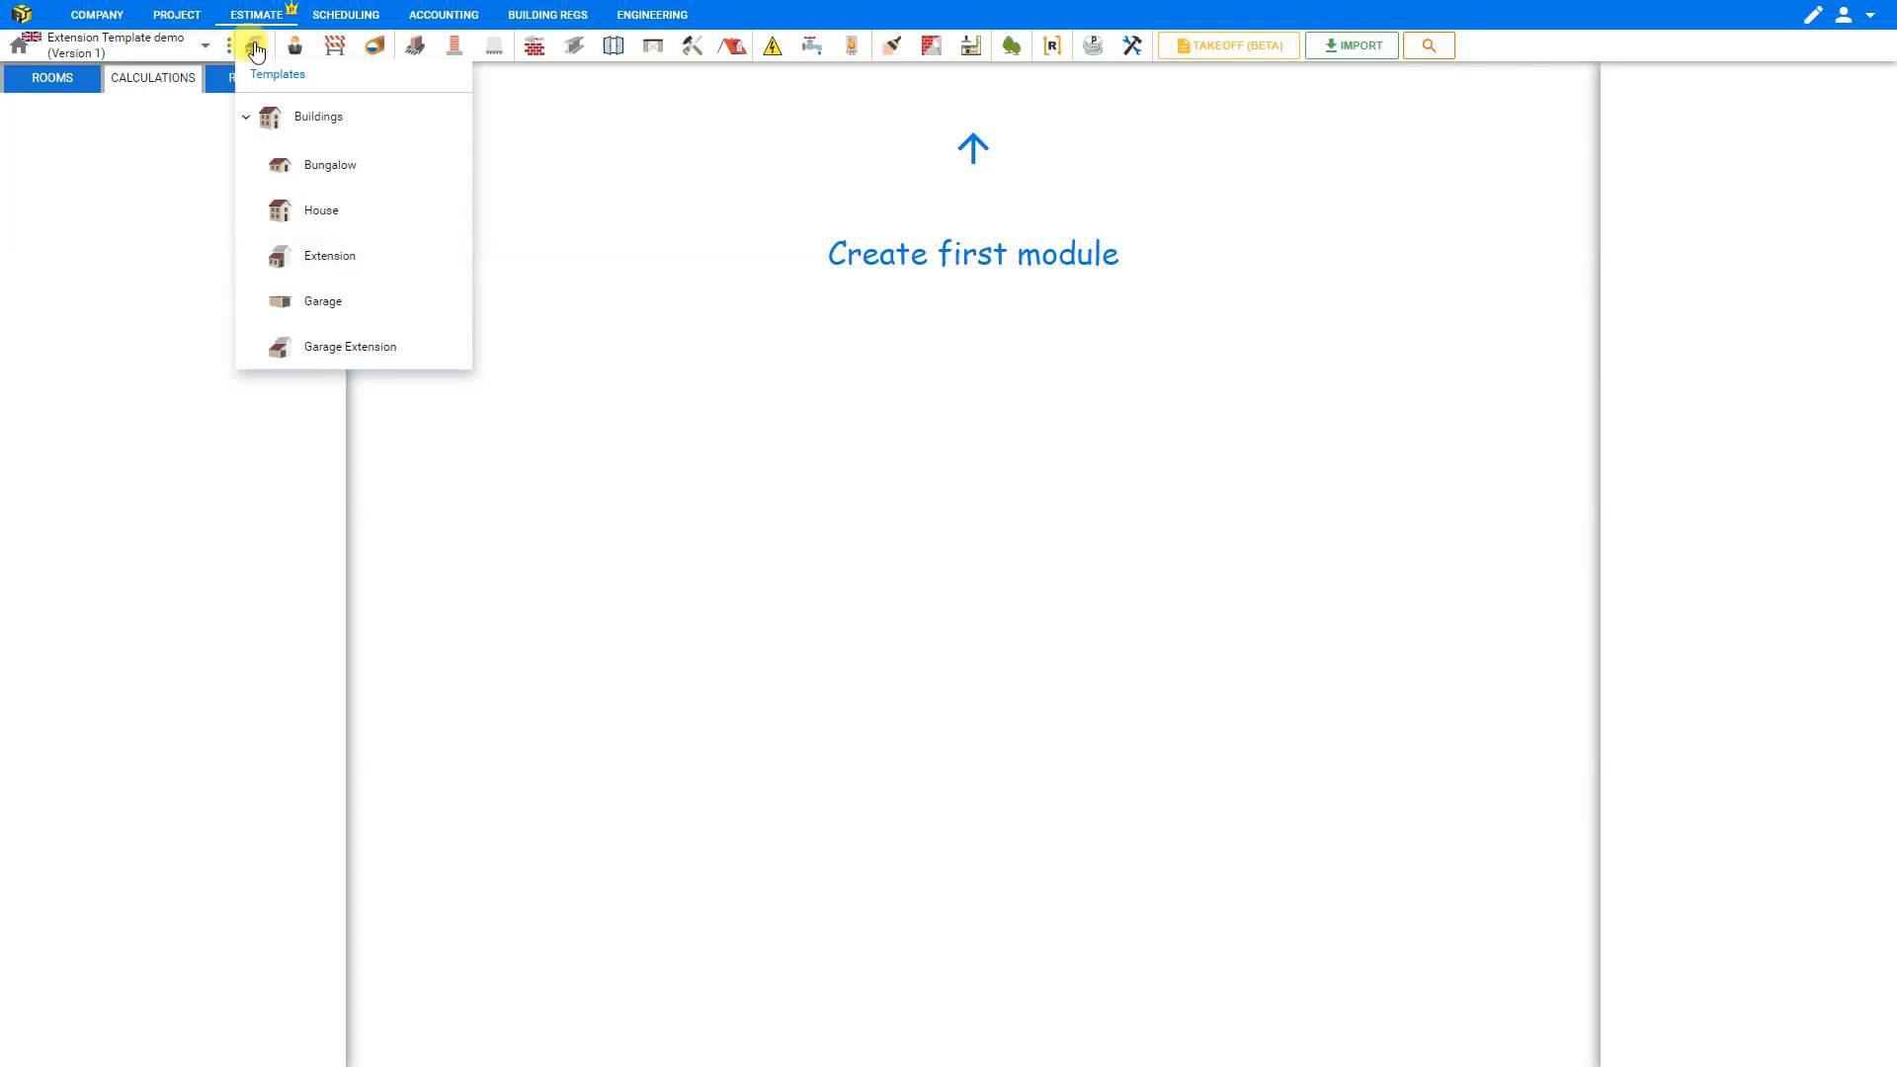
# Create an Extension module from the building templates and keep Extension as its building type
pyautogui.click(245, 119)
pyautogui.click(245, 120)
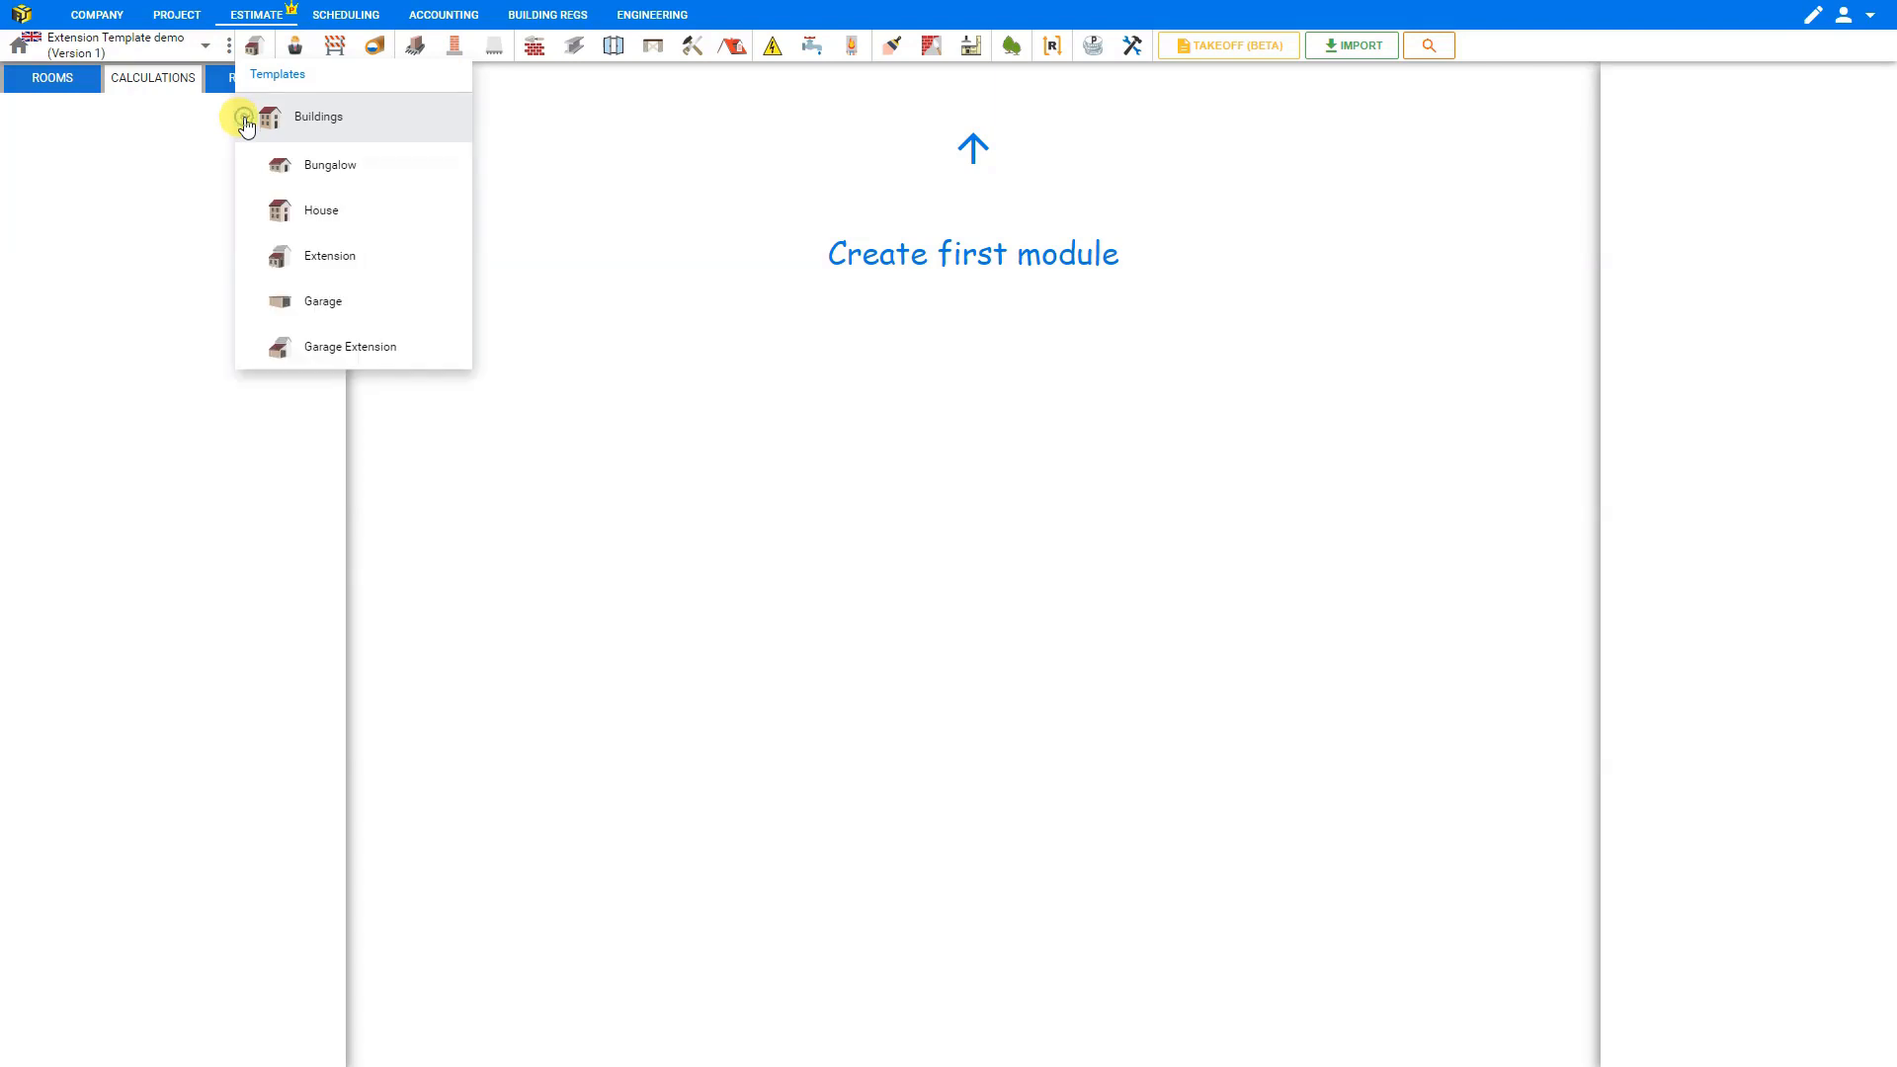
pyautogui.click(332, 260)
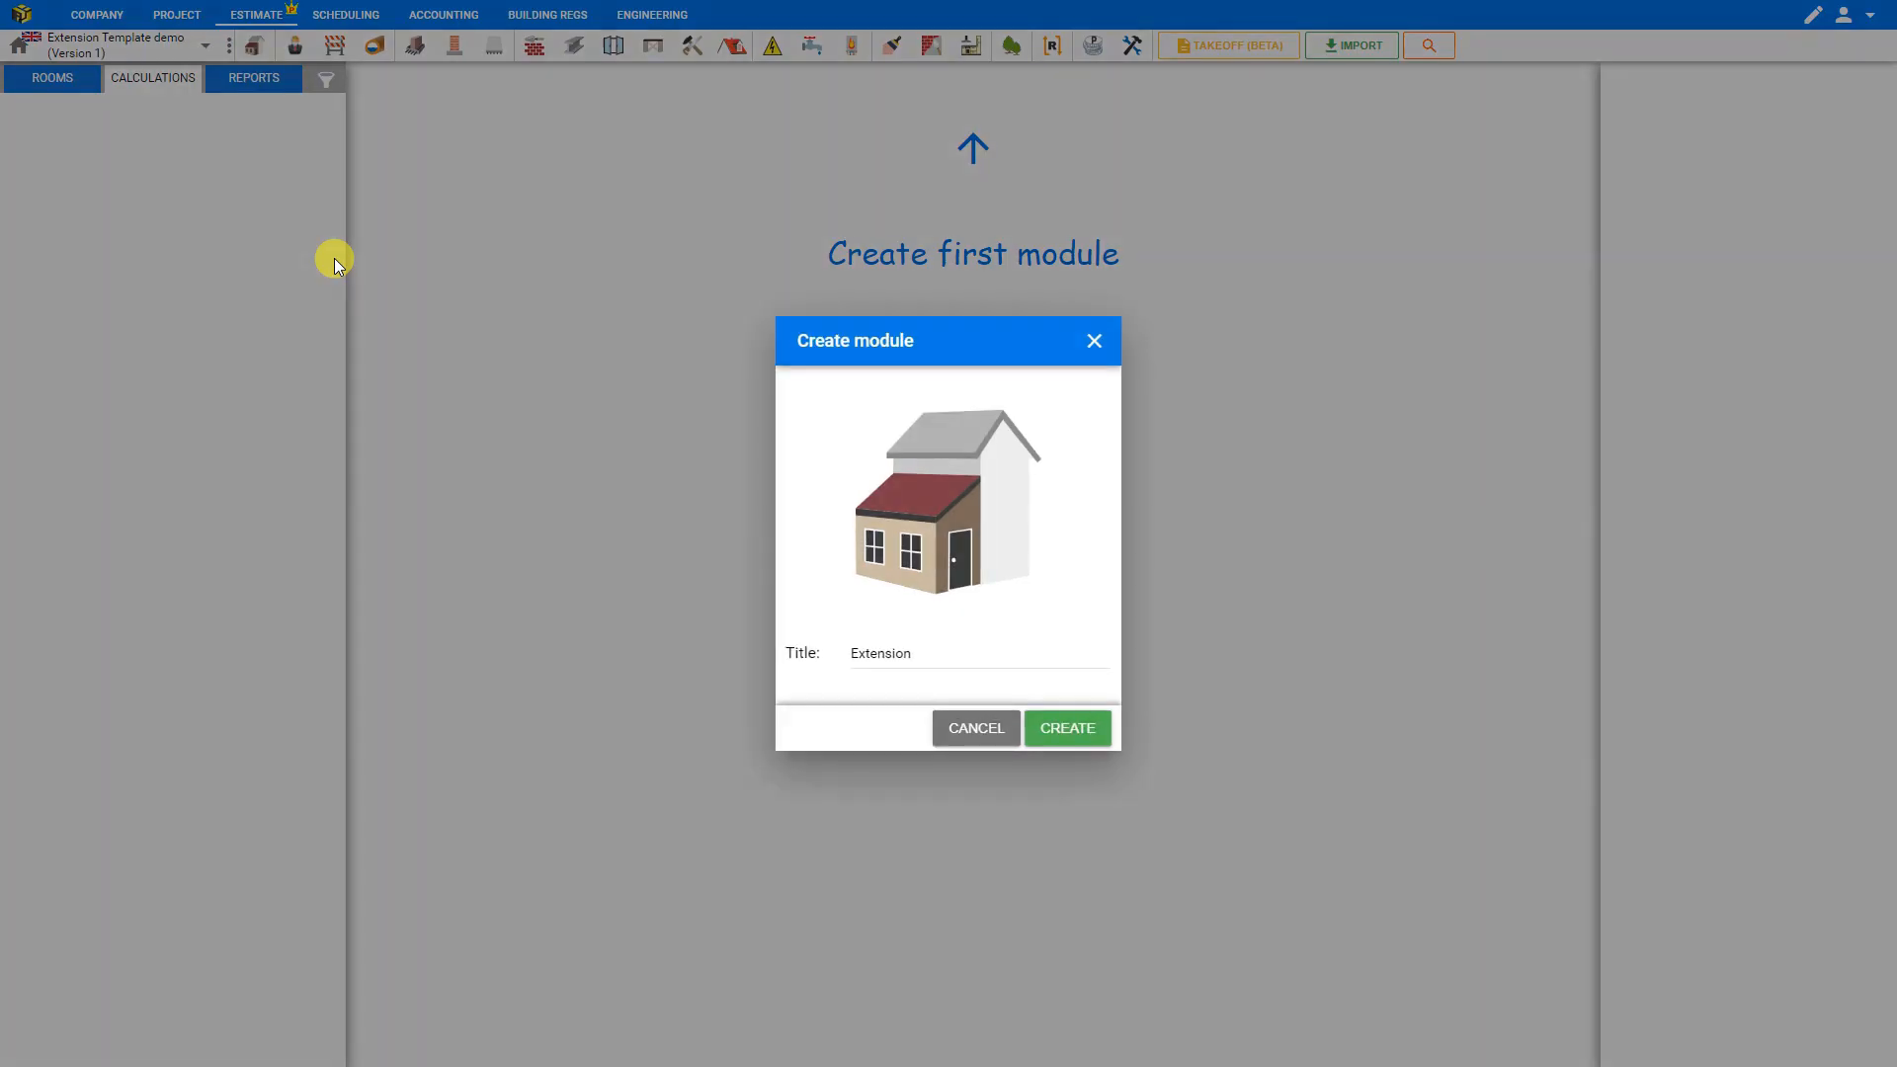
pyautogui.click(1085, 735)
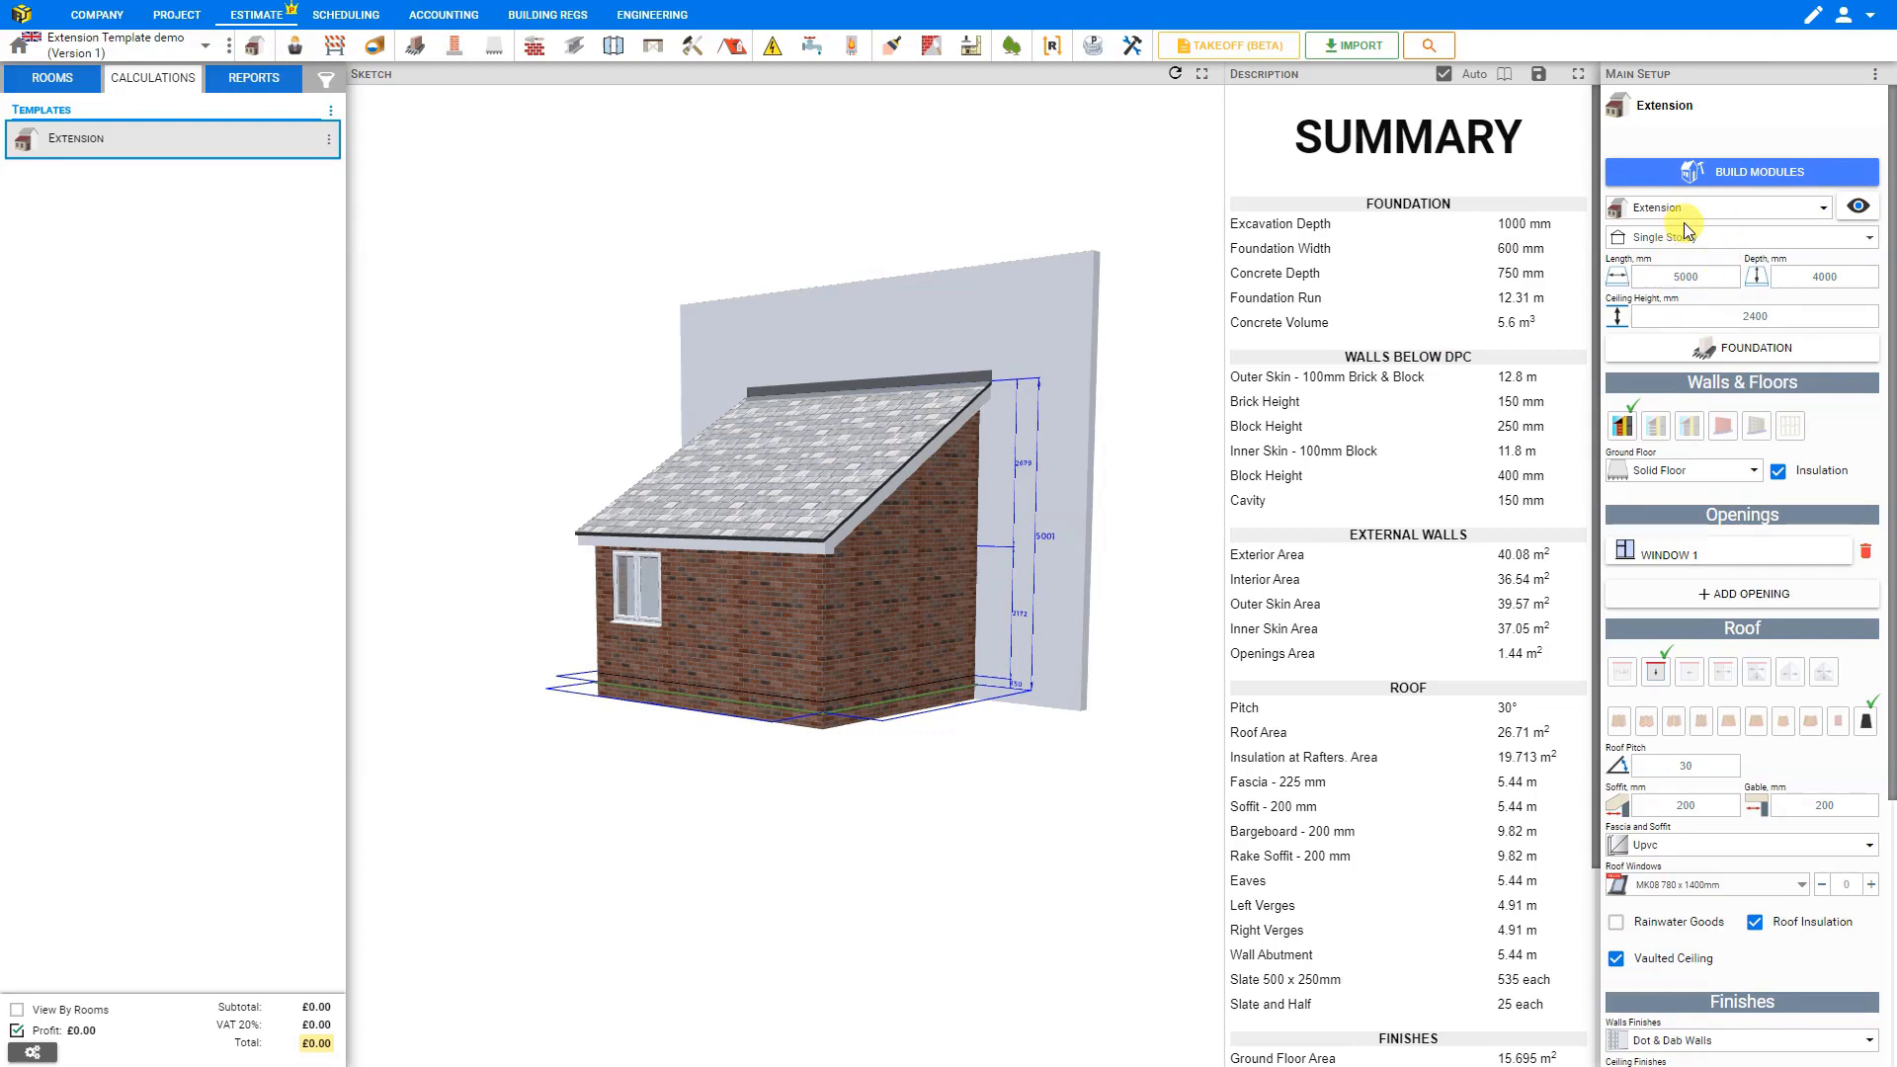
pyautogui.click(1821, 209)
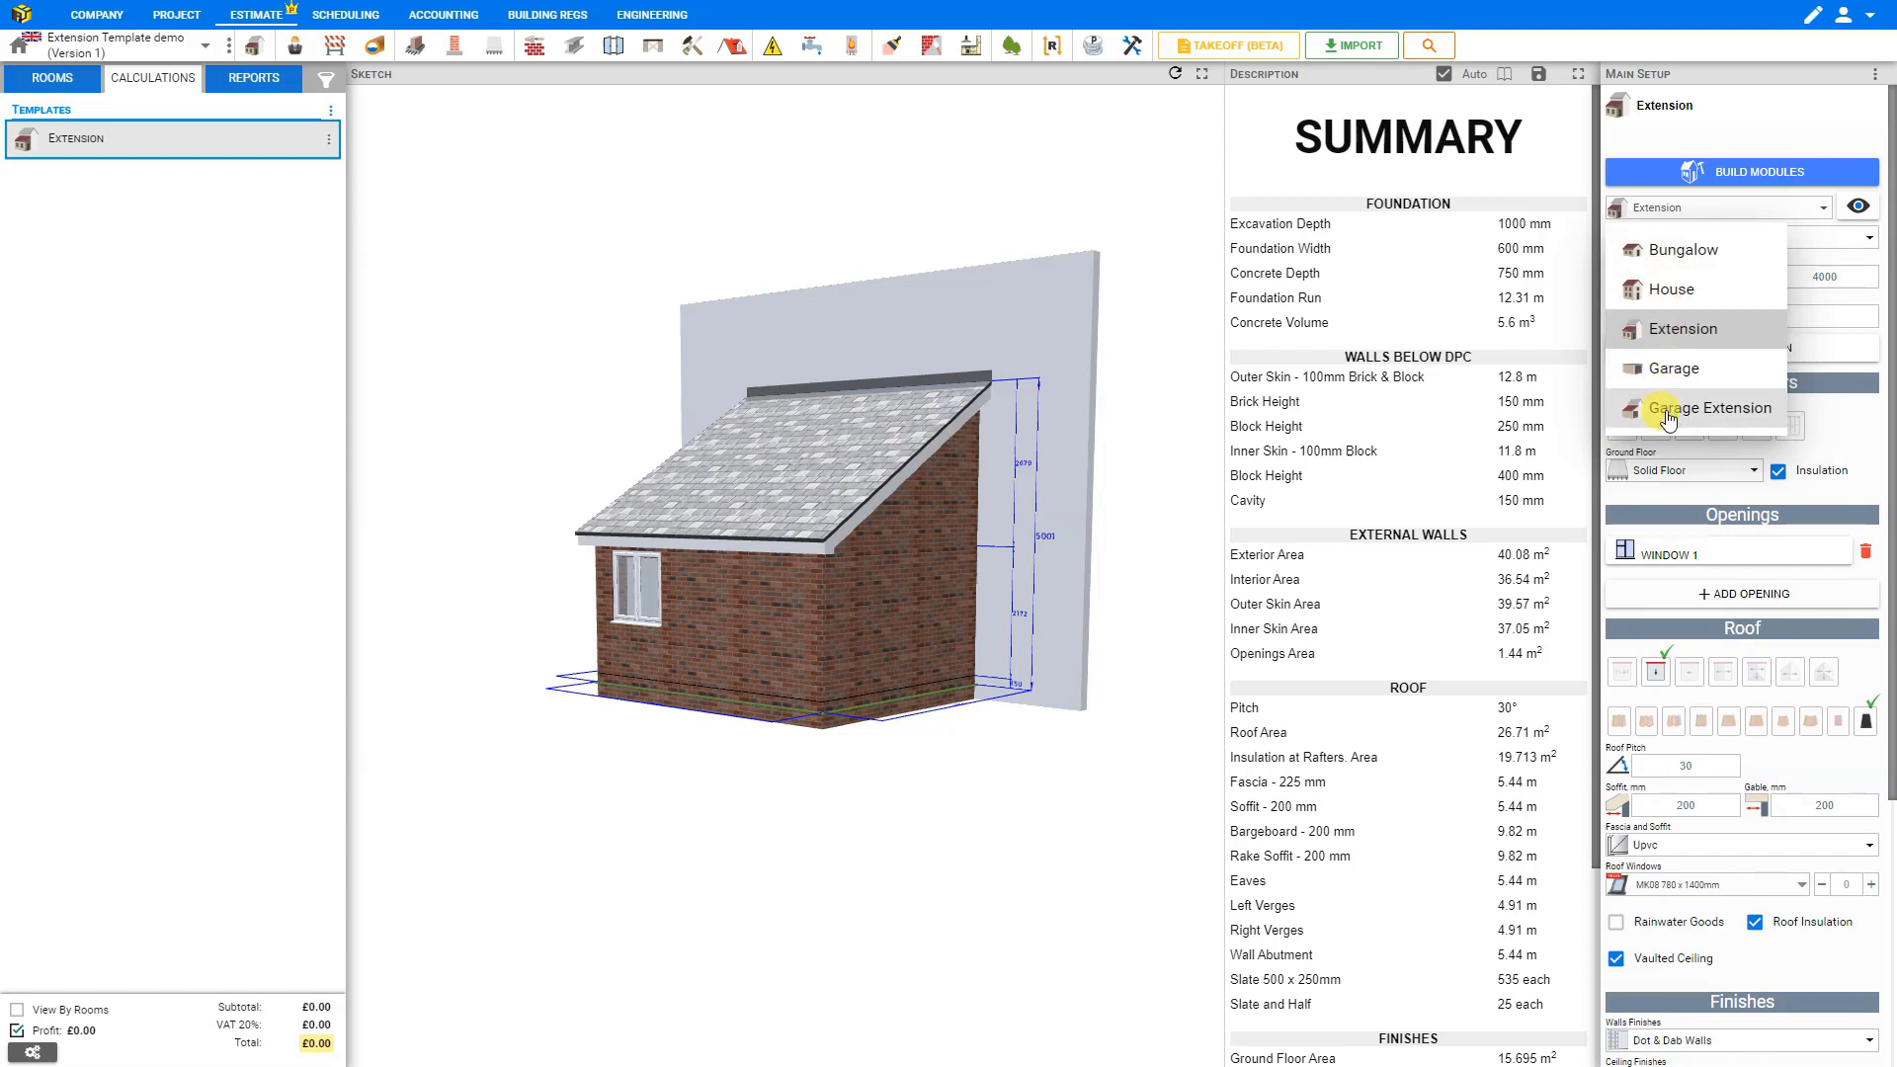
pyautogui.click(1680, 333)
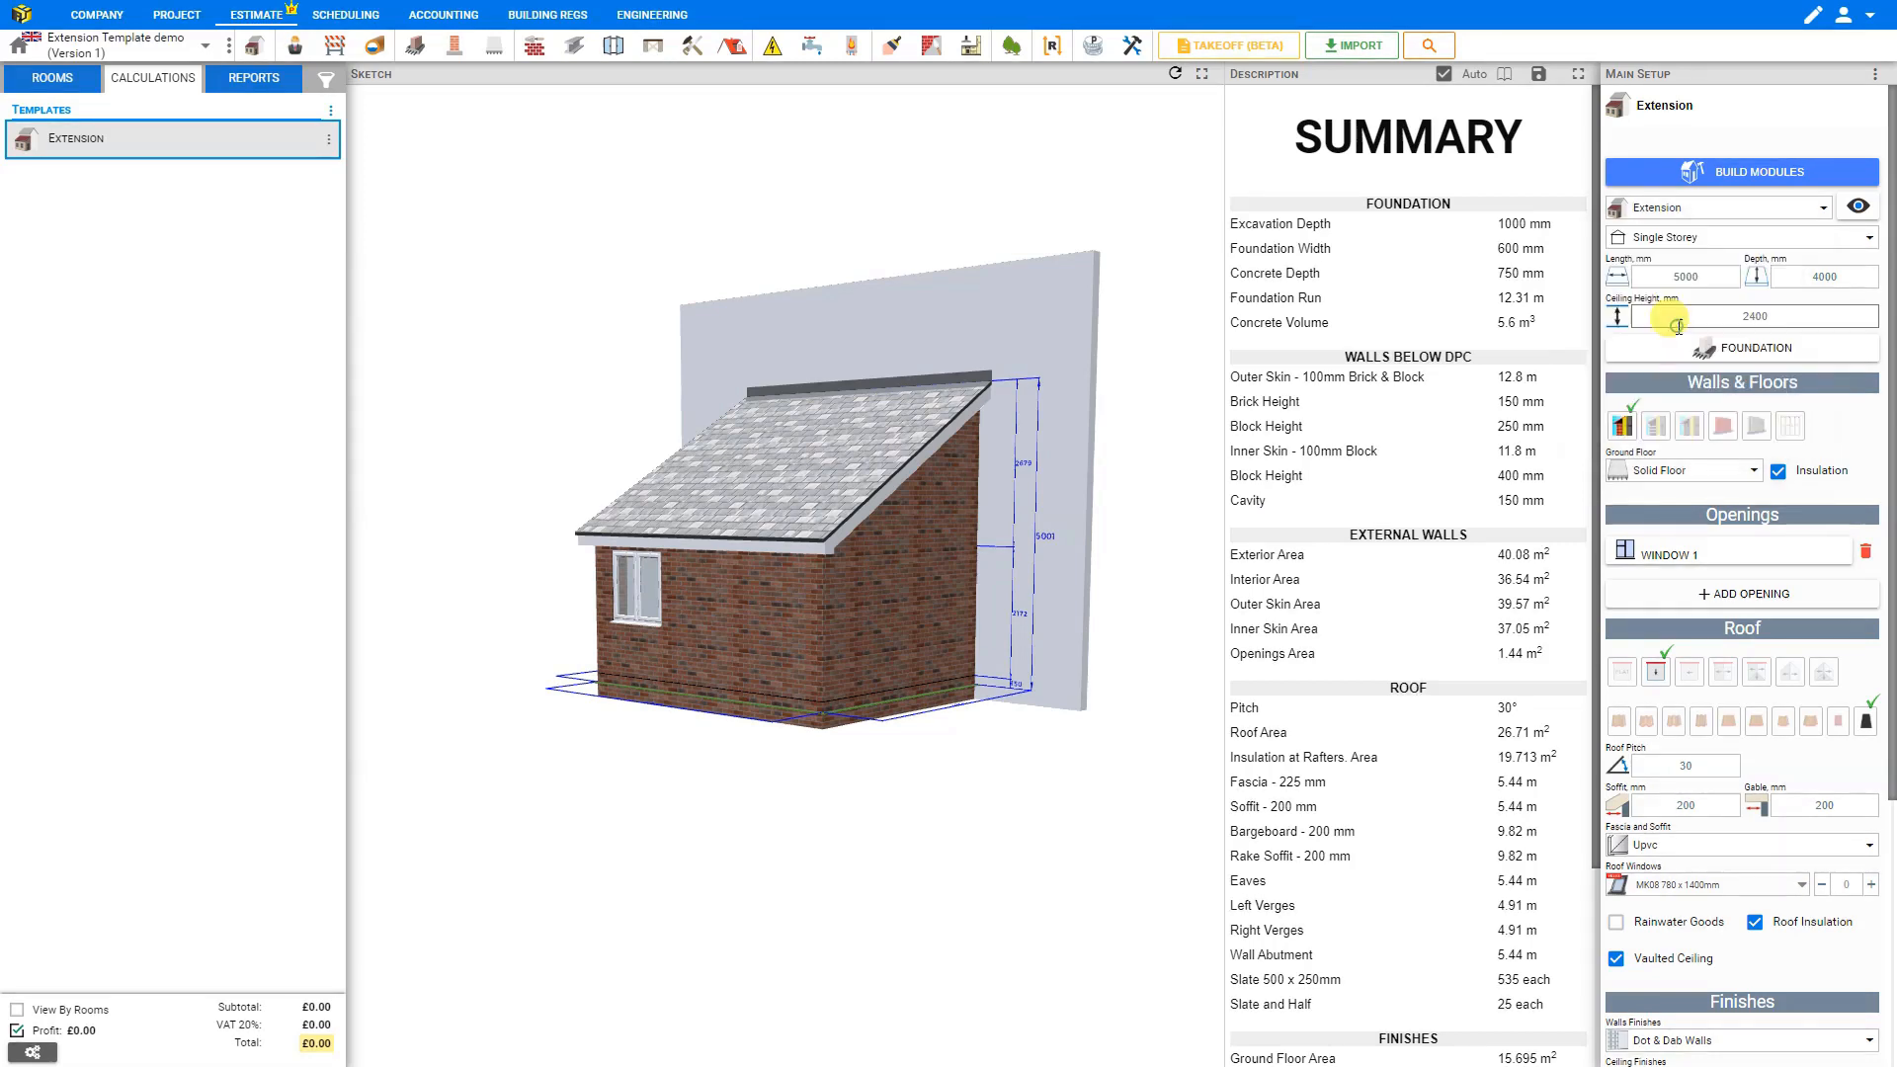
# Change the extension from single storey to Double Storey and inspect the model from another side
pyautogui.click(1778, 247)
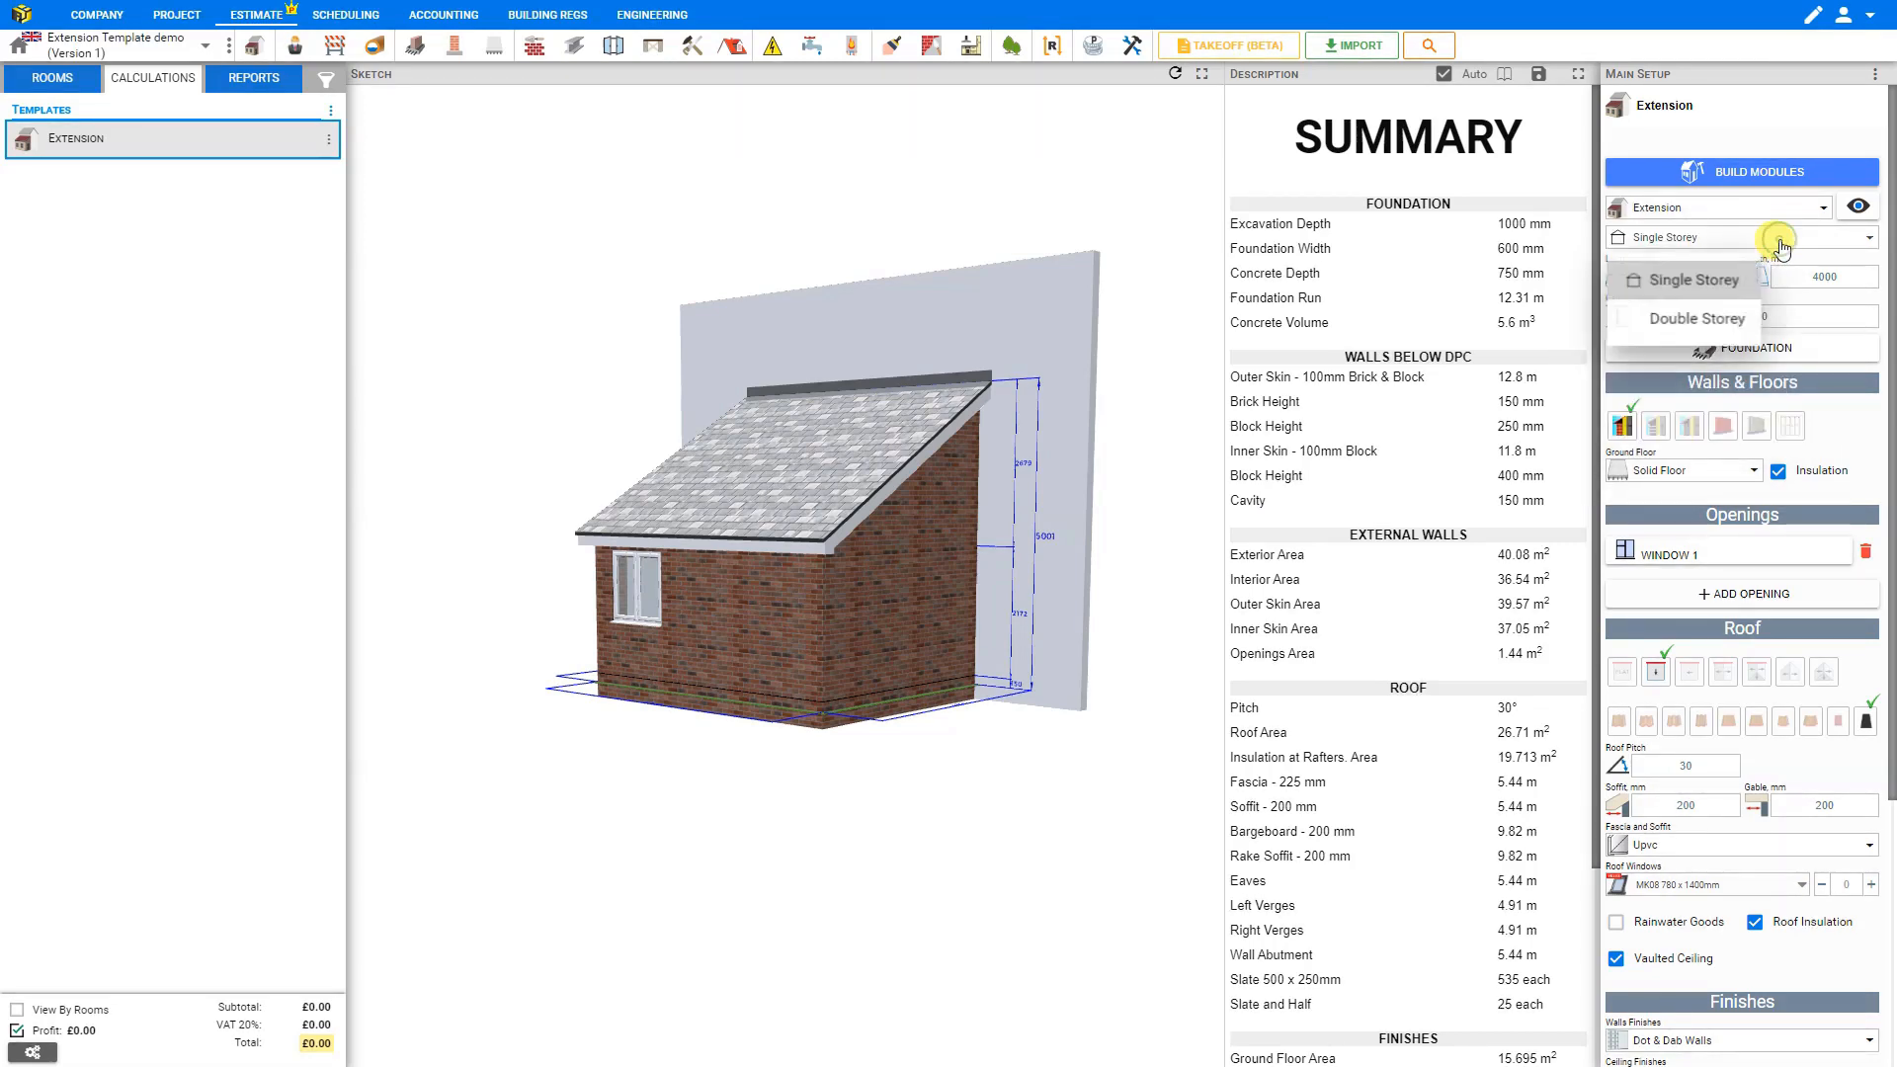
pyautogui.click(1720, 314)
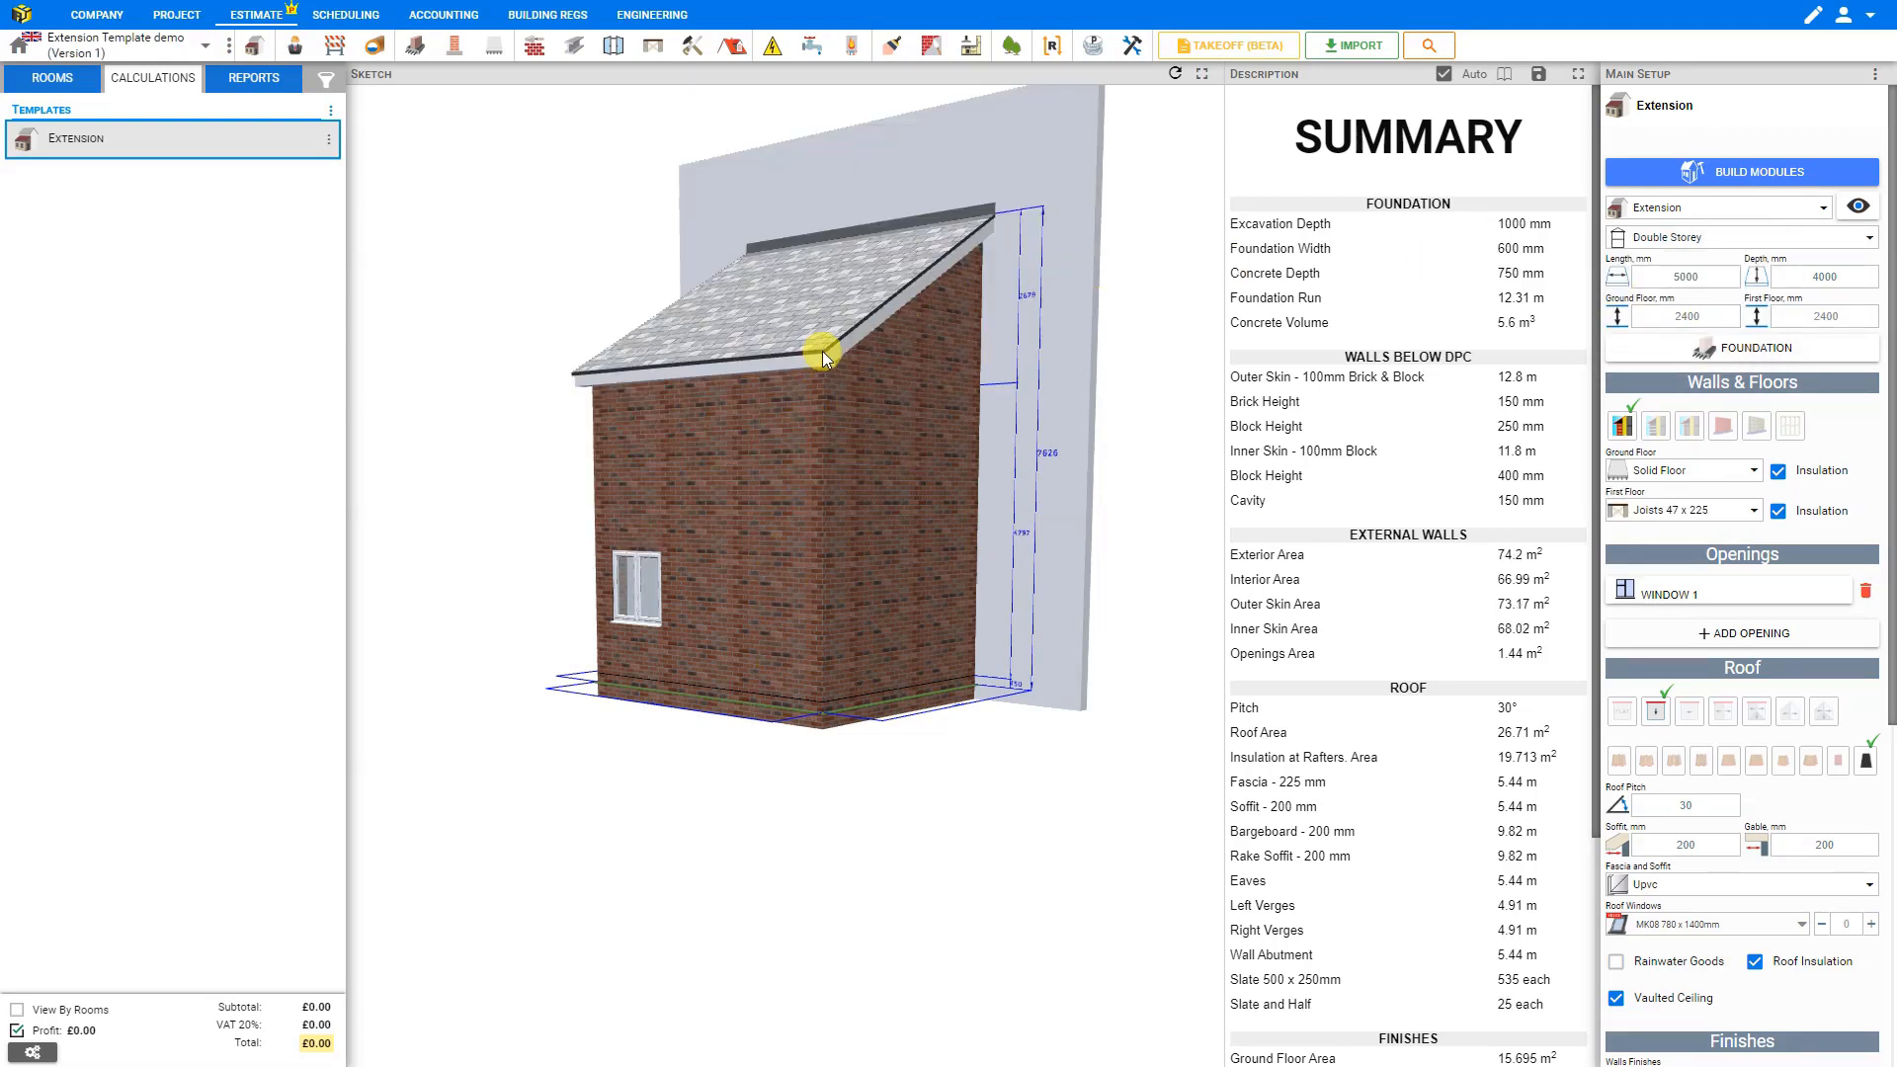
pyautogui.moveTo(831, 352); pyautogui.dragTo(784, 506)
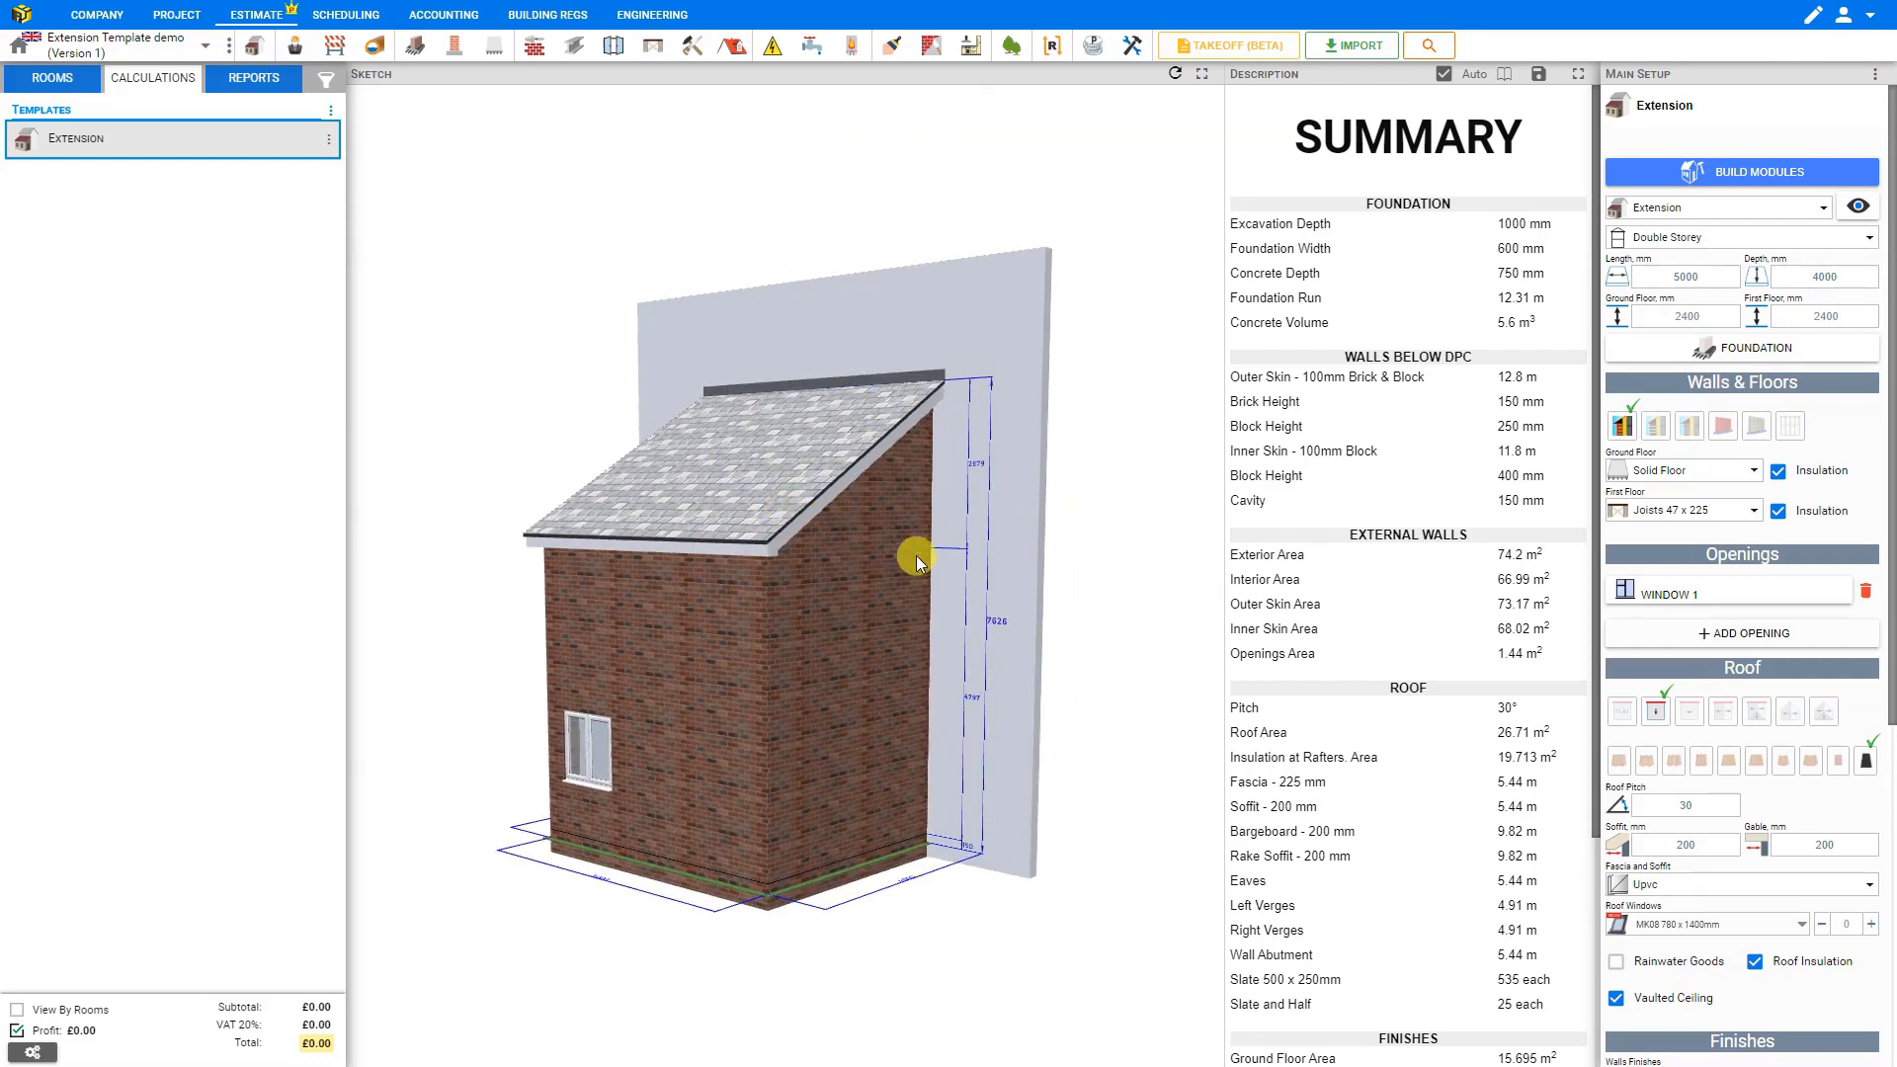
pyautogui.moveTo(993, 563)
pyautogui.mouseDown()
pyautogui.moveTo(818, 579)
pyautogui.moveTo(842, 652)
pyautogui.moveTo(920, 660)
pyautogui.moveTo(1007, 636)
pyautogui.moveTo(1033, 559)
pyautogui.moveTo(1130, 487)
pyautogui.moveTo(1172, 370)
pyautogui.moveTo(1254, 359)
pyautogui.mouseUp()
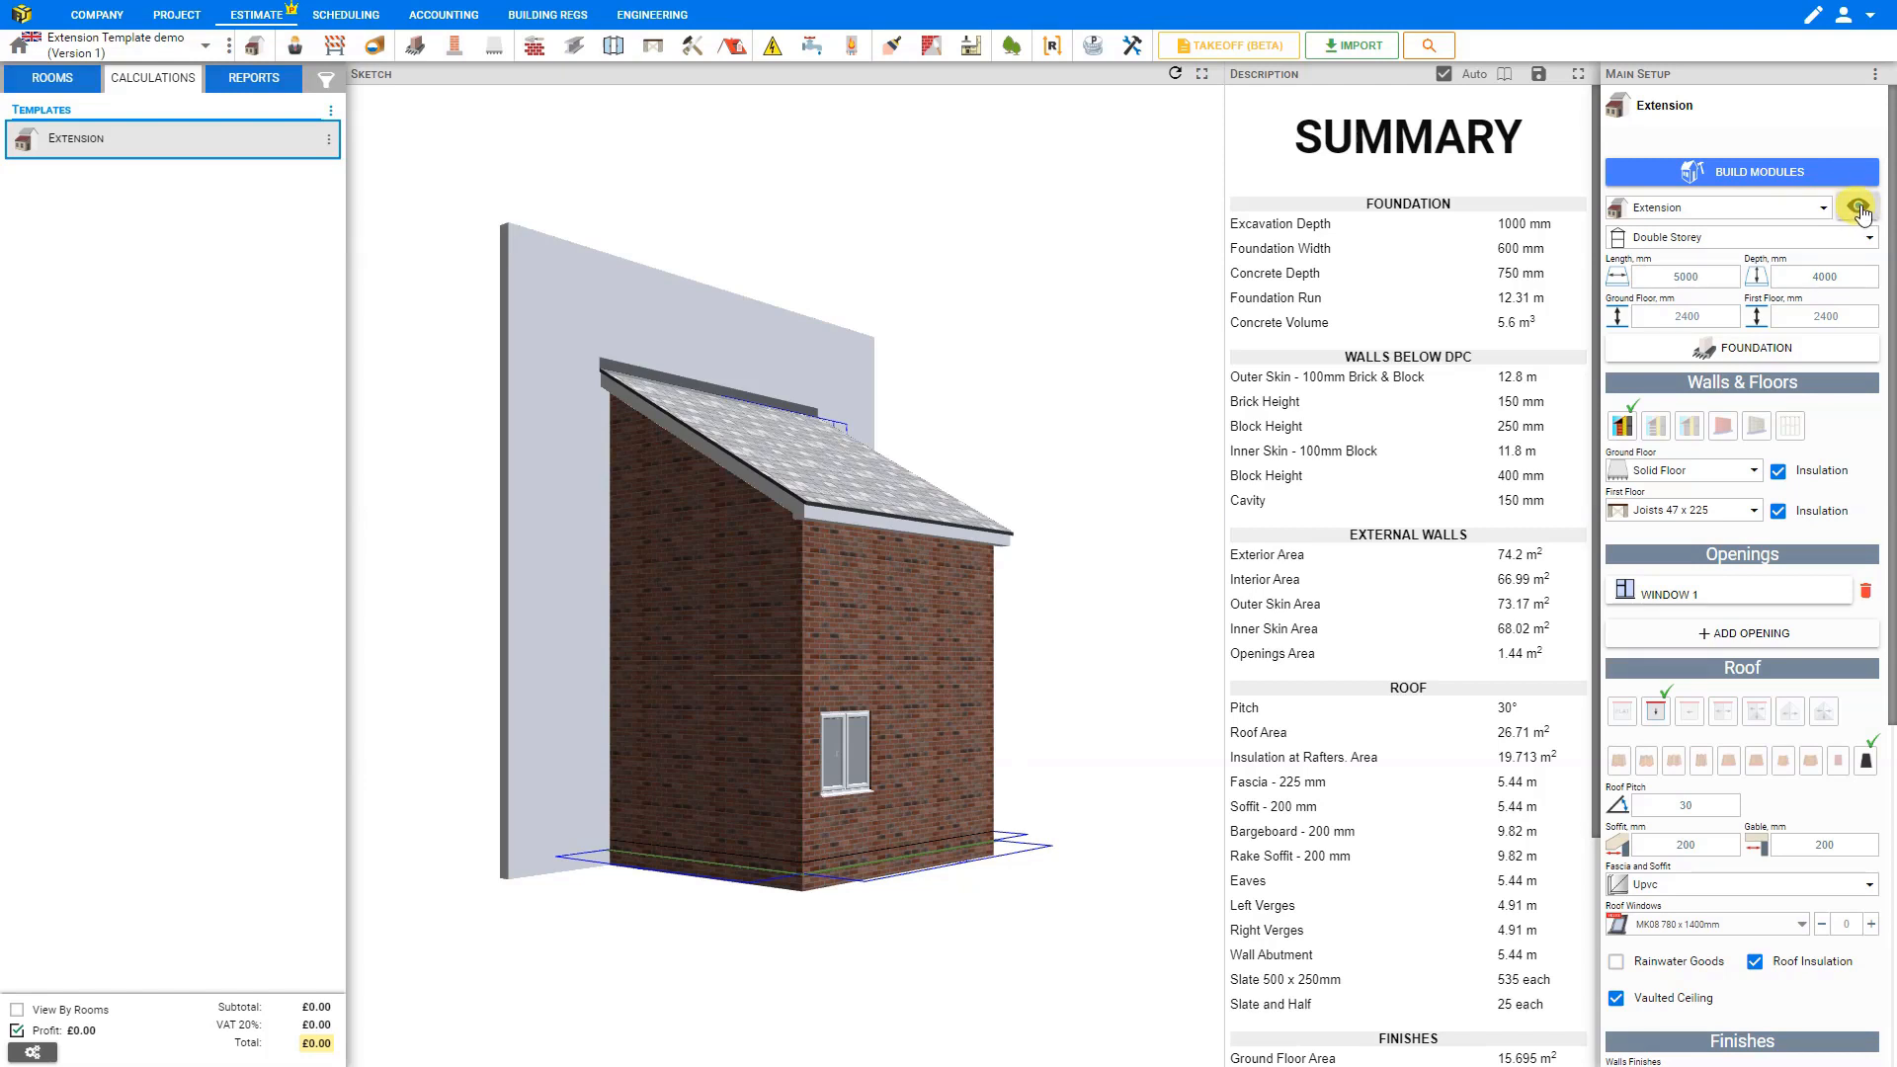
# Hide the walls and roof of the extension in the 3D sketch
pyautogui.click(1858, 208)
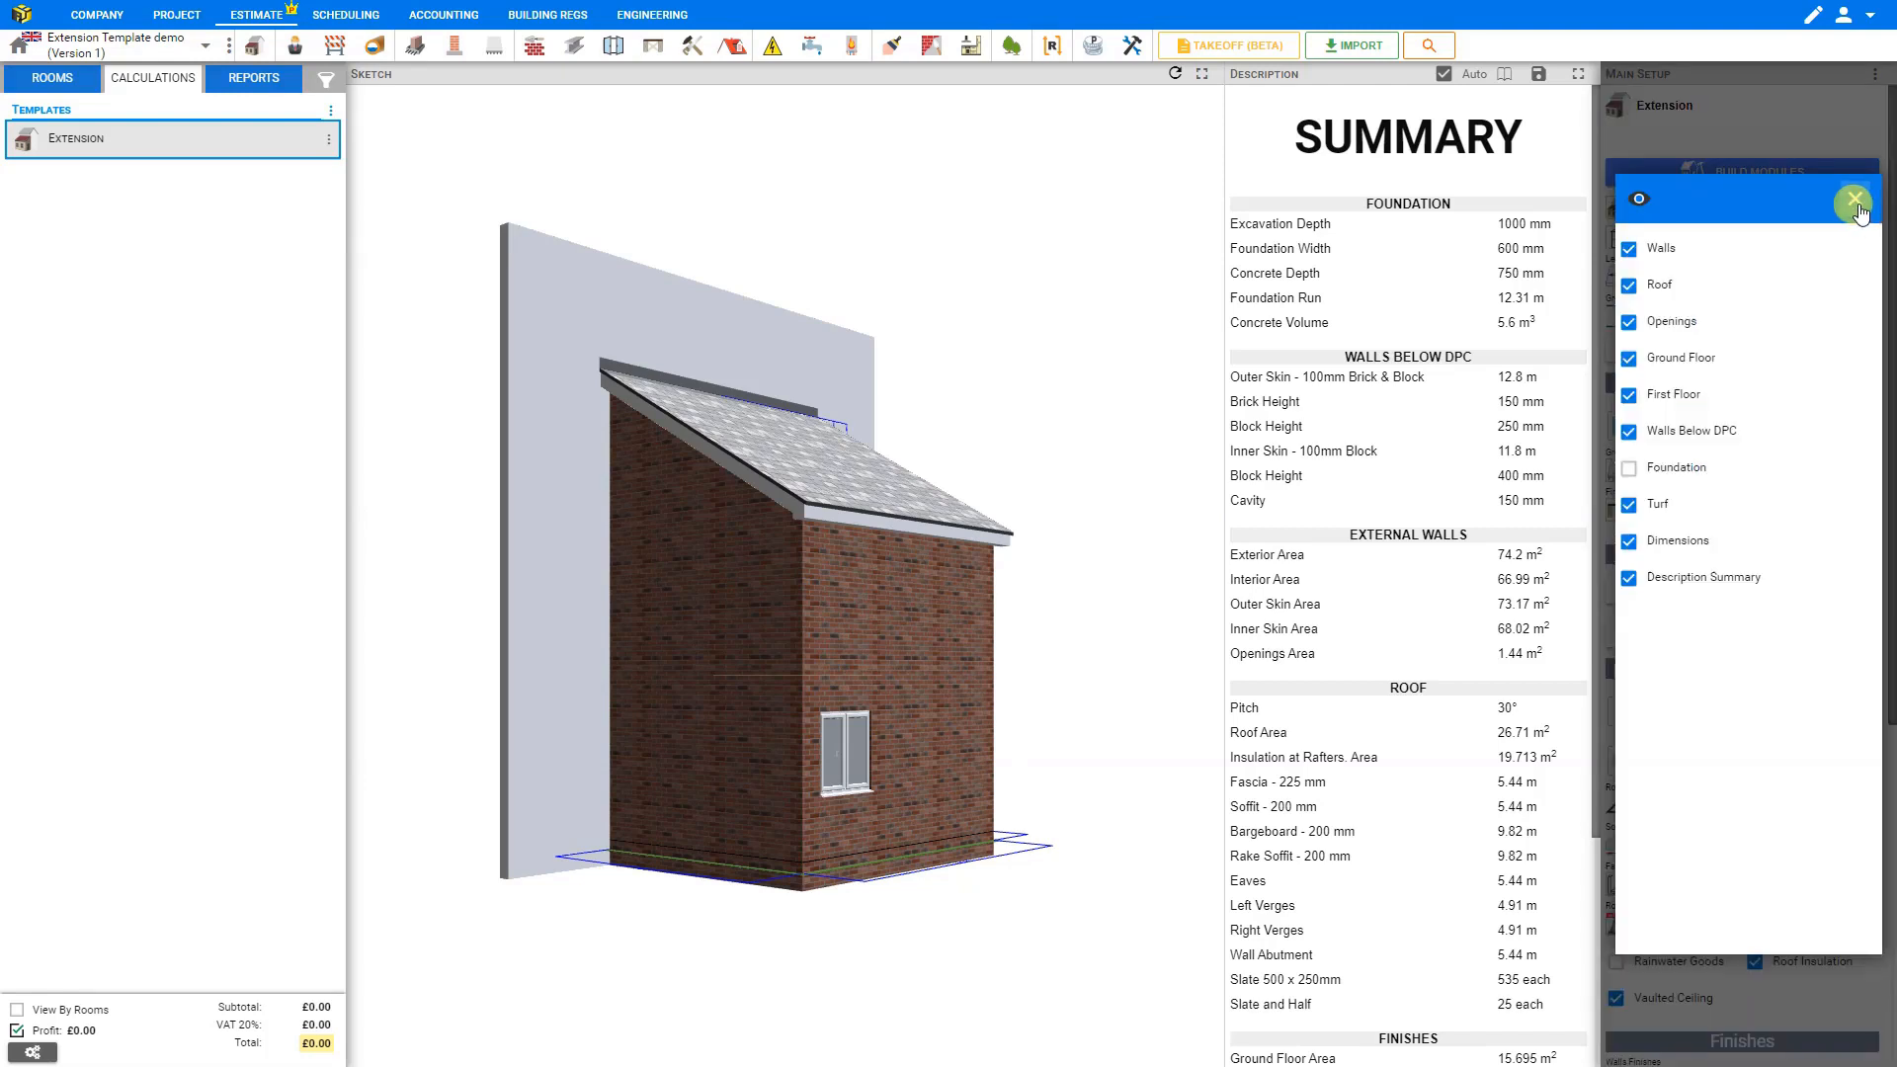
pyautogui.click(1630, 251)
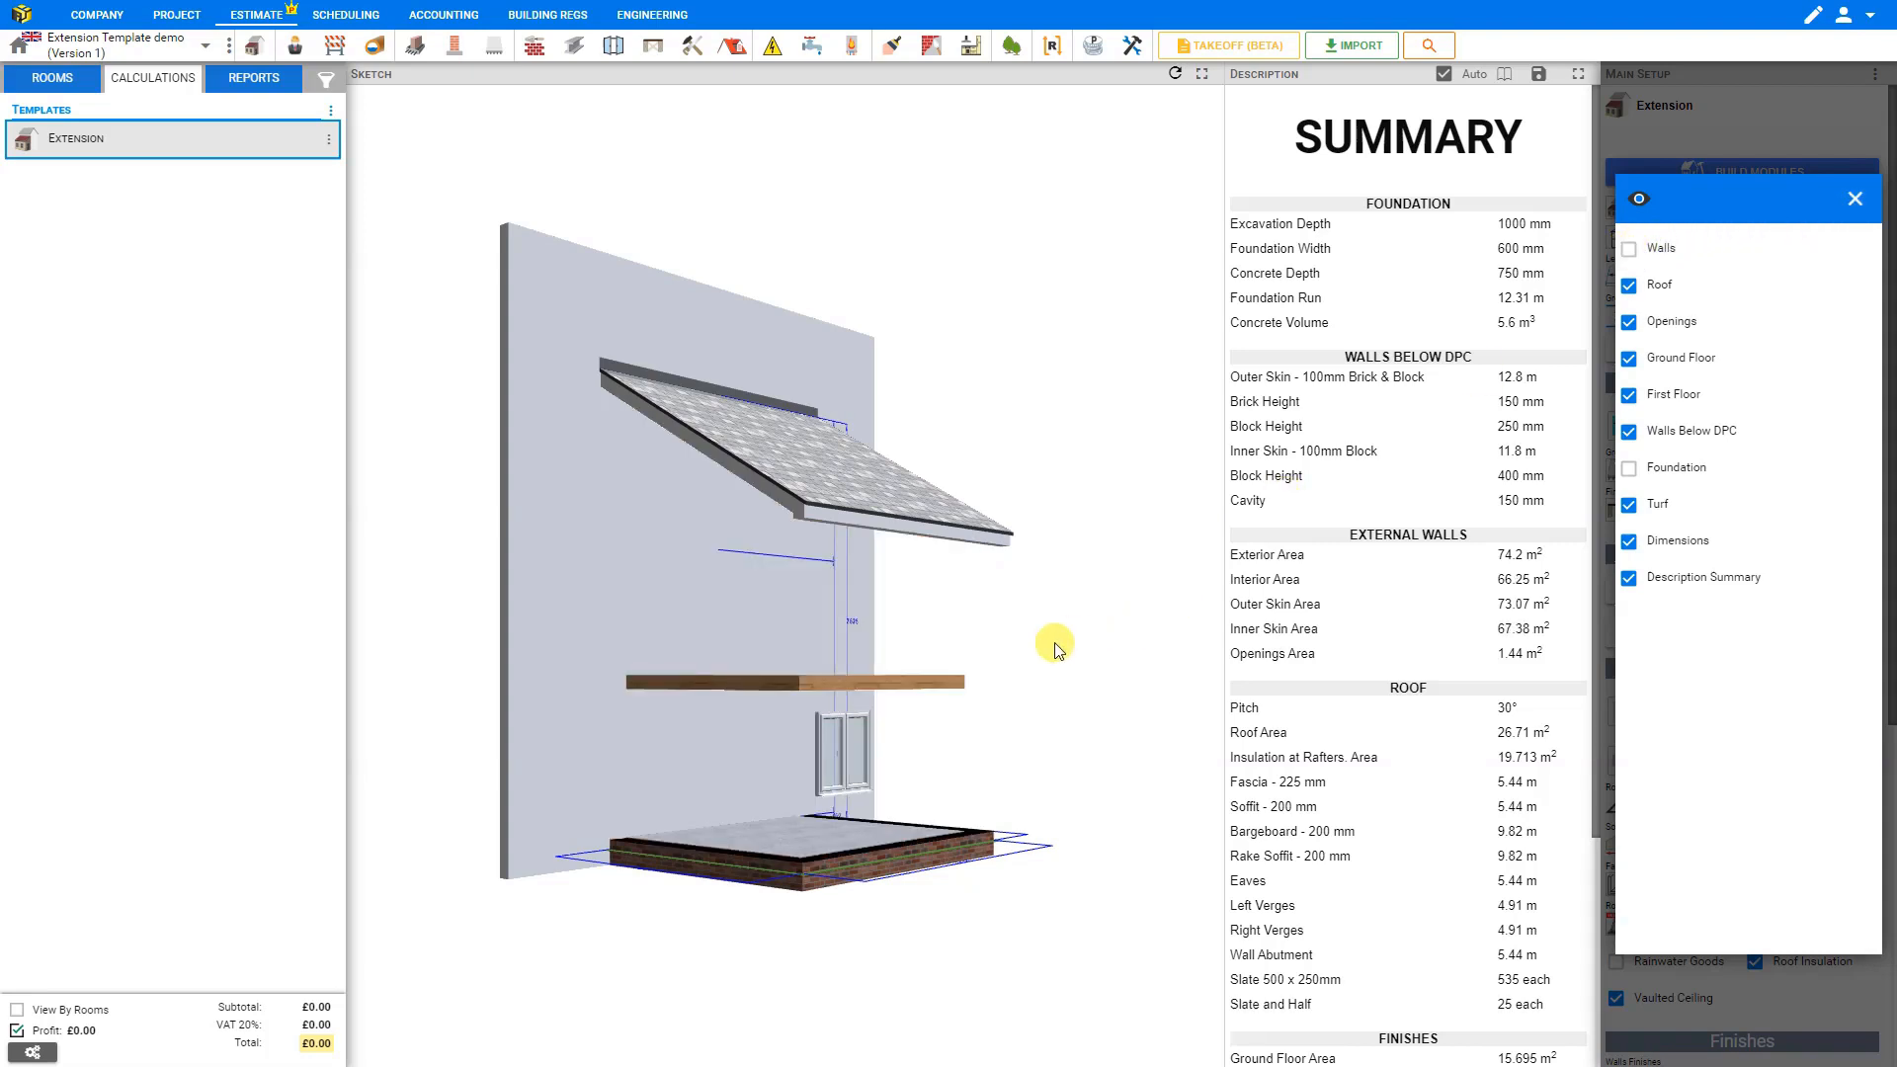
pyautogui.moveTo(1045, 581)
pyautogui.mouseDown()
pyautogui.moveTo(1021, 508)
pyautogui.moveTo(881, 618)
pyautogui.moveTo(786, 607)
pyautogui.moveTo(809, 526)
pyautogui.moveTo(817, 541)
pyautogui.moveTo(707, 544)
pyautogui.mouseUp()
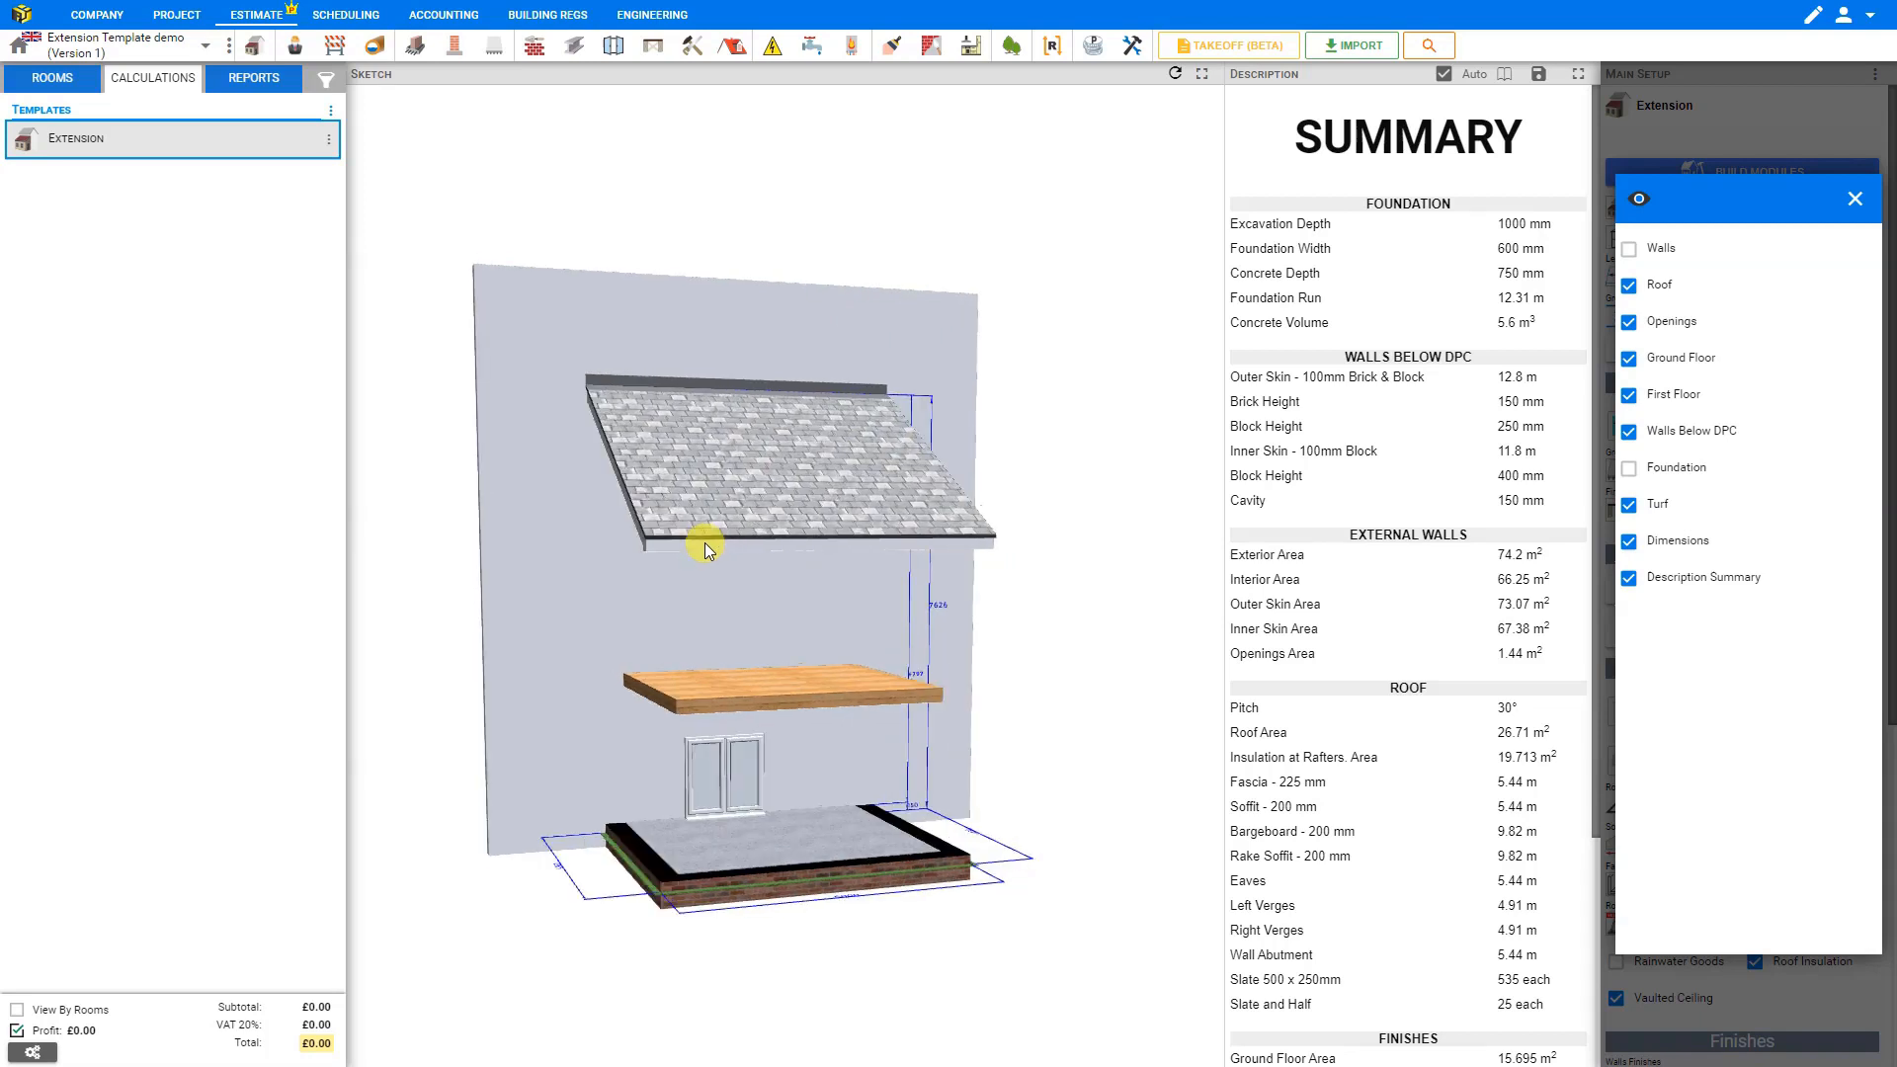
pyautogui.click(1628, 286)
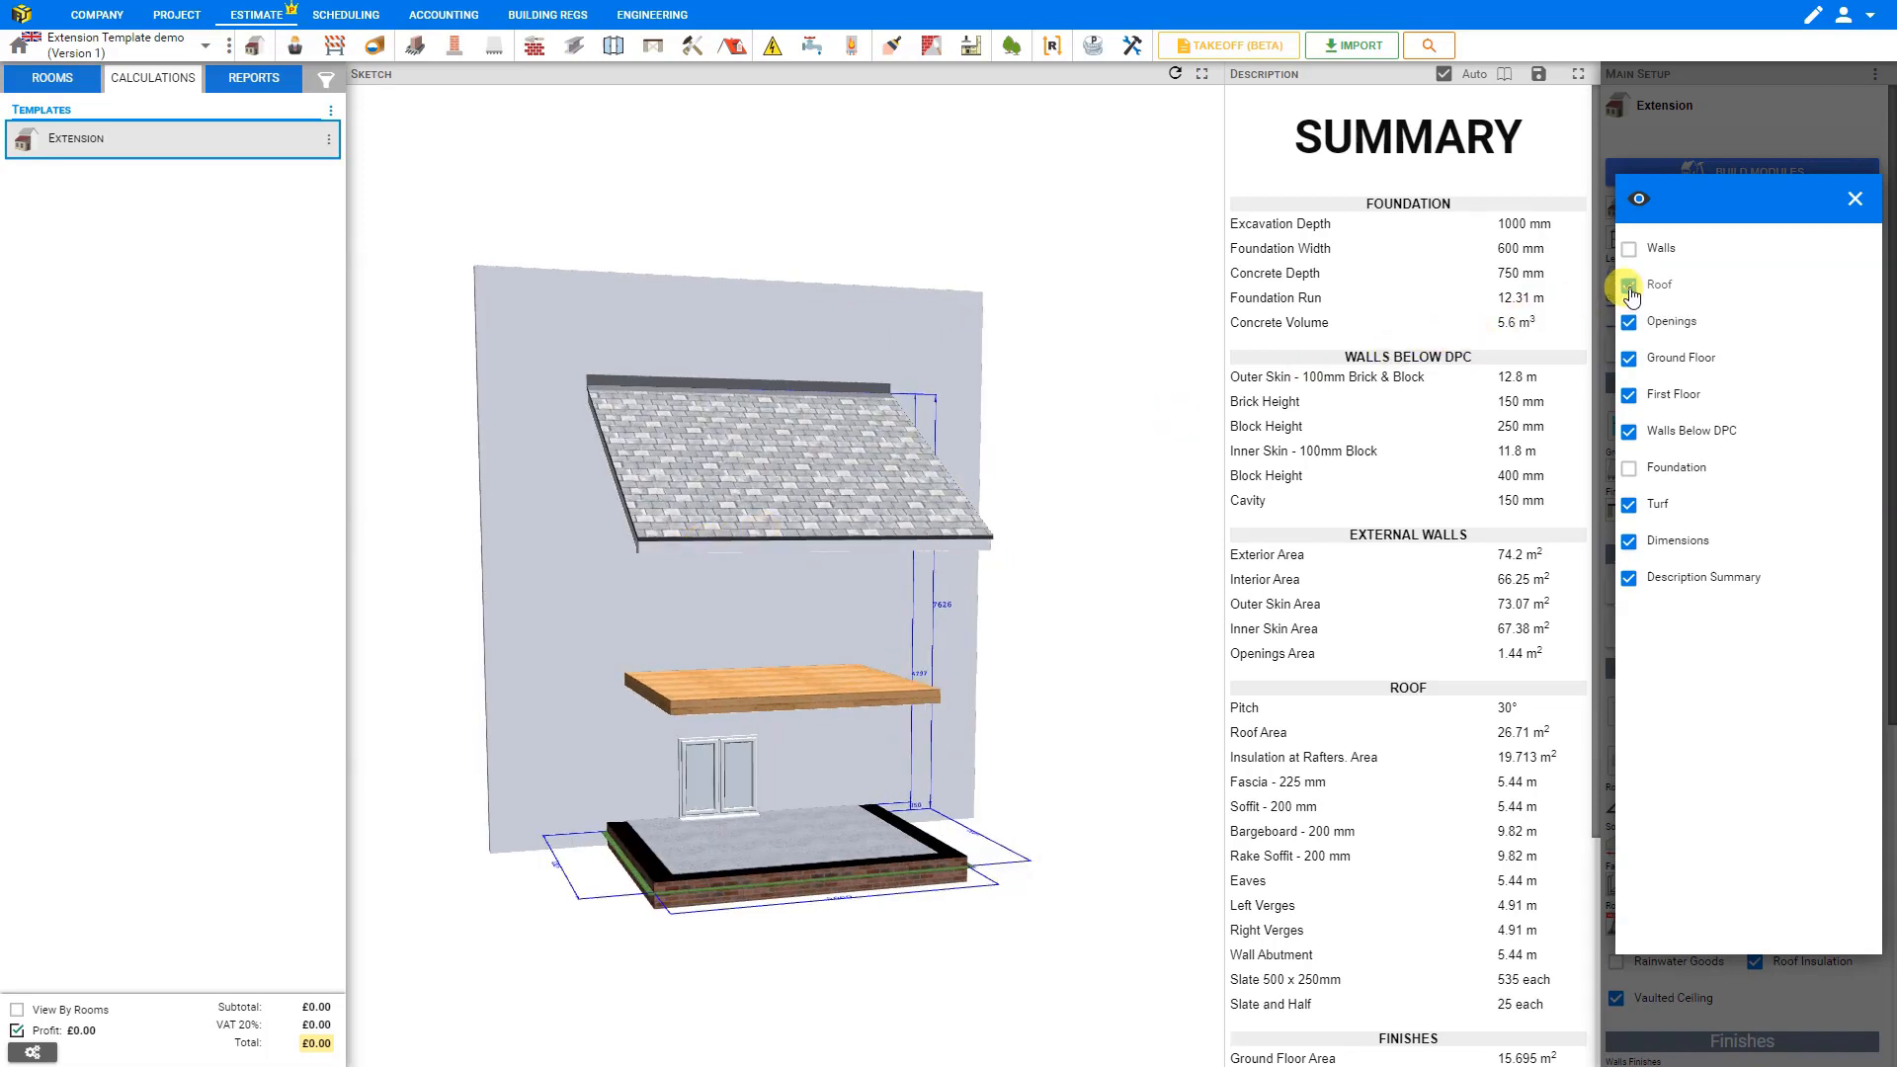
# Show the walls and roof in the 3D sketch again and close the visibility options
pyautogui.click(1630, 251)
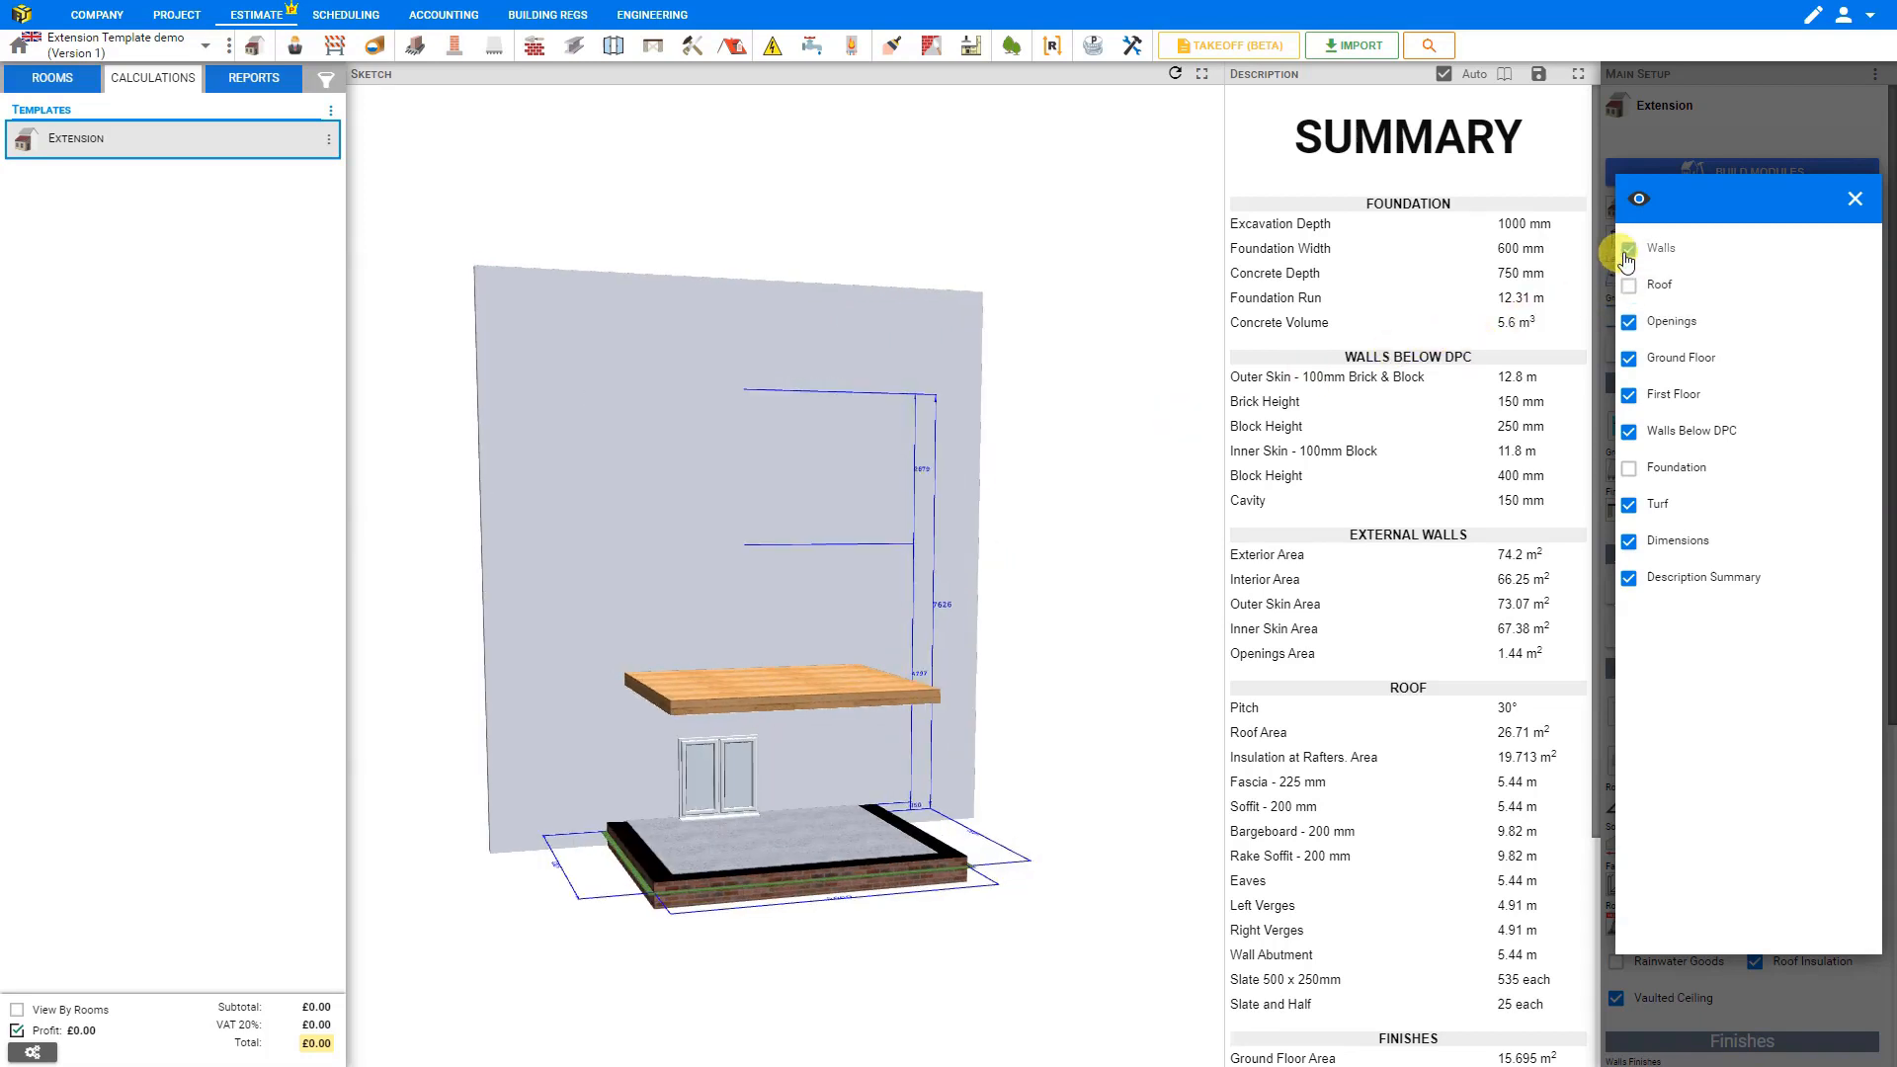
pyautogui.moveTo(1003, 573)
pyautogui.mouseDown()
pyautogui.moveTo(965, 686)
pyautogui.moveTo(1004, 643)
pyautogui.moveTo(1025, 563)
pyautogui.moveTo(1079, 543)
pyautogui.moveTo(1102, 454)
pyautogui.mouseUp()
pyautogui.click(1628, 285)
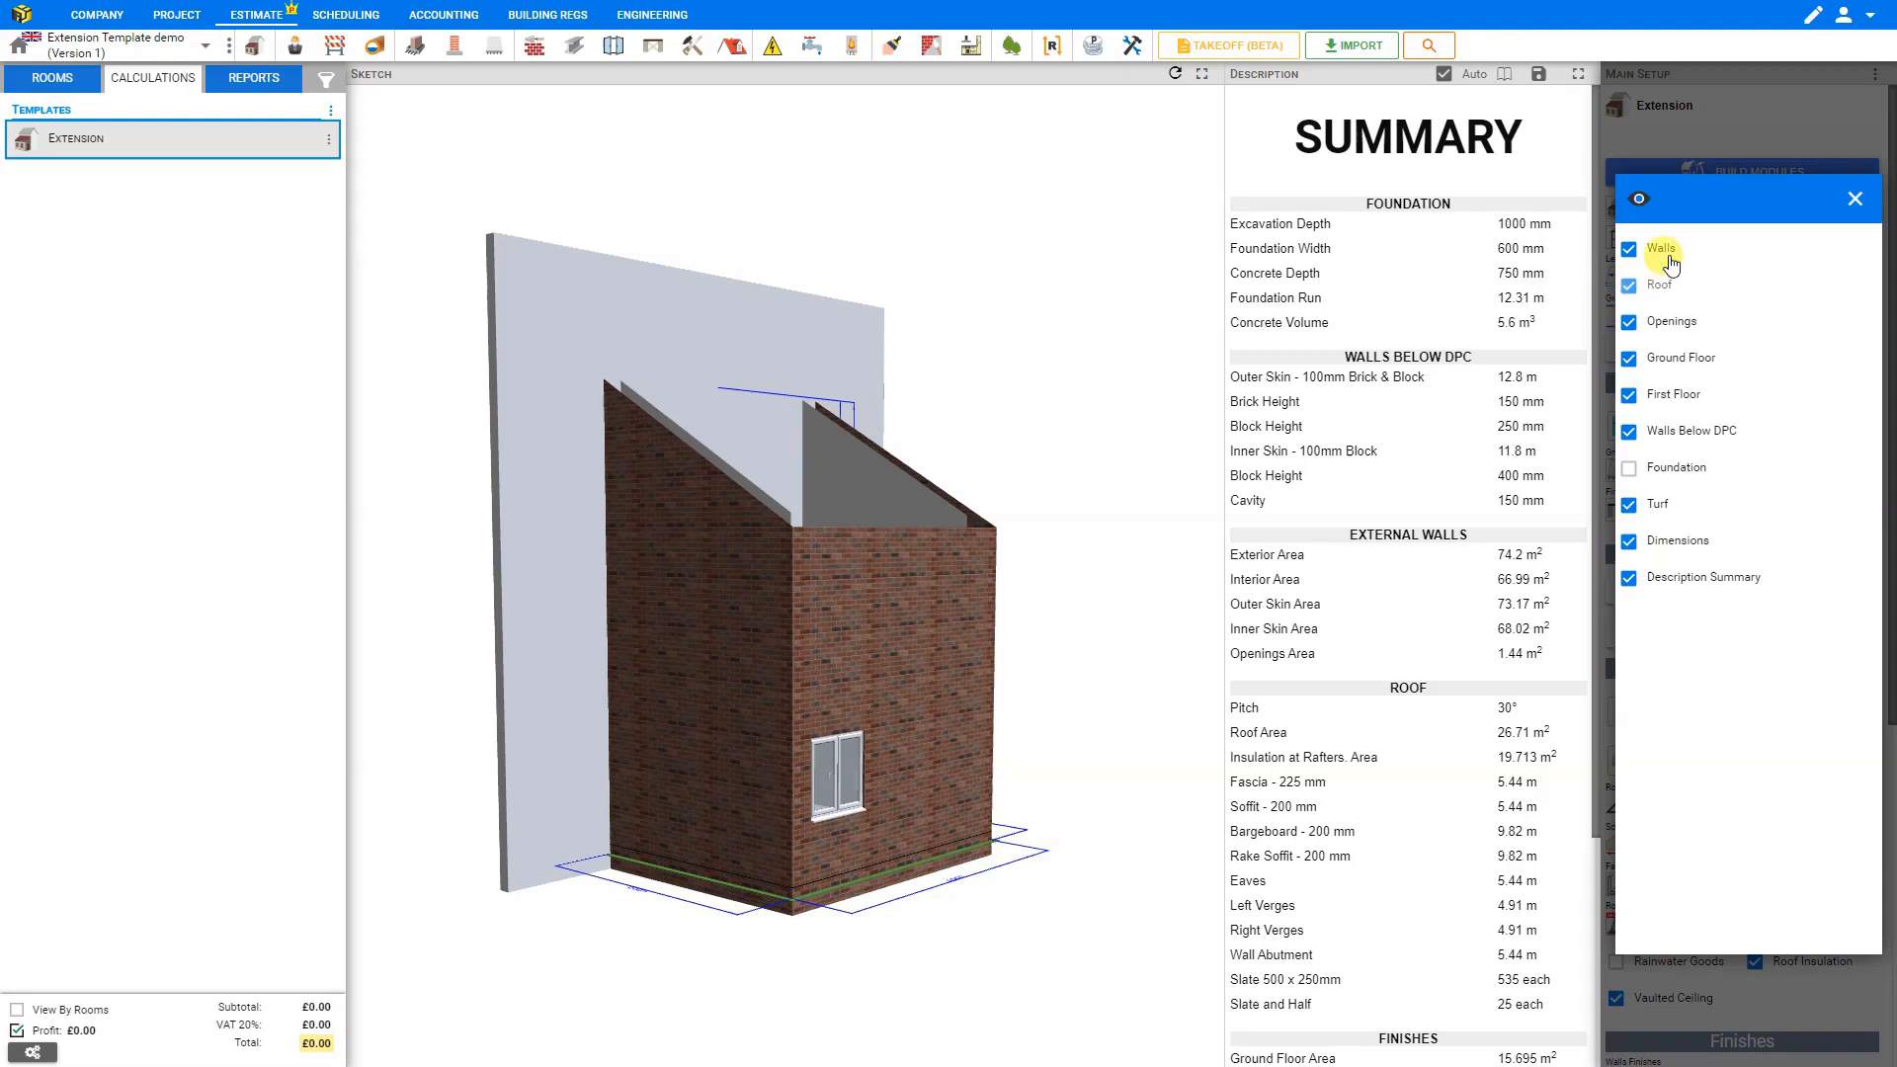
pyautogui.click(1855, 198)
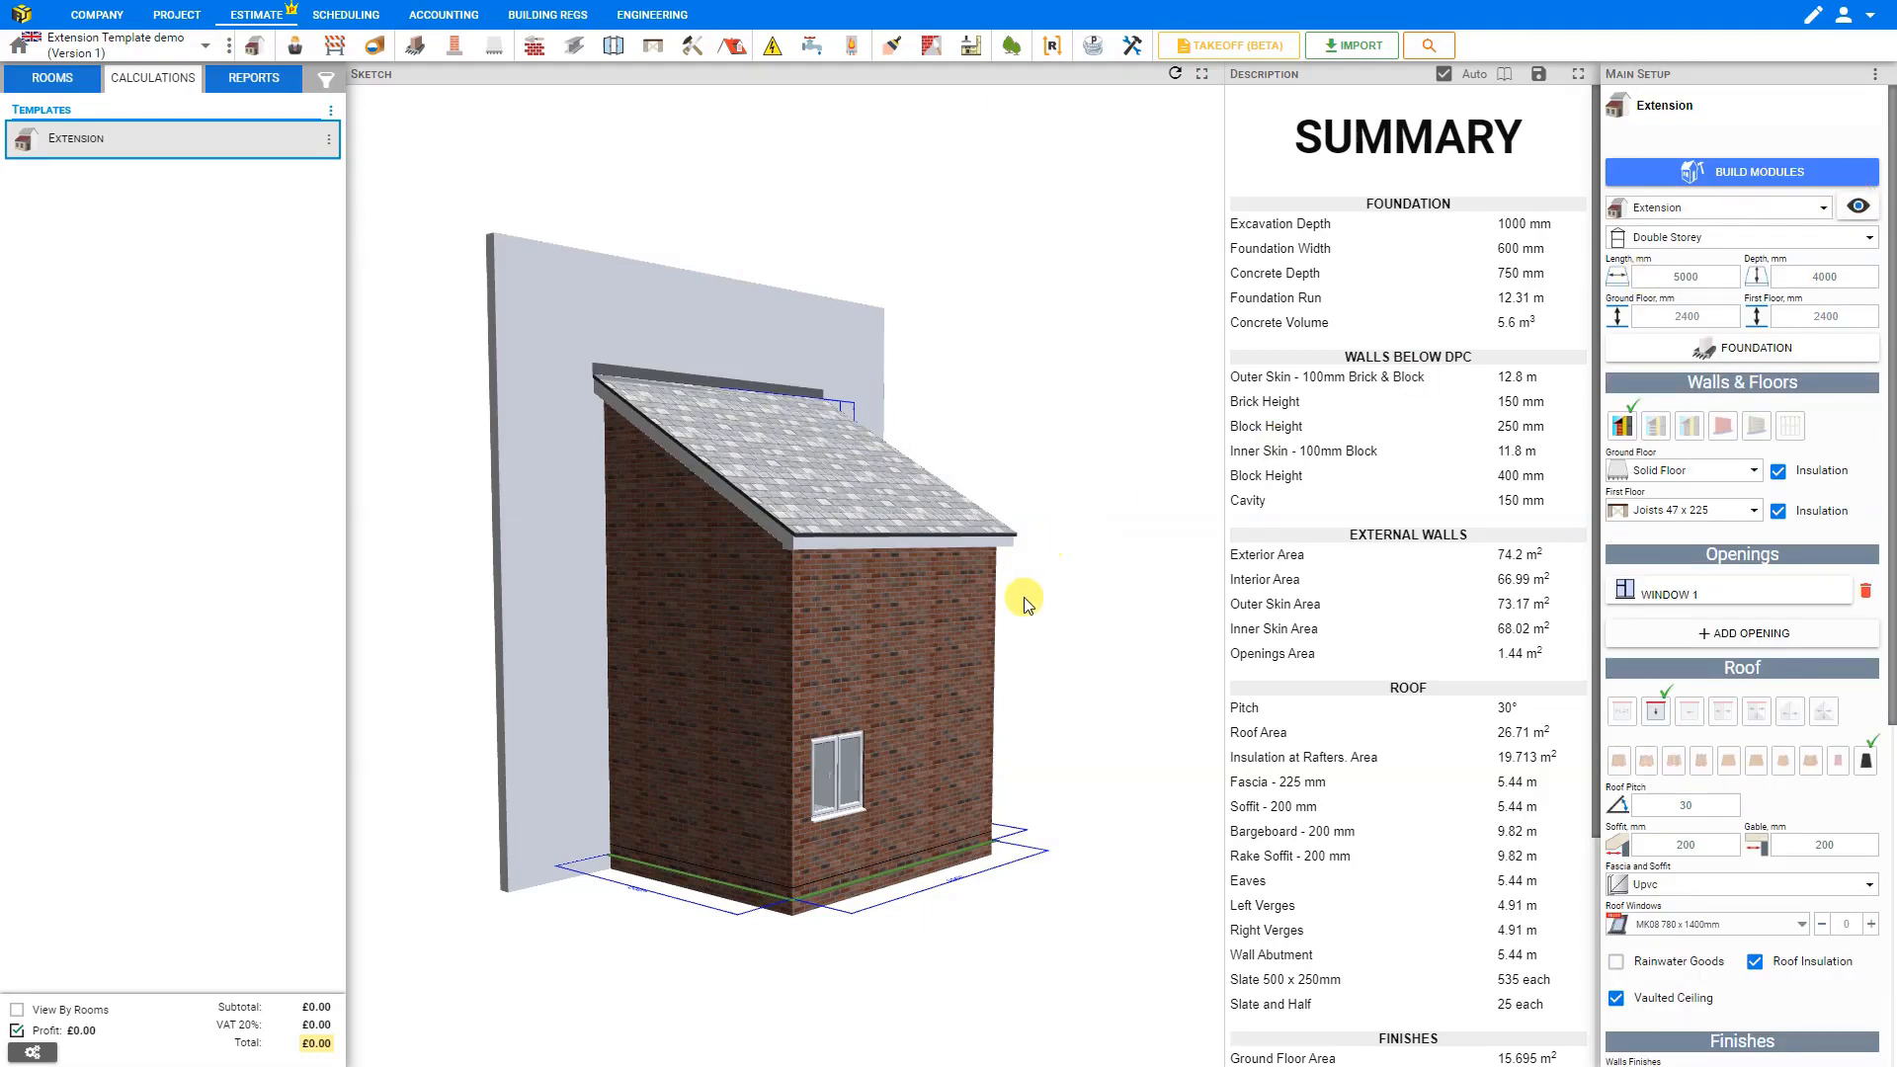
# Set the extension back to Single Storey and view its front and side
pyautogui.click(1726, 245)
pyautogui.click(1709, 280)
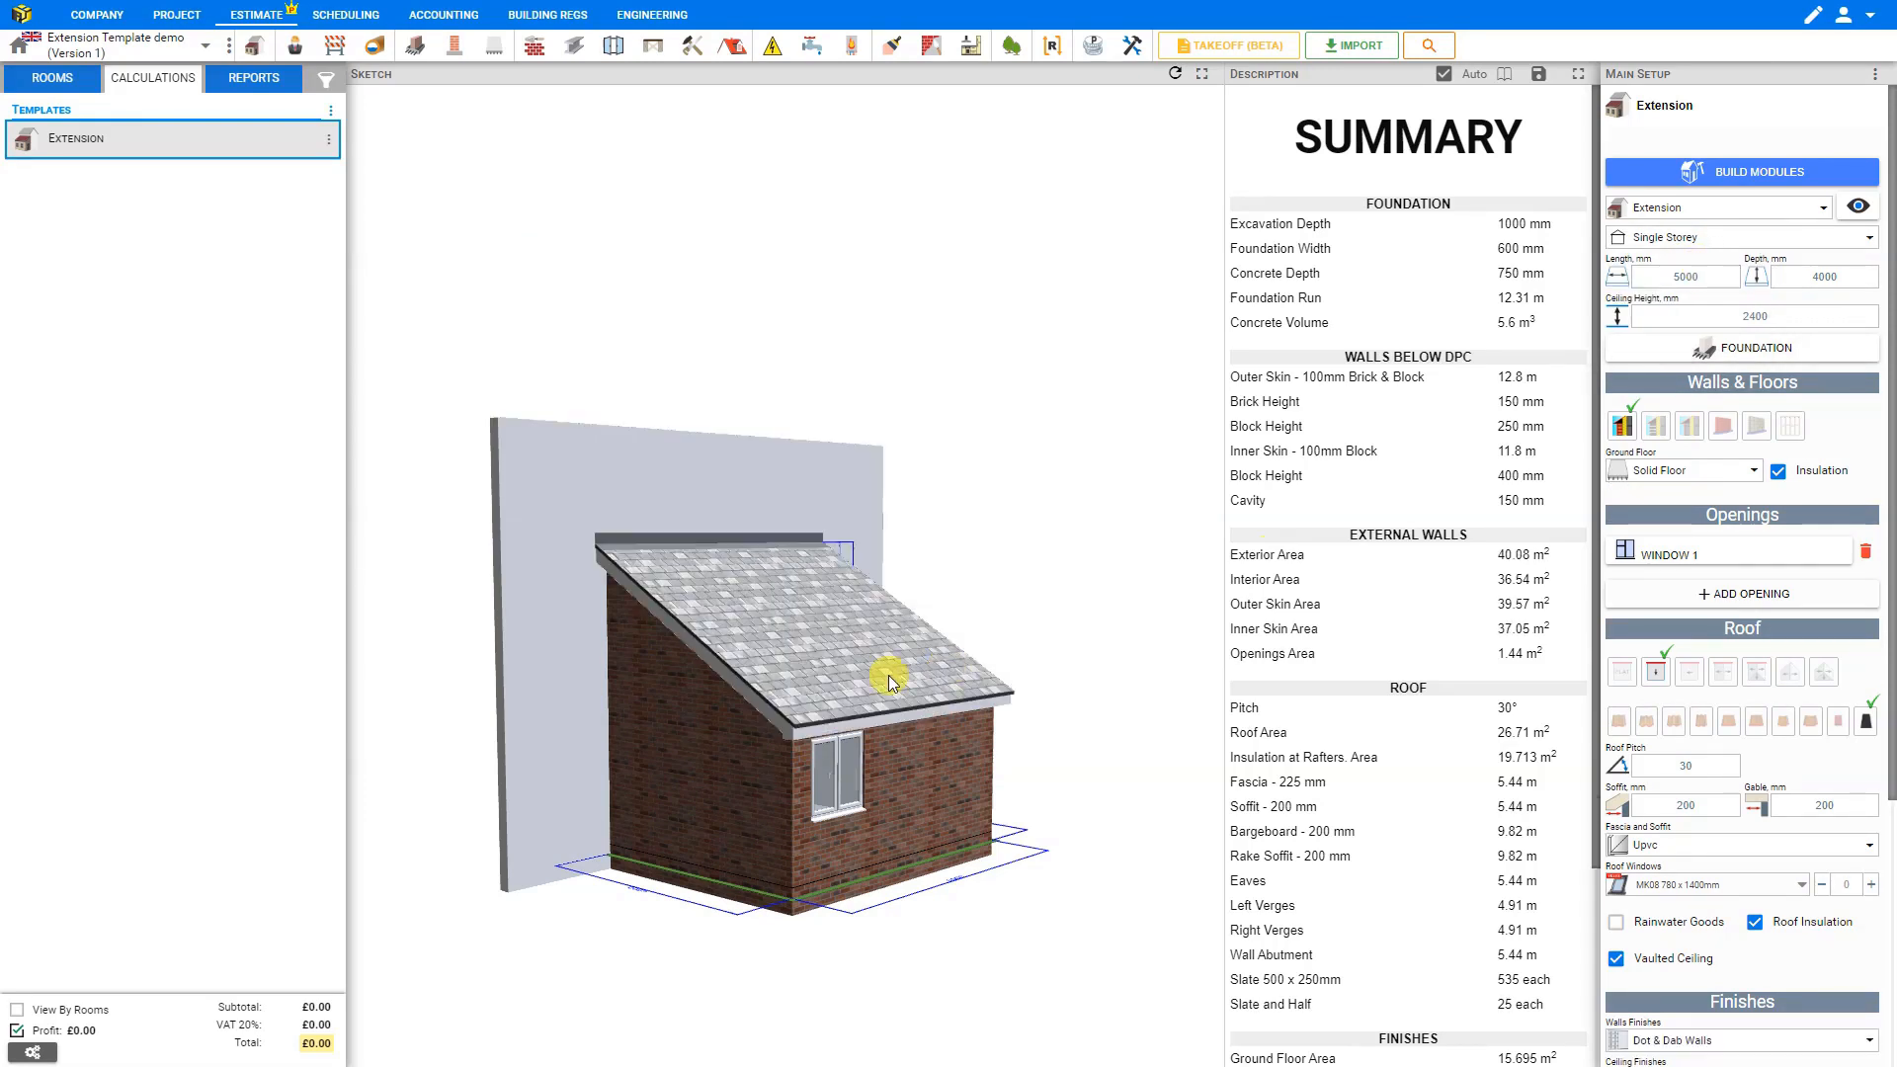
pyautogui.moveTo(785, 654)
pyautogui.mouseDown(button='right')
pyautogui.moveTo(788, 543)
pyautogui.moveTo(834, 516)
pyautogui.mouseUp(button='right')
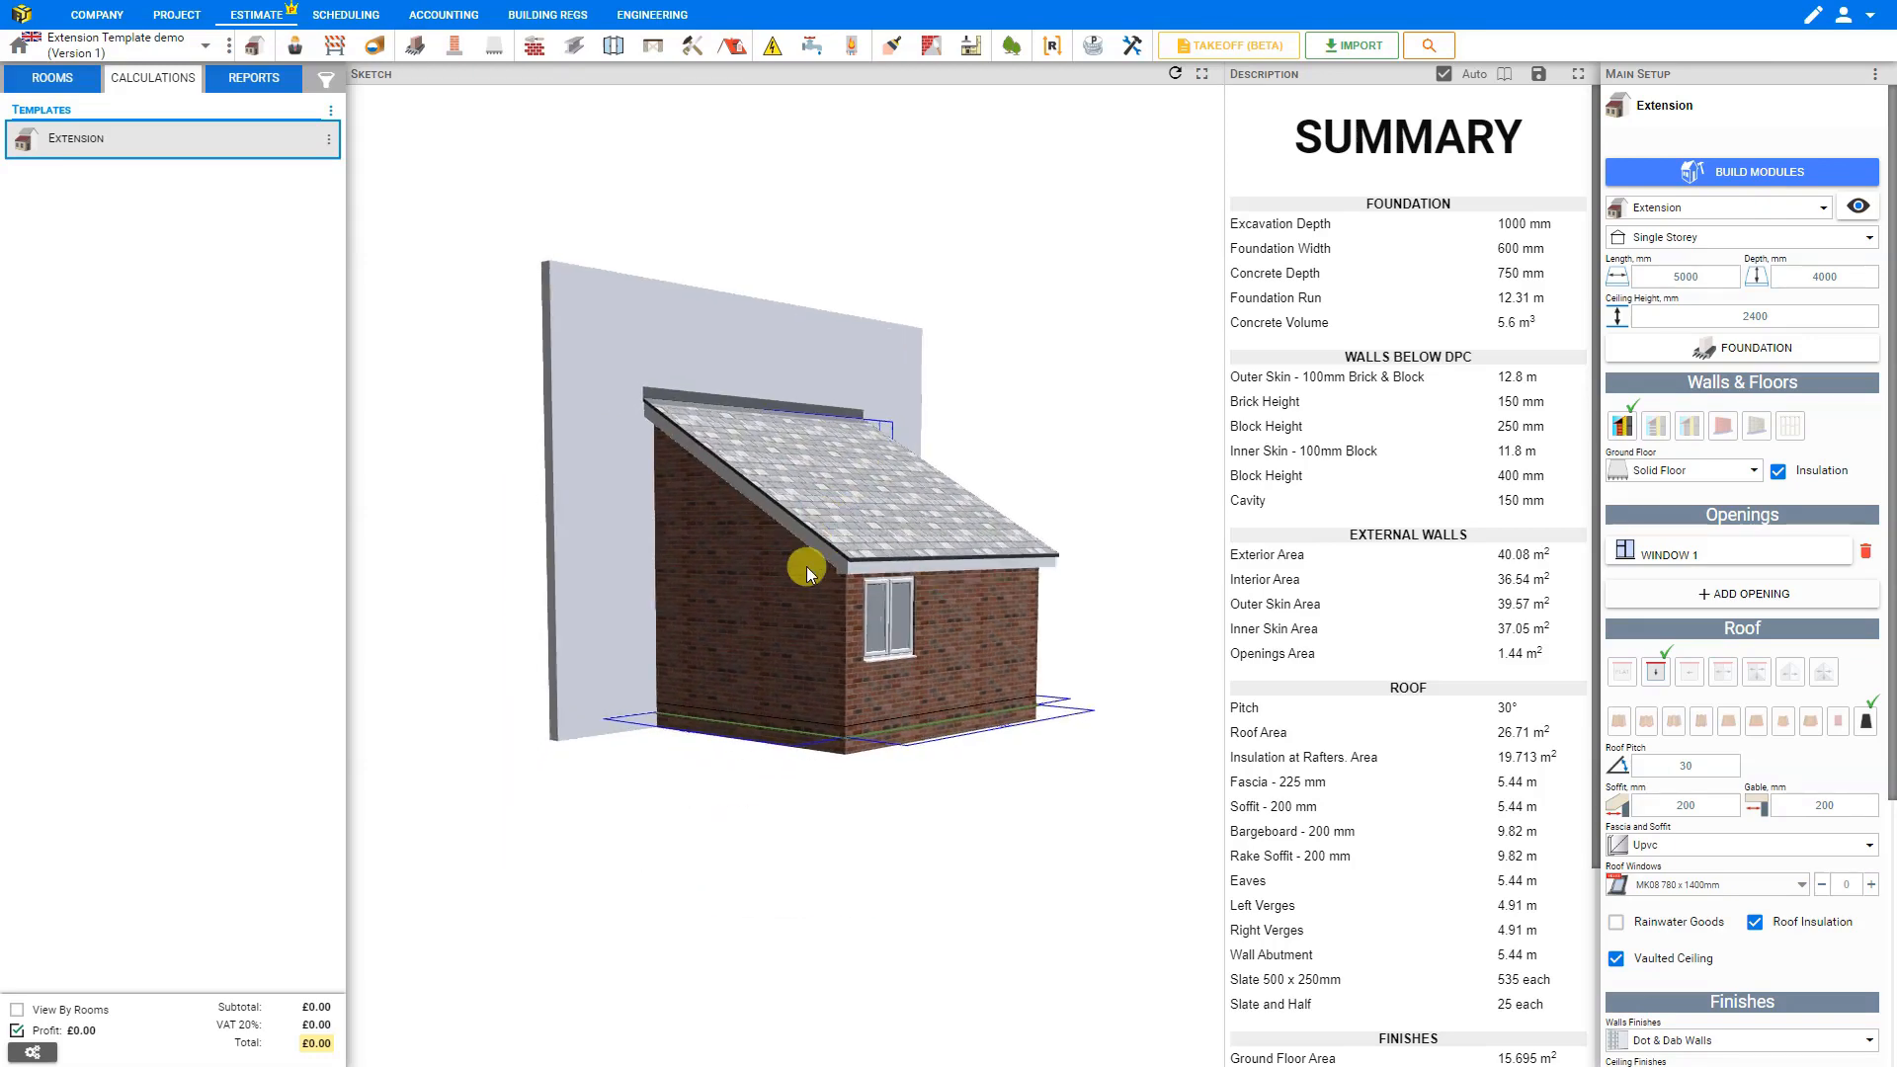
pyautogui.scroll(5, 826, 578)
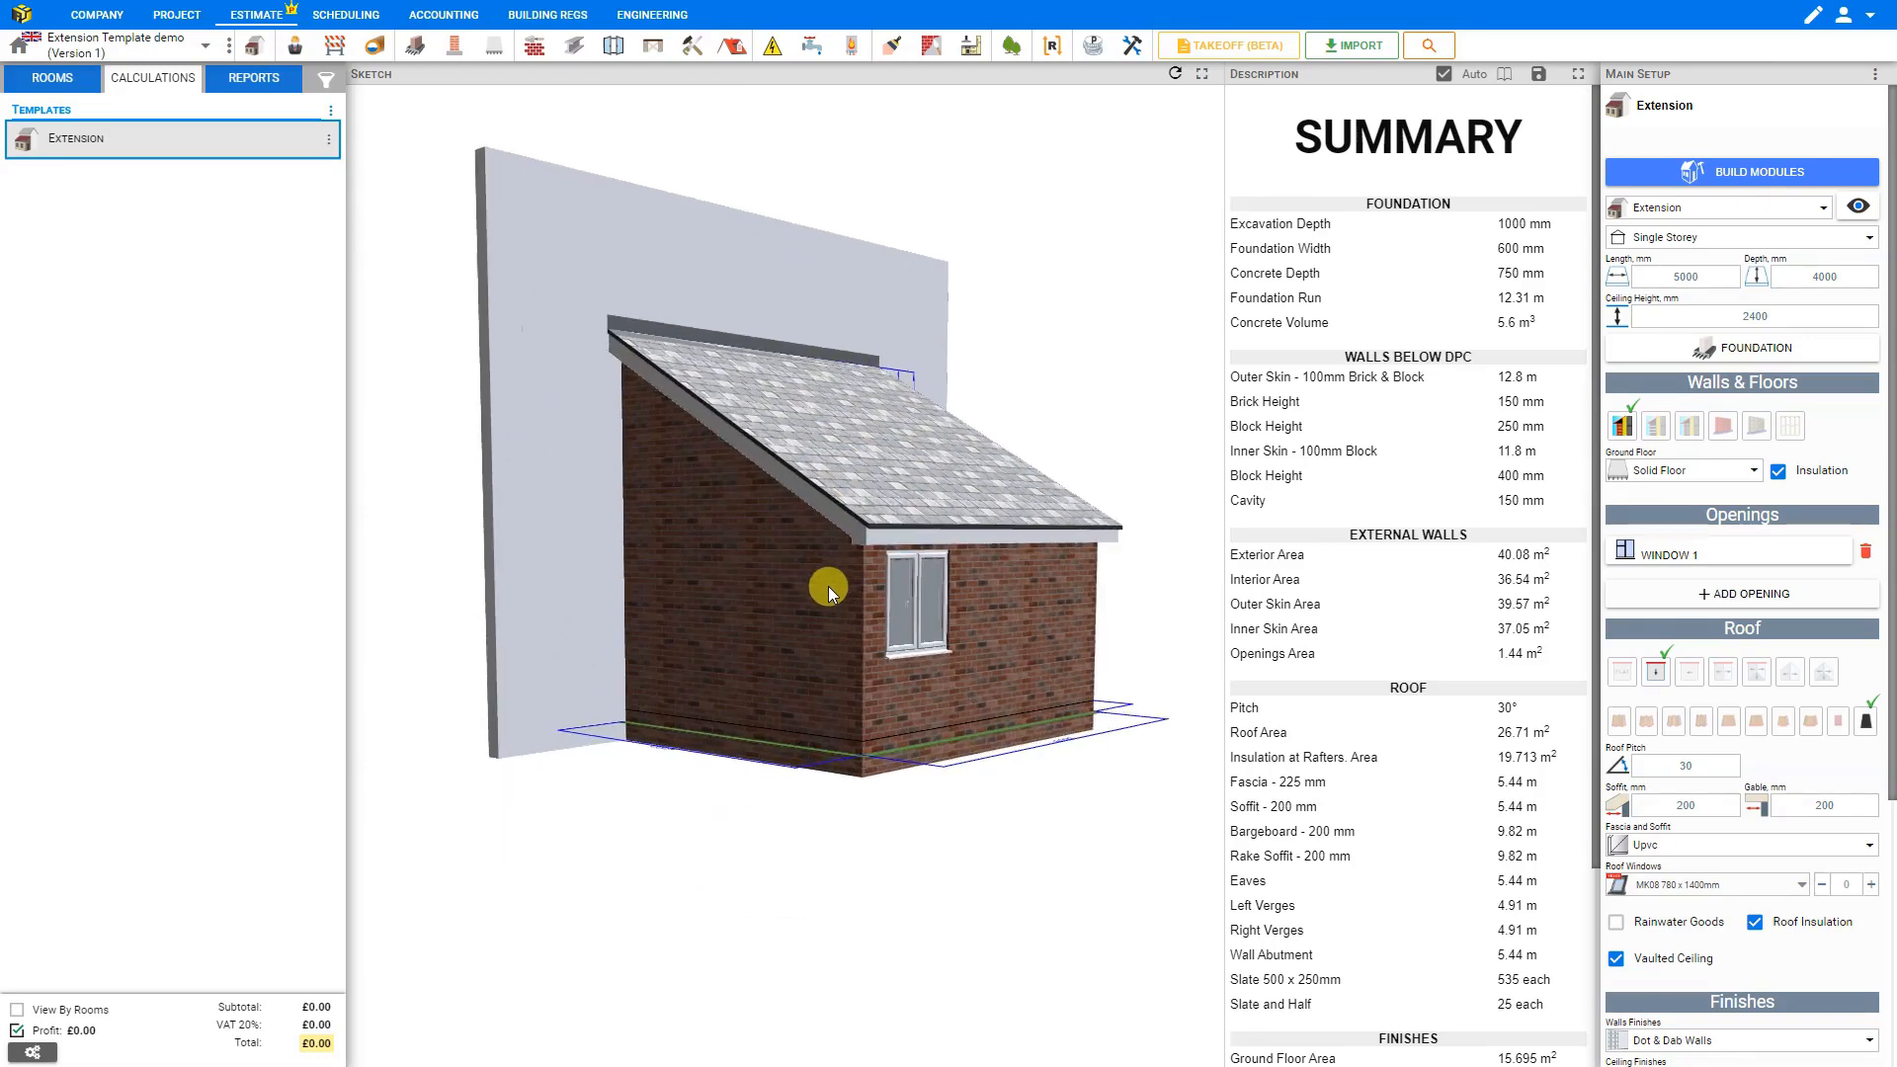
pyautogui.moveTo(993, 622)
pyautogui.mouseDown()
pyautogui.moveTo(699, 592)
pyautogui.moveTo(877, 580)
pyautogui.mouseUp()
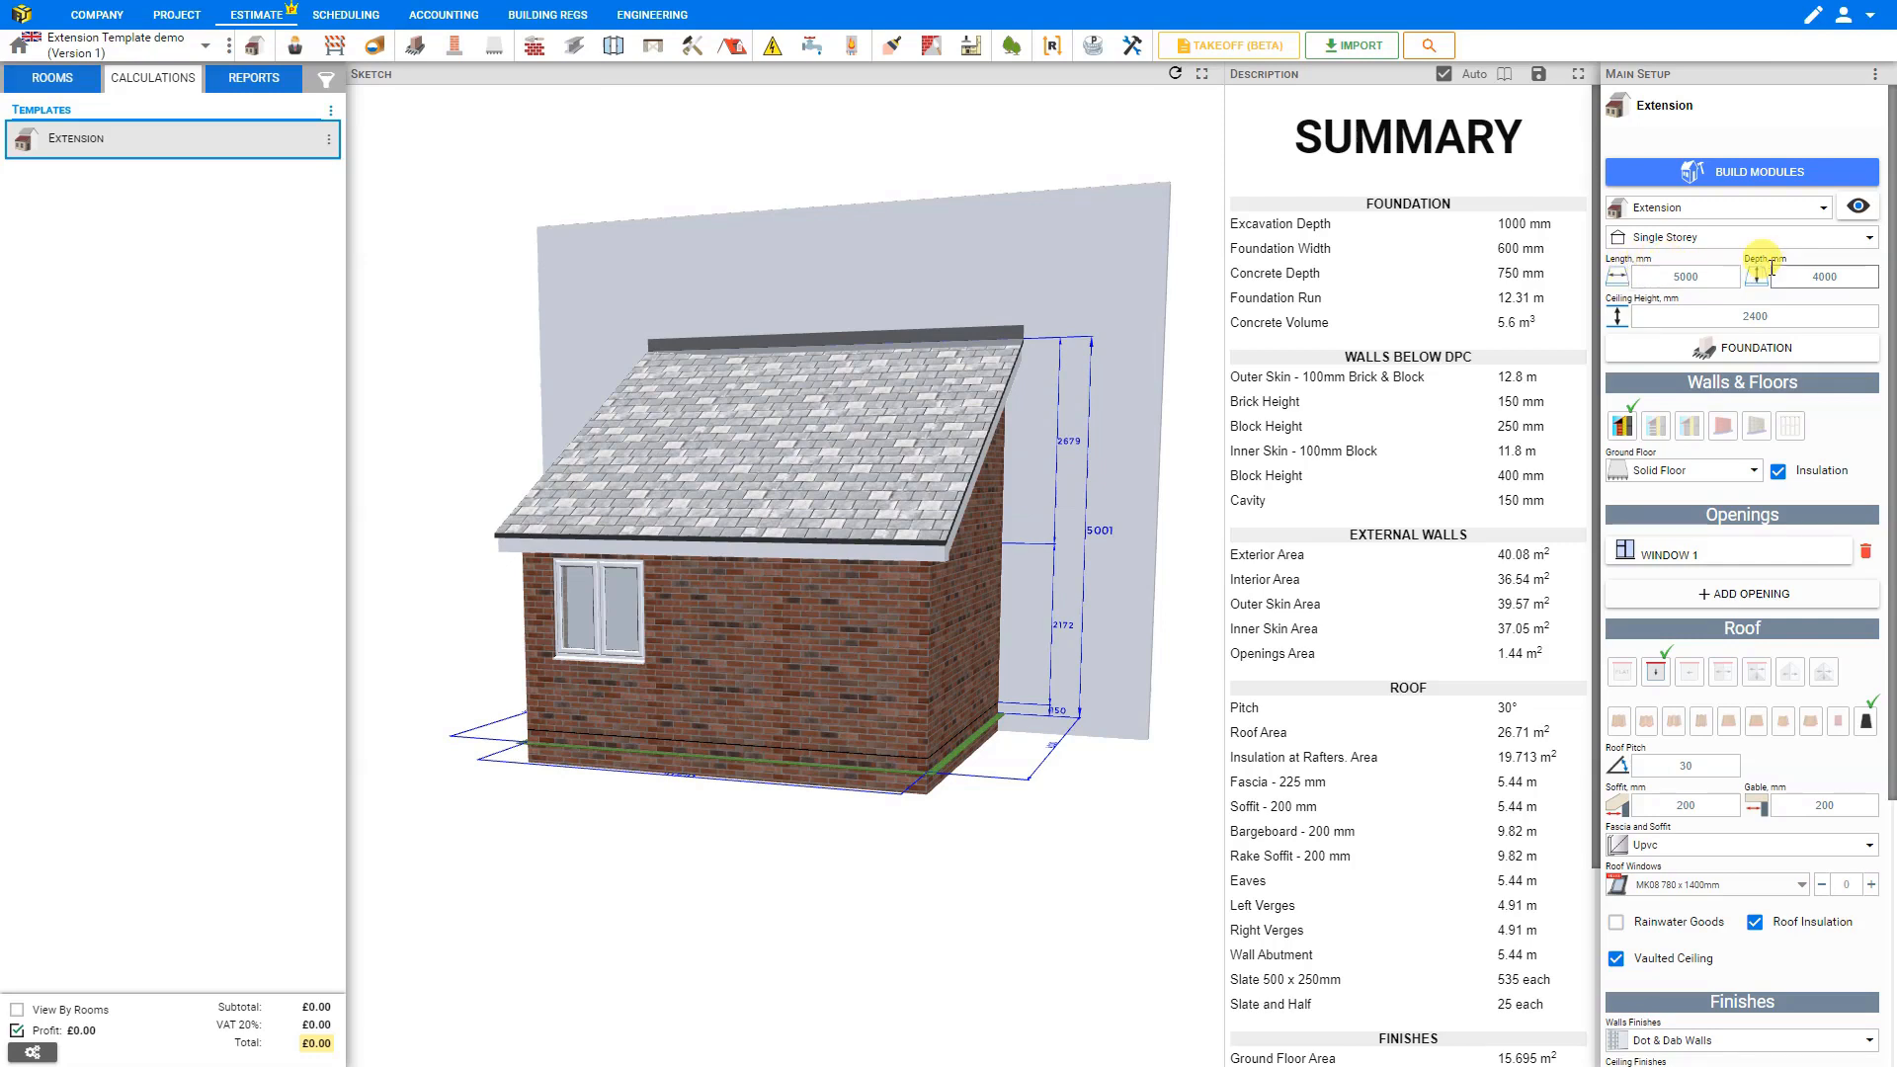
# Increase the extension's length to about 7400 mm
pyautogui.doubleClick(1692, 281)
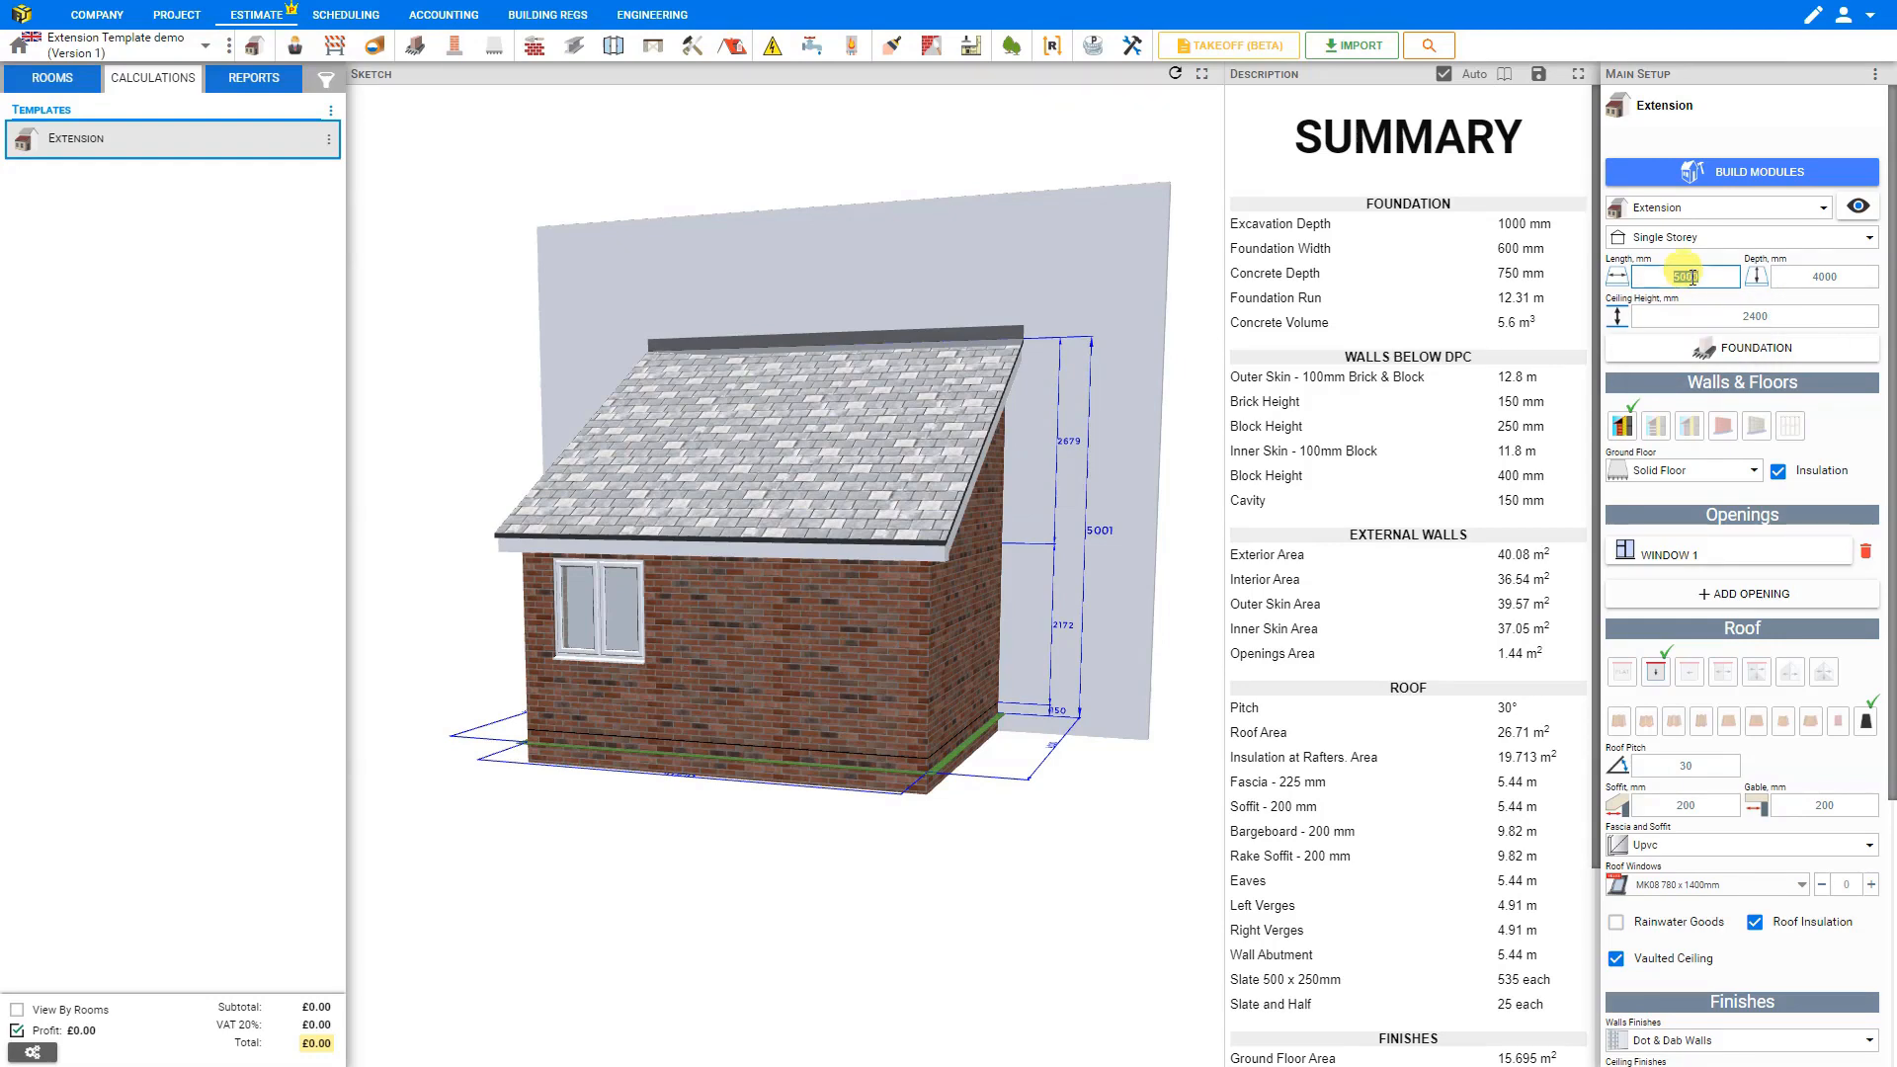
pyautogui.click(1692, 277)
pyautogui.moveTo(1683, 325)
pyautogui.mouseDown()
pyautogui.moveTo(1720, 330)
pyautogui.moveTo(1701, 326)
pyautogui.mouseUp()
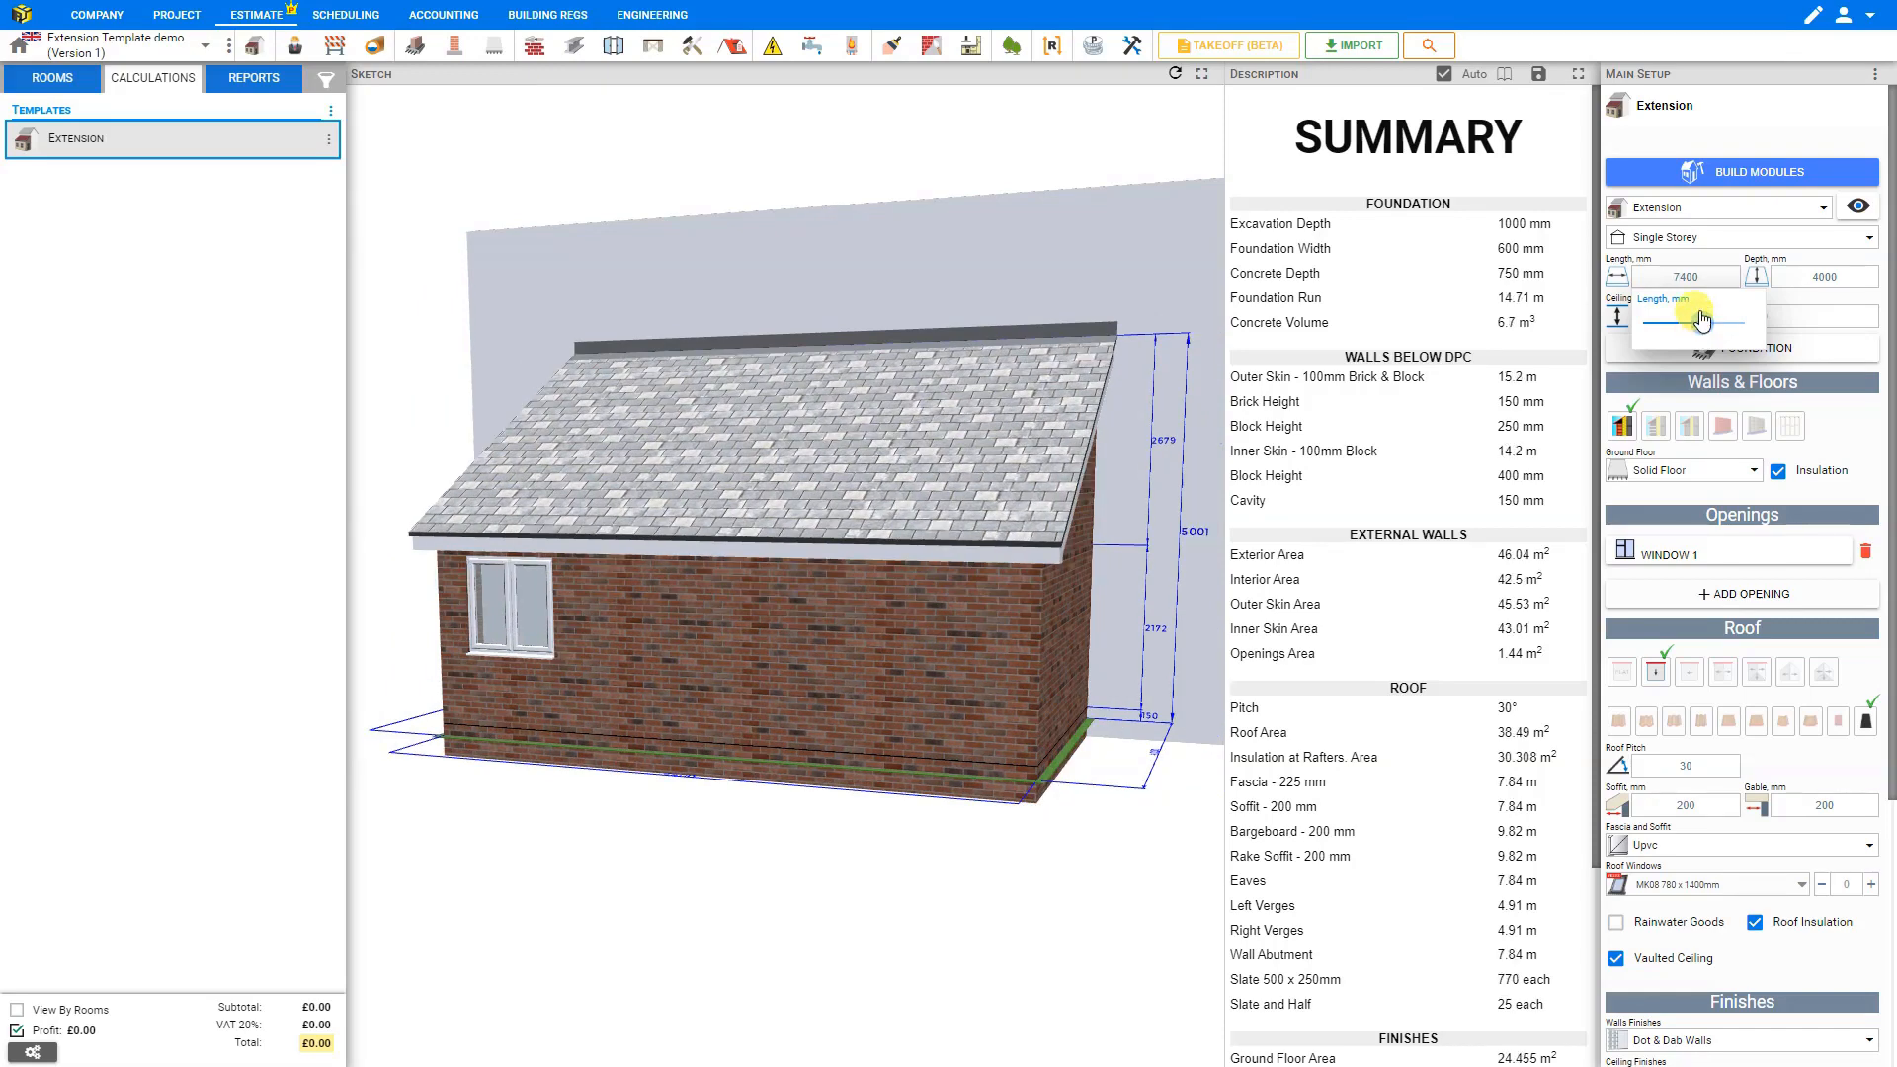
# Set the extension's length to 8000 mm
pyautogui.click(1688, 275)
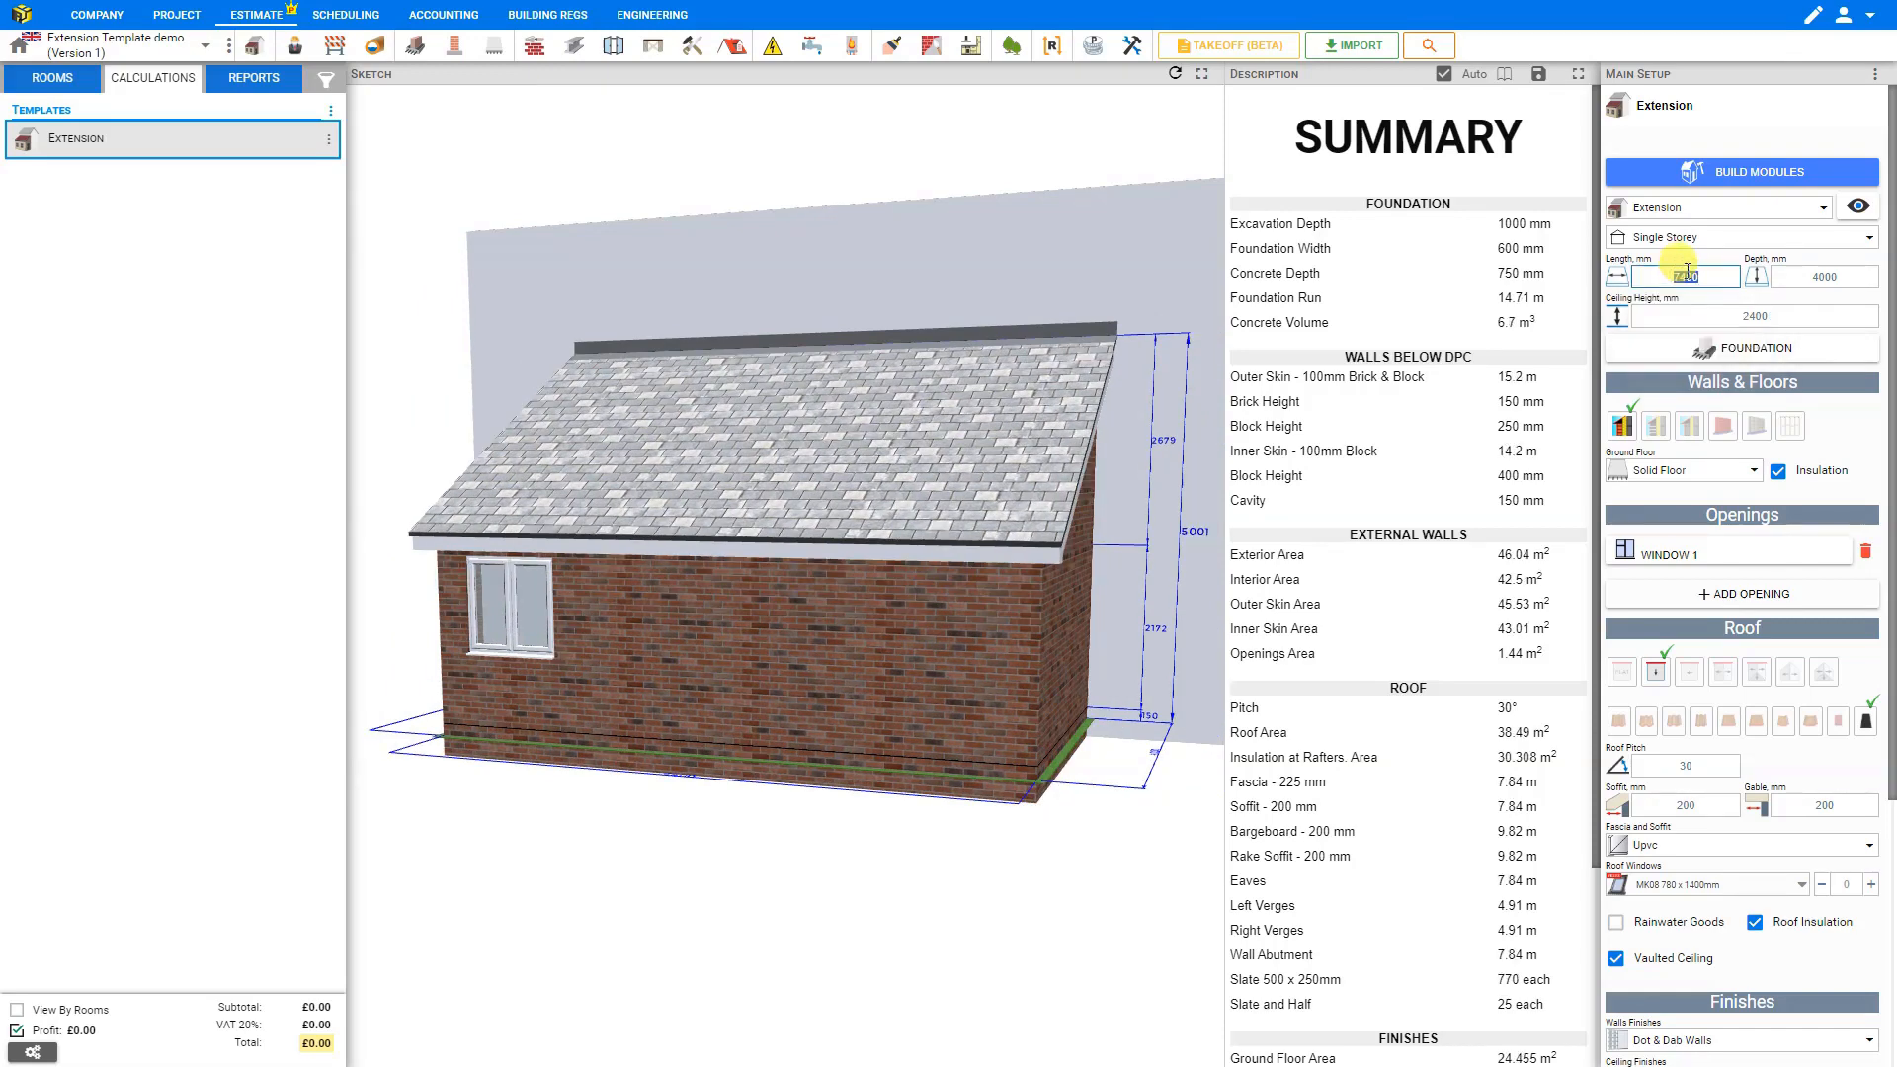
pyautogui.write('8000')
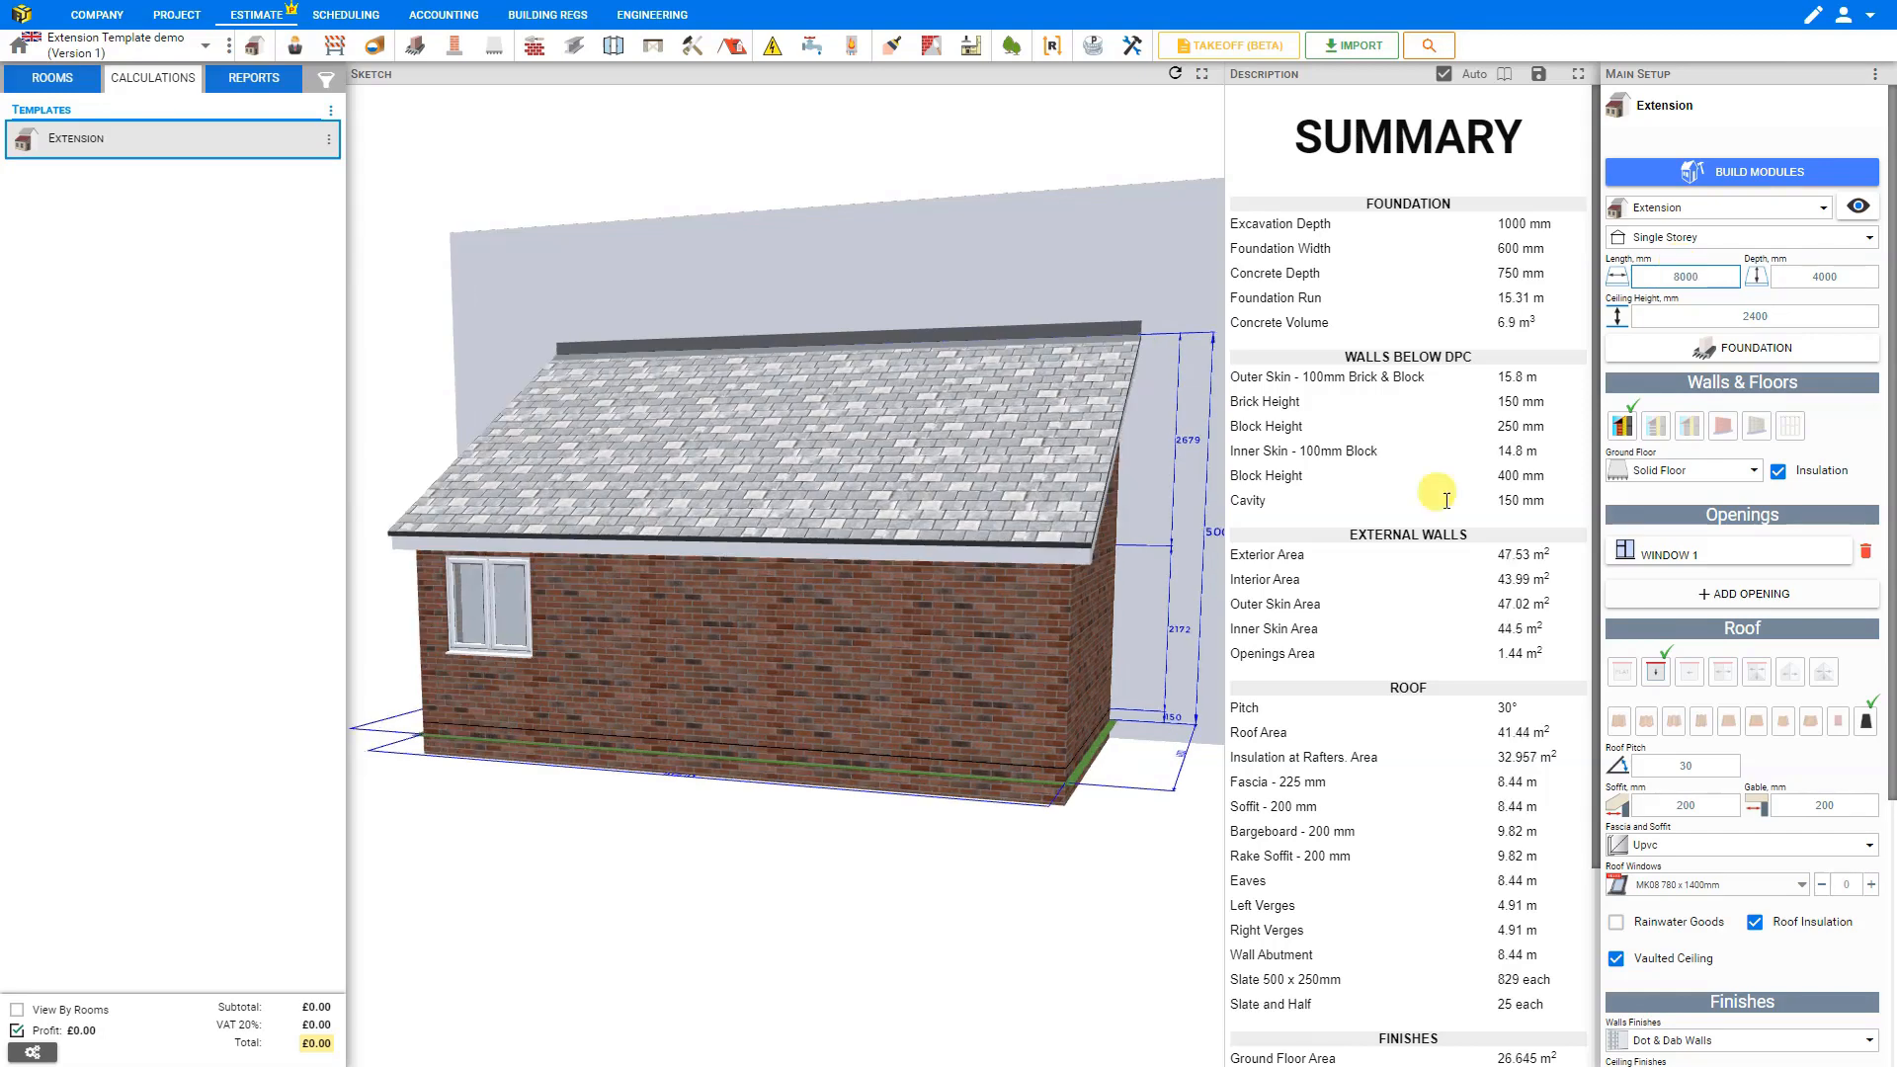
pyautogui.click(733, 668)
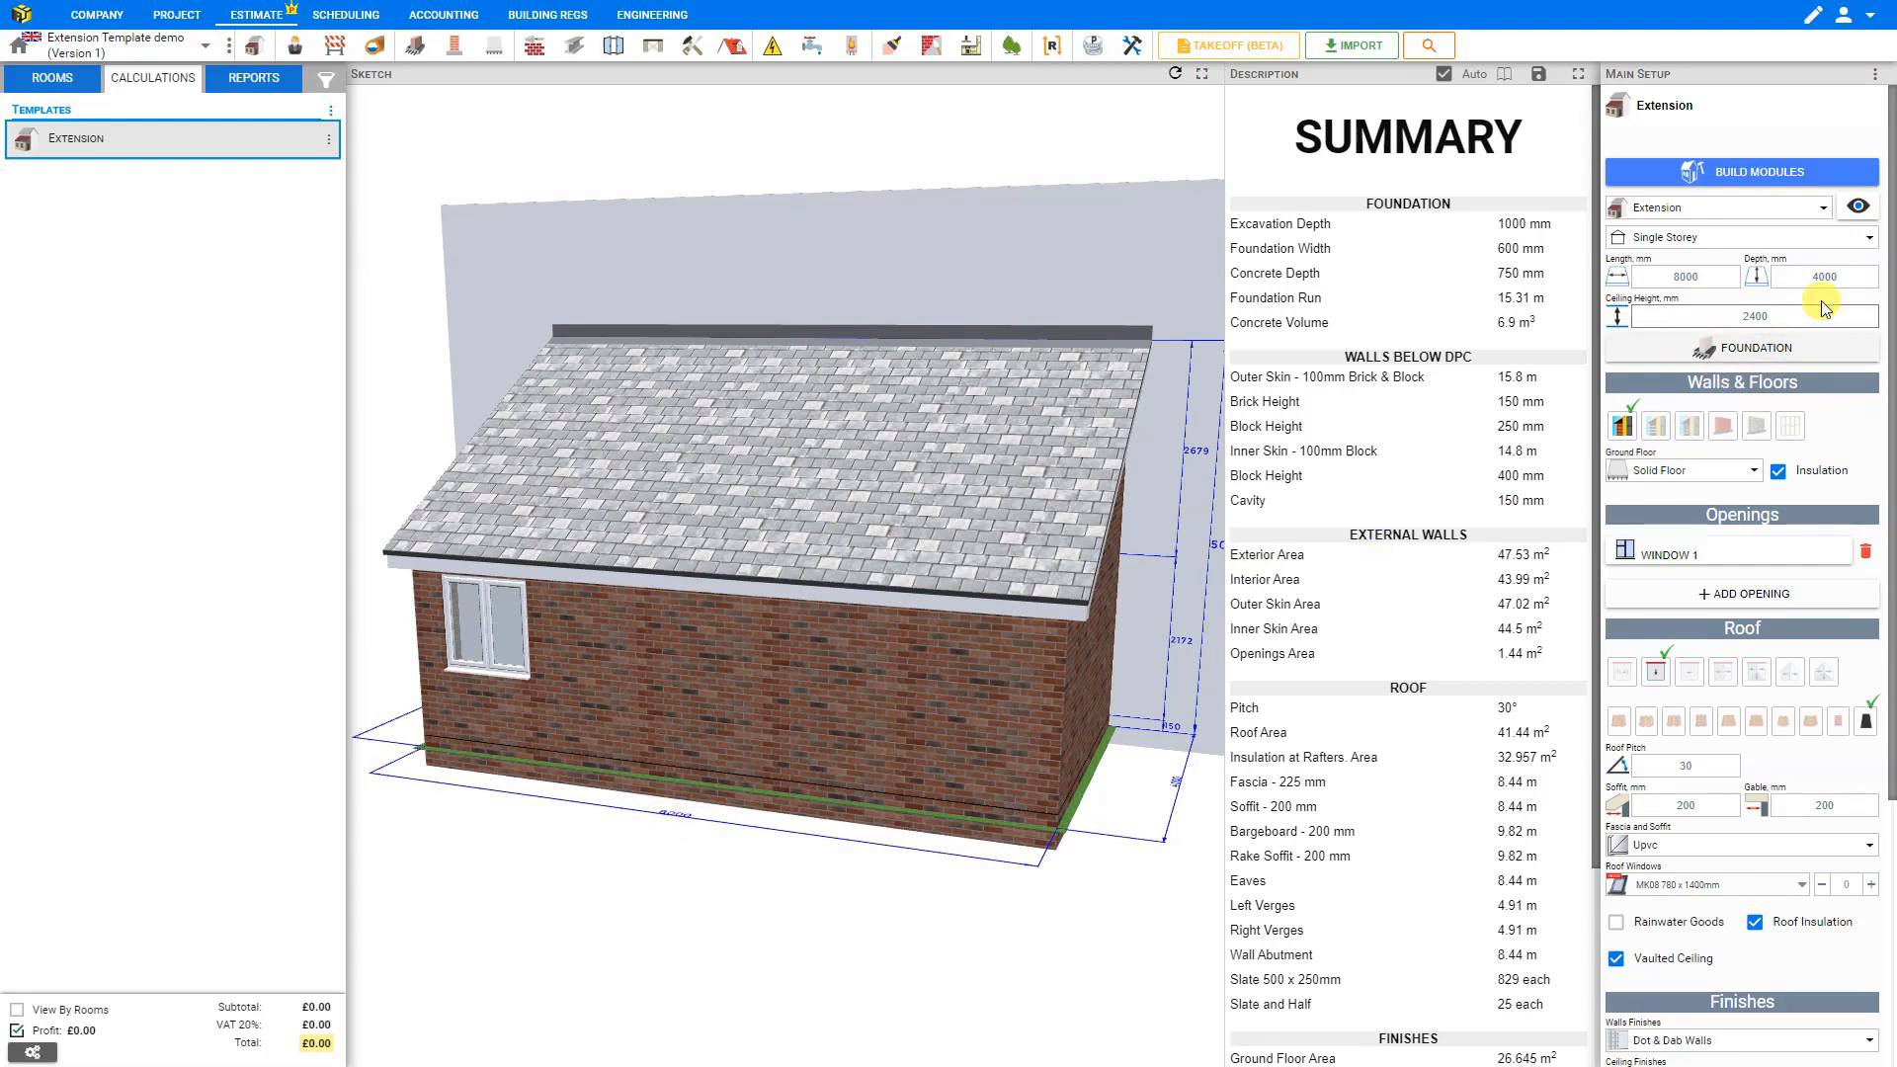
# Set the extension's depth to 8300 mm and check the depth dimension on the model
pyautogui.doubleClick(1829, 277)
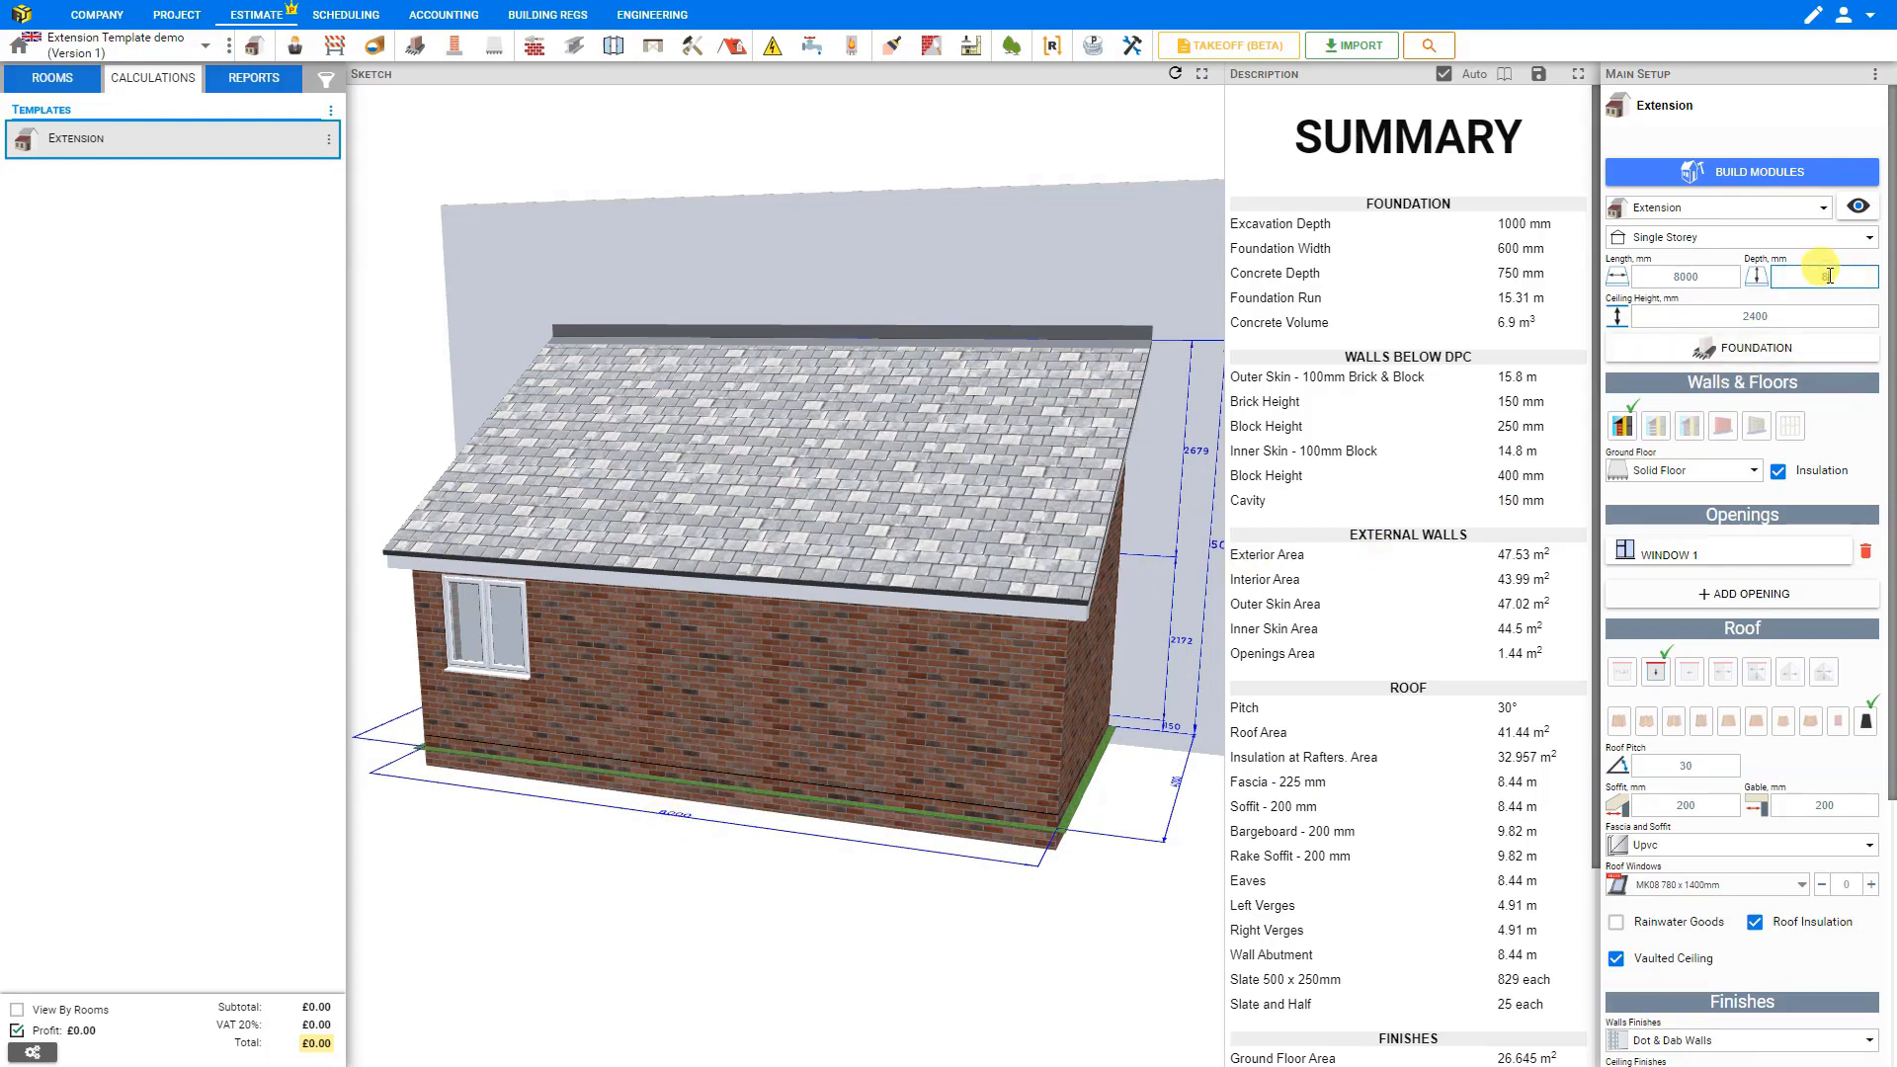
pyautogui.write('8300')
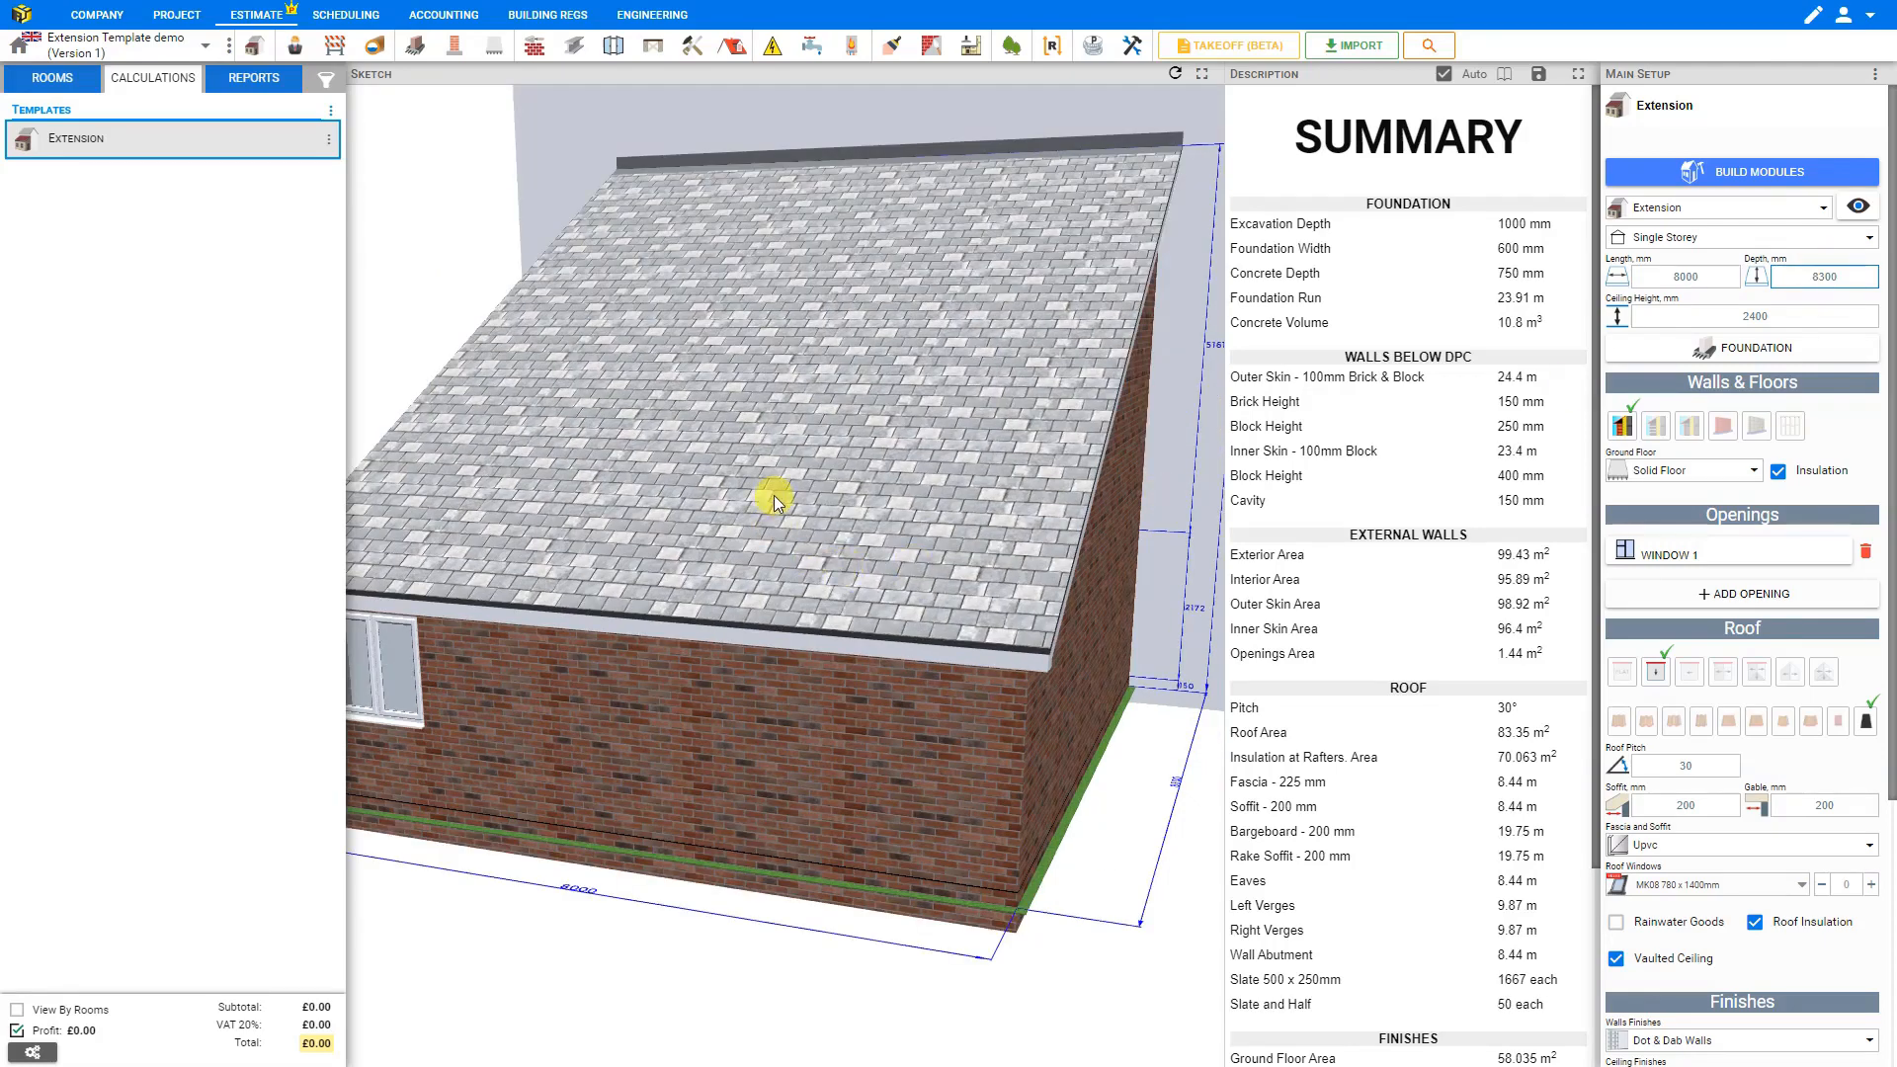
pyautogui.scroll(-5, 774, 497)
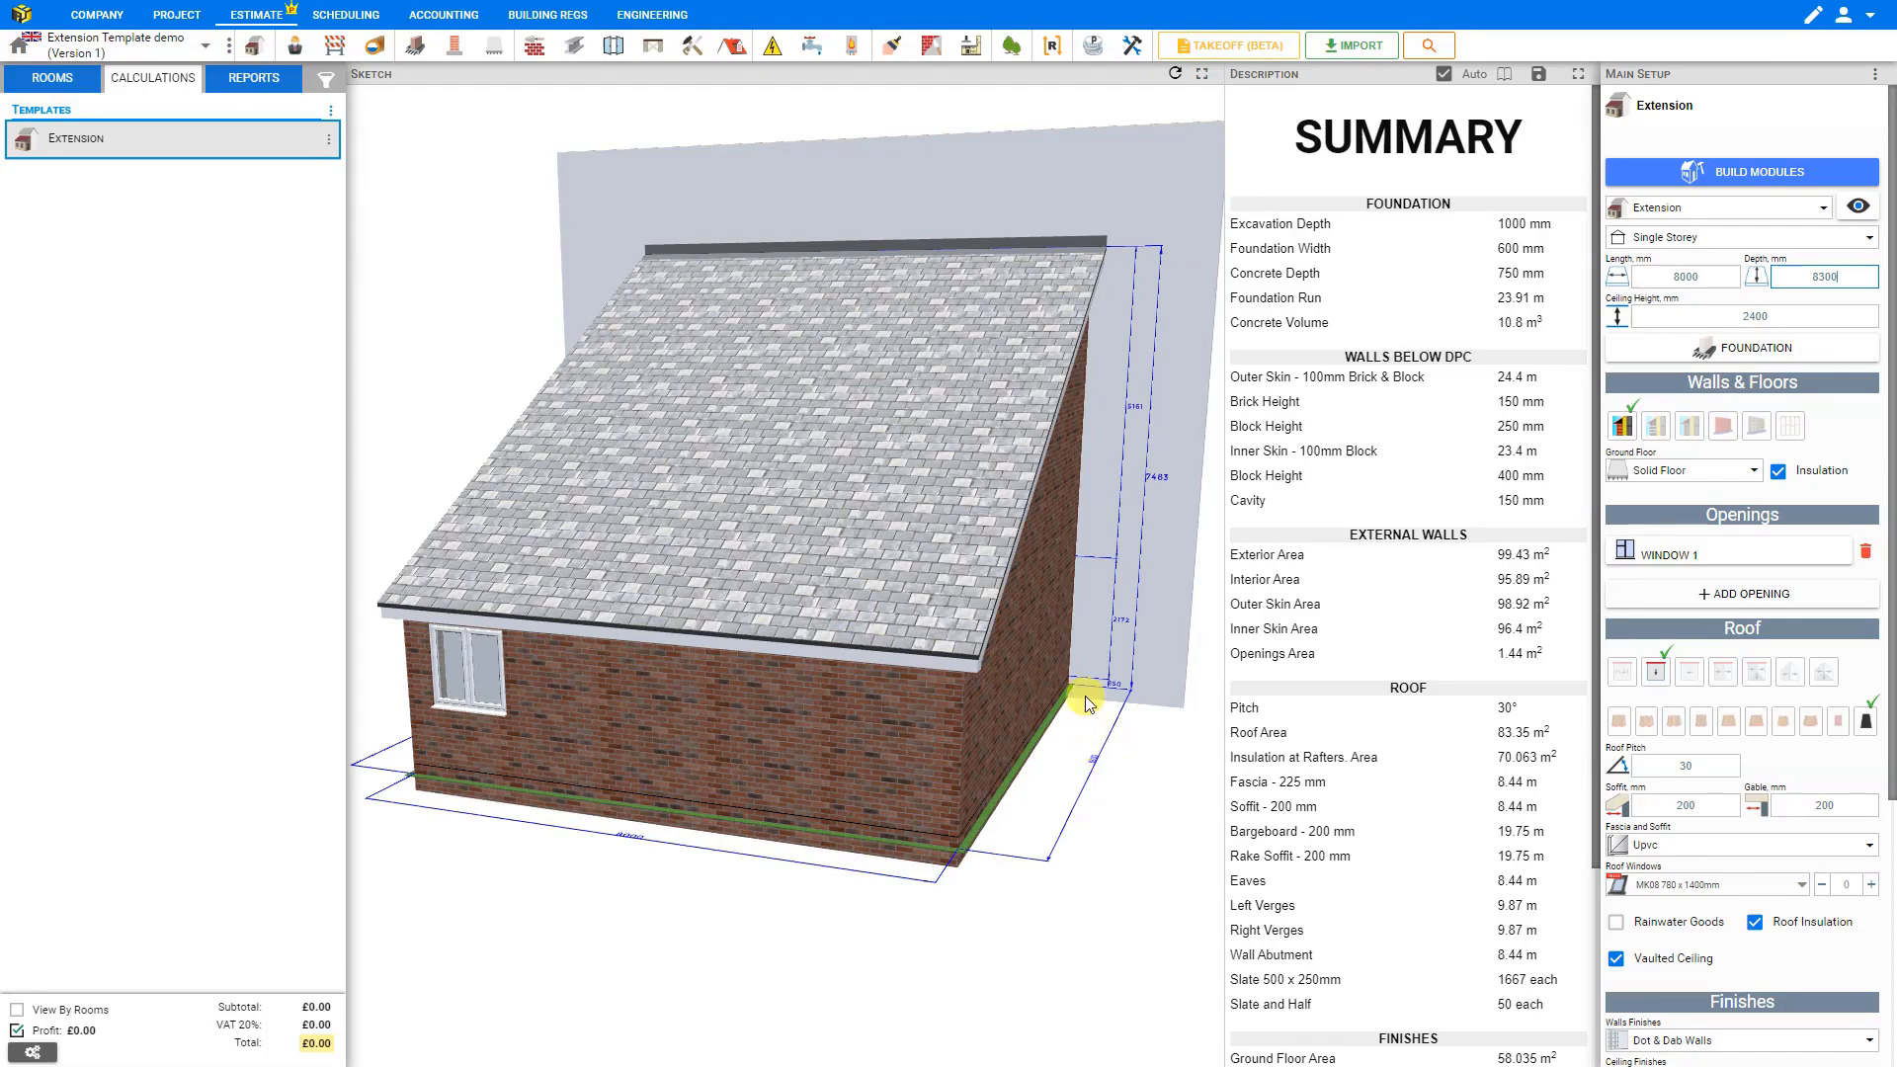
pyautogui.moveTo(1038, 504); pyautogui.dragTo(1018, 553)
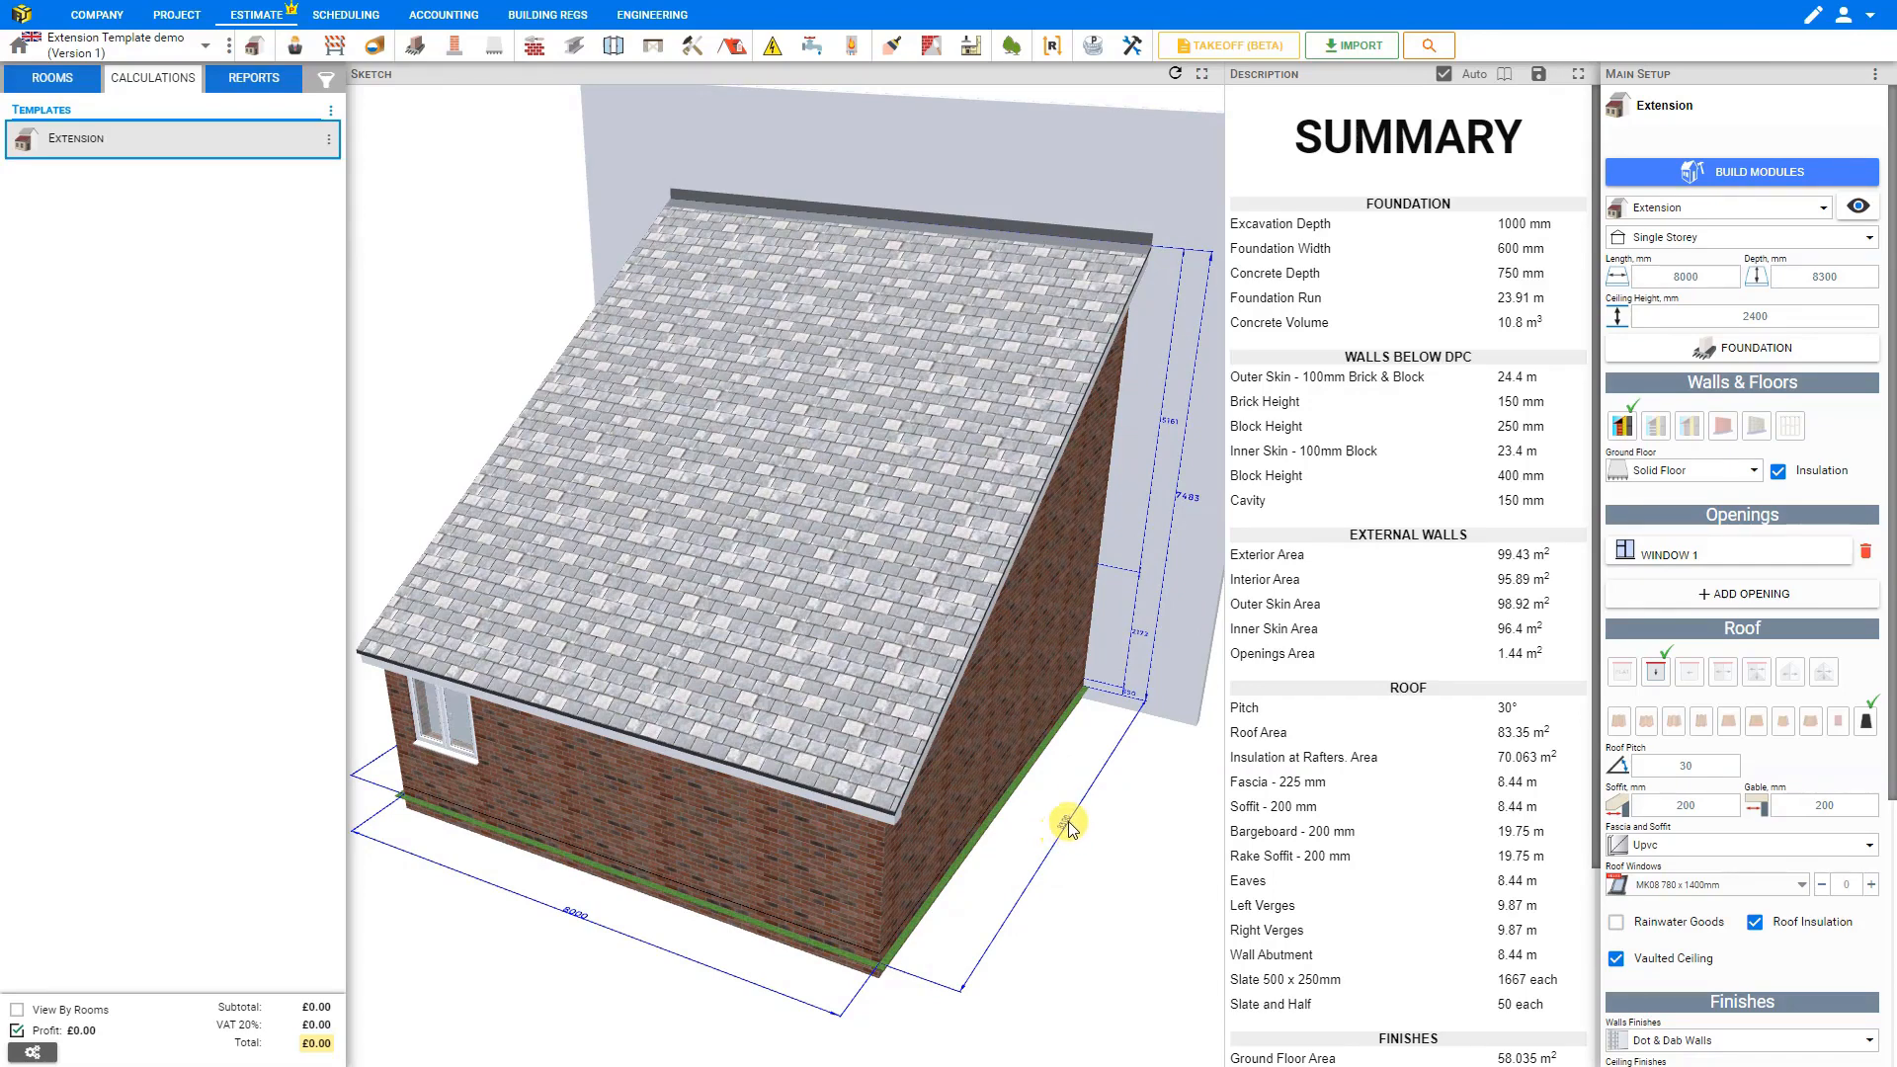
pyautogui.click(1757, 316)
# Change the extension's roof type to a flat roof and look closely at its height dimensions
pyautogui.moveTo(896, 802); pyautogui.dragTo(893, 470)
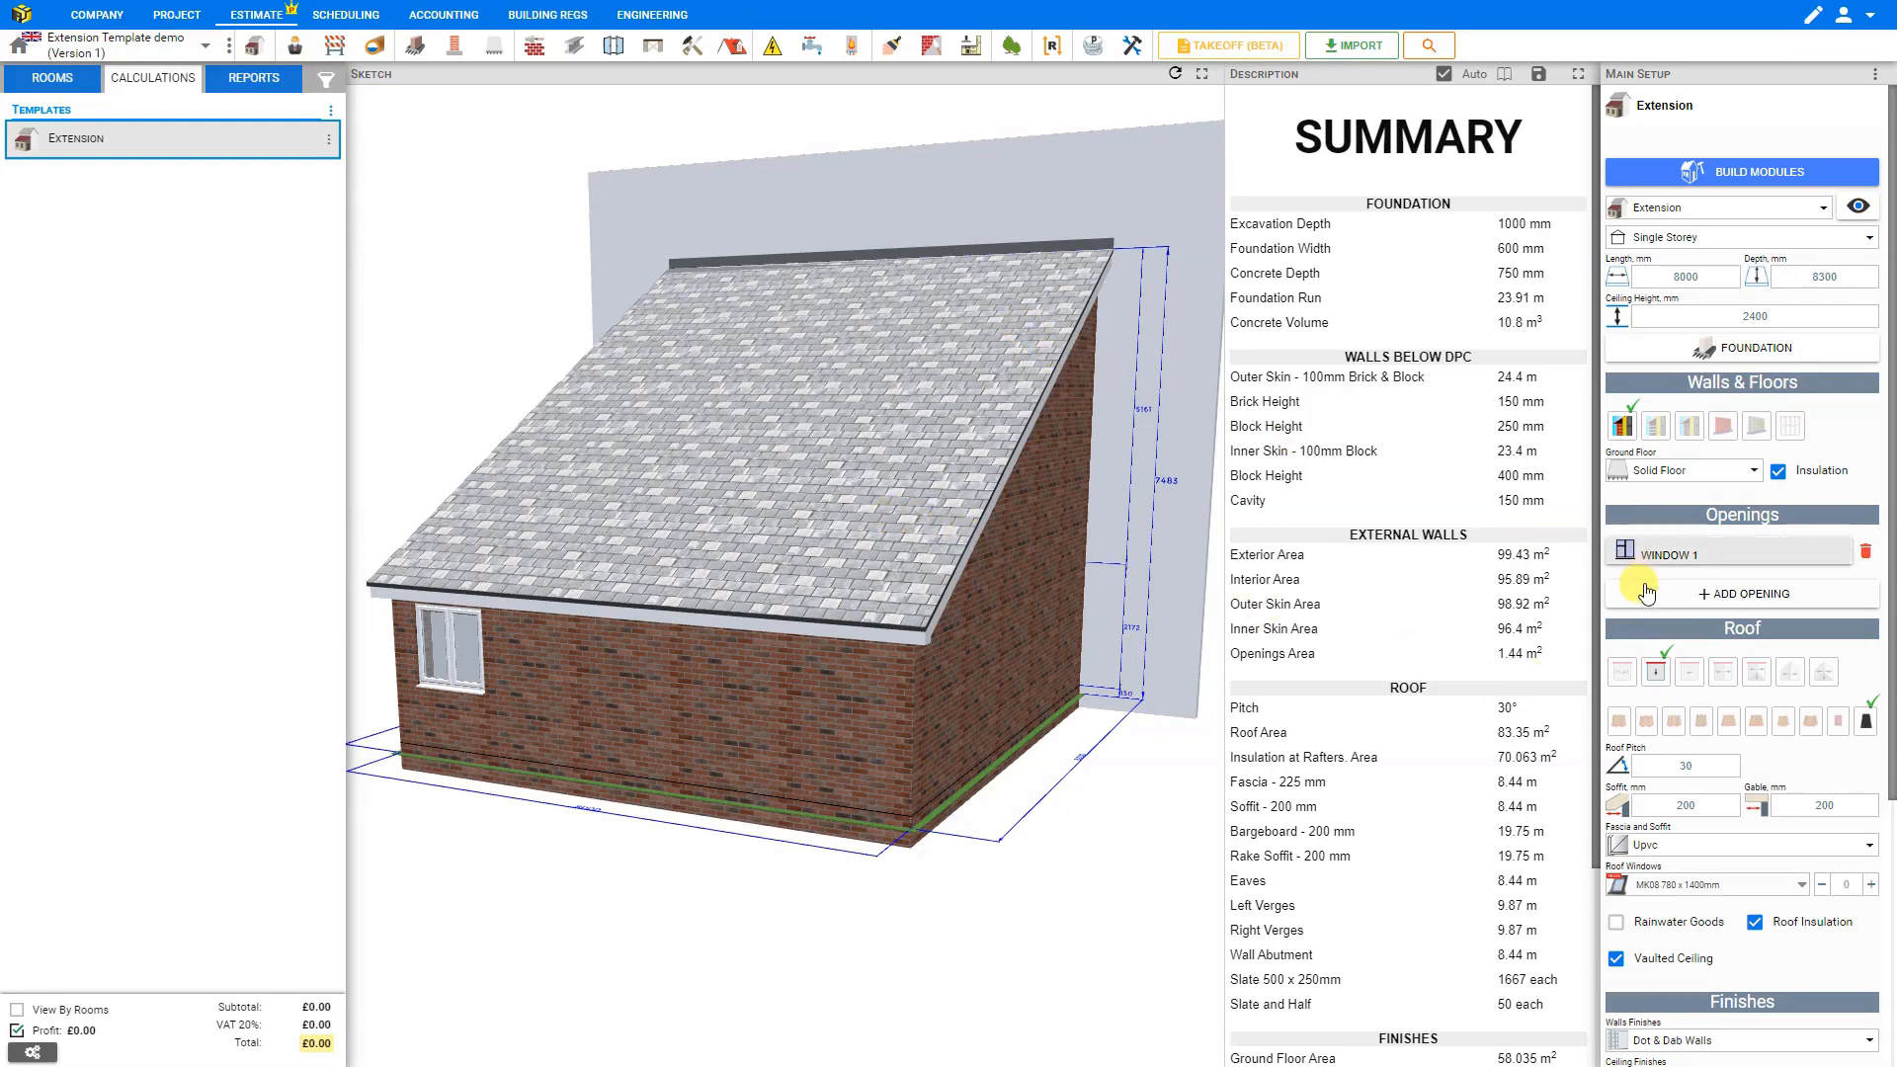
pyautogui.click(1621, 674)
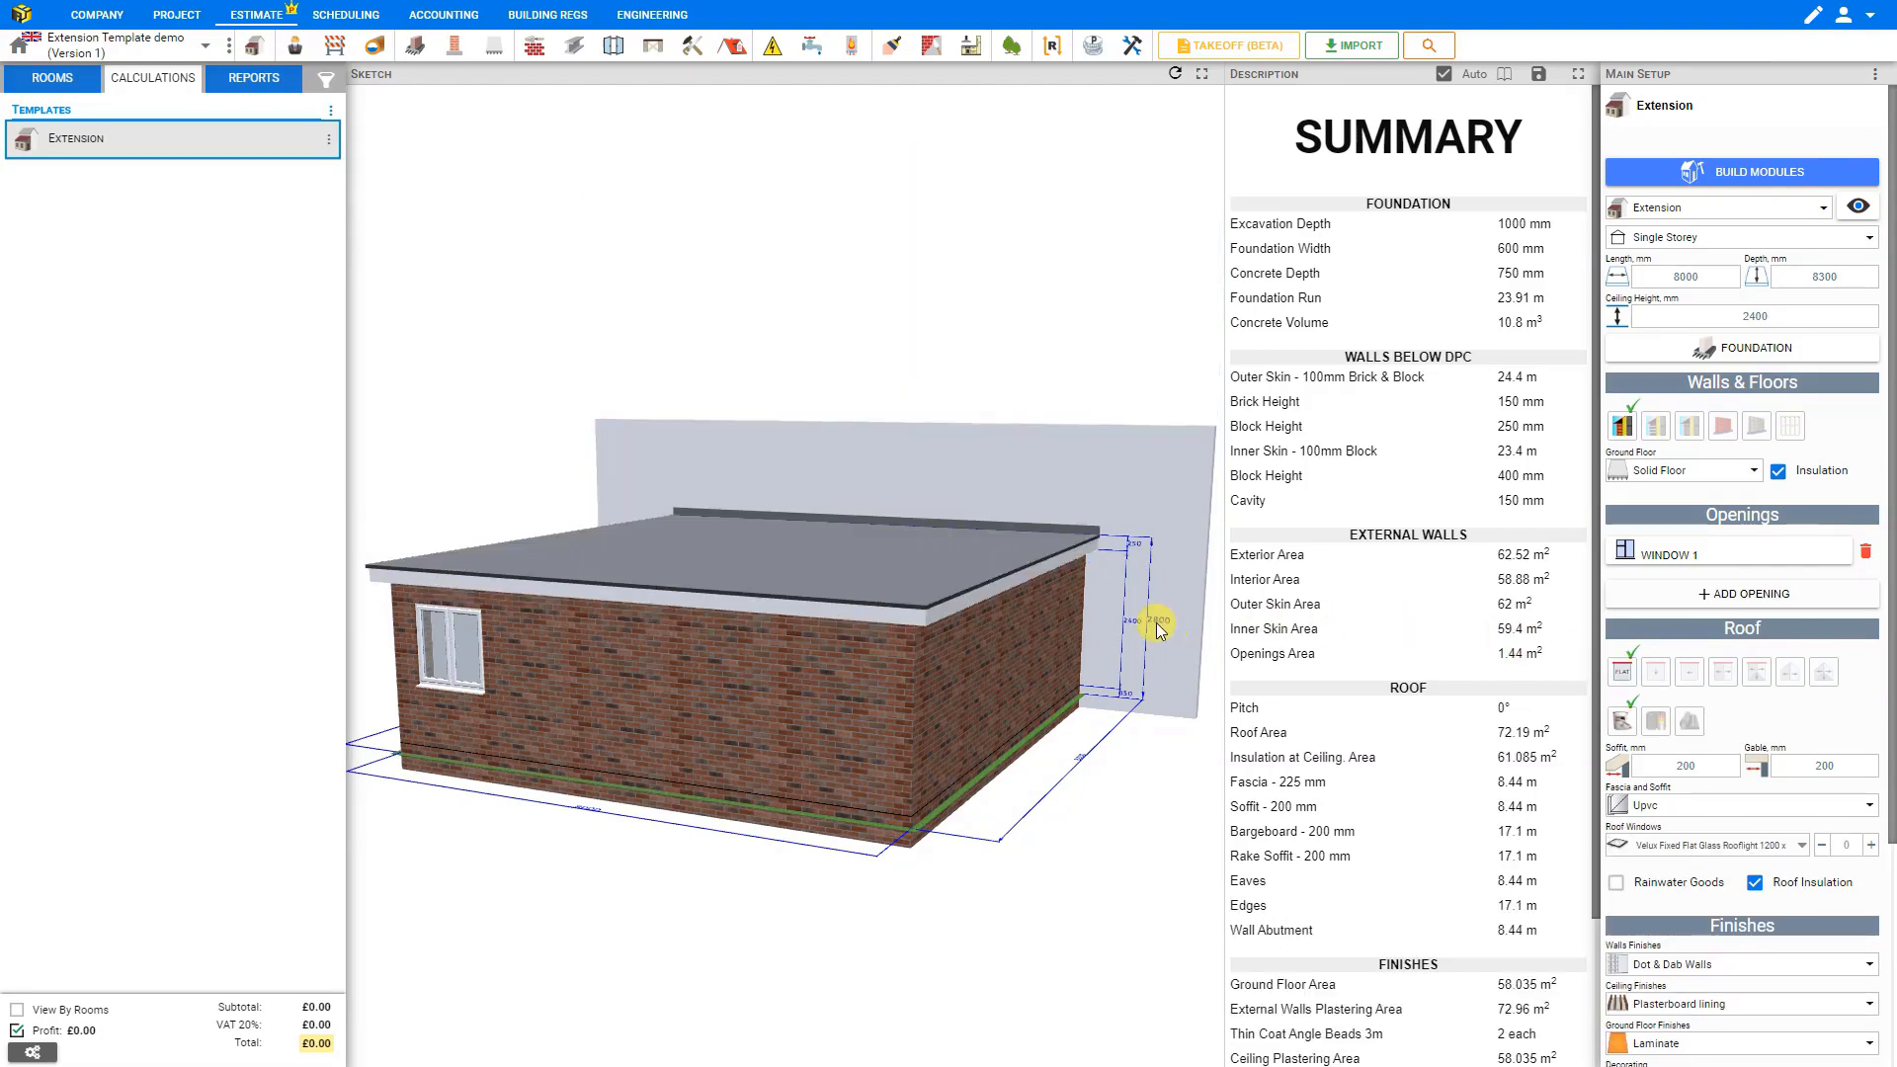
pyautogui.scroll(2, 1122, 652)
pyautogui.scroll(3, 1122, 648)
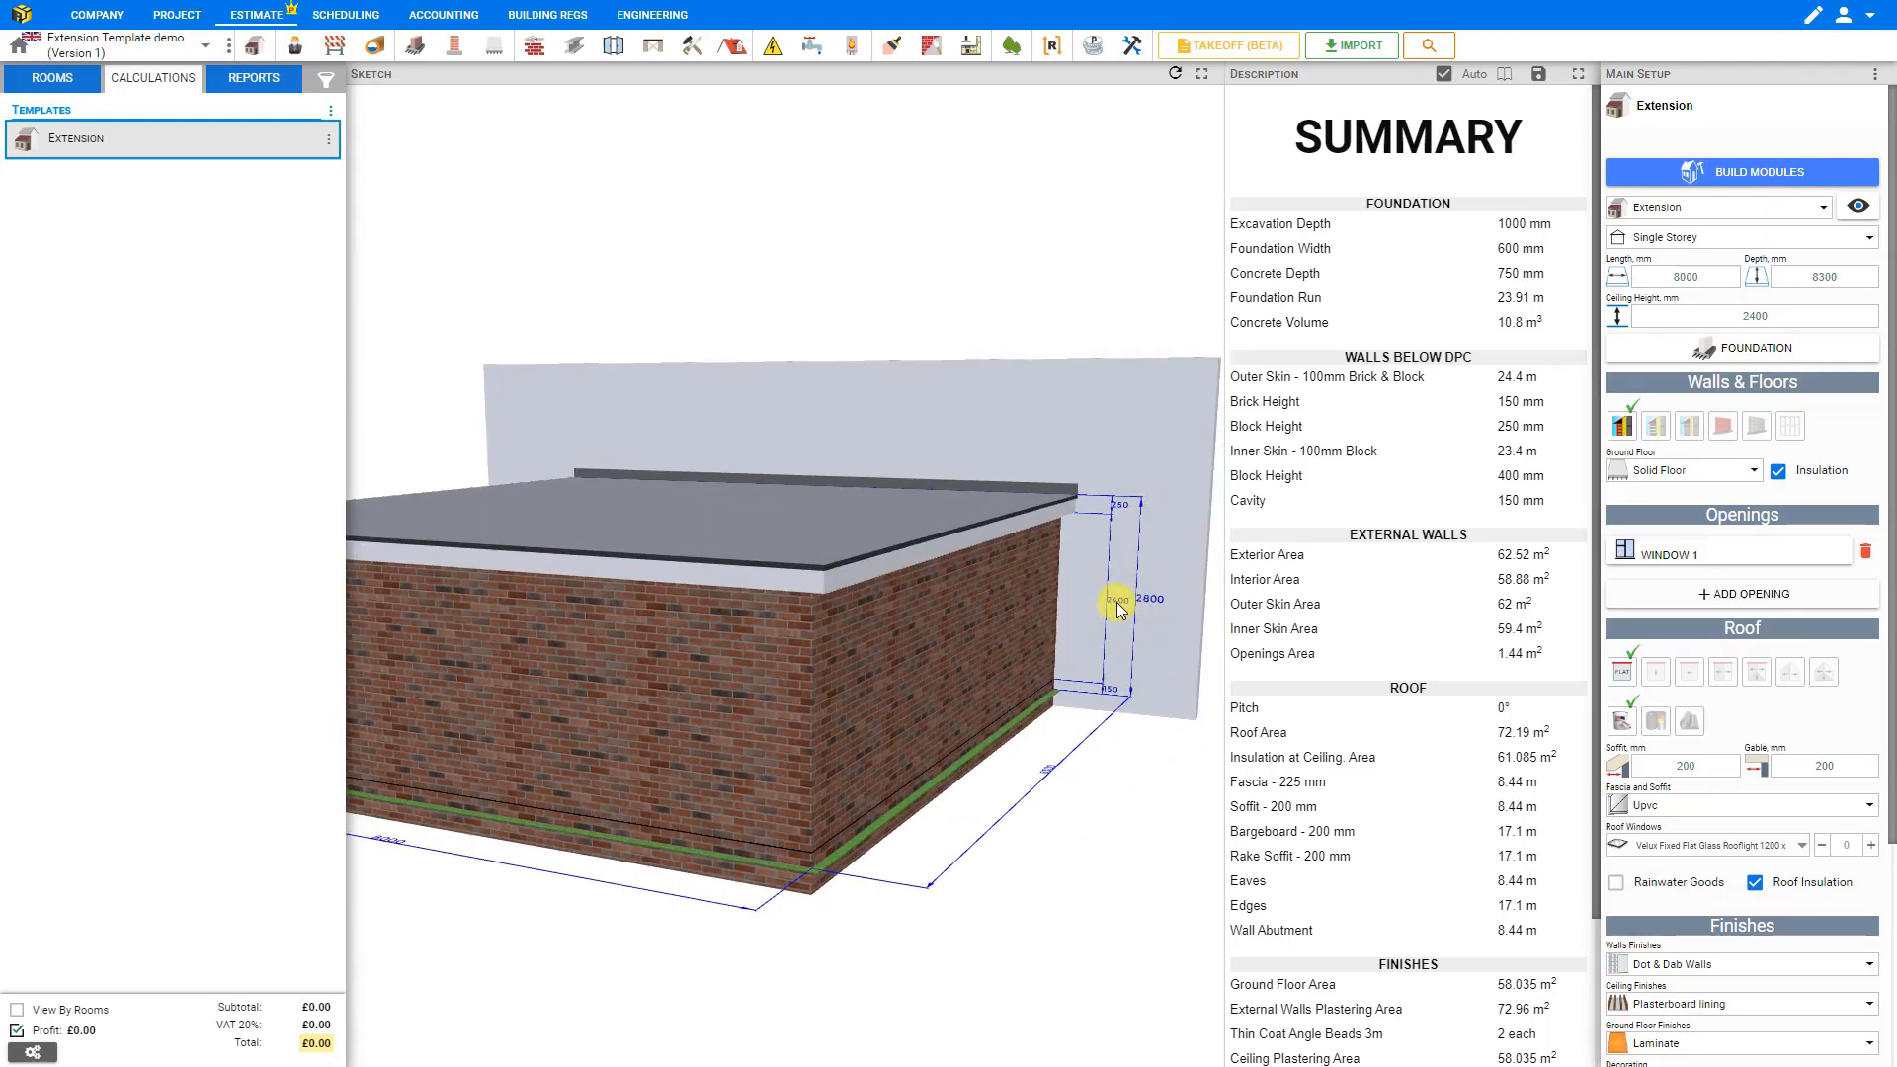
# Make the extension Double Storey and set the first floor height to 3000 mm
pyautogui.click(1695, 239)
pyautogui.click(1684, 312)
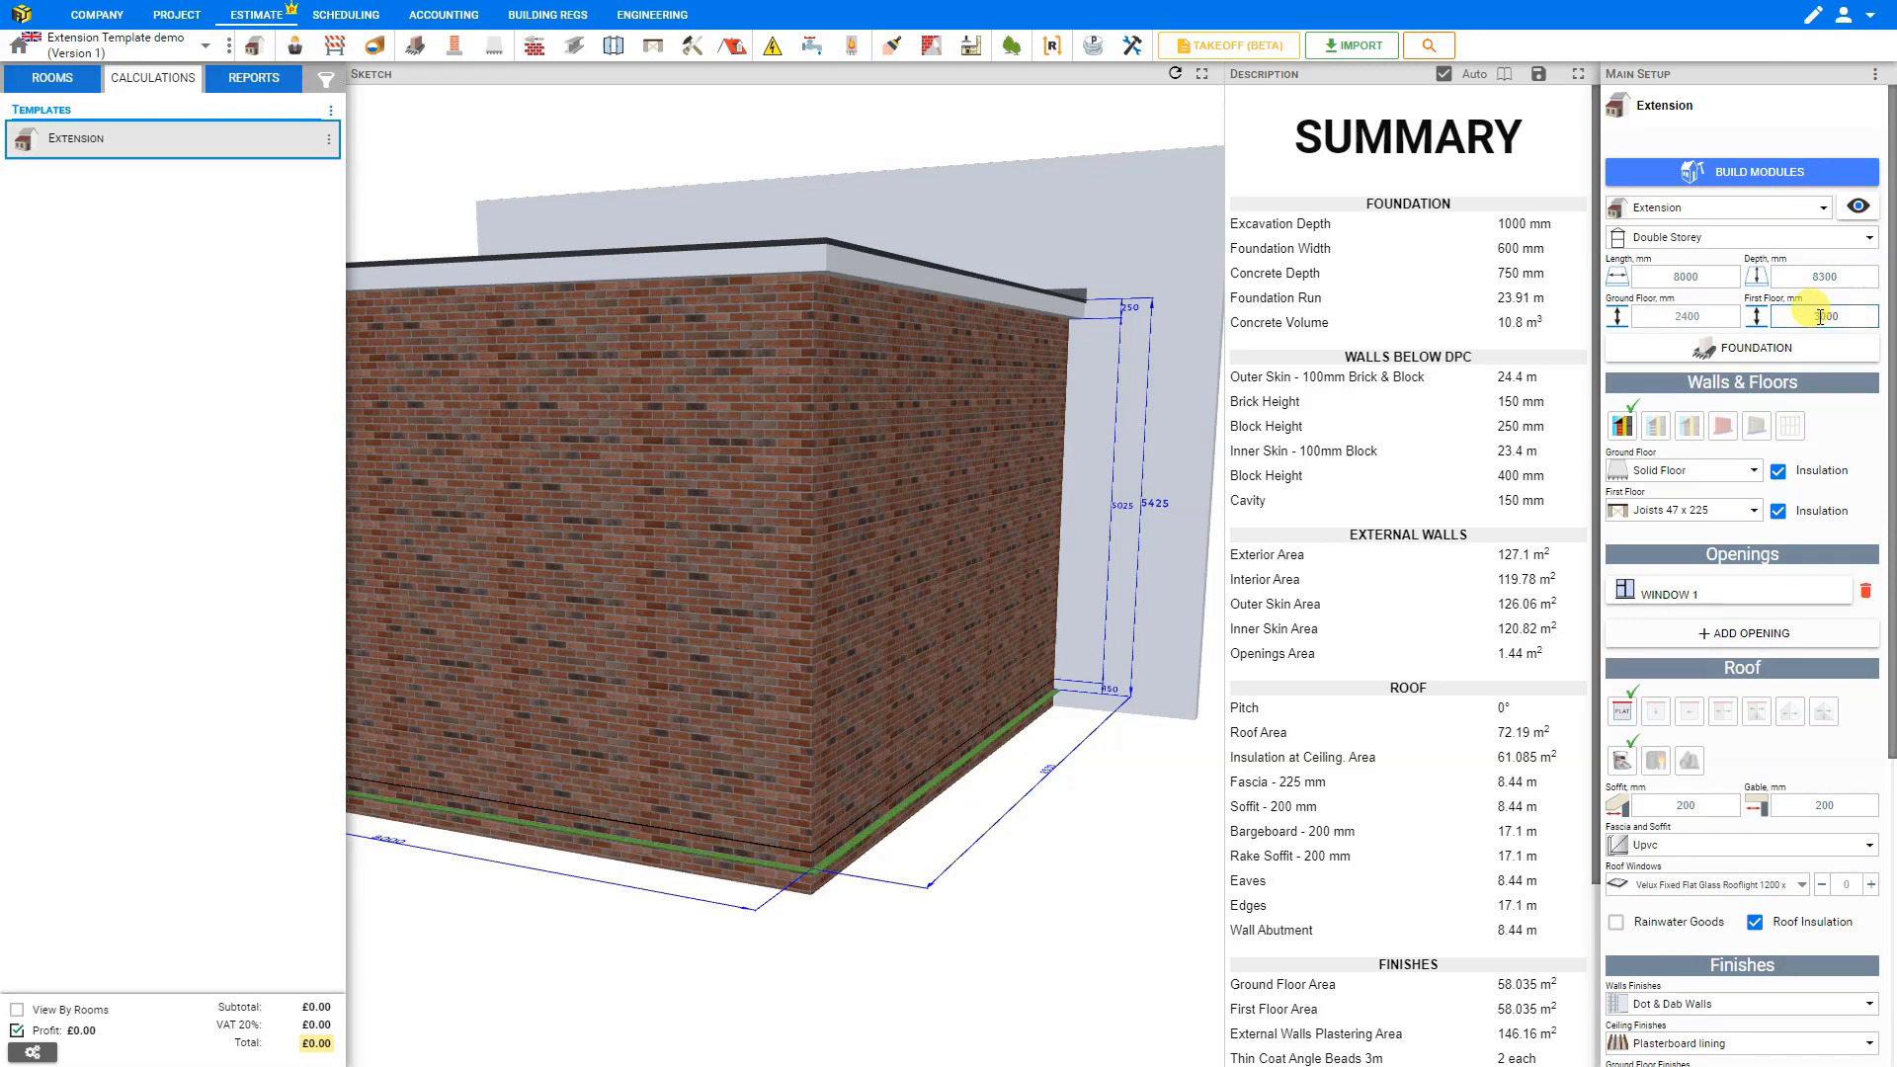
pyautogui.press('Return')
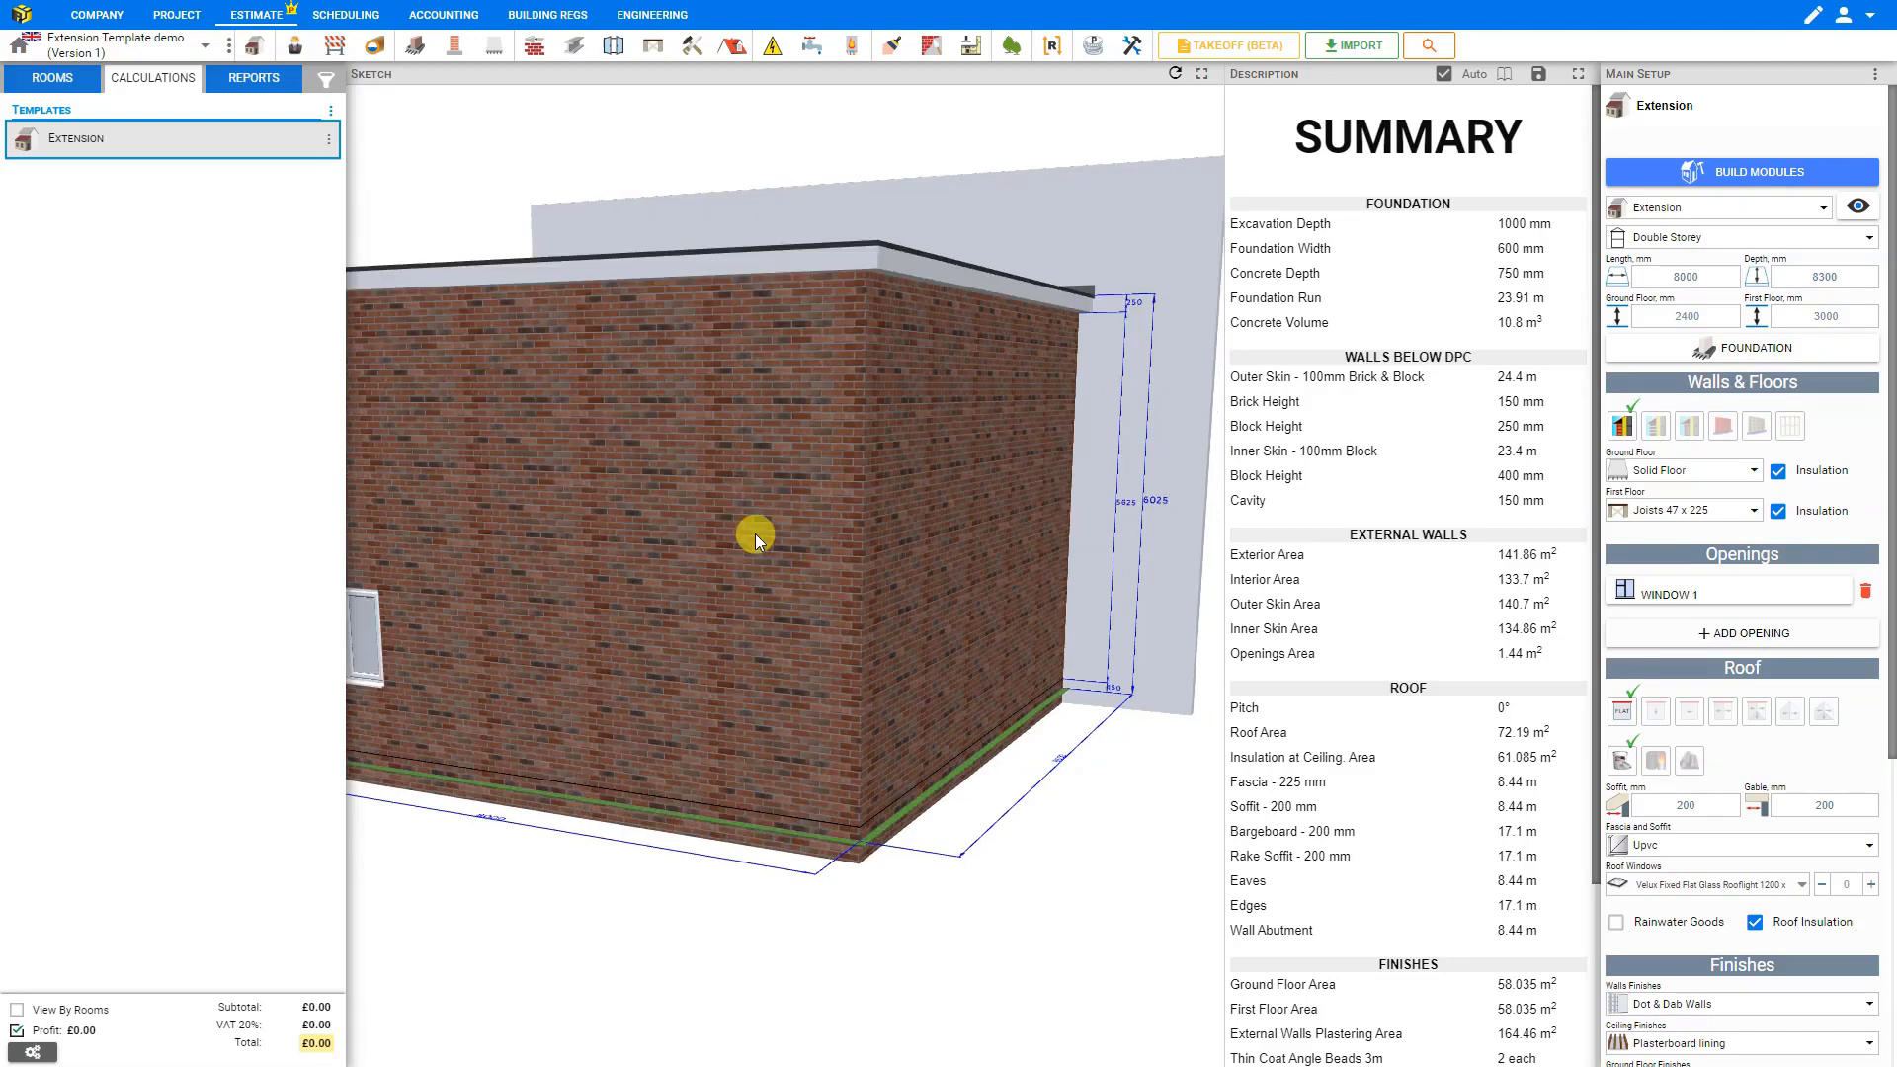
# Change the extension to Single Storey
pyautogui.click(1663, 241)
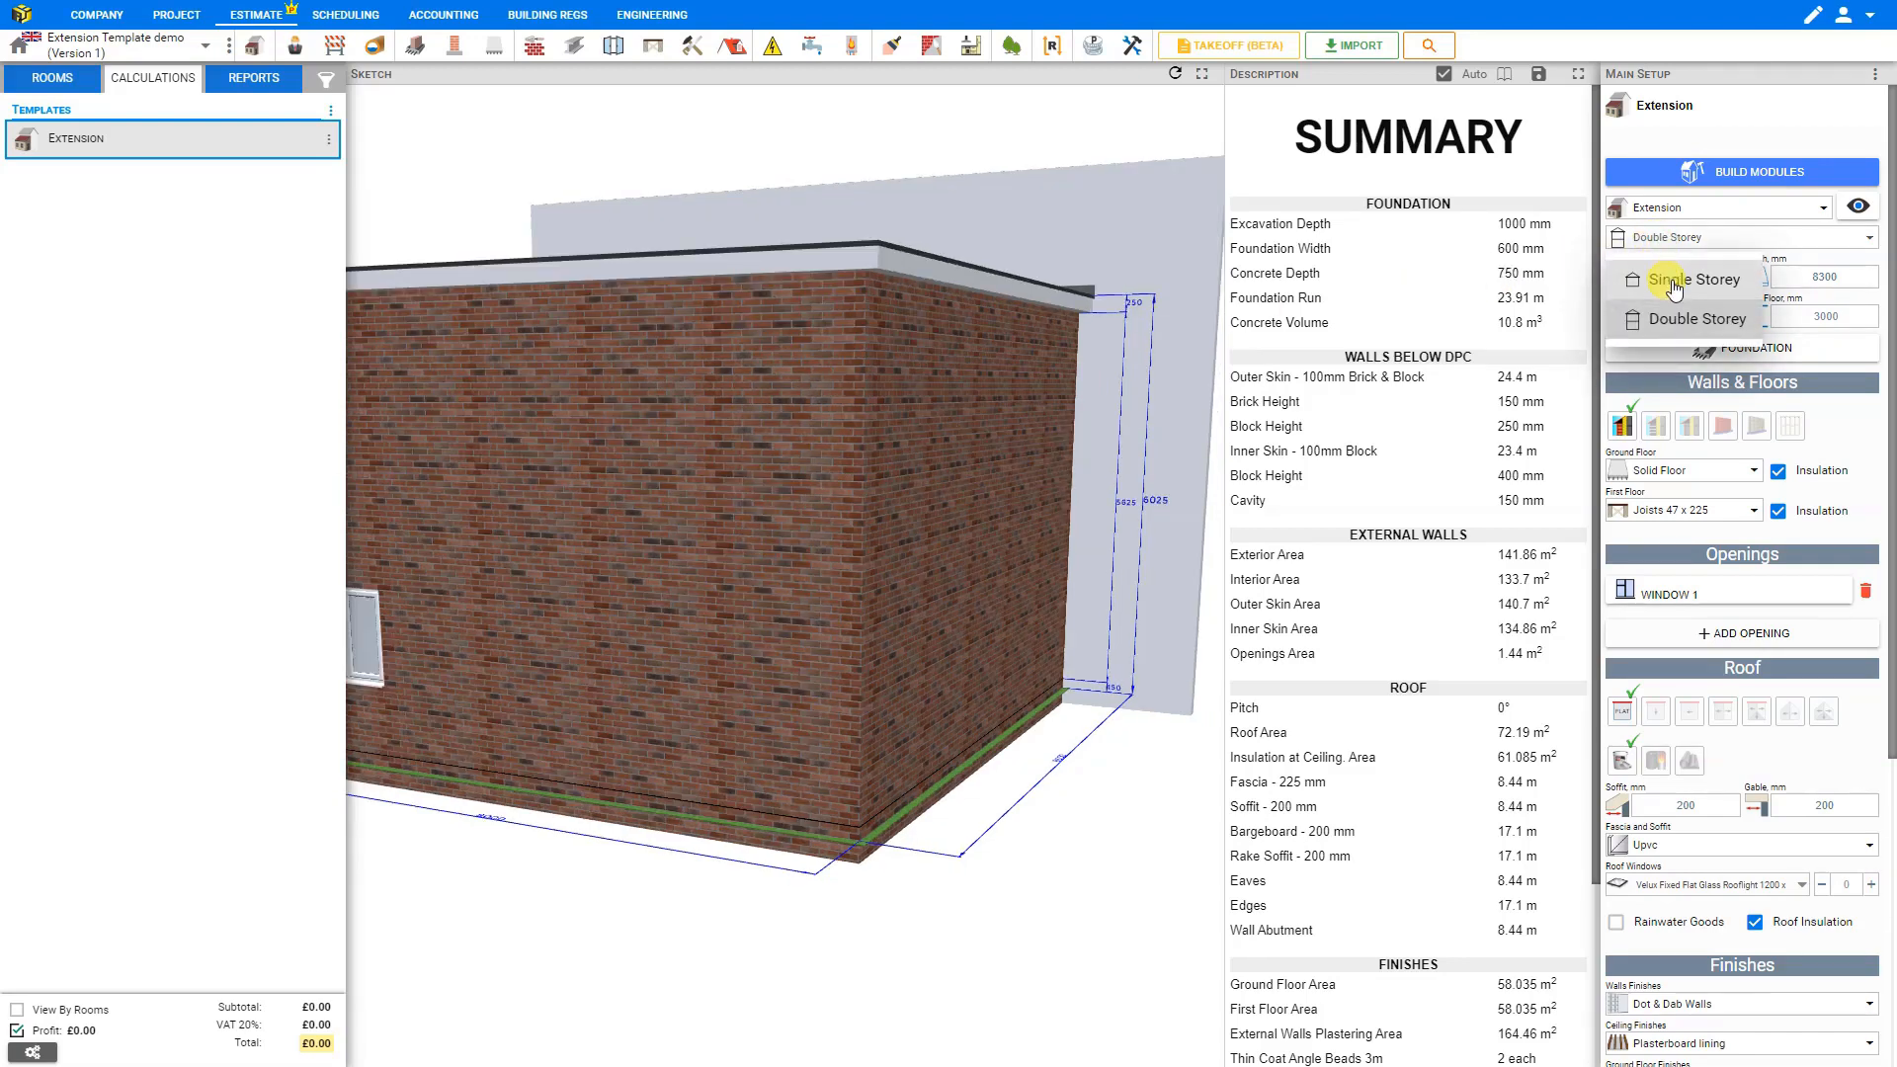
pyautogui.click(1669, 280)
# In the foundation settings, switch Foundation and Walls Below DPC off and back on
pyautogui.click(1721, 353)
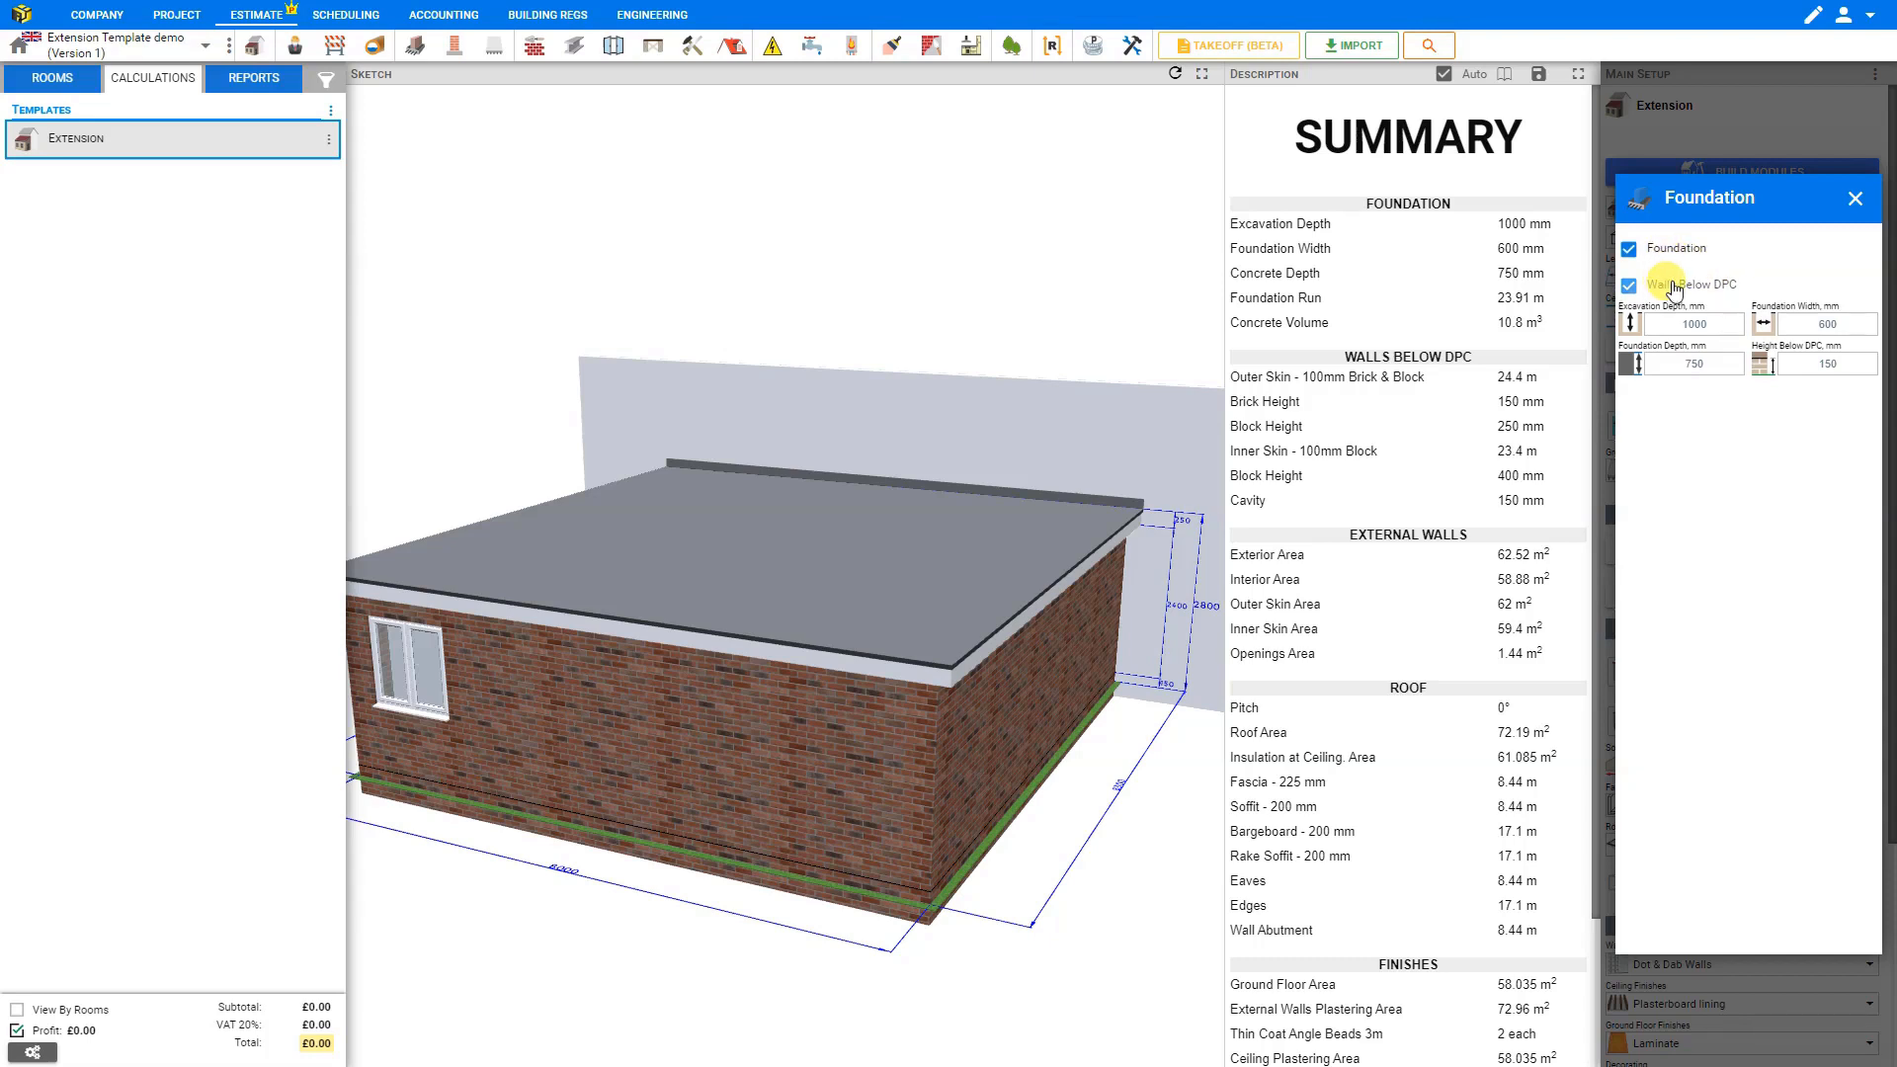
pyautogui.click(1628, 250)
pyautogui.click(1628, 286)
pyautogui.click(1630, 288)
pyautogui.click(1629, 252)
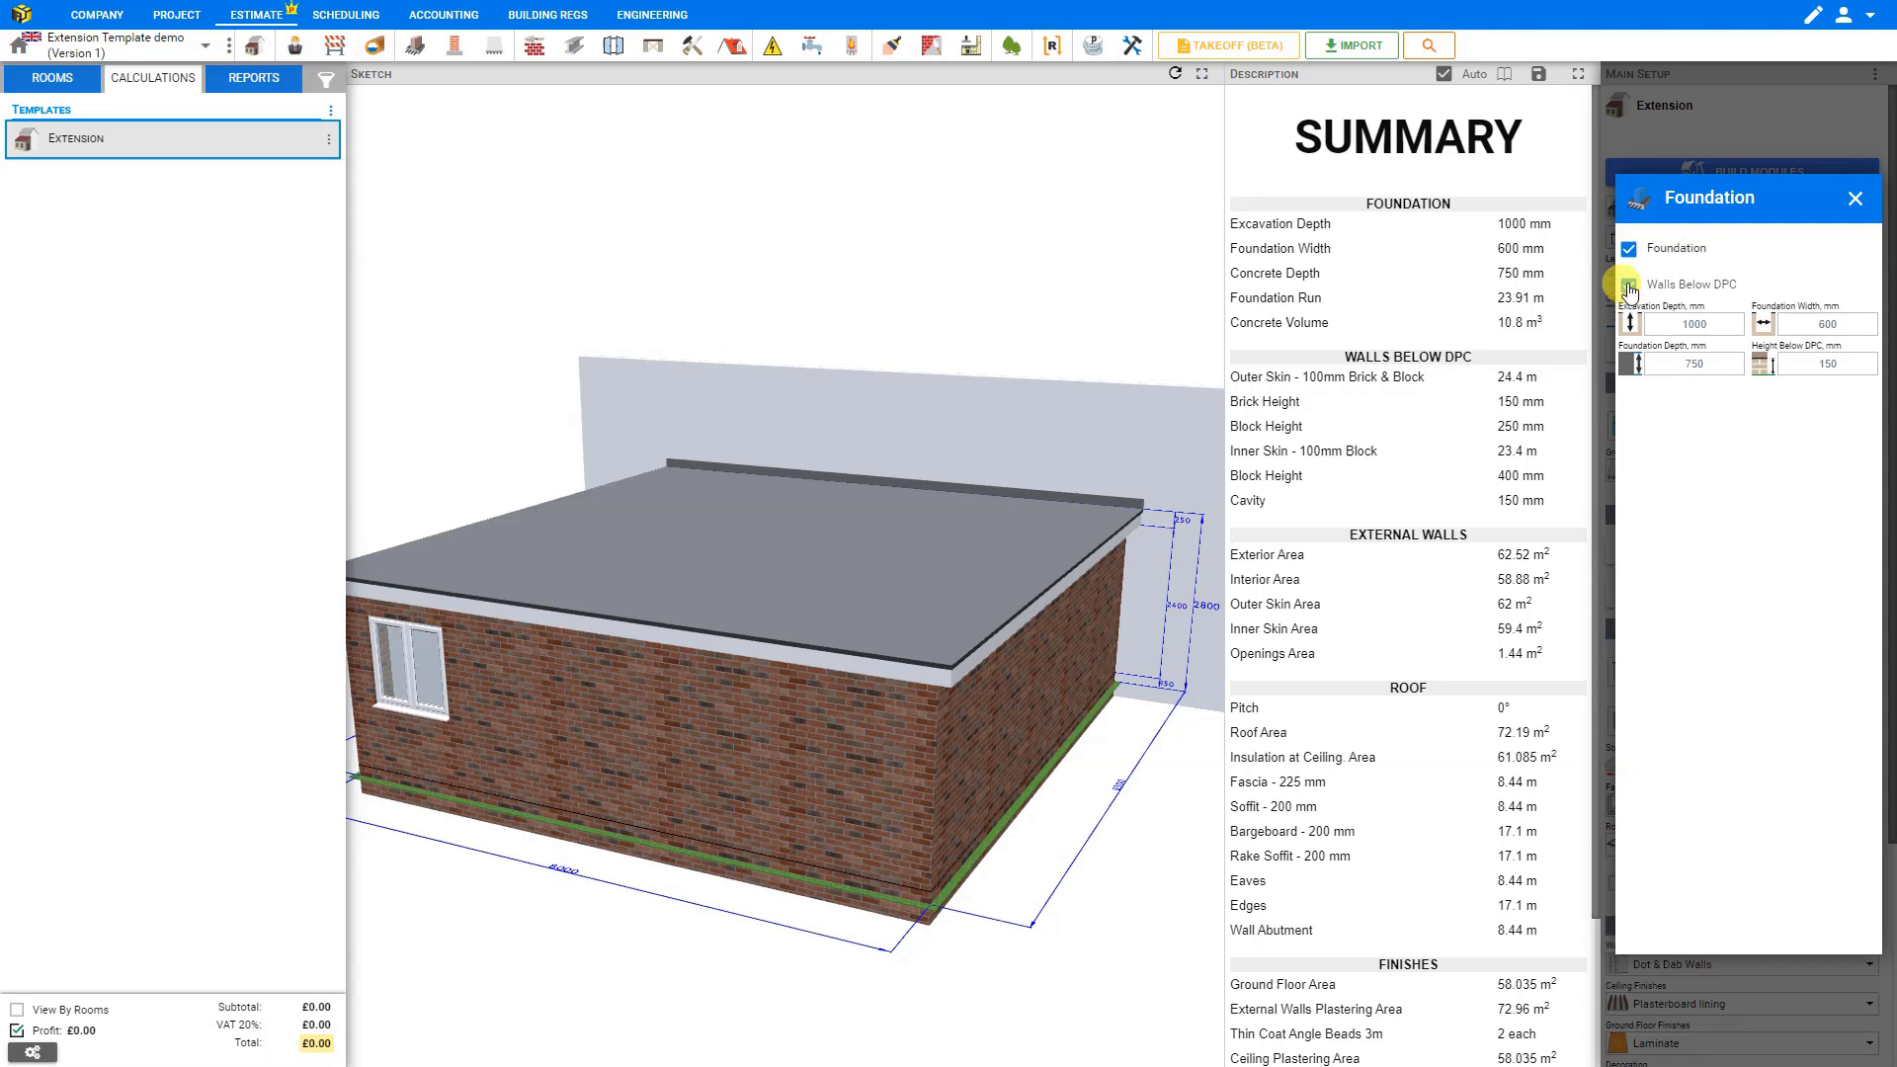
pyautogui.click(1855, 202)
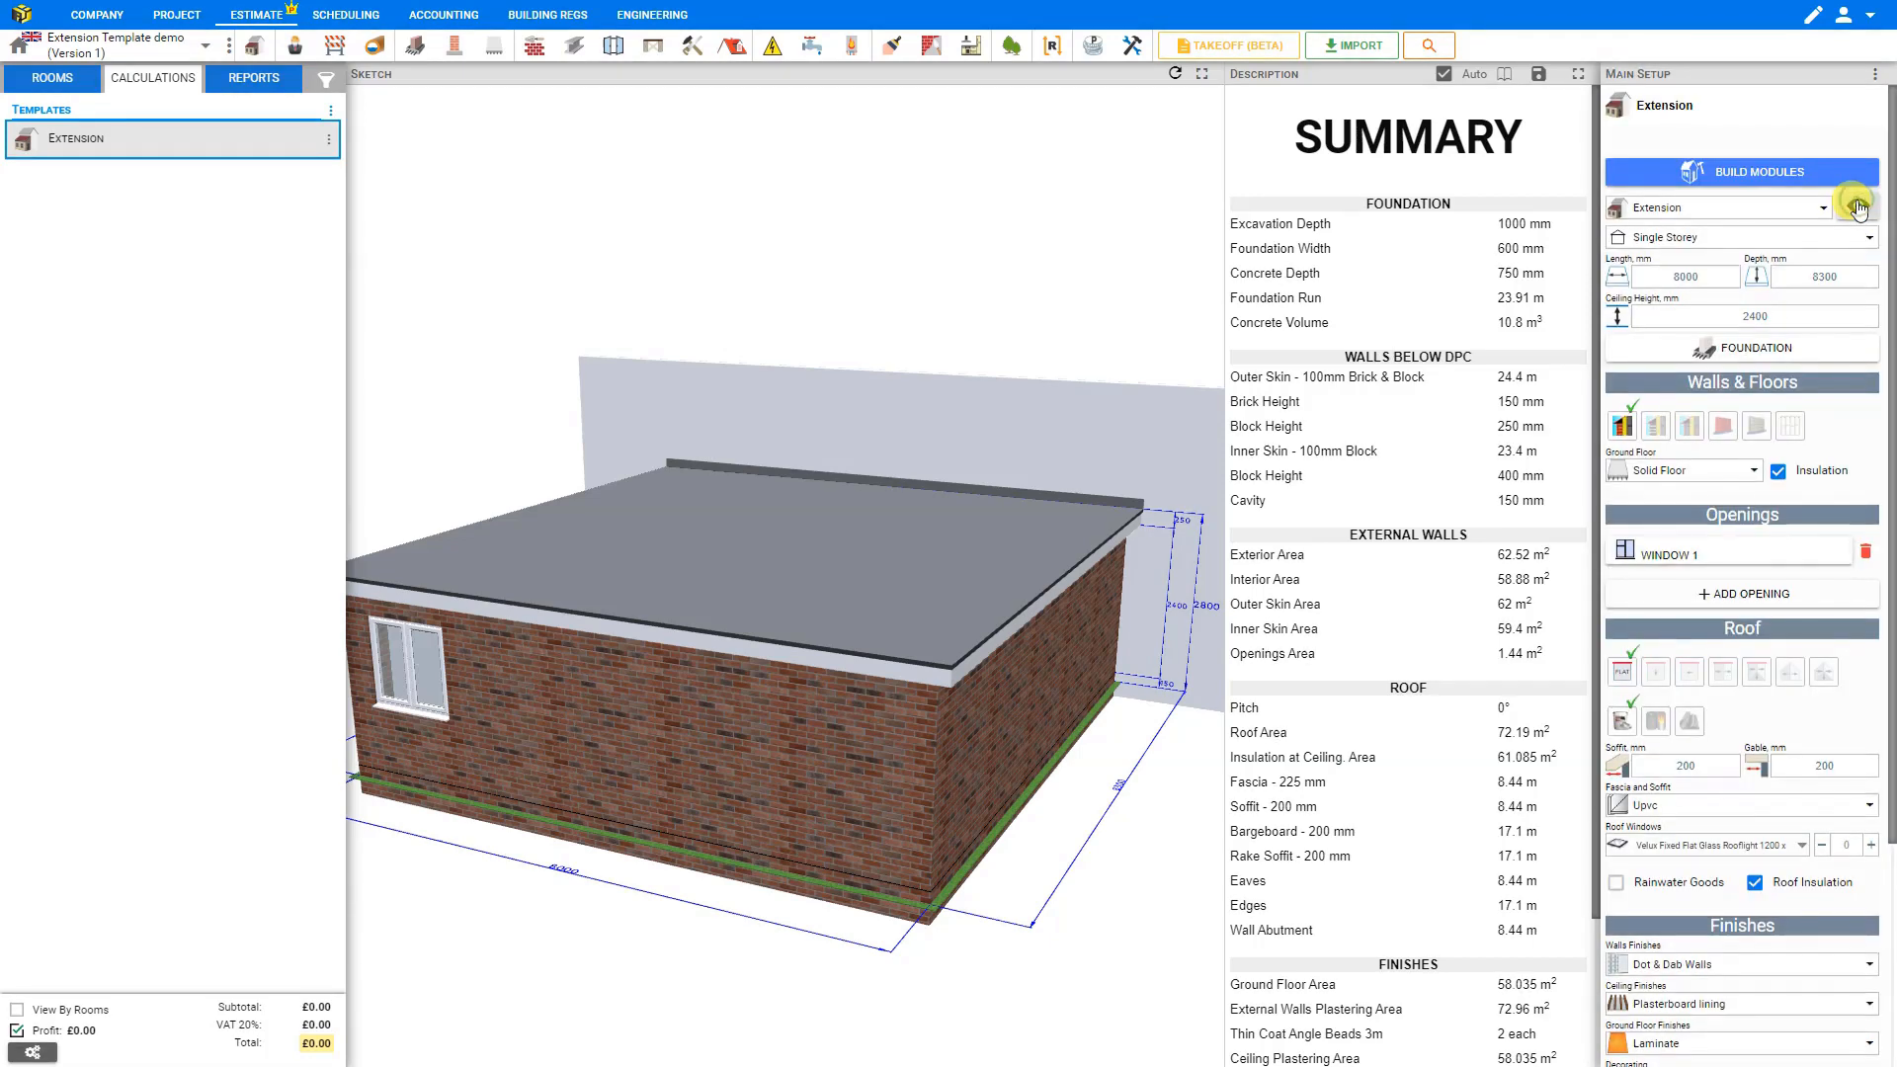
# Turn on the display of the foundation in the 3D model
pyautogui.click(1859, 210)
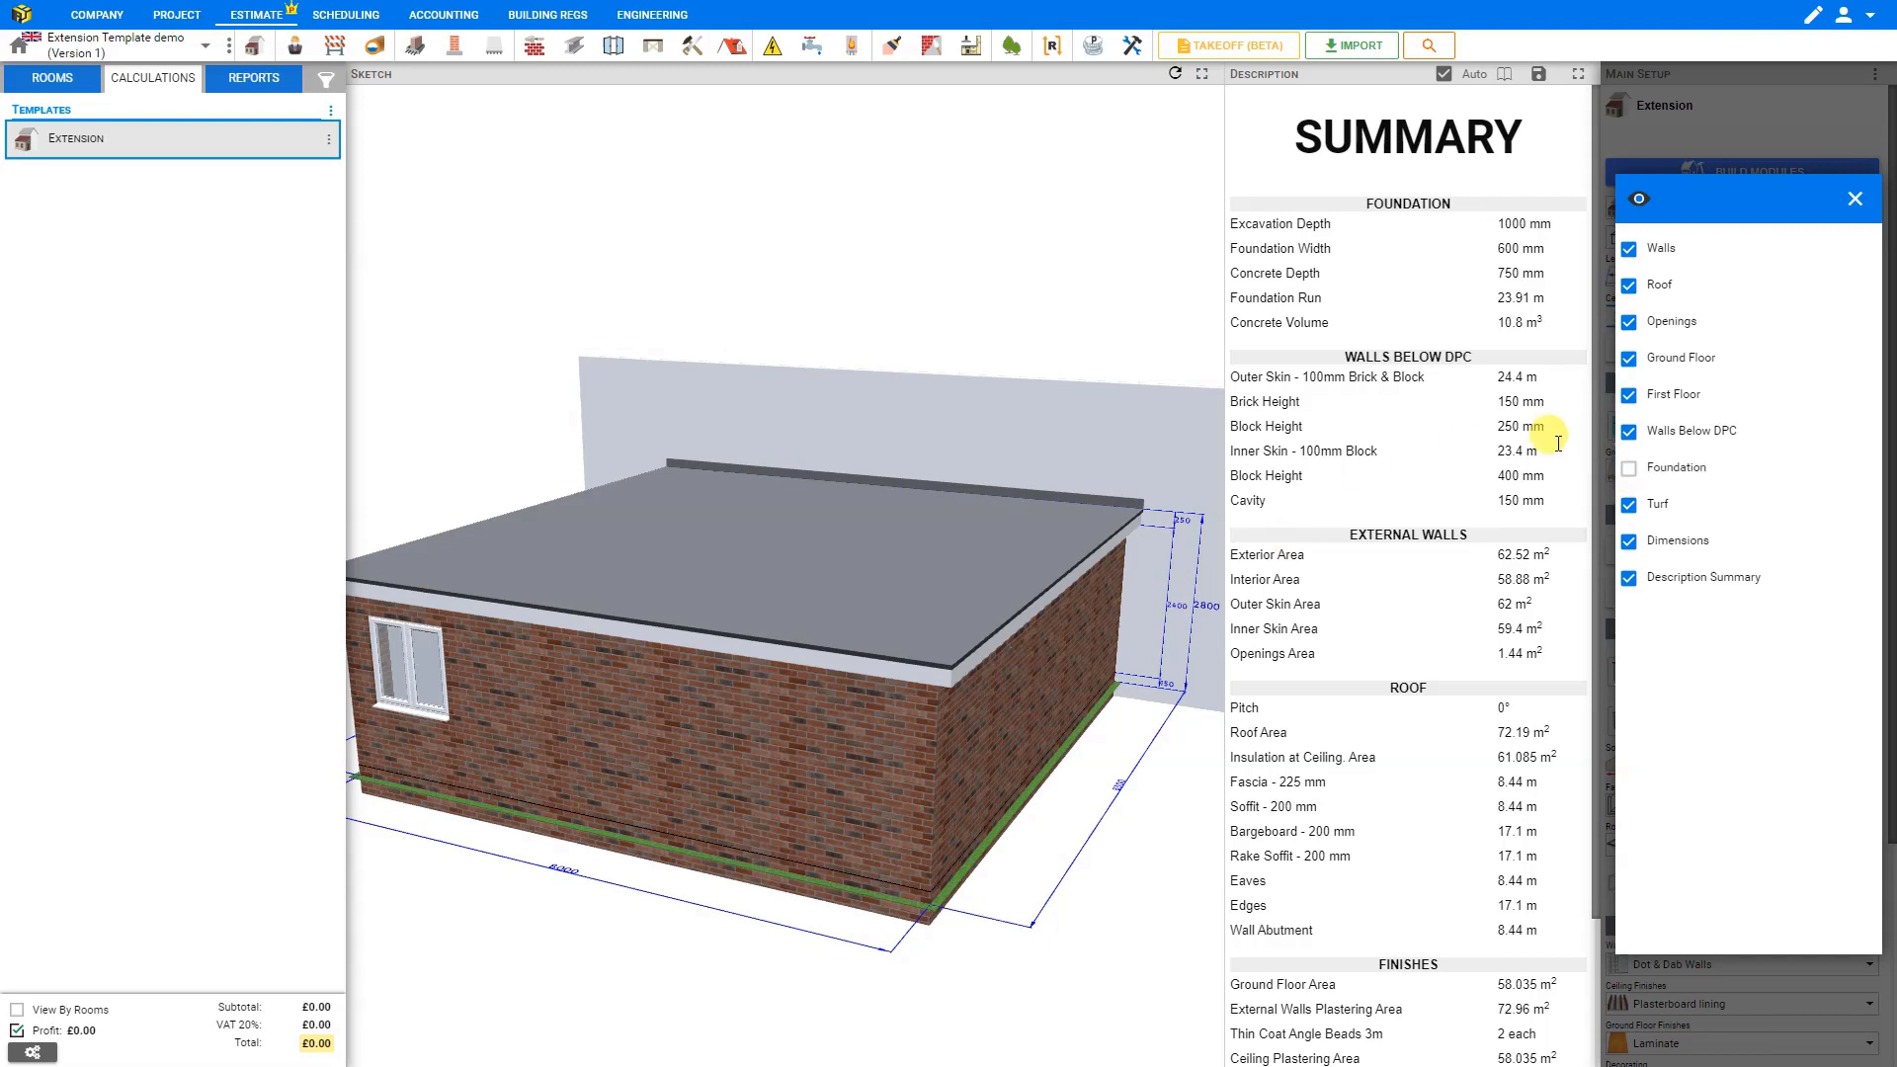
pyautogui.click(1628, 469)
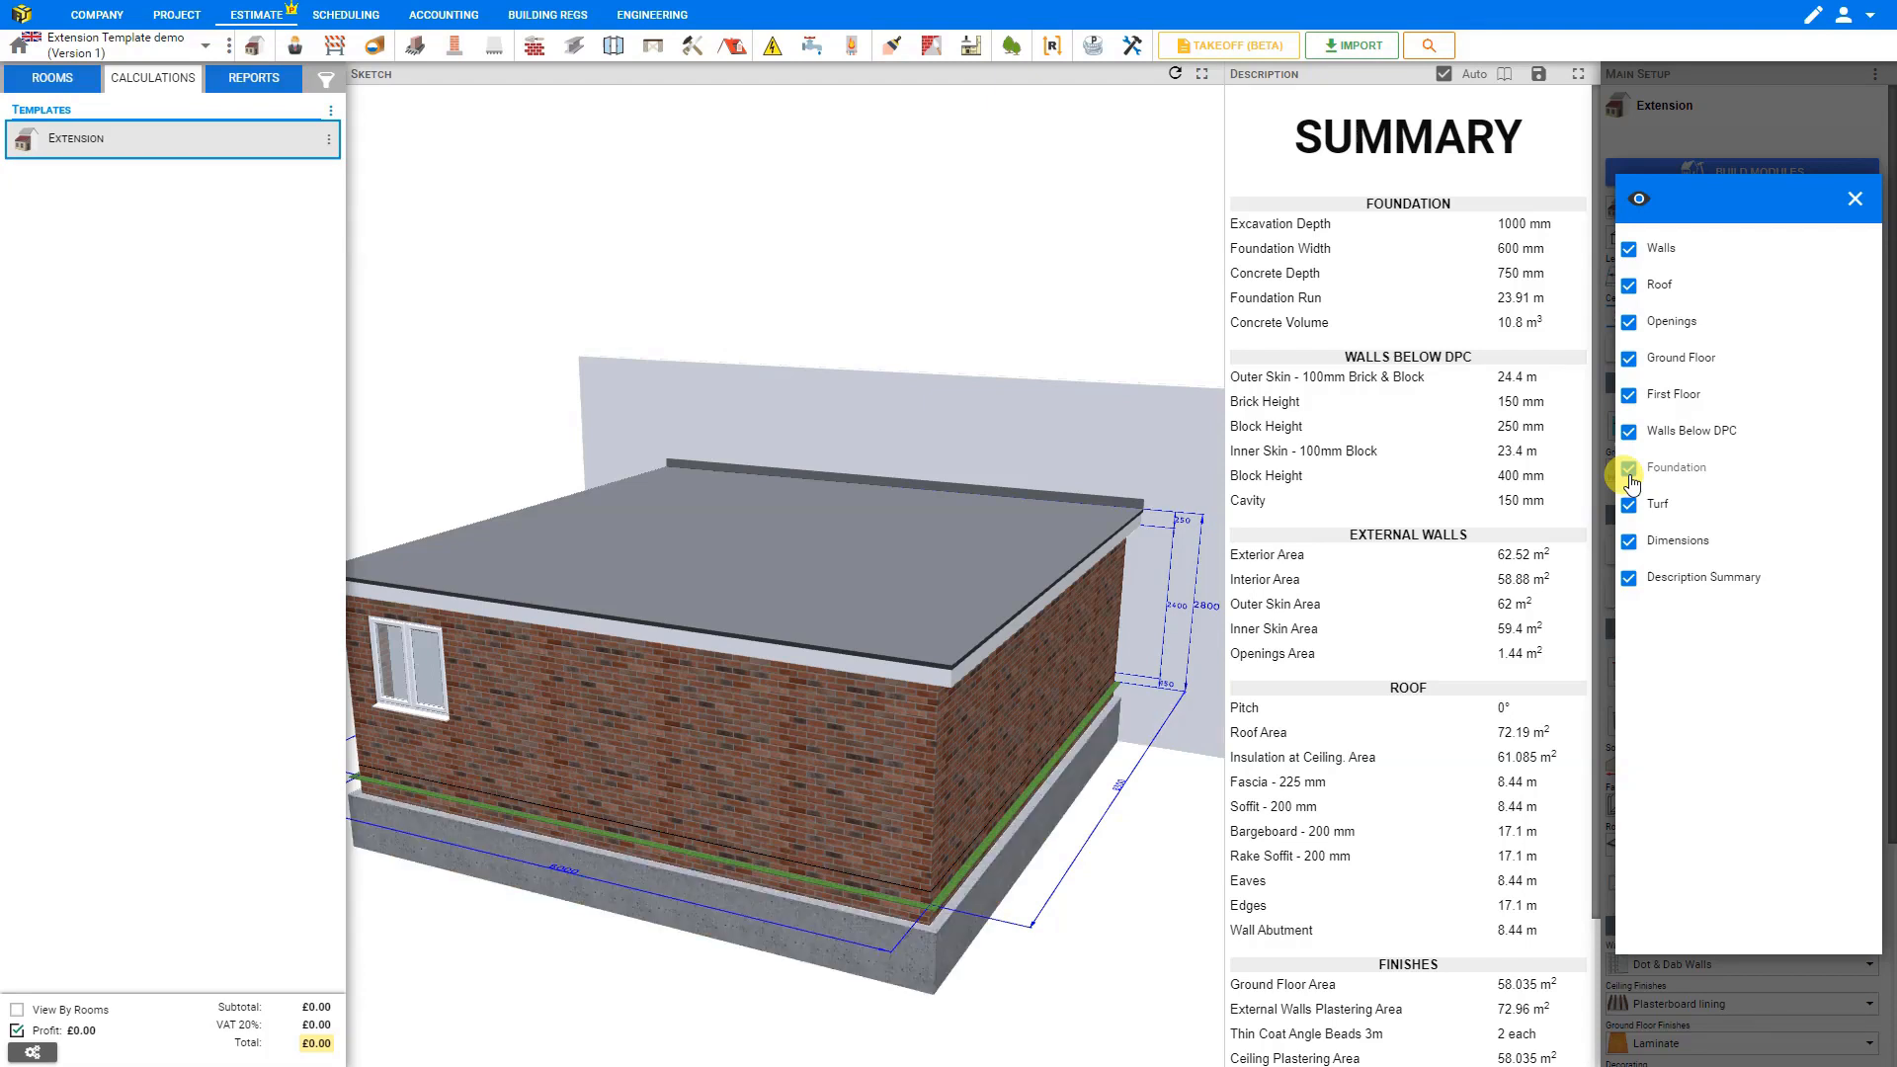
pyautogui.click(1628, 468)
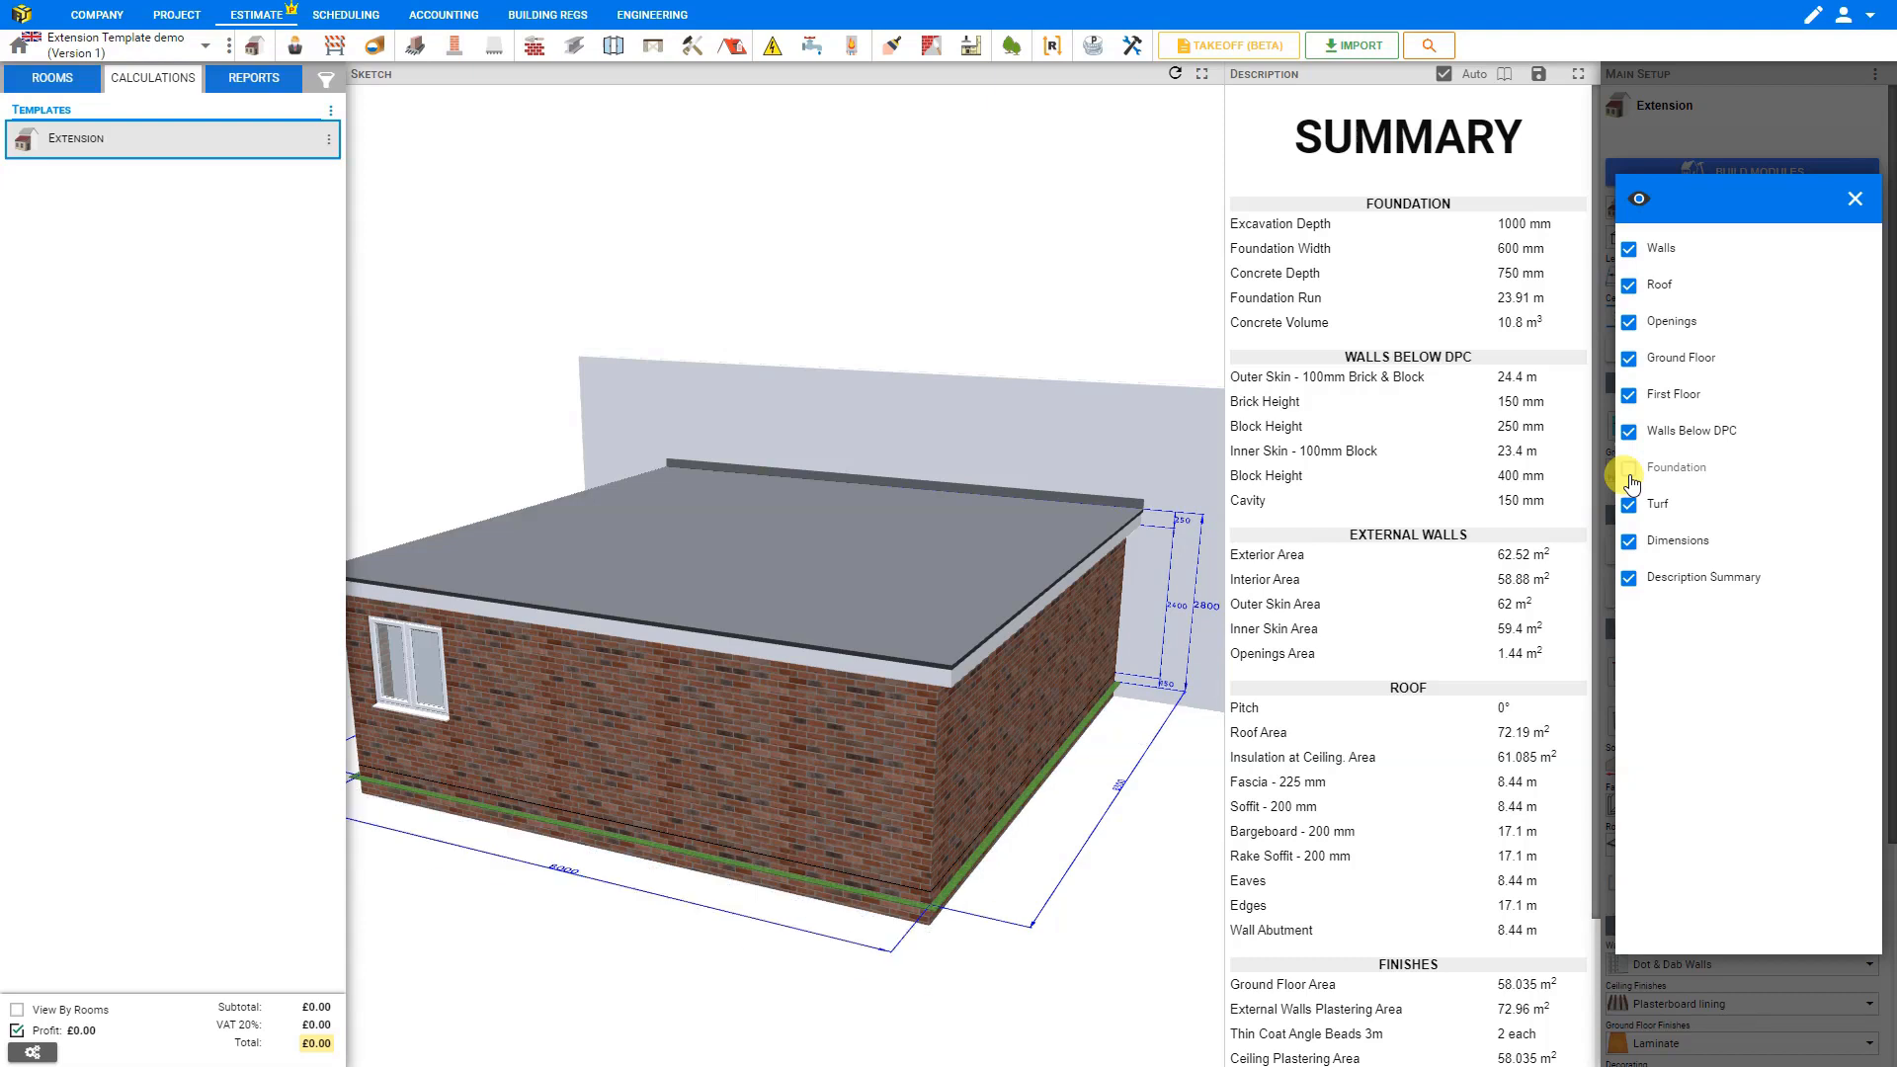
pyautogui.click(1629, 474)
# Hide and redisplay the Walls Below DPC and the turf to examine them closely at the foundation corner
pyautogui.click(1629, 432)
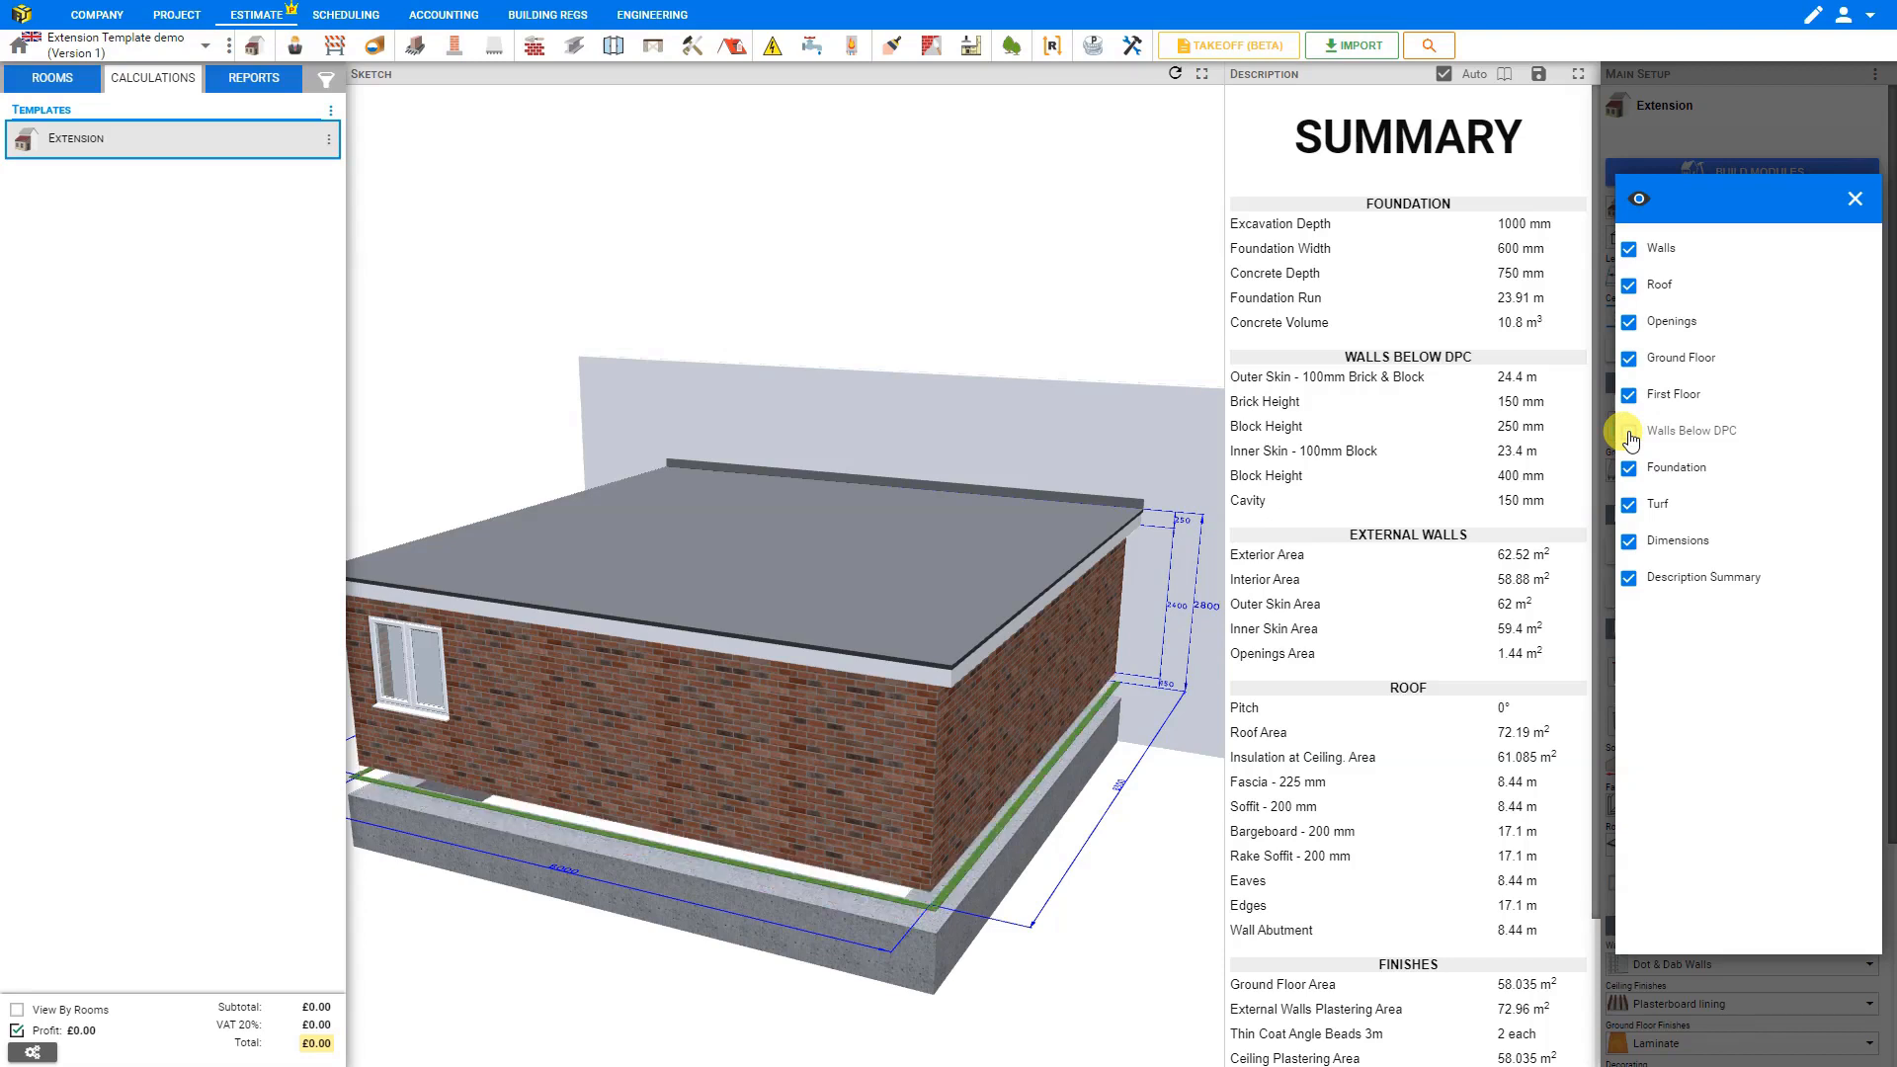
pyautogui.click(1629, 434)
pyautogui.scroll(5, 994, 883)
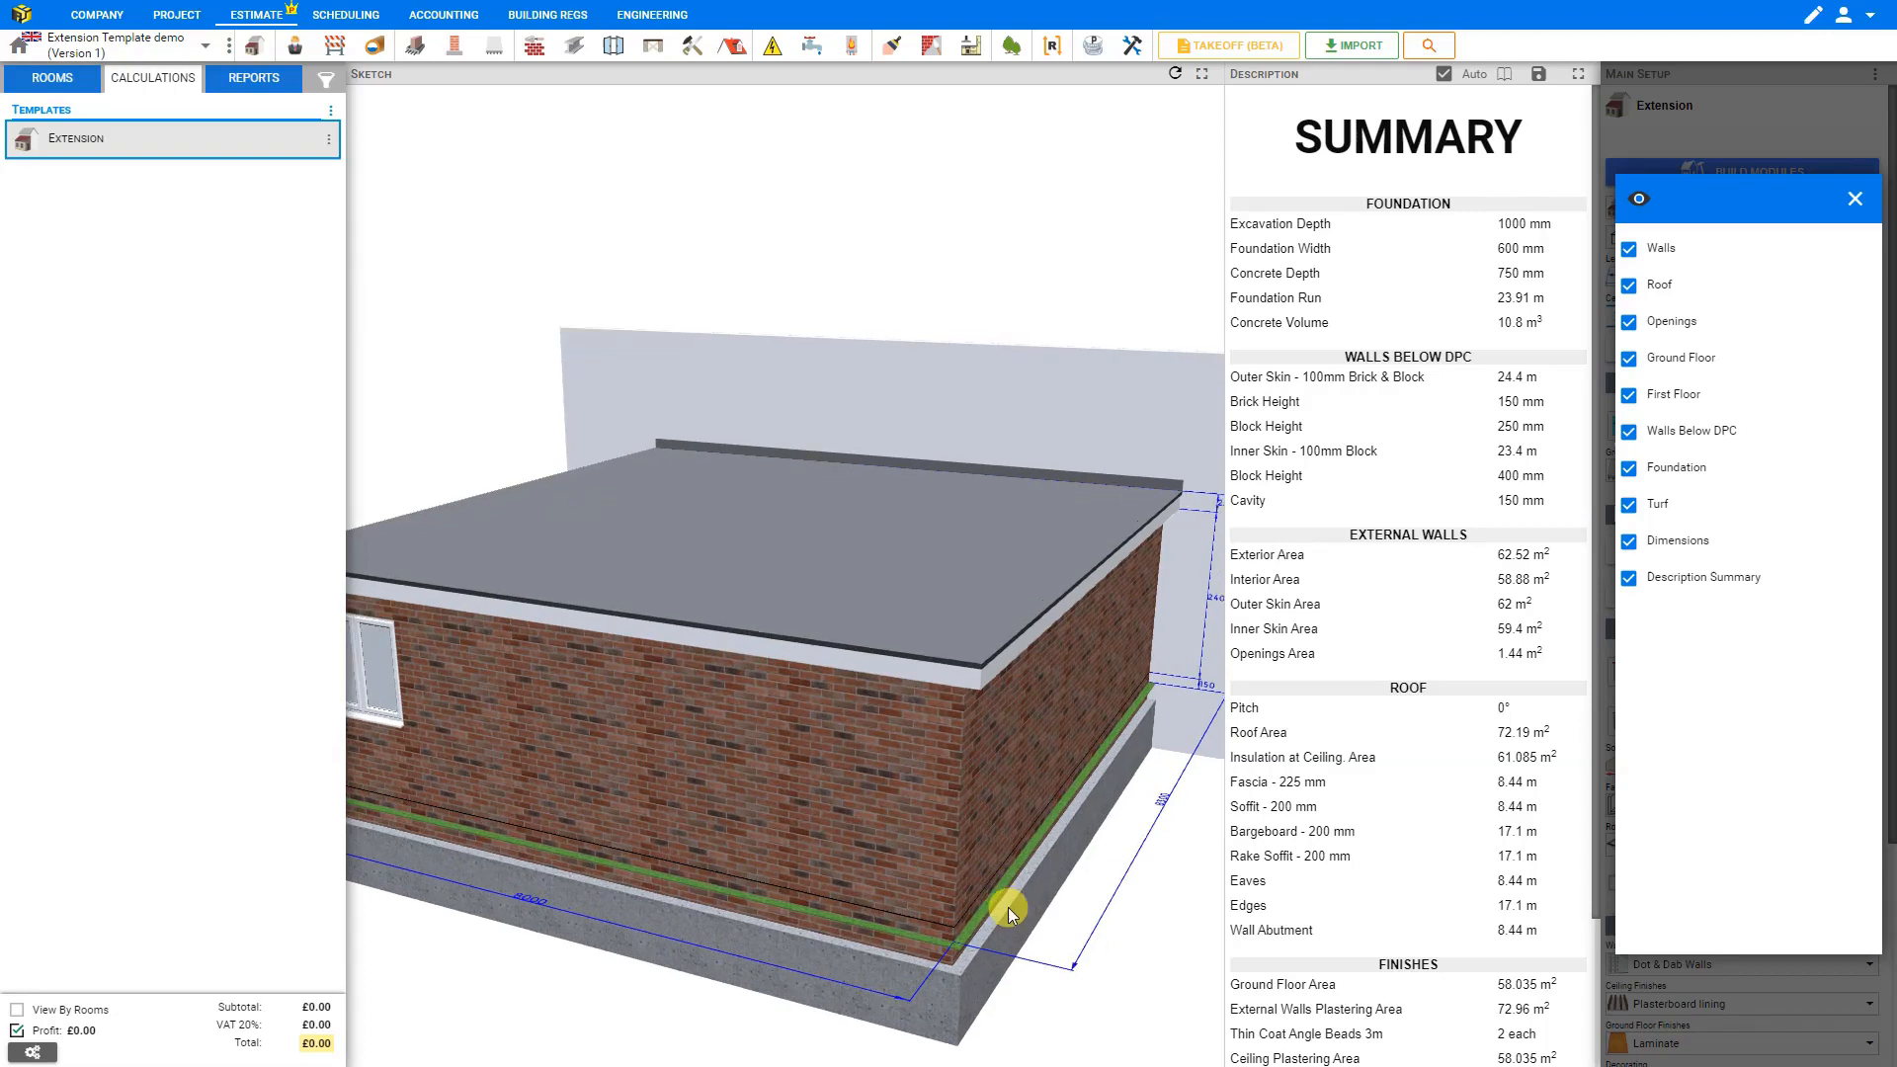
pyautogui.scroll(2, 1027, 946)
pyautogui.moveTo(1030, 916)
pyautogui.mouseDown(button='right')
pyautogui.moveTo(966, 688)
pyautogui.moveTo(959, 628)
pyautogui.moveTo(988, 597)
pyautogui.moveTo(952, 490)
pyautogui.mouseUp(button='right')
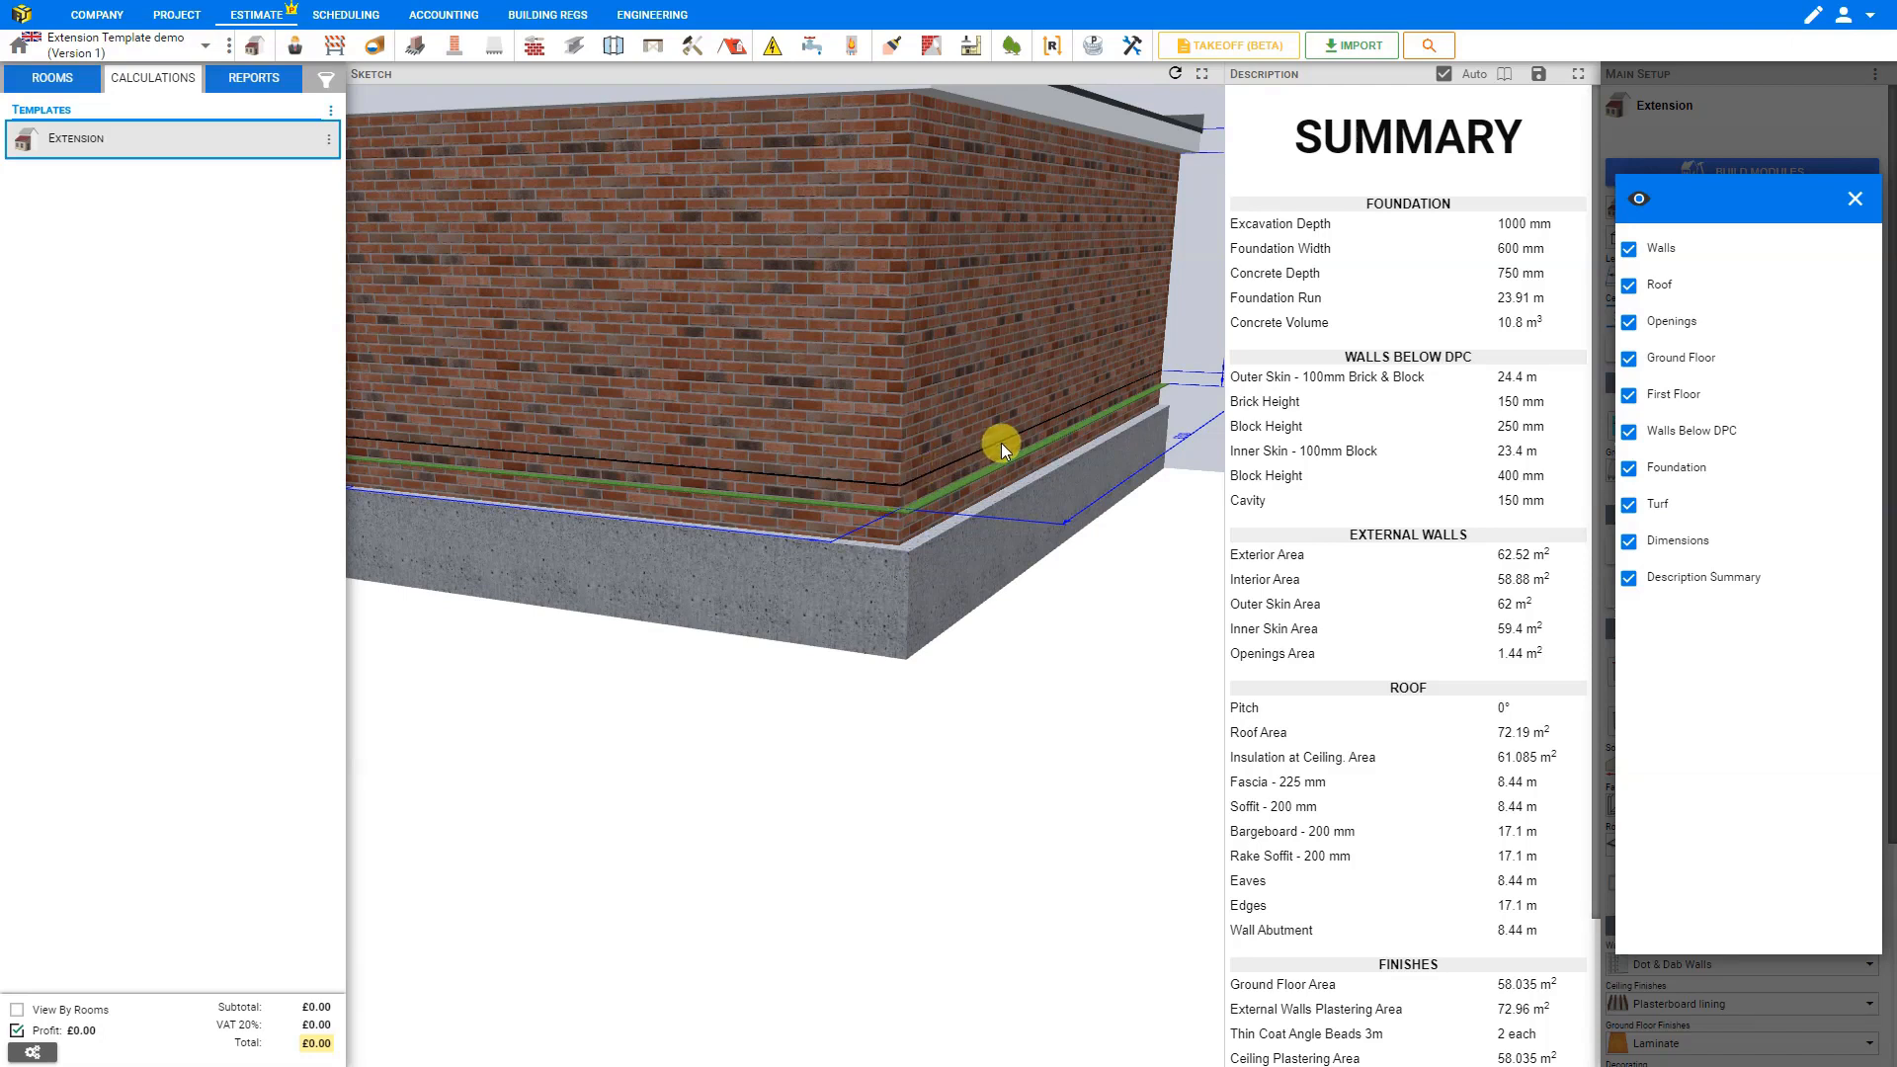
pyautogui.click(1628, 431)
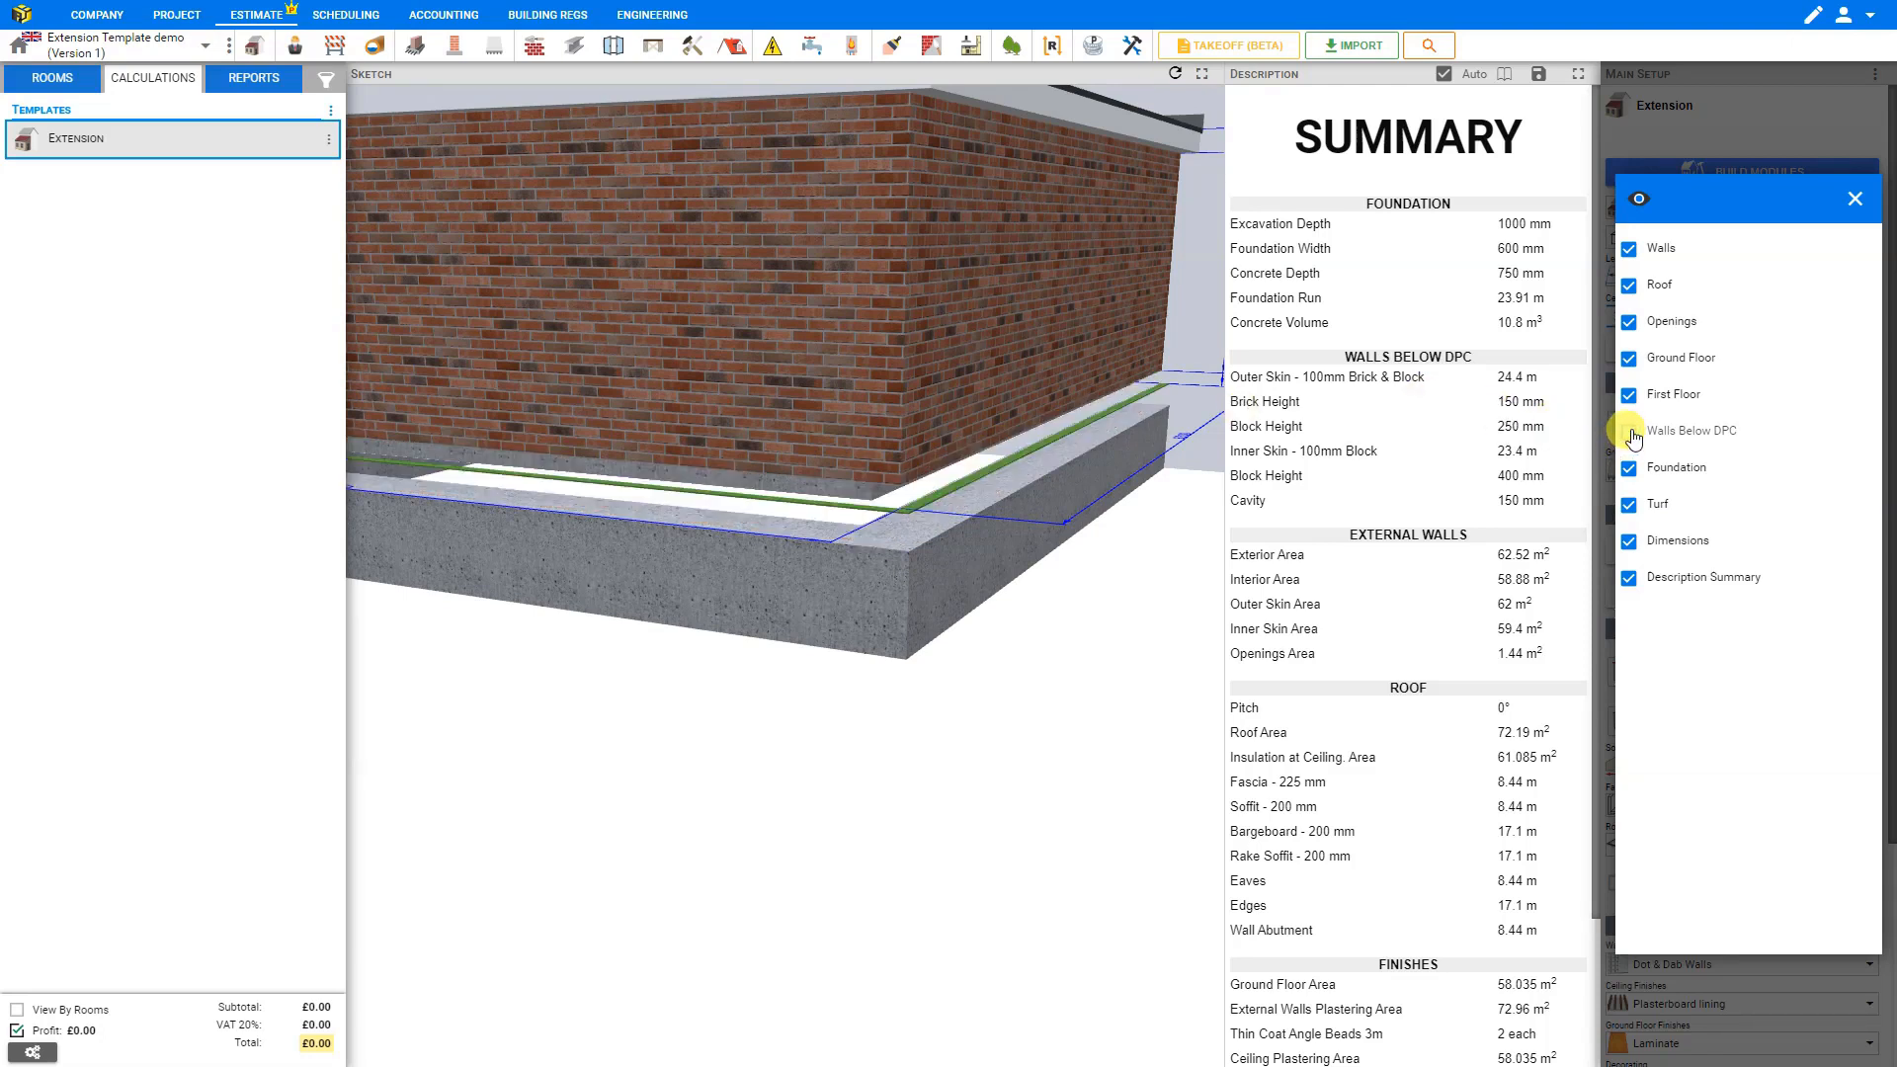
pyautogui.click(1634, 436)
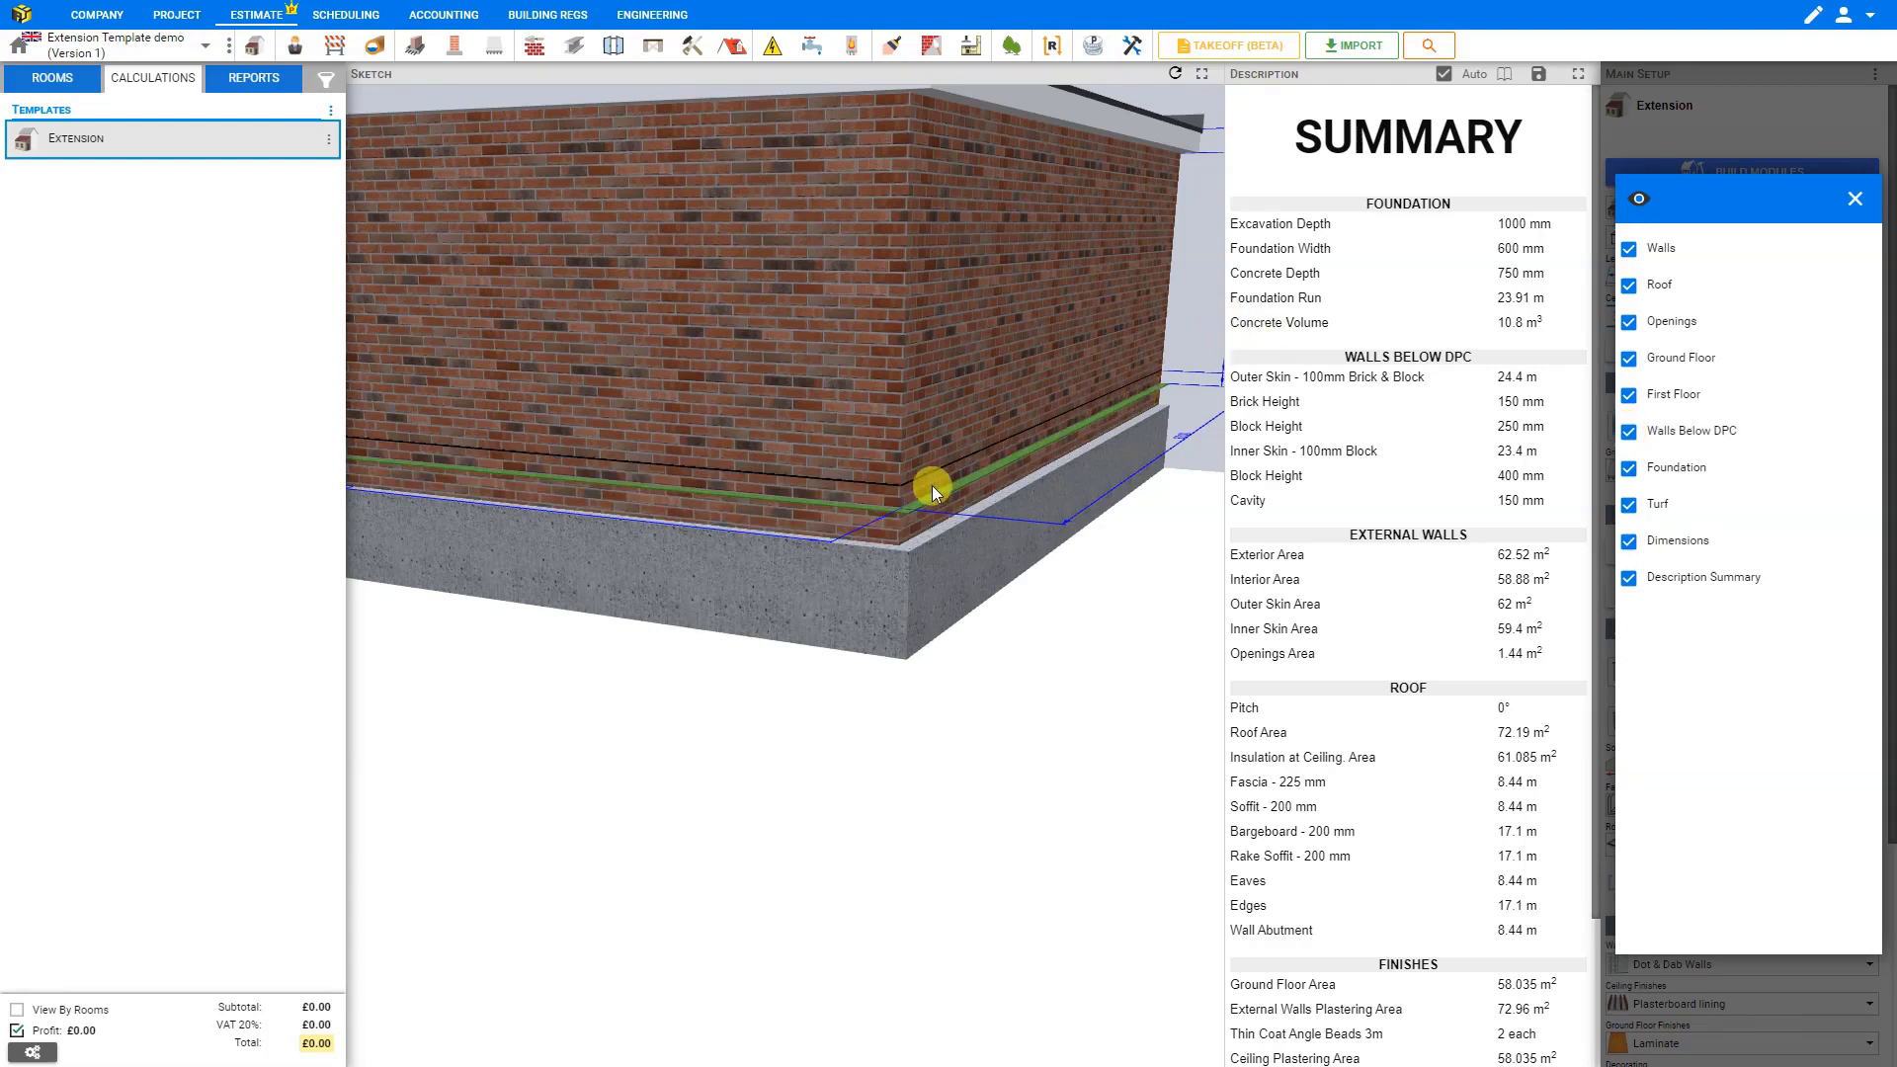
pyautogui.click(1630, 504)
pyautogui.click(1632, 508)
pyautogui.click(1856, 200)
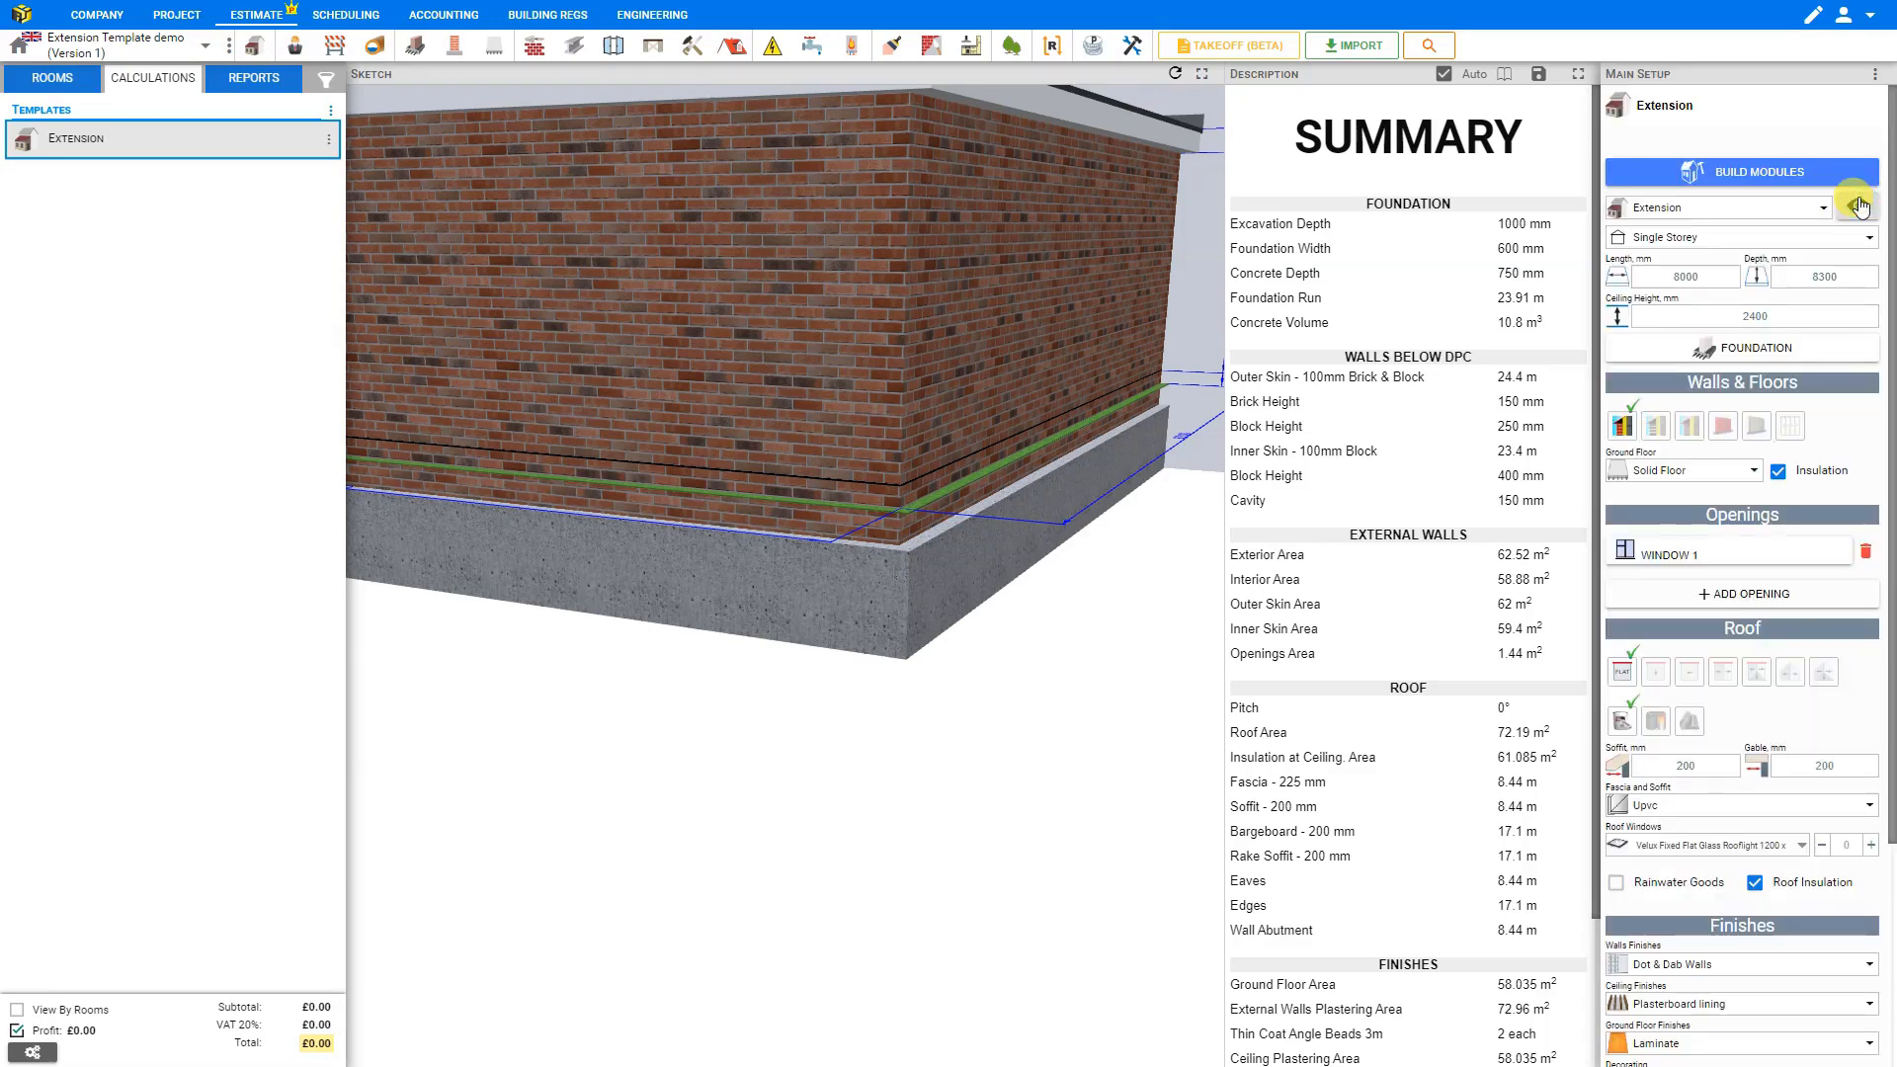
# Set the foundation's excavation depth to 1100 mm
pyautogui.click(1750, 352)
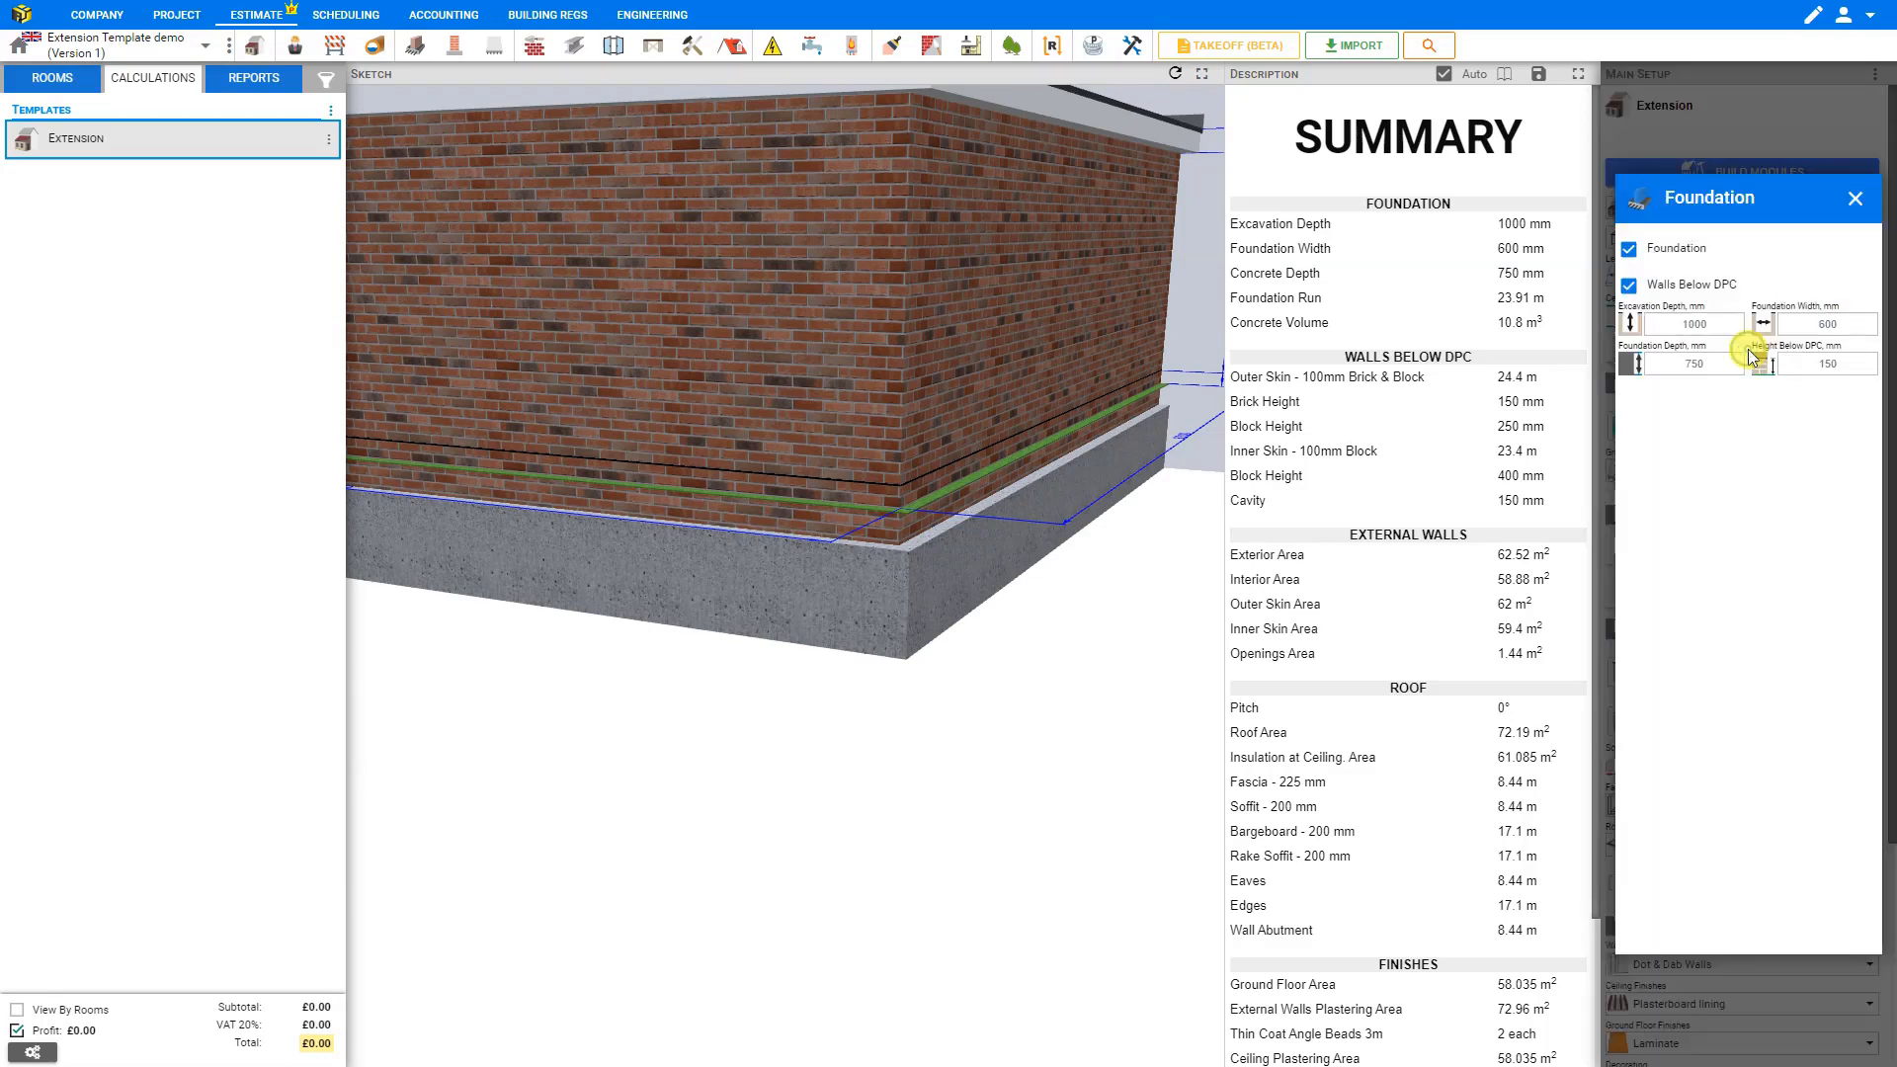
pyautogui.click(1694, 324)
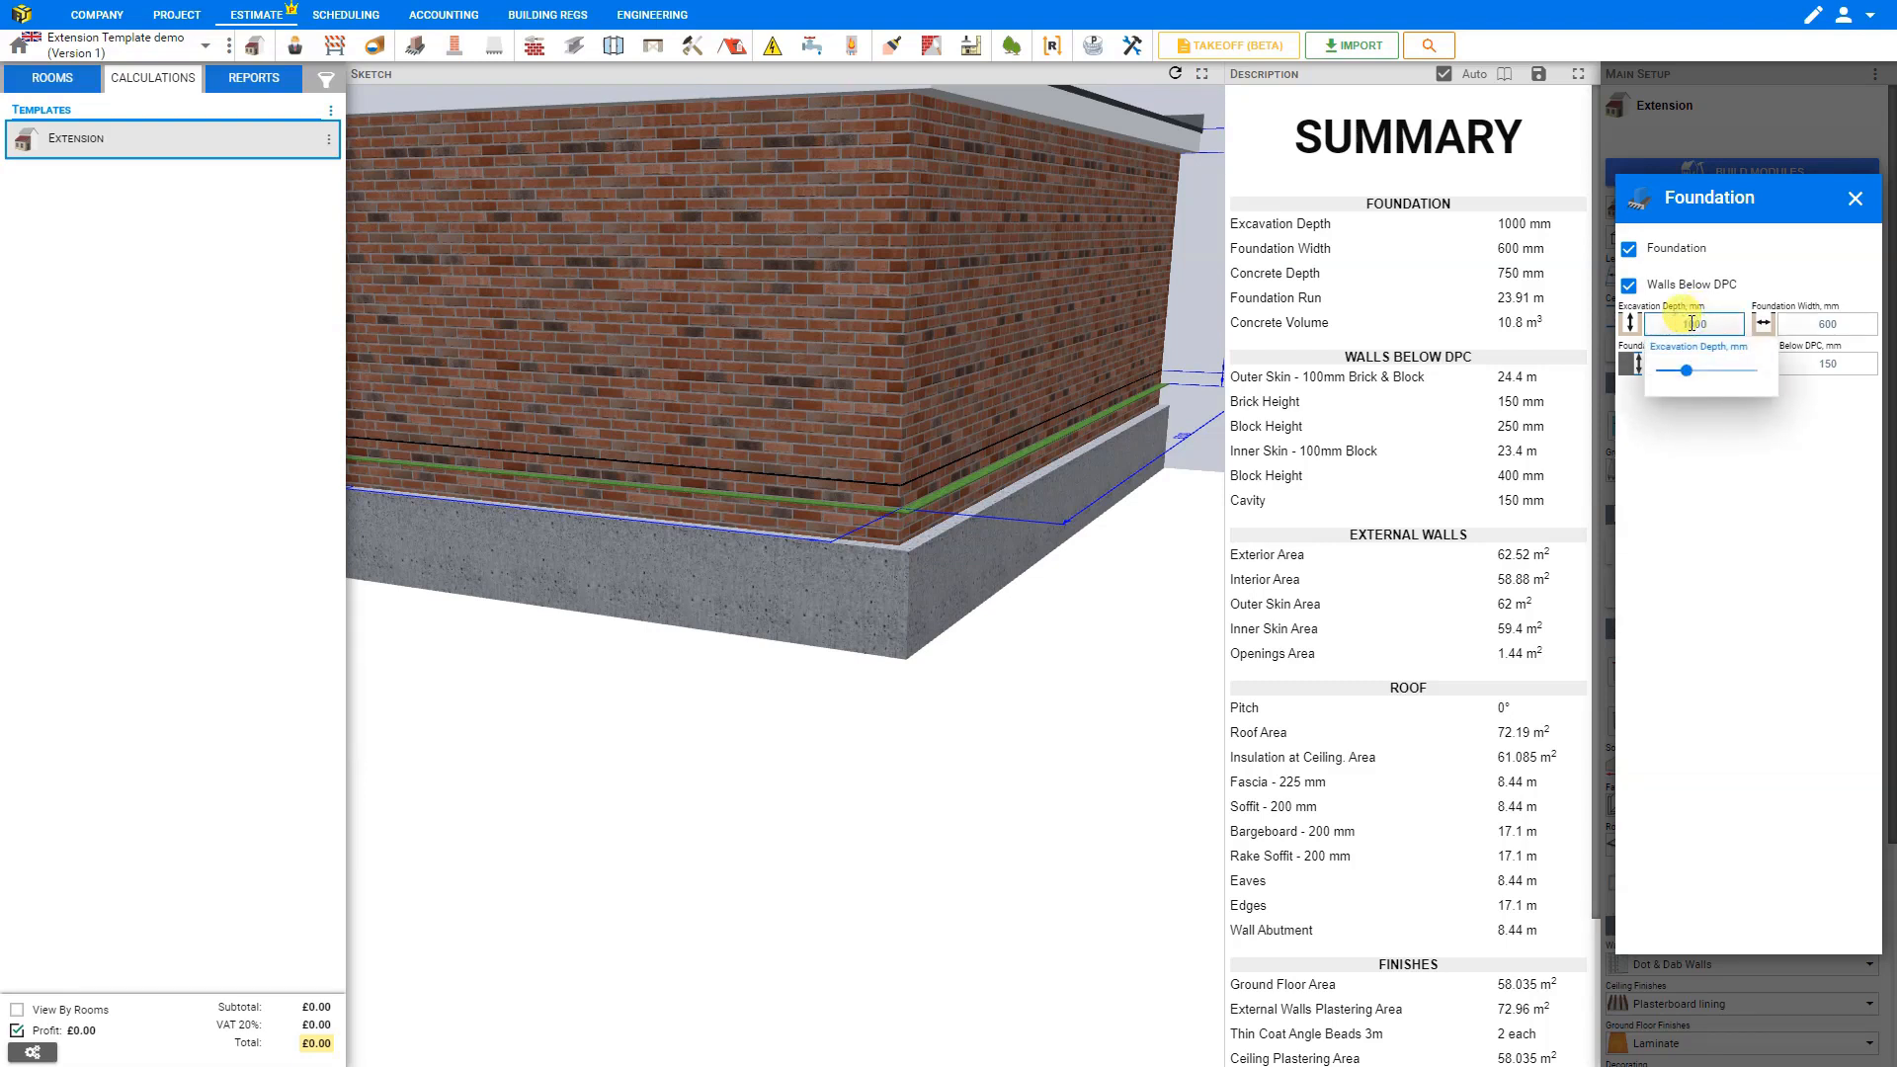
pyautogui.click(1674, 374)
pyautogui.moveTo(1674, 380); pyautogui.dragTo(1699, 316)
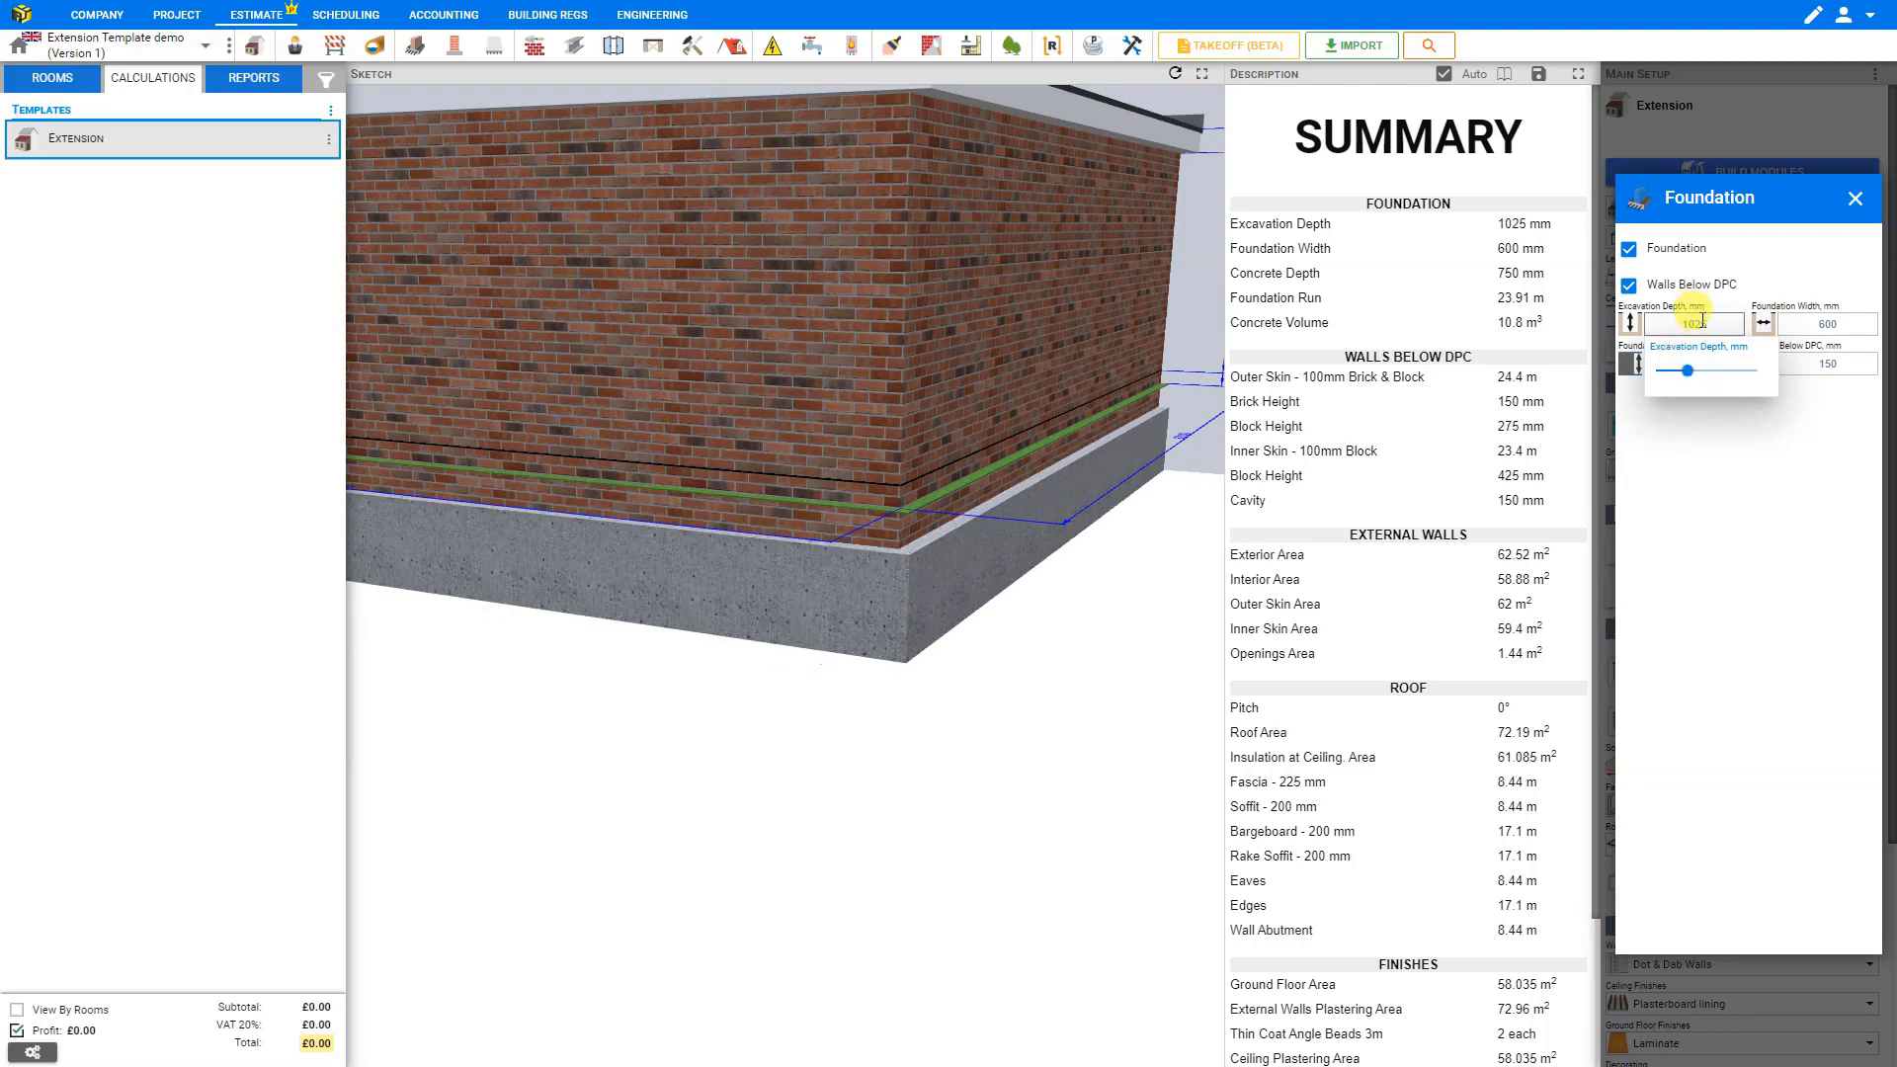
pyautogui.doubleClick(1699, 321)
pyautogui.write('1100')
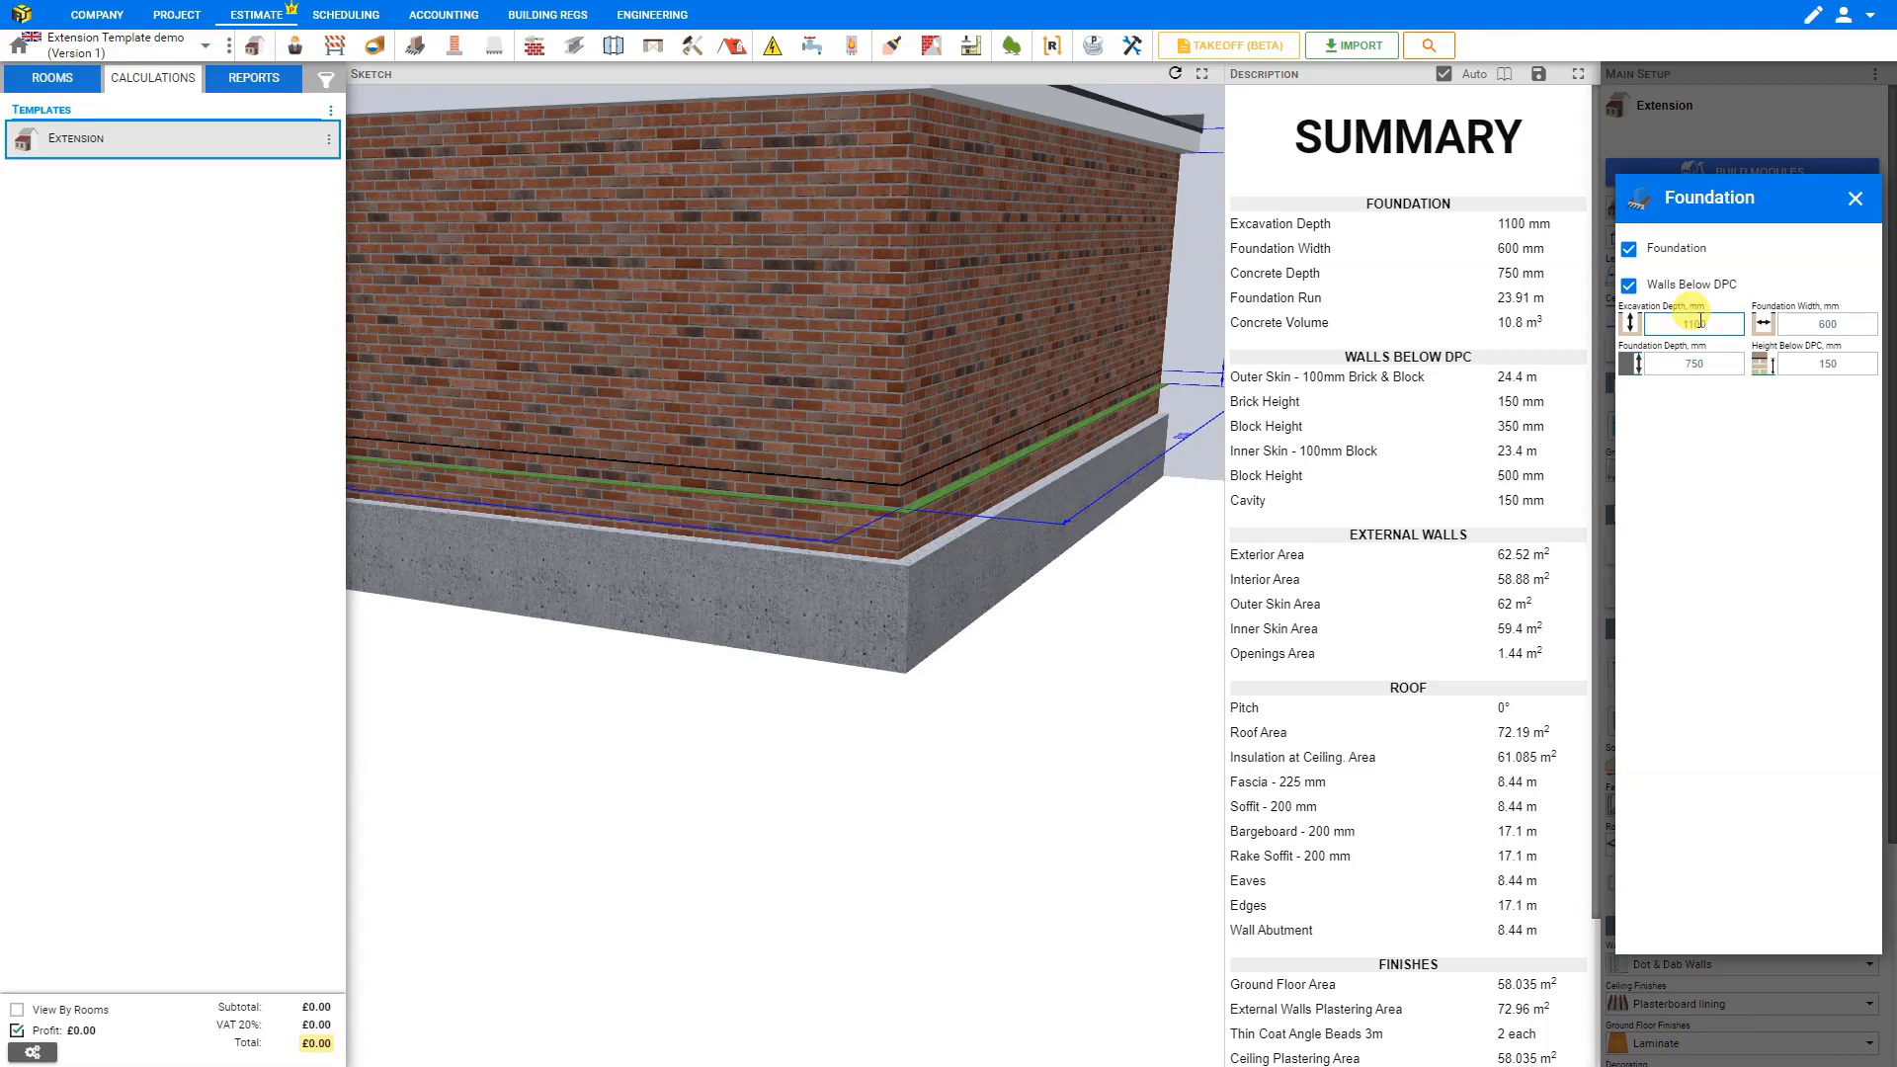
# Set the foundation width to 700 mm
pyautogui.click(1829, 325)
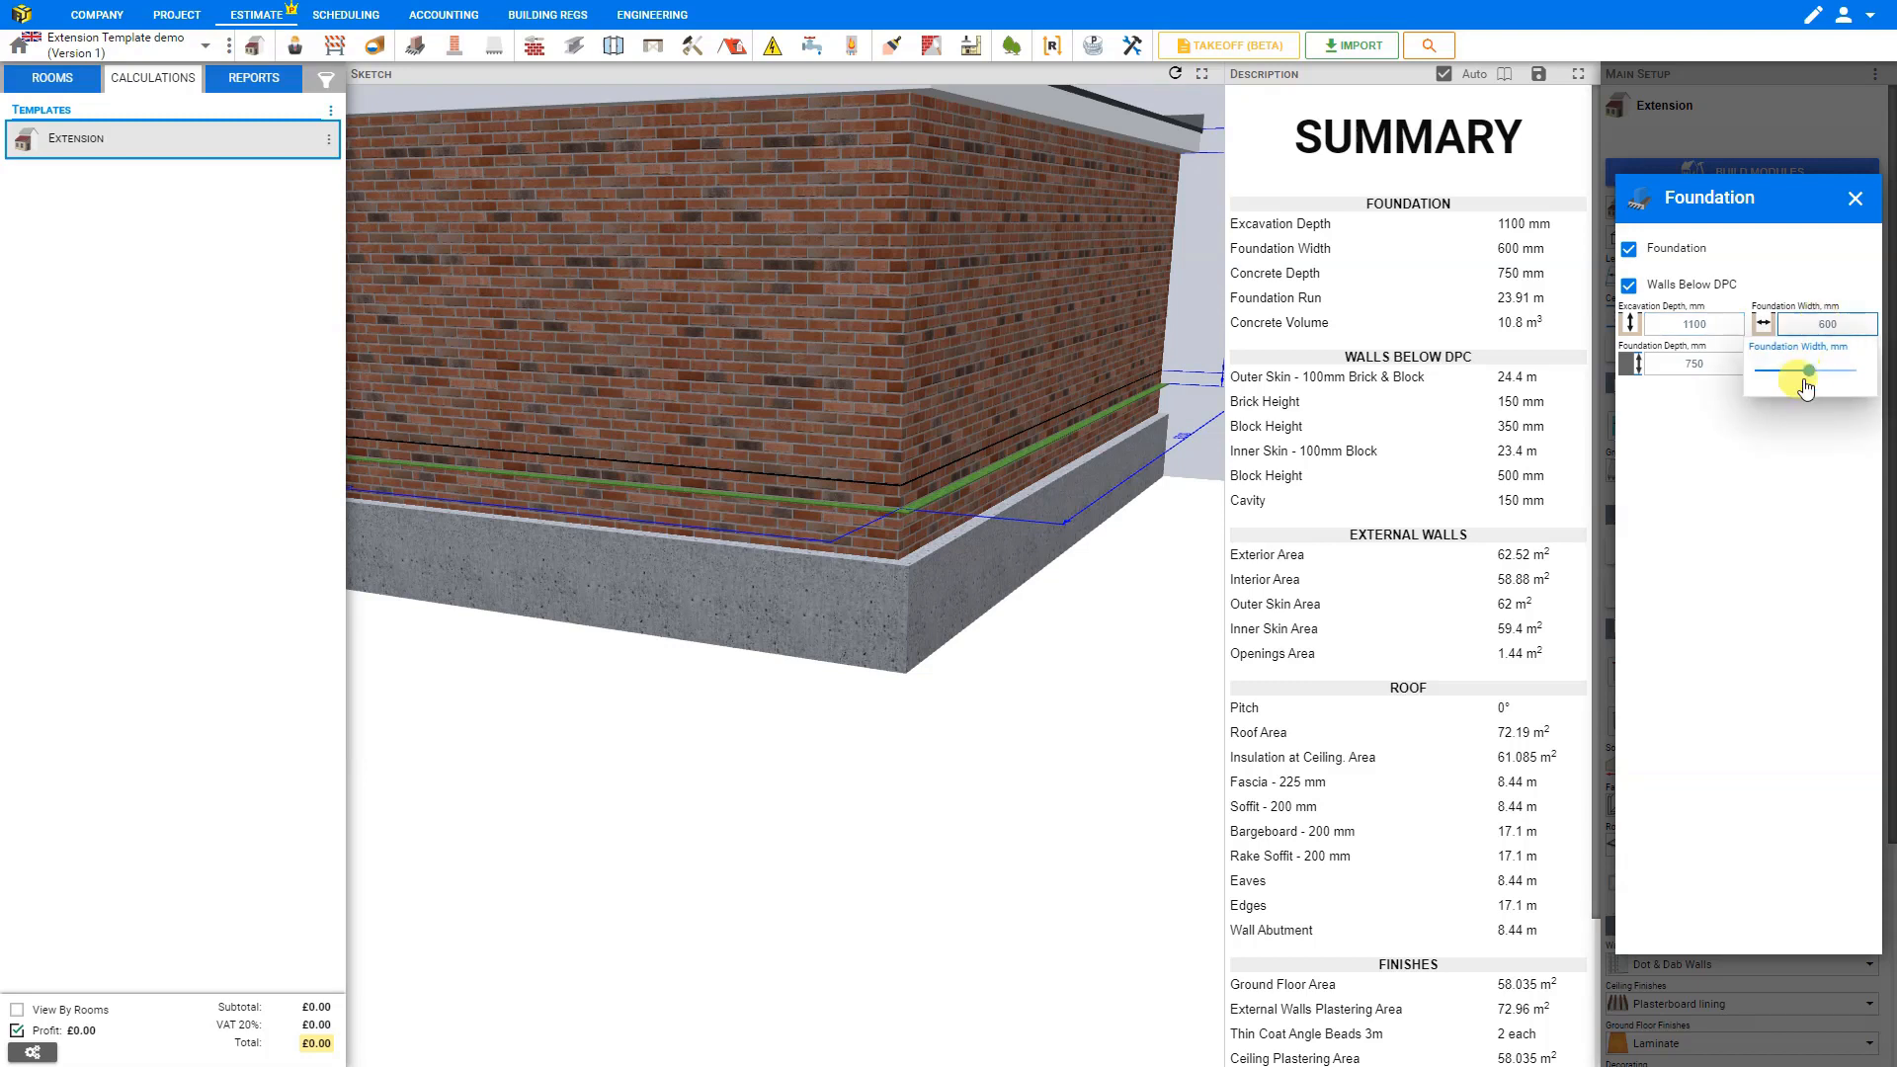
pyautogui.moveTo(1815, 383); pyautogui.dragTo(1755, 370)
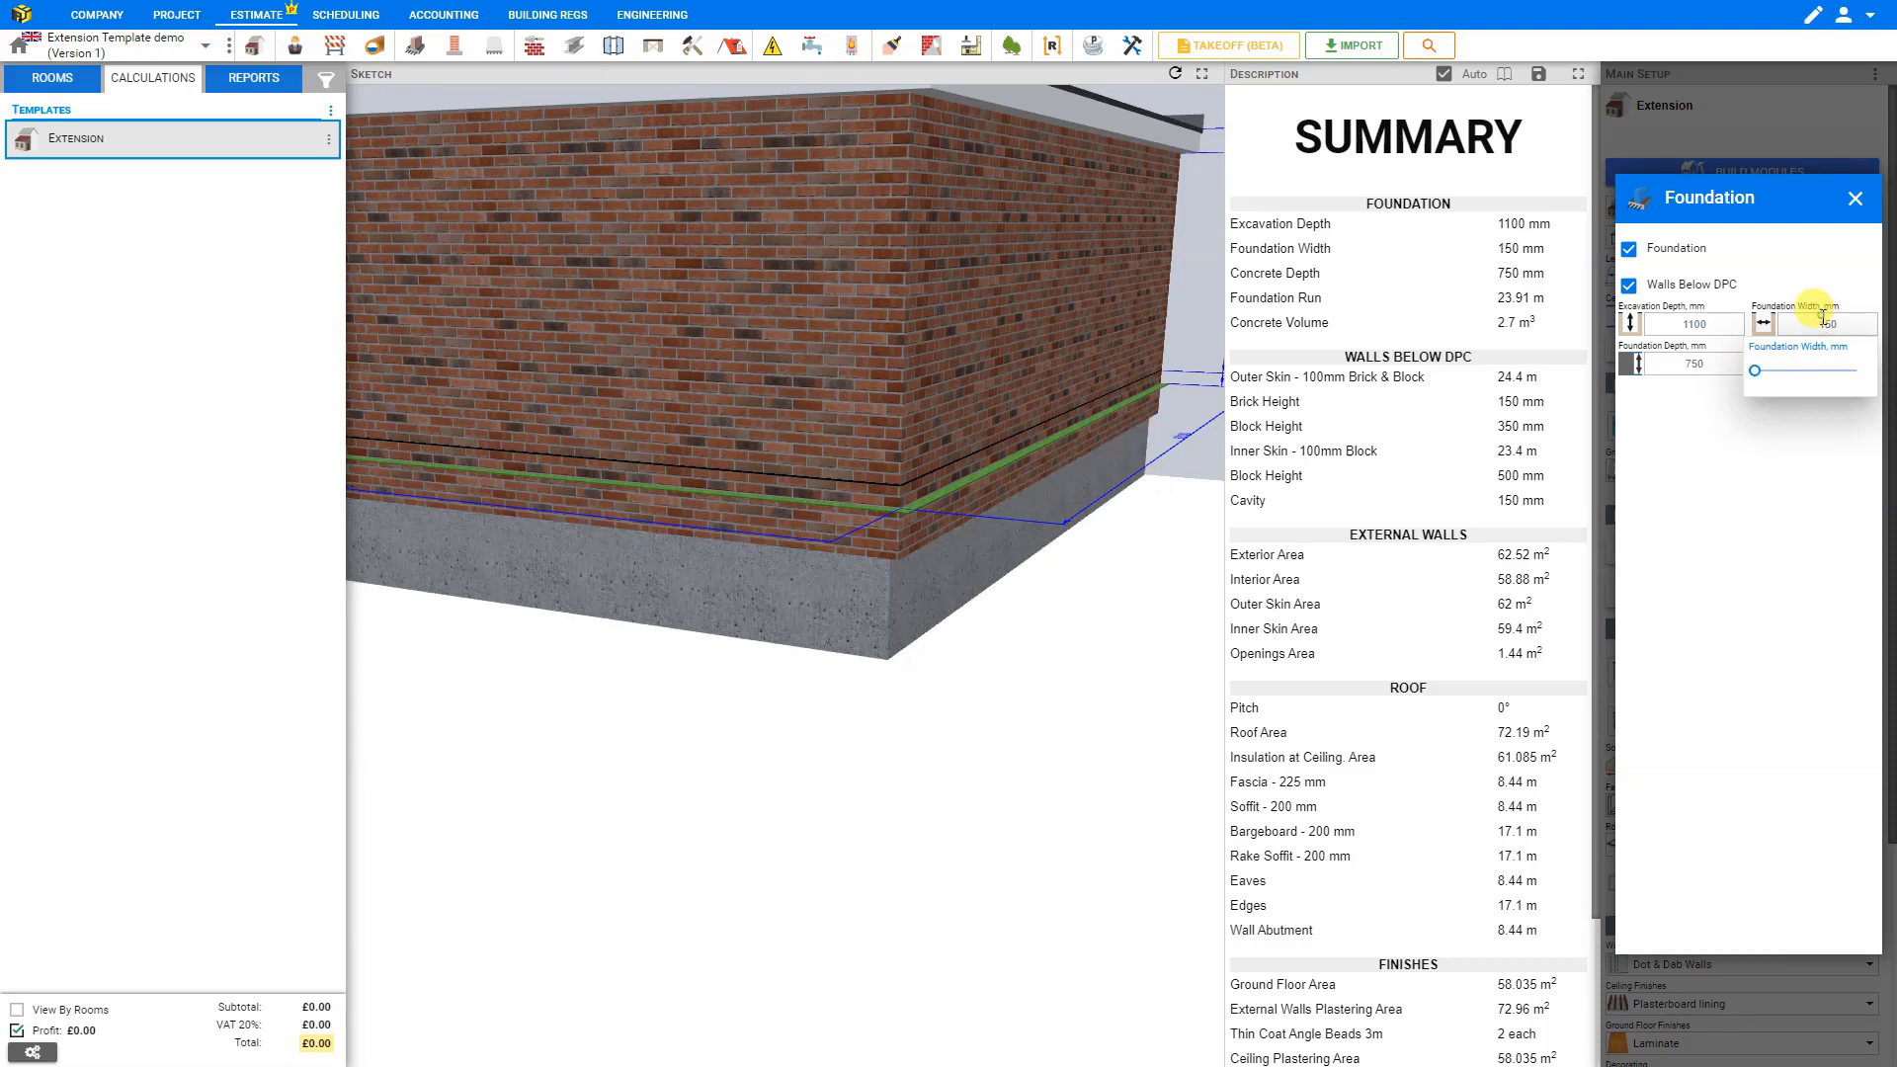
pyautogui.doubleClick(1821, 323)
pyautogui.write('7')
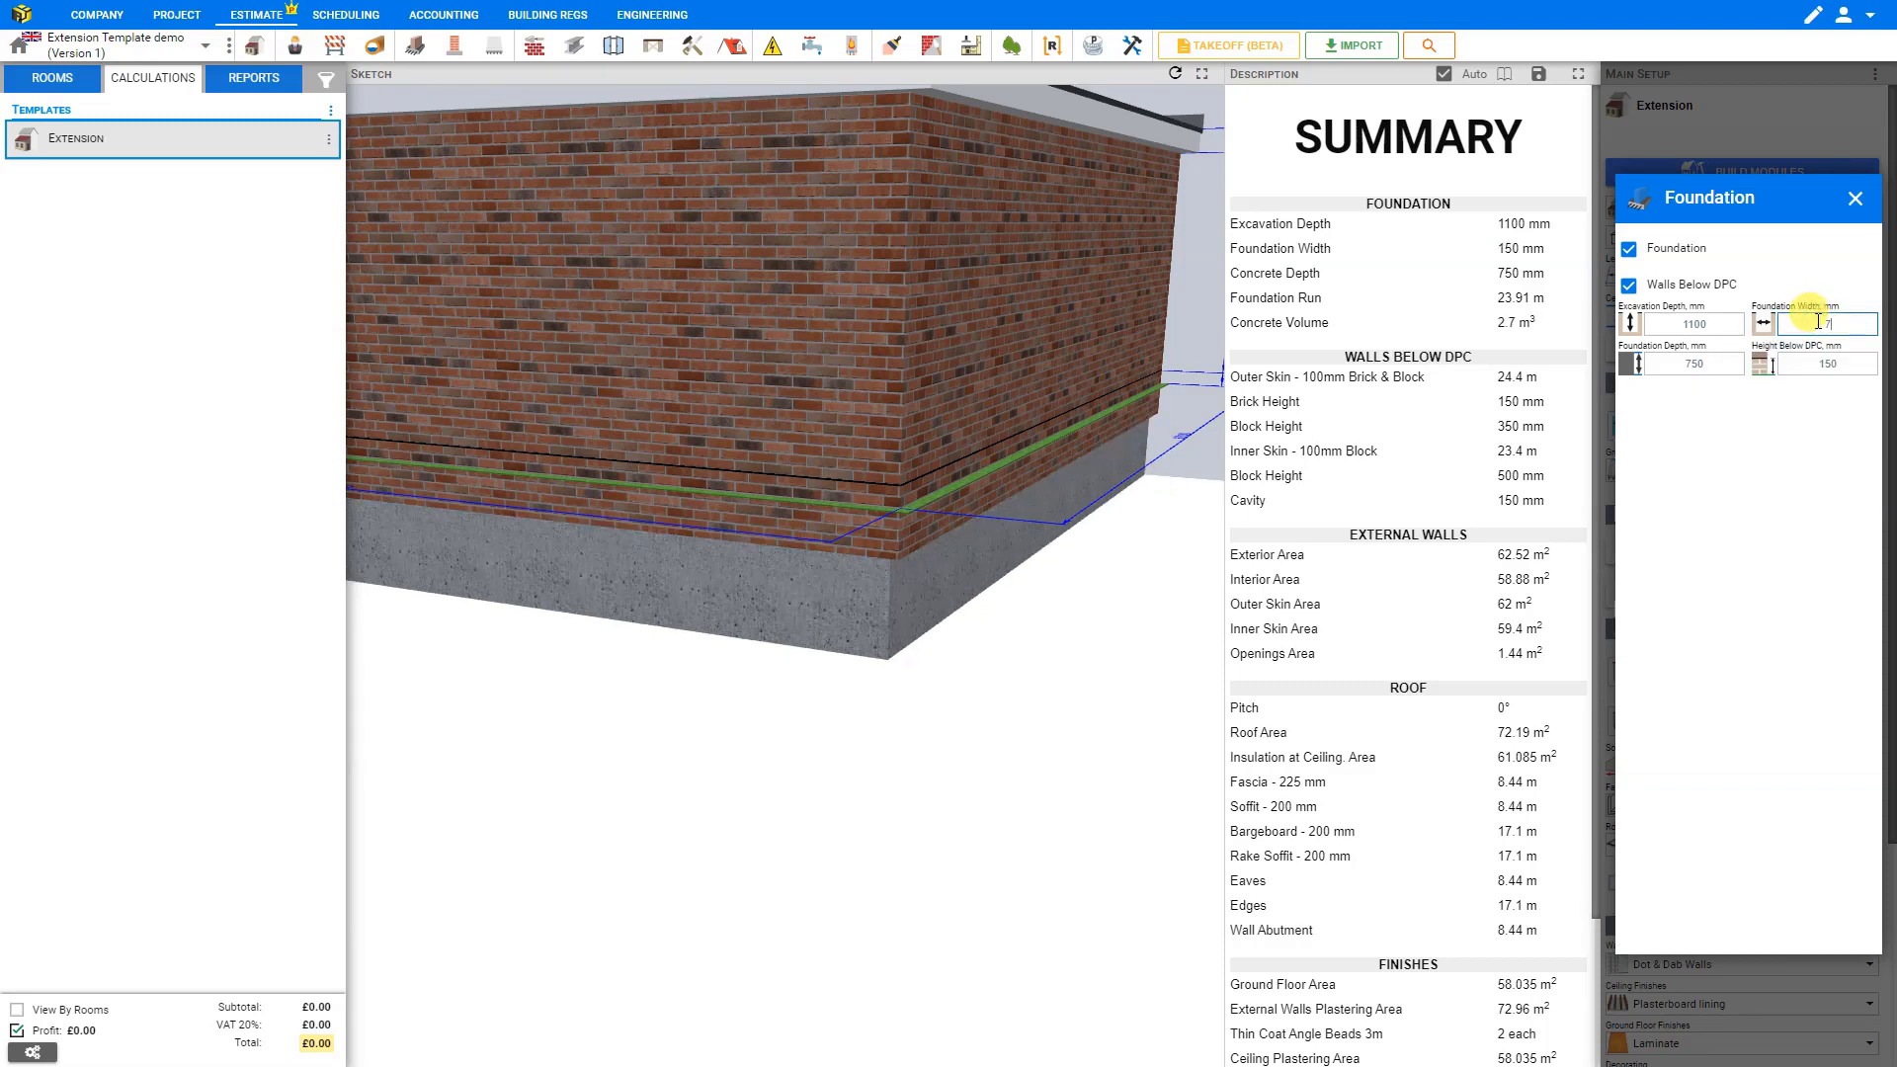
pyautogui.write('00')
pyautogui.press('Return')
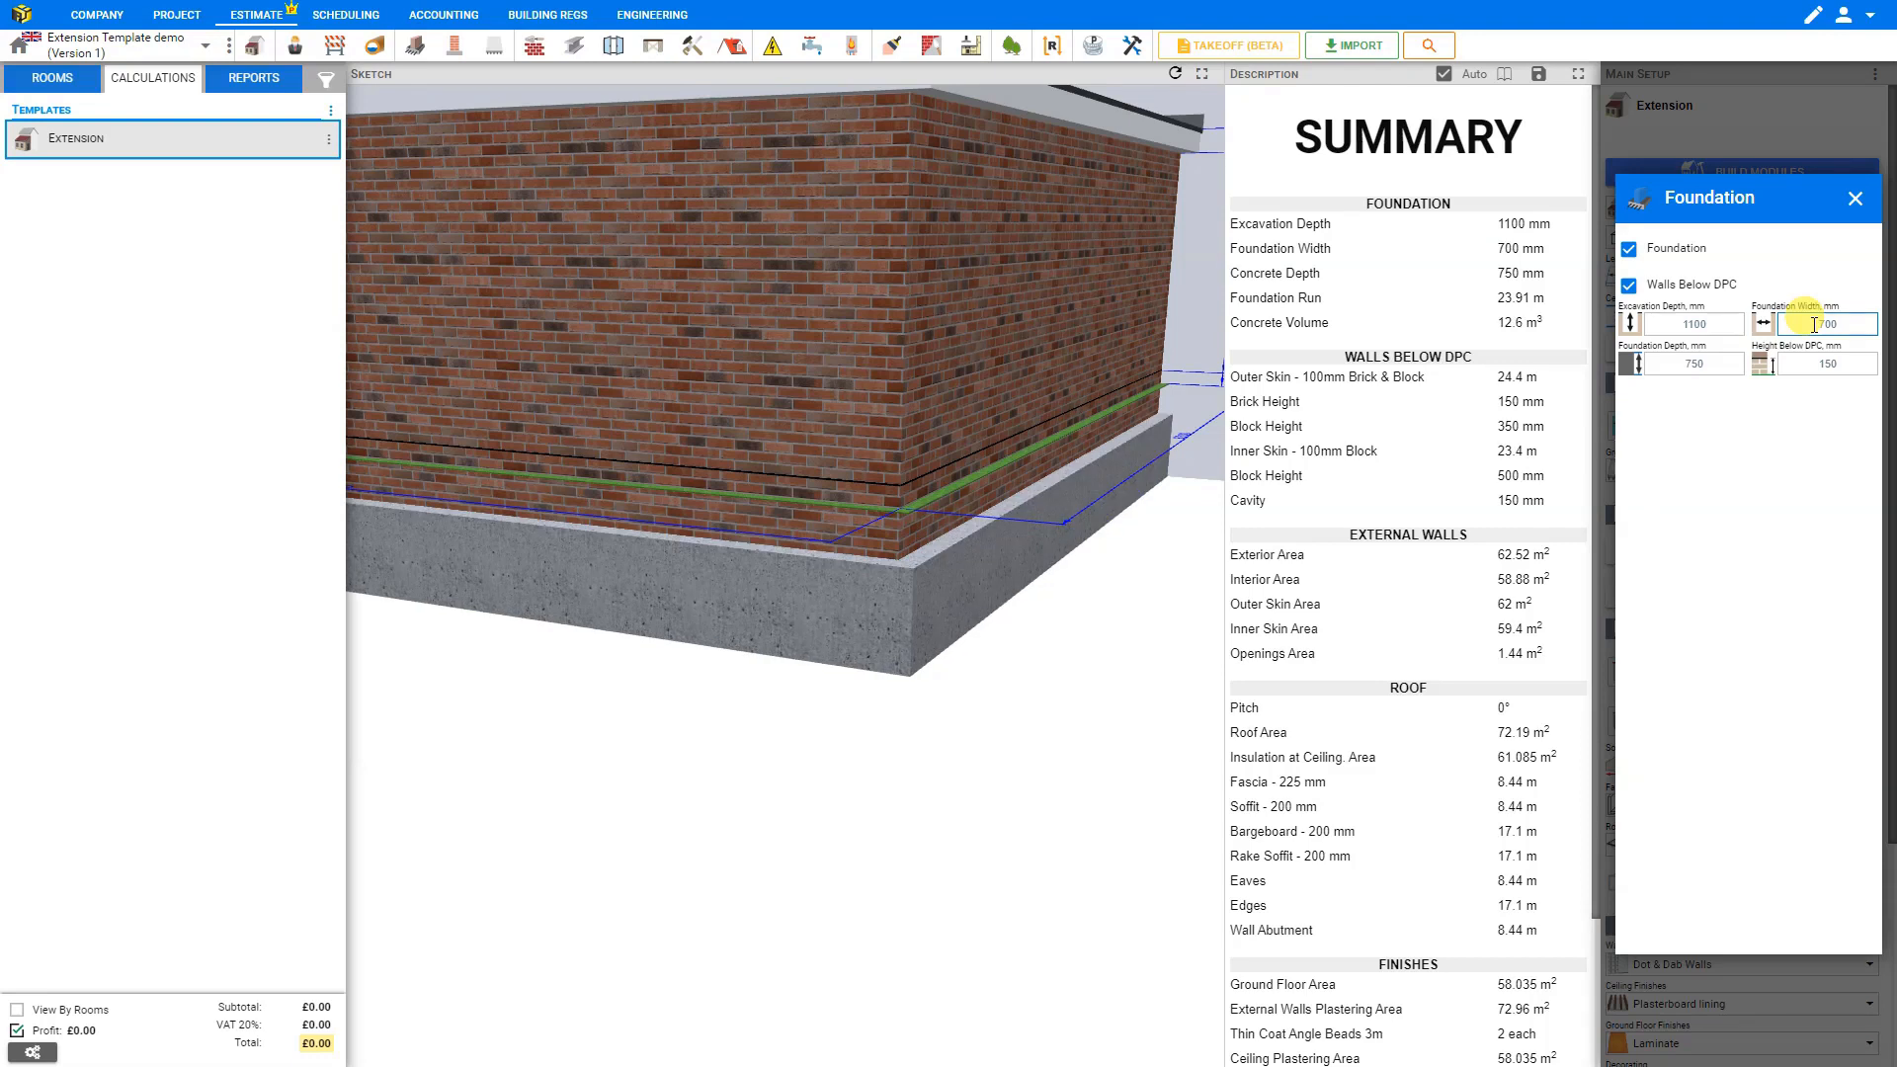
# Try foundation depths of 150 mm and 1000 mm, and restore the depth to 750 mm
pyautogui.click(1701, 367)
pyautogui.click(1727, 412)
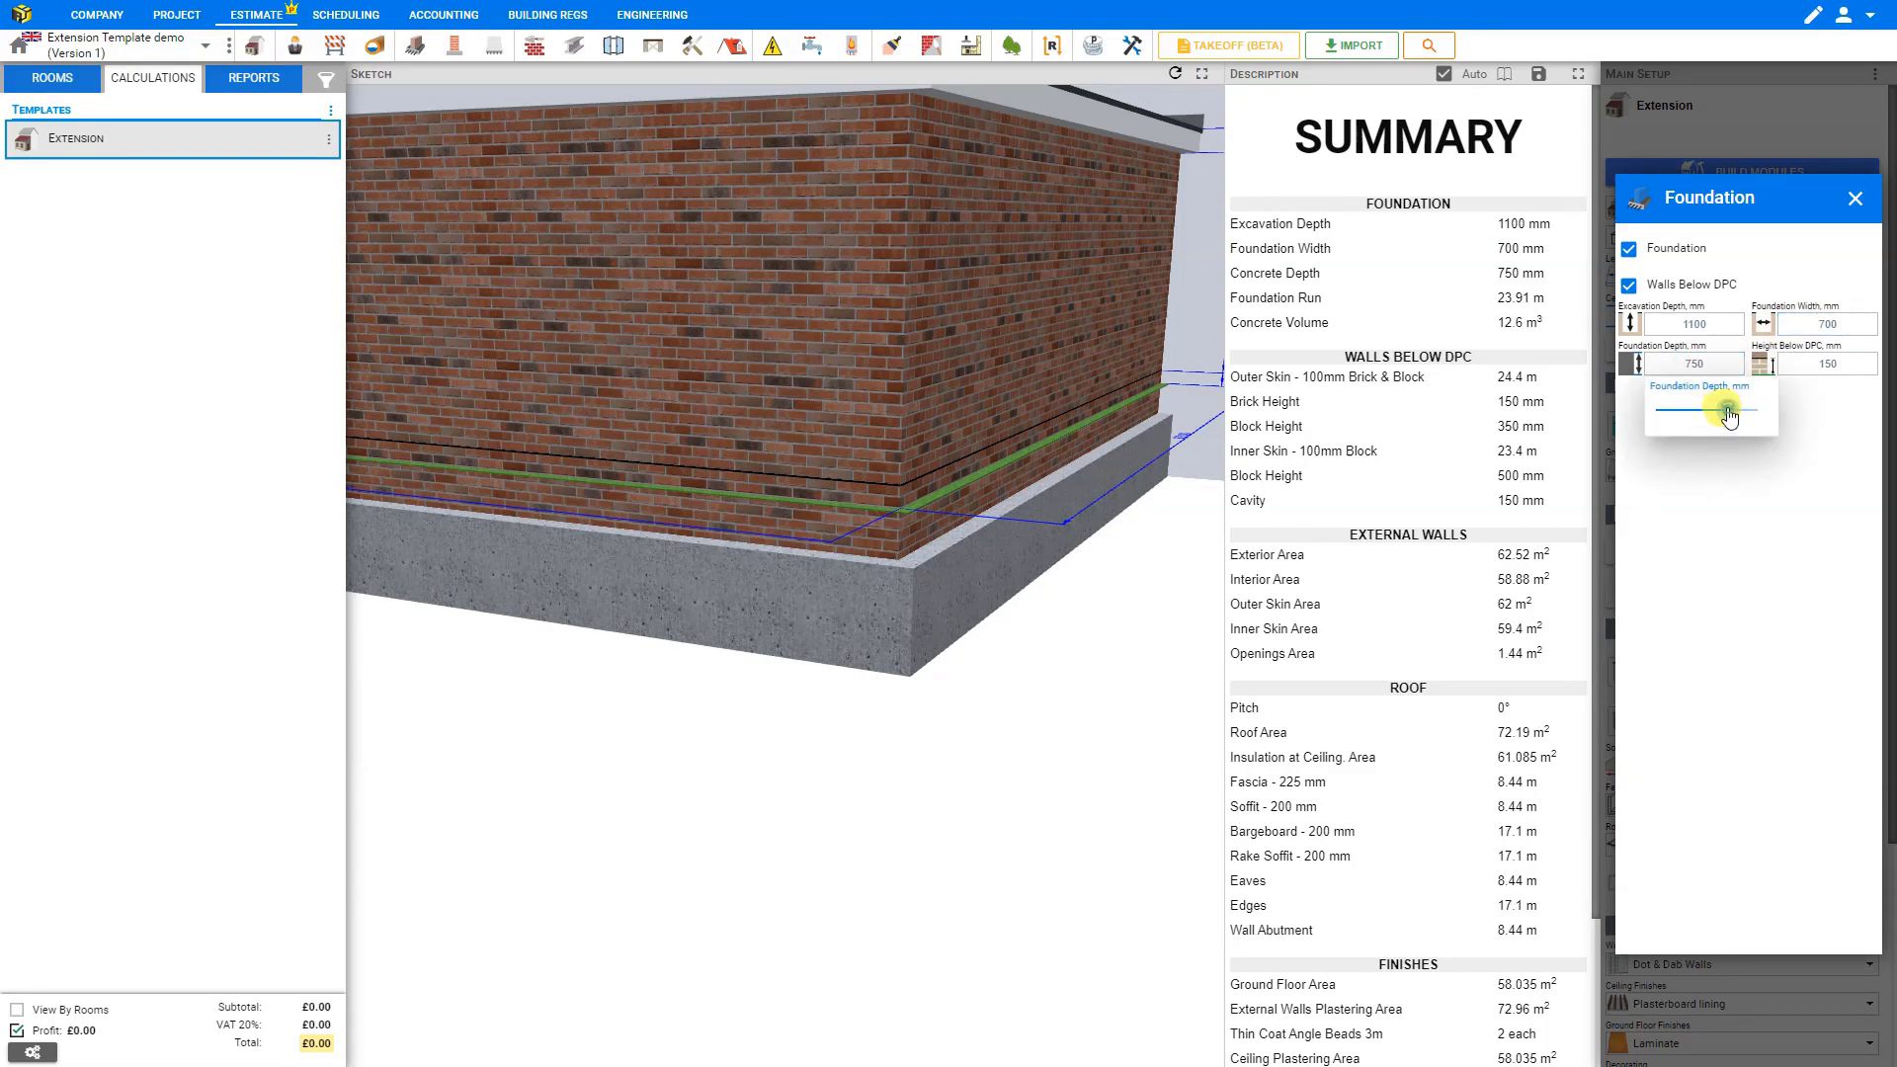
pyautogui.click(1659, 413)
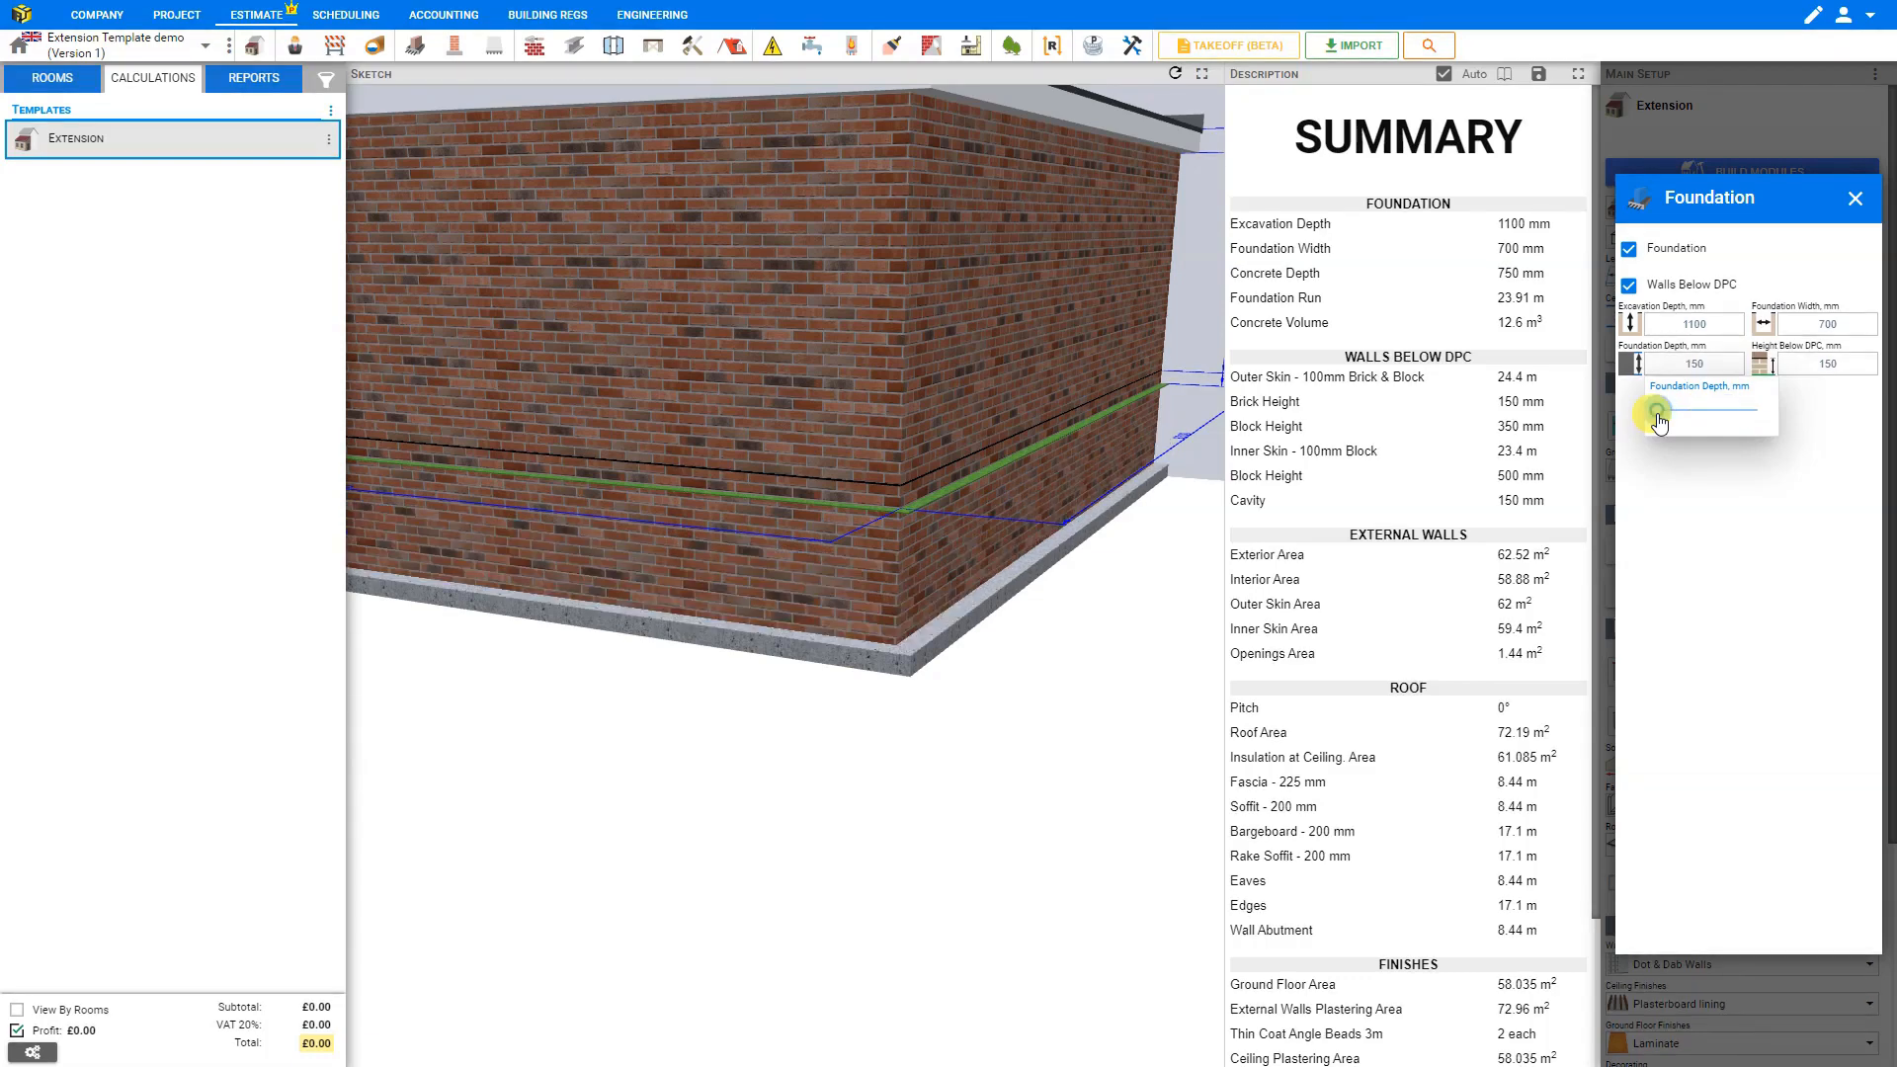
pyautogui.moveTo(1659, 422); pyautogui.dragTo(1777, 421)
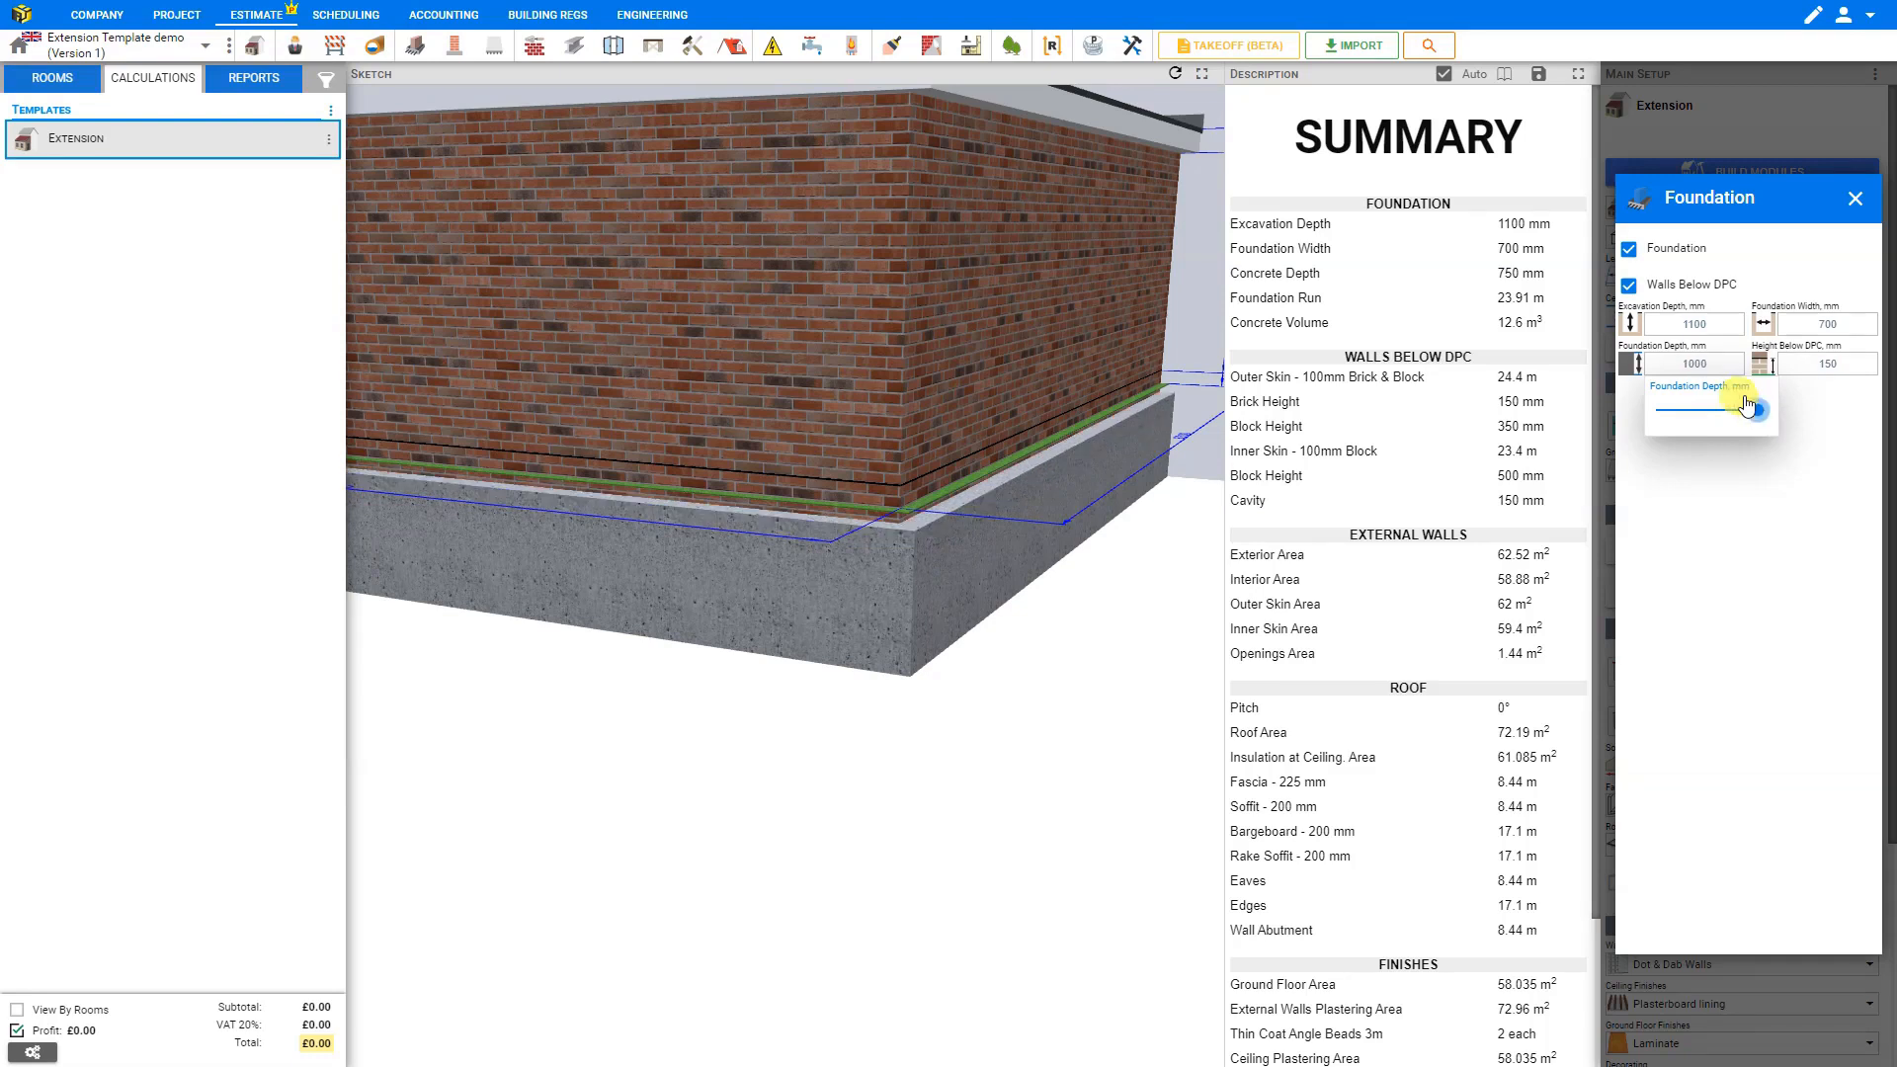
pyautogui.click(1701, 362)
pyautogui.write('750')
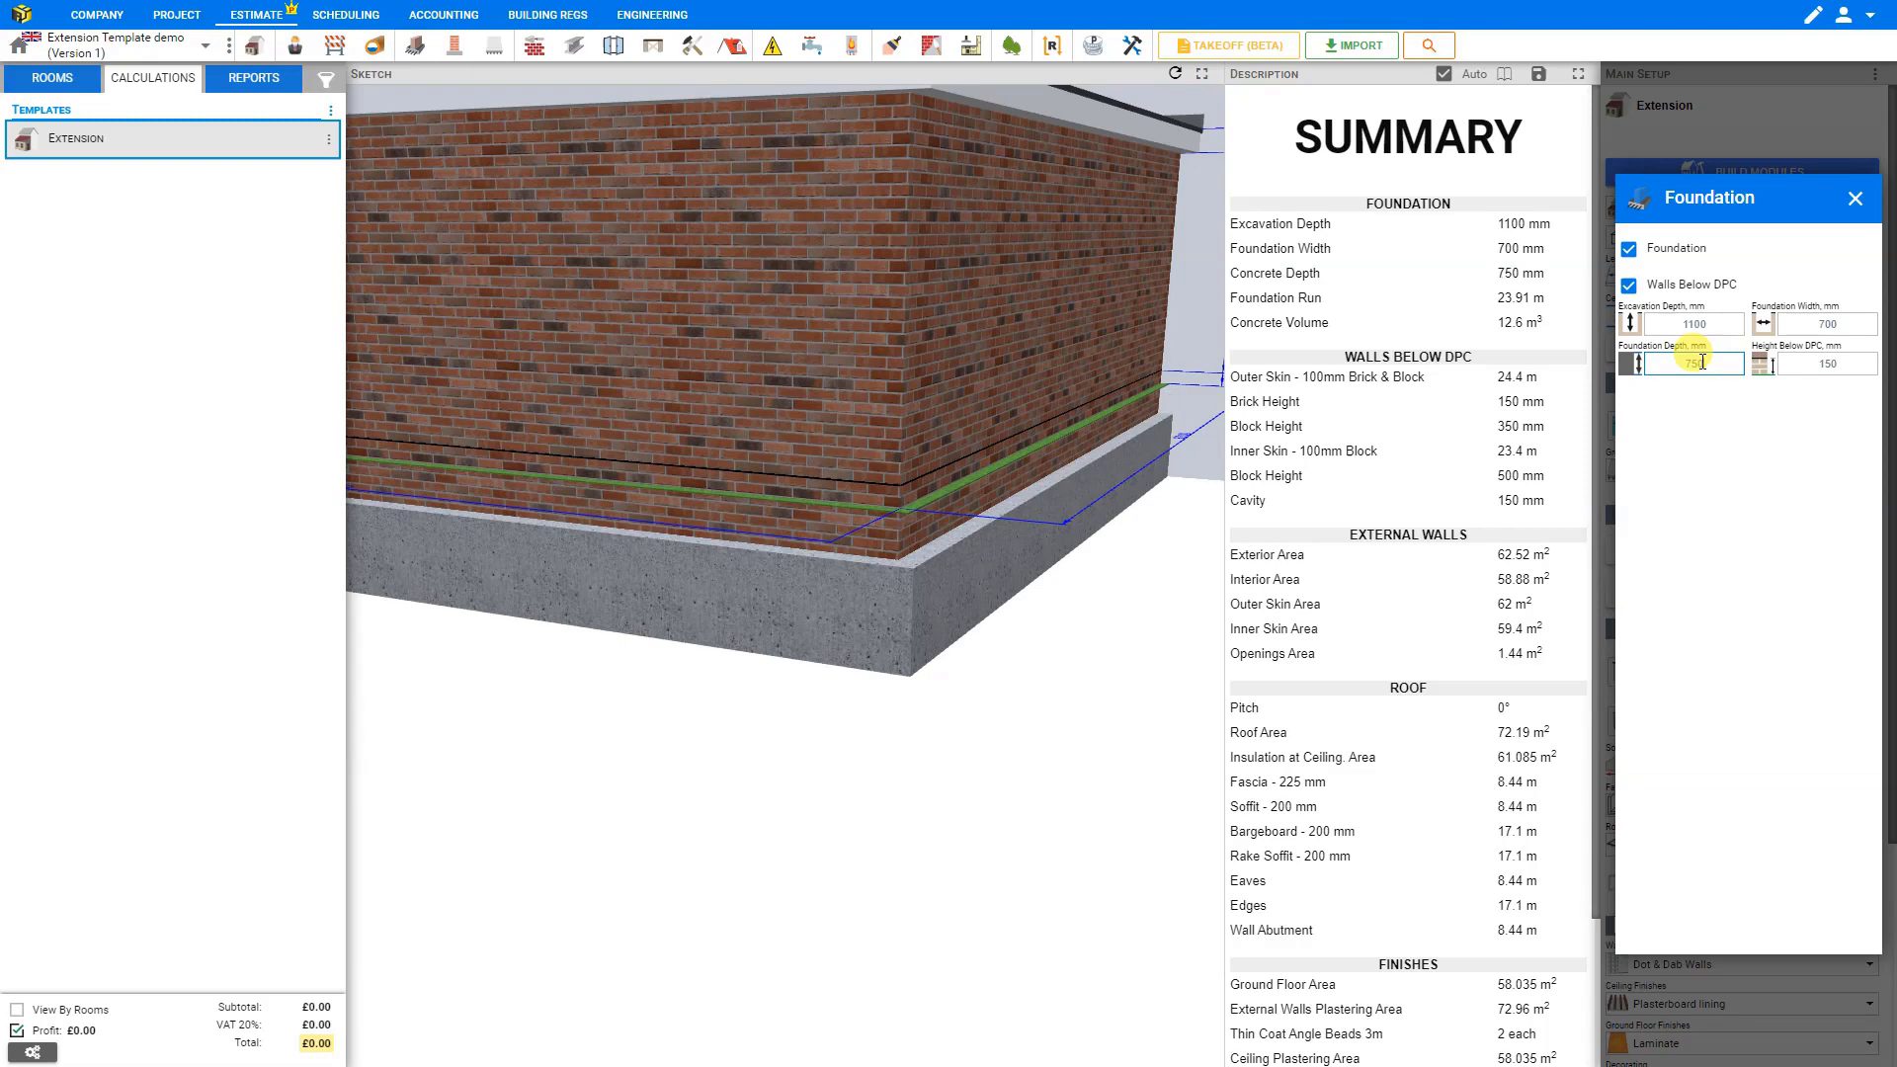
# Try heights below DPC up to 1000 mm, restore the height to 150 mm and close the foundation settings
pyautogui.click(1834, 363)
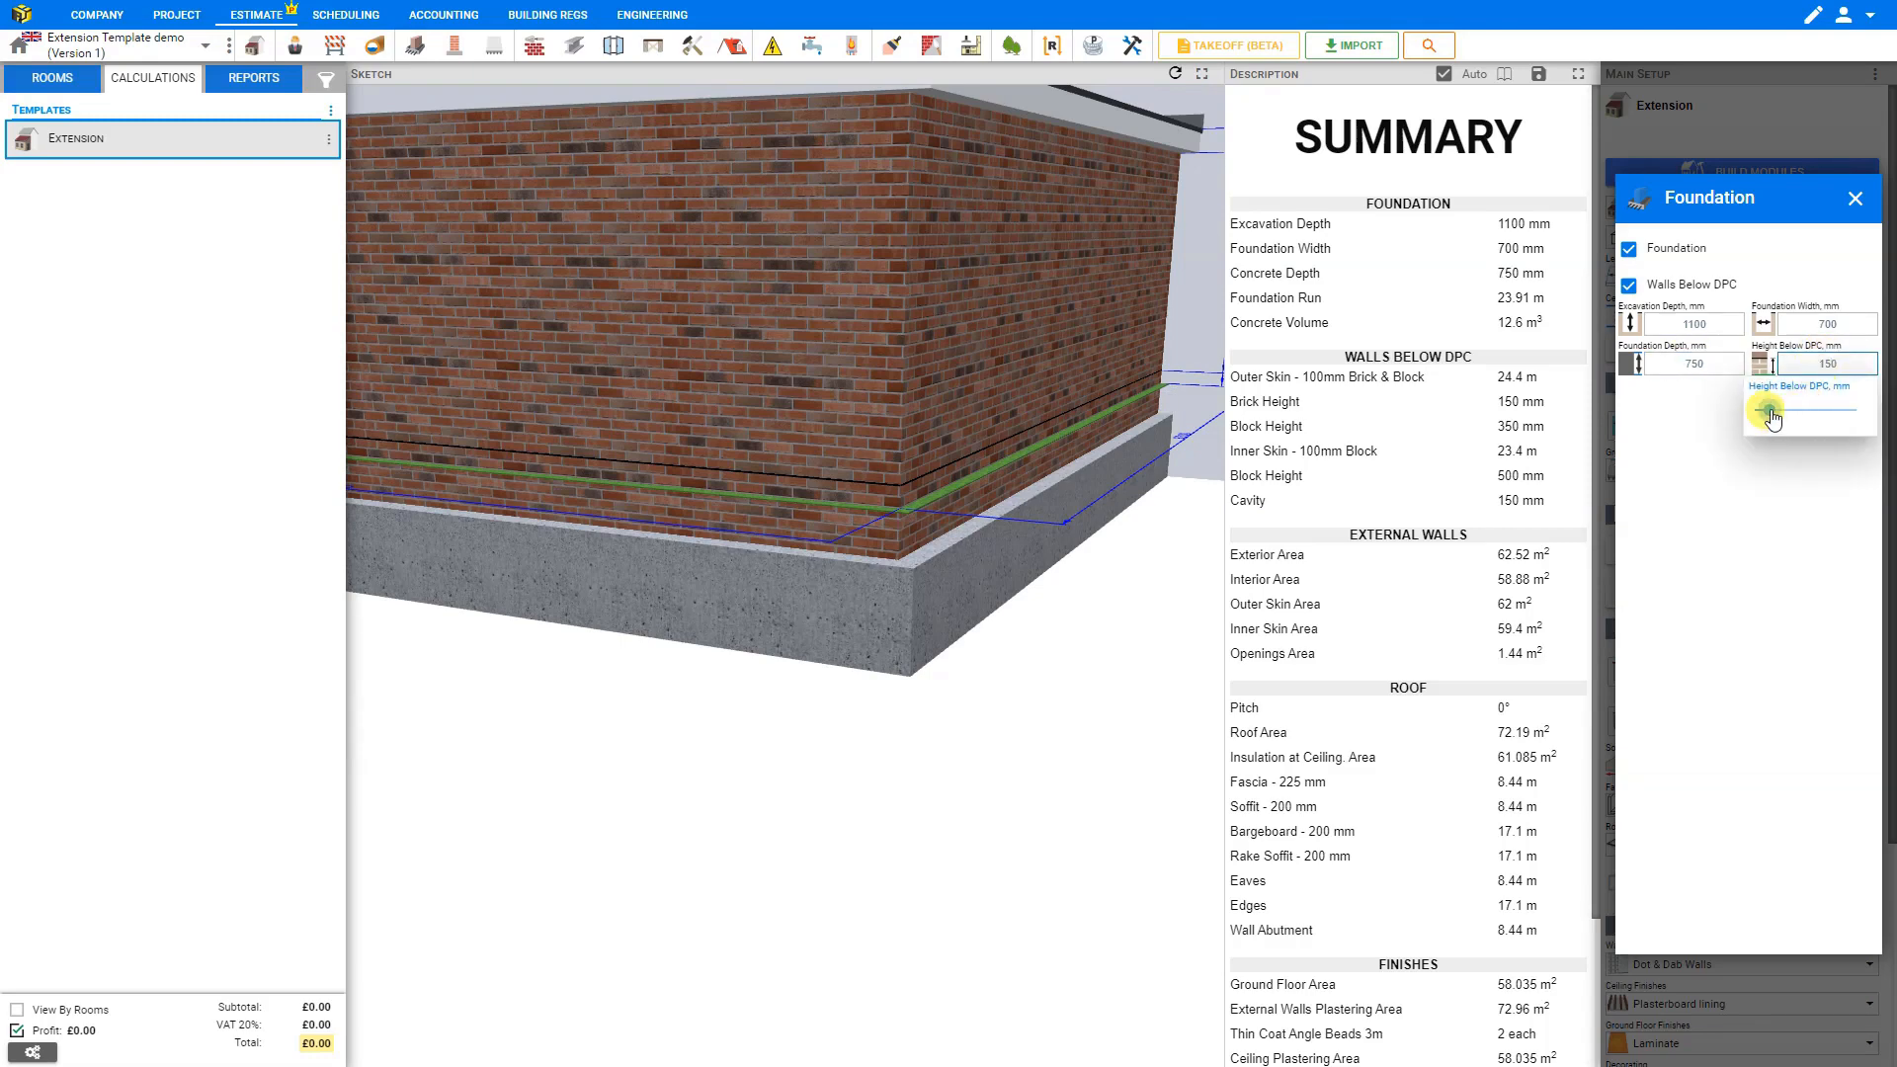
pyautogui.click(1825, 423)
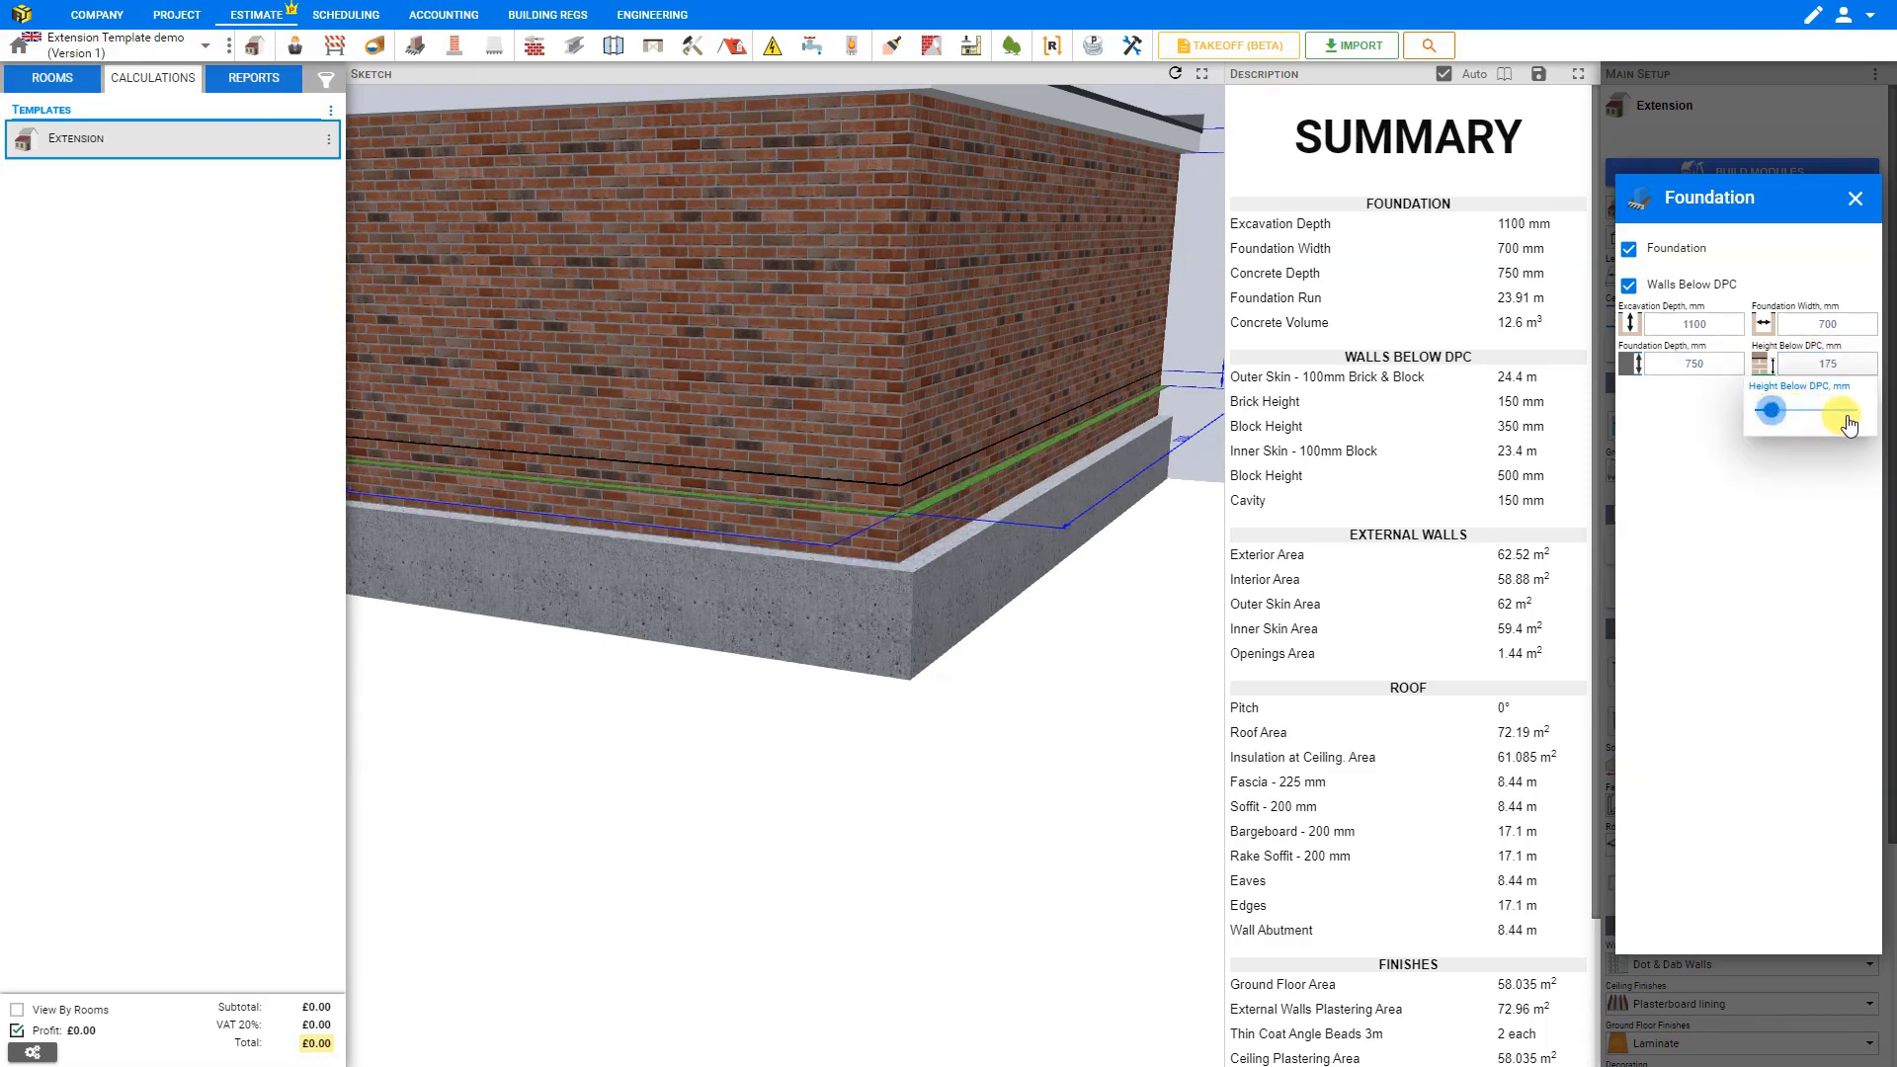
pyautogui.moveTo(1871, 423); pyautogui.dragTo(1866, 419)
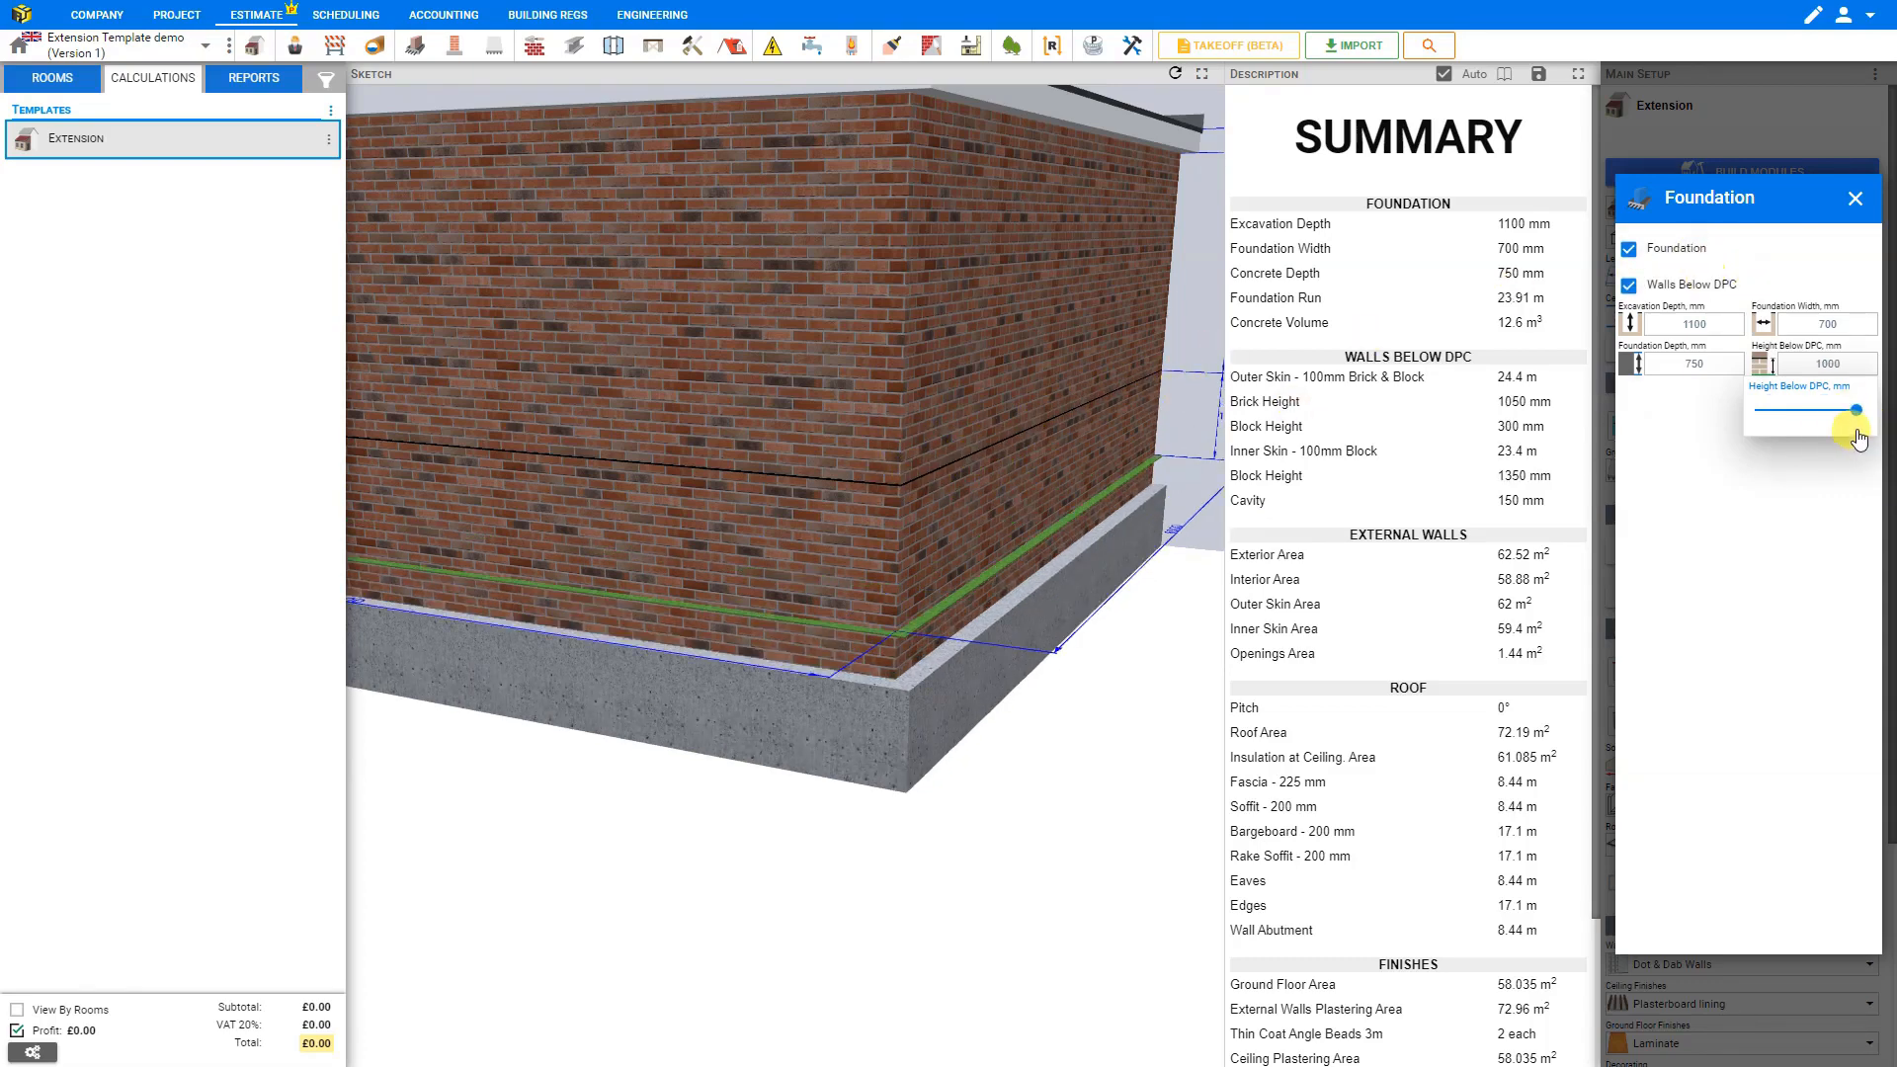
pyautogui.press('Left')
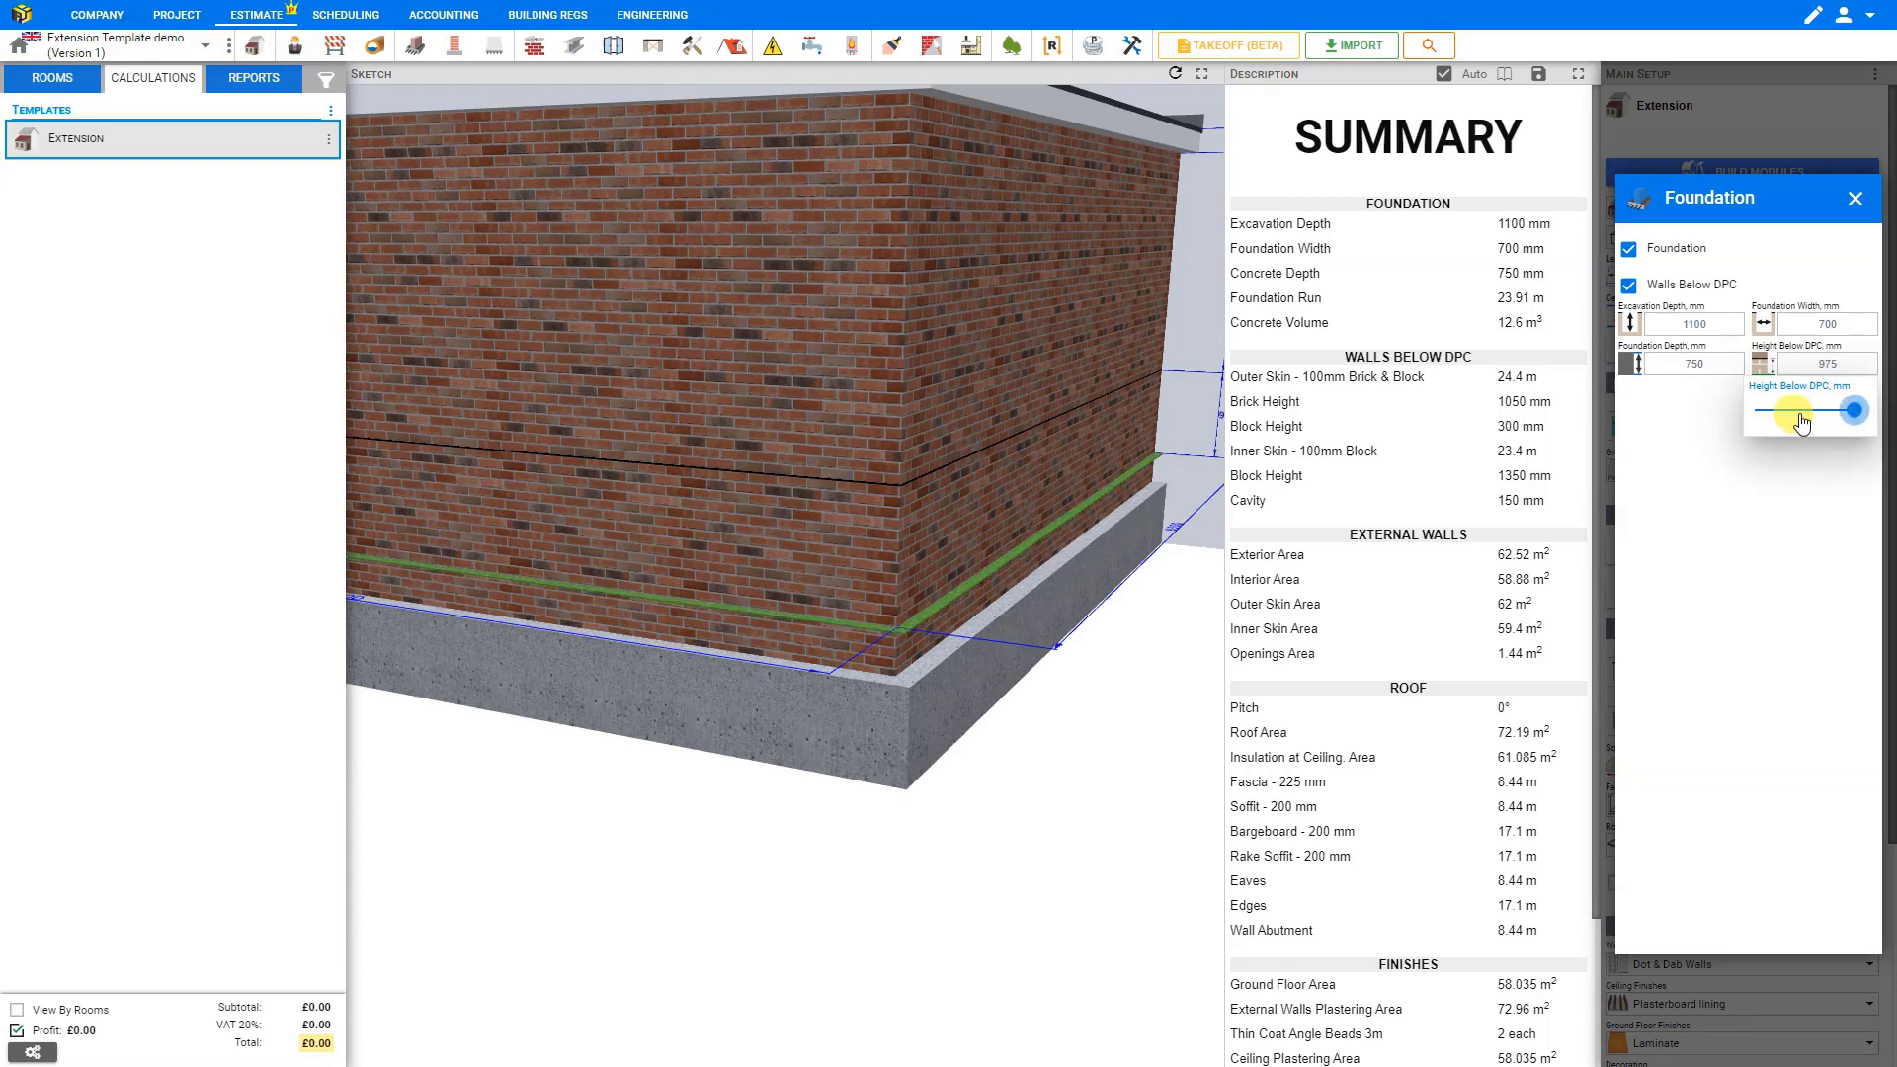
pyautogui.click(1792, 423)
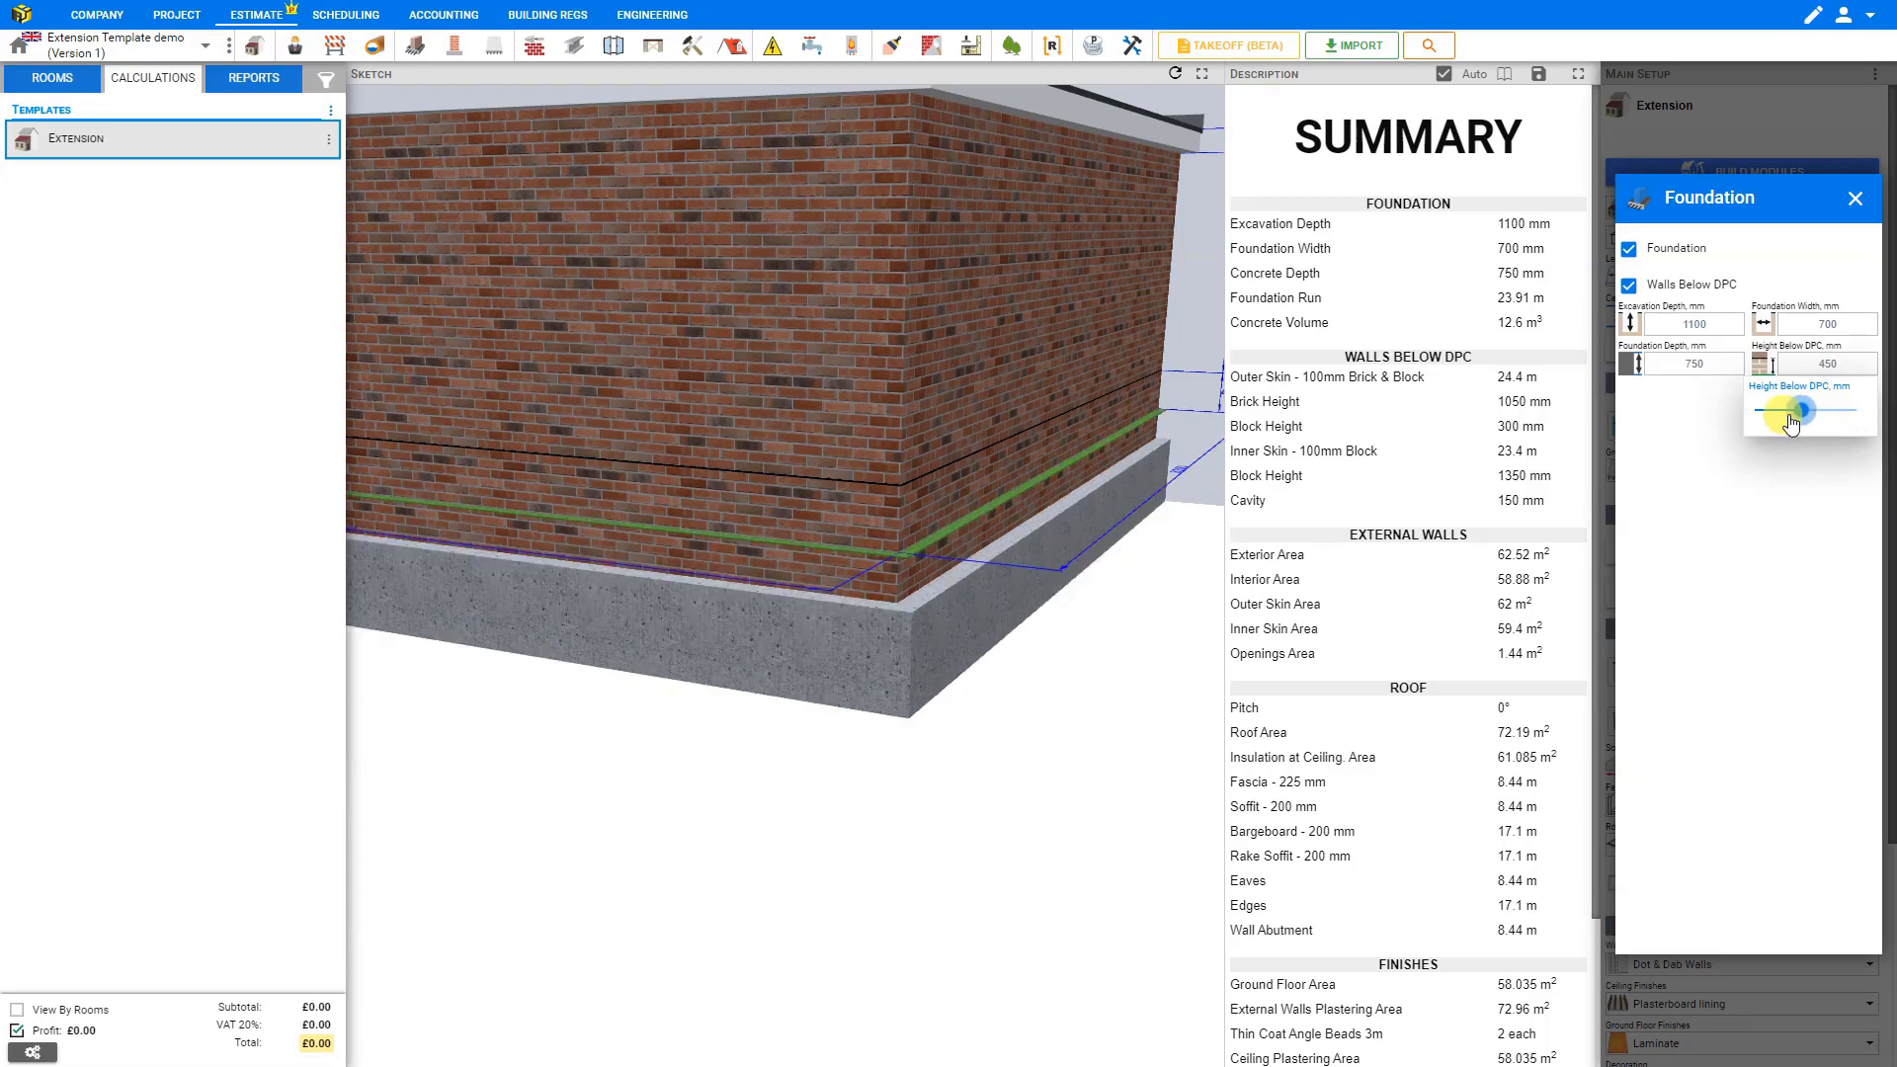
pyautogui.moveTo(1800, 415); pyautogui.dragTo(1788, 416)
pyautogui.doubleClick(1830, 364)
pyautogui.write('150')
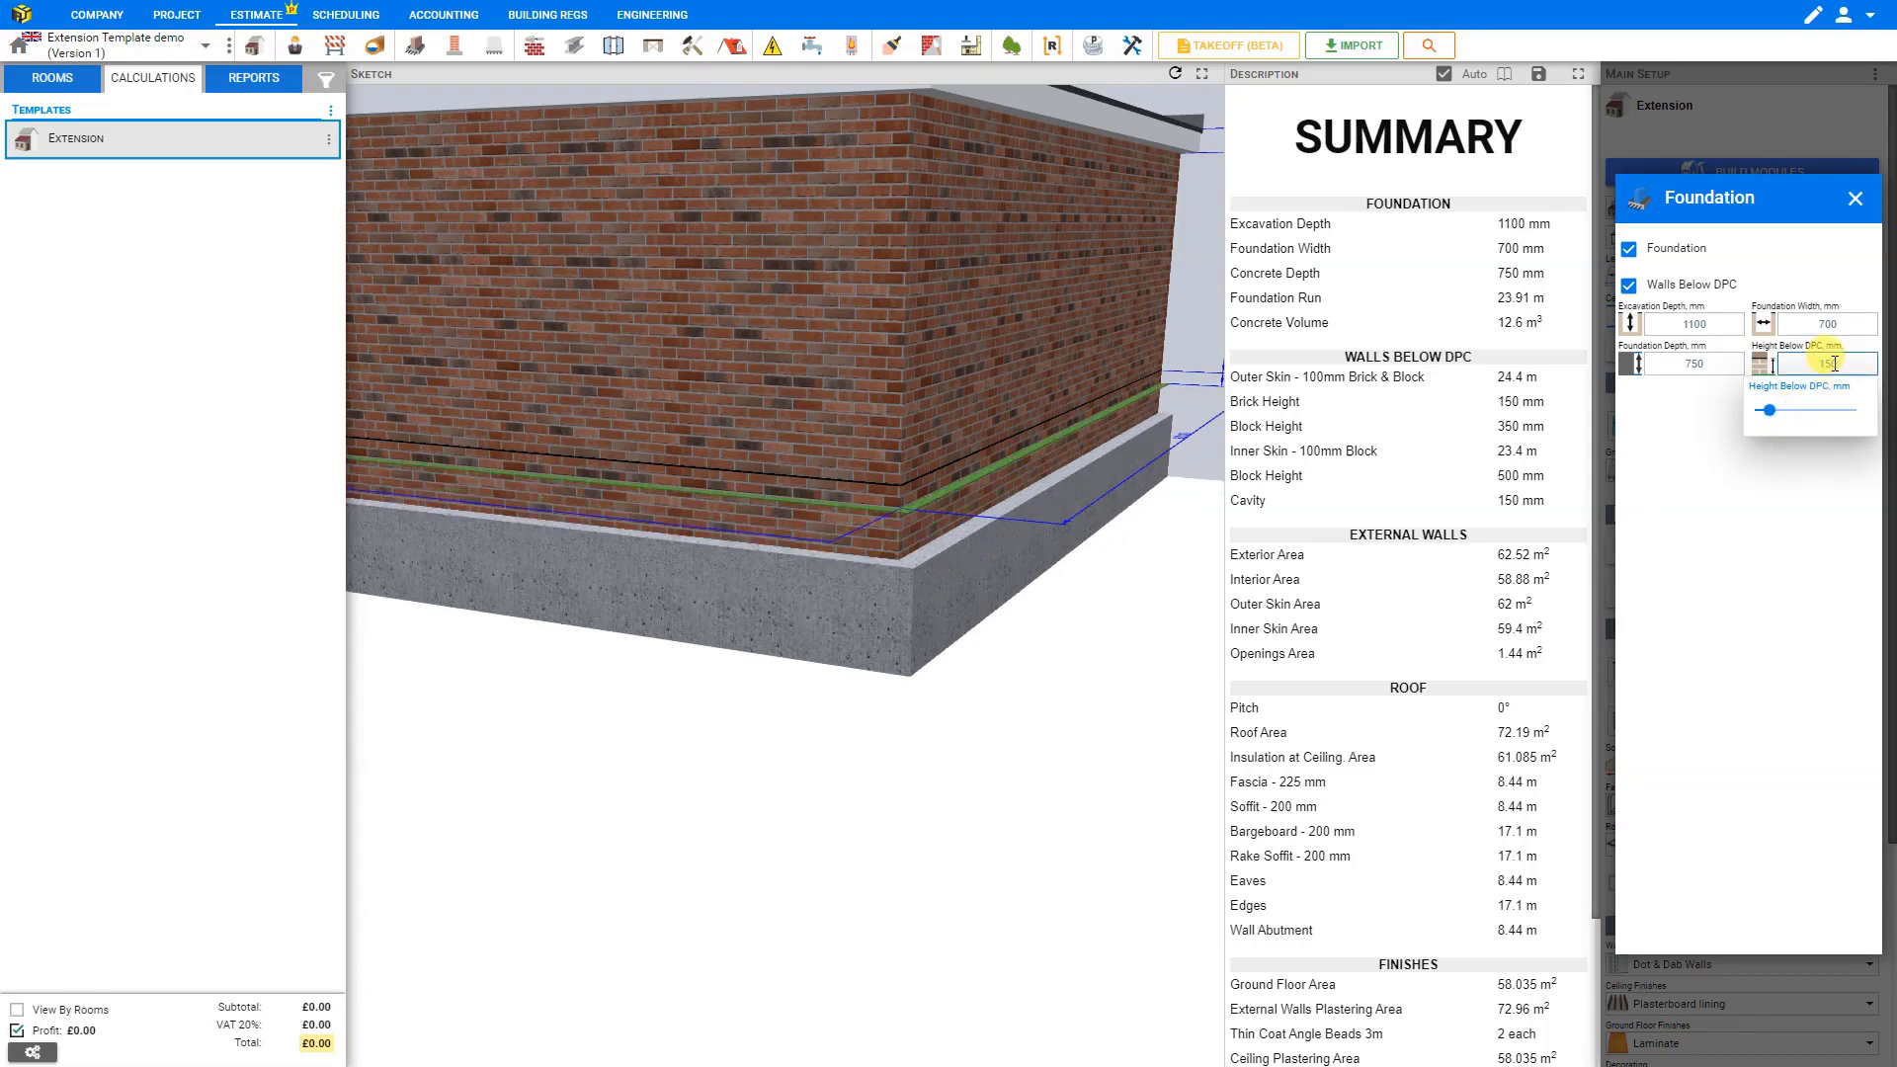
pyautogui.click(1802, 491)
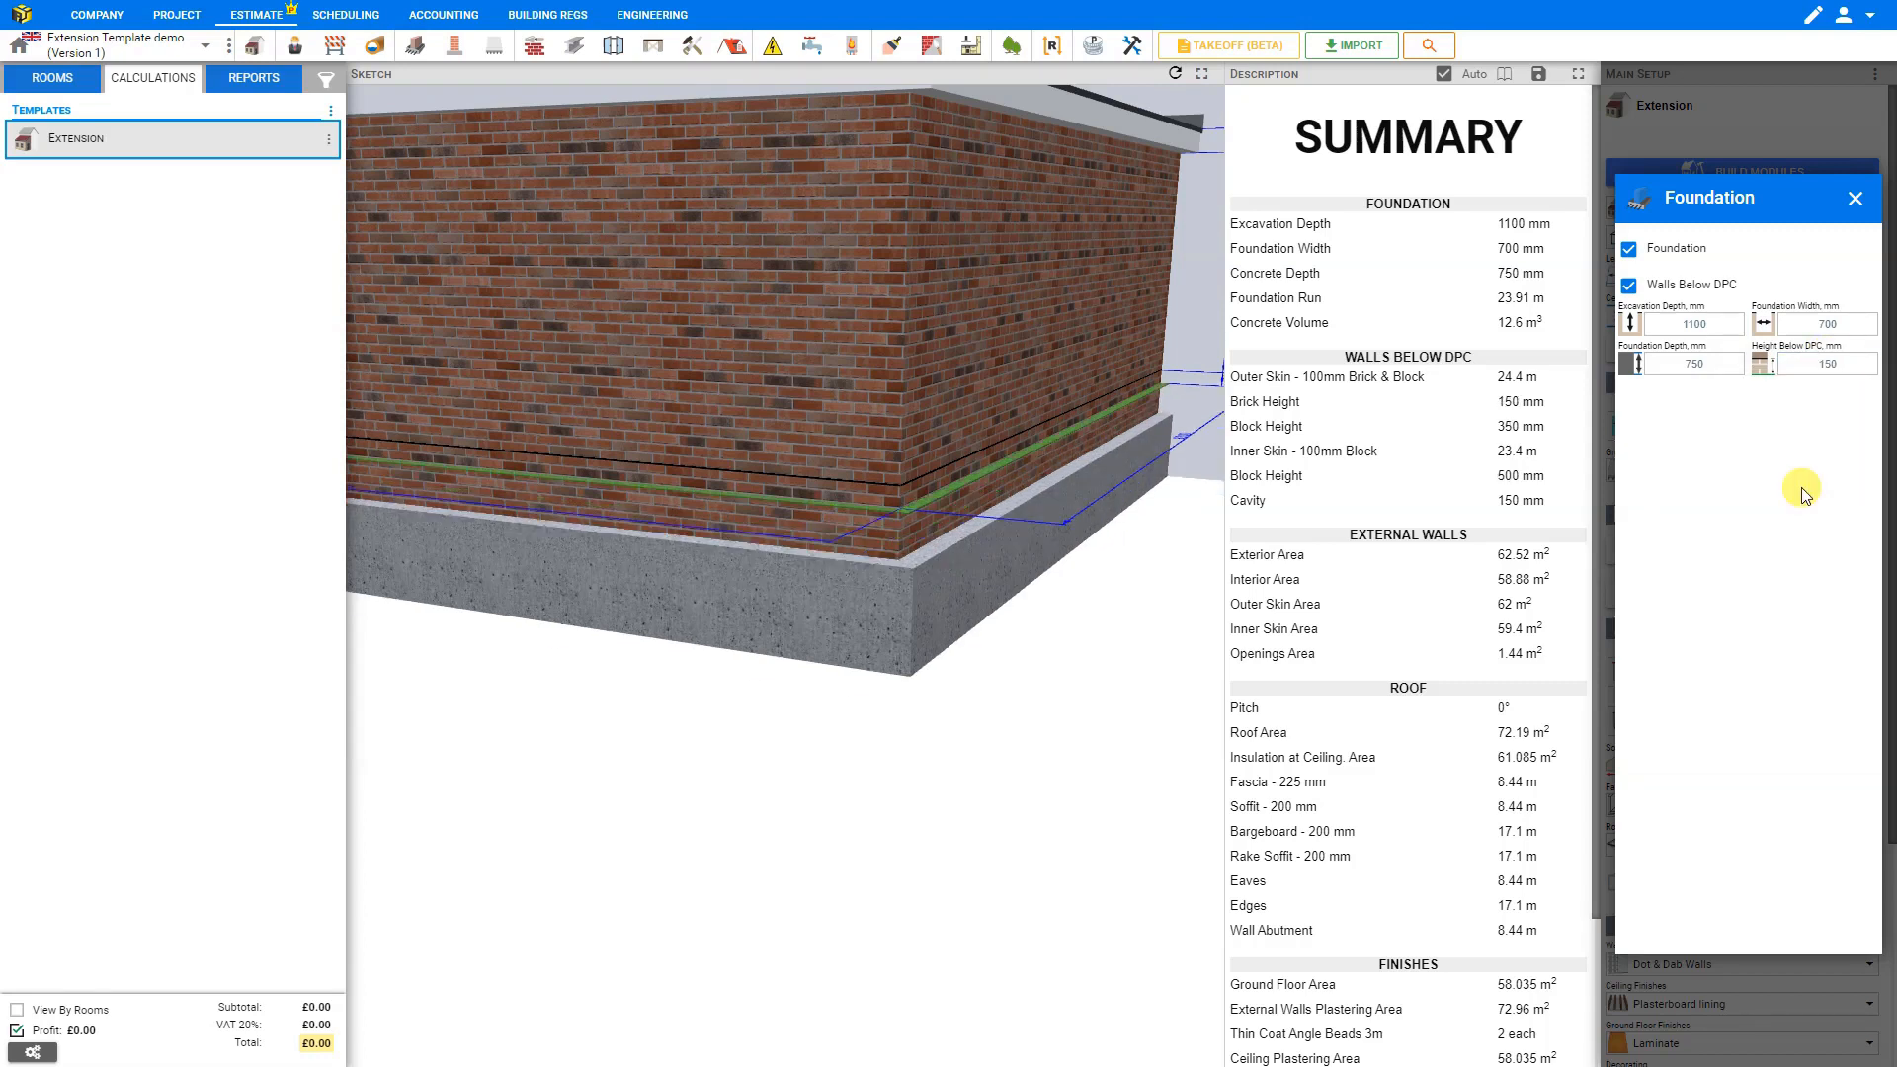
pyautogui.click(1855, 202)
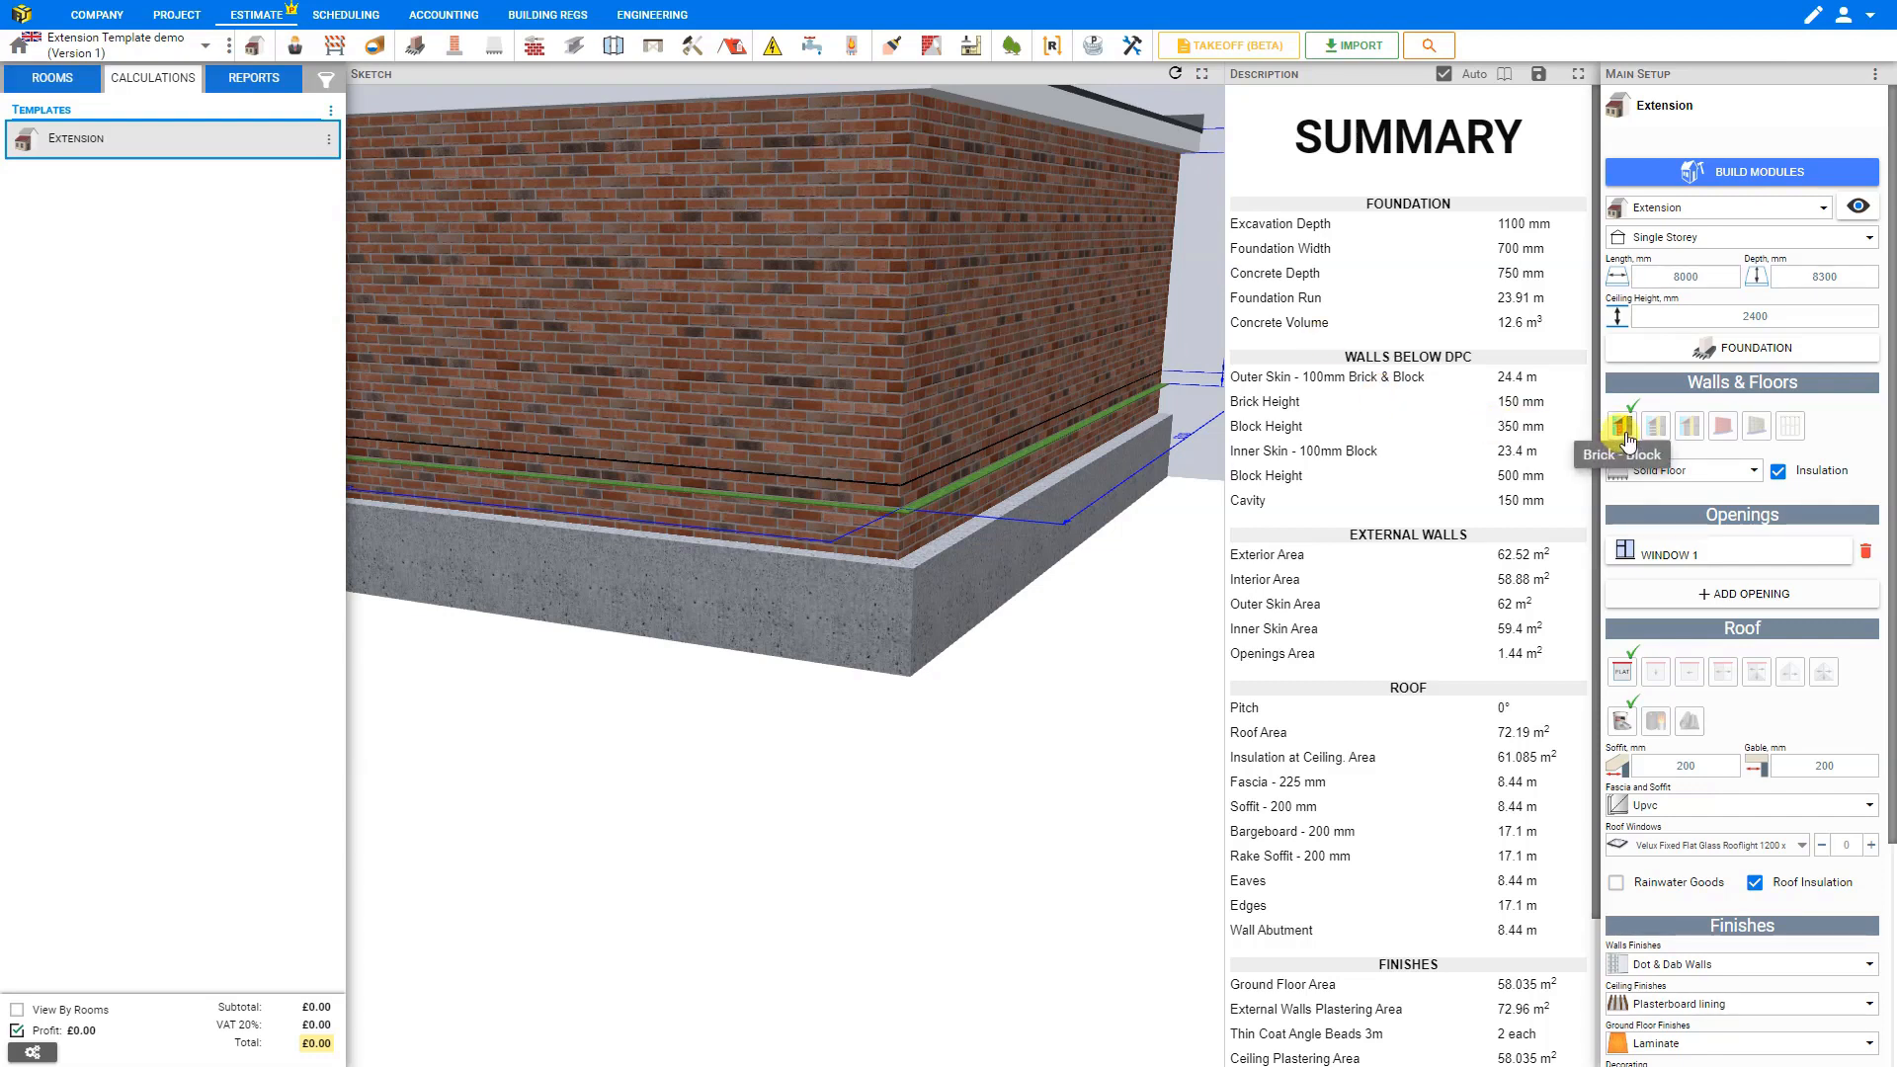
# Preview the stone-faced wall type on the extension and switch the walls to Block - Block
pyautogui.click(1656, 428)
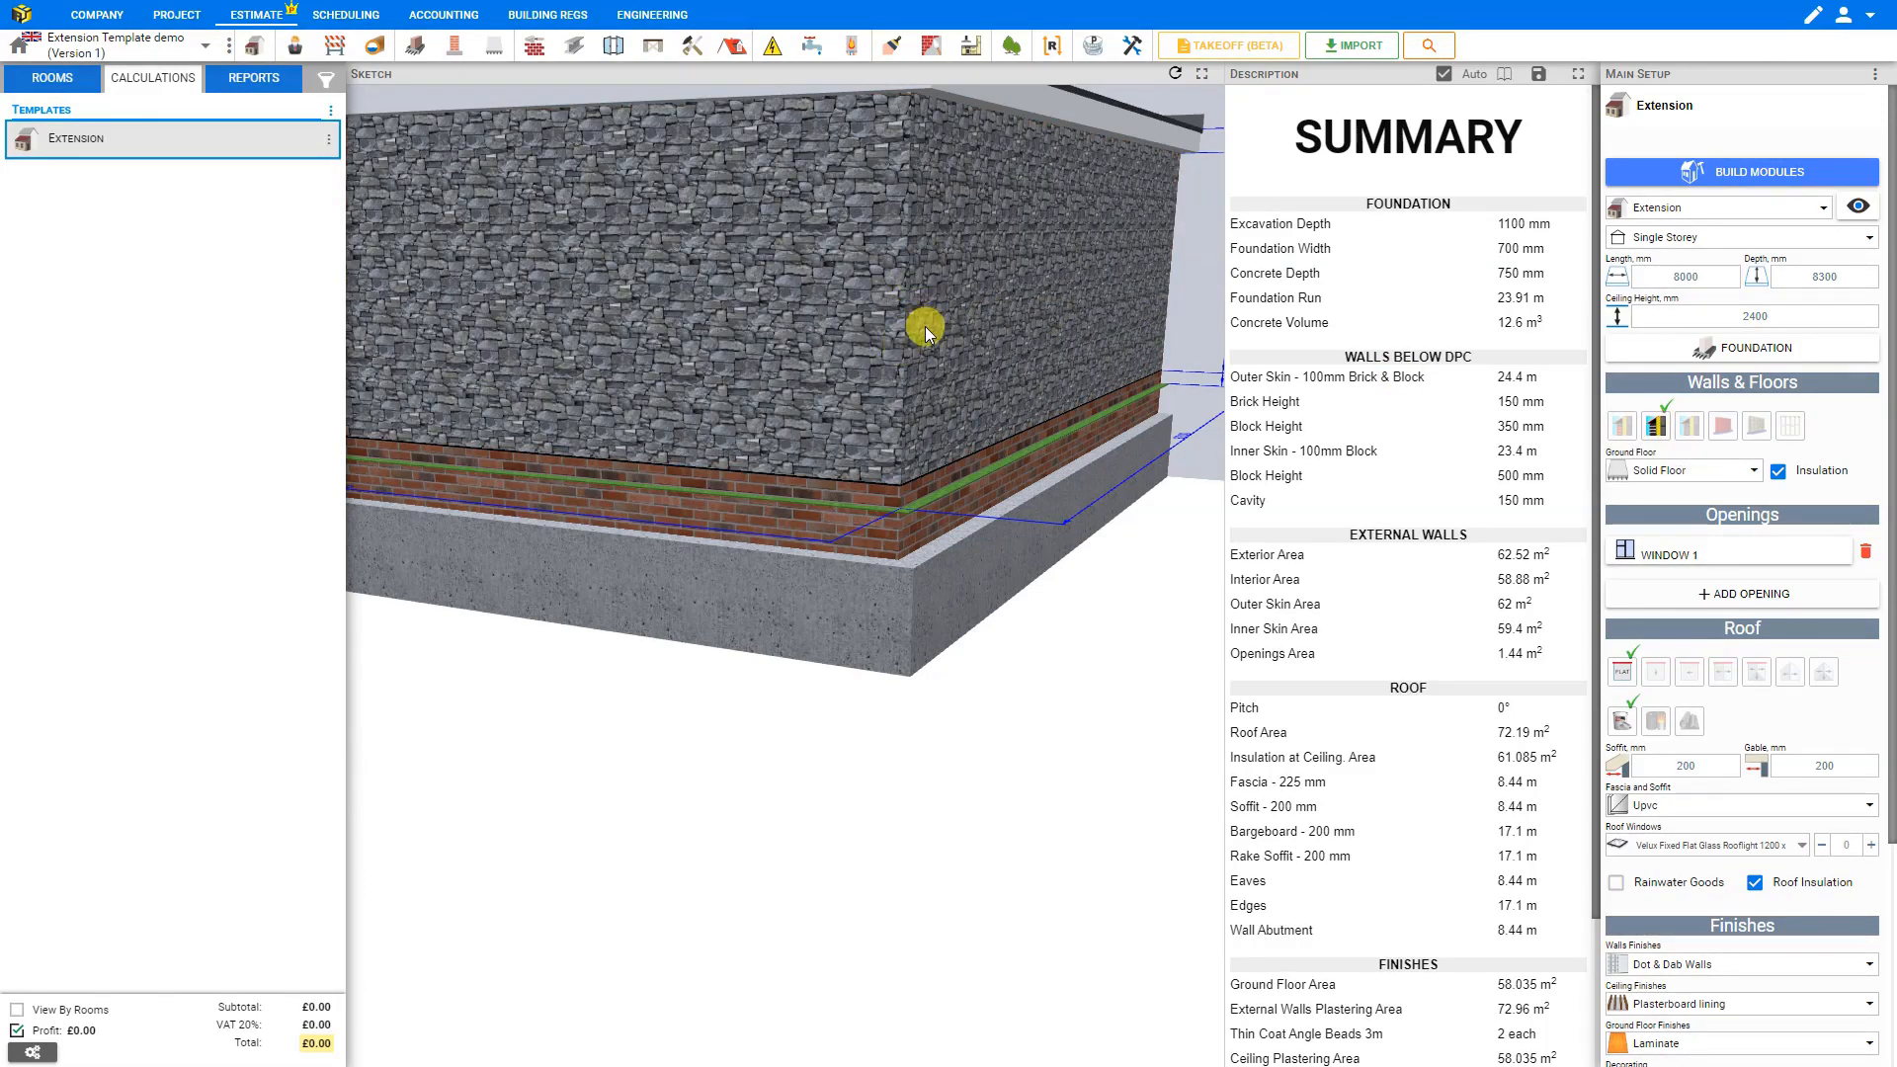
pyautogui.click(1691, 428)
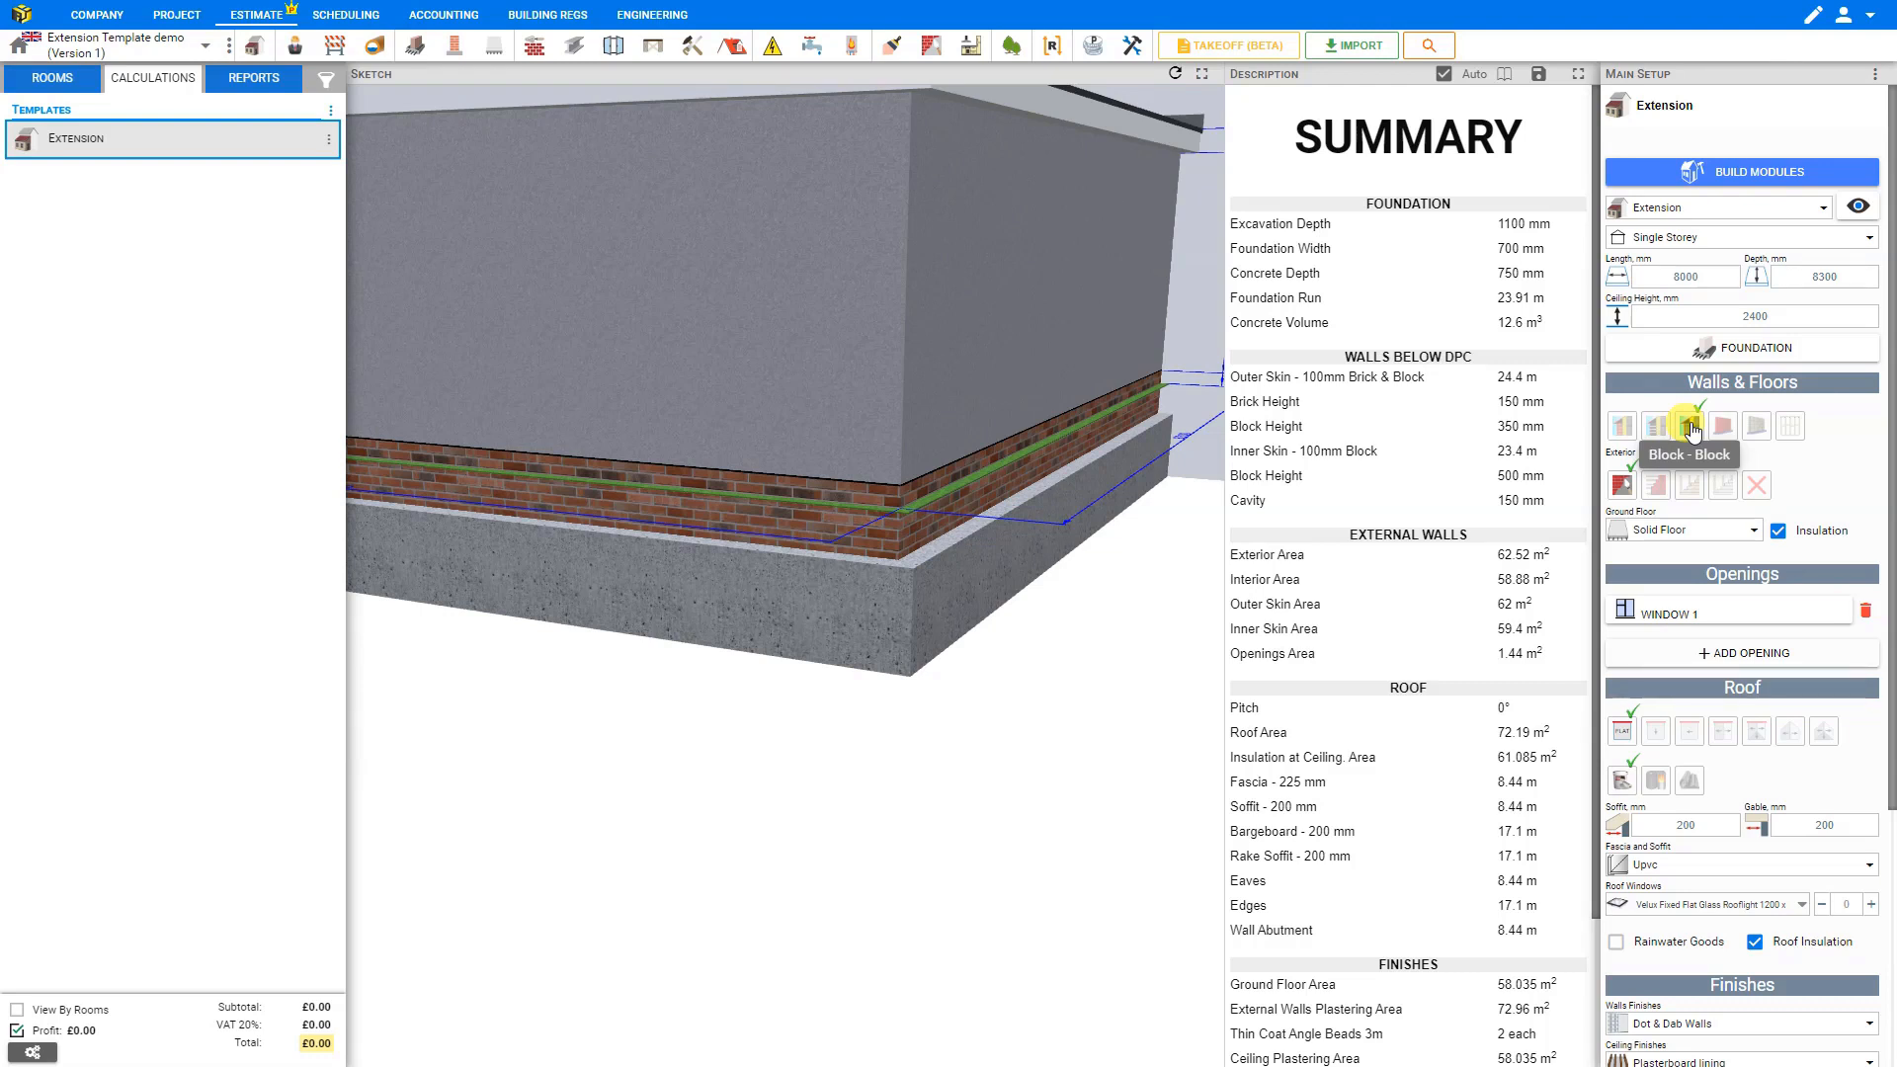
# Try tile, timber and cement board cladding on the Block - Block walls, and set their exterior finish to None
pyautogui.click(1655, 494)
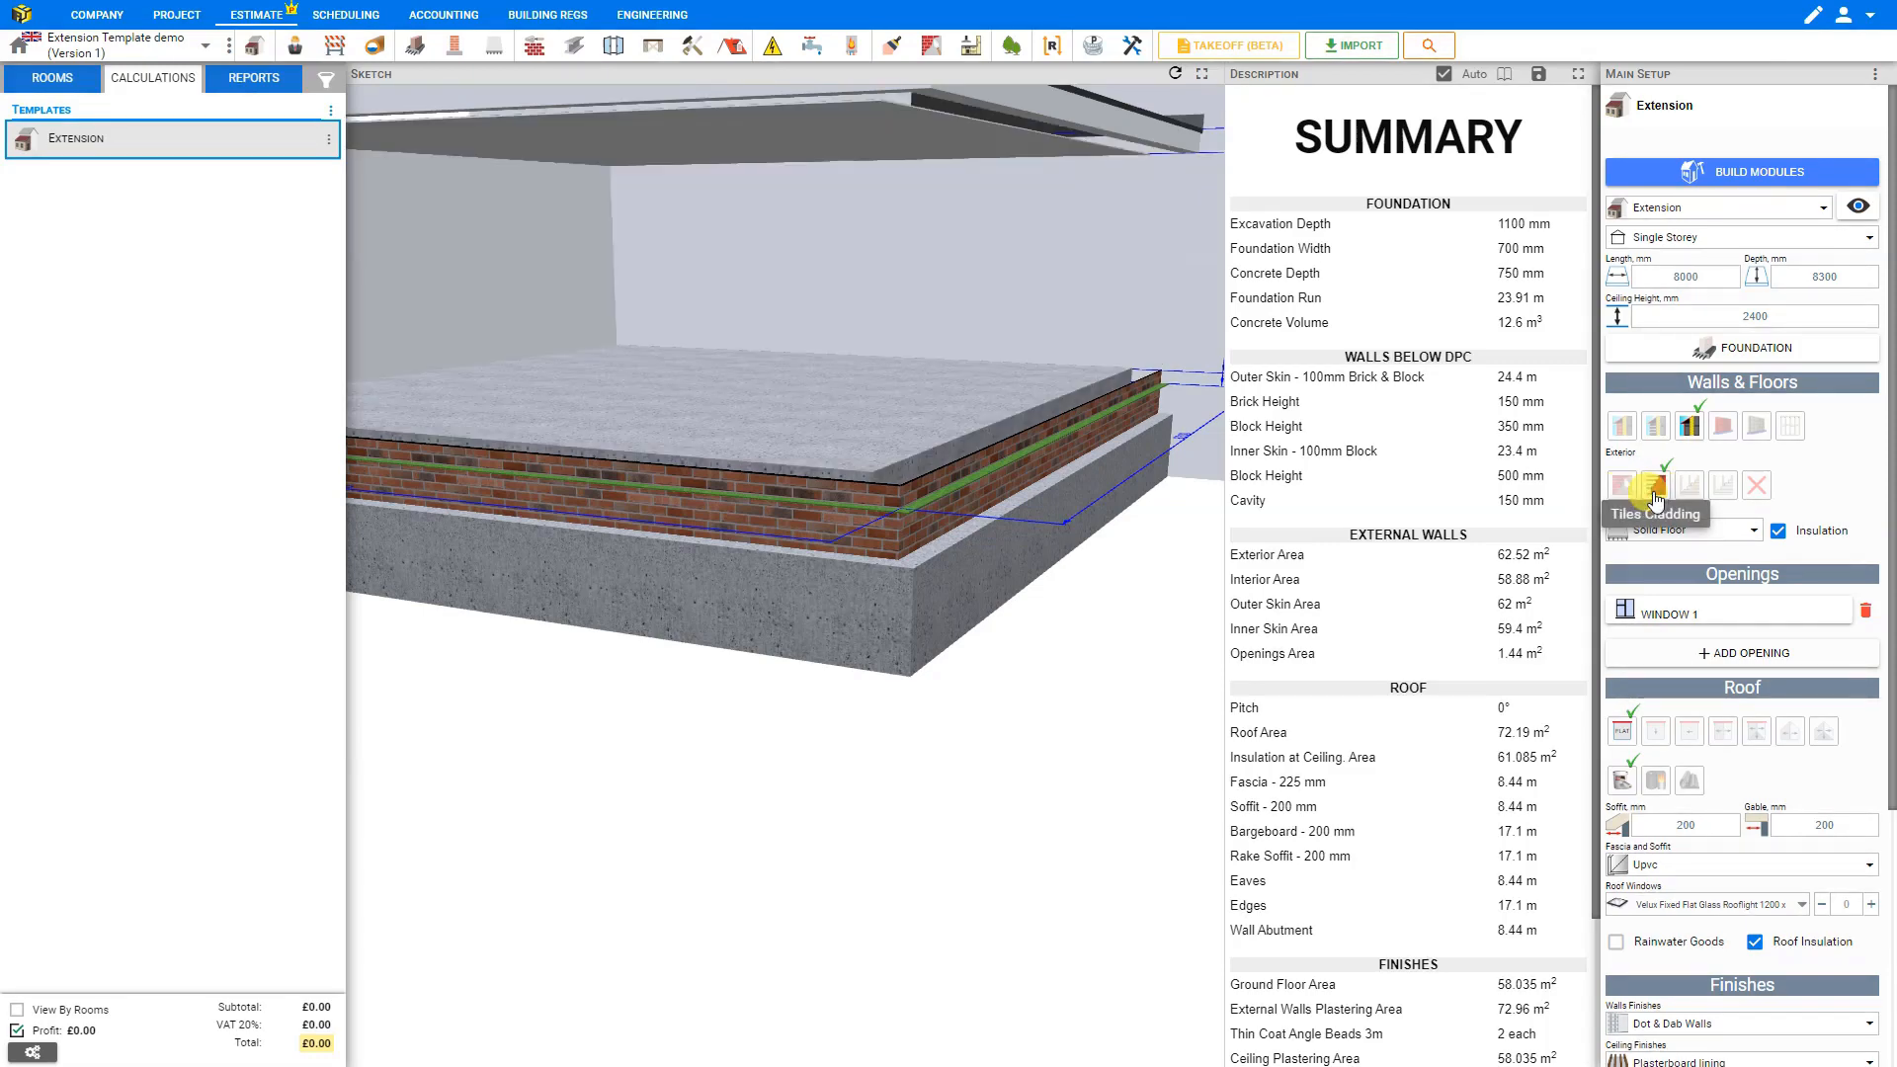
pyautogui.click(1688, 489)
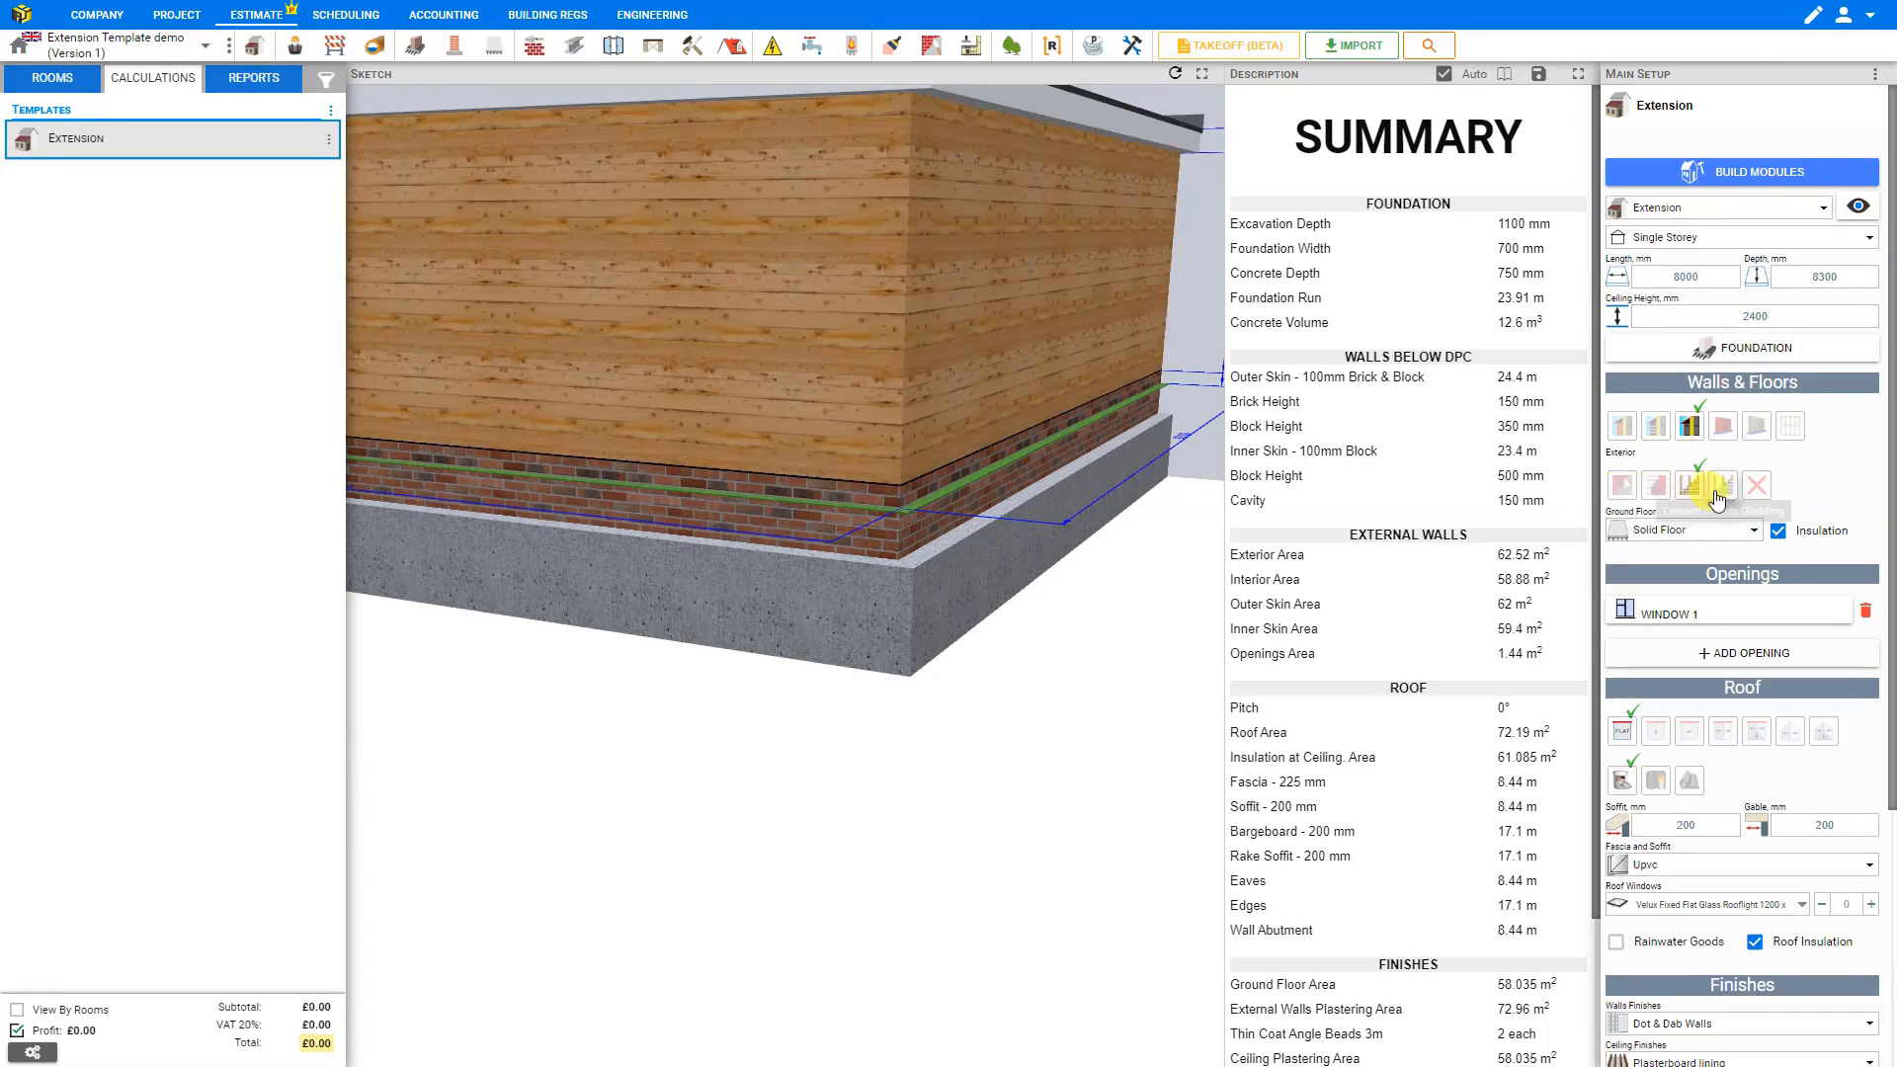
pyautogui.click(1721, 489)
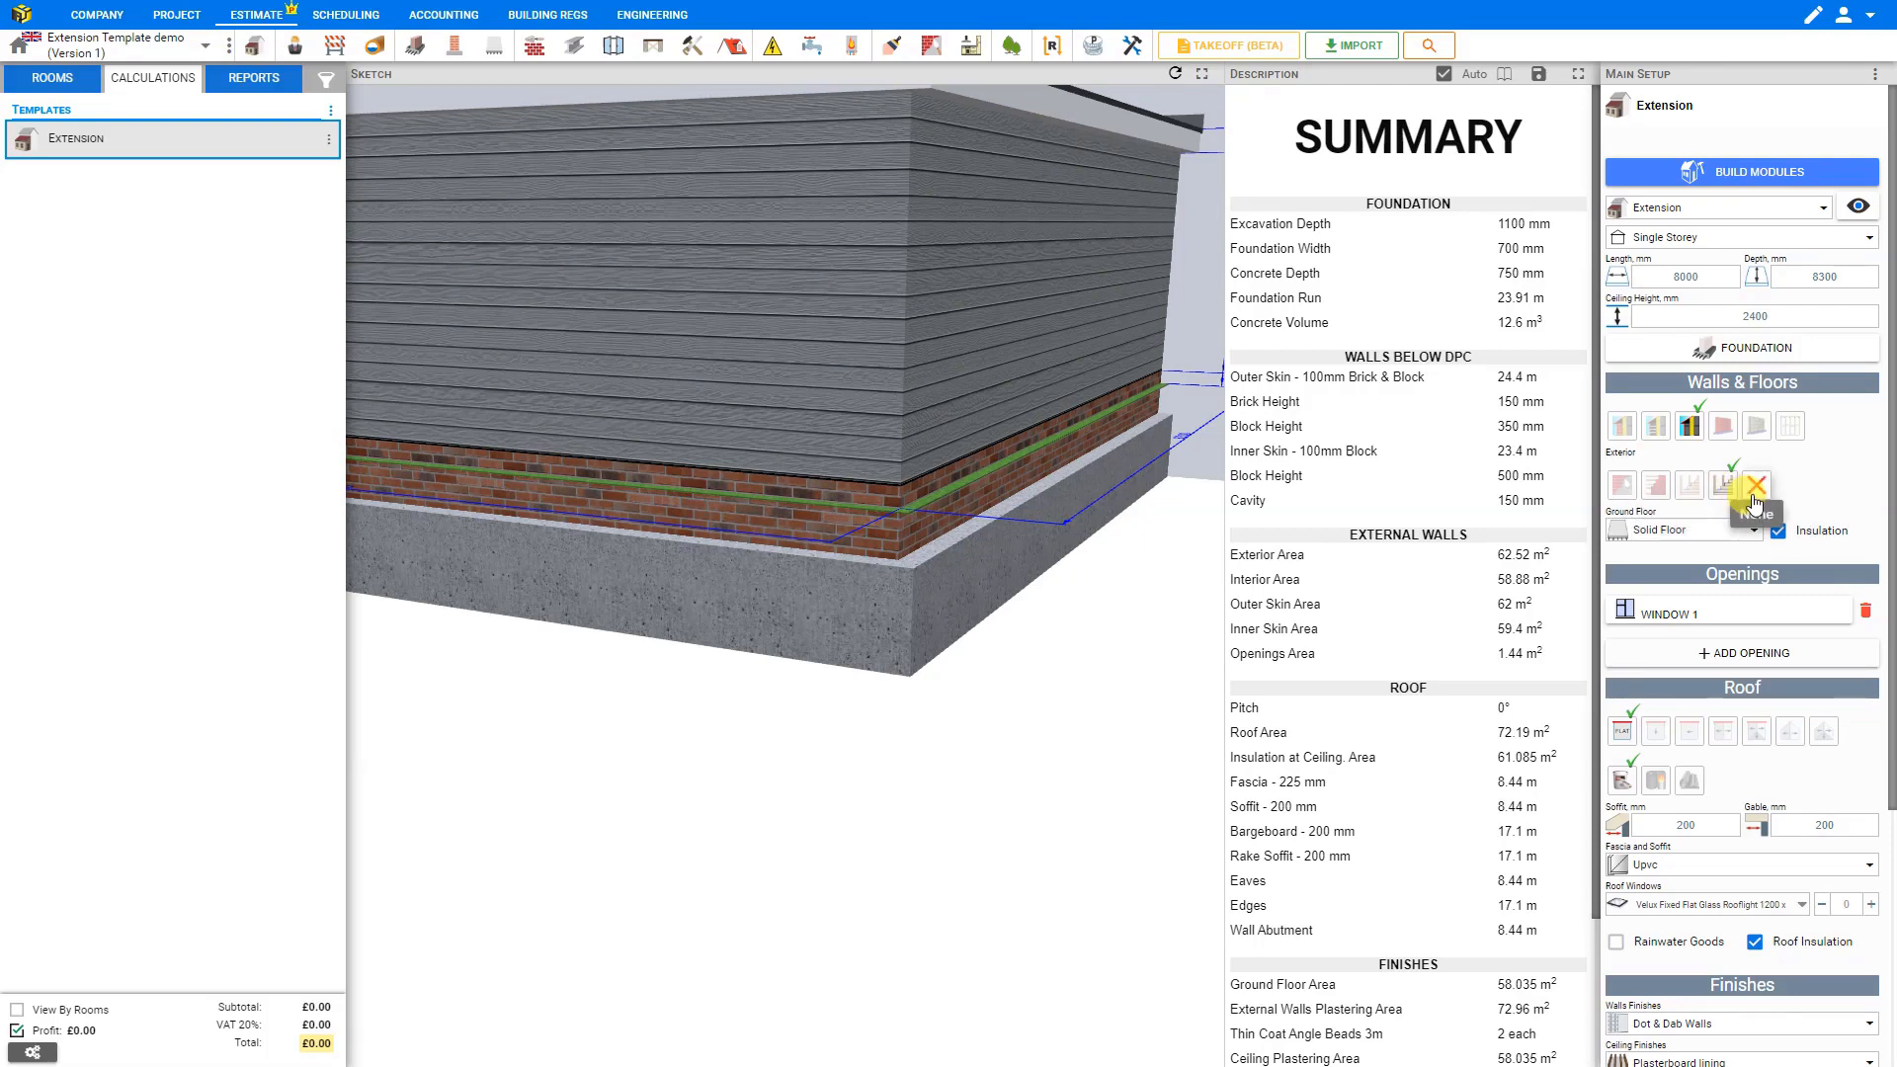
pyautogui.click(1755, 487)
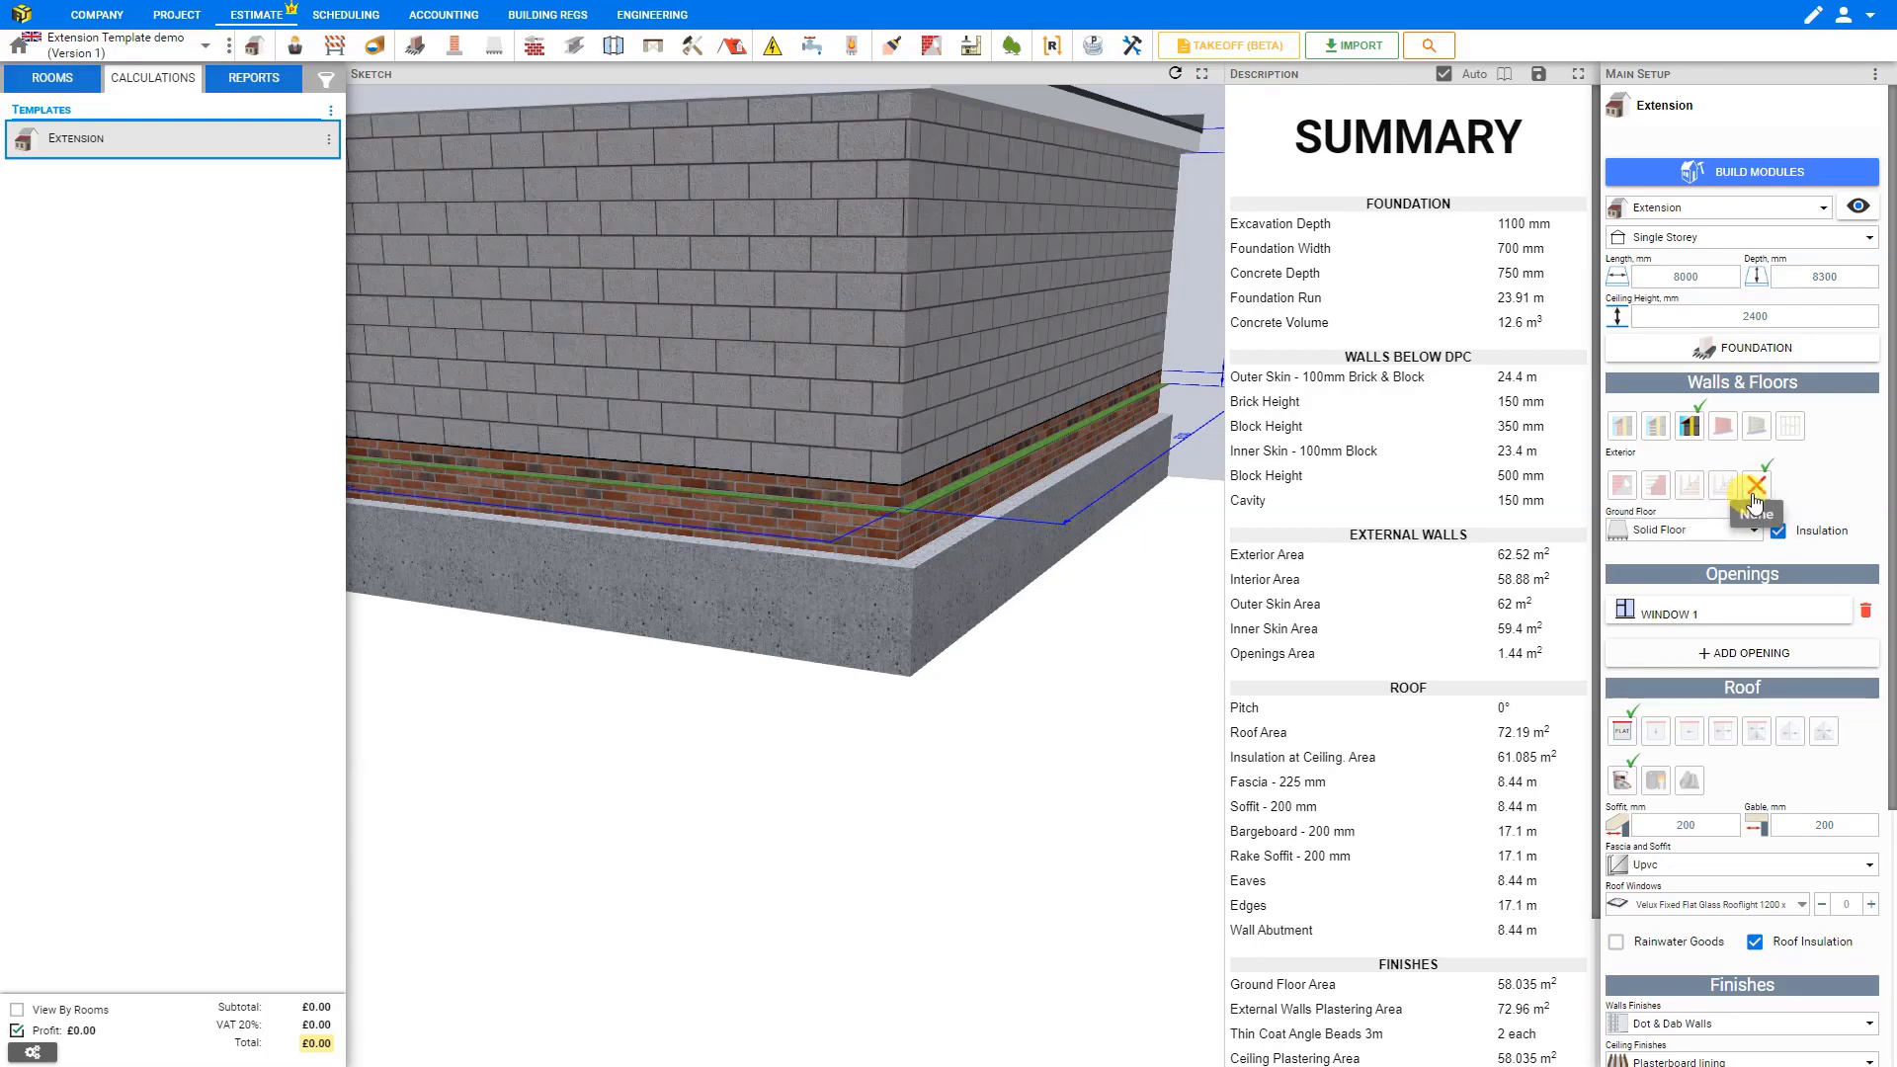
# Try solid brick walls, going through the wall thicknesses from one brick to One and Half Brick - 327mm and Two Bricks - 440mm
pyautogui.click(1724, 435)
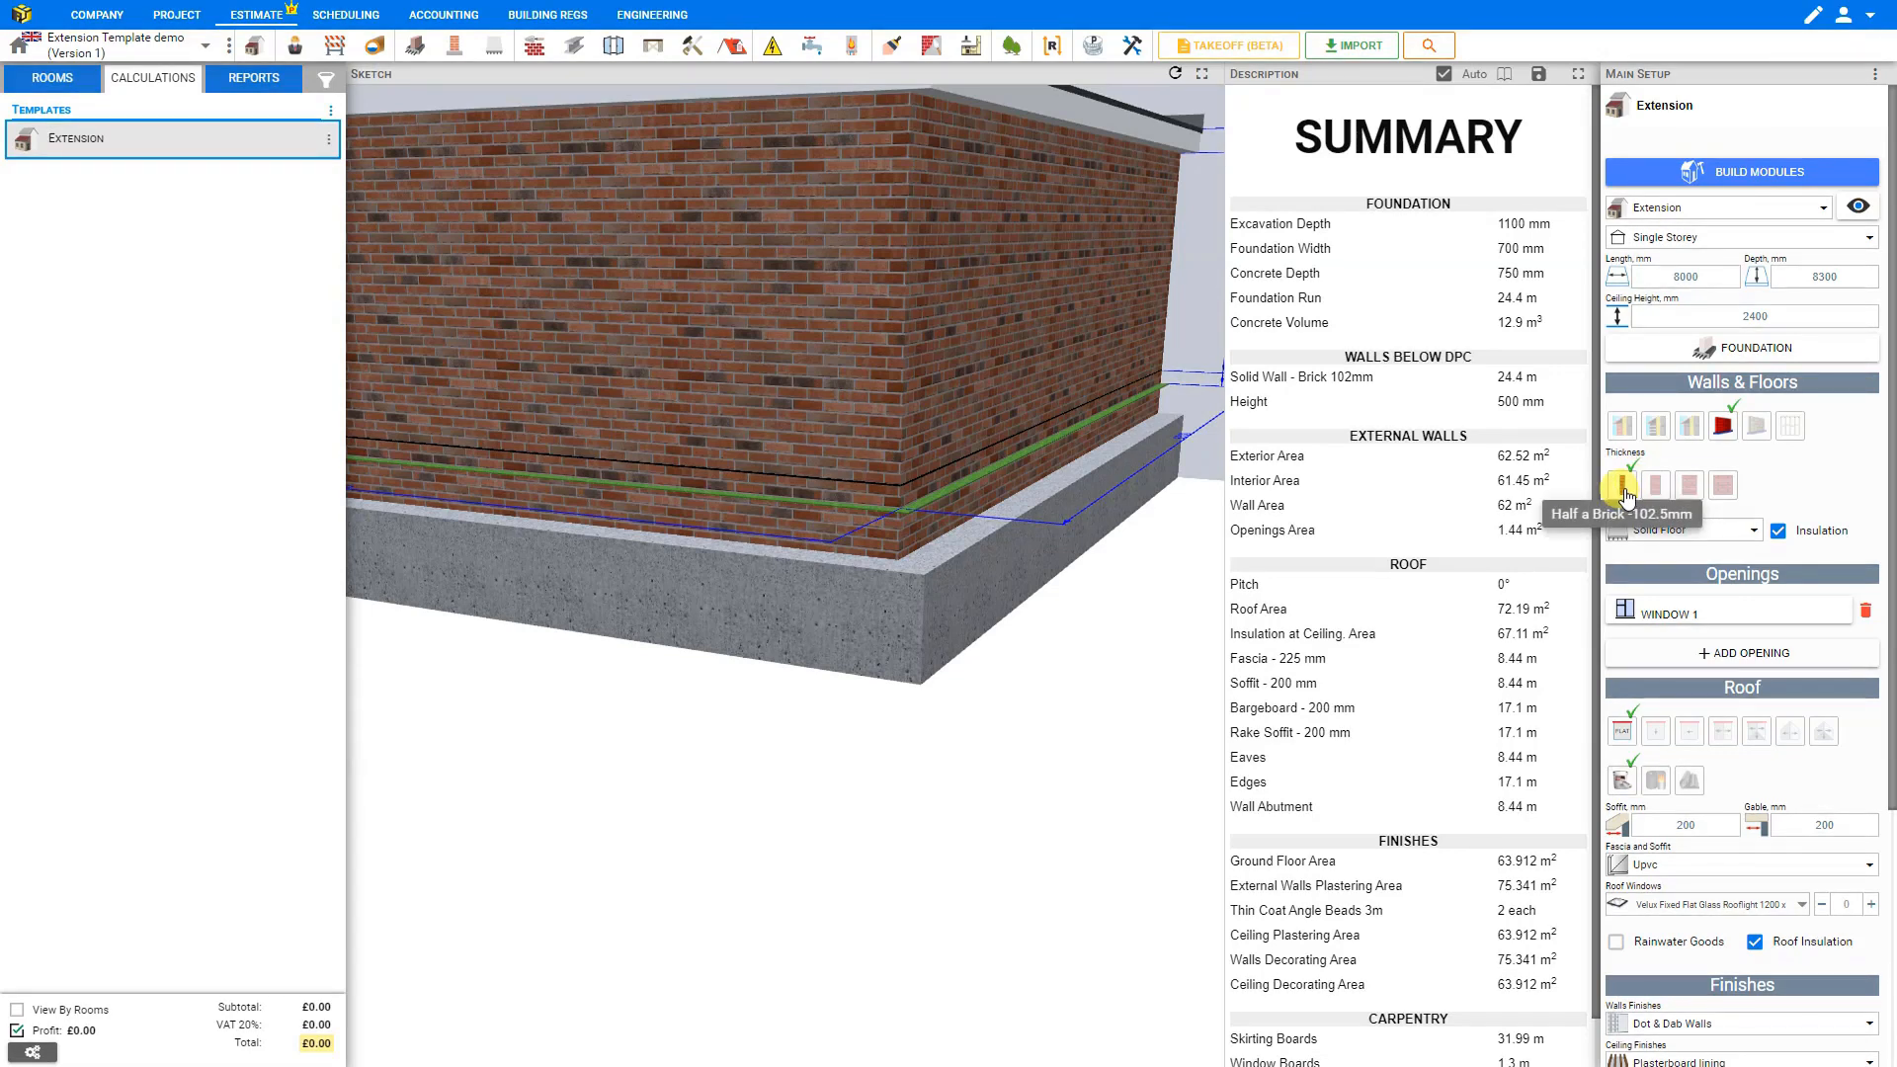
pyautogui.click(1655, 485)
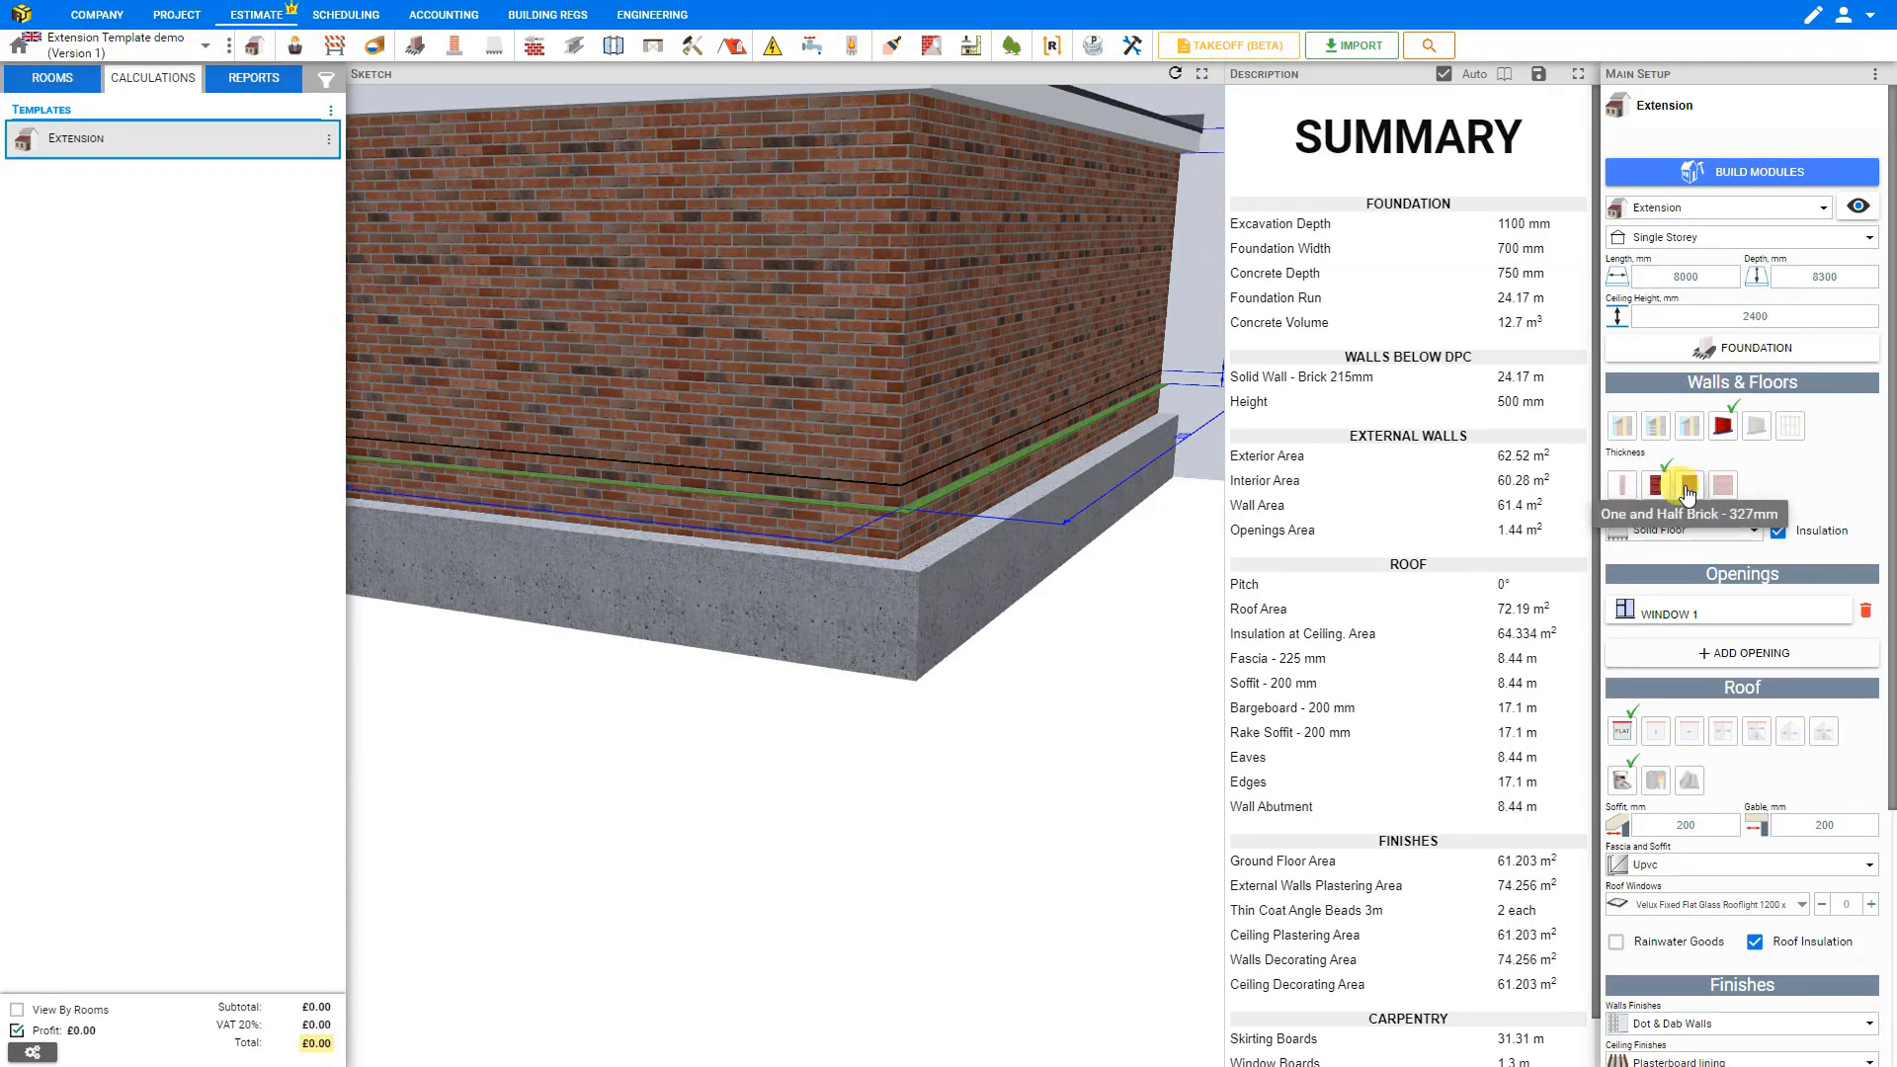
pyautogui.click(1688, 486)
pyautogui.click(1721, 486)
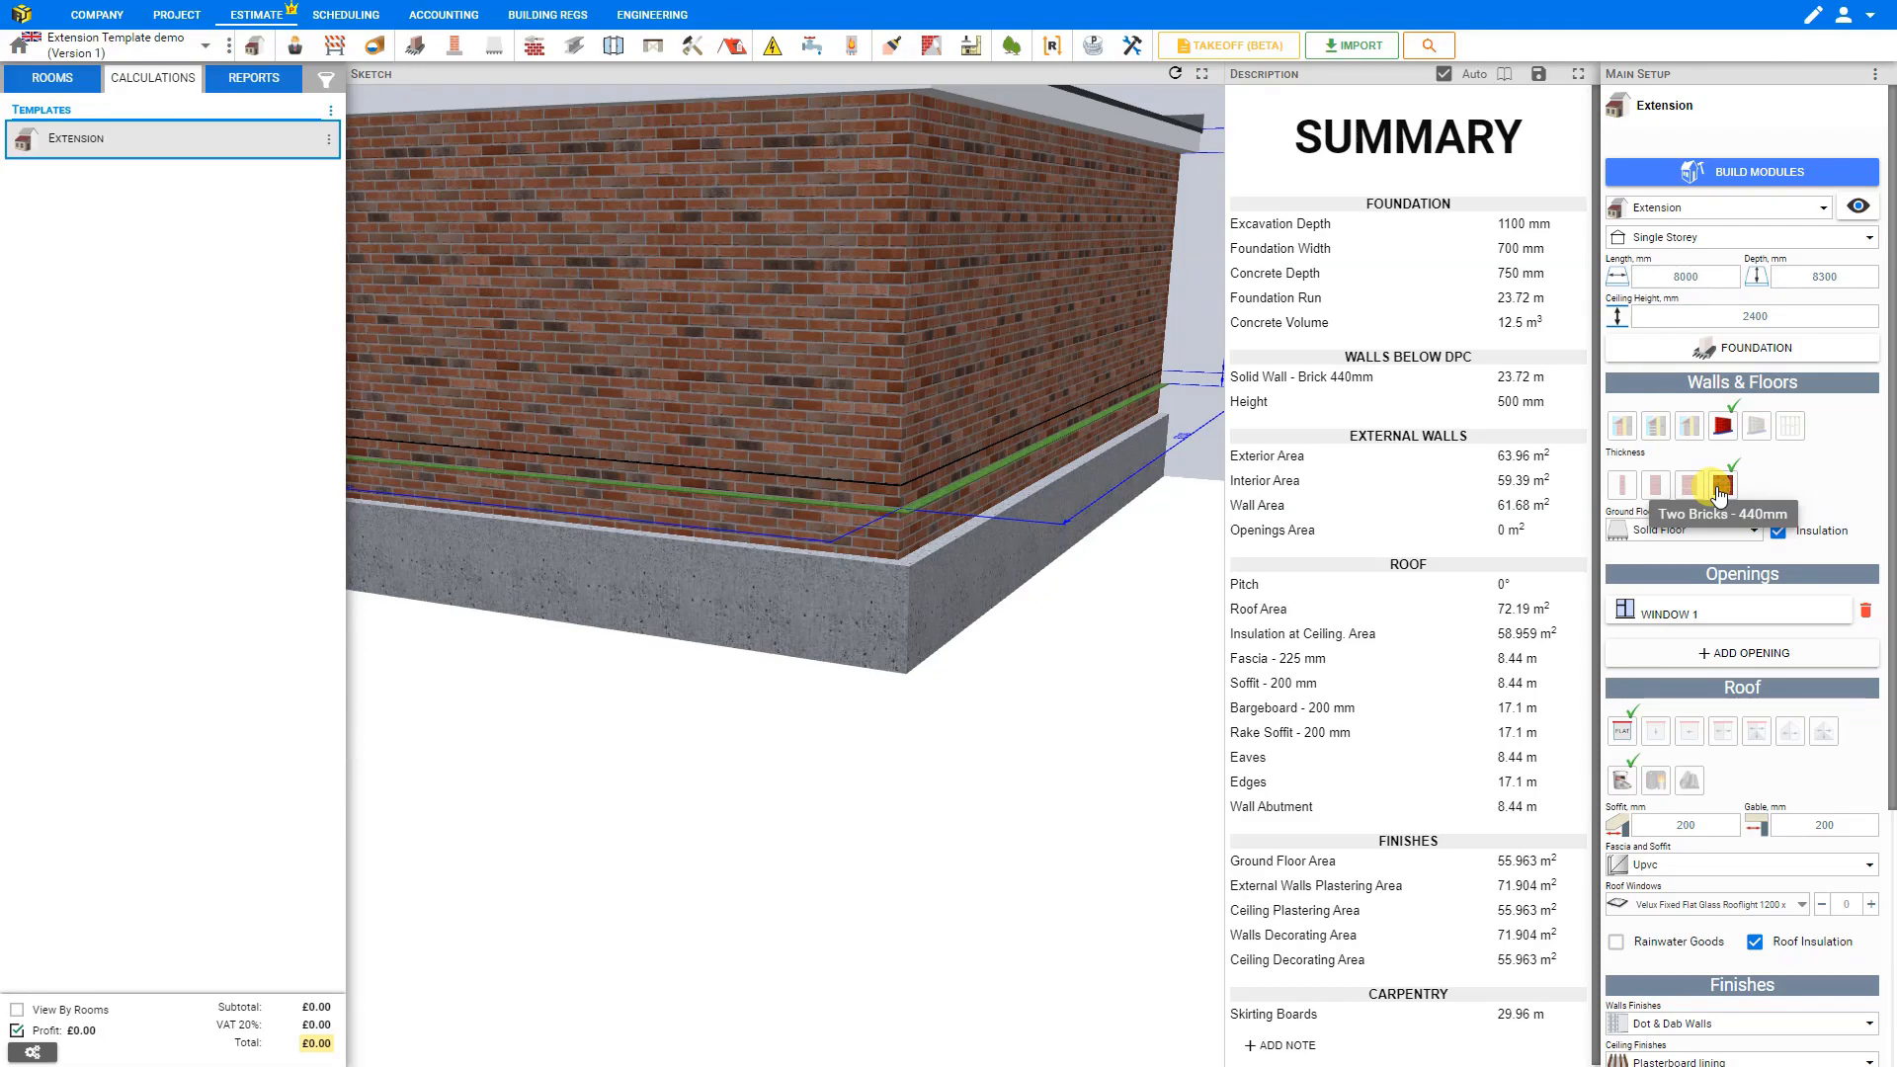
# Try solid block walls with tile, timber and cement board cladding and without cladding, in 140 mm and 215 mm thicknesses
pyautogui.click(1754, 426)
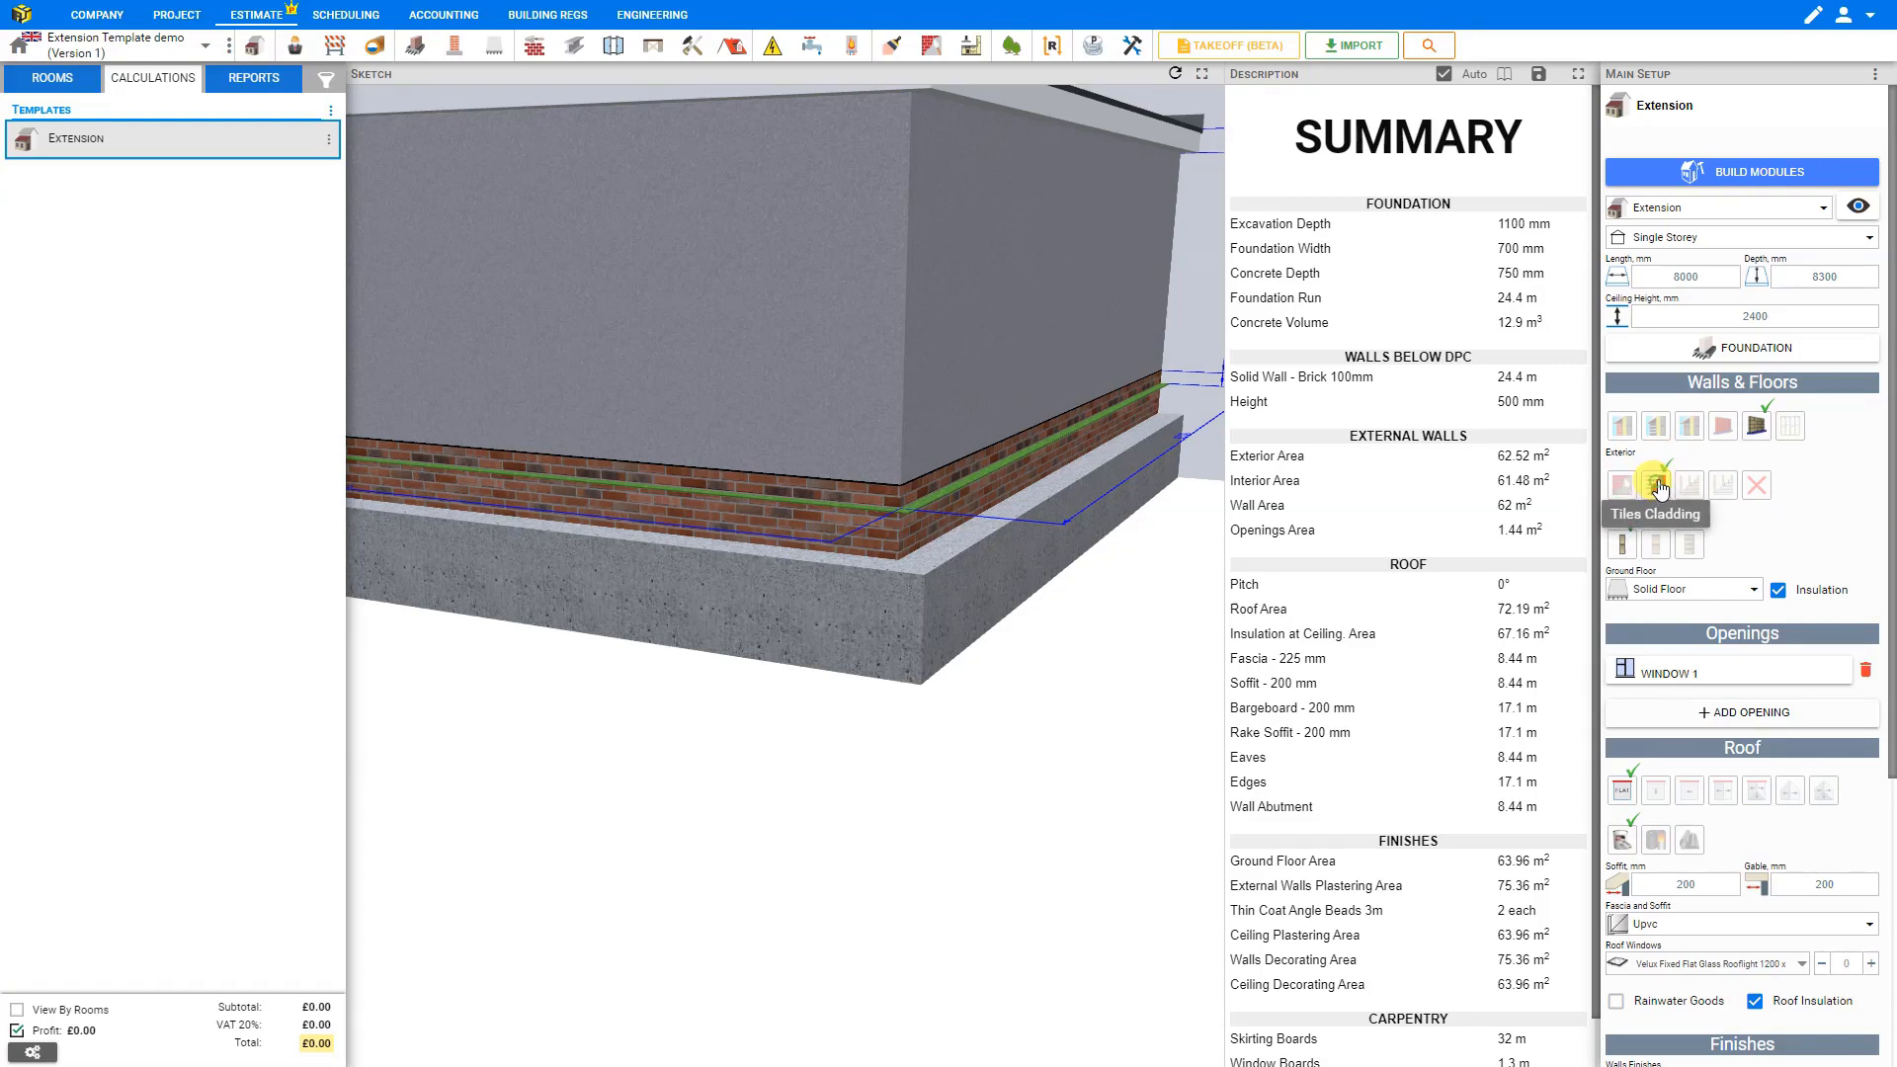
pyautogui.click(1658, 485)
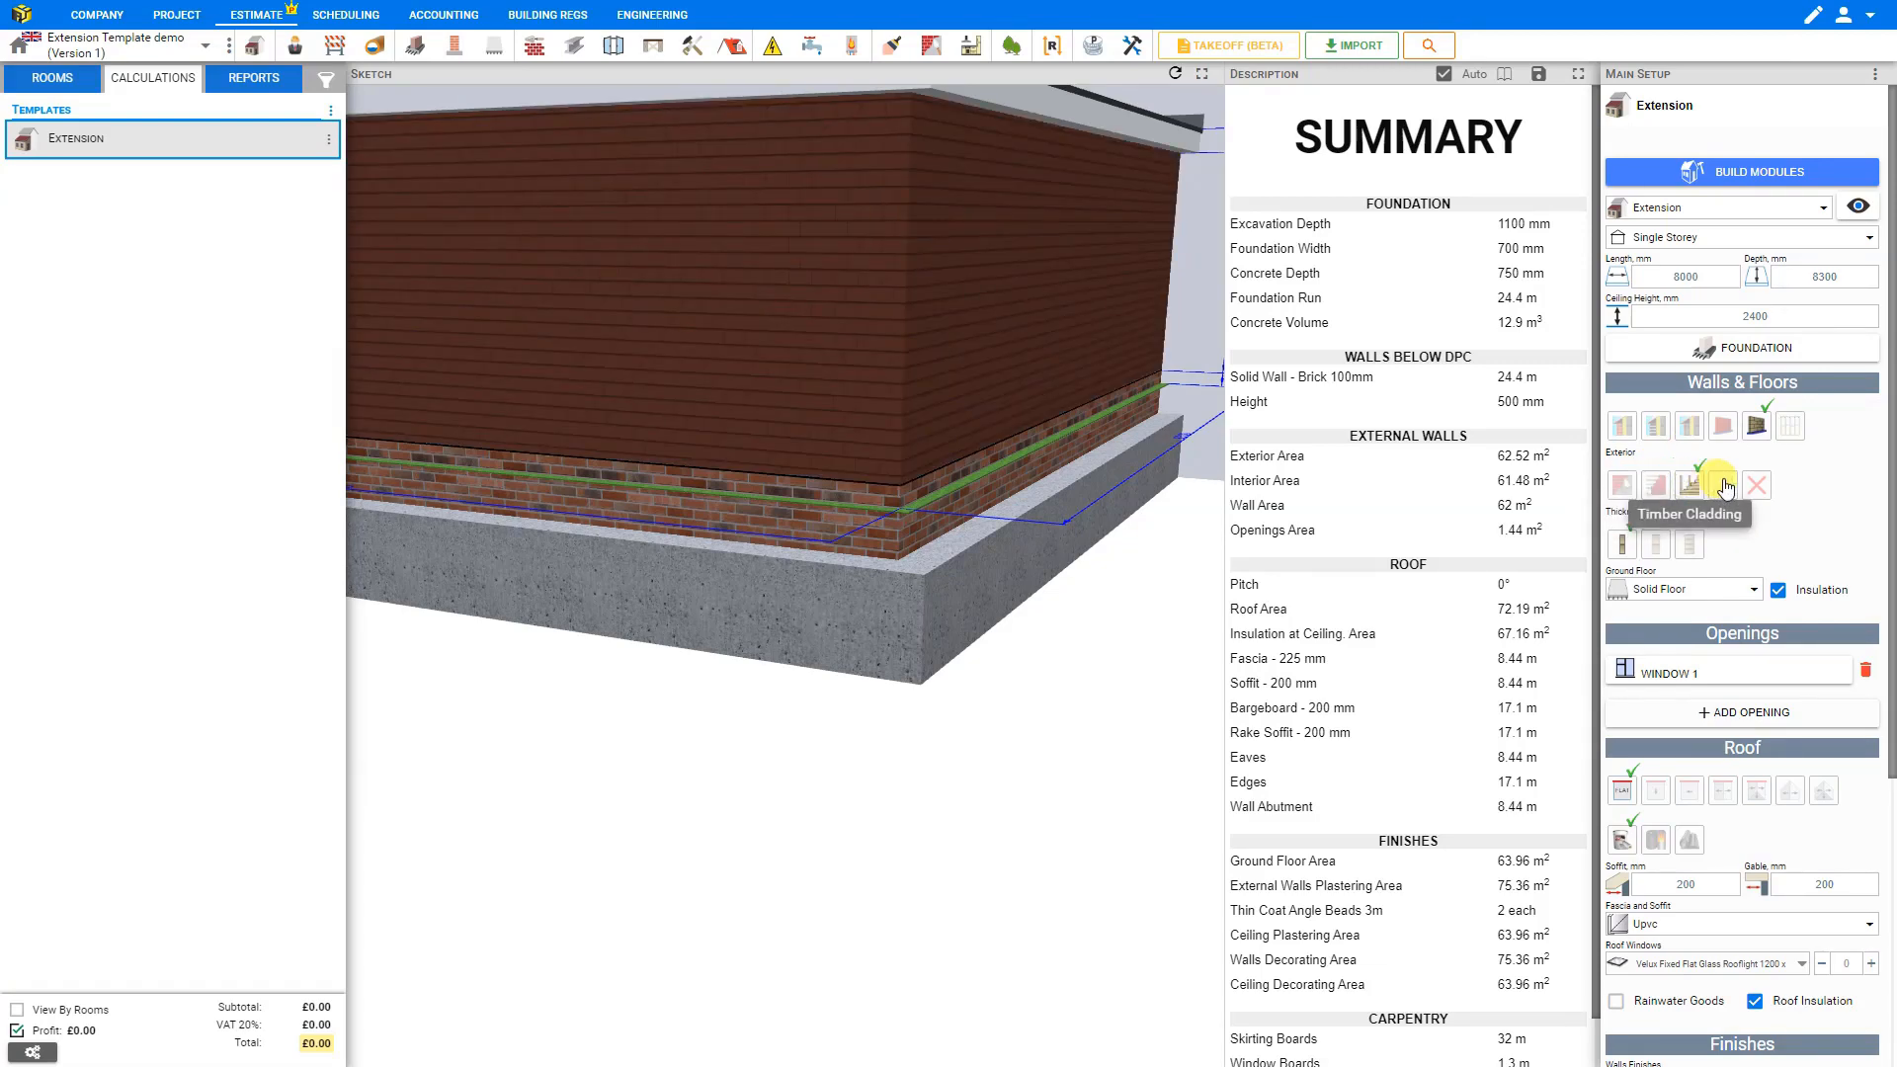
pyautogui.click(1692, 486)
pyautogui.click(1724, 486)
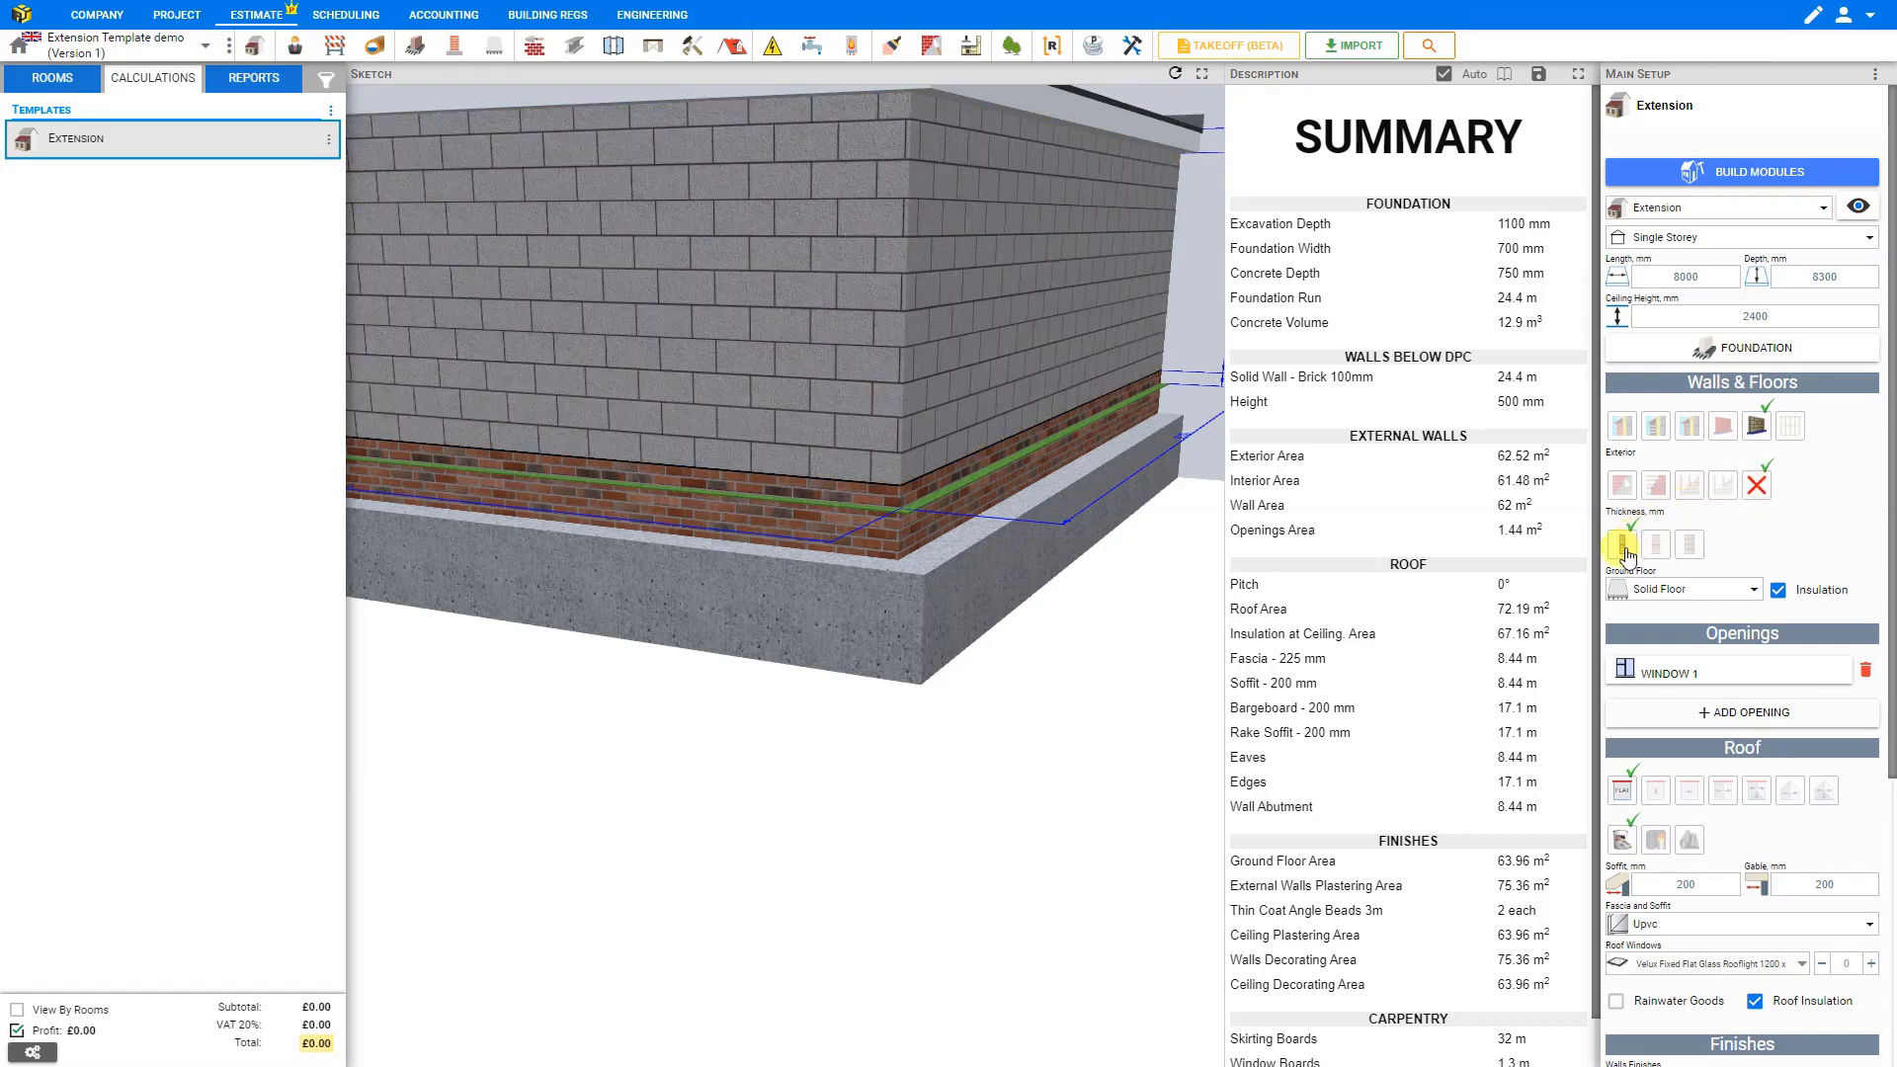
pyautogui.click(1657, 546)
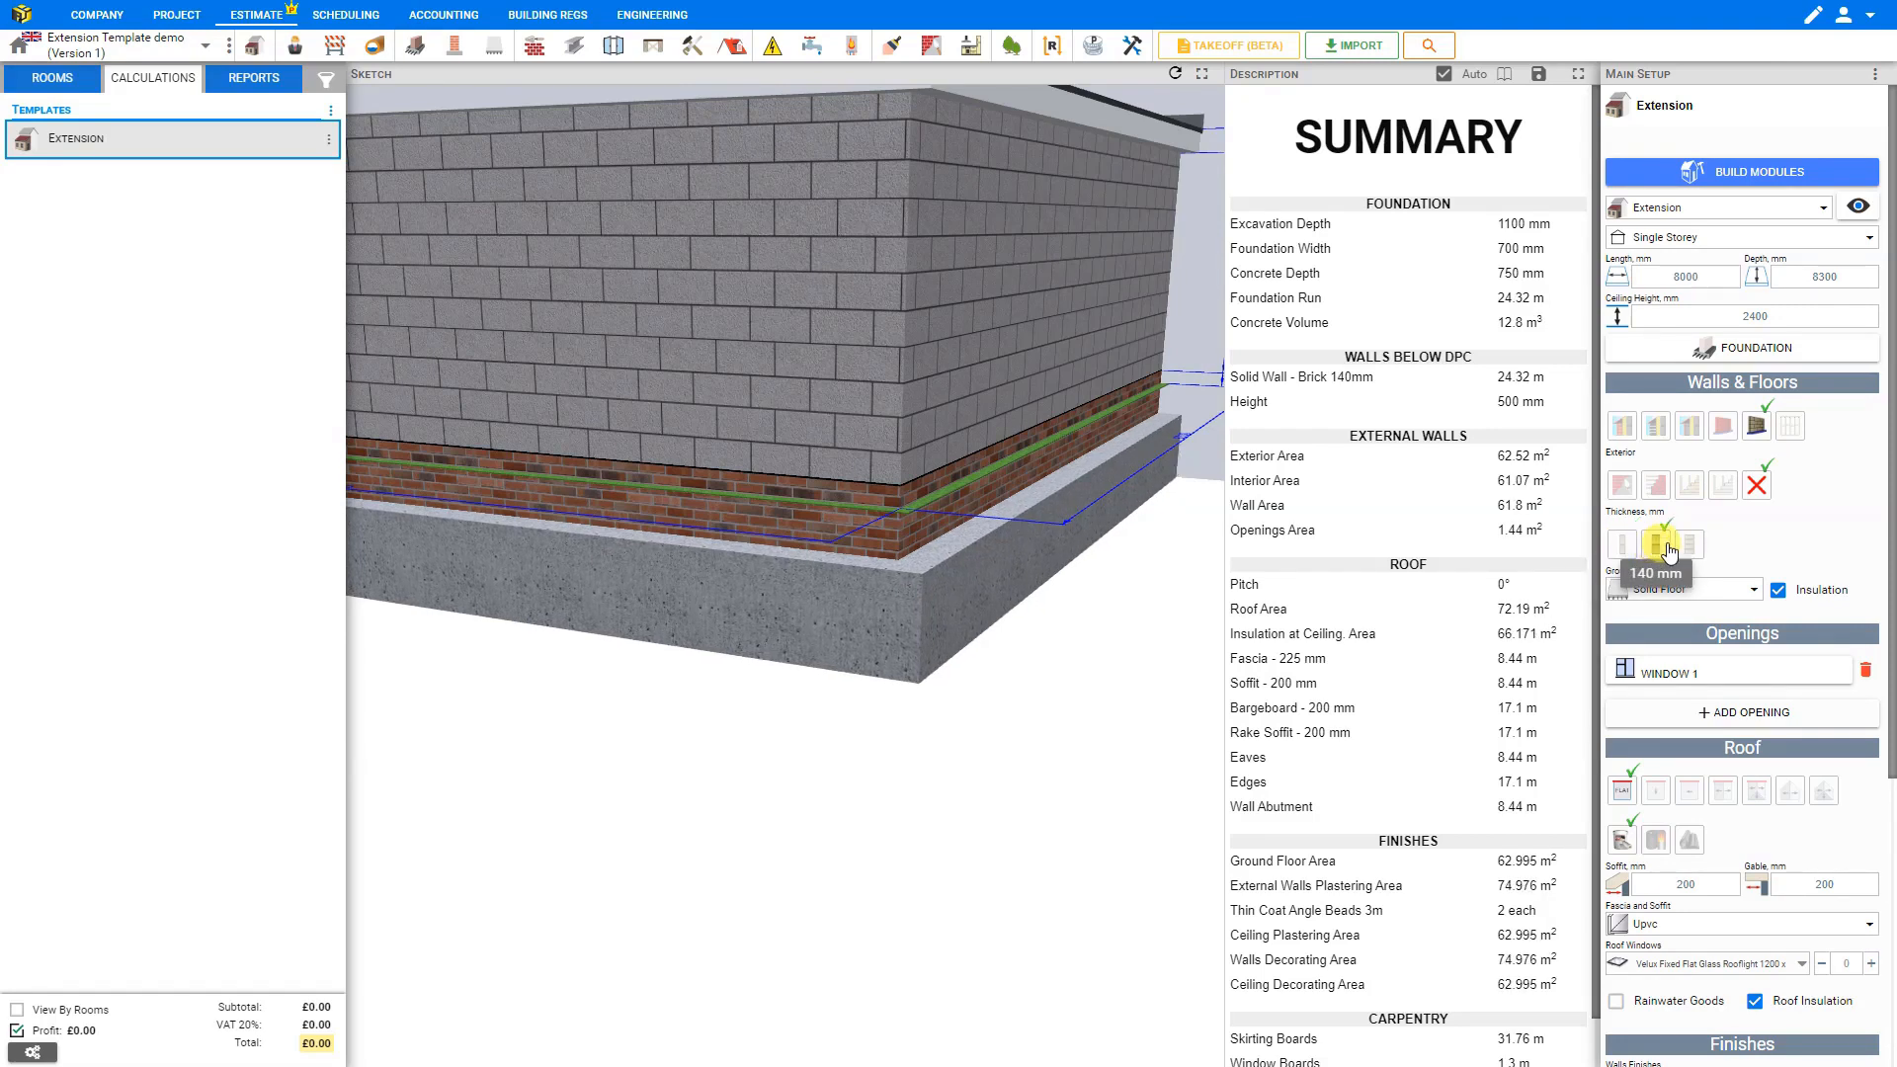
pyautogui.click(1686, 547)
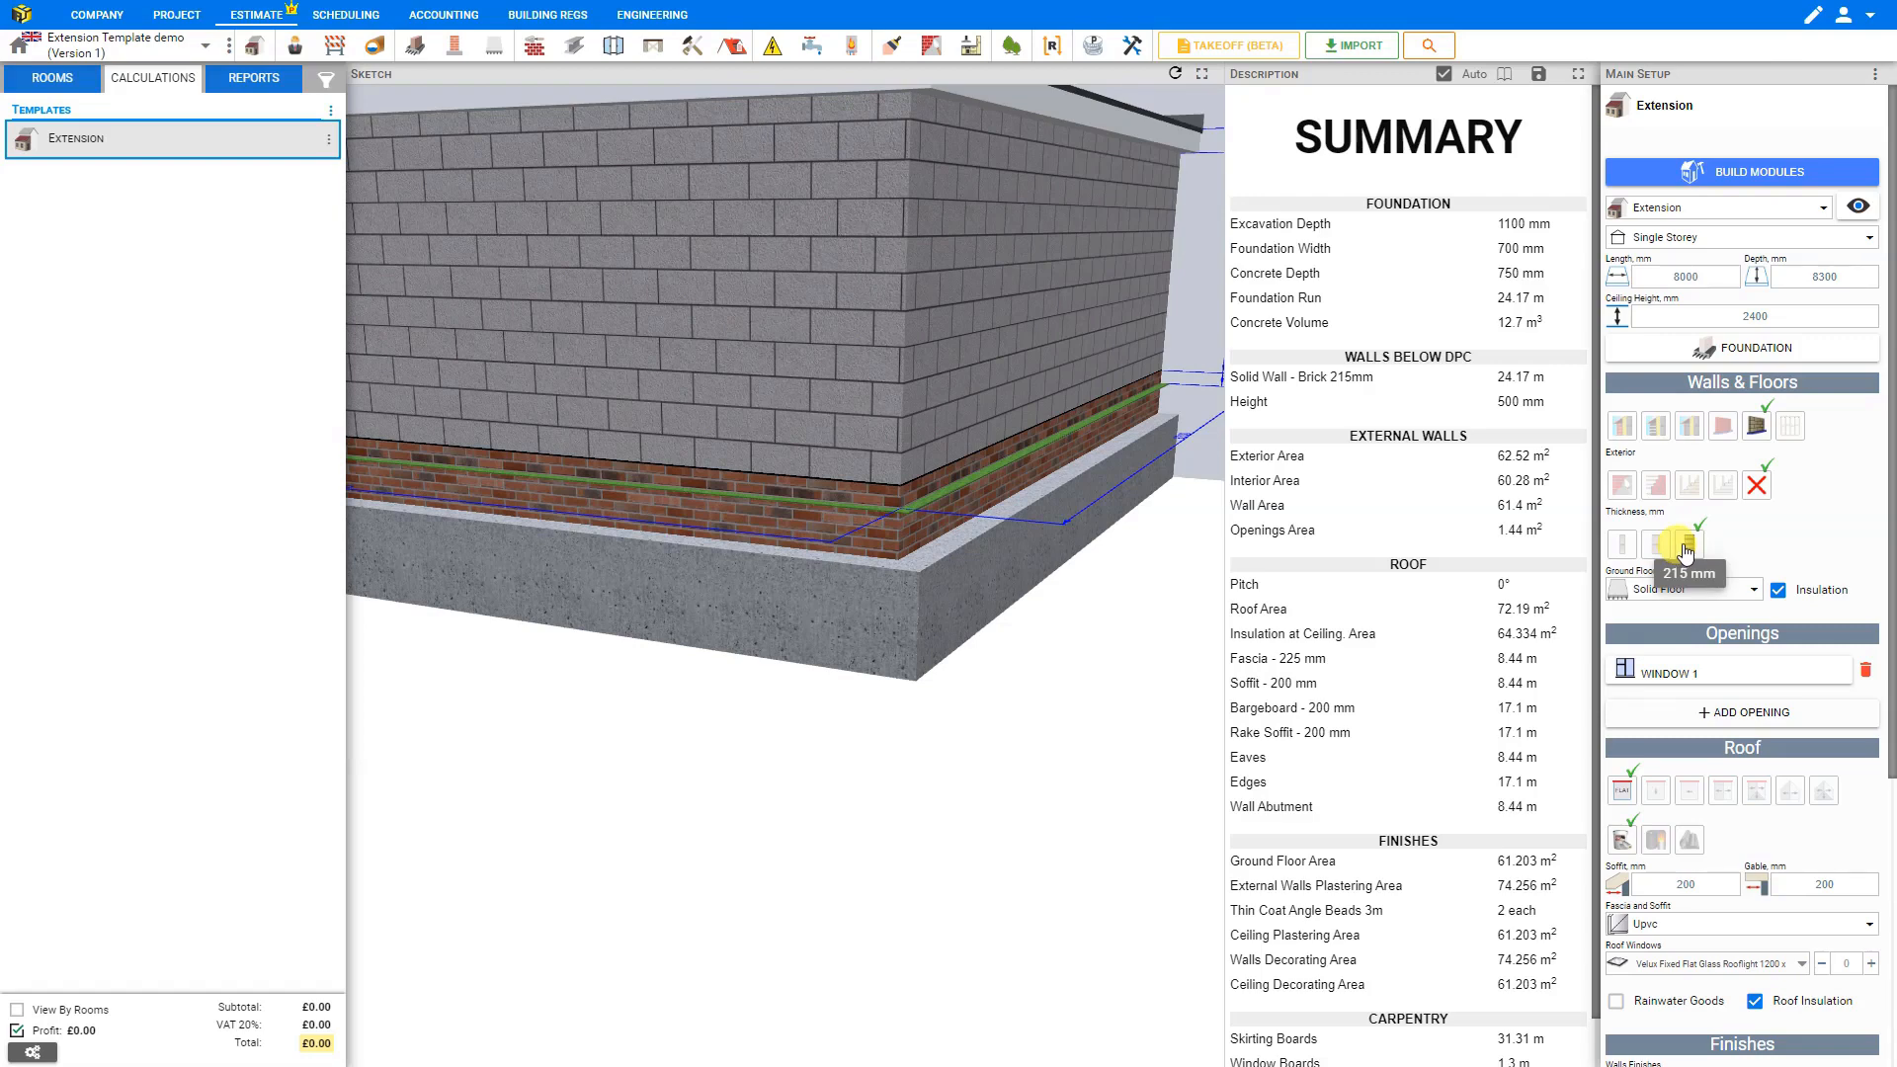
# Try Timber walls with rendered, tile, timber and cement board exteriors, and set the exterior to None
pyautogui.click(1789, 426)
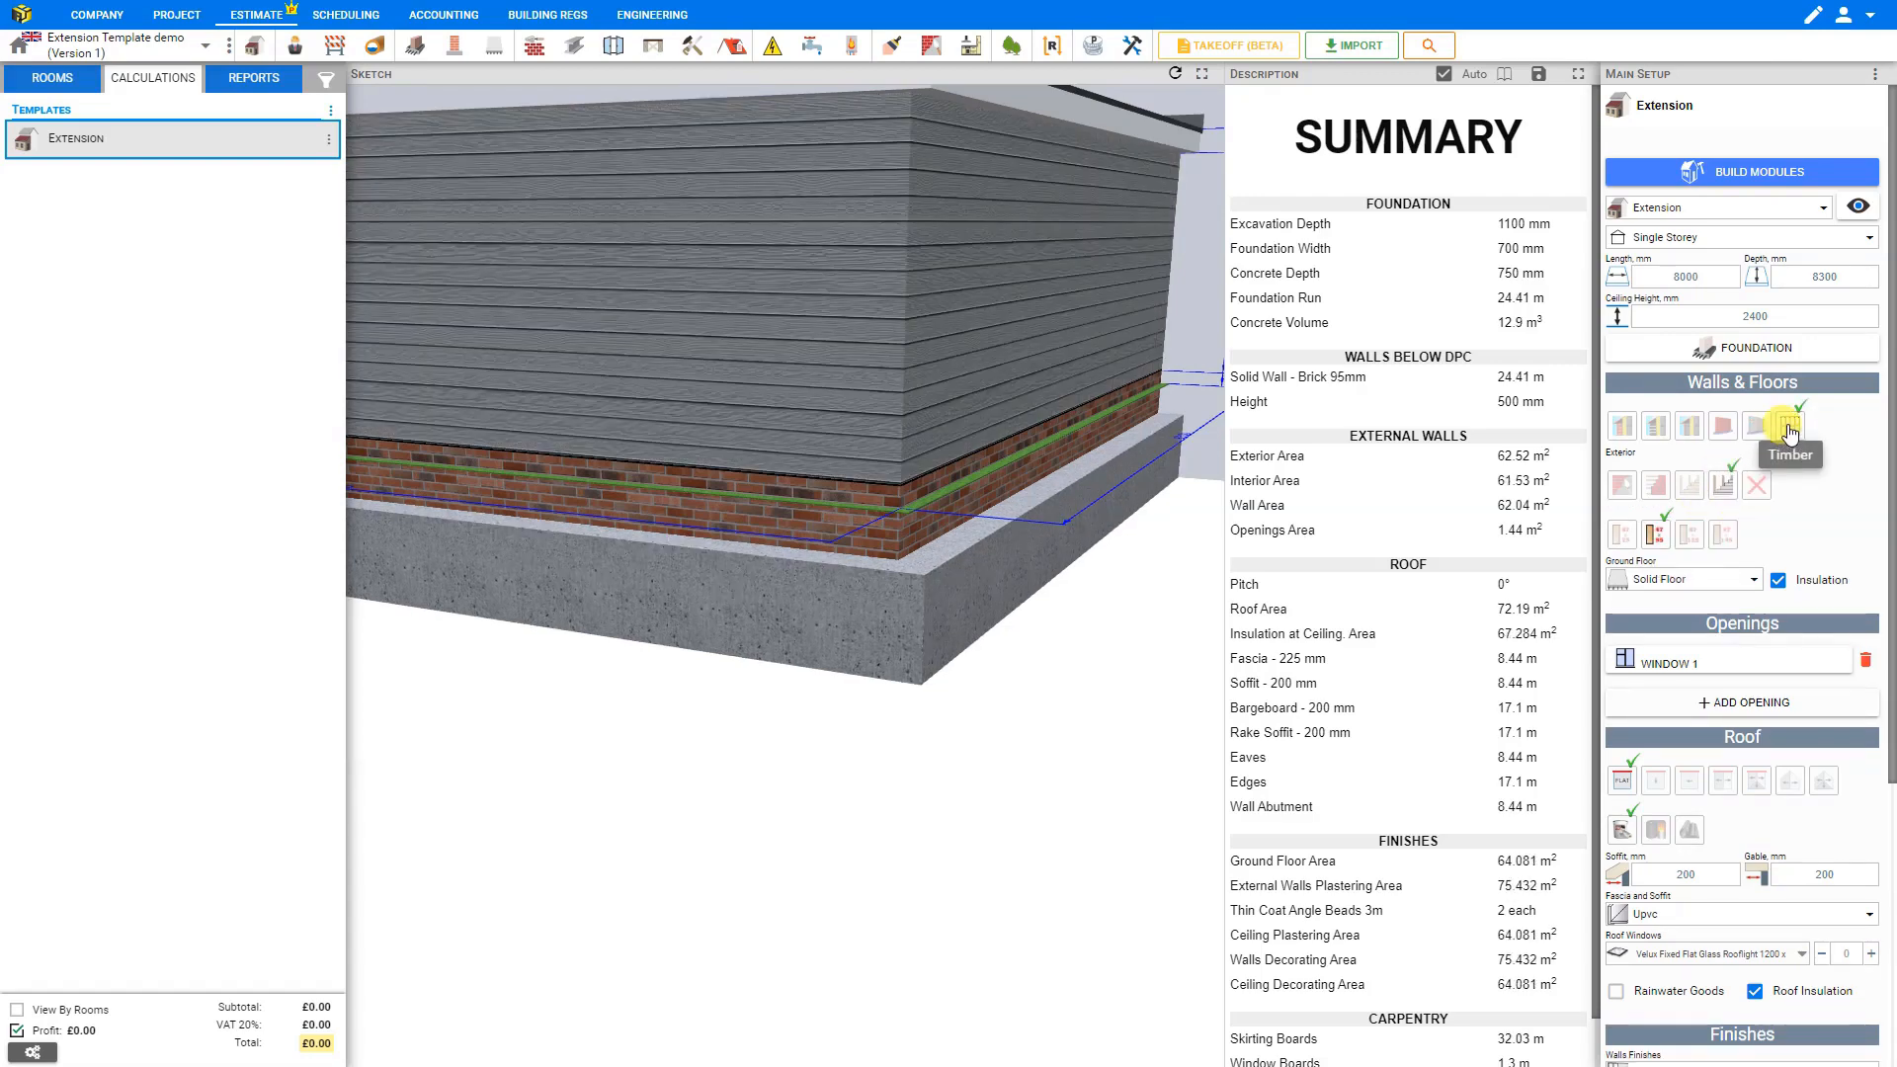
pyautogui.click(1626, 488)
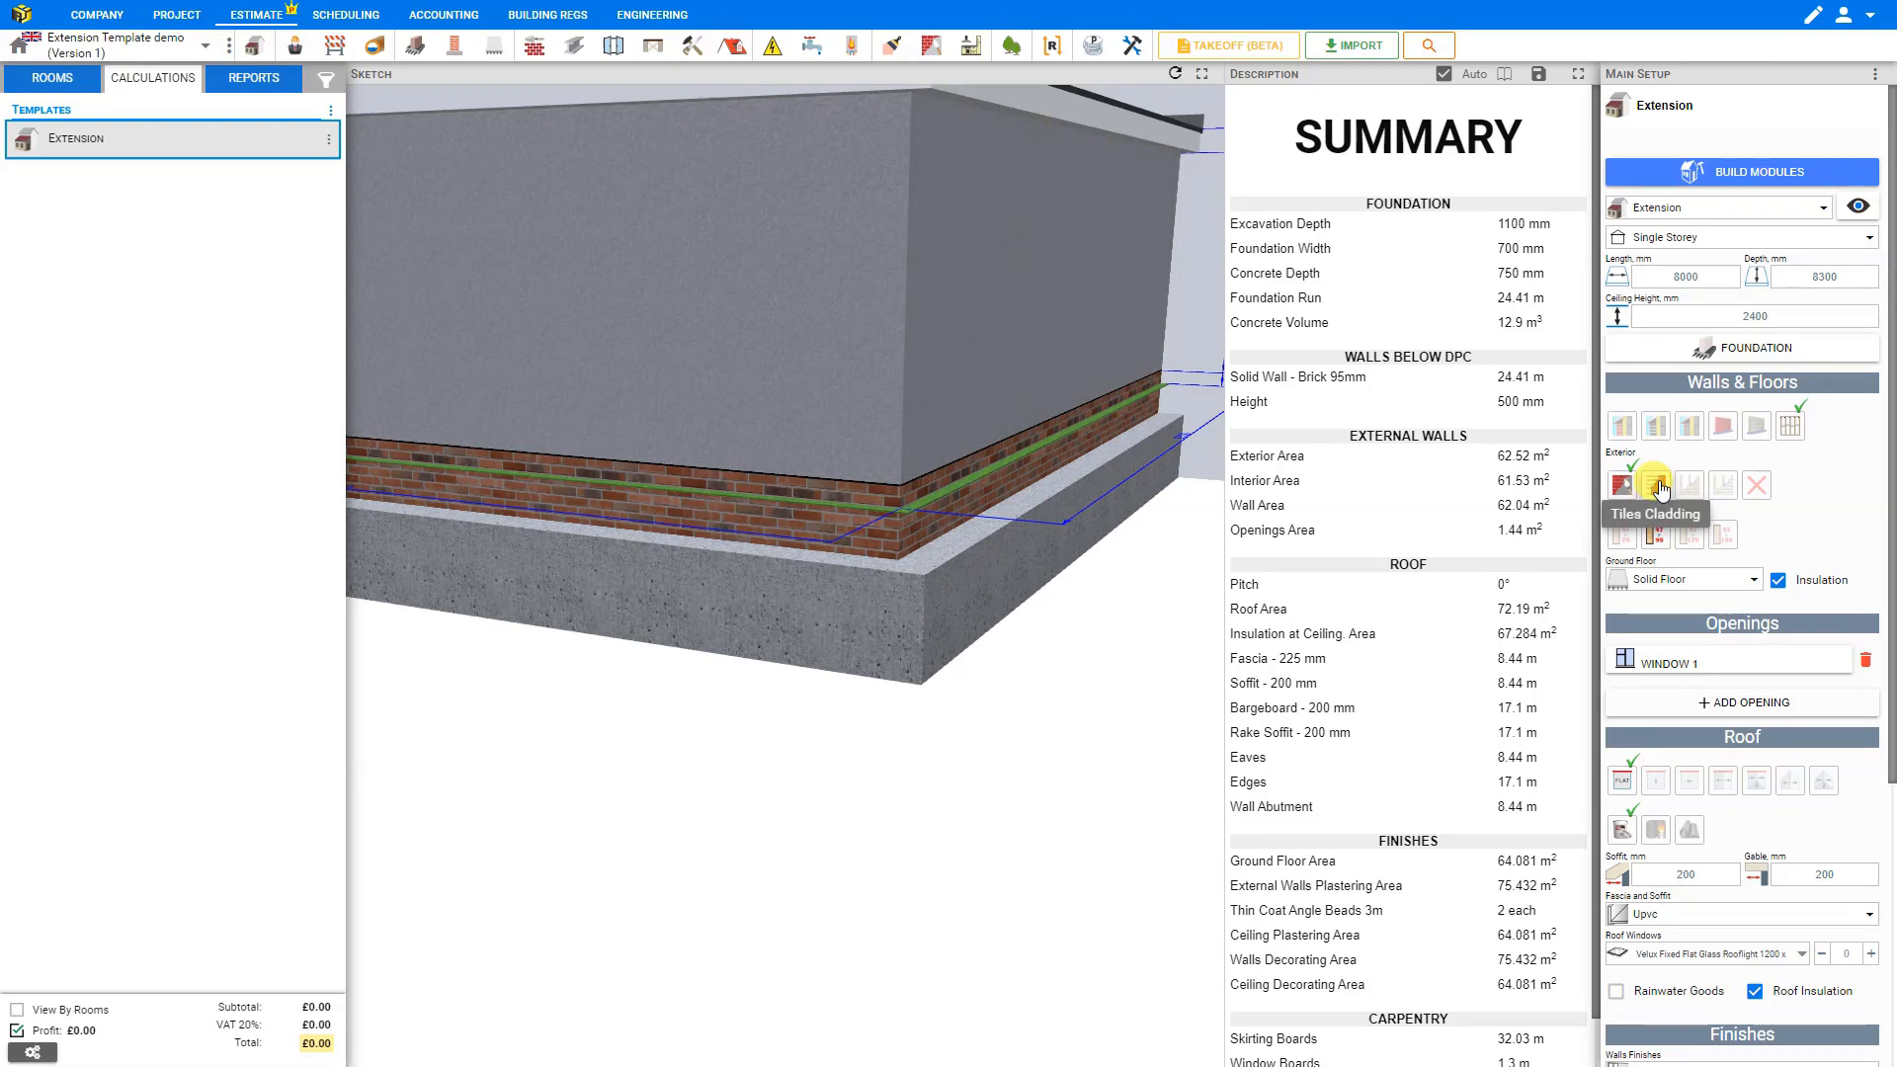
pyautogui.click(1691, 486)
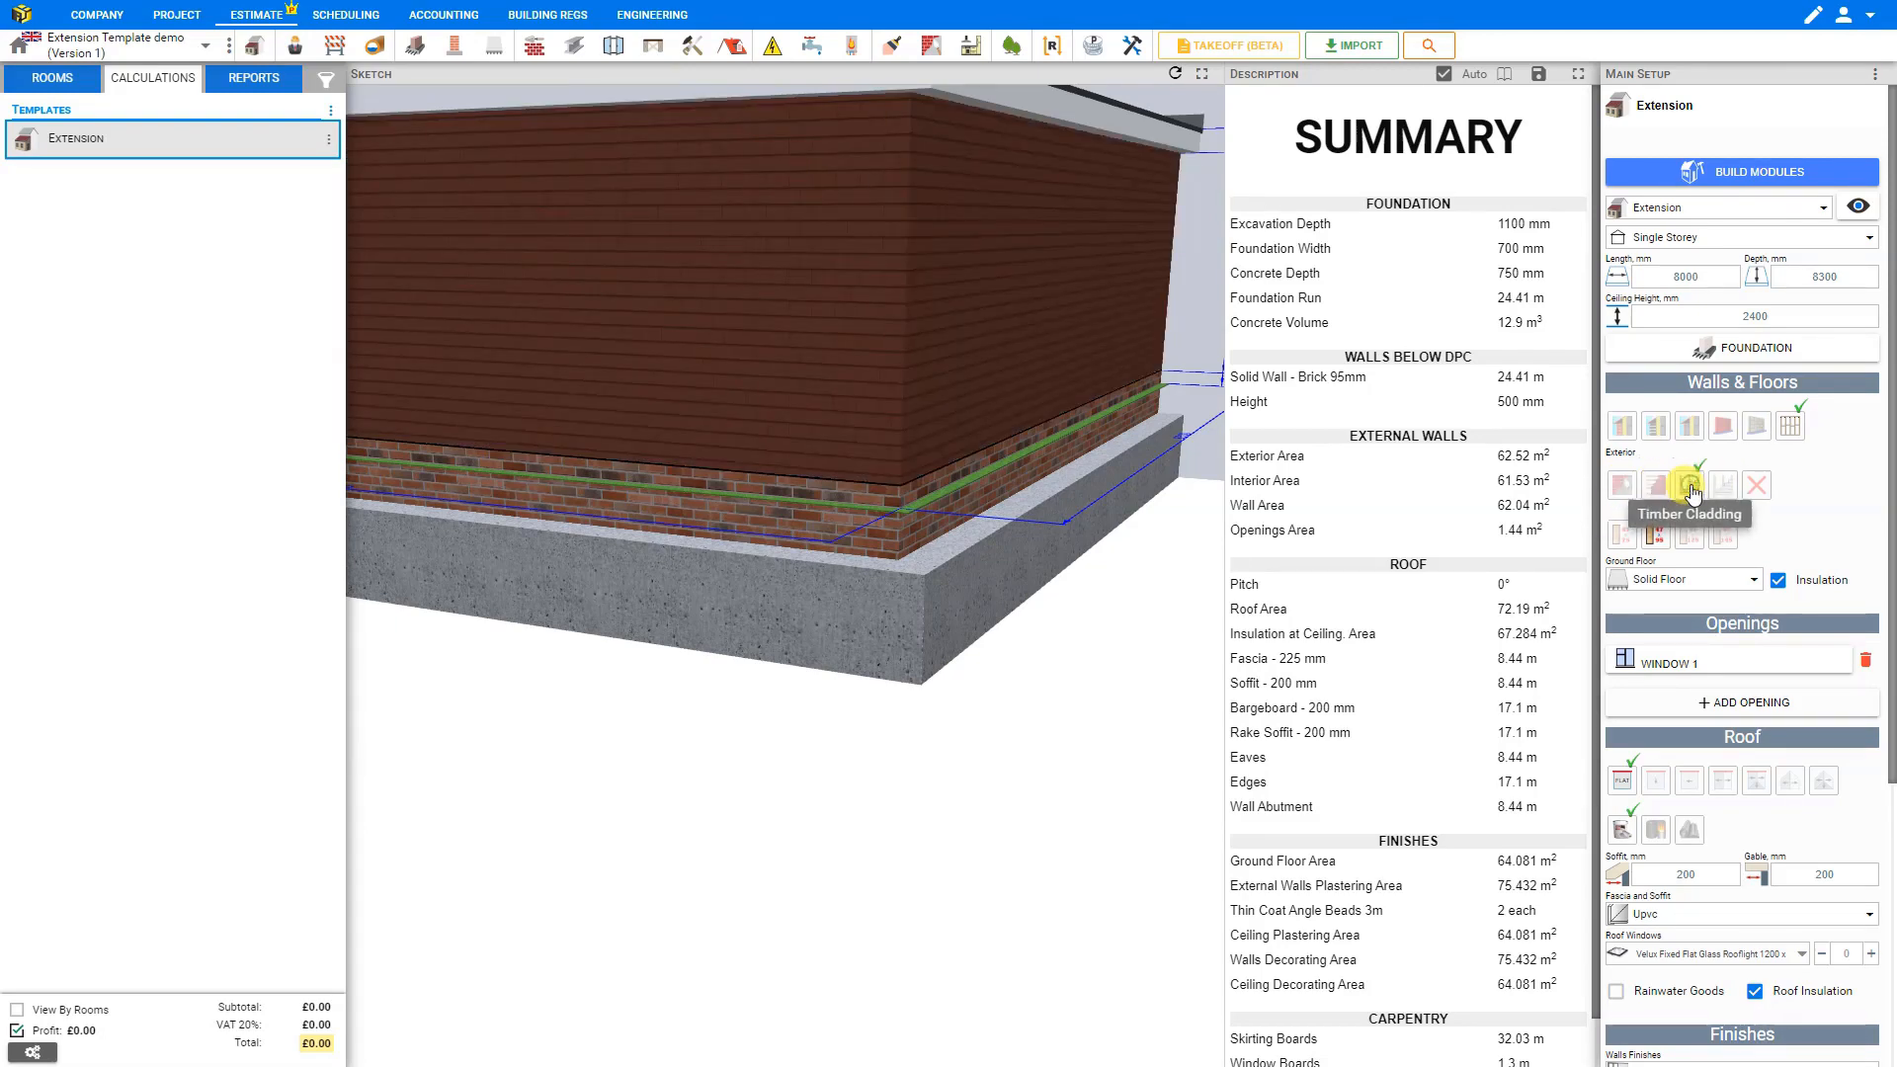
pyautogui.click(1724, 484)
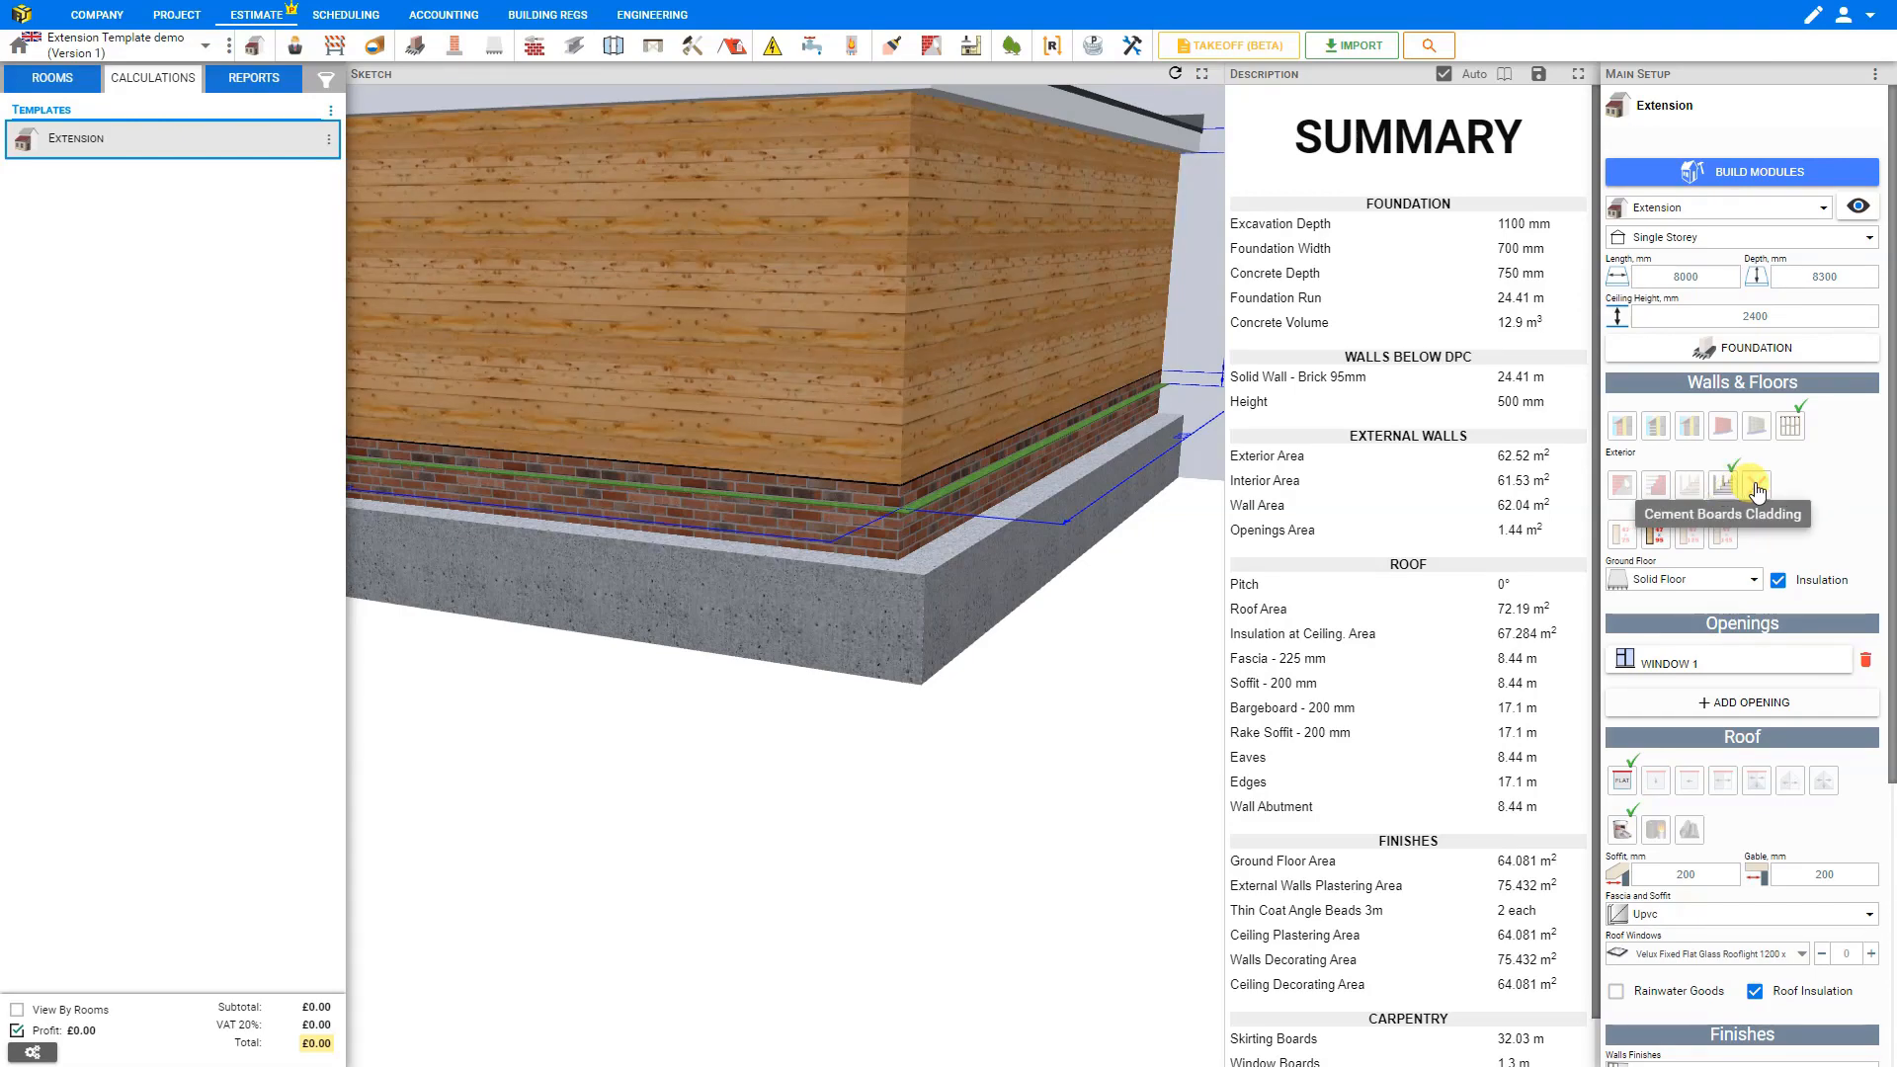
pyautogui.click(1757, 486)
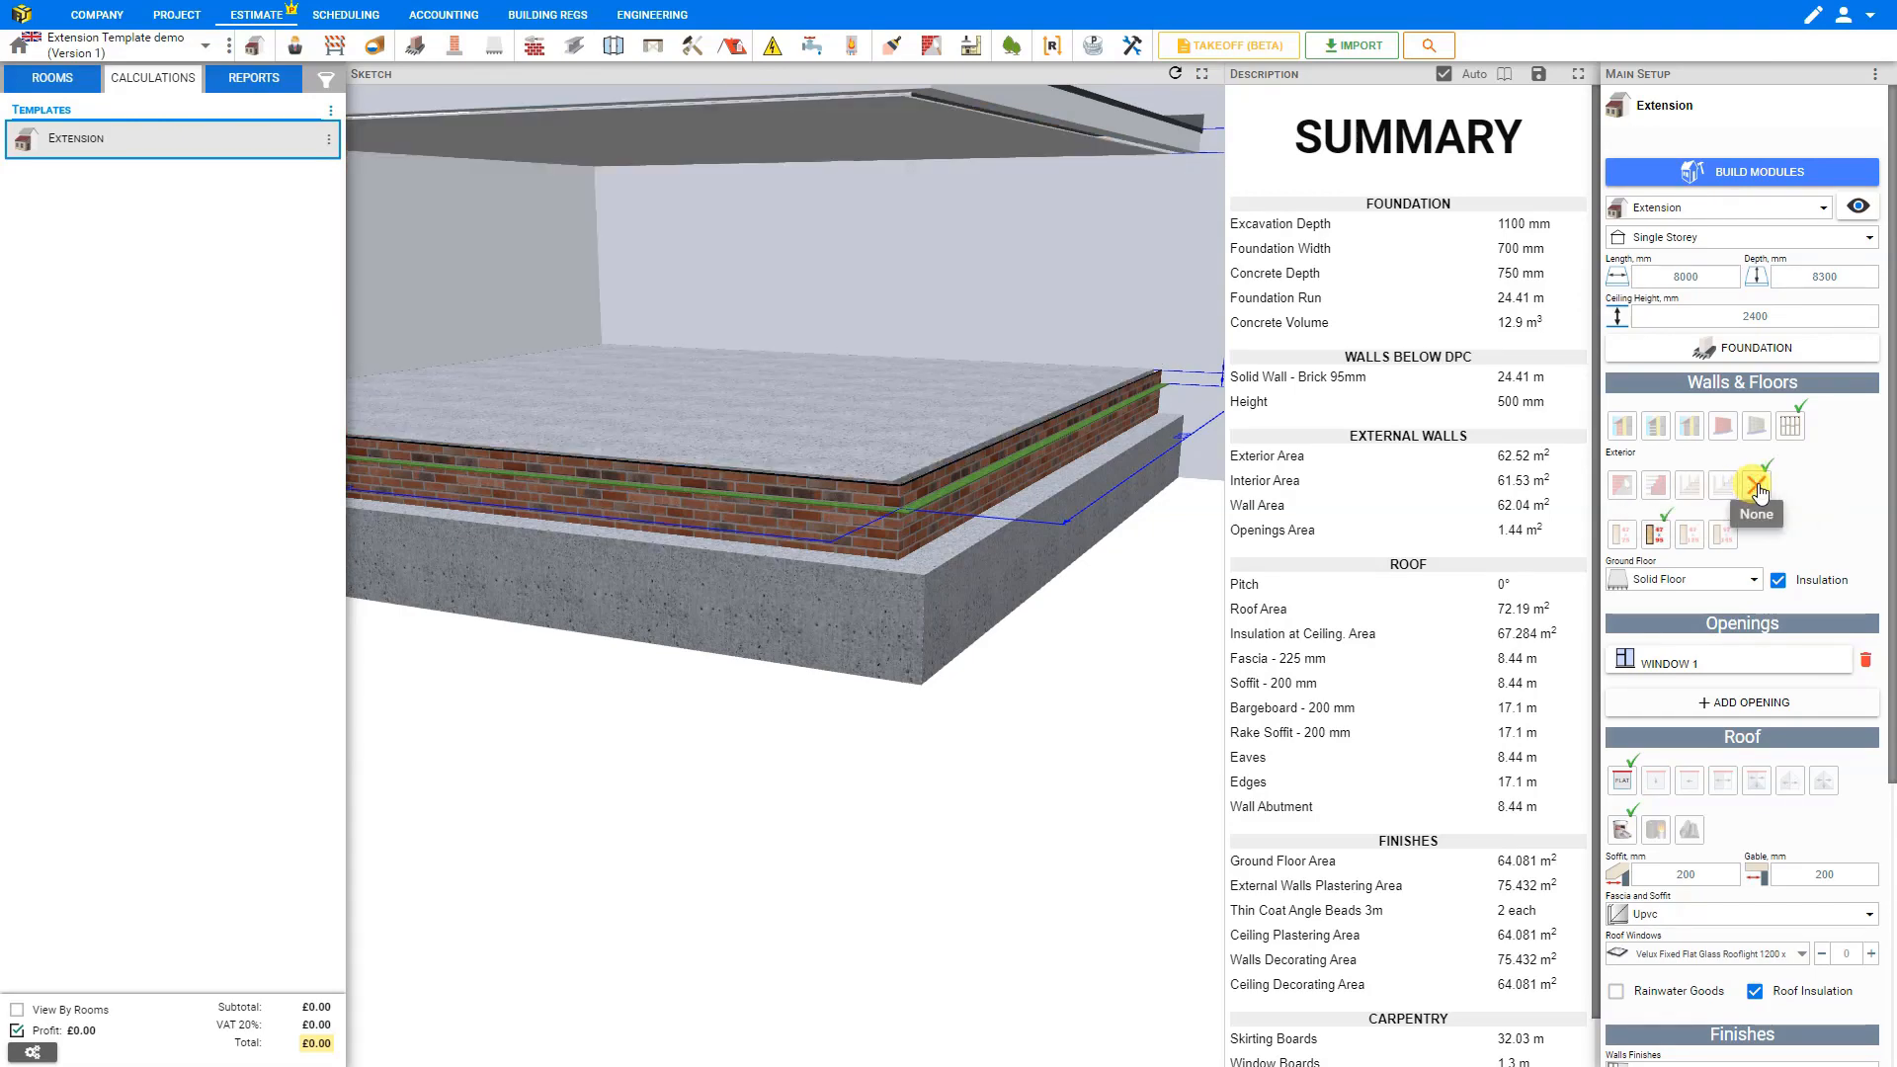
# Go through the stud sizes of the timber walls from the smallest through 47x95 up to 47x145
pyautogui.click(1622, 537)
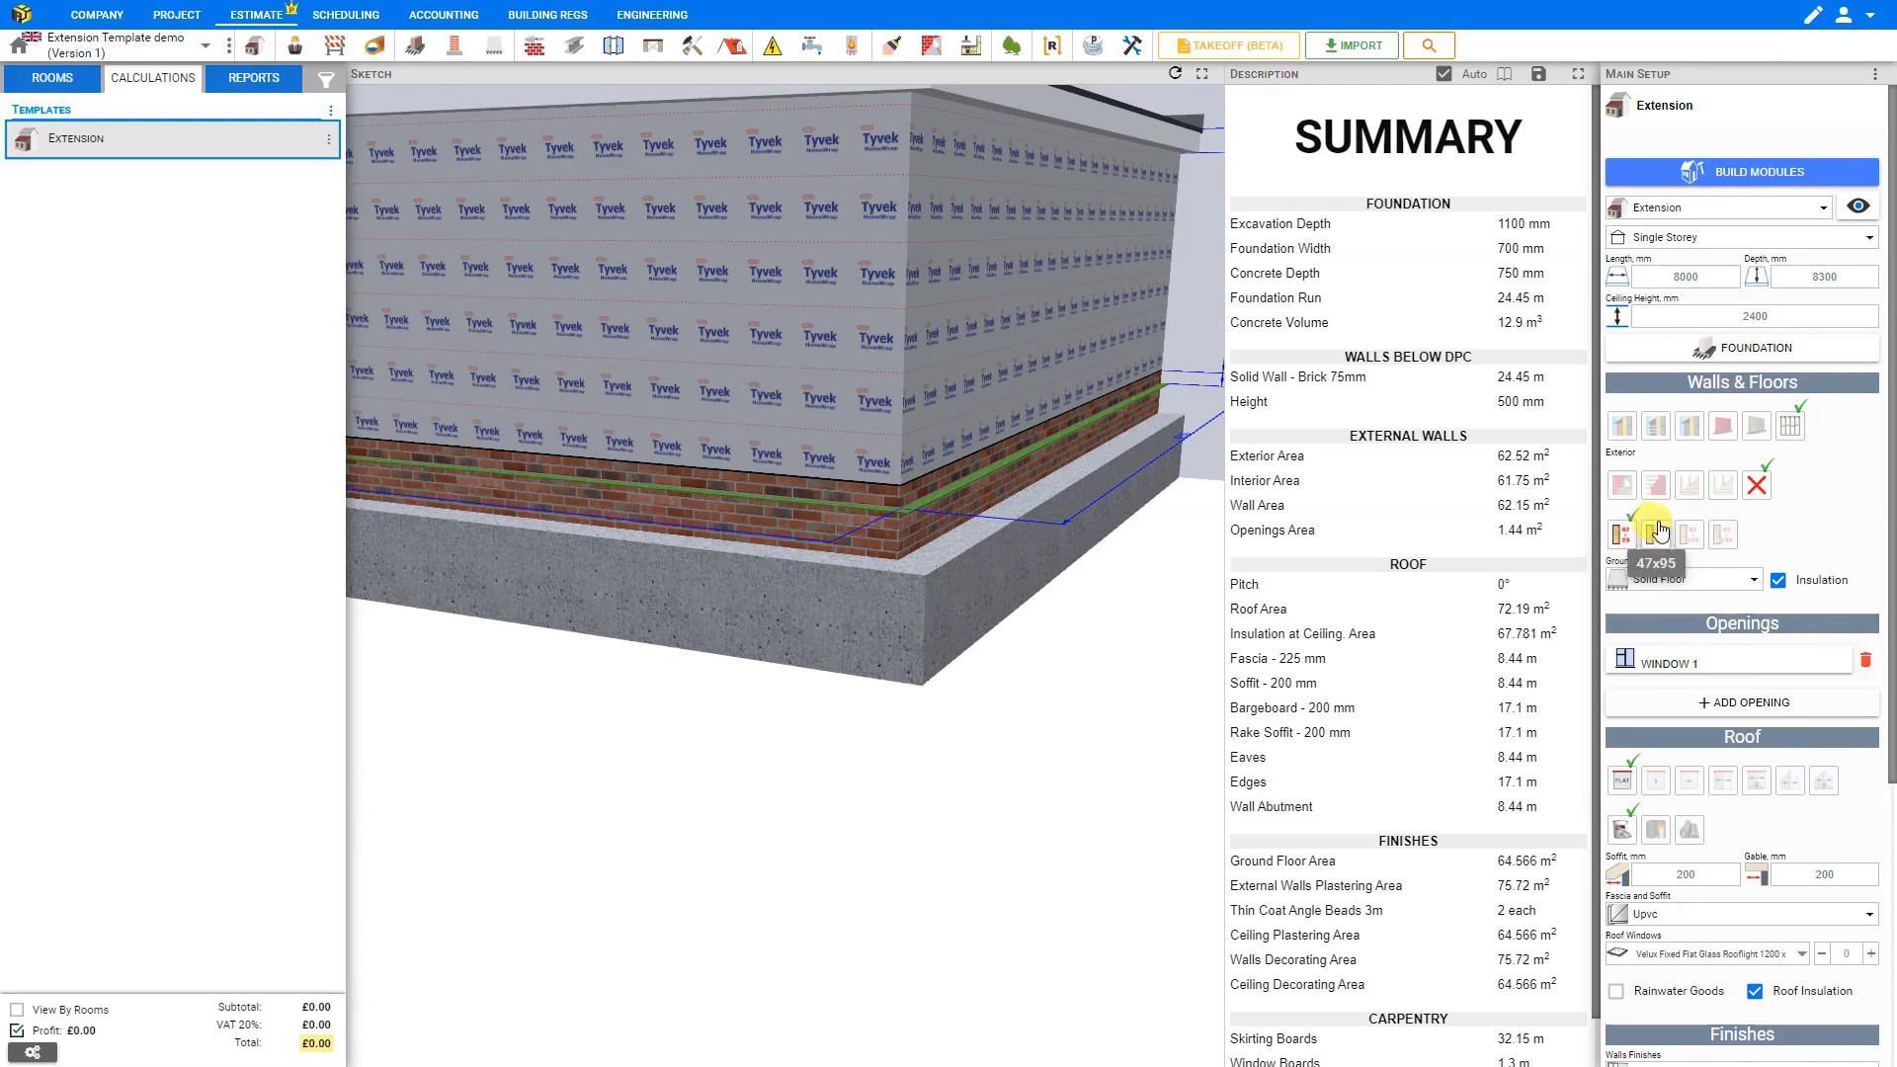
pyautogui.click(1658, 535)
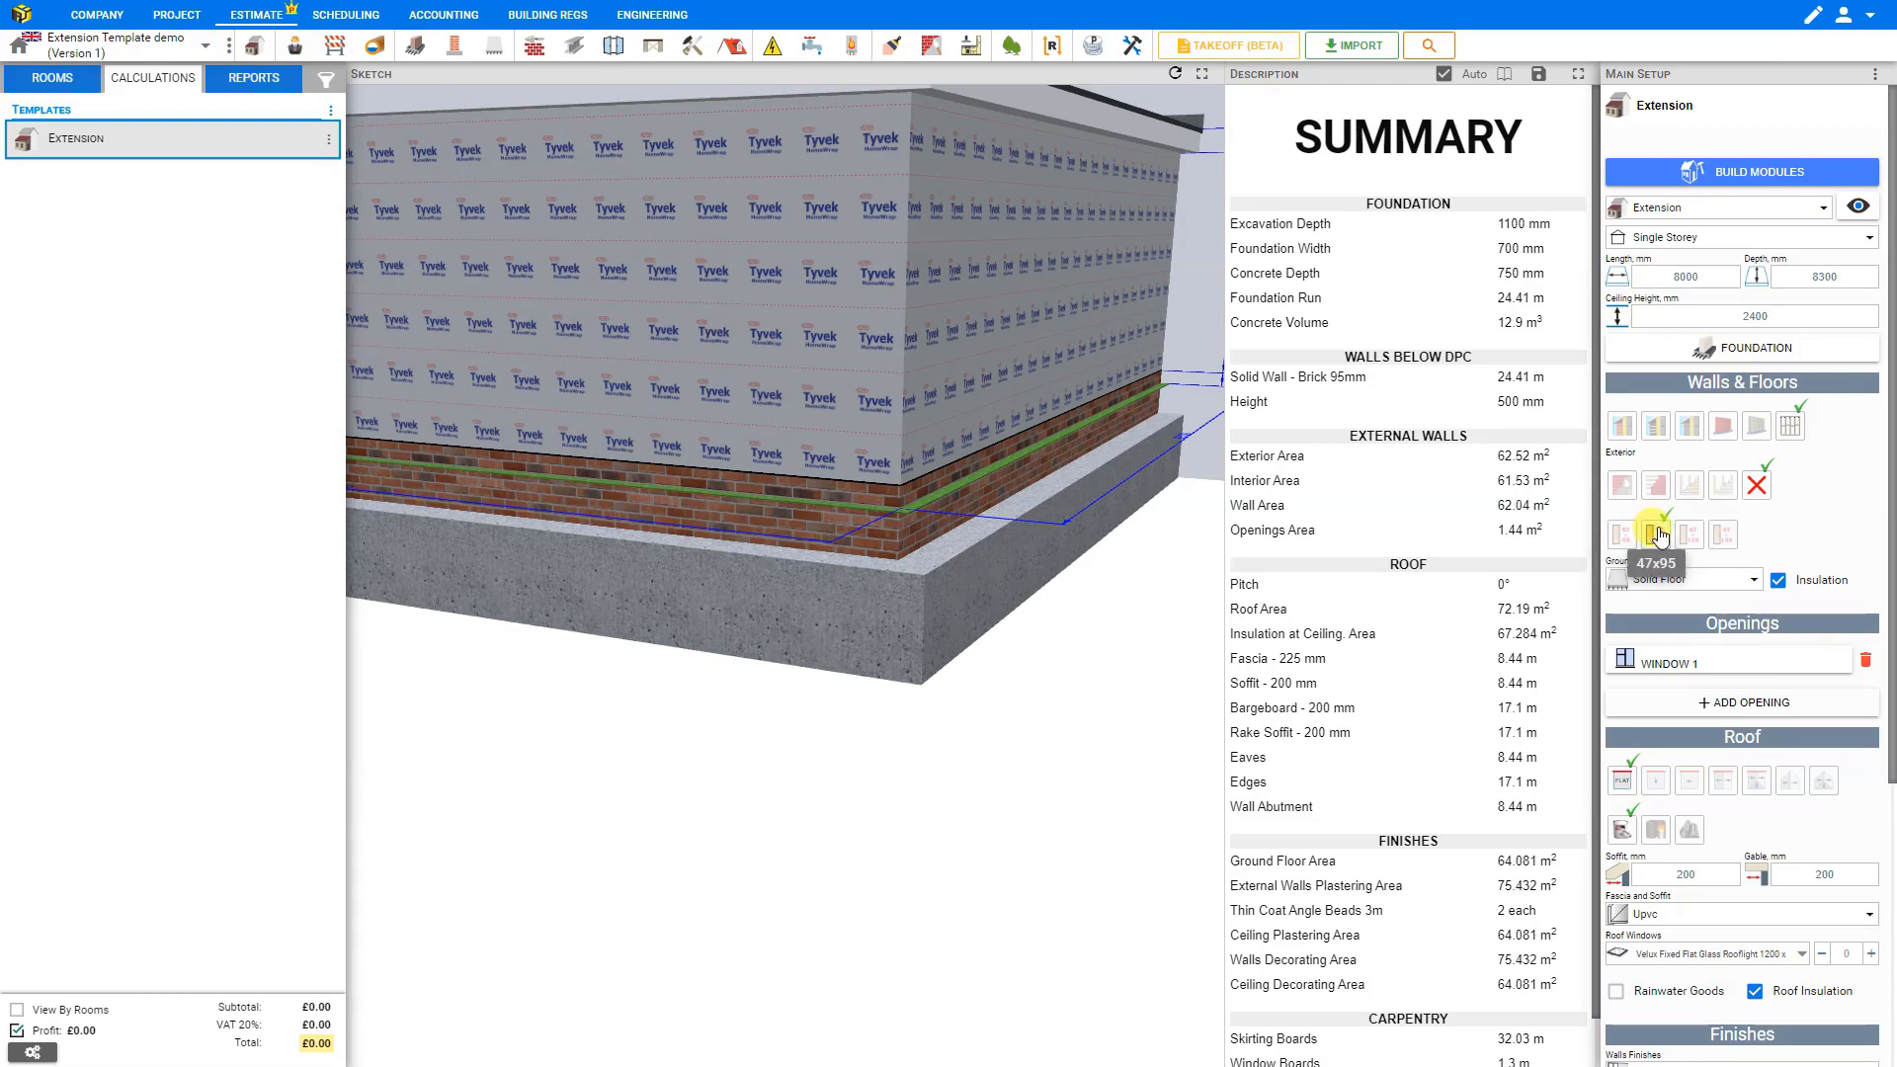
pyautogui.click(1692, 536)
pyautogui.click(1723, 536)
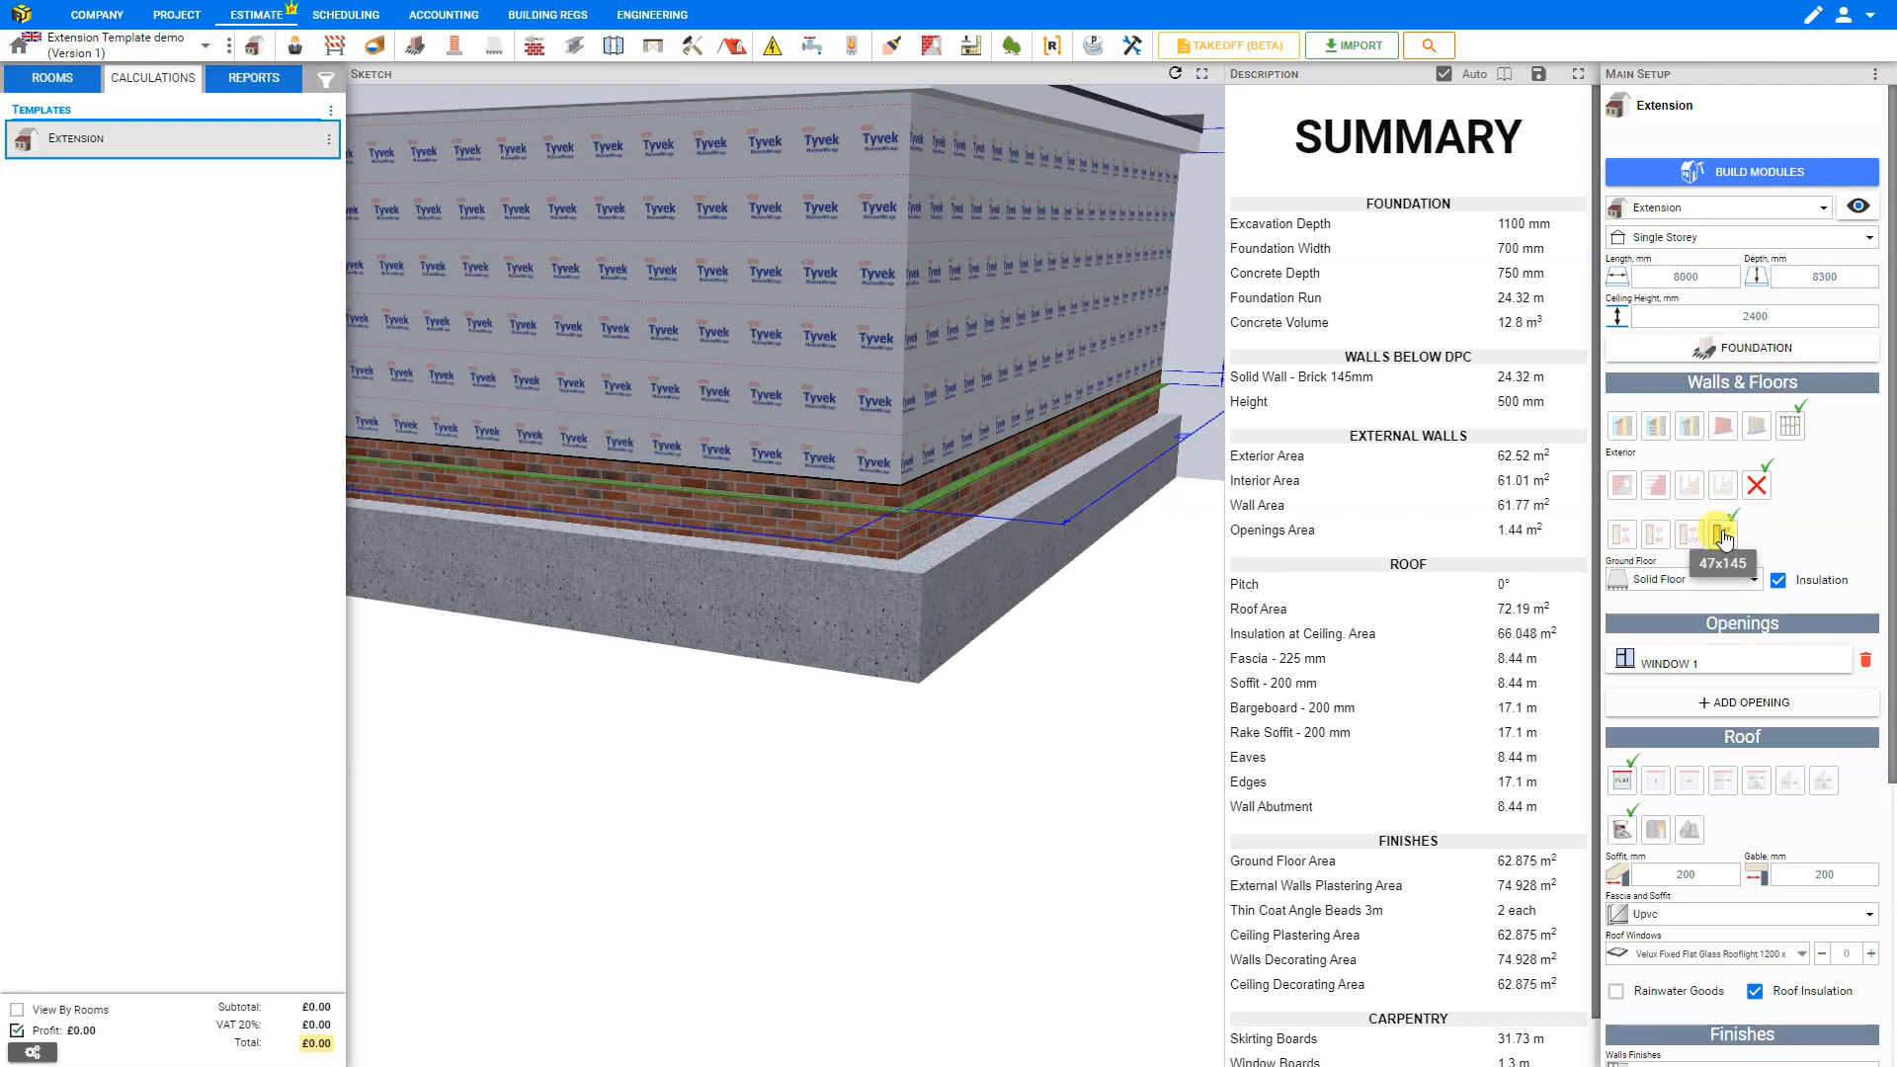
# Switch the extension's wall construction to Brick - Block
pyautogui.click(1627, 430)
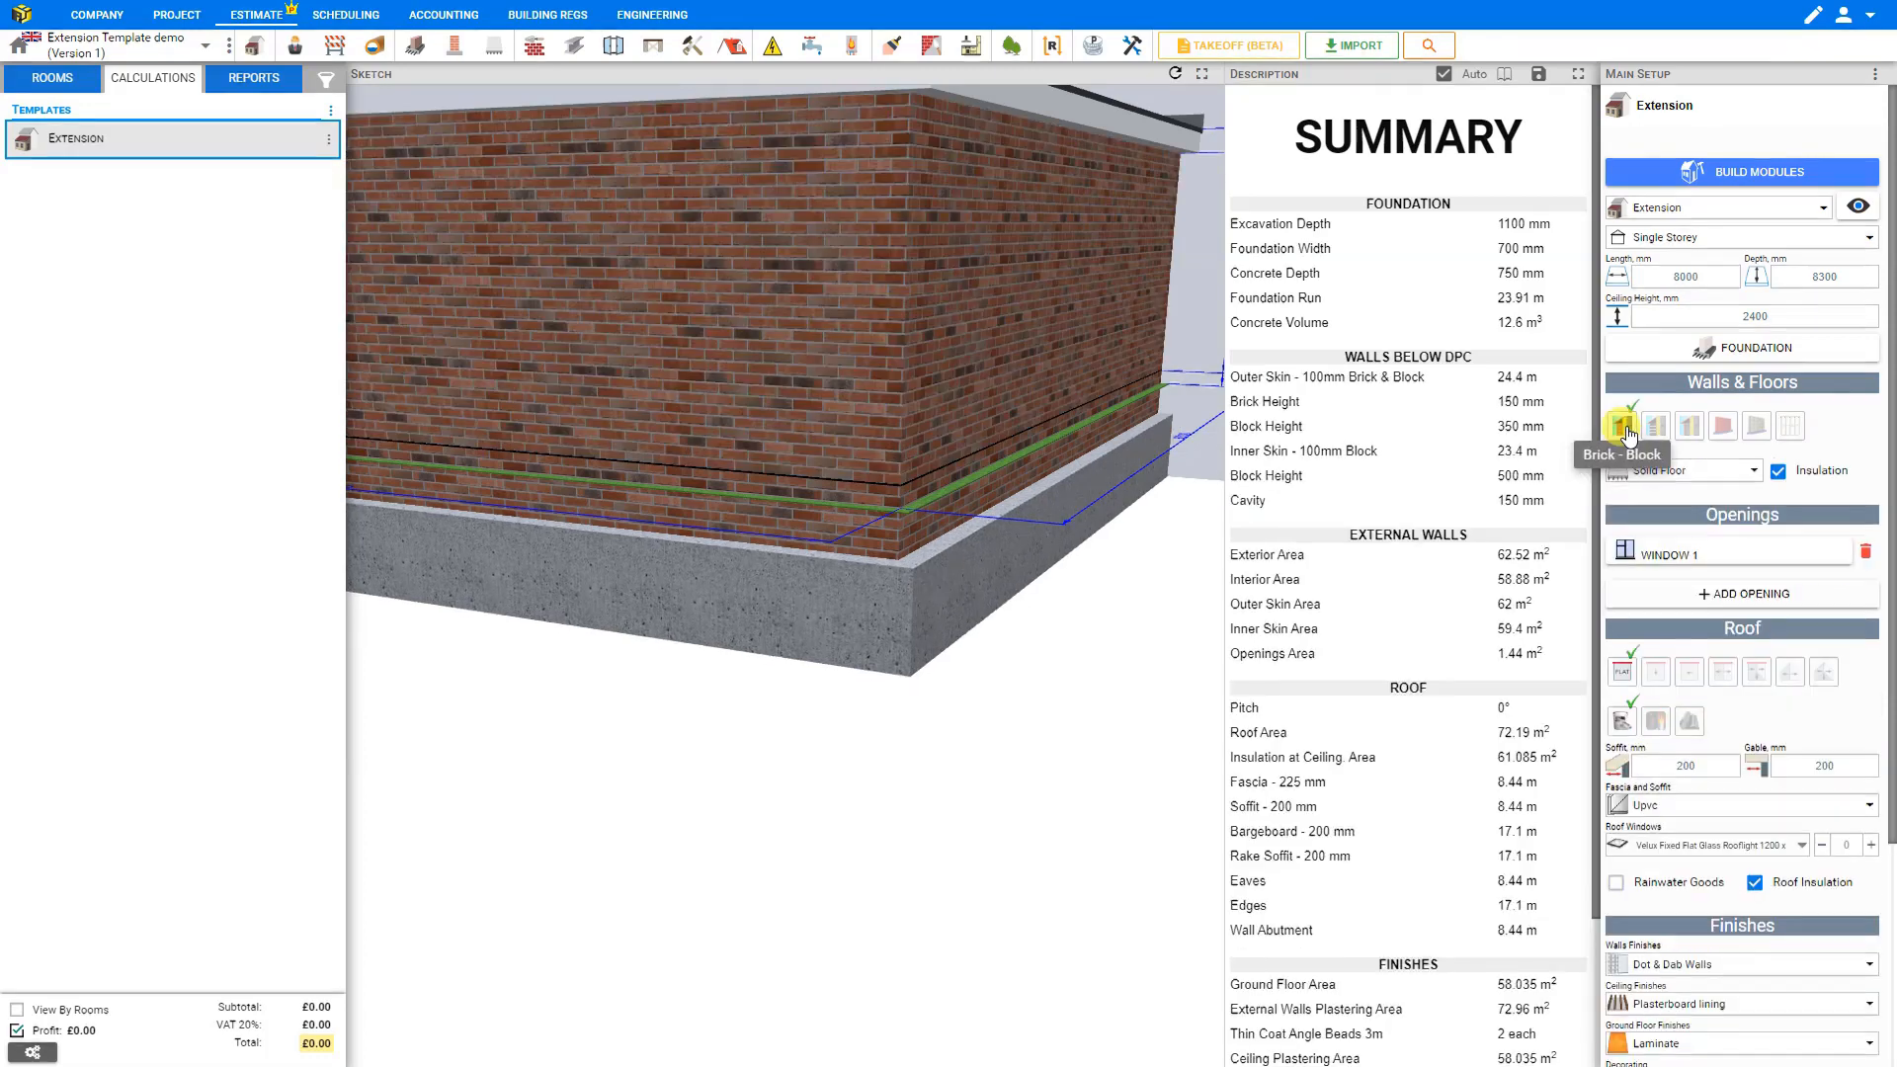
# Try Timber Floor, Beam and Block Floor and None as the ground floor, restore Solid Floor, and toggle the floor insulation off and on
pyautogui.click(1754, 476)
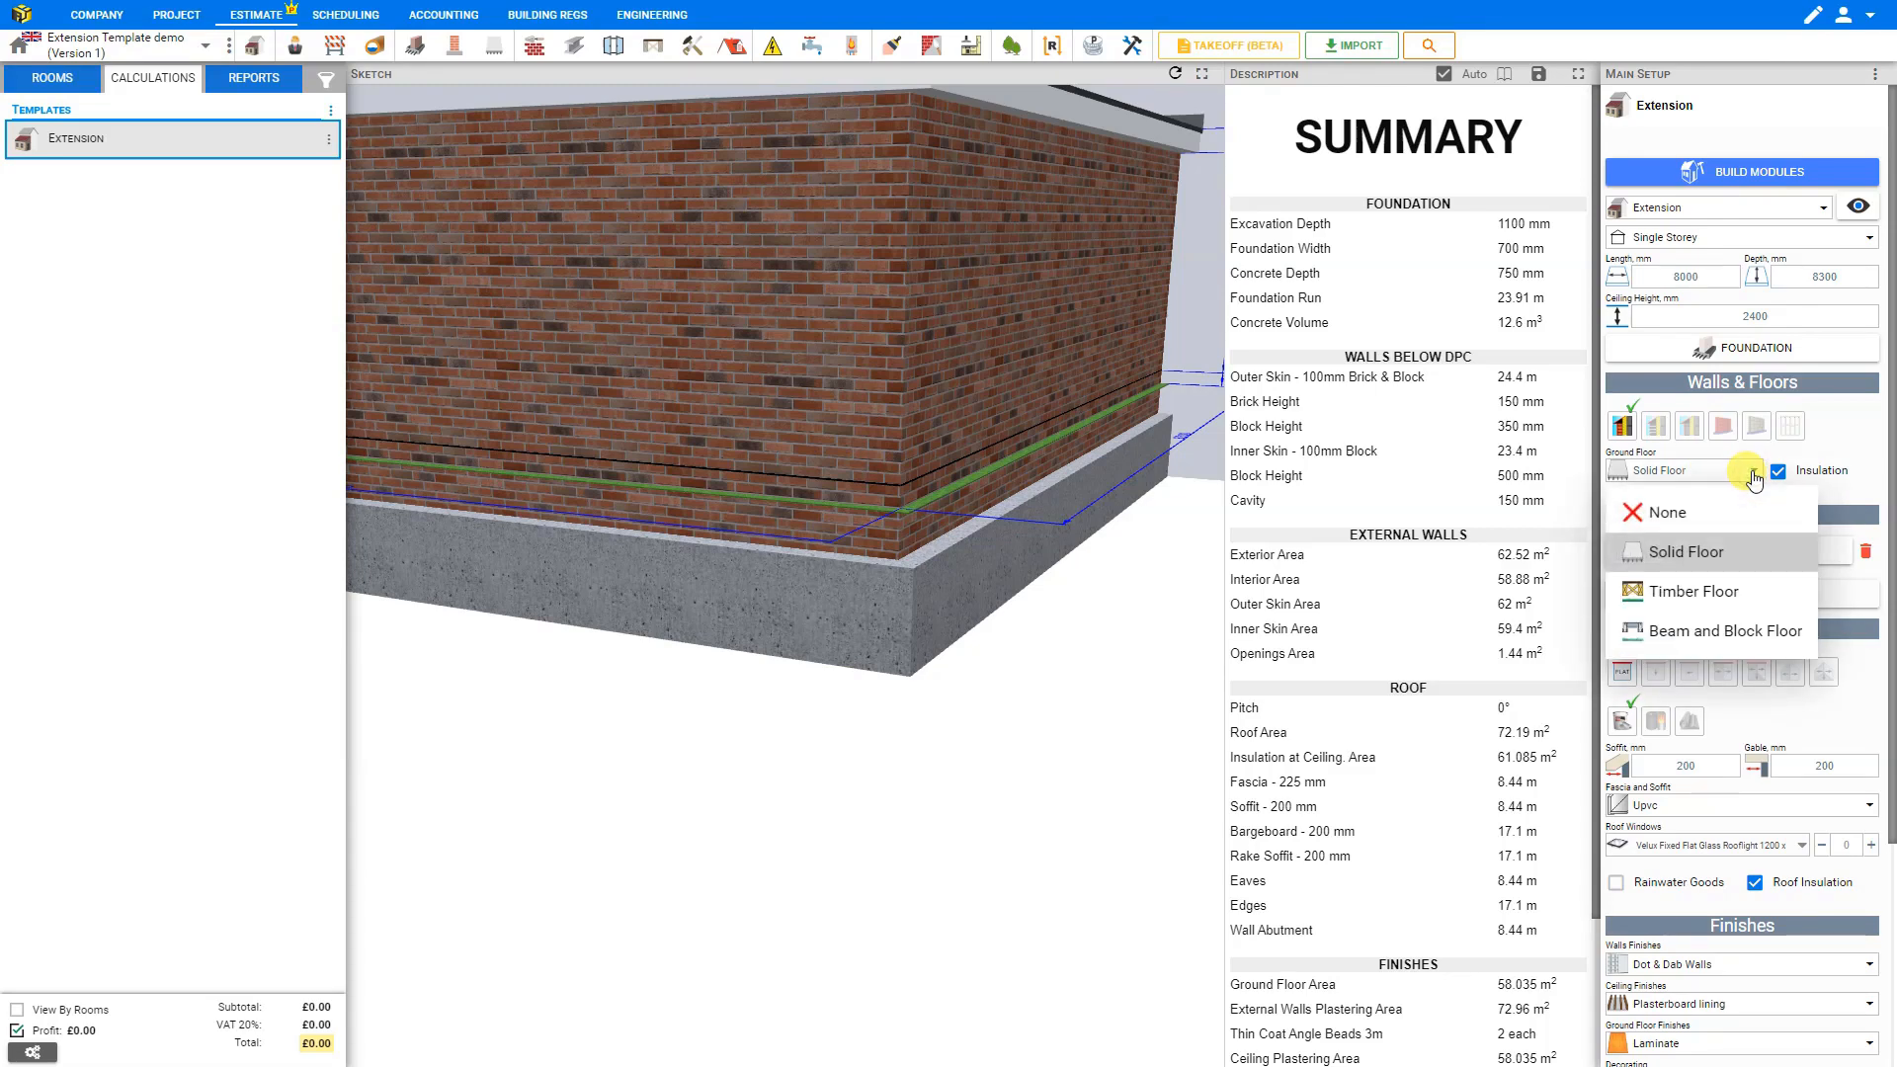
pyautogui.click(1720, 607)
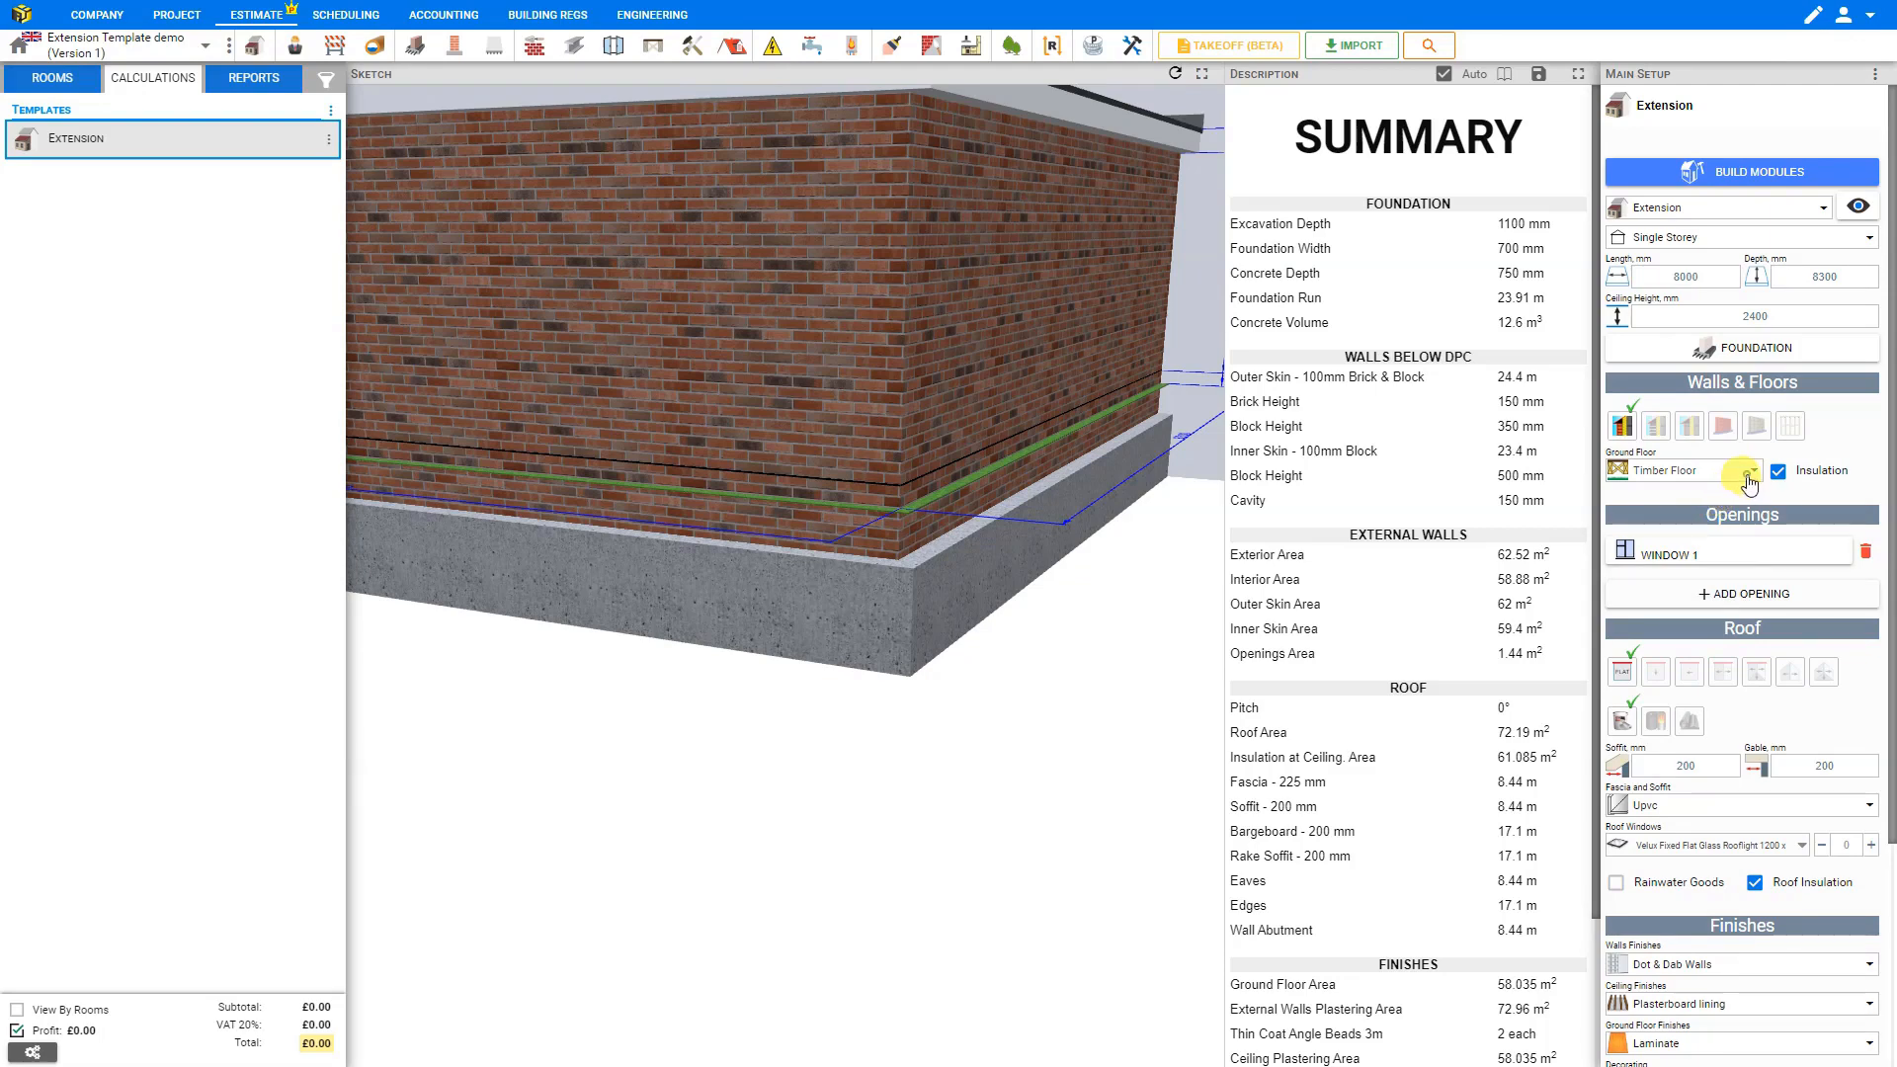
pyautogui.click(1739, 476)
pyautogui.click(1716, 633)
pyautogui.click(1749, 472)
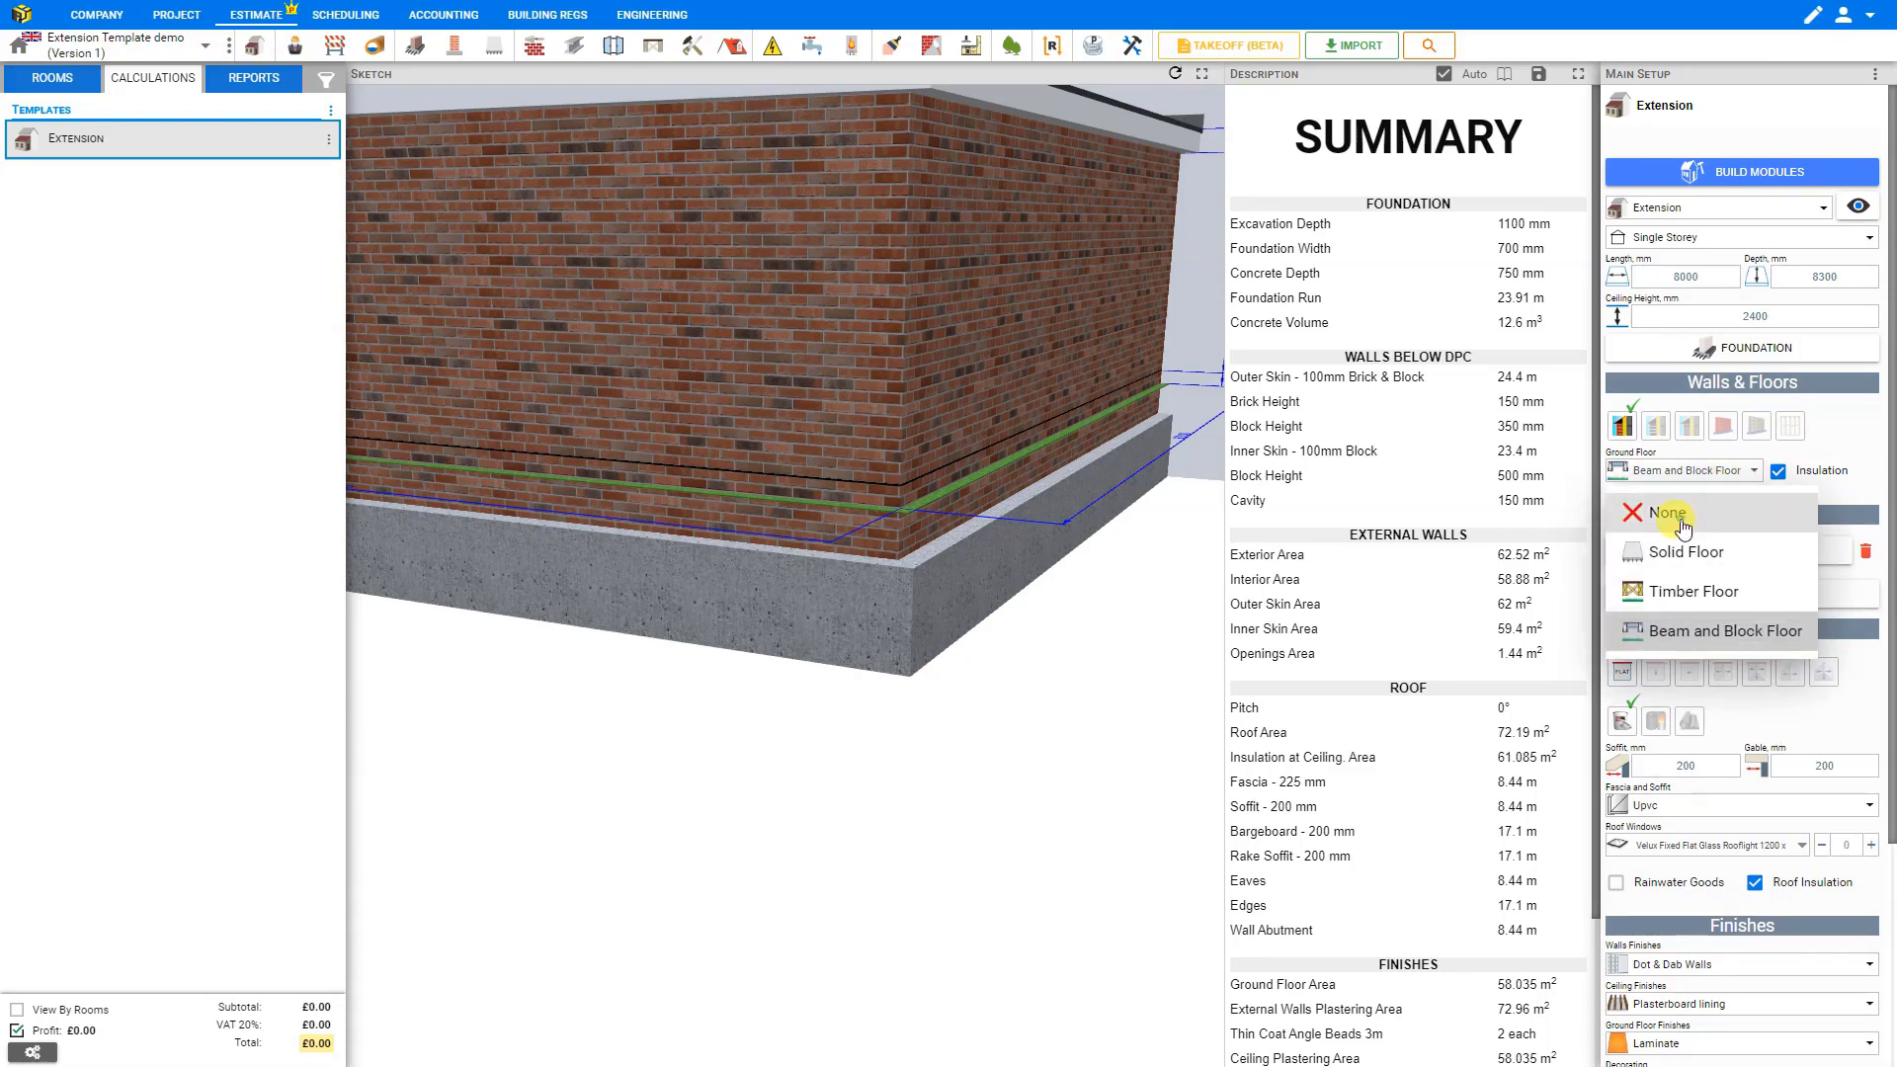
pyautogui.click(1681, 519)
pyautogui.click(1744, 479)
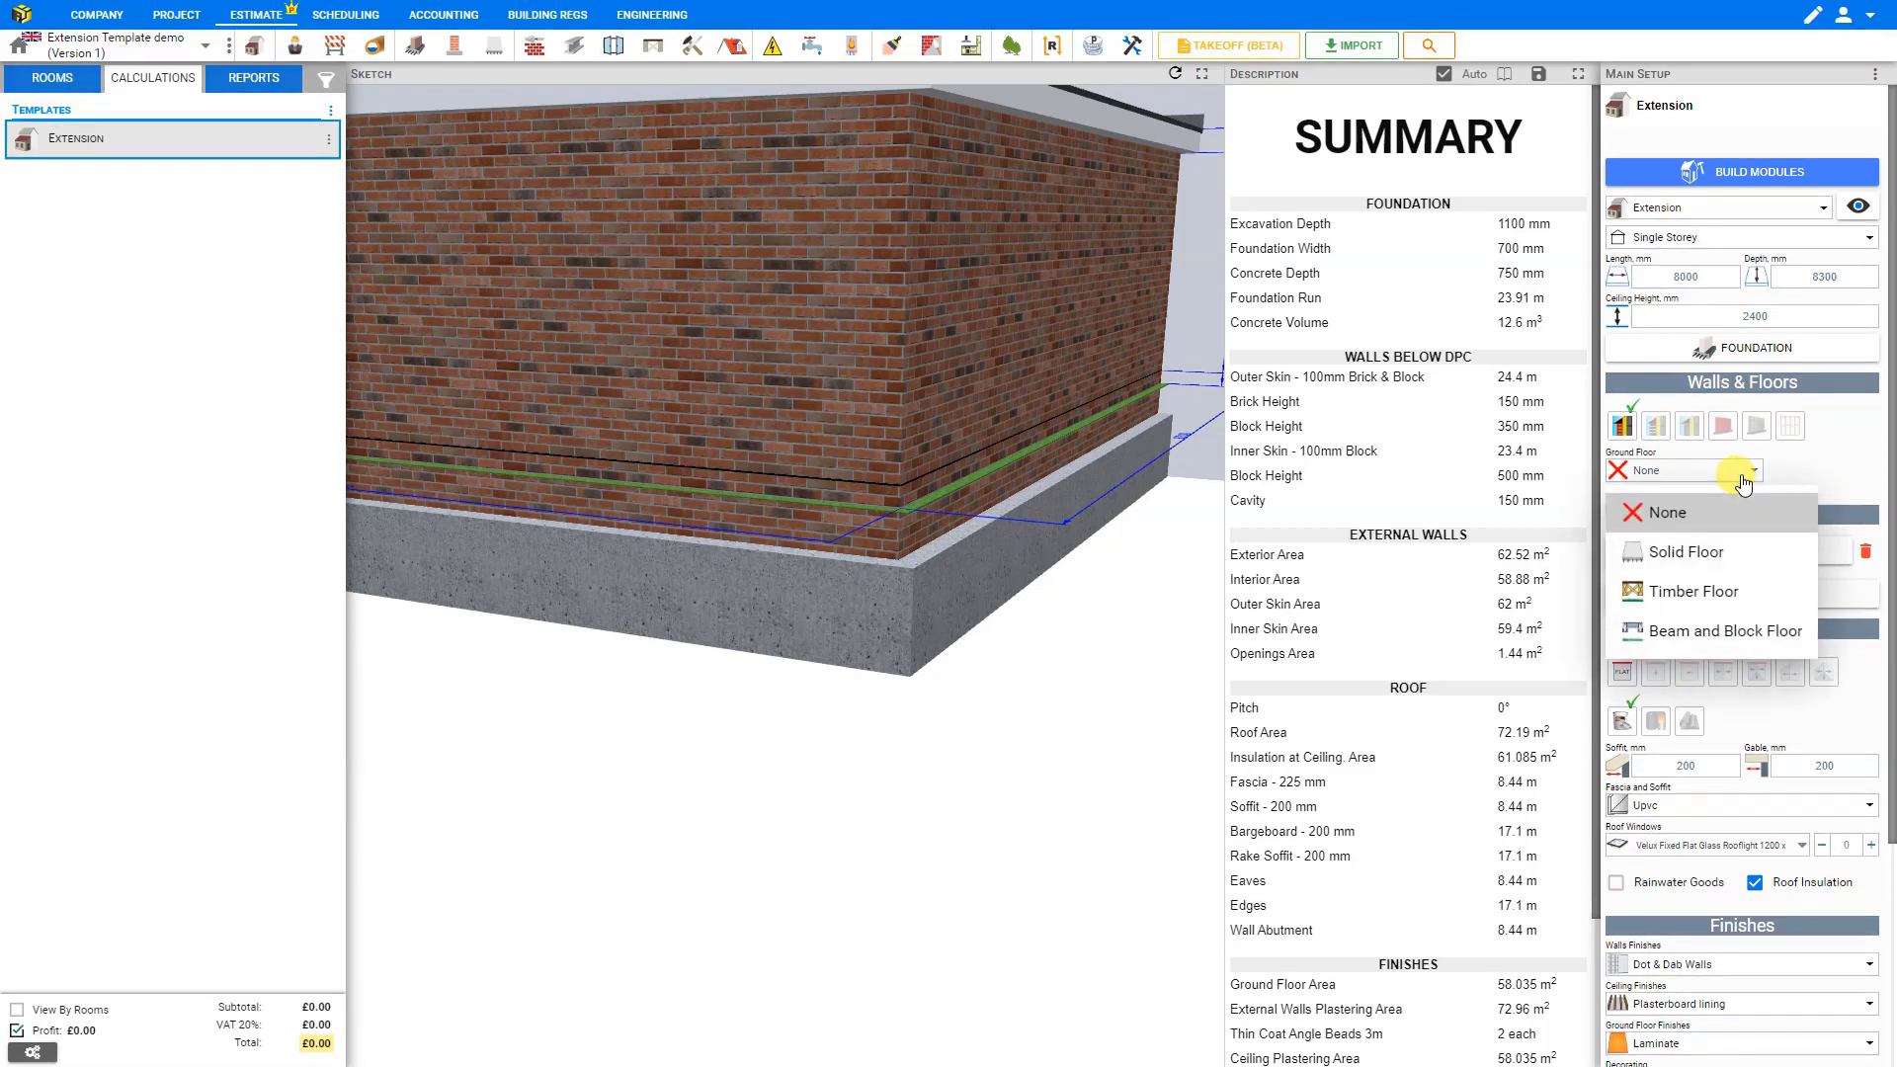
pyautogui.click(1680, 551)
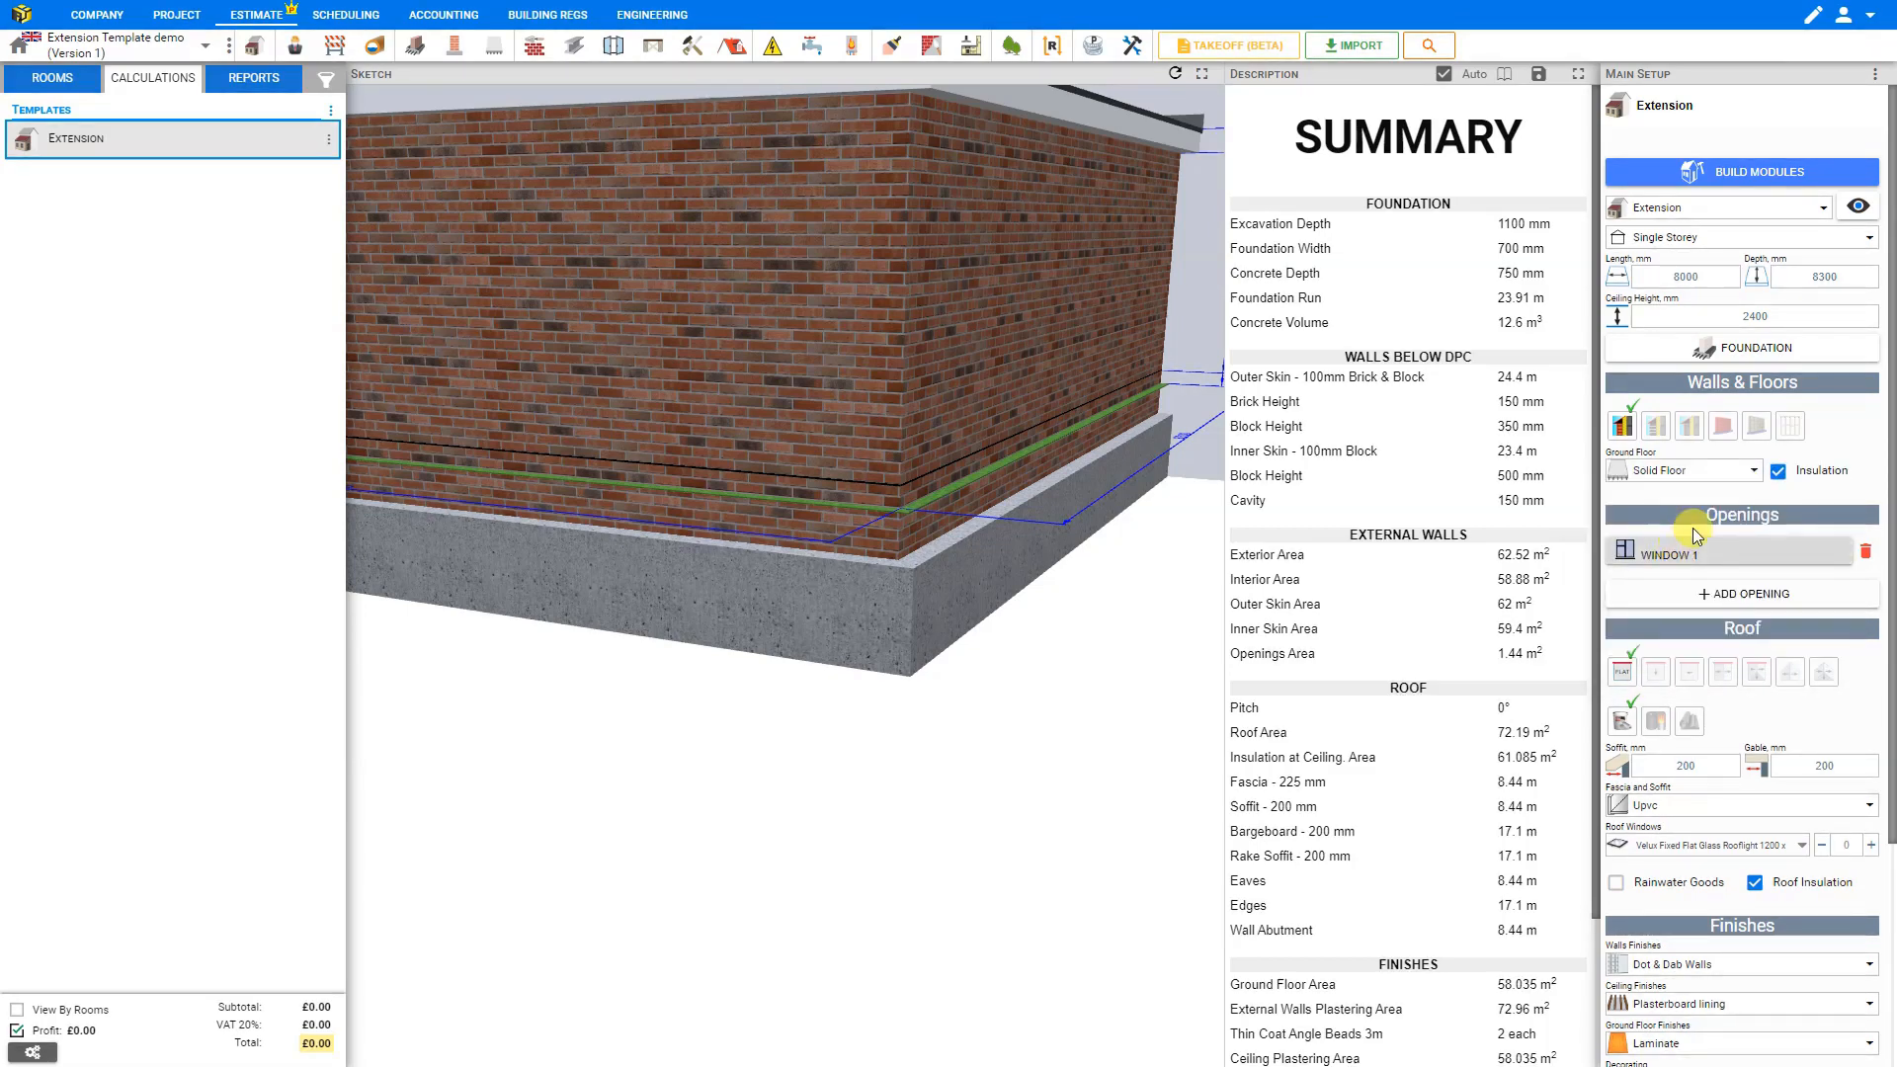
pyautogui.click(1778, 472)
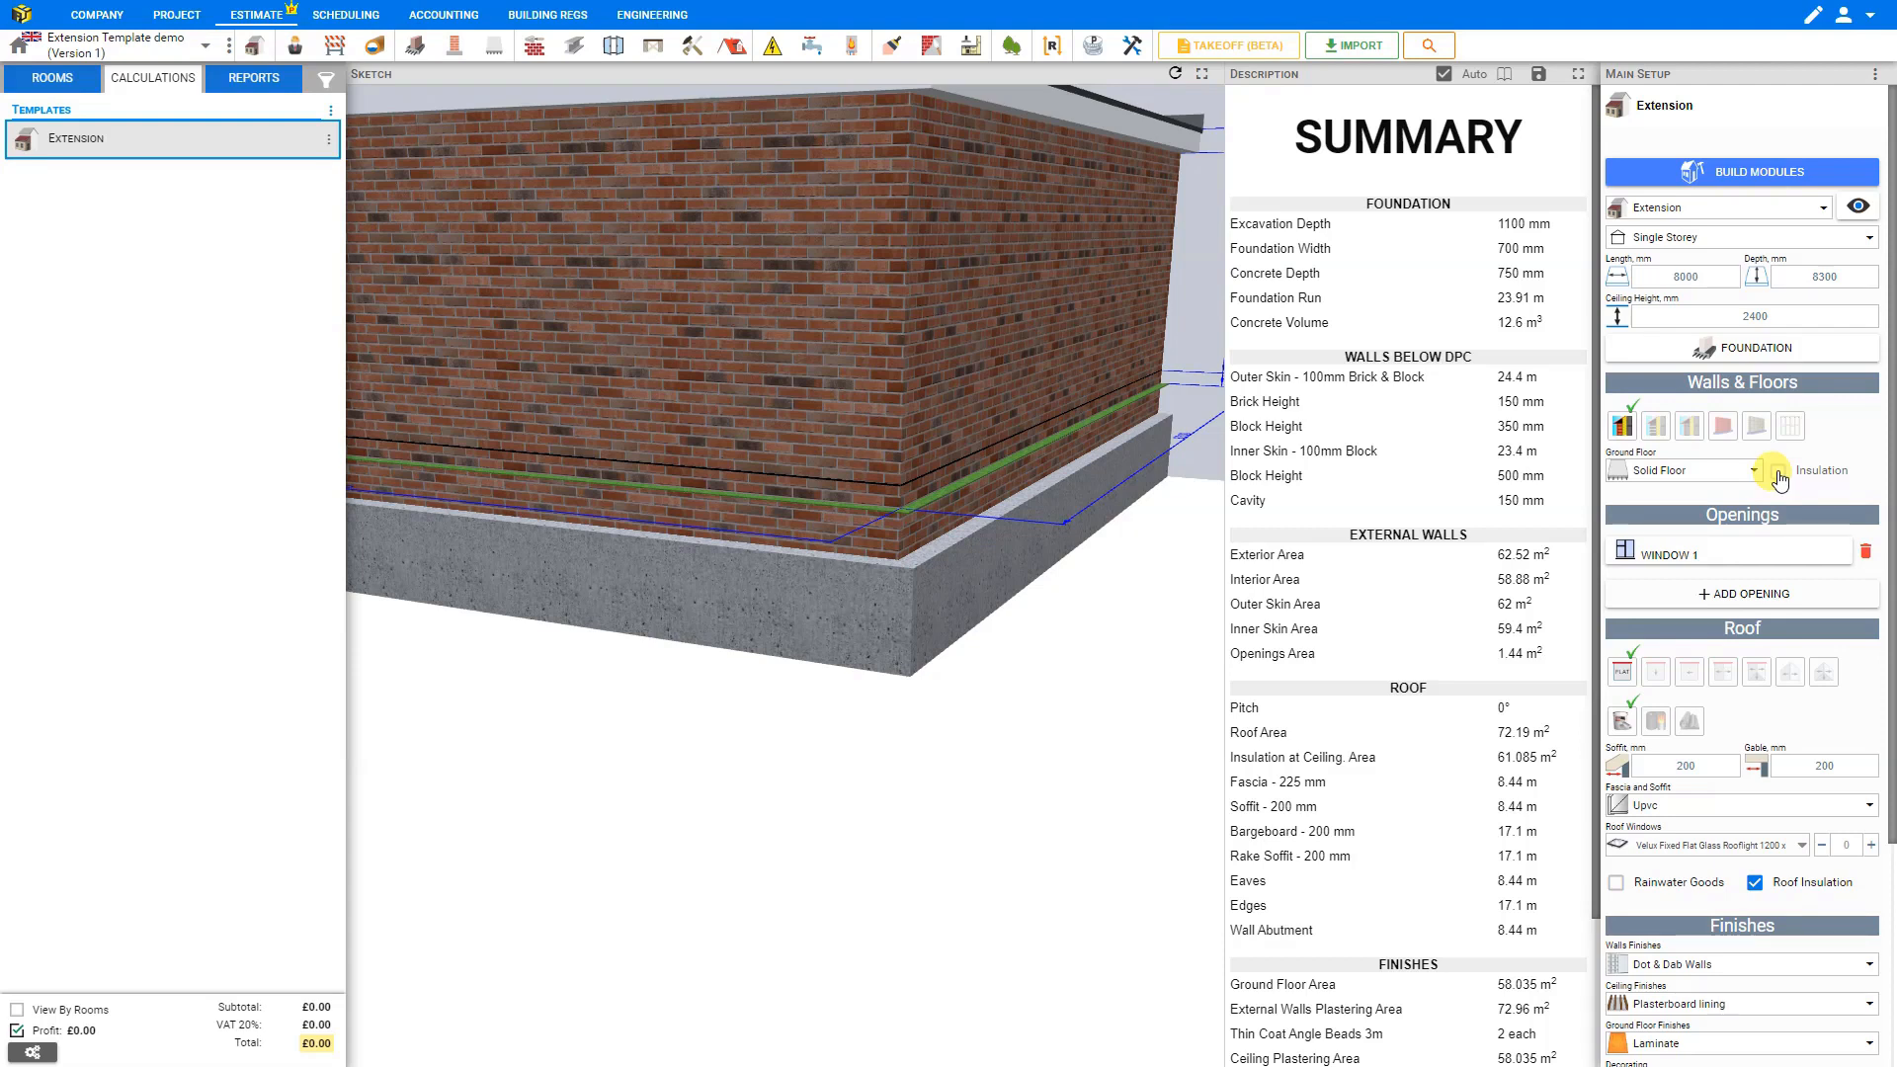
pyautogui.click(1777, 473)
# Open Window 1's settings and go through the UPVC, Composite, French, Sliding, Bi-Fold and Garage door types, ending on Empty
pyautogui.moveTo(892, 288)
pyautogui.mouseDown()
pyautogui.moveTo(814, 273)
pyautogui.moveTo(577, 298)
pyautogui.moveTo(540, 377)
pyautogui.moveTo(611, 406)
pyautogui.moveTo(519, 432)
pyautogui.mouseUp()
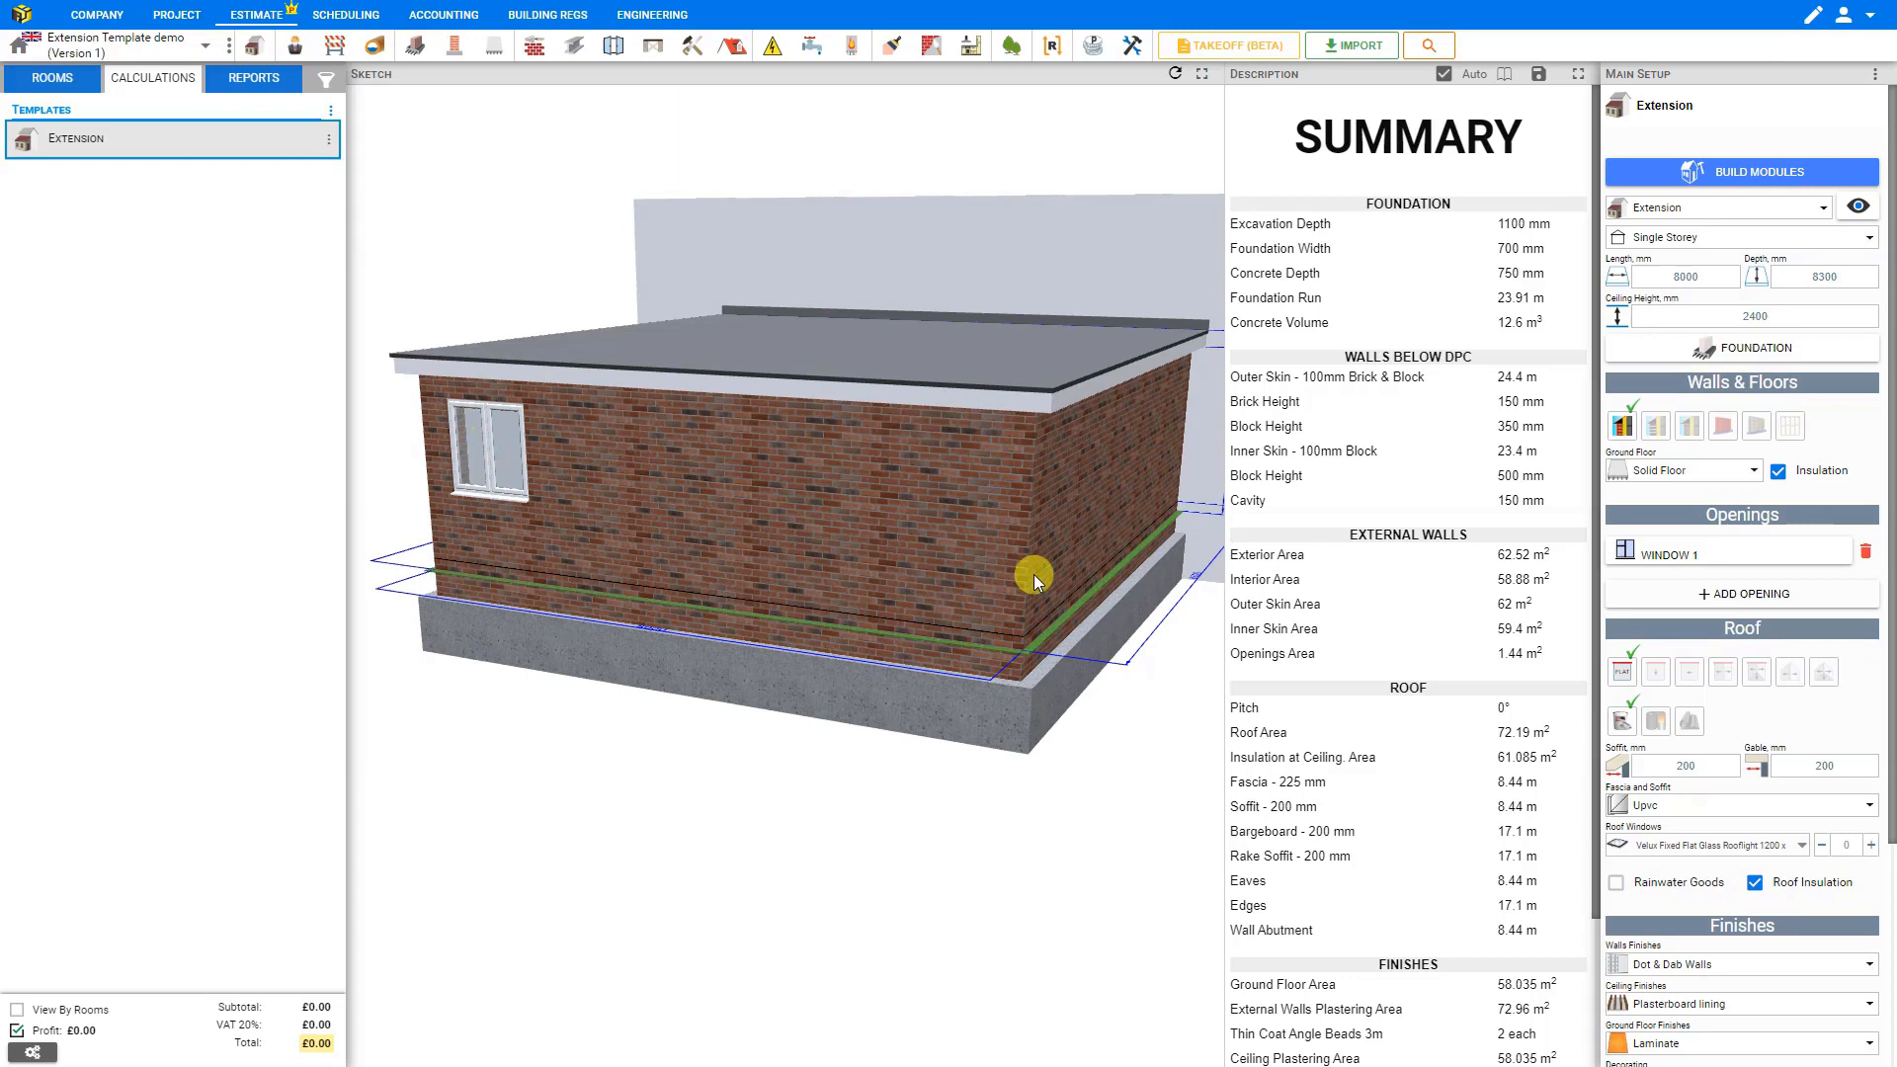
pyautogui.click(1749, 559)
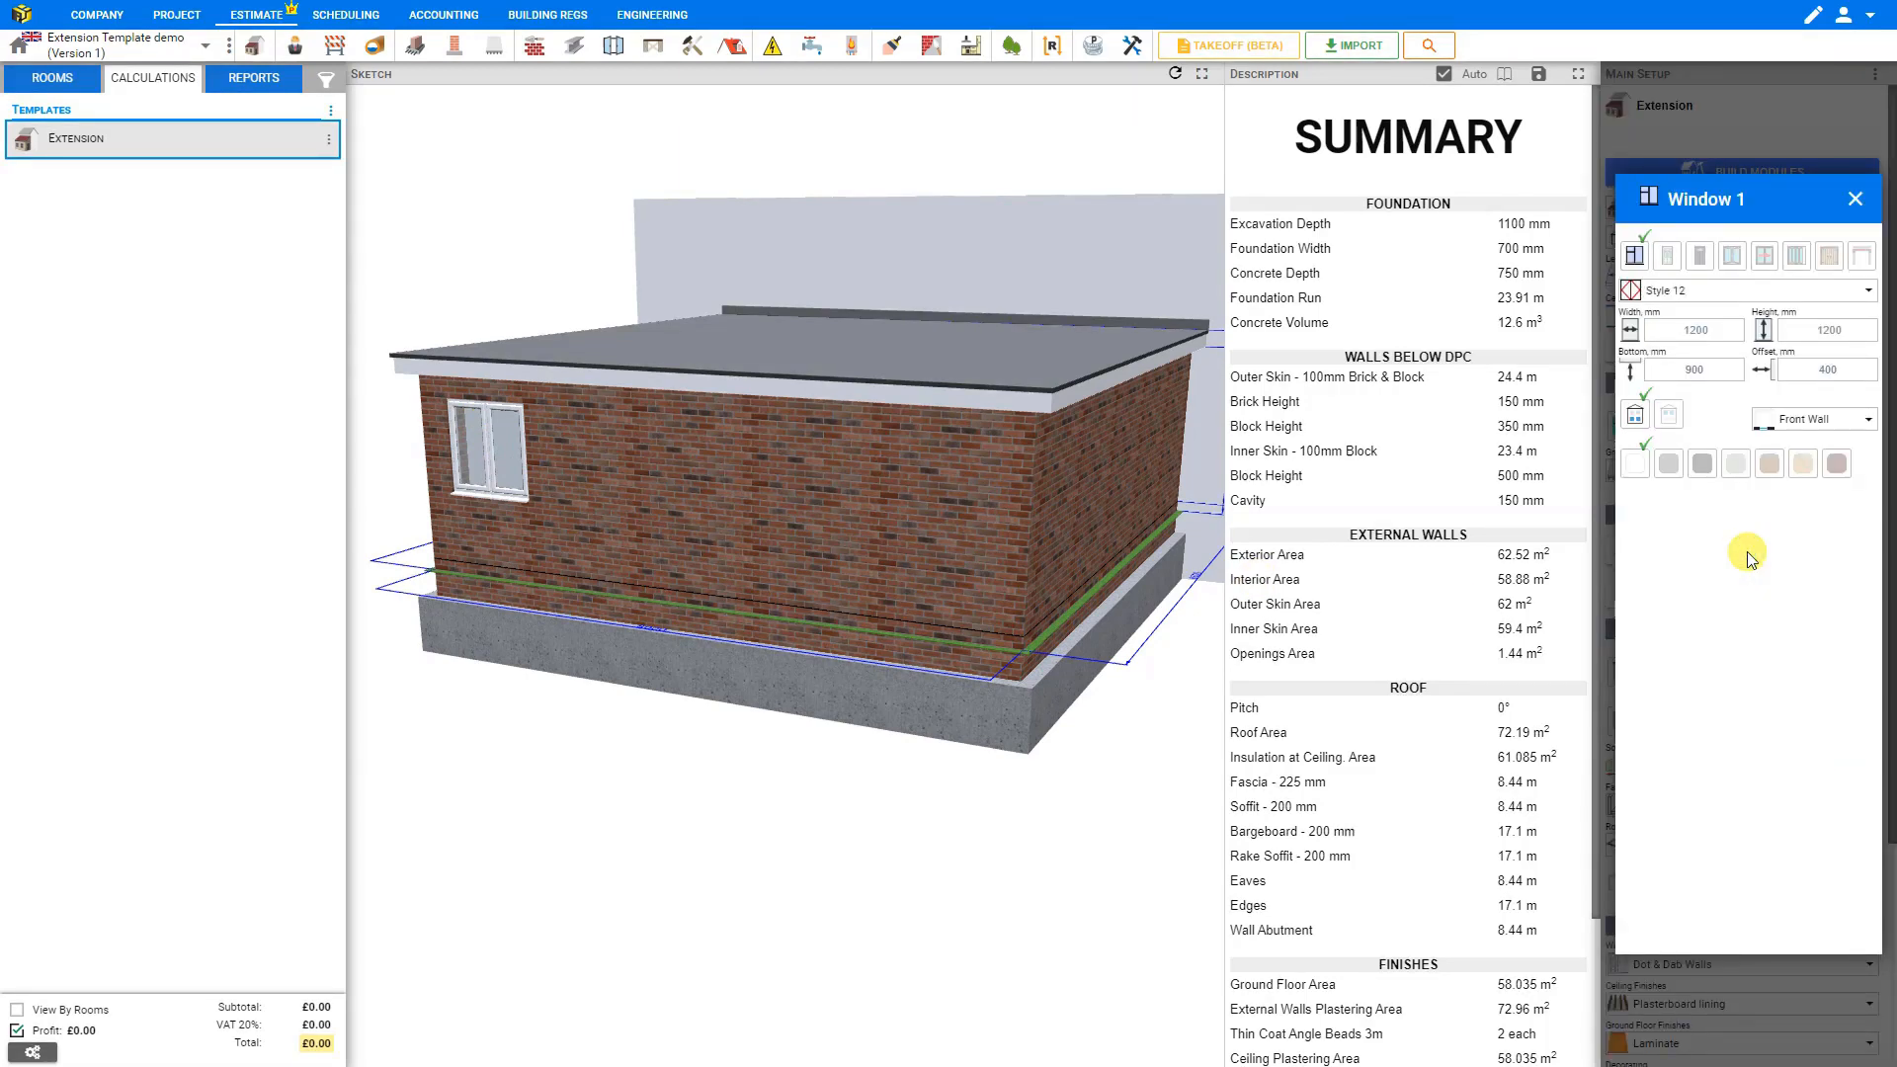
pyautogui.click(1667, 259)
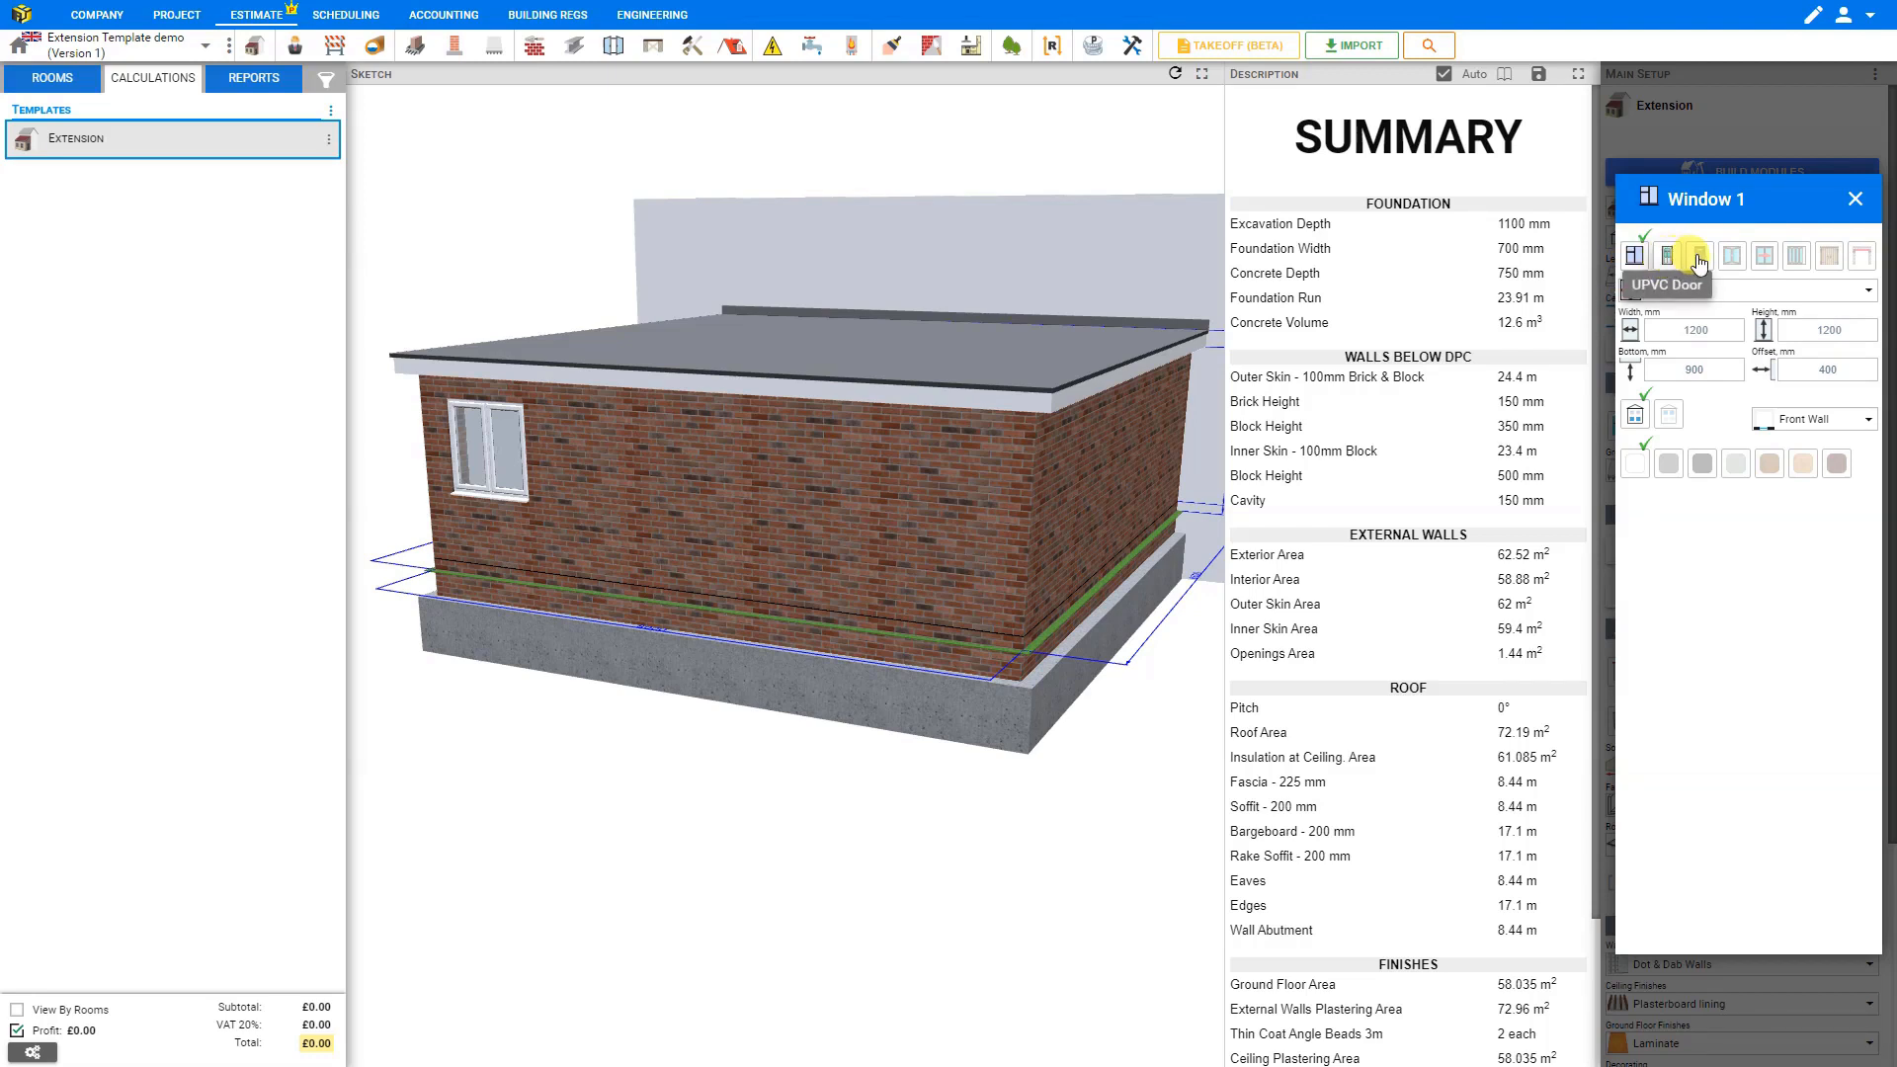
pyautogui.click(1699, 259)
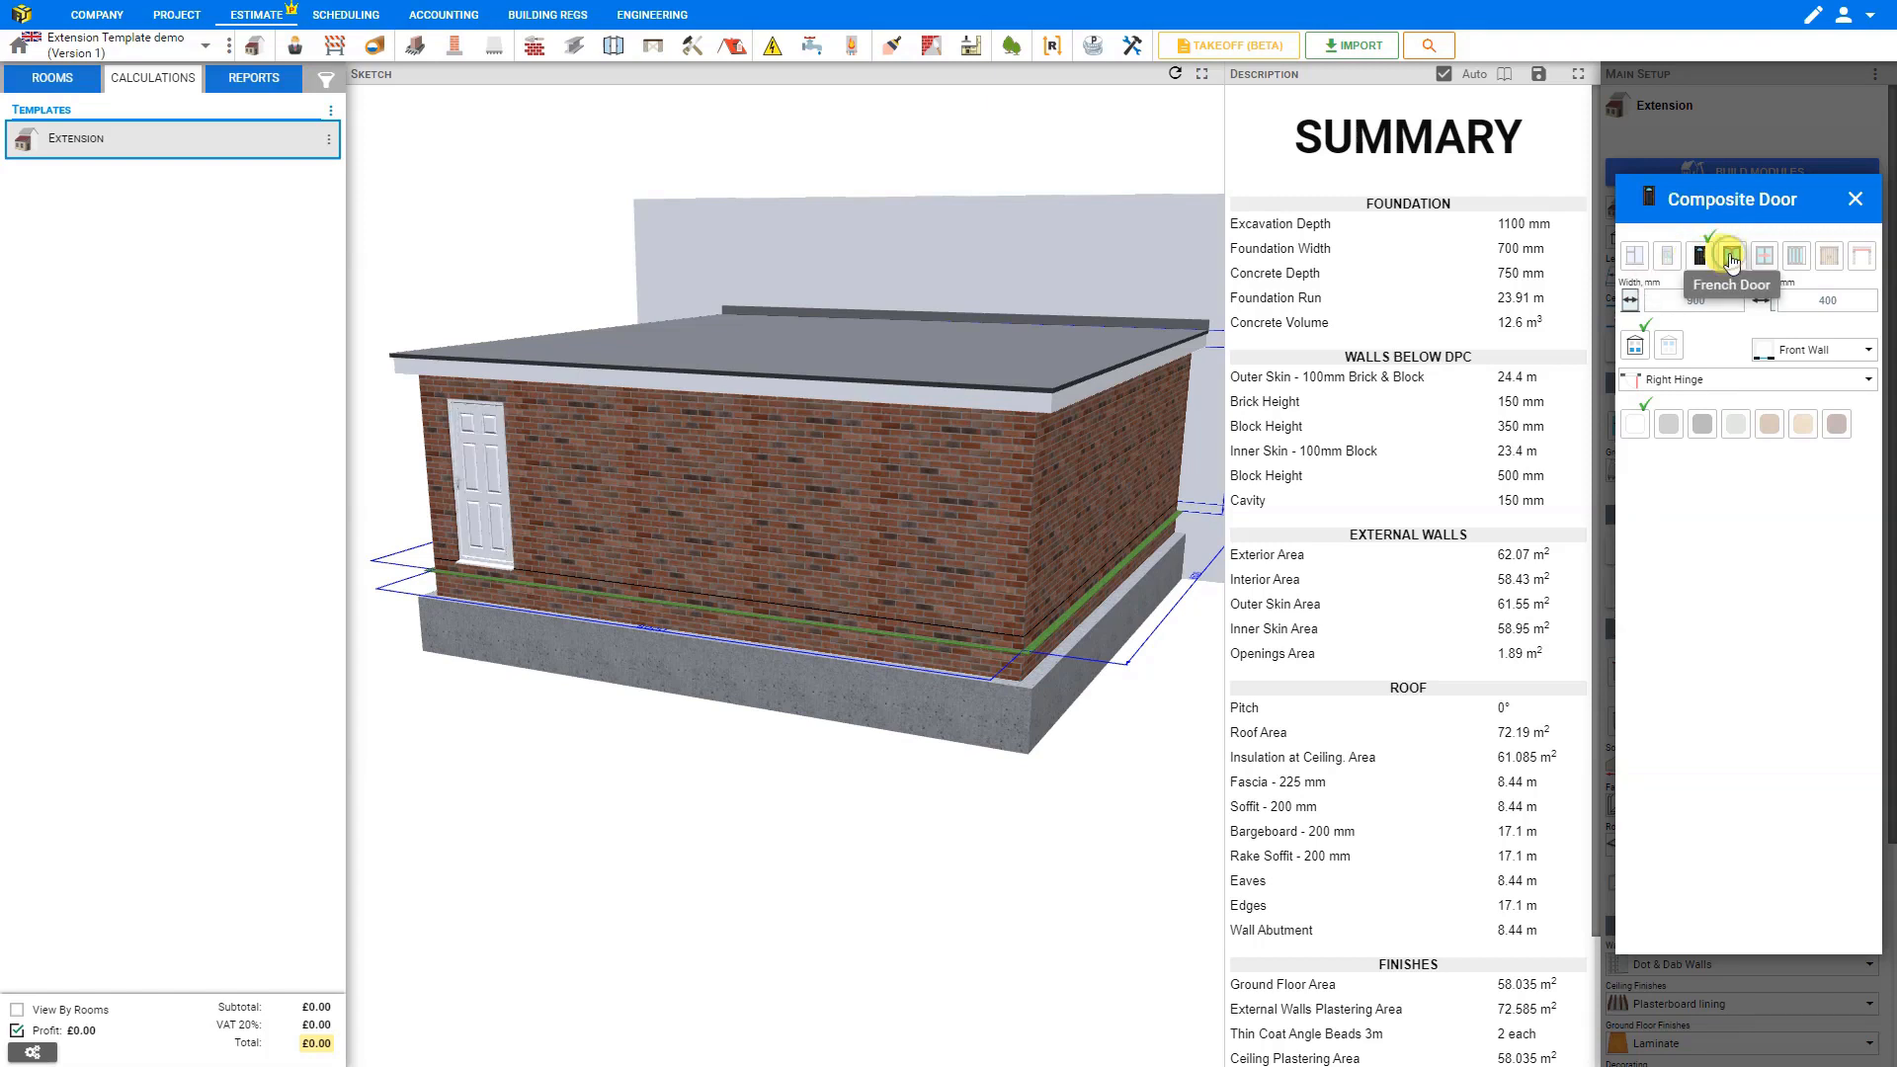
pyautogui.click(1731, 259)
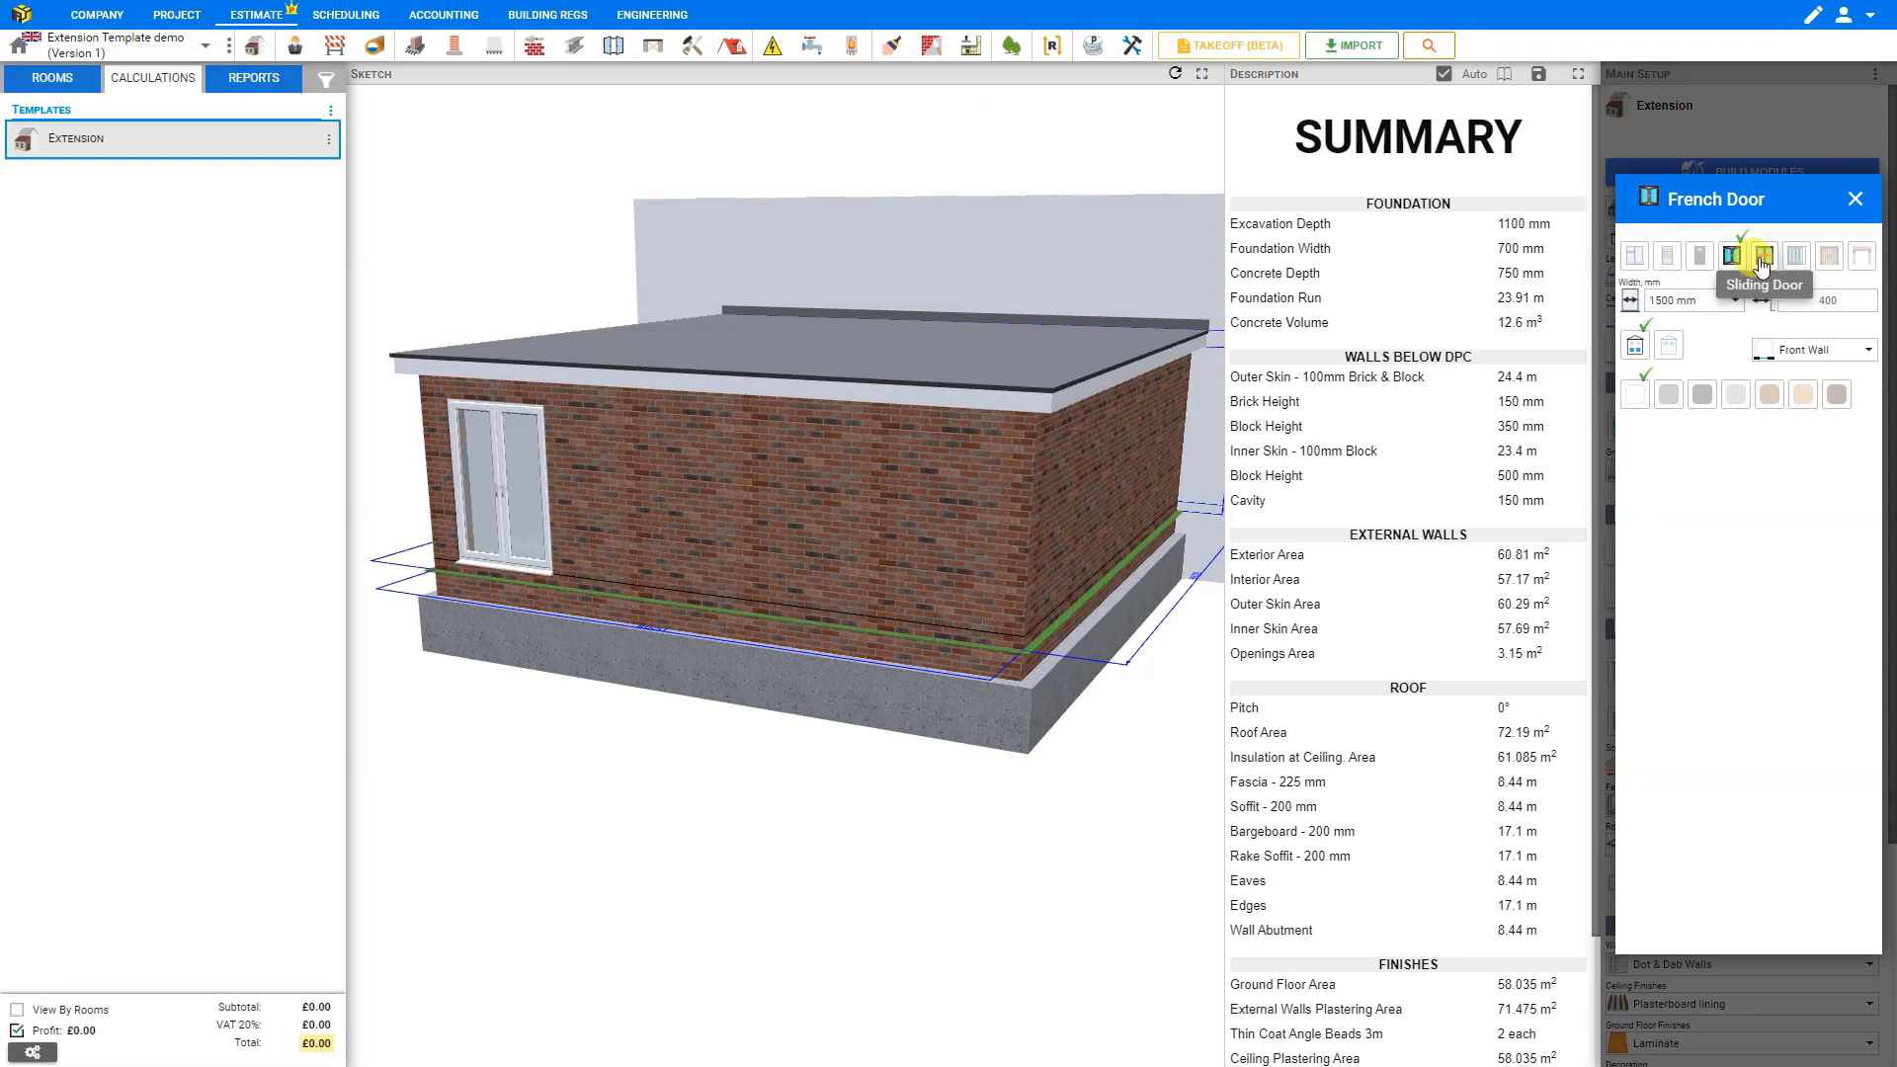
pyautogui.click(1763, 258)
pyautogui.click(1796, 259)
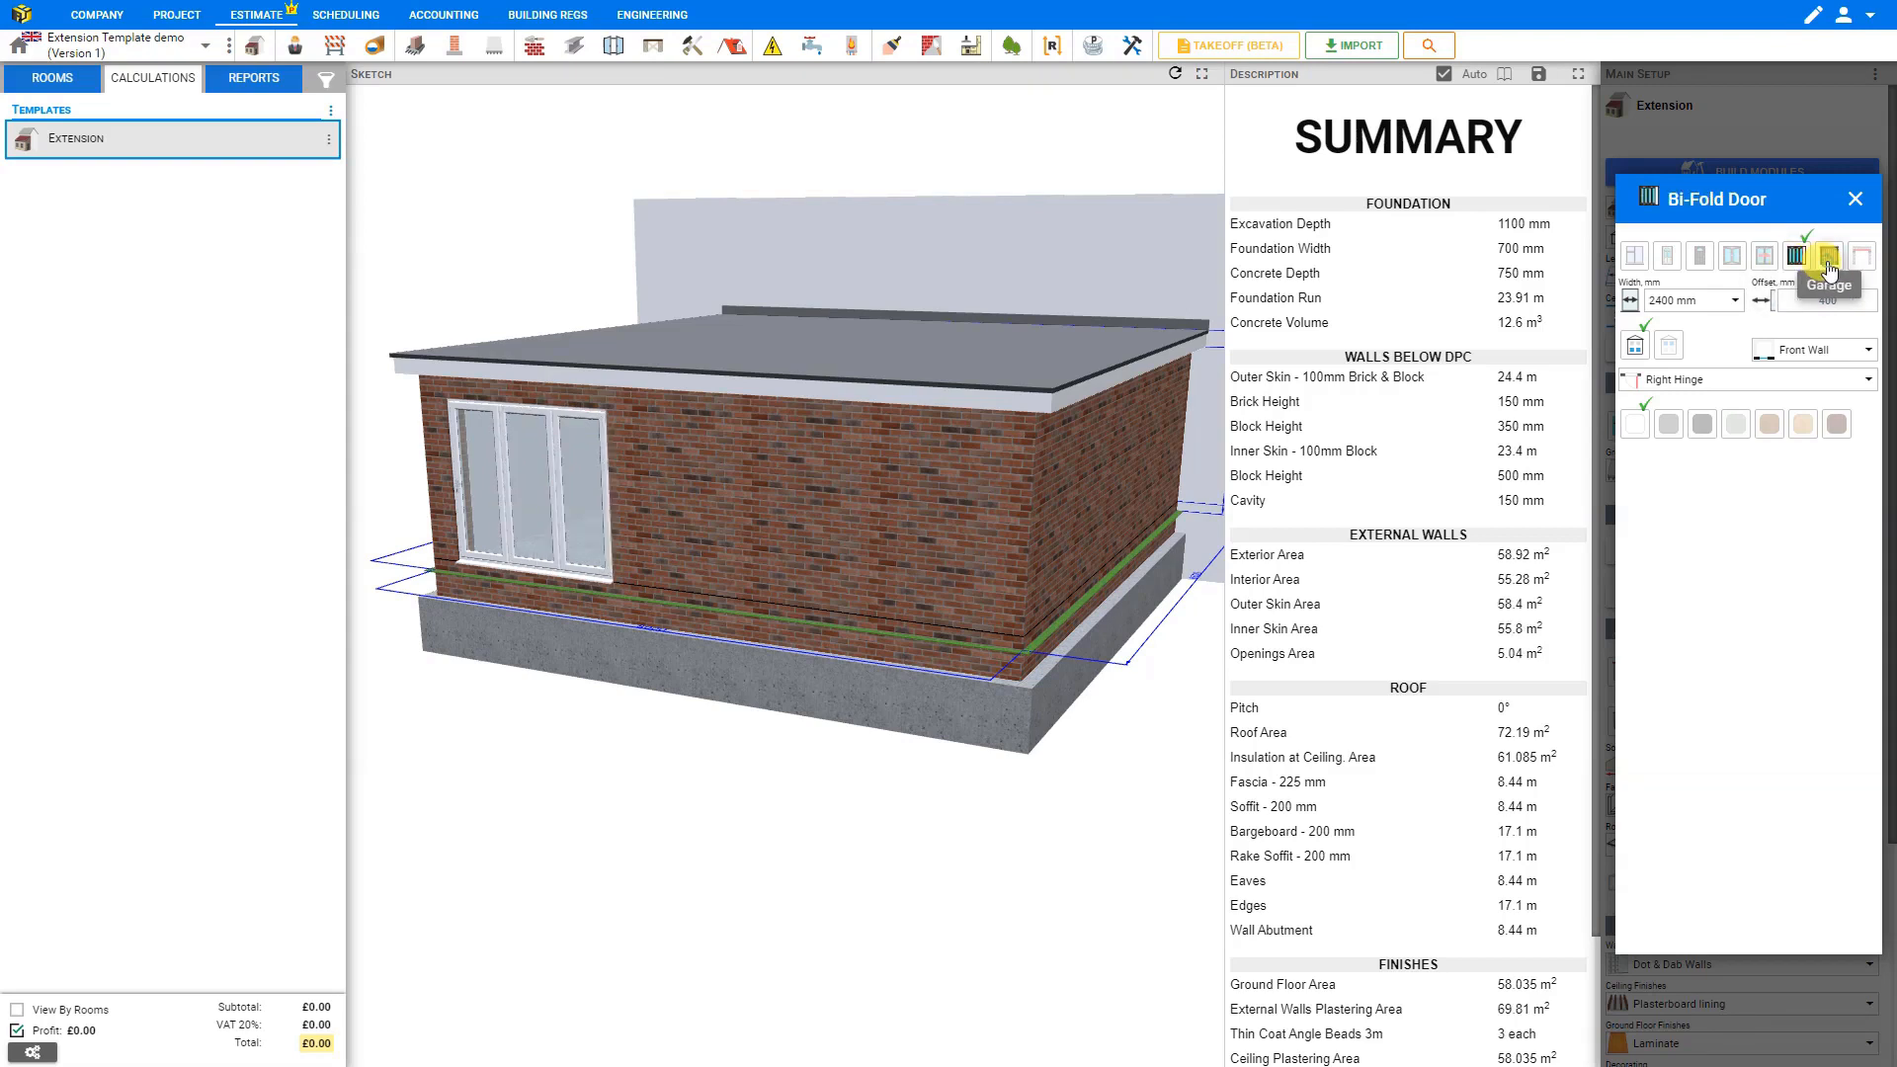
pyautogui.click(1828, 263)
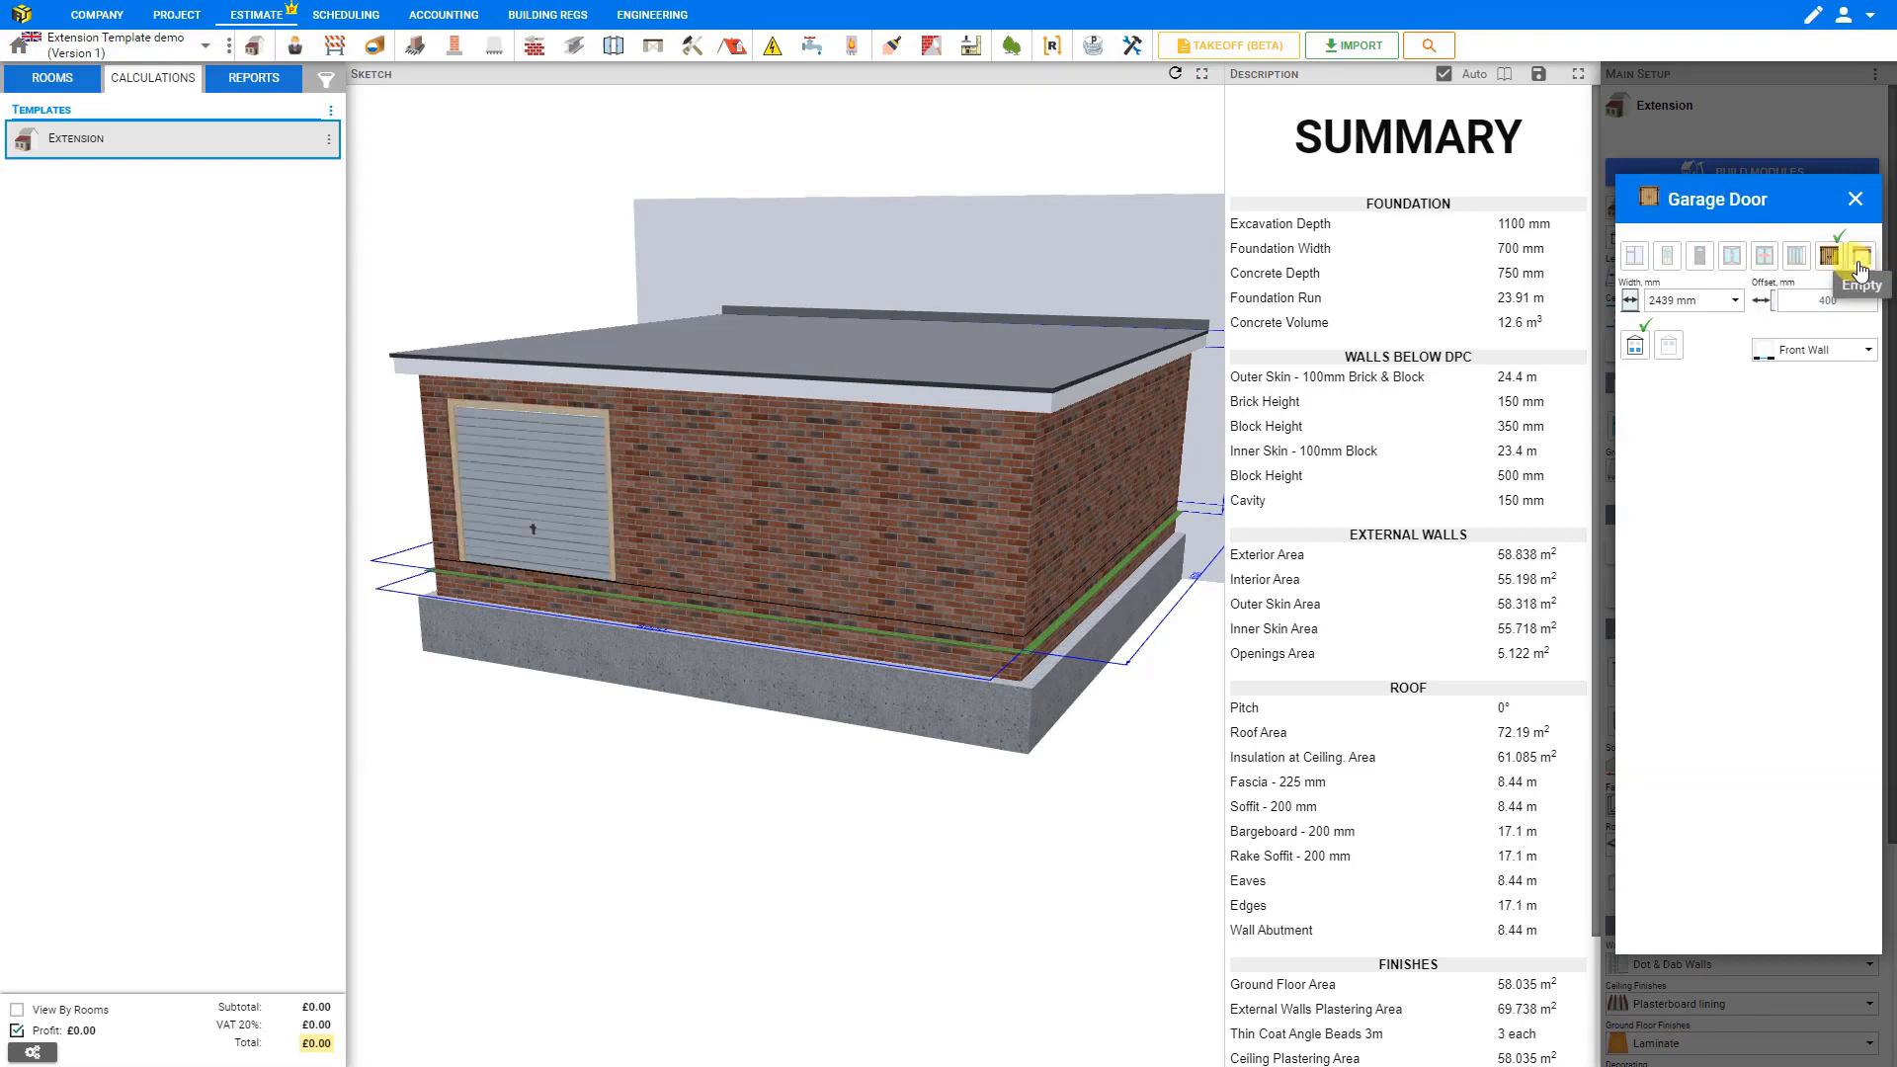
pyautogui.click(1861, 263)
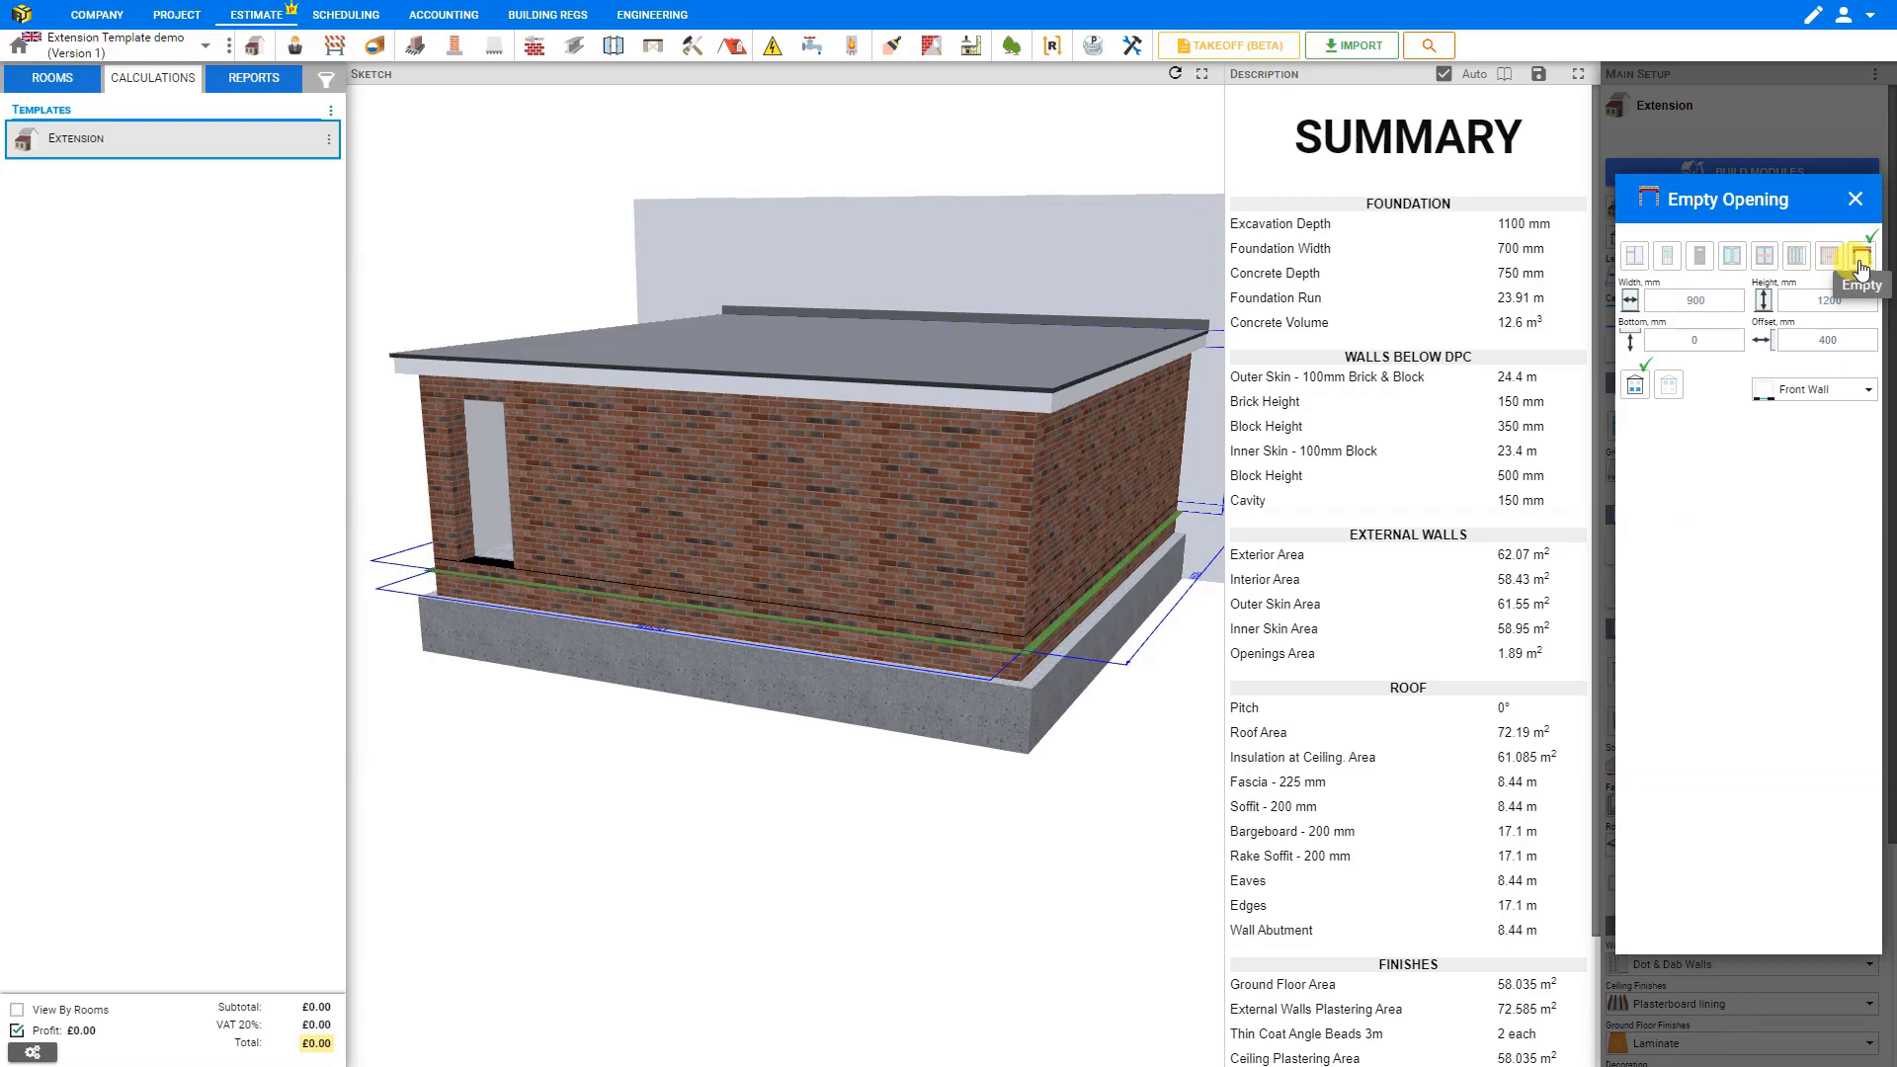
# Change the opening's type back to Window, try styles 1, 2 and 9, and settle on Style 20
pyautogui.click(1635, 258)
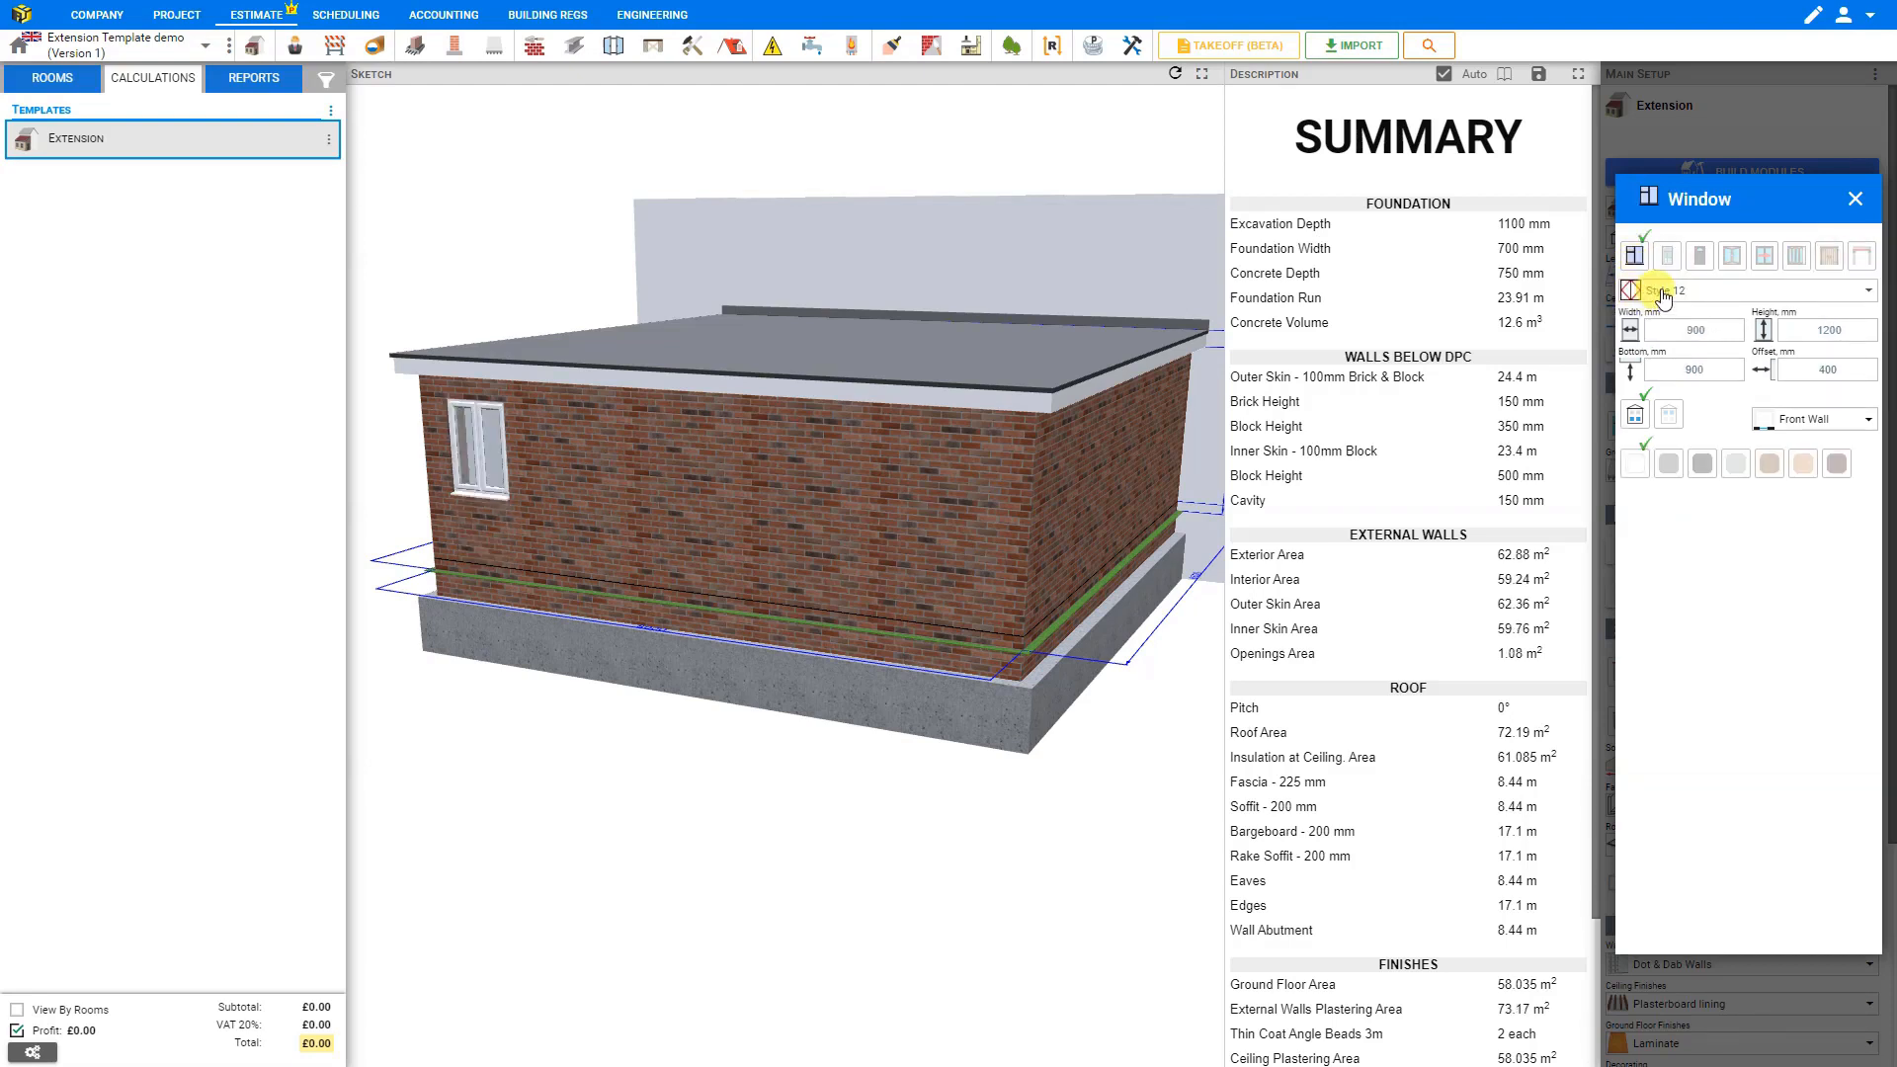
pyautogui.click(1683, 292)
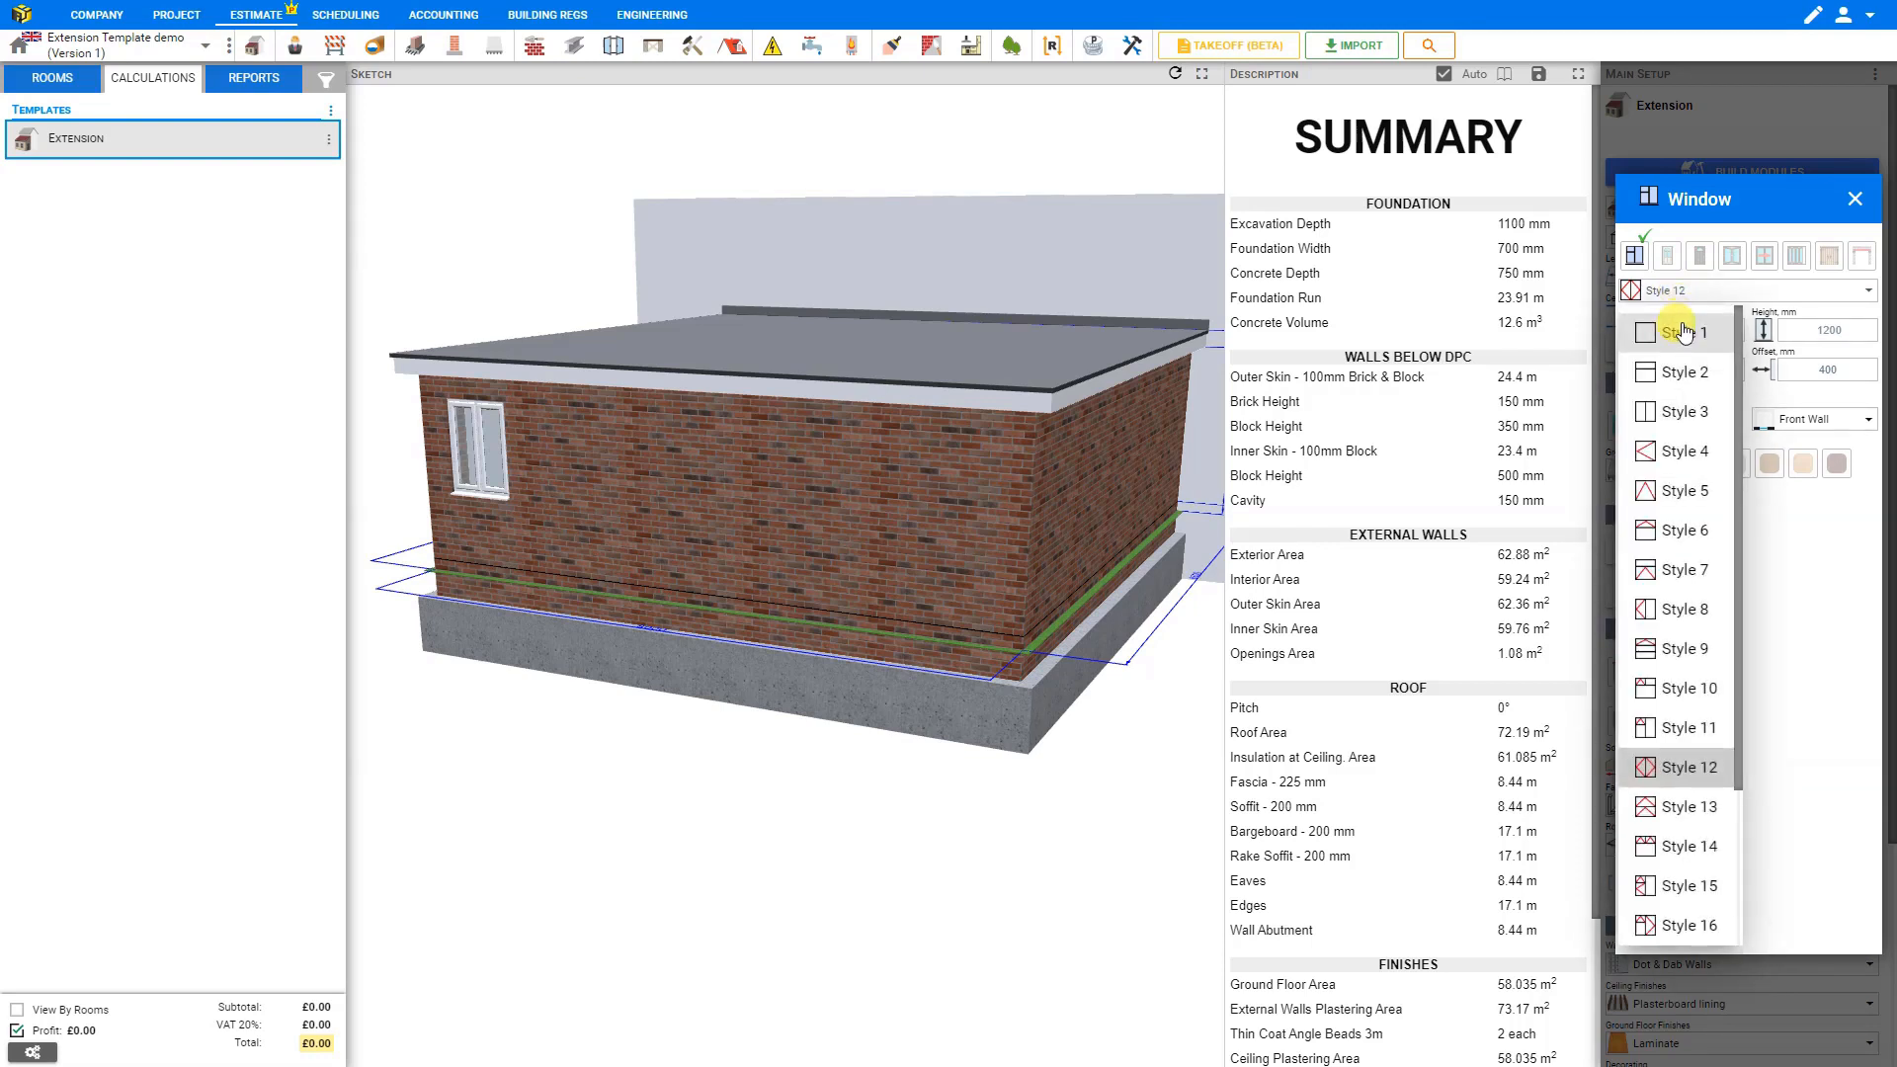
pyautogui.click(1680, 334)
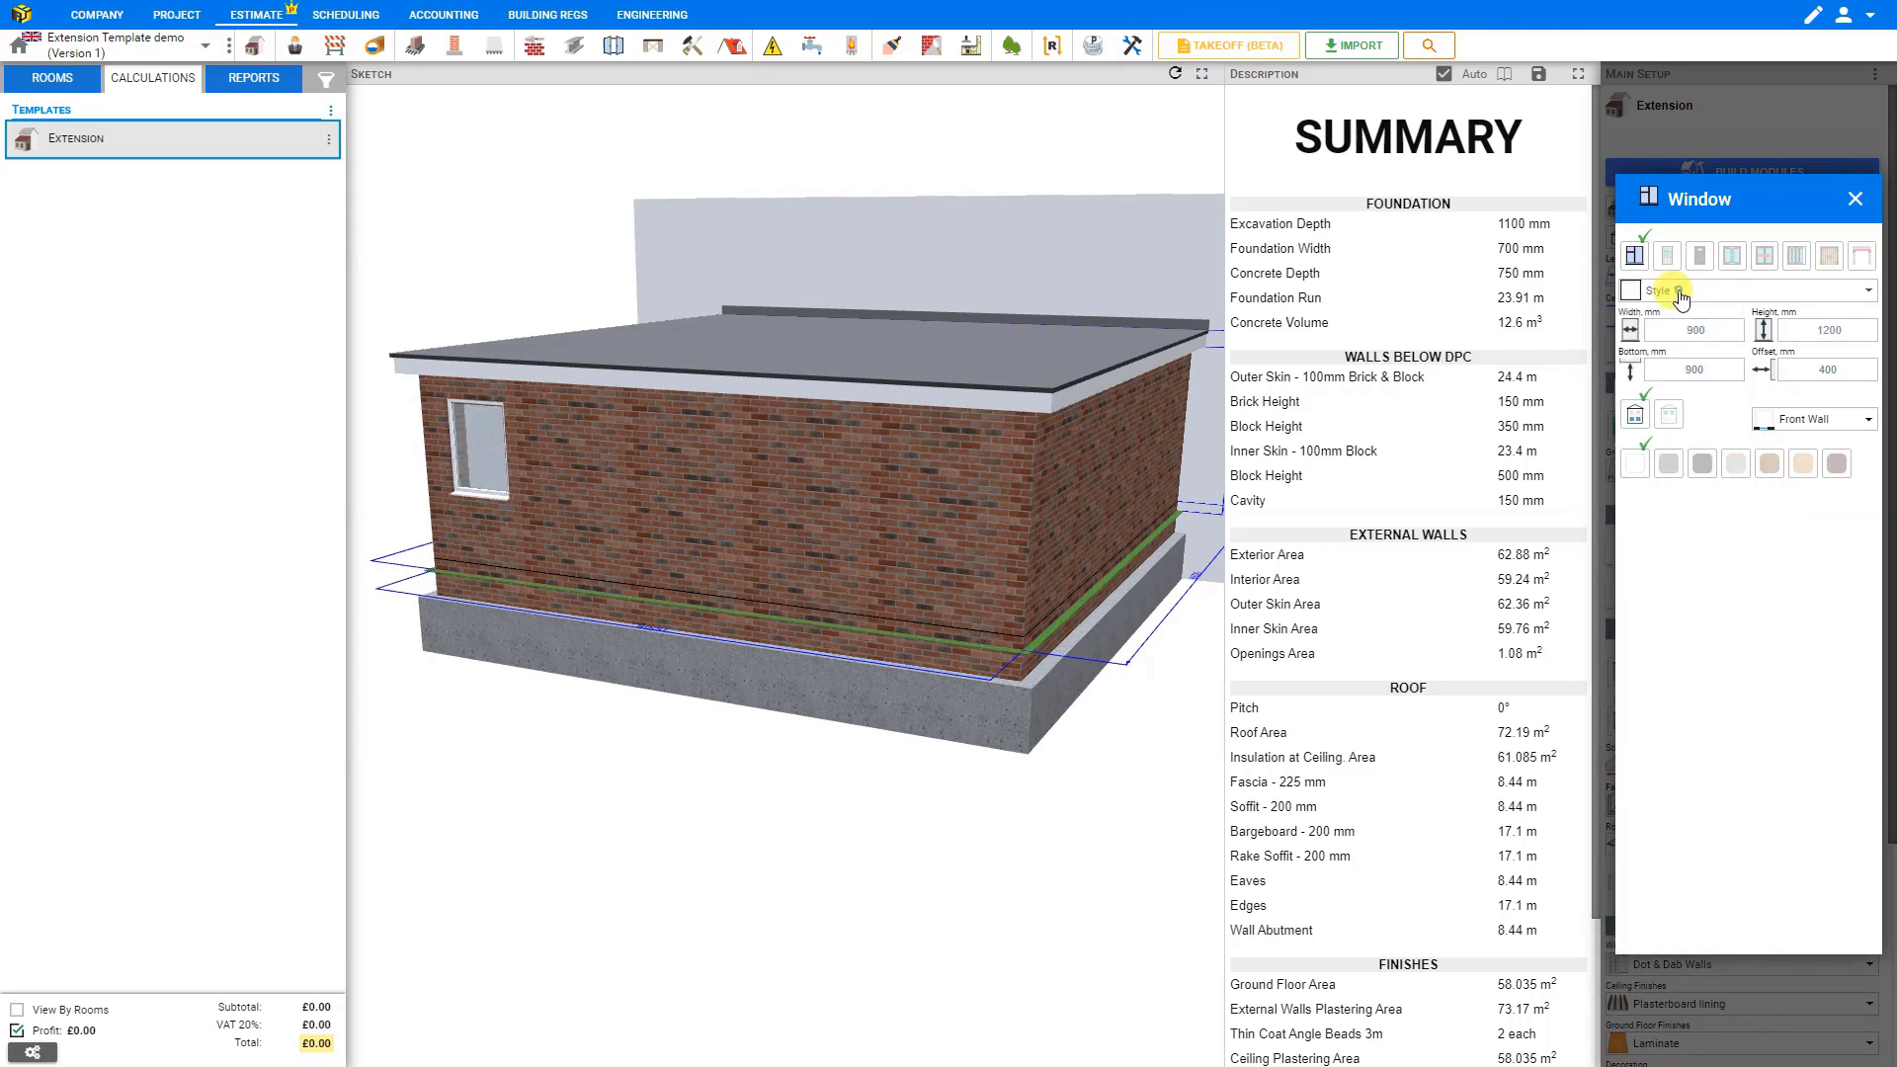
pyautogui.click(1681, 294)
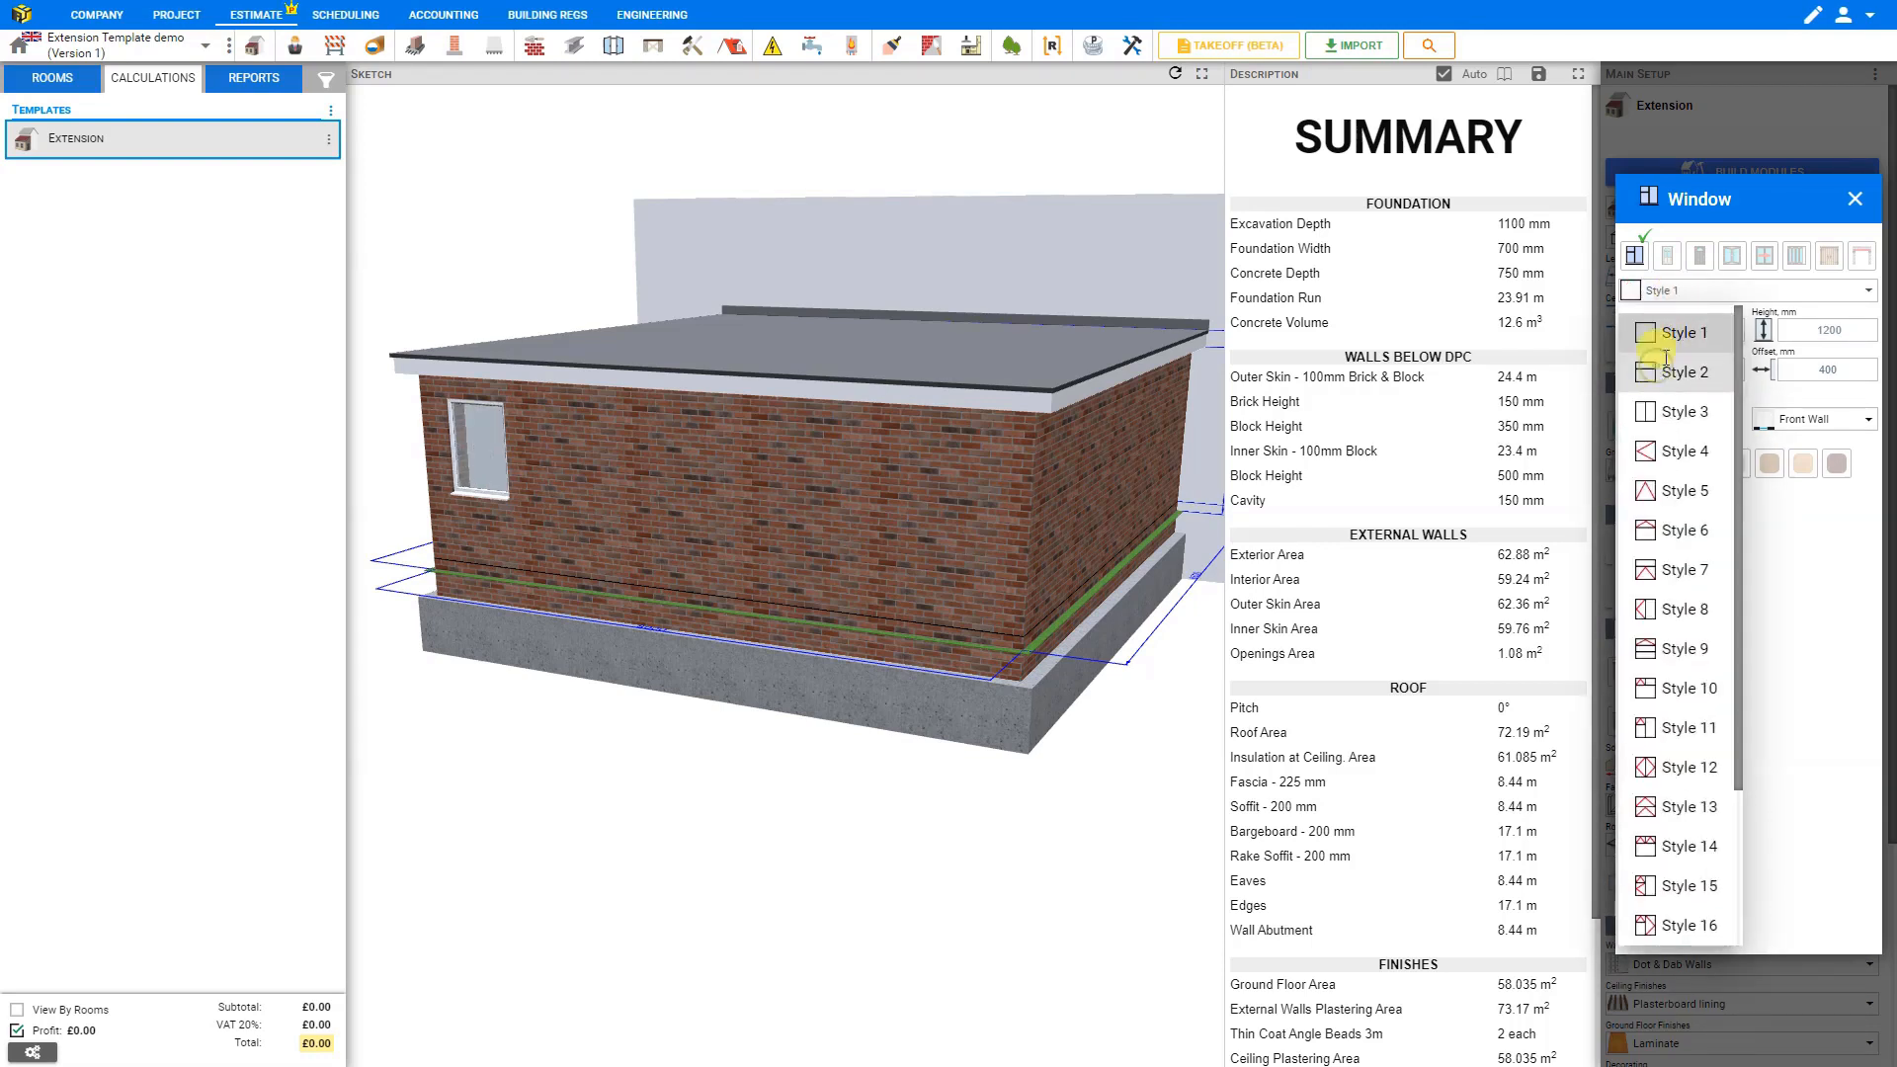
pyautogui.click(1660, 373)
pyautogui.click(1677, 295)
pyautogui.click(1670, 648)
pyautogui.click(1668, 296)
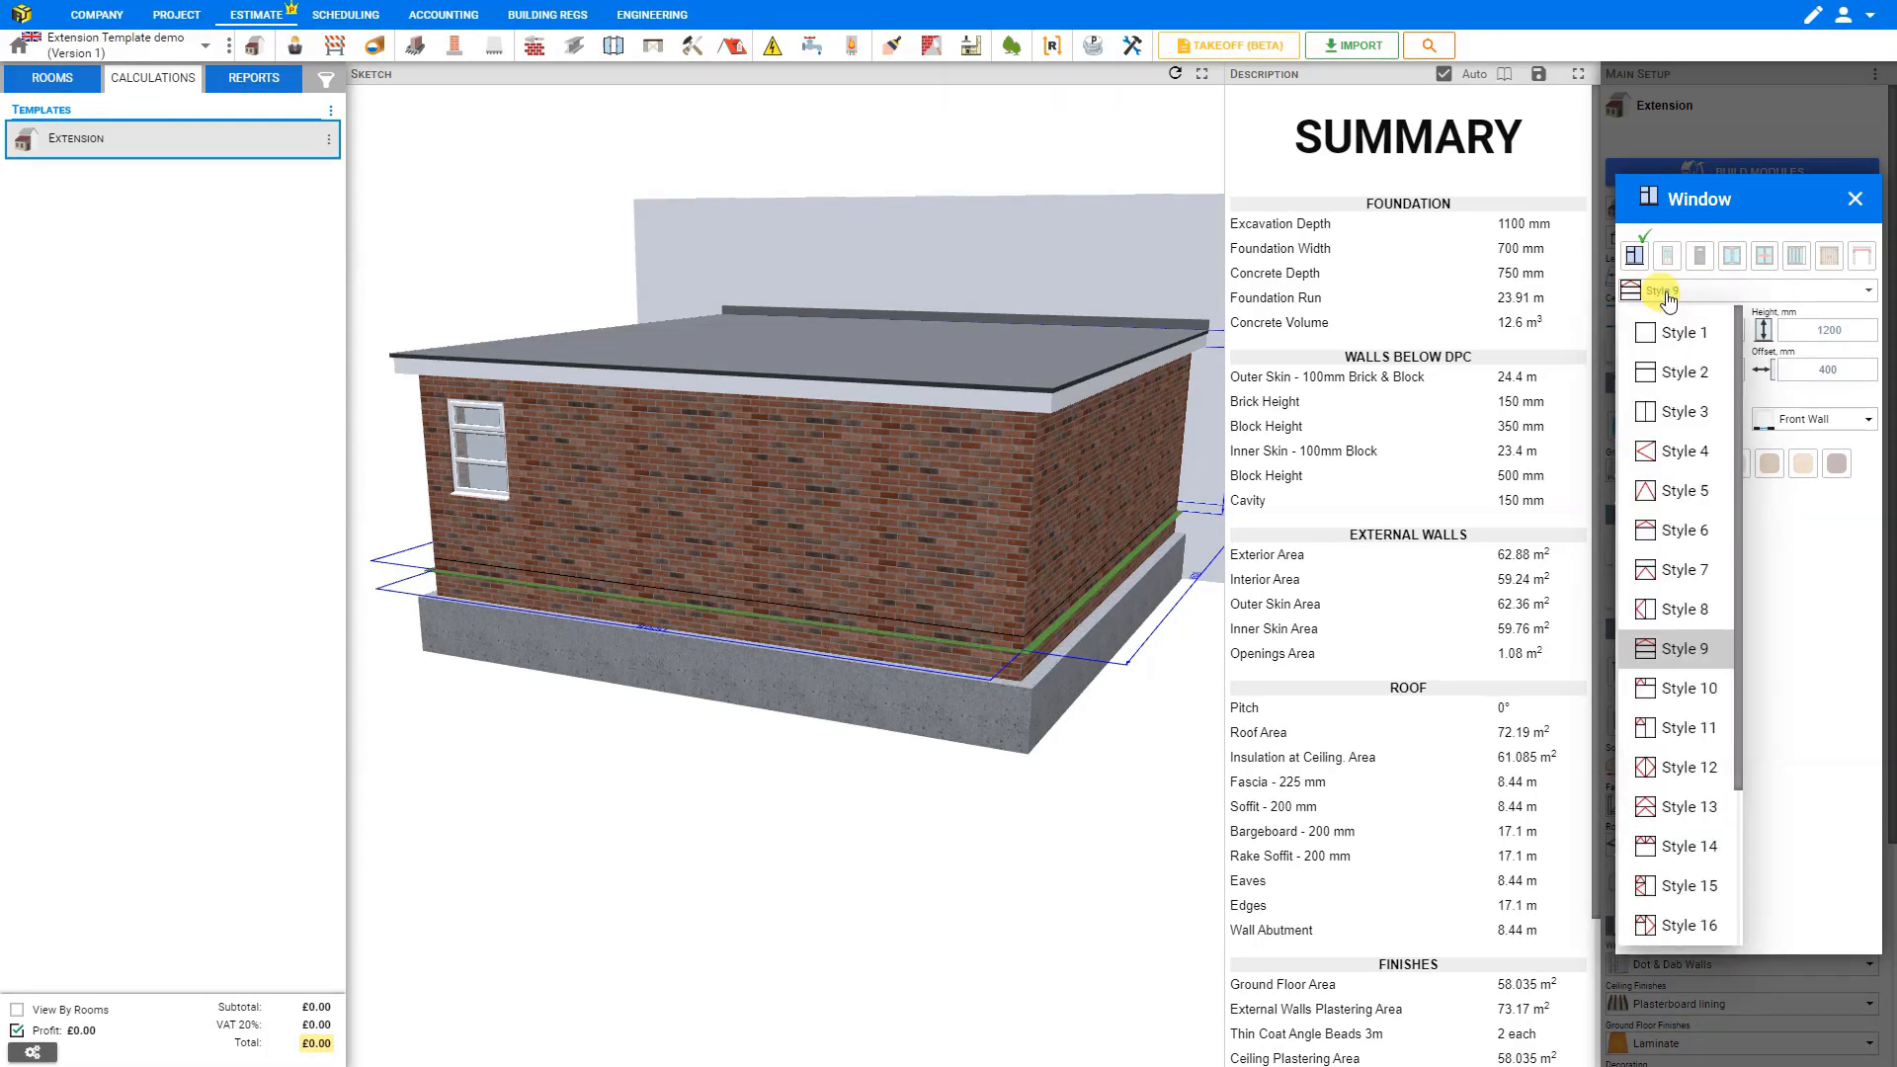
pyautogui.scroll(-2, 1638, 541)
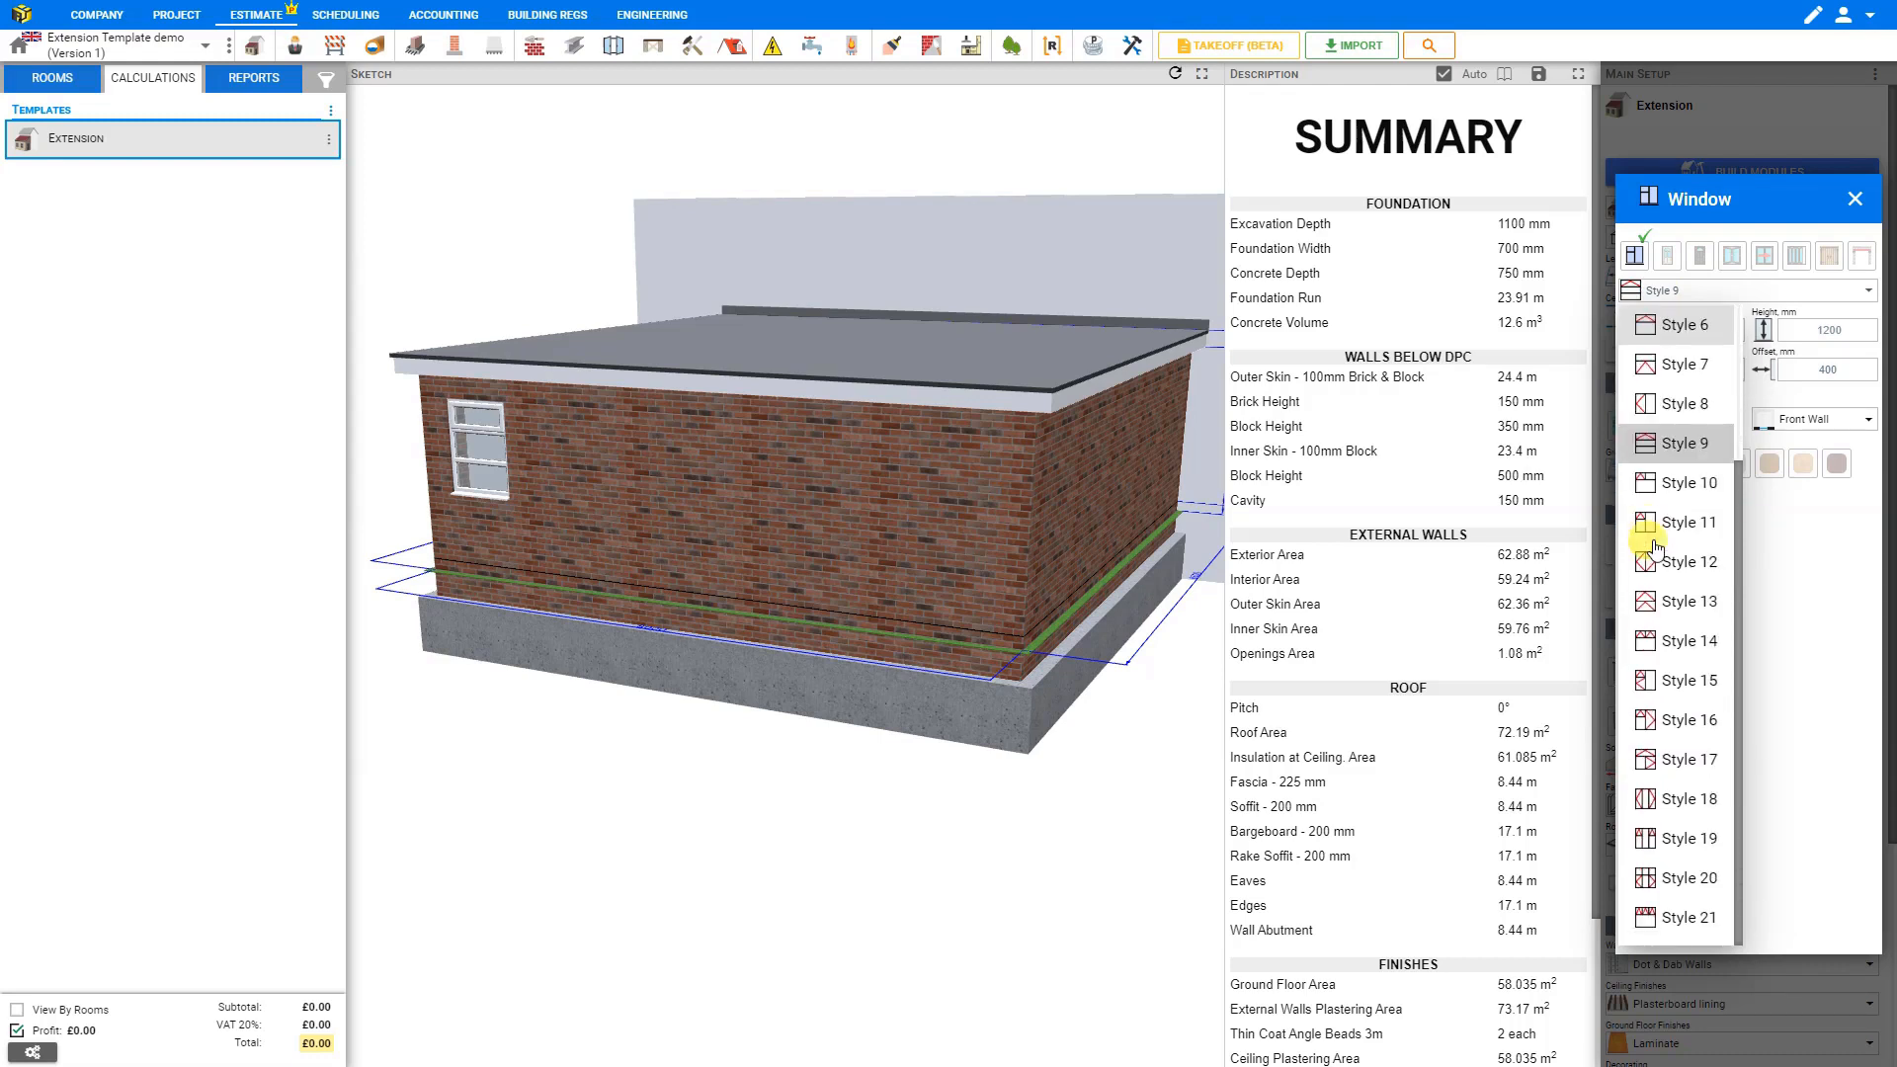
pyautogui.click(1687, 878)
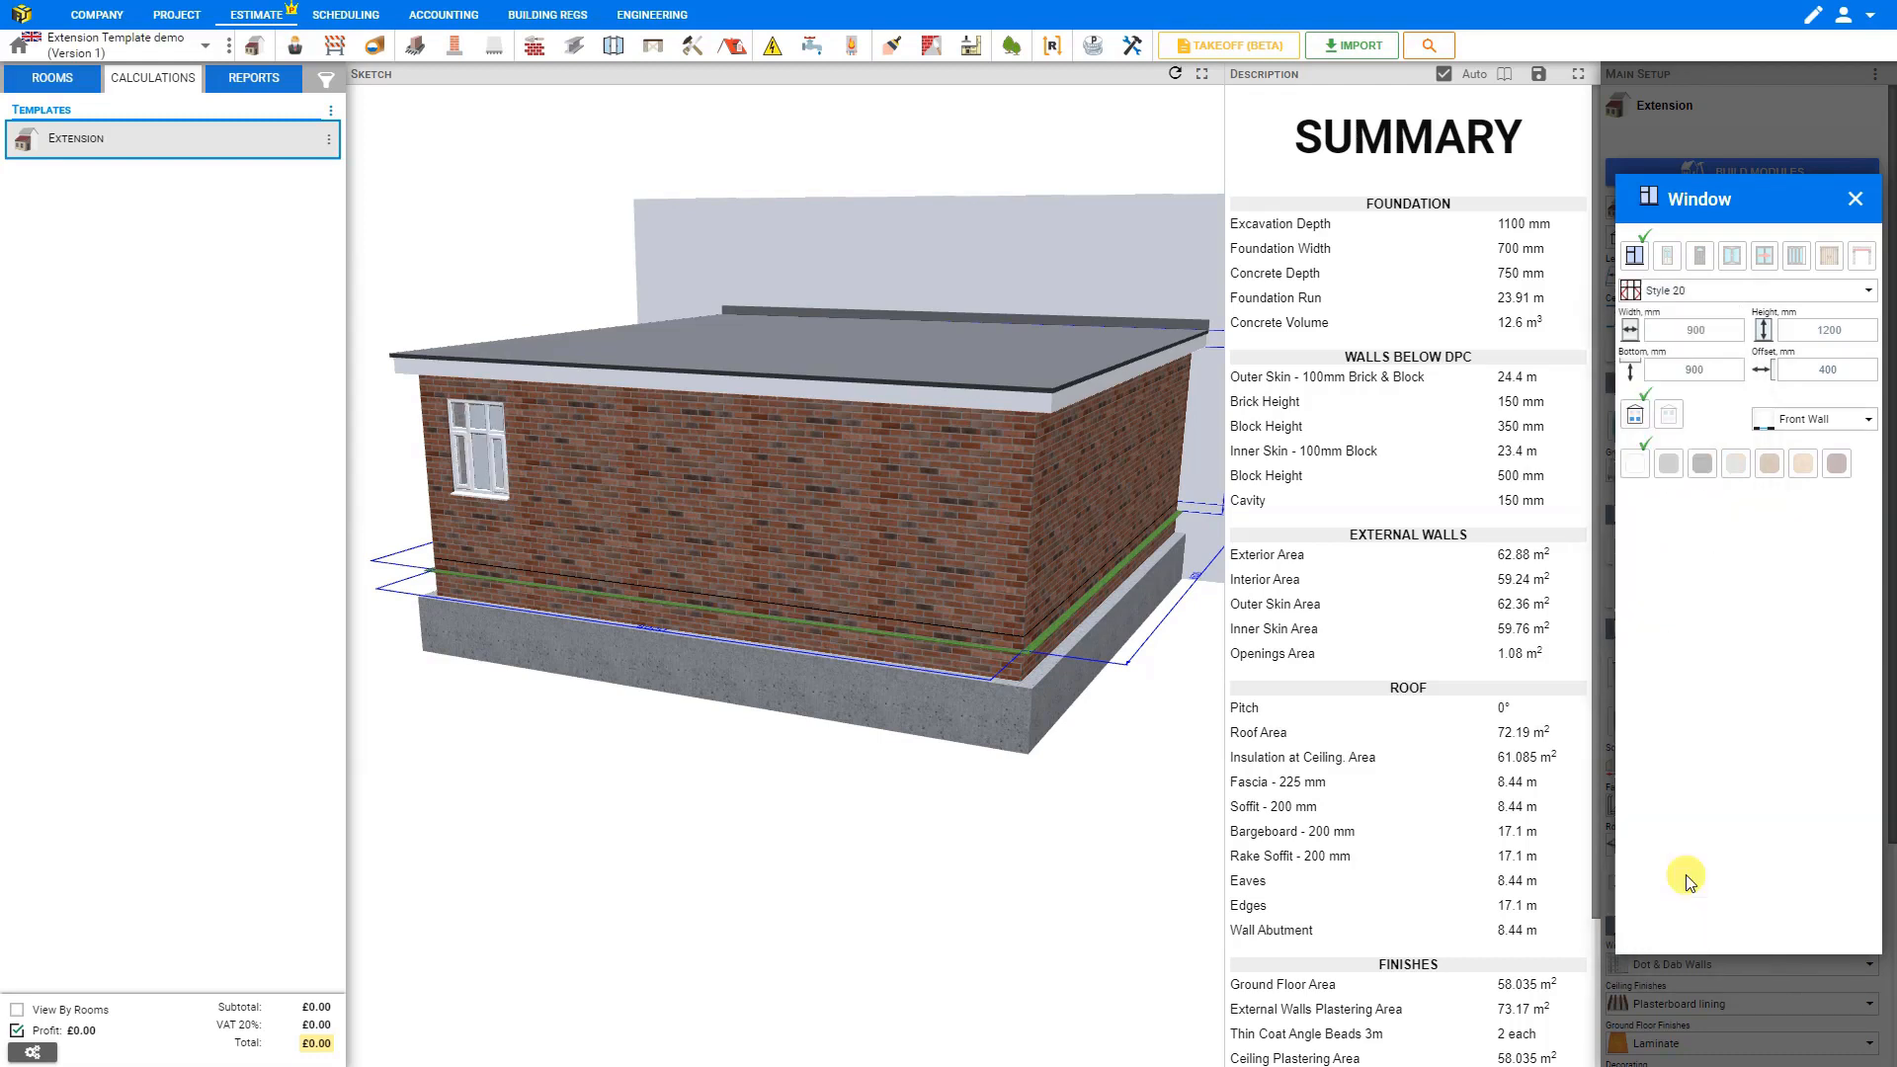
# Set the window's width to 1800 mm, try raising its bottom to 3100 mm, and set the bottom to 1000 mm
pyautogui.click(1692, 329)
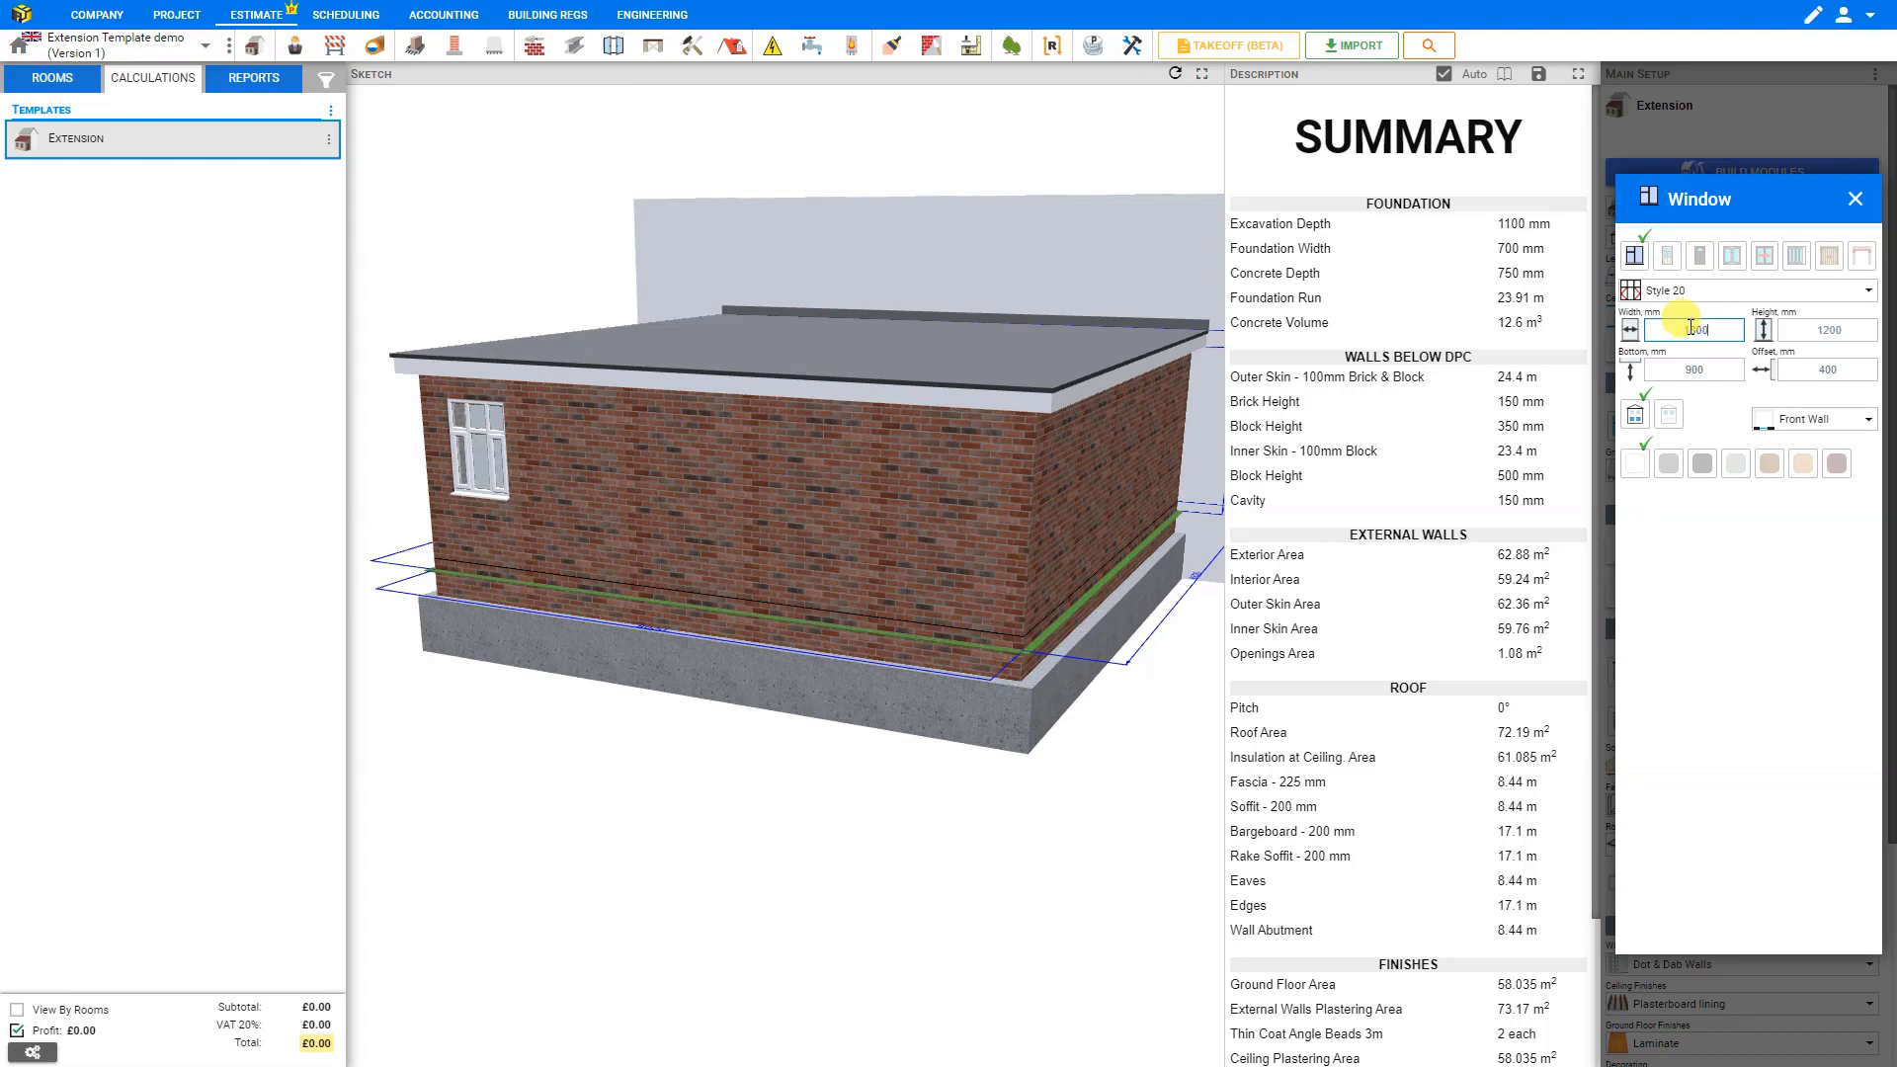
pyautogui.doubleClick(1830, 327)
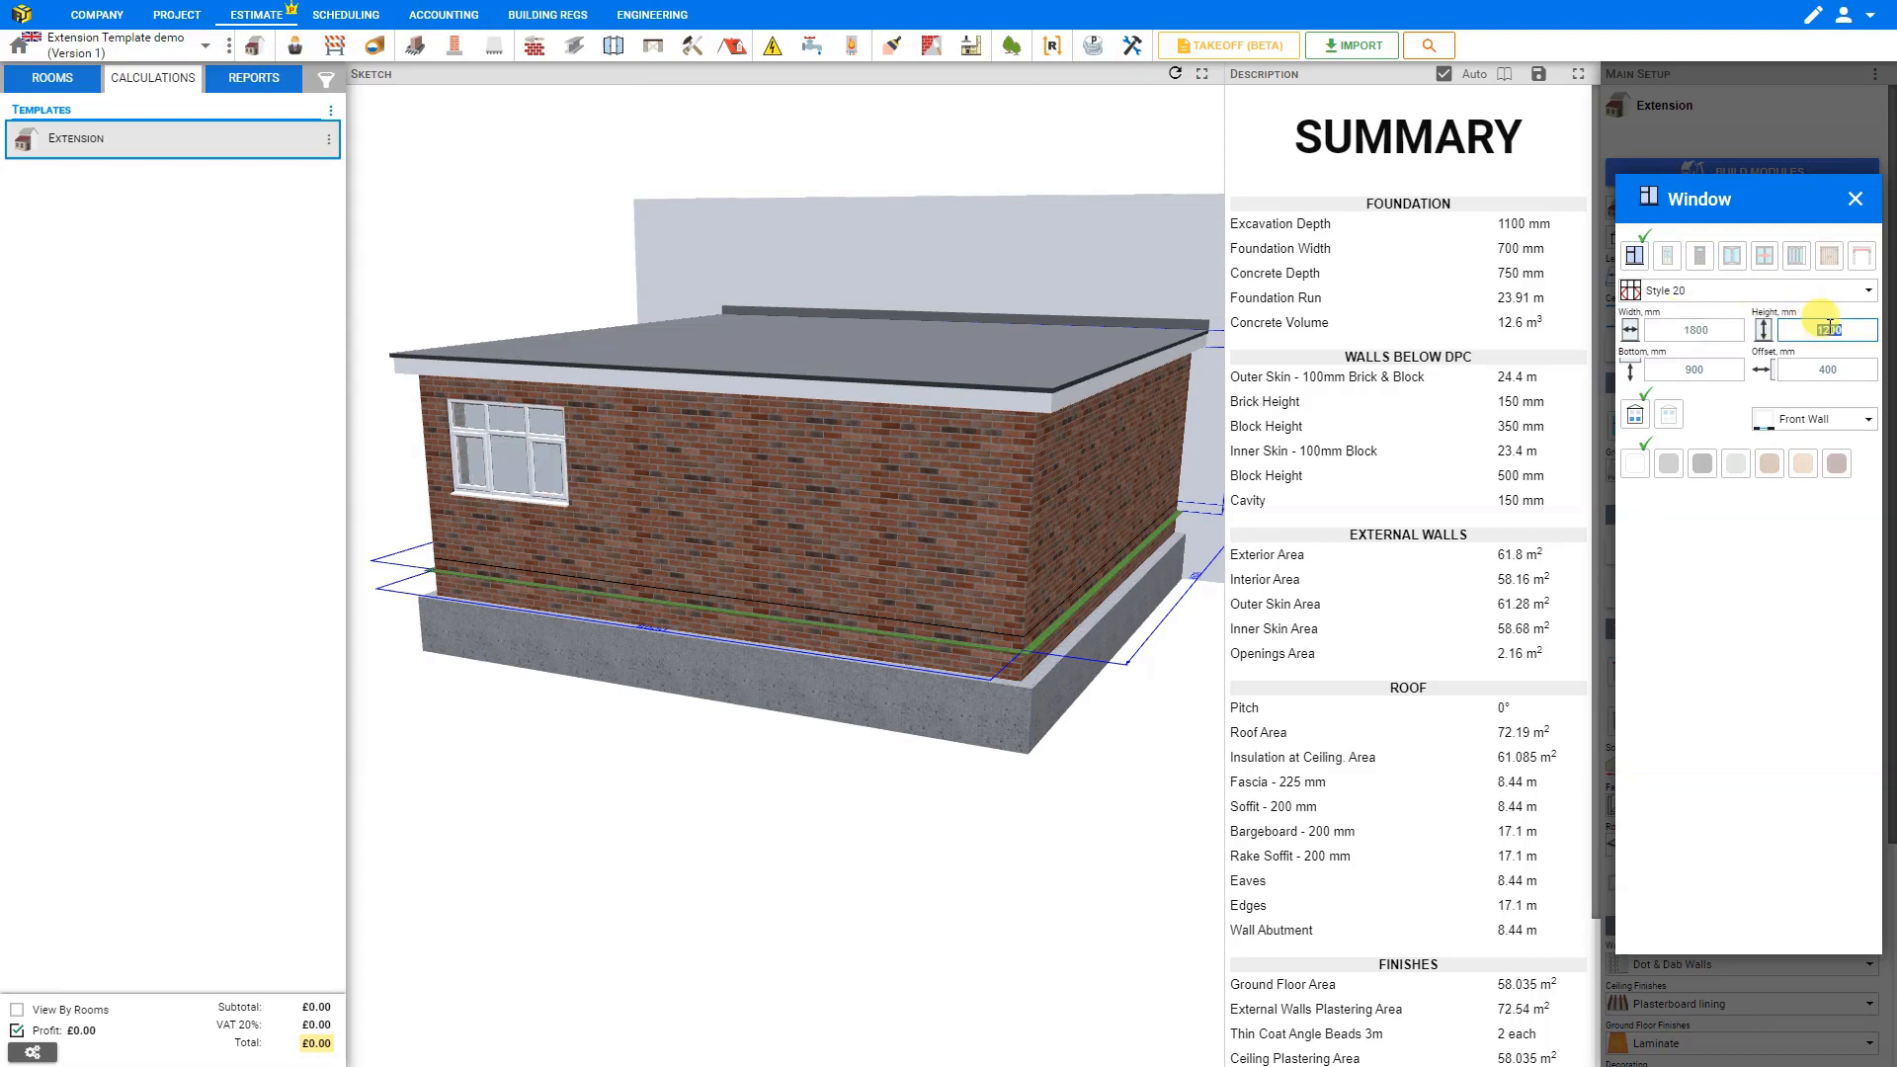
pyautogui.click(1695, 369)
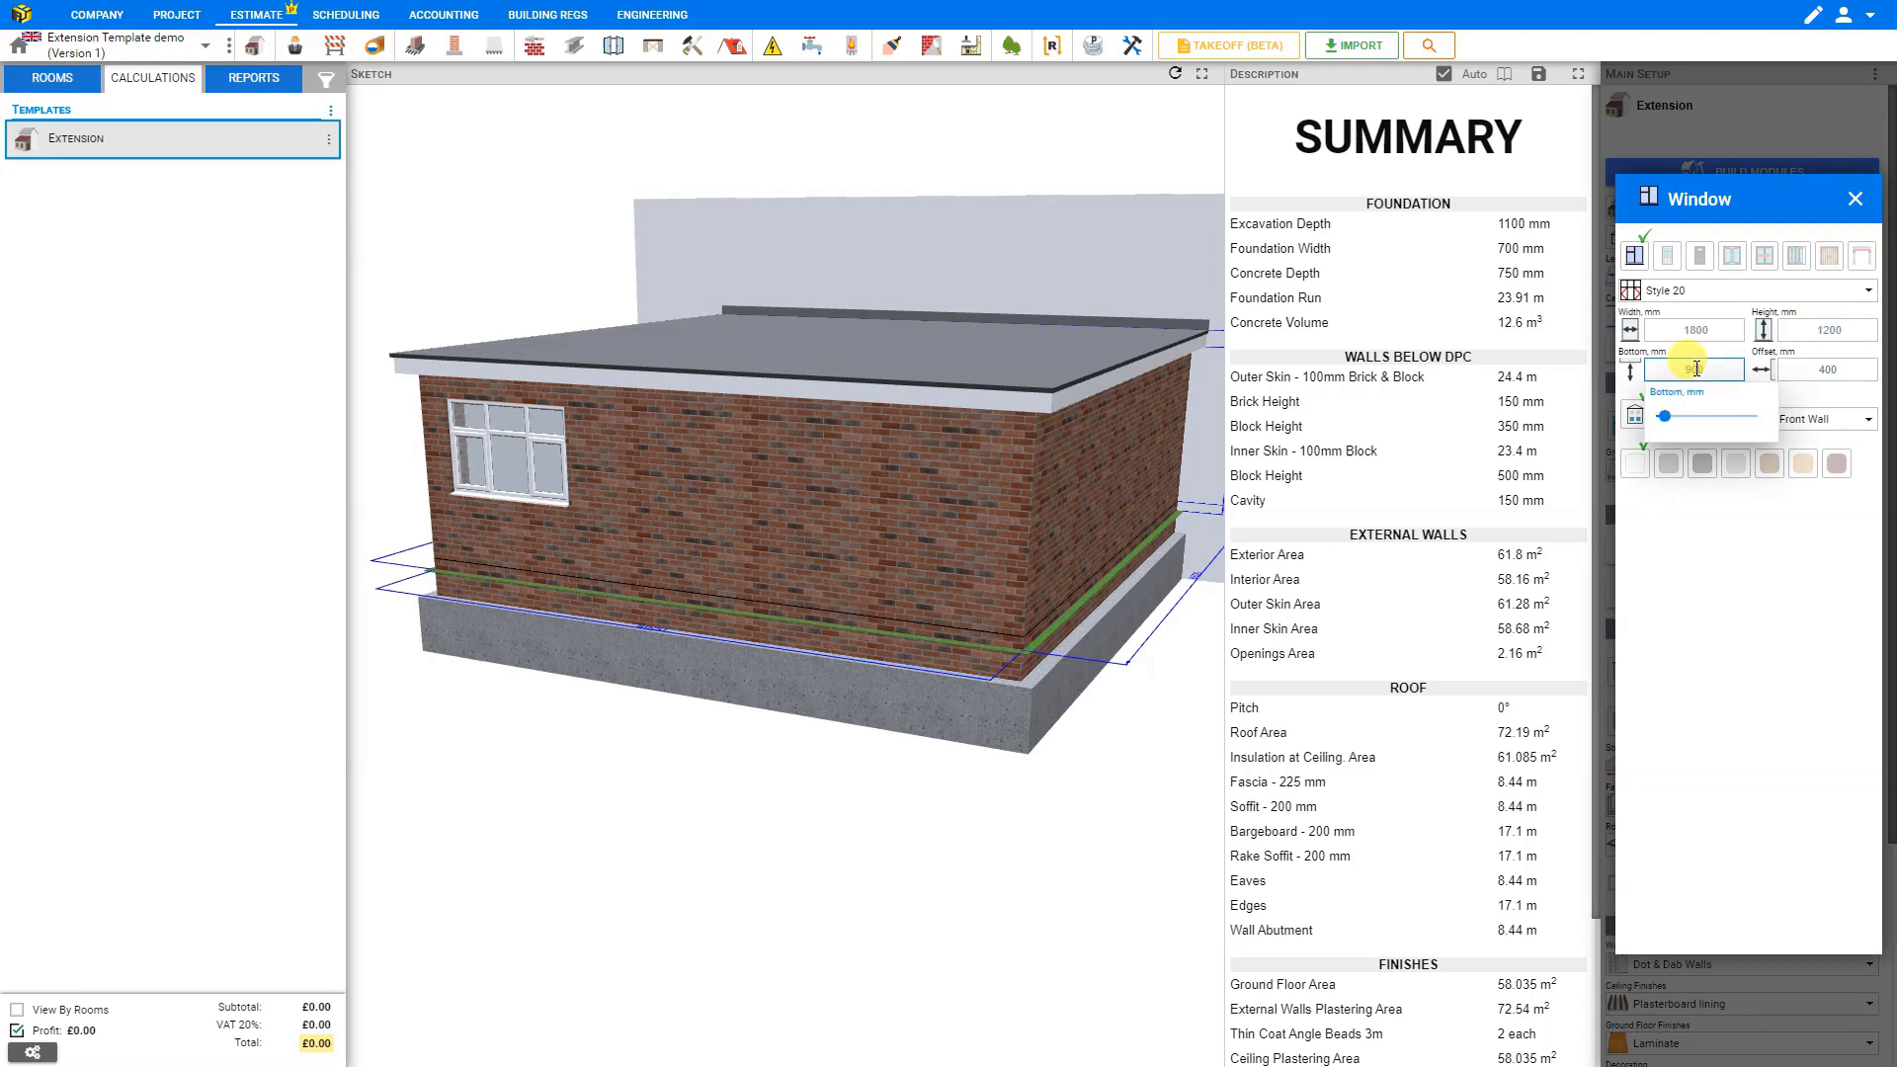
pyautogui.click(1667, 416)
pyautogui.moveTo(1683, 422)
pyautogui.mouseDown()
pyautogui.moveTo(1721, 420)
pyautogui.moveTo(1690, 422)
pyautogui.mouseUp()
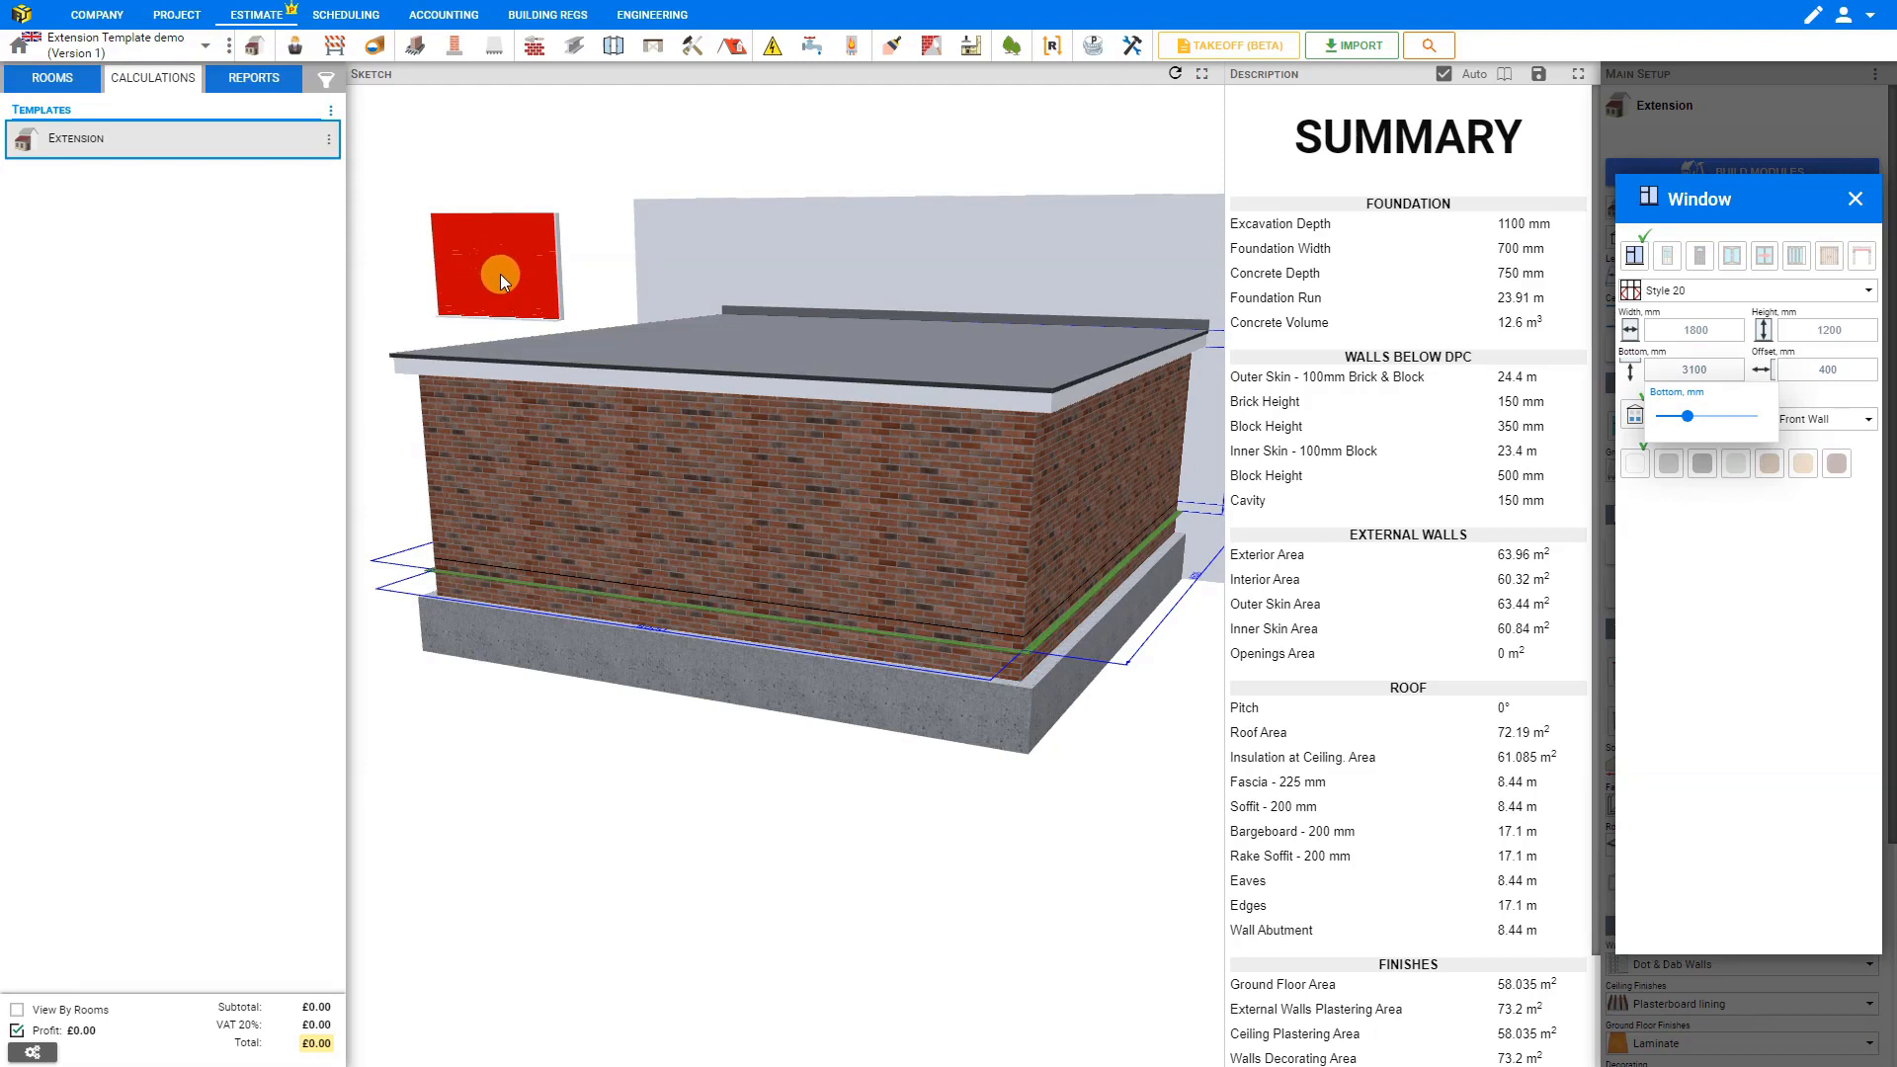
pyautogui.moveTo(1687, 416); pyautogui.dragTo(1666, 418)
pyautogui.doubleClick(1694, 377)
pyautogui.write('1')
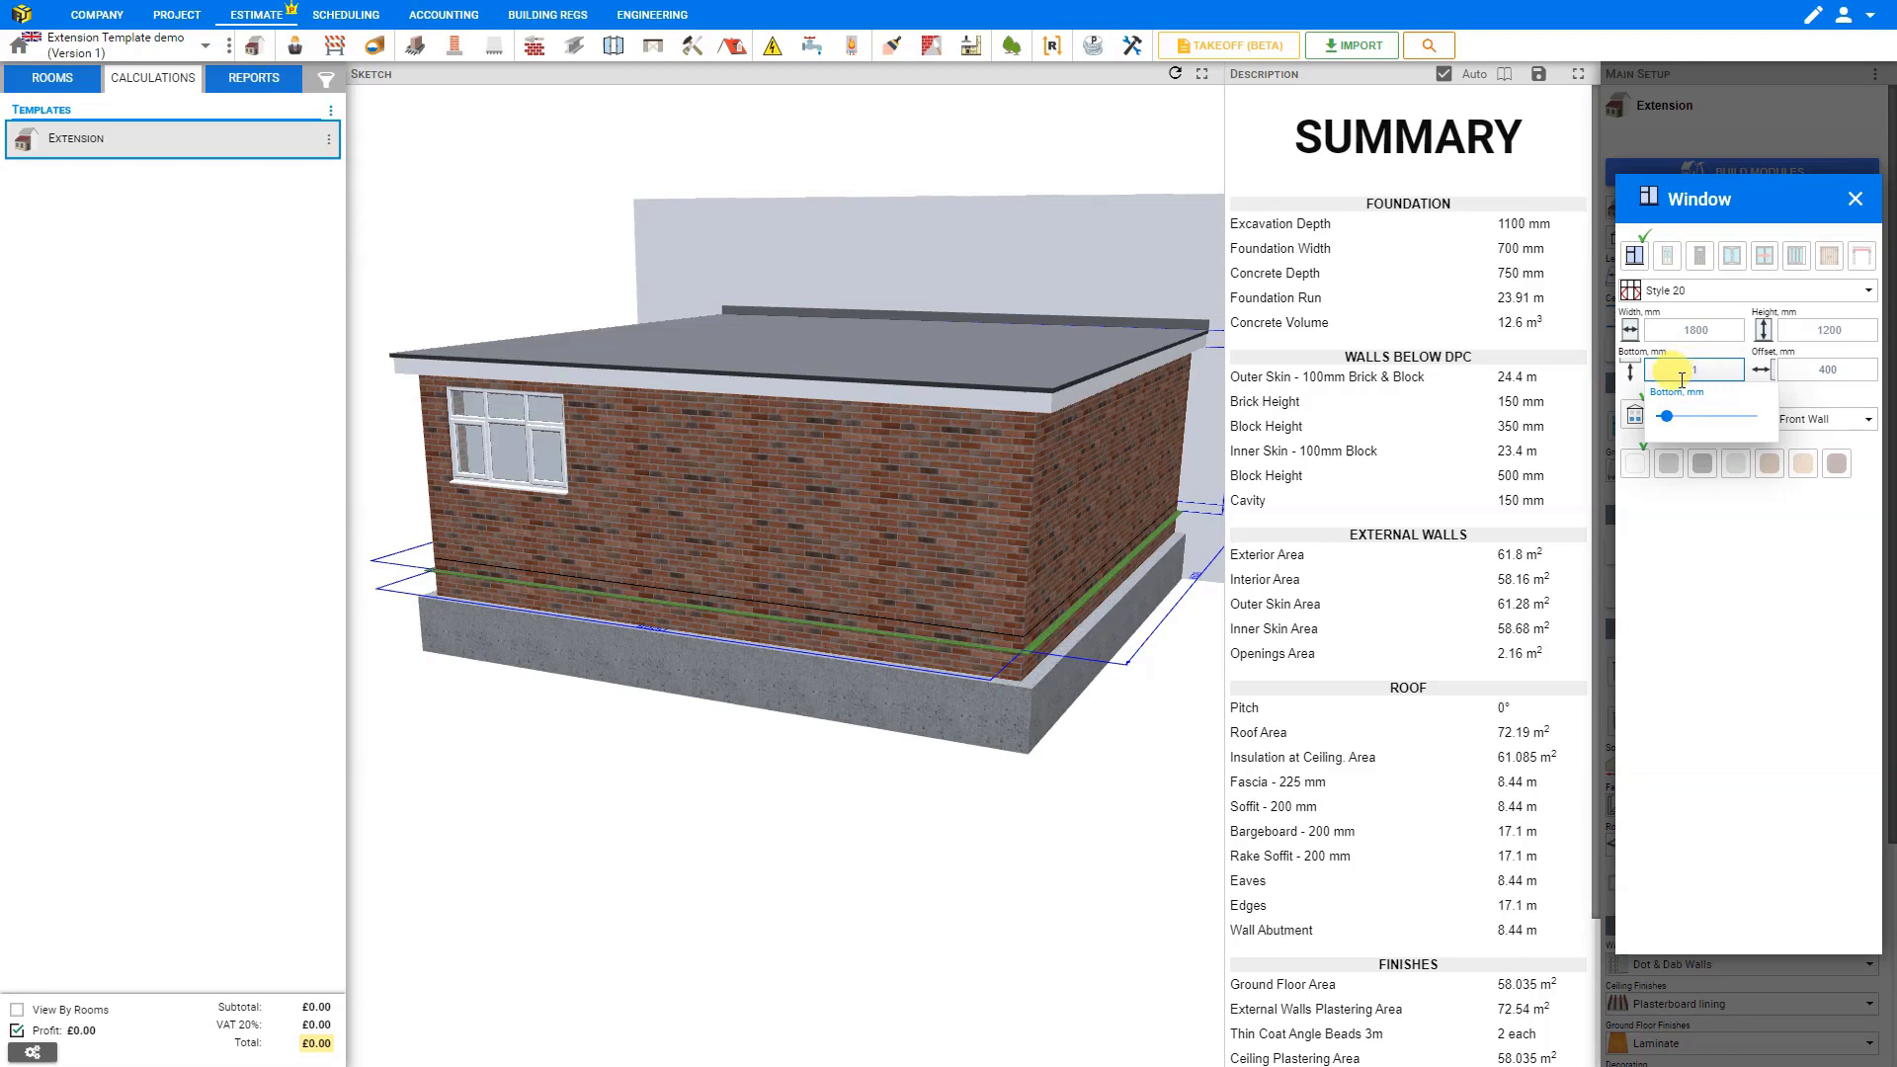
# Try shifting the window along the front wall and set its offset to 1000 mm
pyautogui.doubleClick(1829, 369)
pyautogui.moveTo(1759, 416)
pyautogui.mouseDown()
pyautogui.moveTo(1842, 423)
pyautogui.moveTo(1767, 417)
pyautogui.mouseUp()
pyautogui.doubleClick(1832, 369)
pyautogui.write('1000')
pyautogui.click(1743, 553)
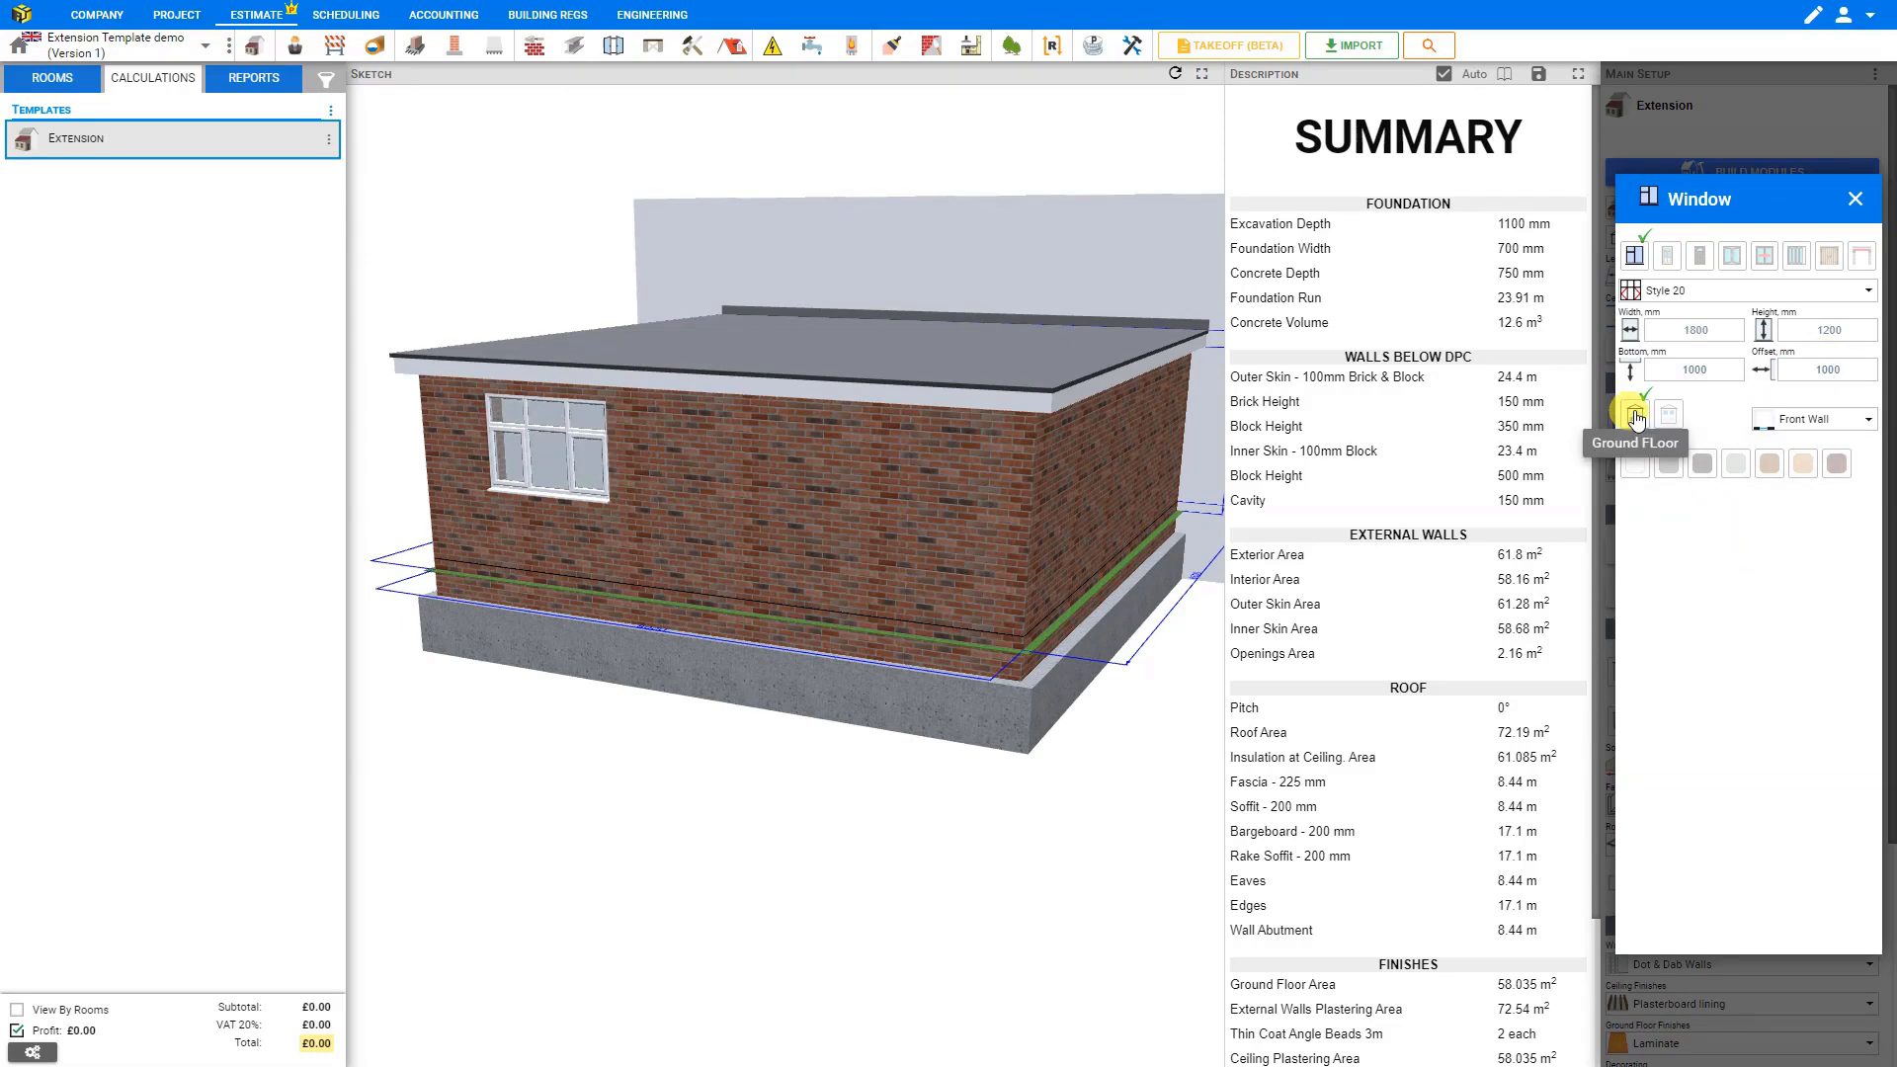
# Try the window on the first floor and on the right and left walls, returning it to the ground floor's front wall
pyautogui.click(1669, 418)
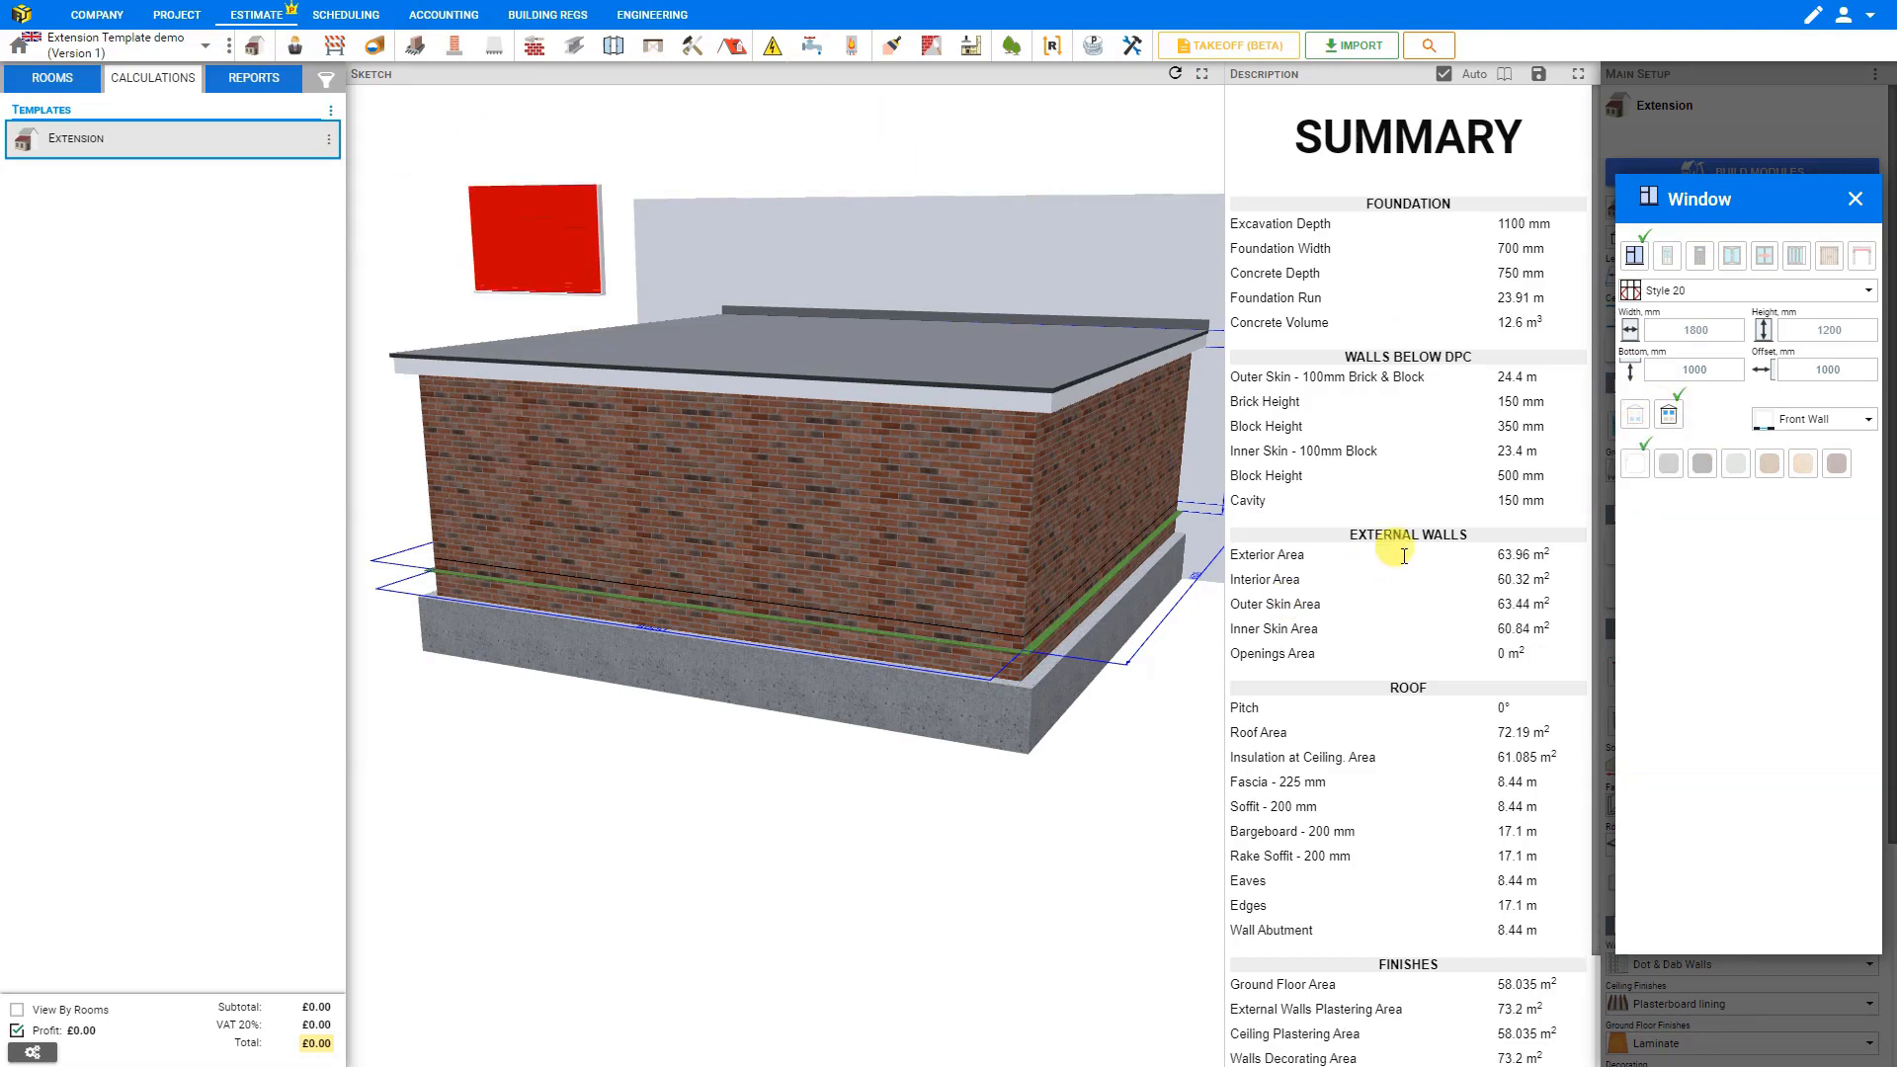
pyautogui.click(1635, 416)
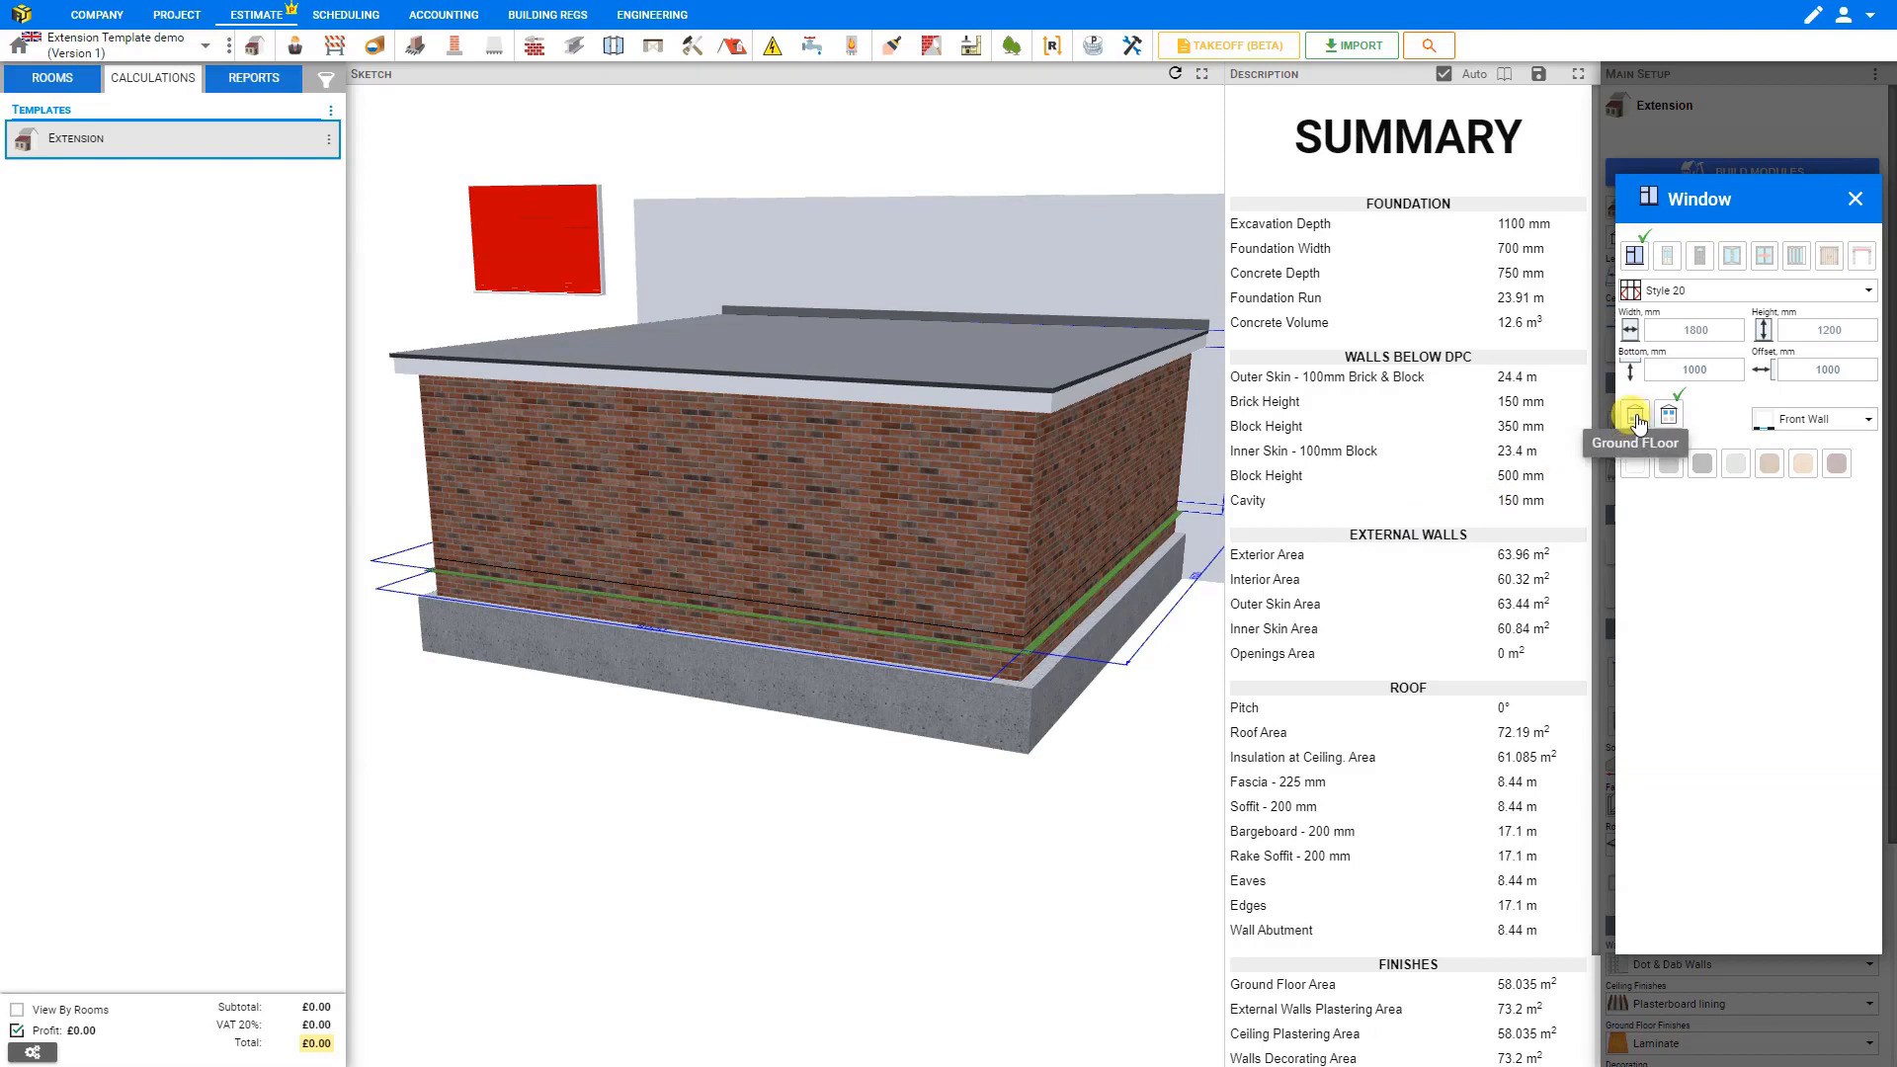
pyautogui.click(1823, 421)
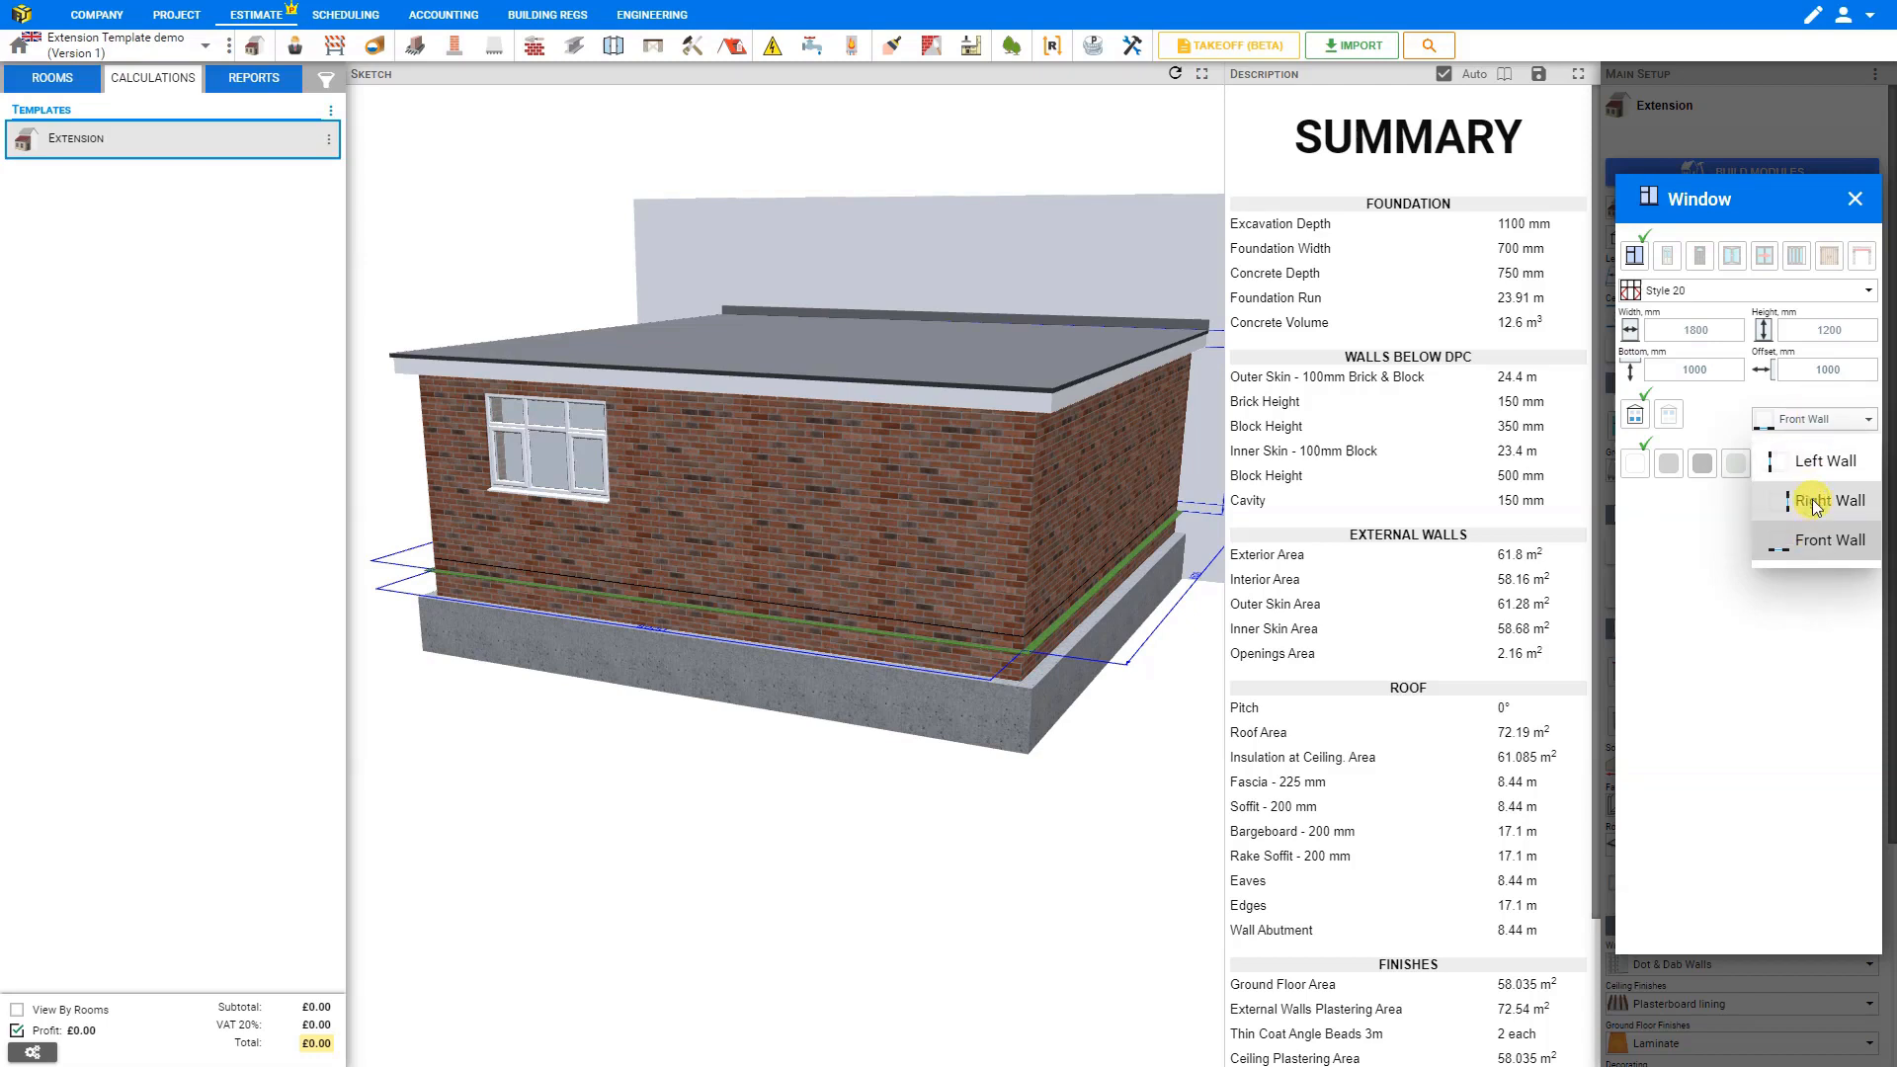
pyautogui.click(1814, 503)
pyautogui.click(1807, 425)
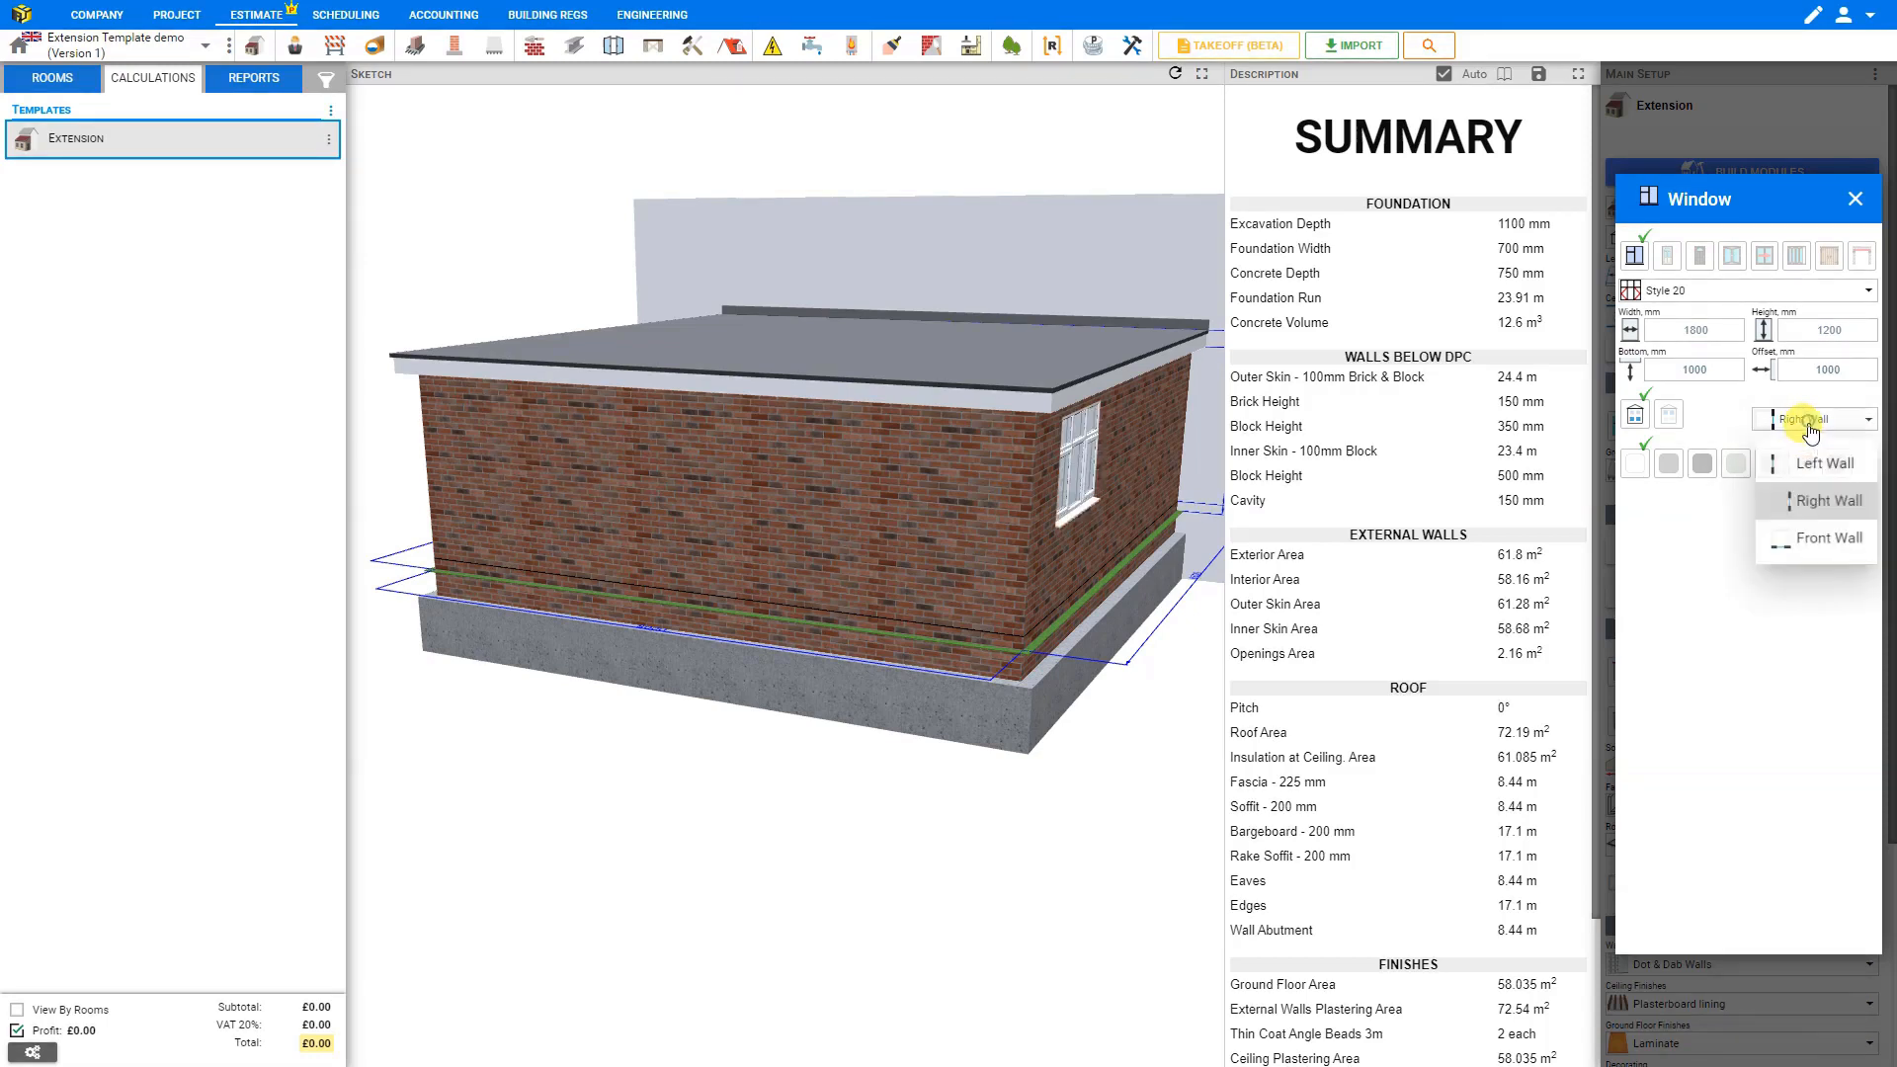
pyautogui.click(1817, 462)
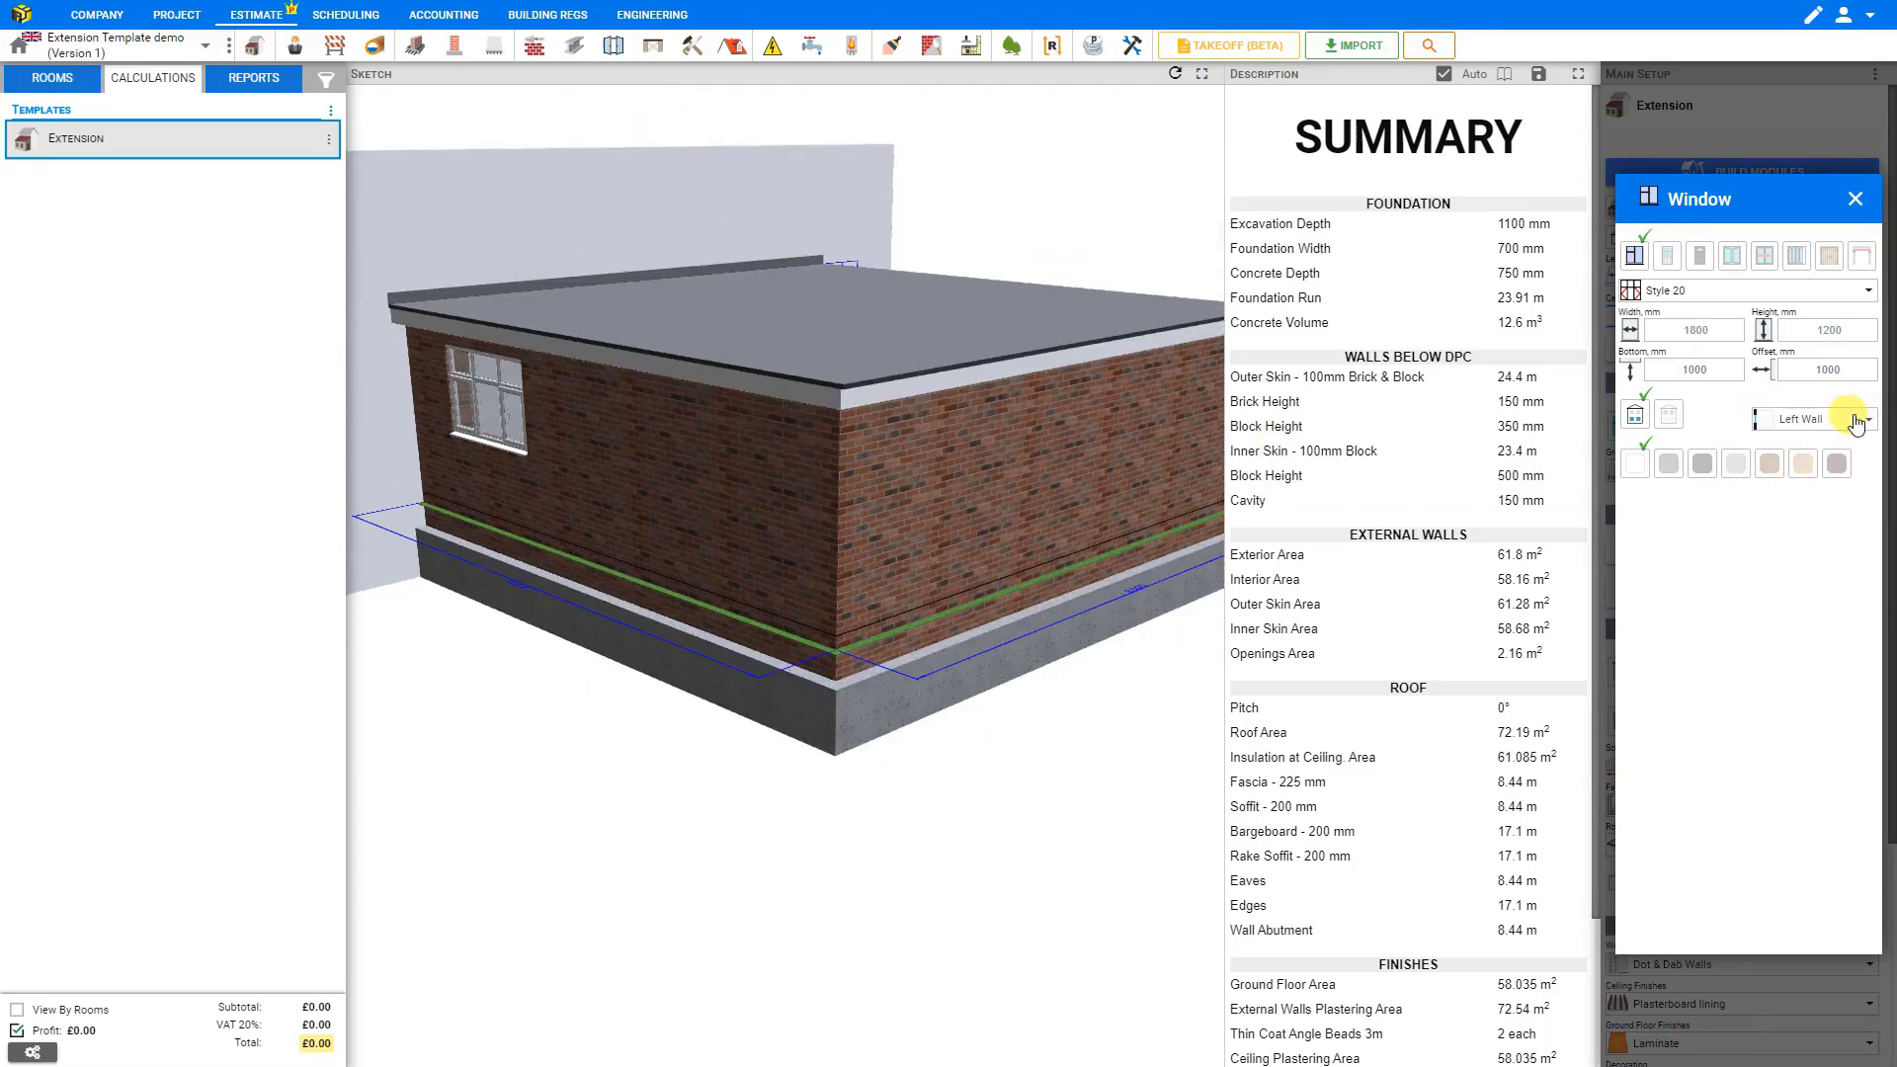
pyautogui.click(1855, 421)
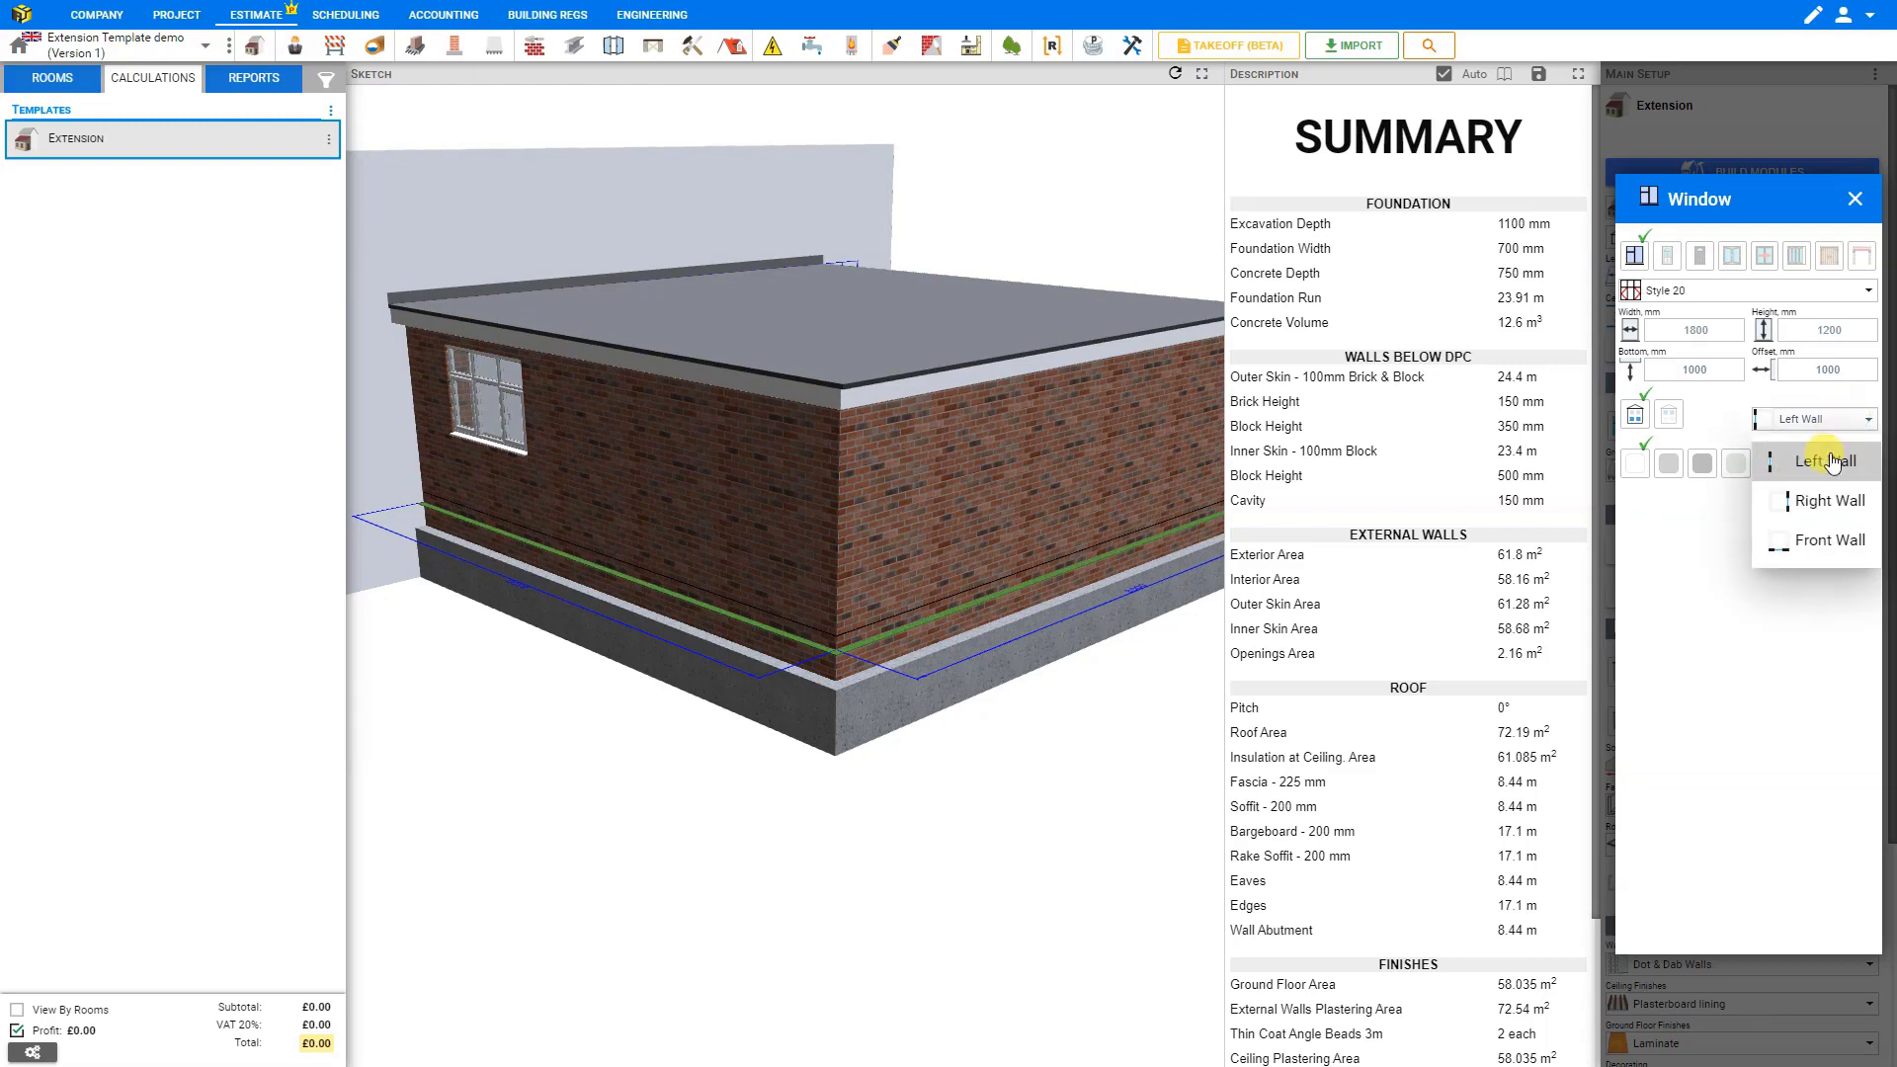
pyautogui.click(1810, 544)
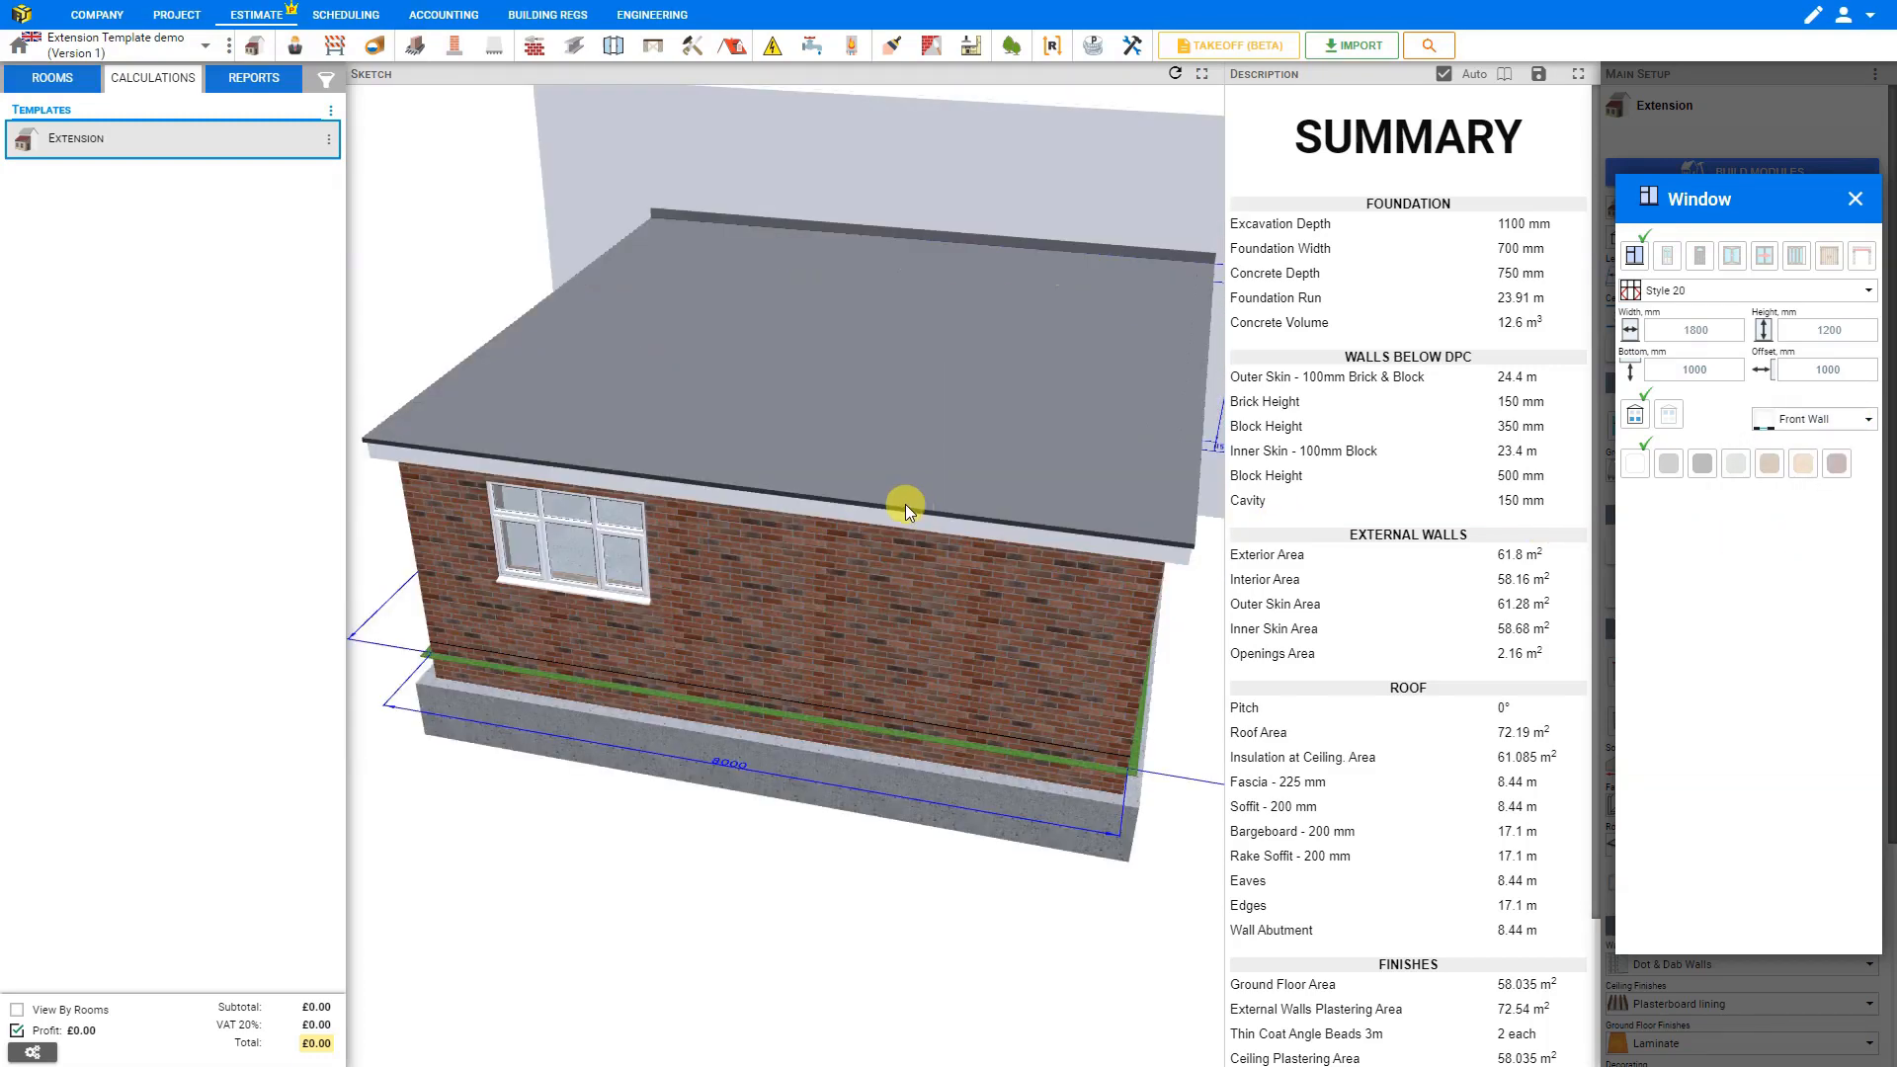
# Go through the window's frame colours from Anthracite Grey, Black and Chartwell Green to Golden Oak and Rosewood, and restore white
pyautogui.click(1668, 464)
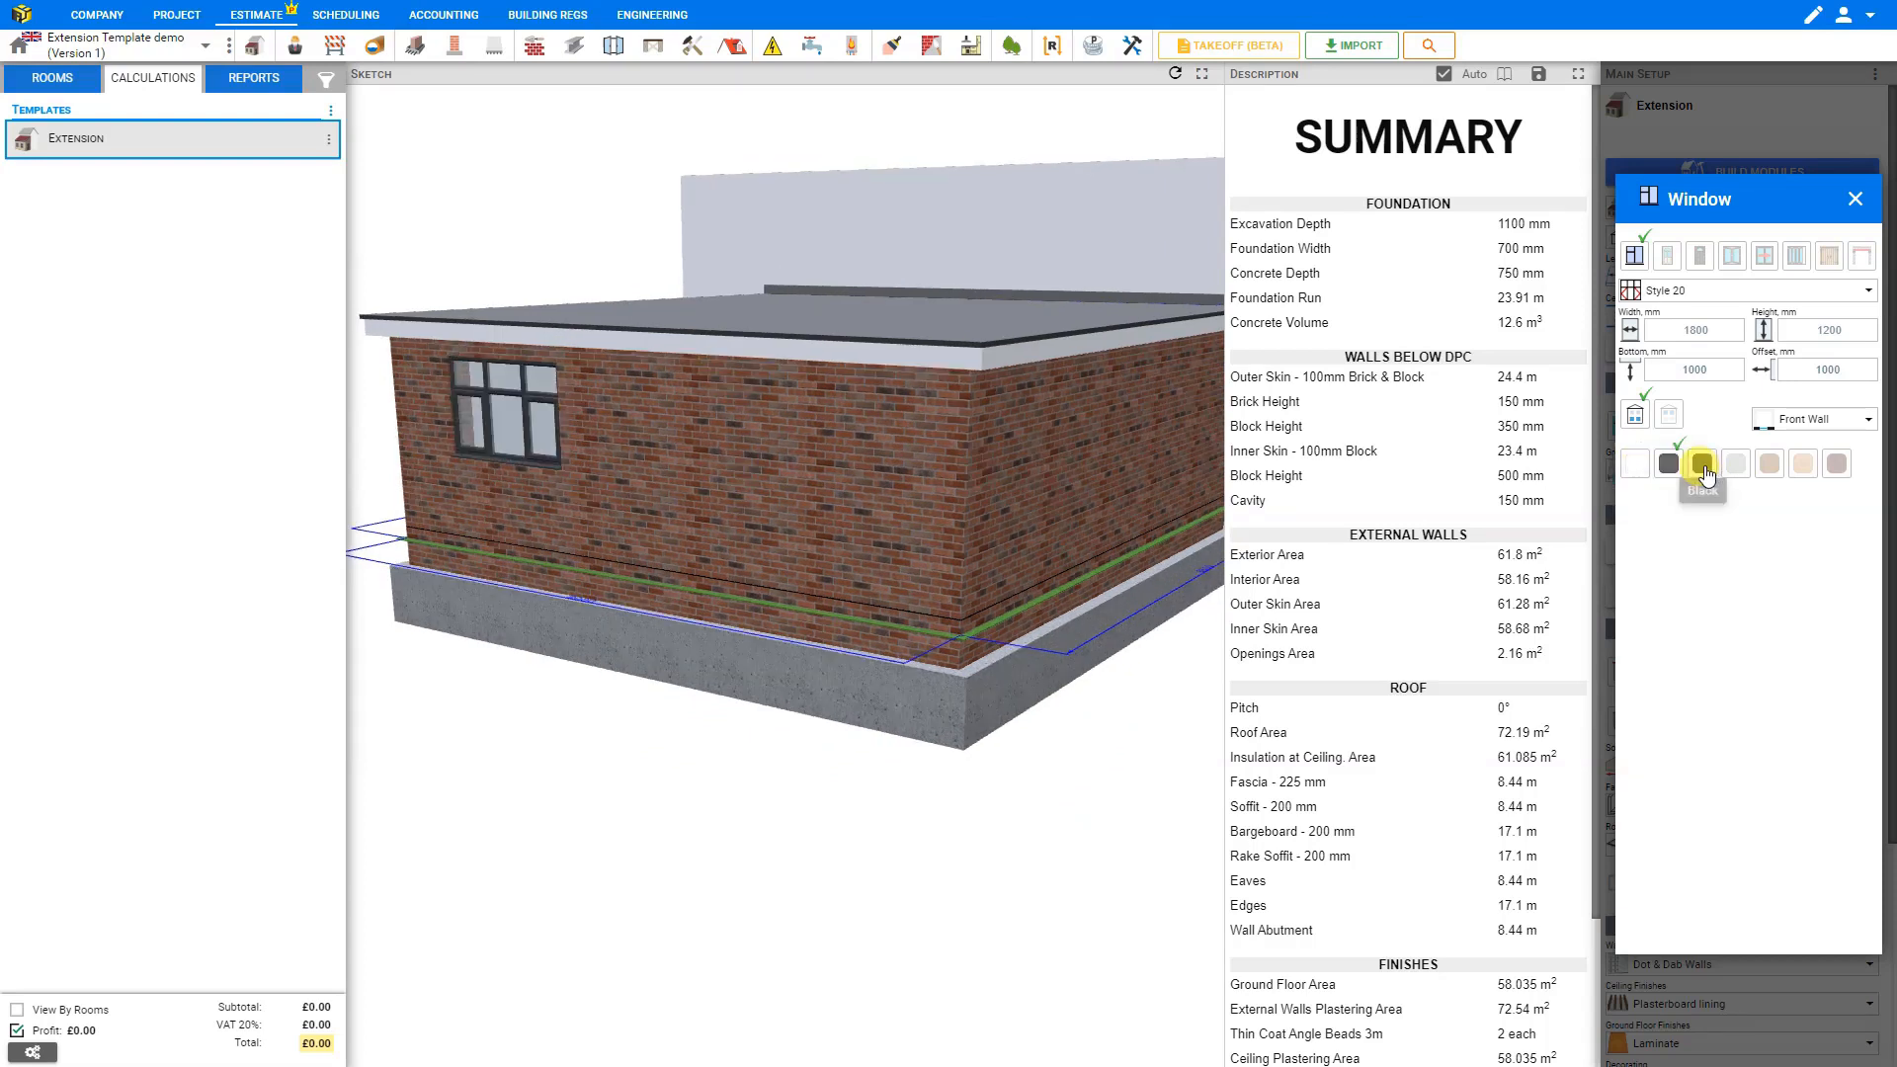
pyautogui.click(1638, 467)
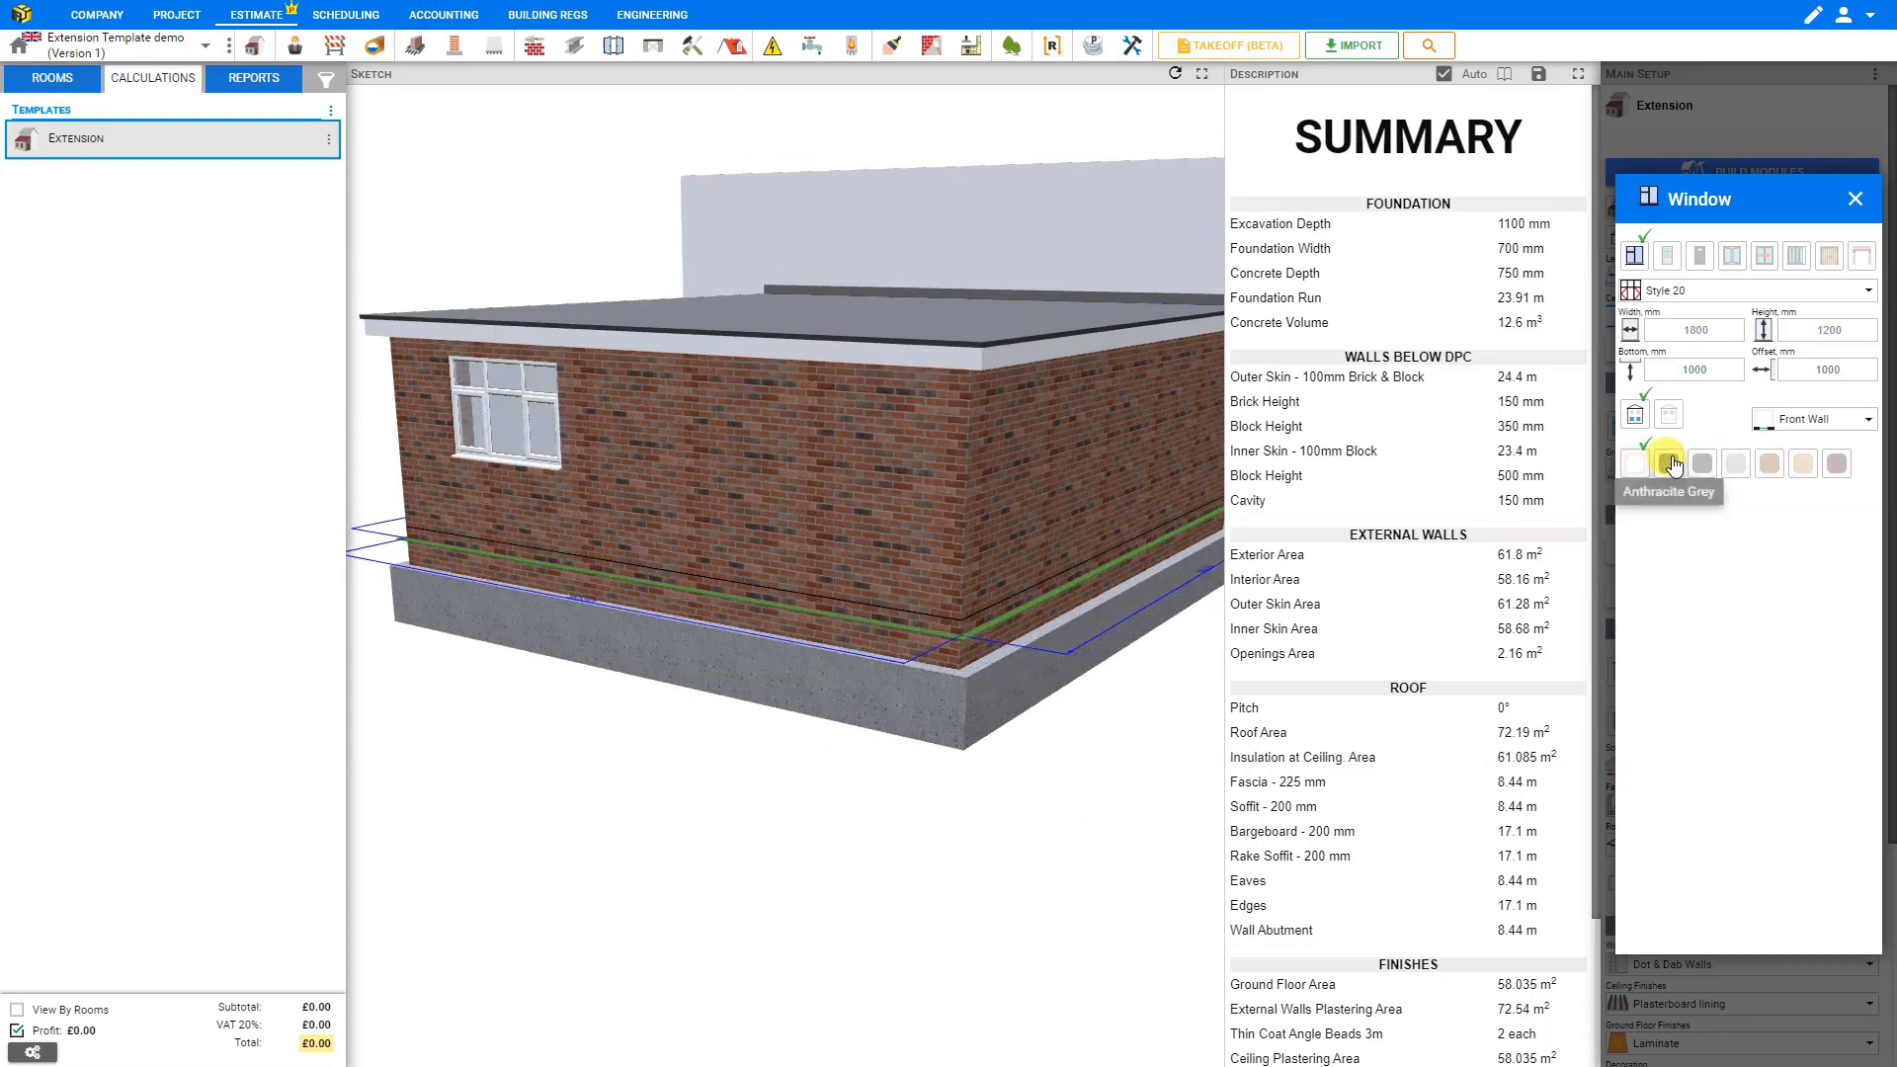
pyautogui.click(1692, 467)
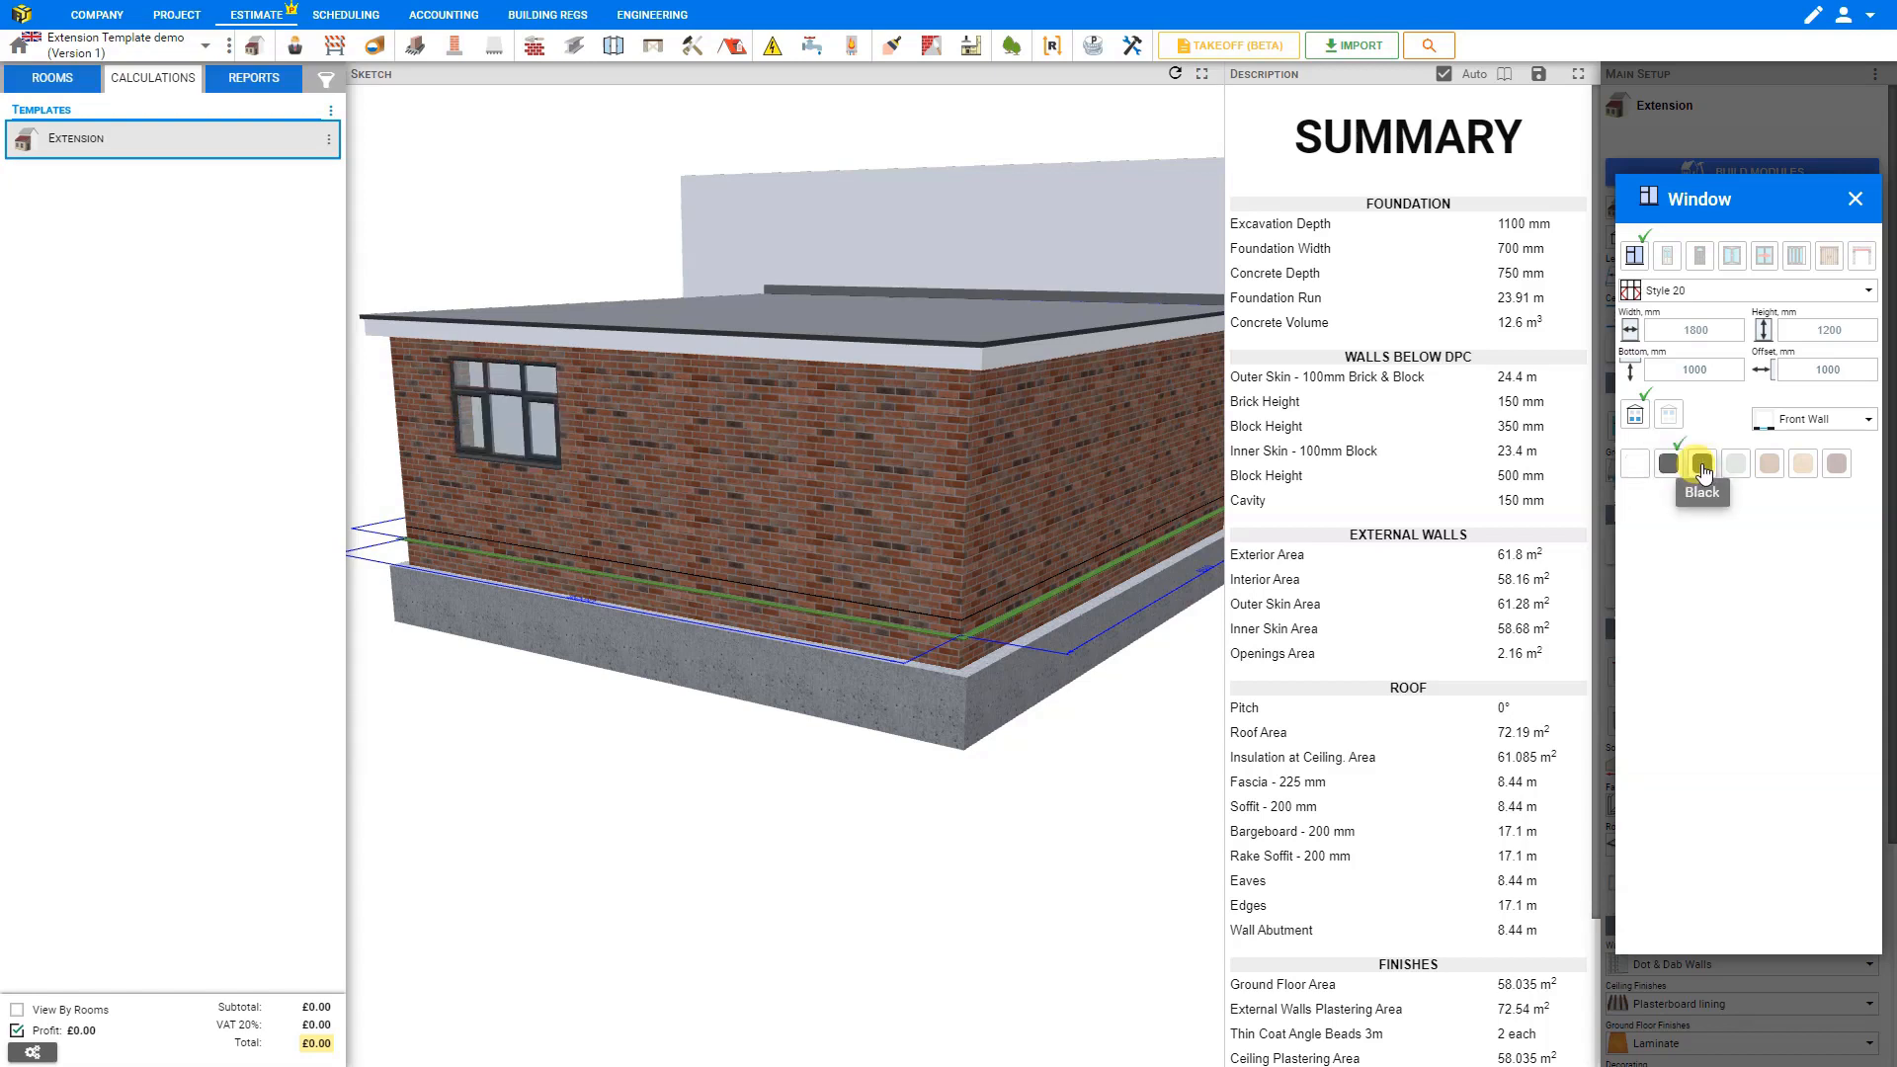
pyautogui.click(1704, 464)
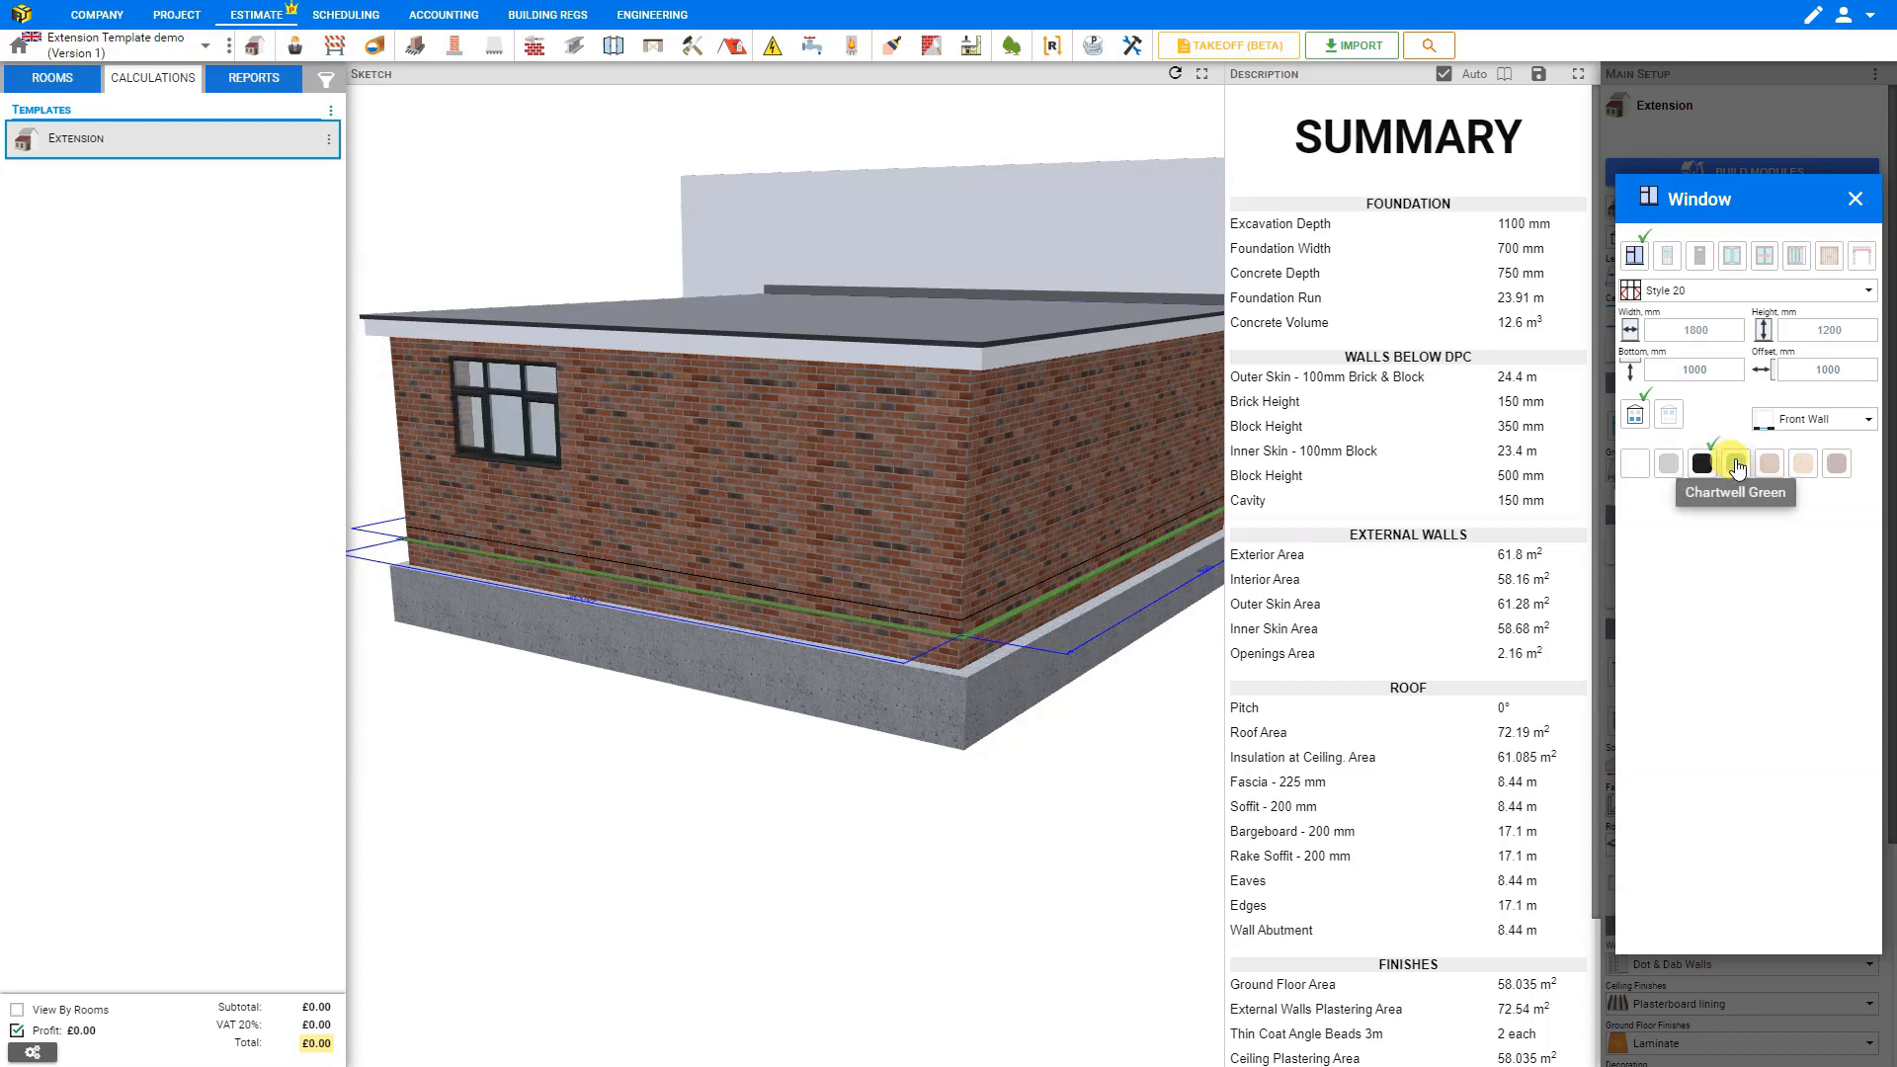
pyautogui.click(1735, 465)
pyautogui.click(1769, 465)
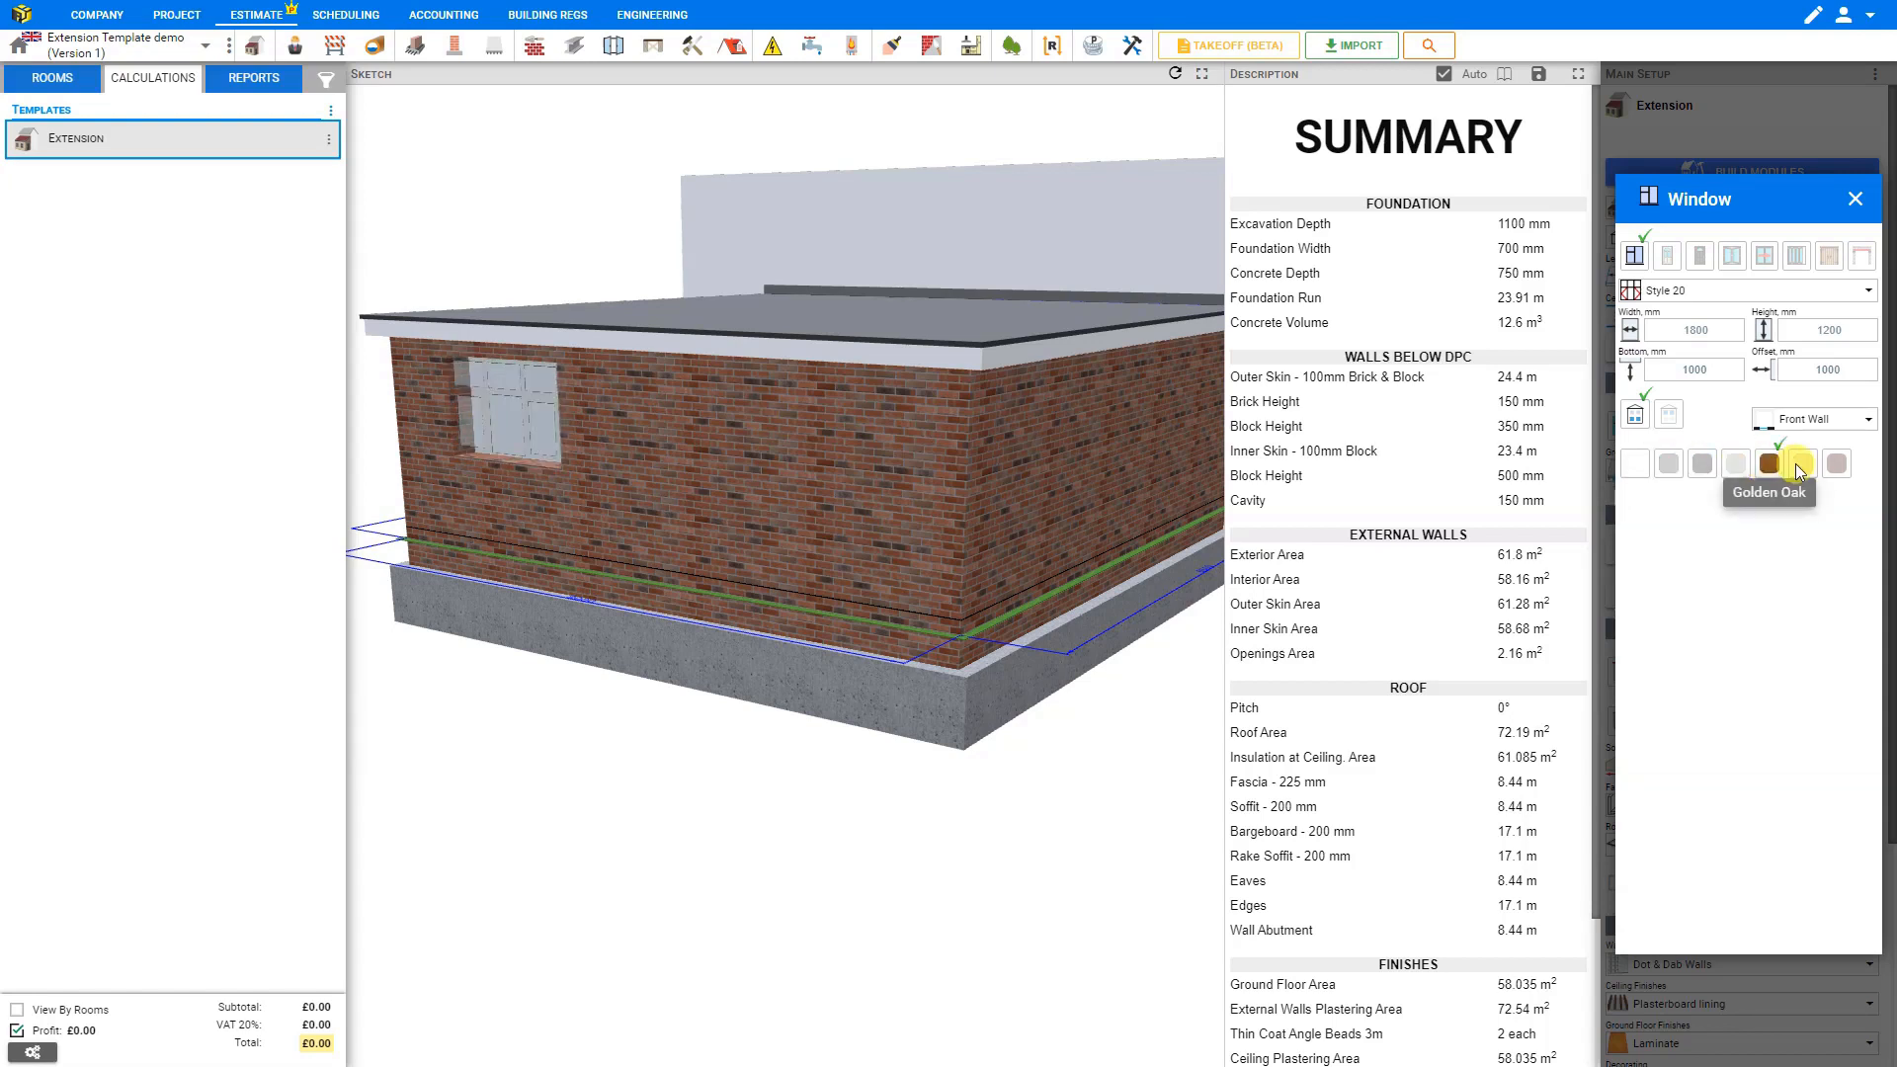
pyautogui.click(1803, 464)
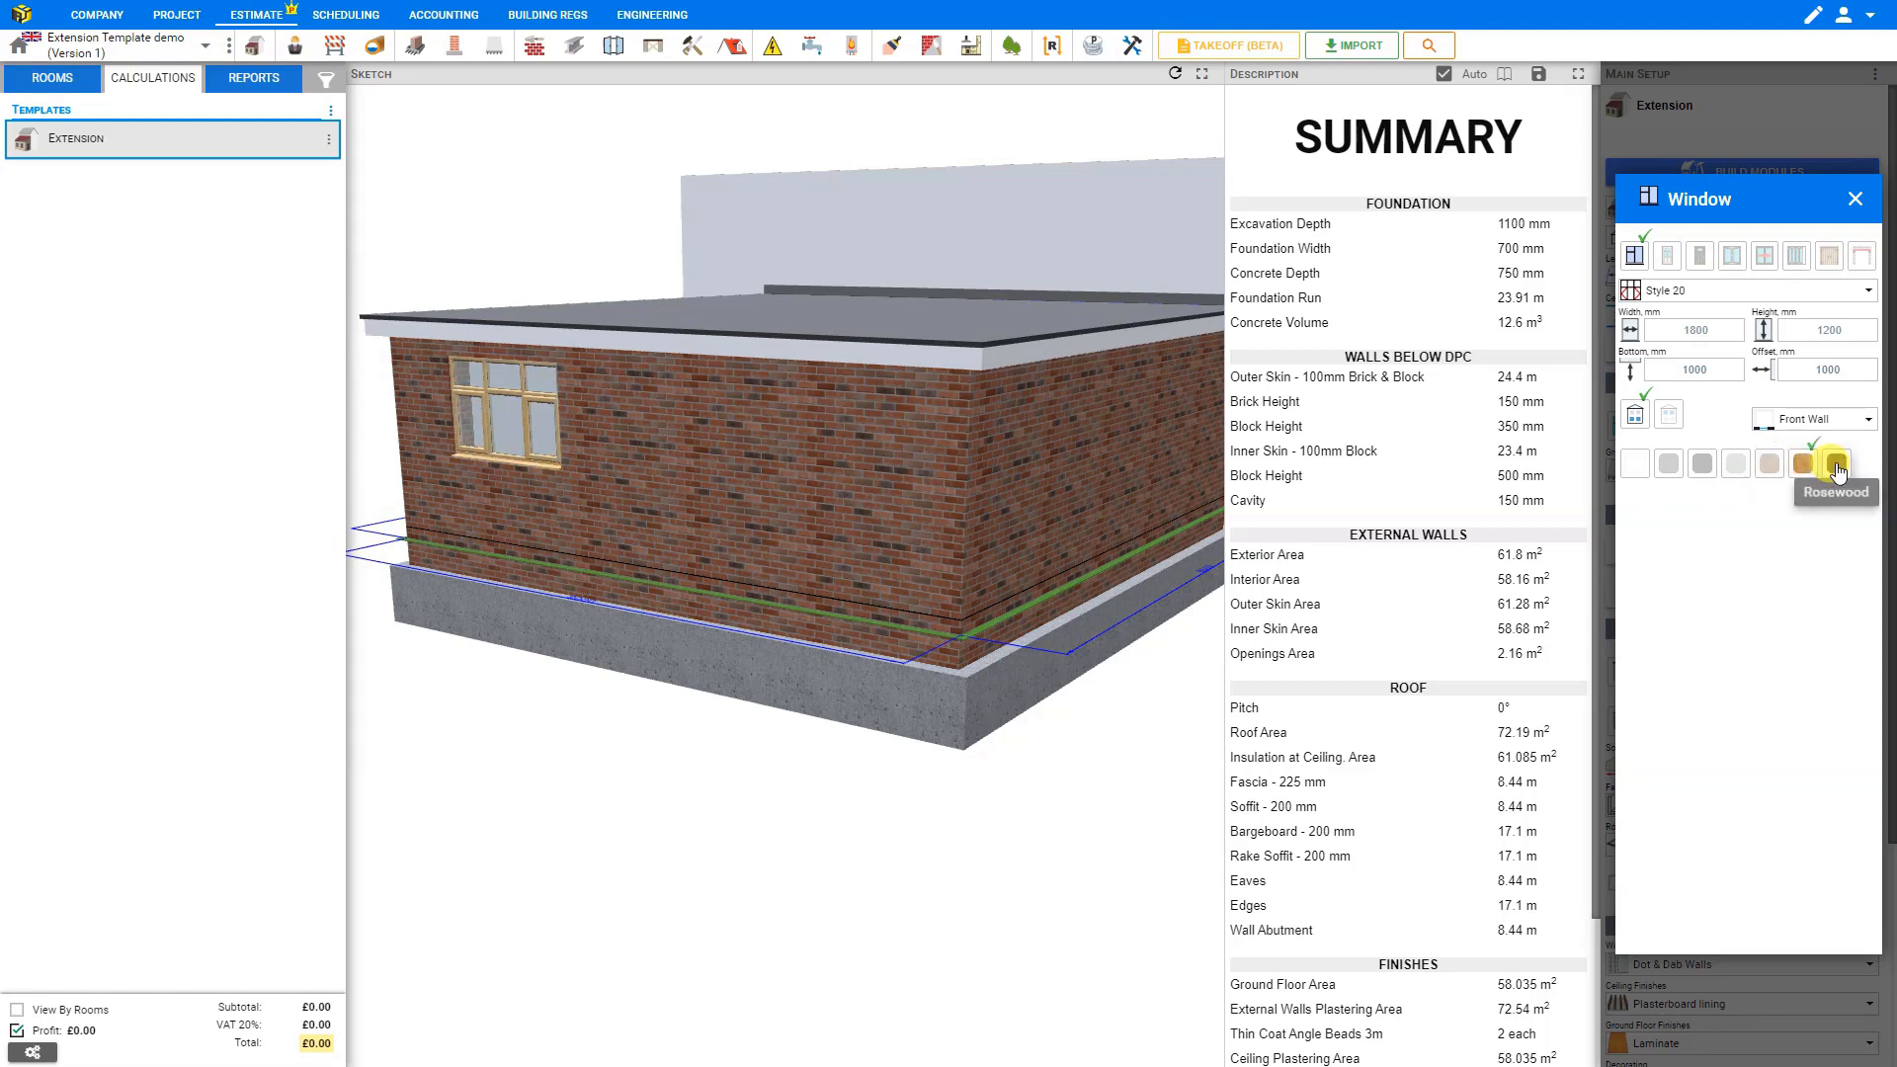
pyautogui.click(1836, 466)
pyautogui.click(1635, 464)
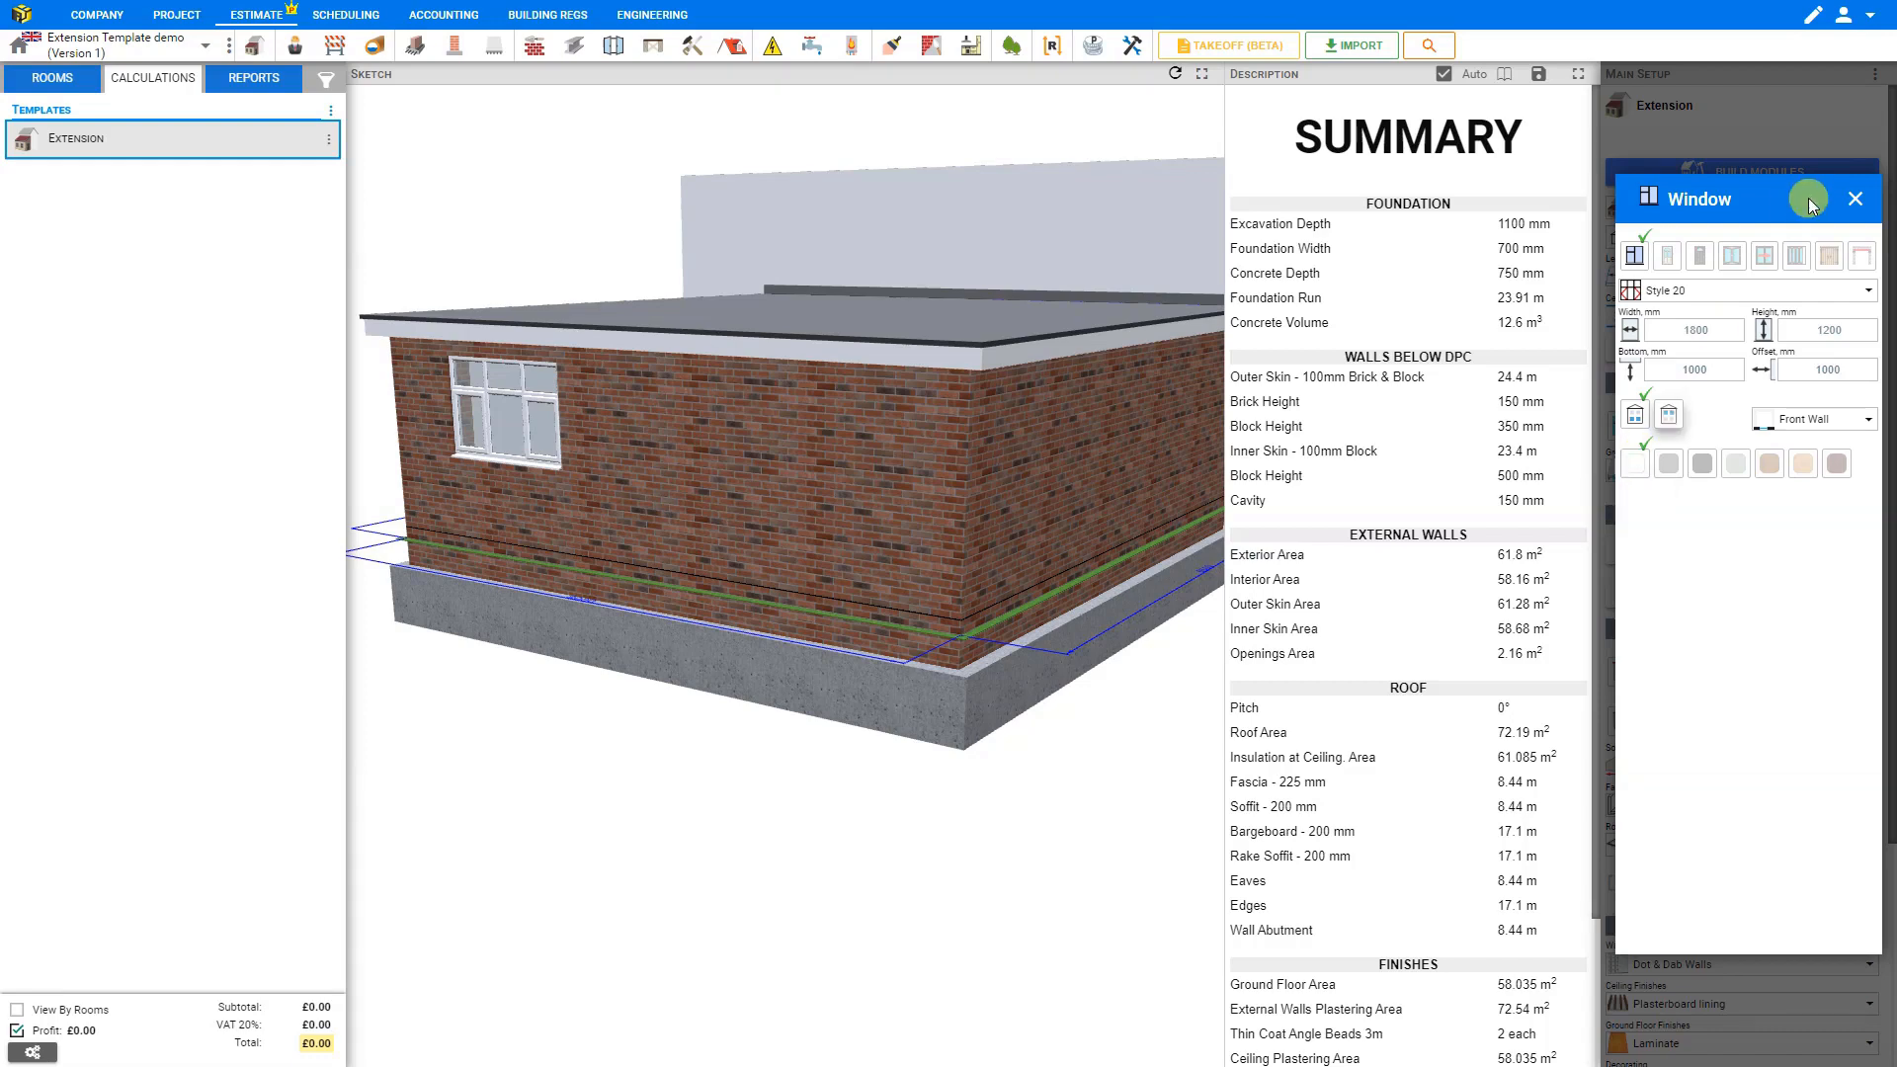
# Close the first window's settings and add a second opening to the extension
pyautogui.click(1855, 199)
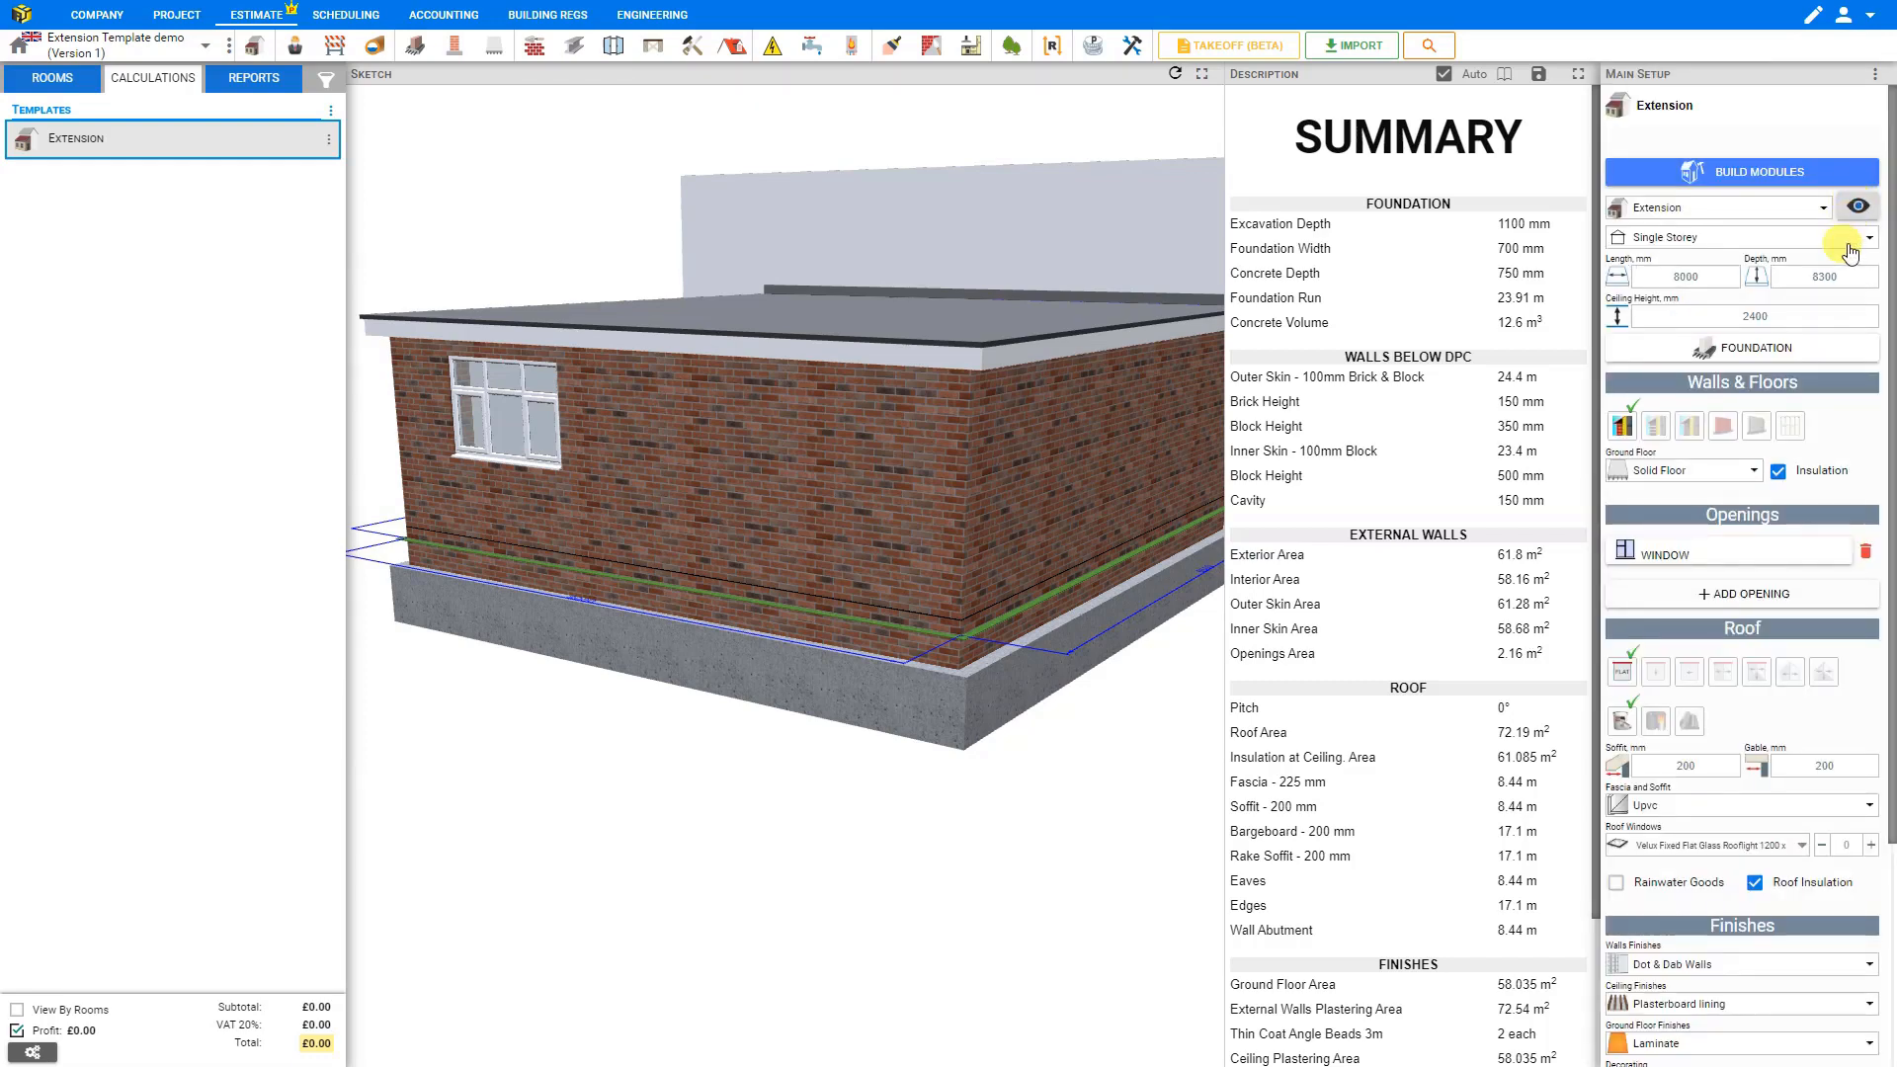
pyautogui.click(1758, 595)
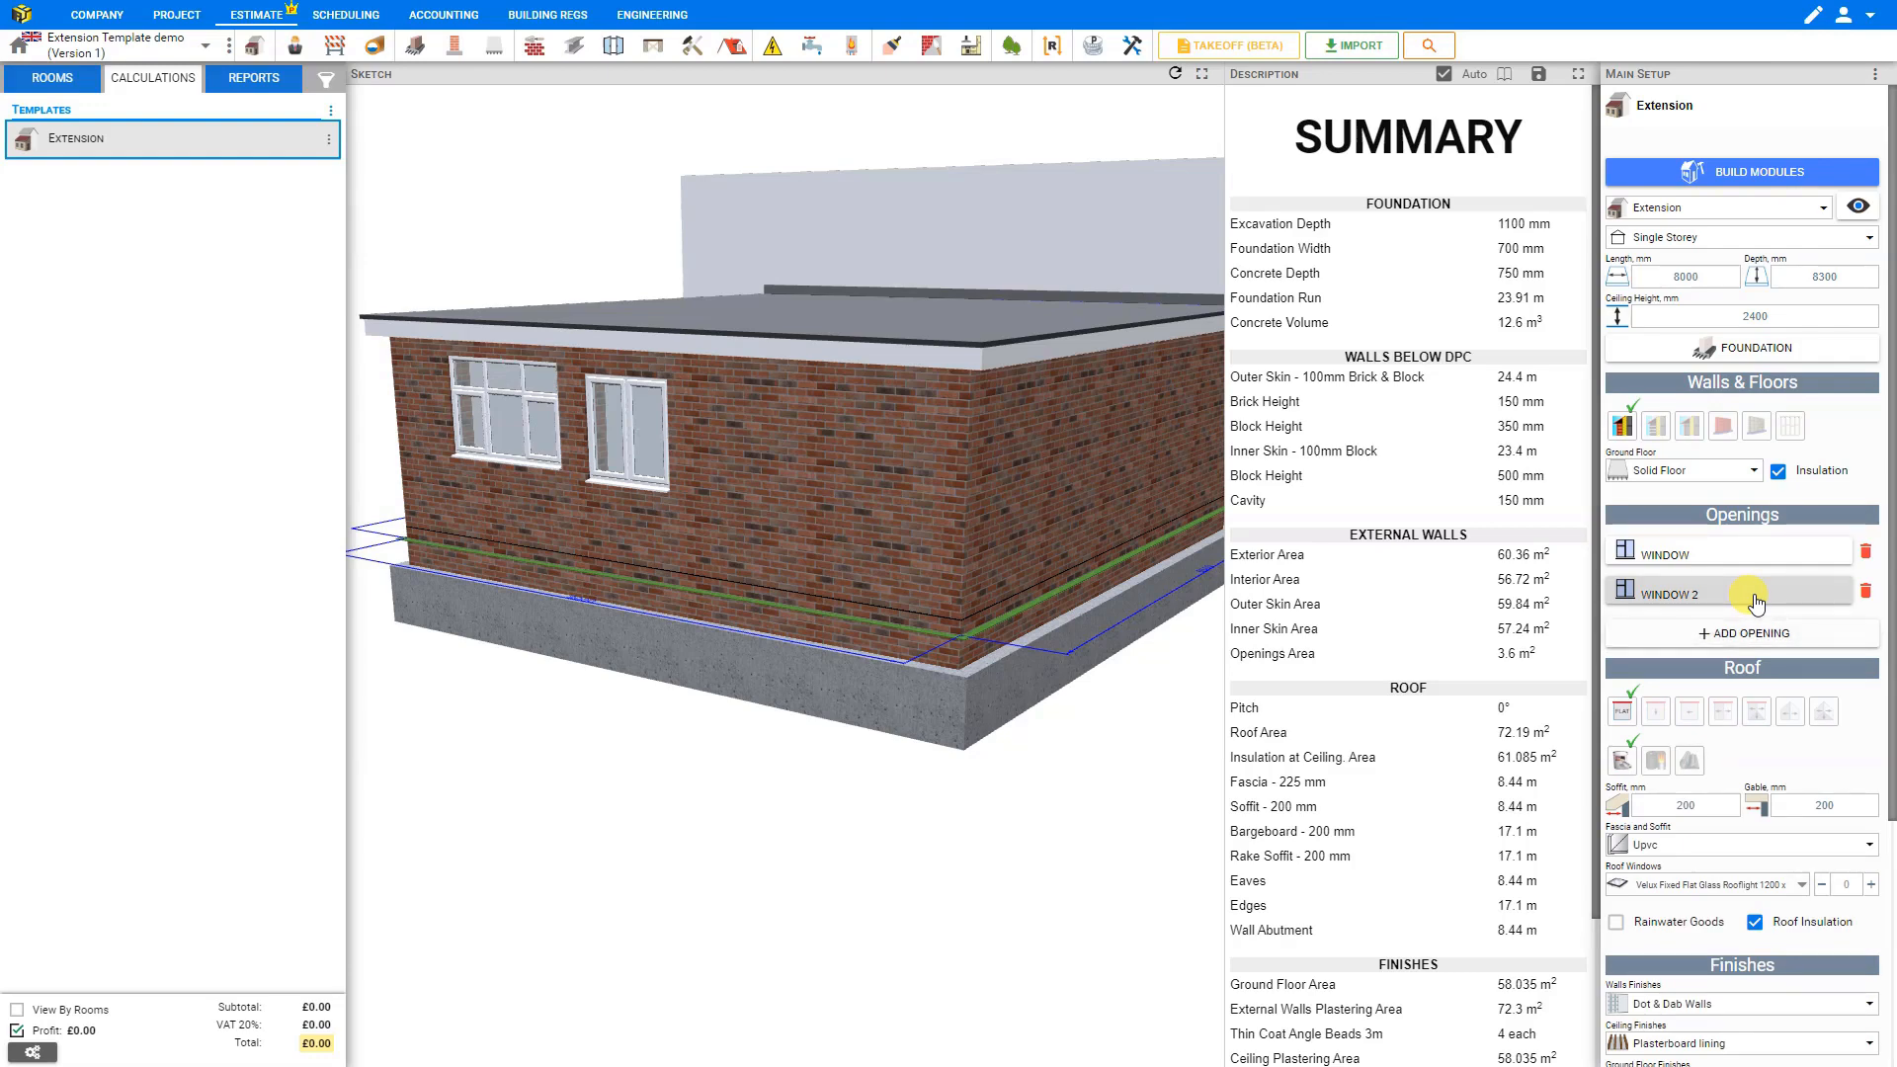
# Switch the extension to Double Storey and give it a pitched roof with a front gable
pyautogui.click(1700, 242)
pyautogui.click(1687, 313)
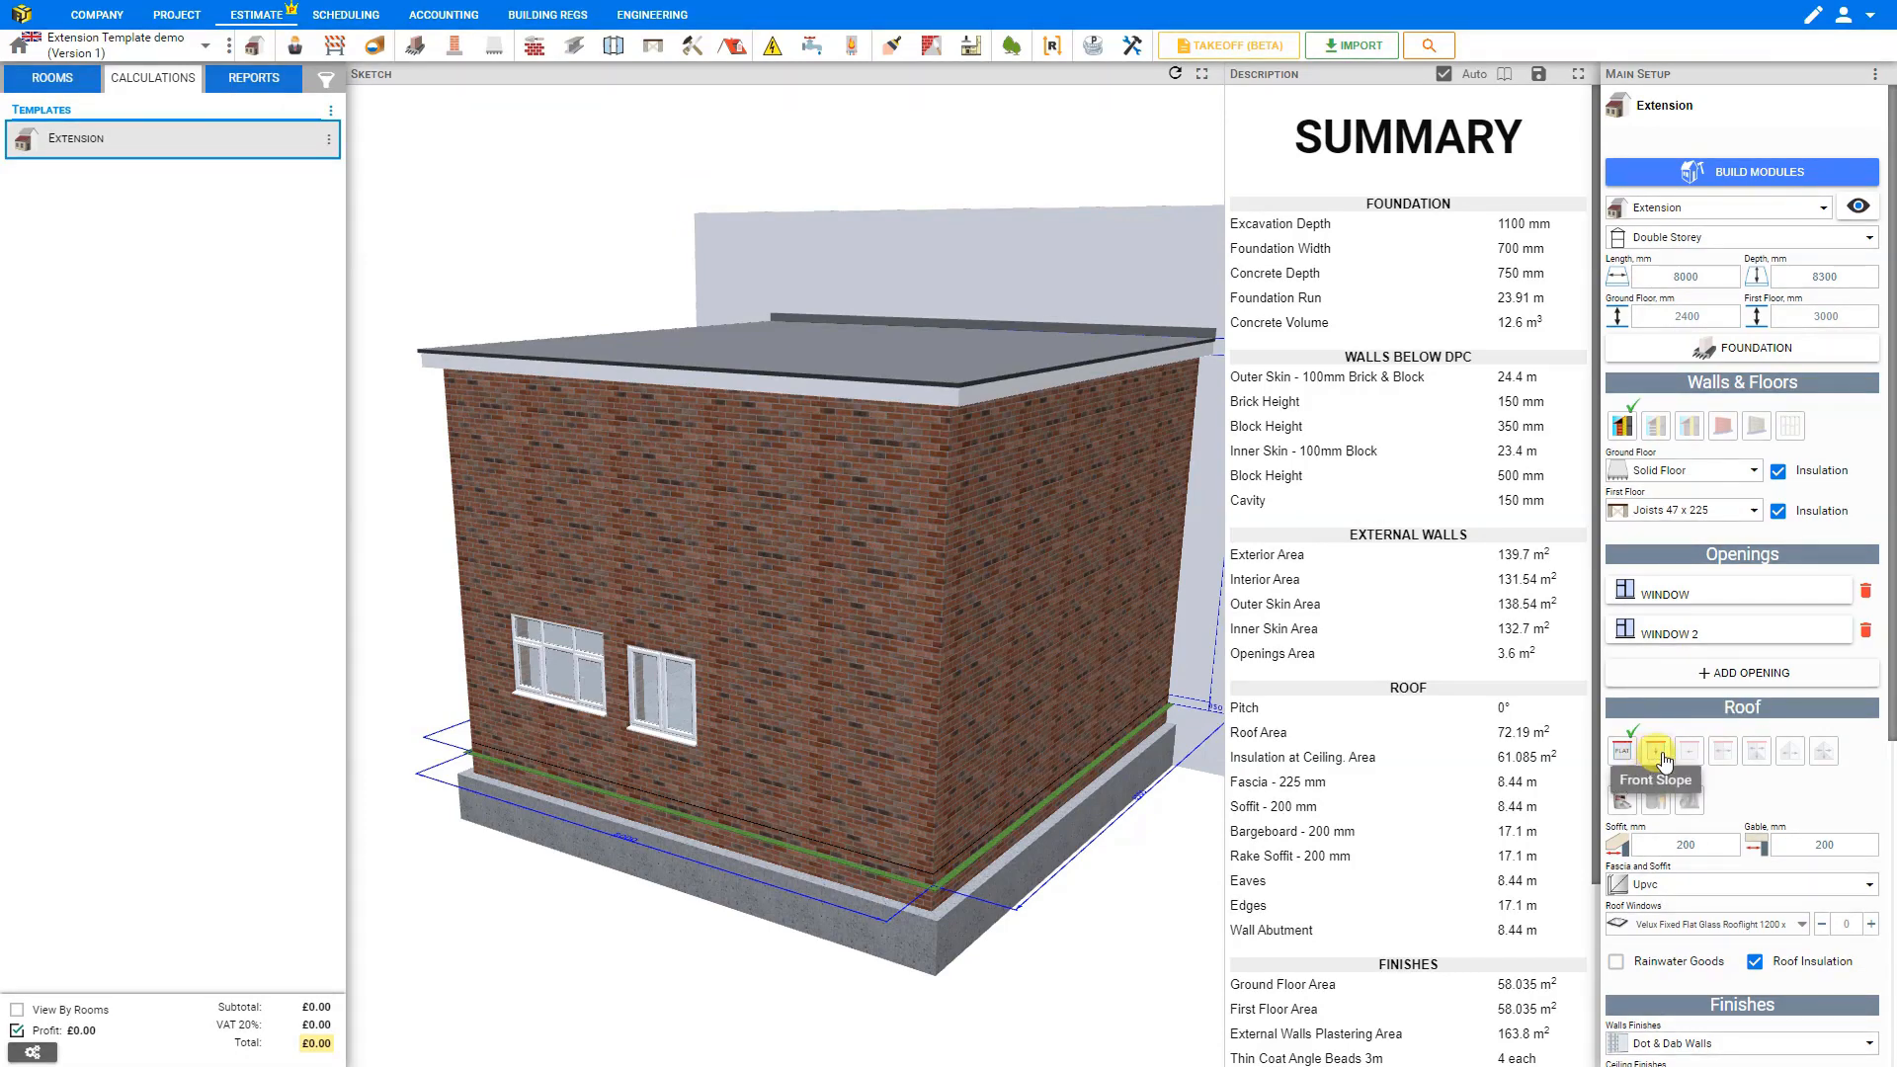
pyautogui.click(1723, 753)
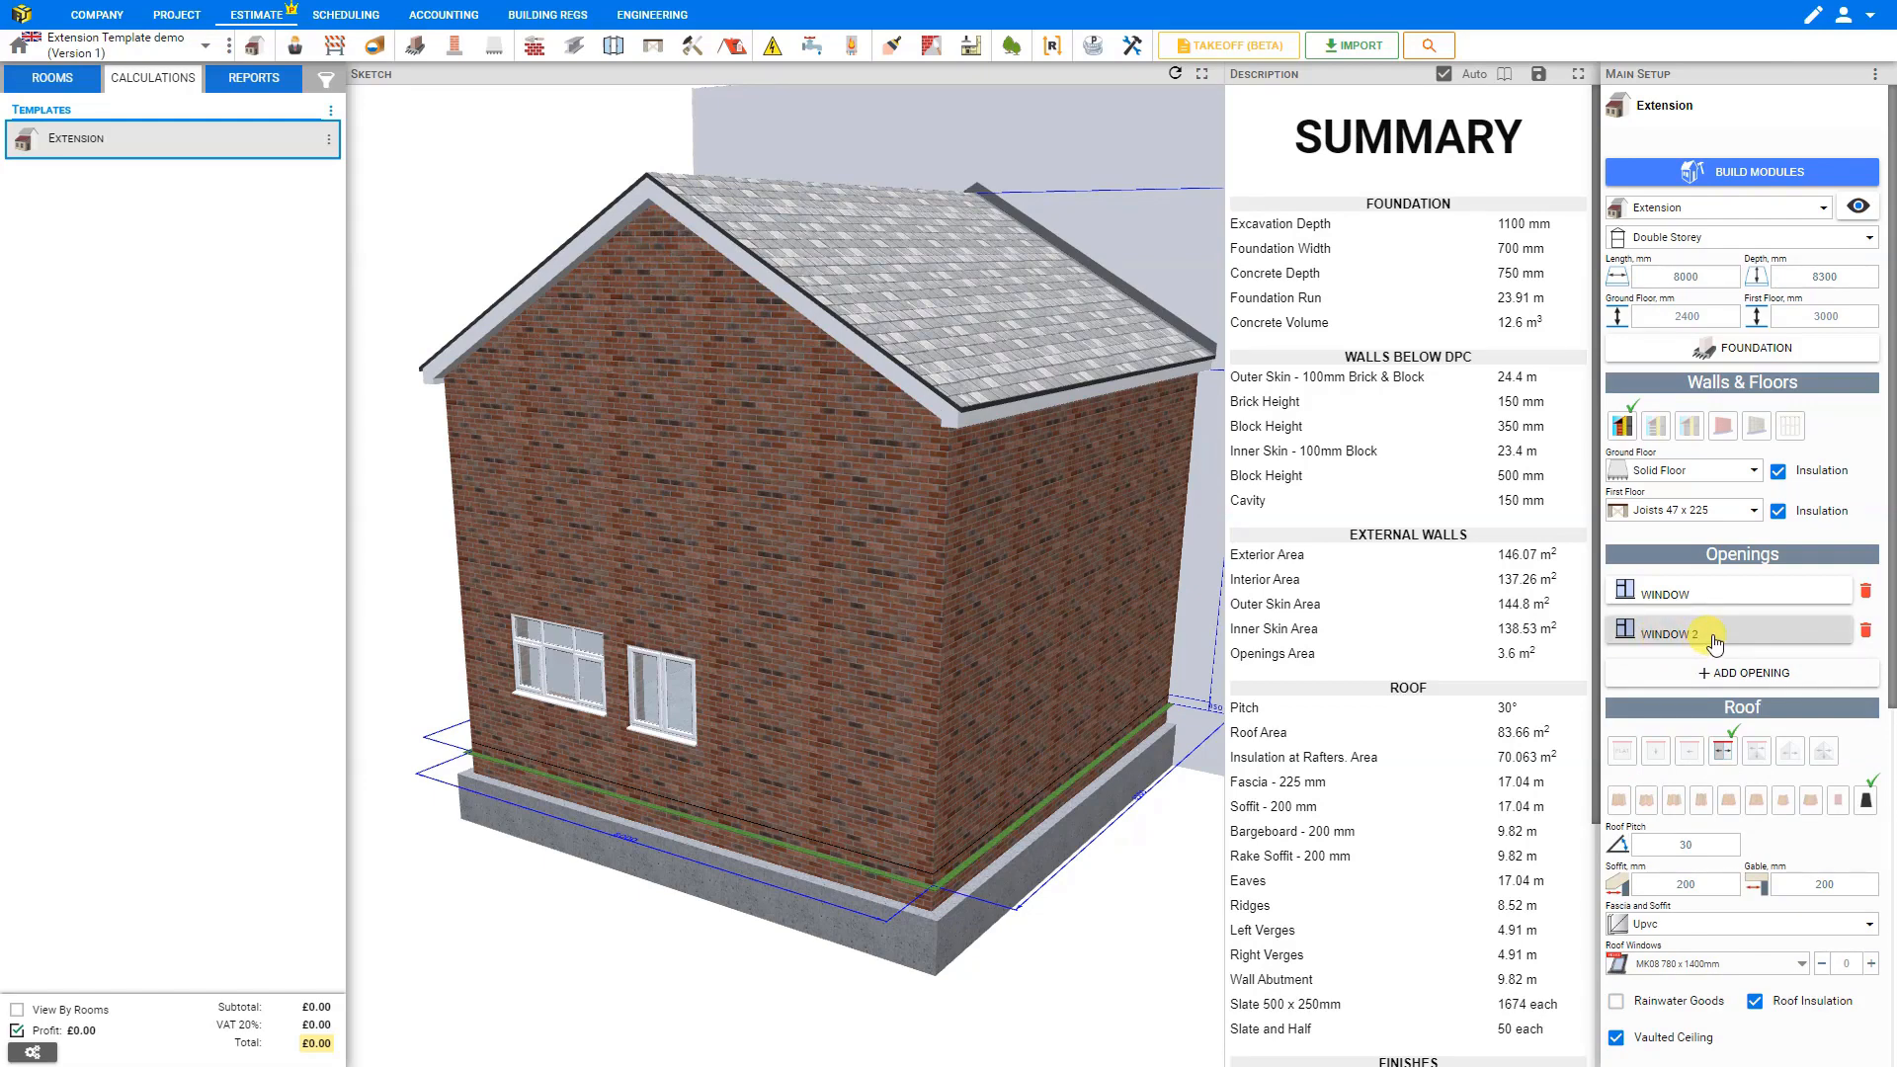
# Give the second window Style 1 with a width of 600 mm and a height of 400 mm
pyautogui.click(1714, 640)
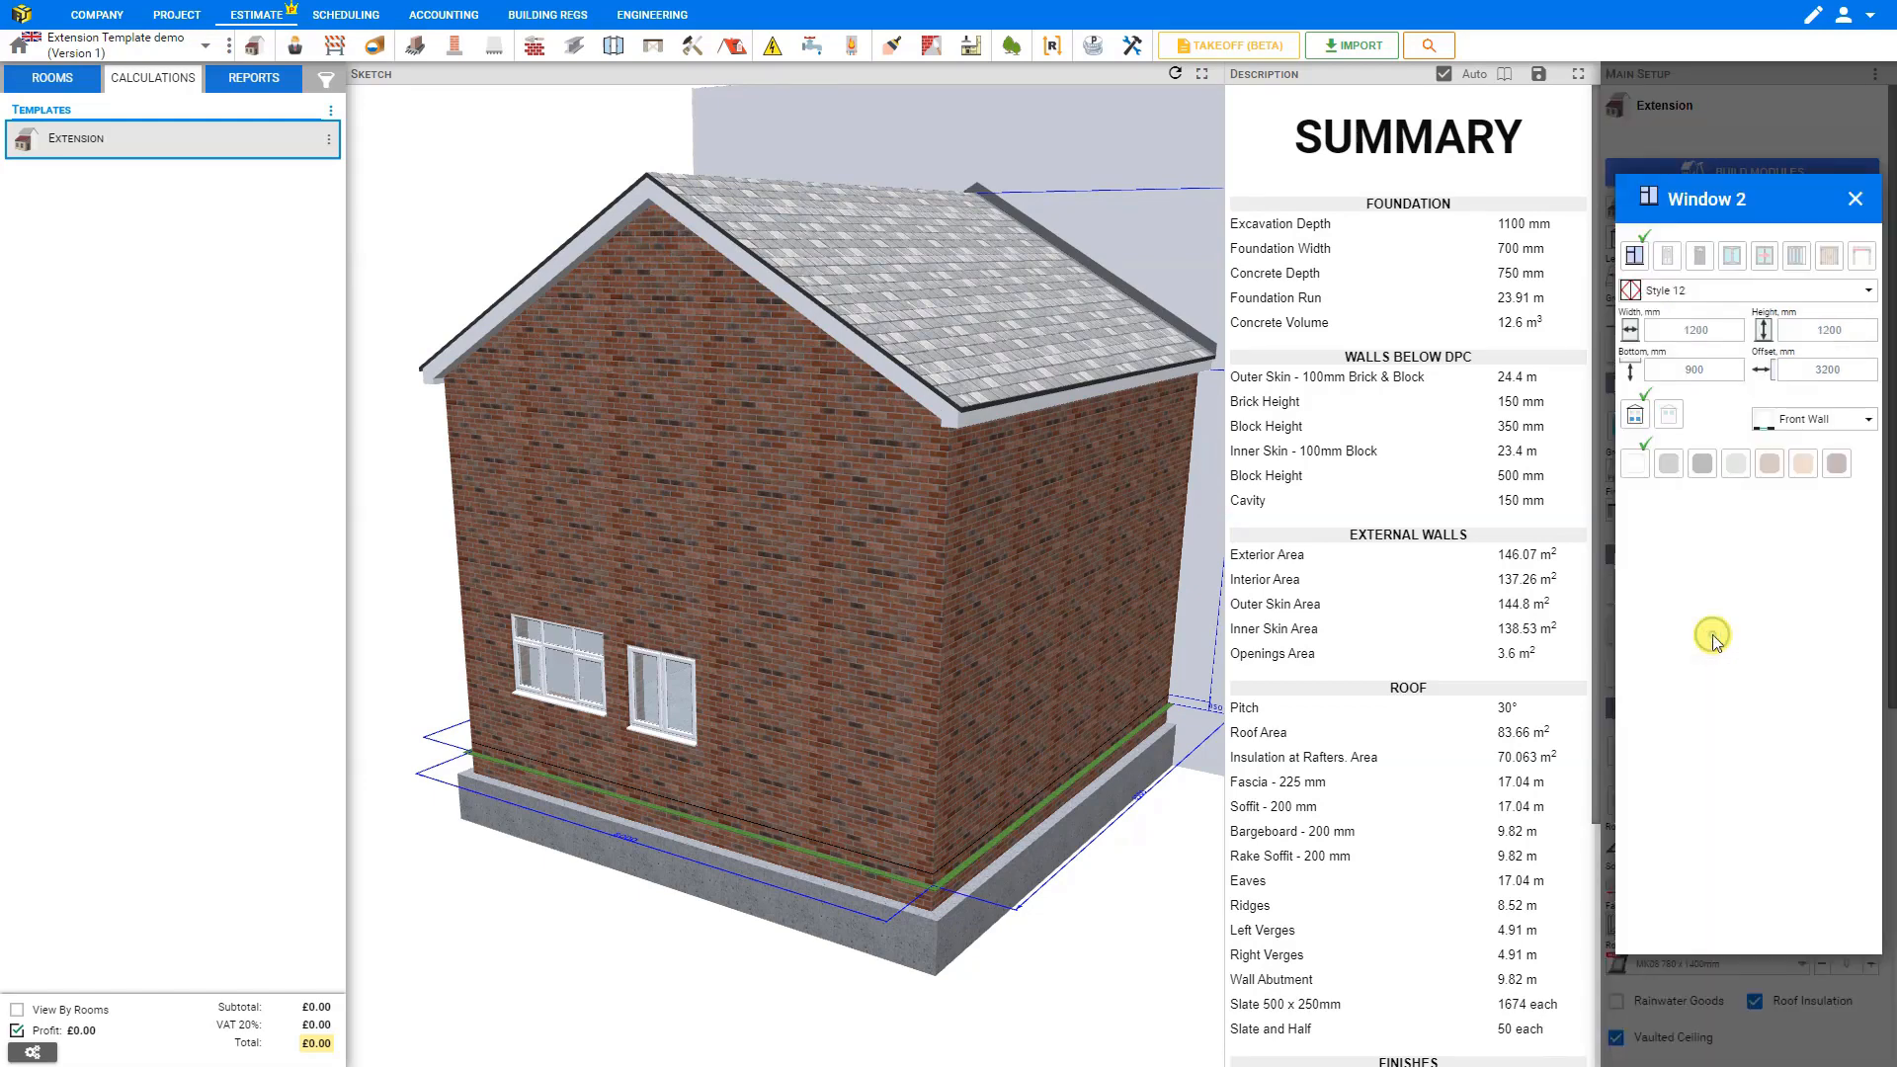
pyautogui.click(1698, 293)
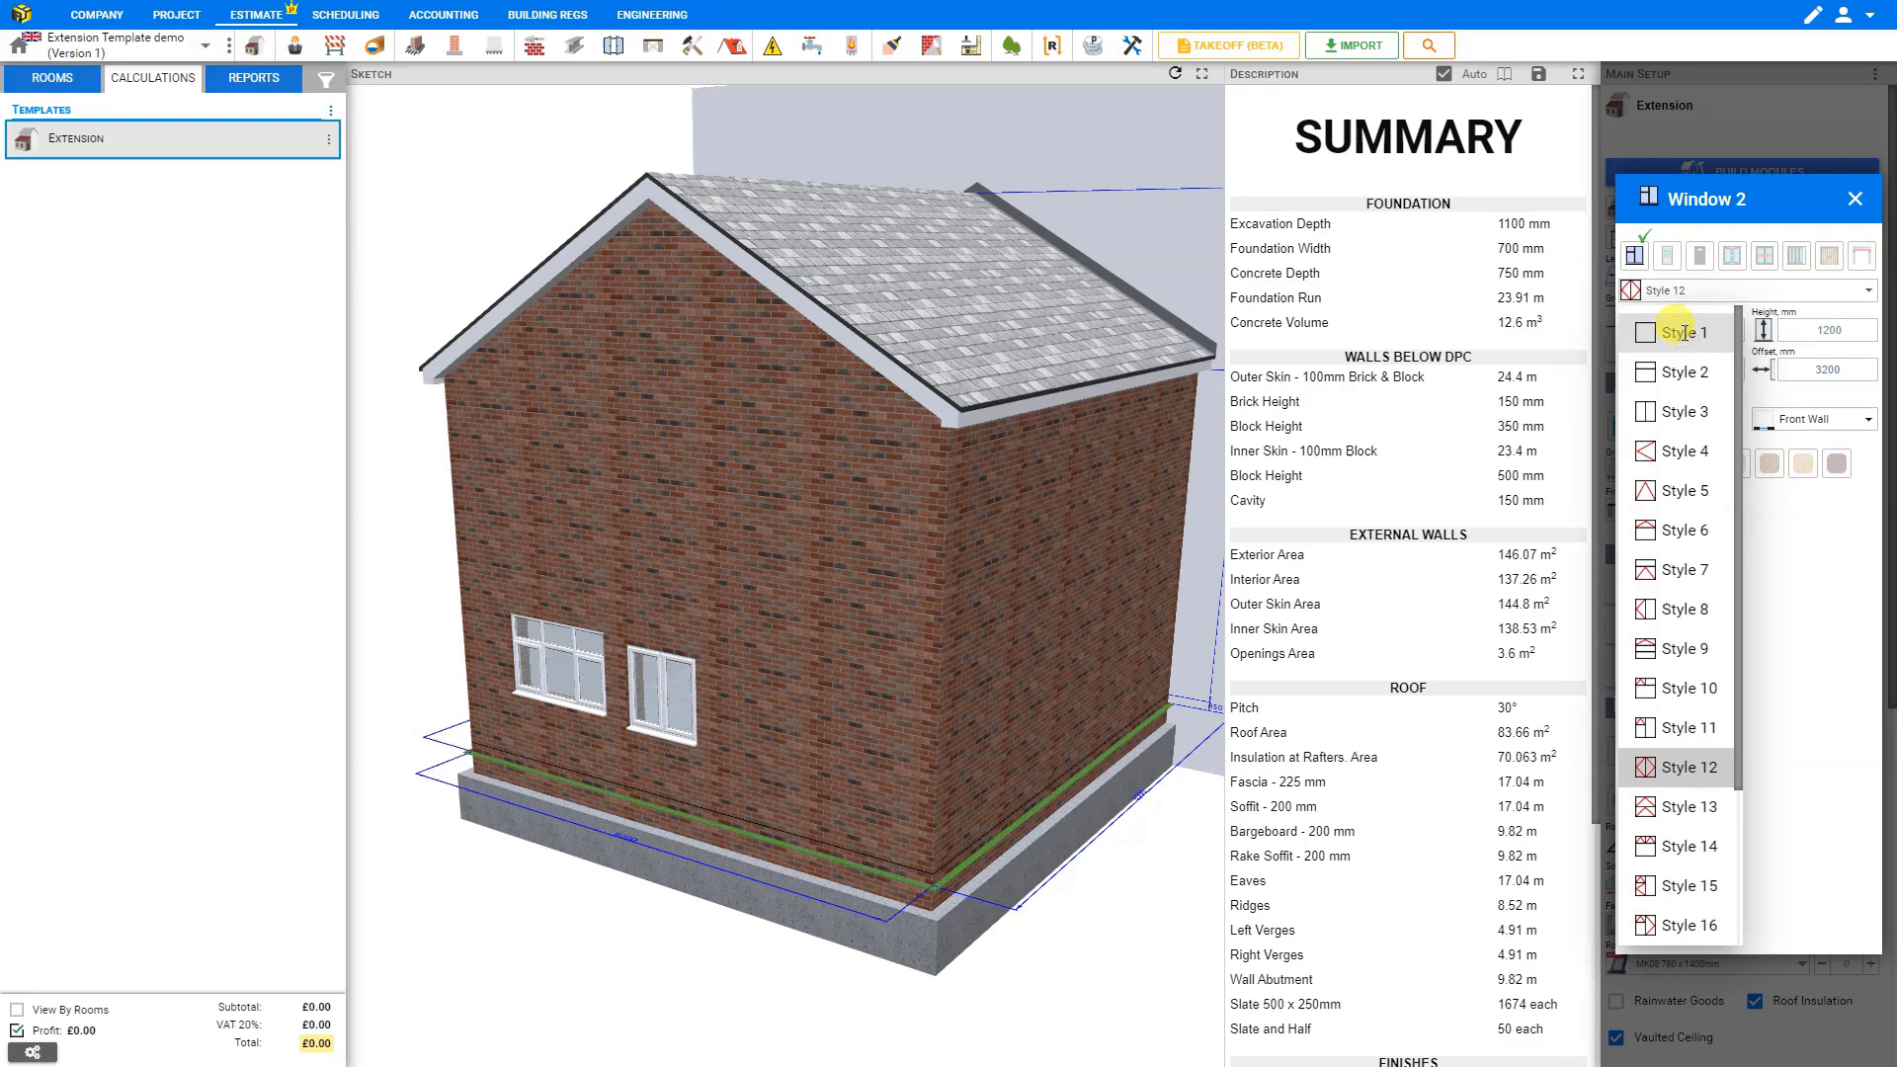
pyautogui.click(1685, 333)
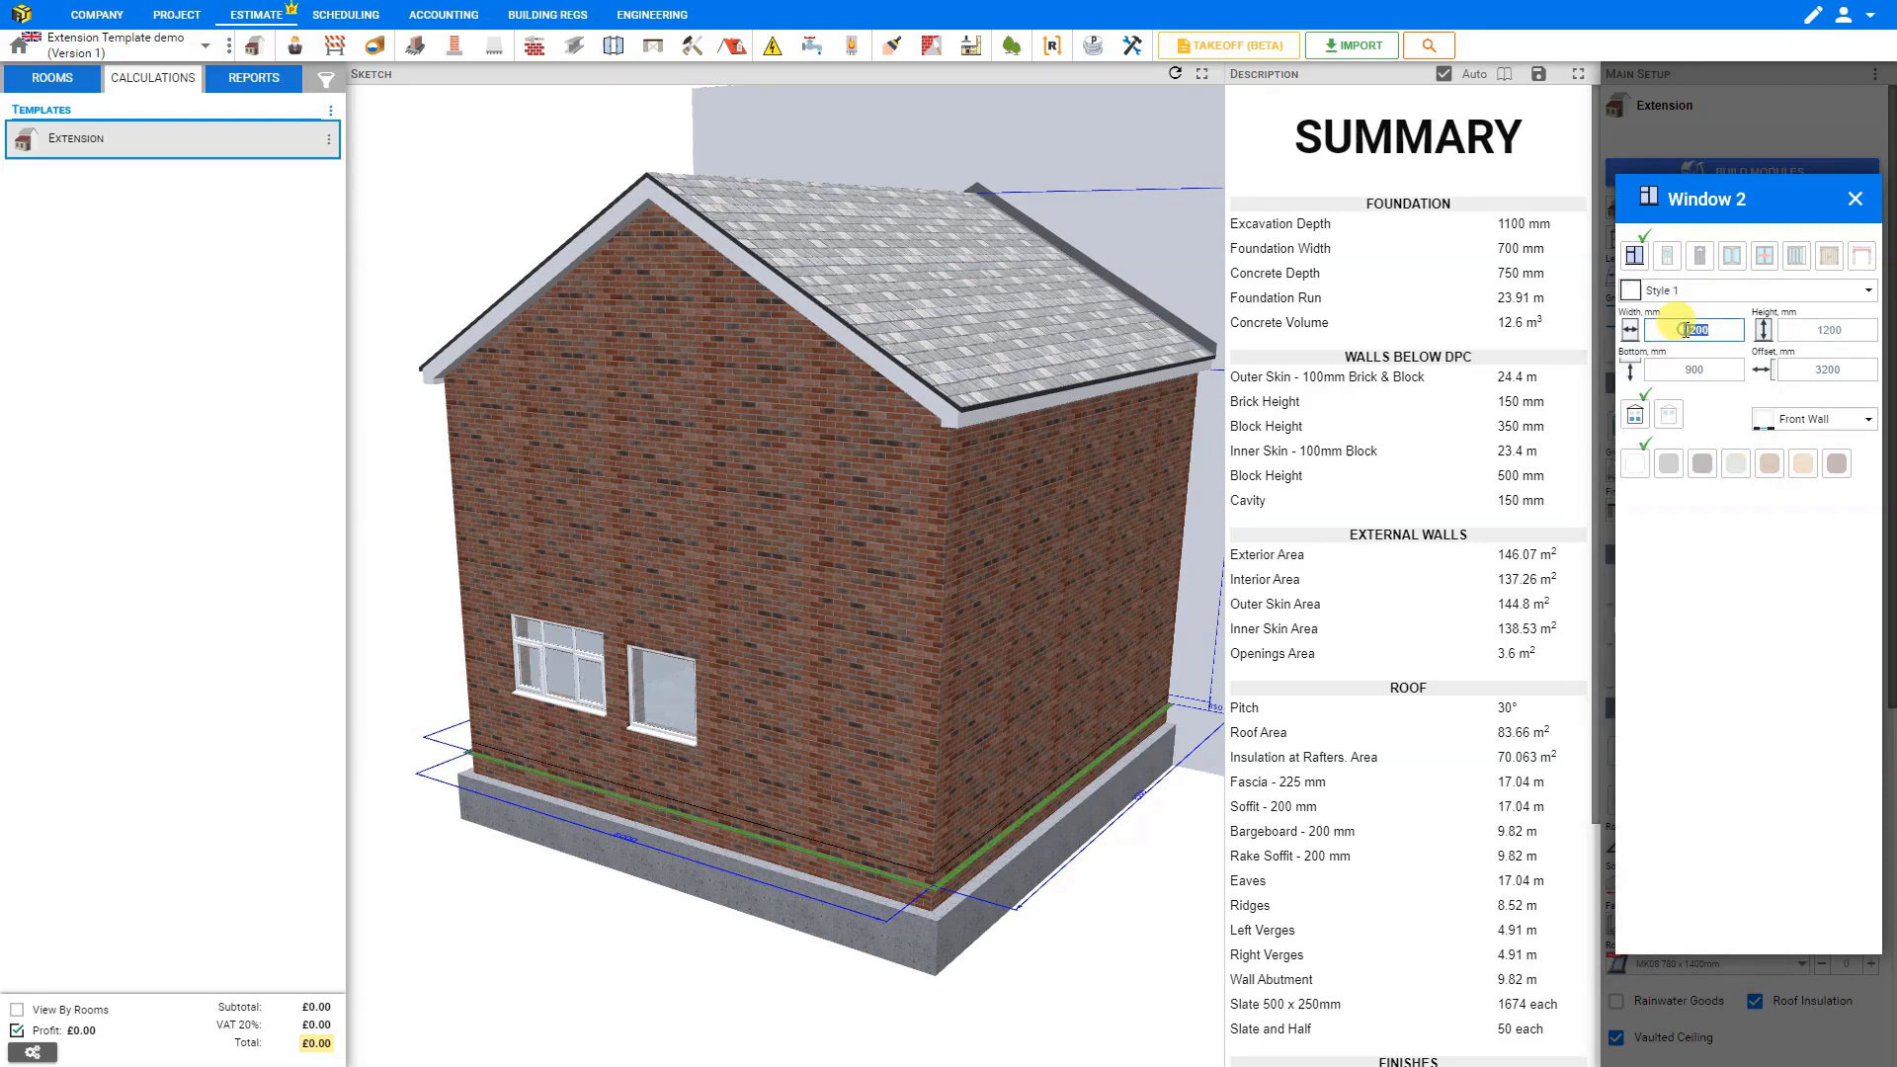
pyautogui.write('600')
pyautogui.click(1830, 334)
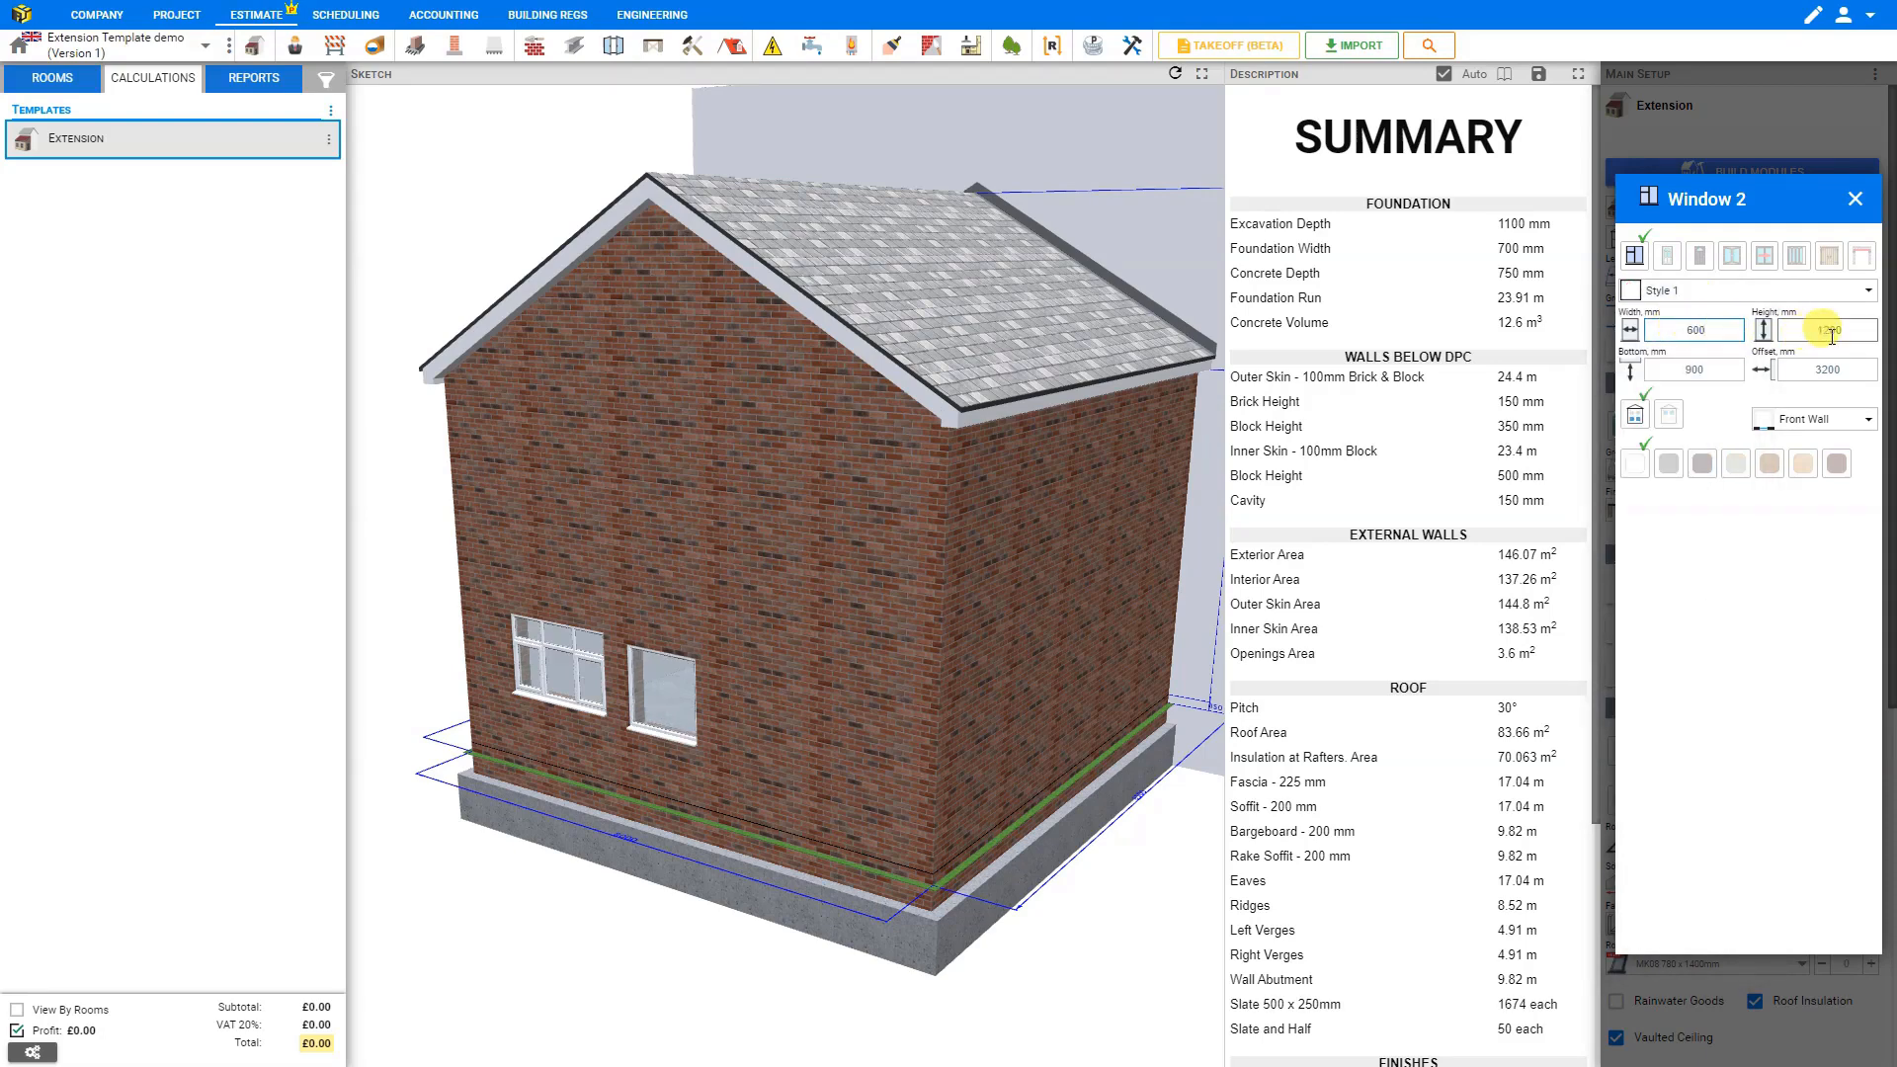
pyautogui.click(1831, 331)
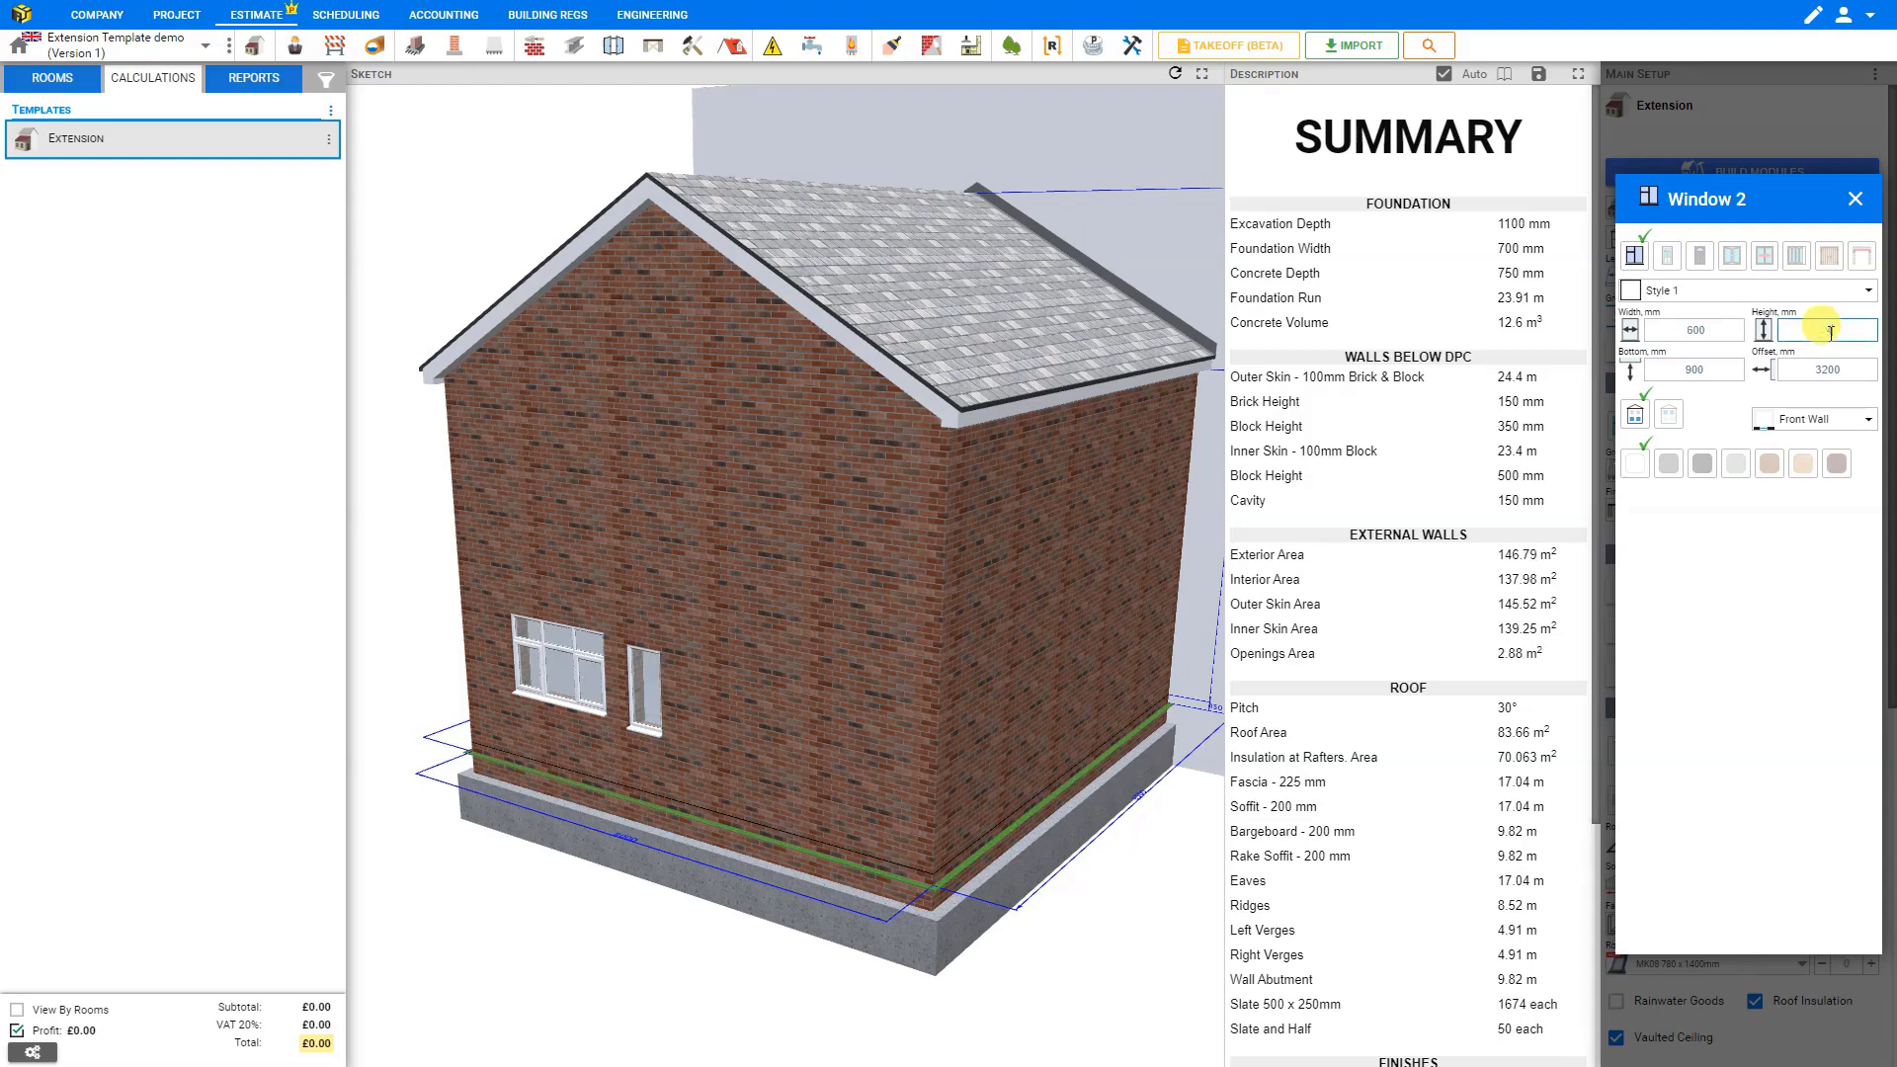
pyautogui.click(1717, 400)
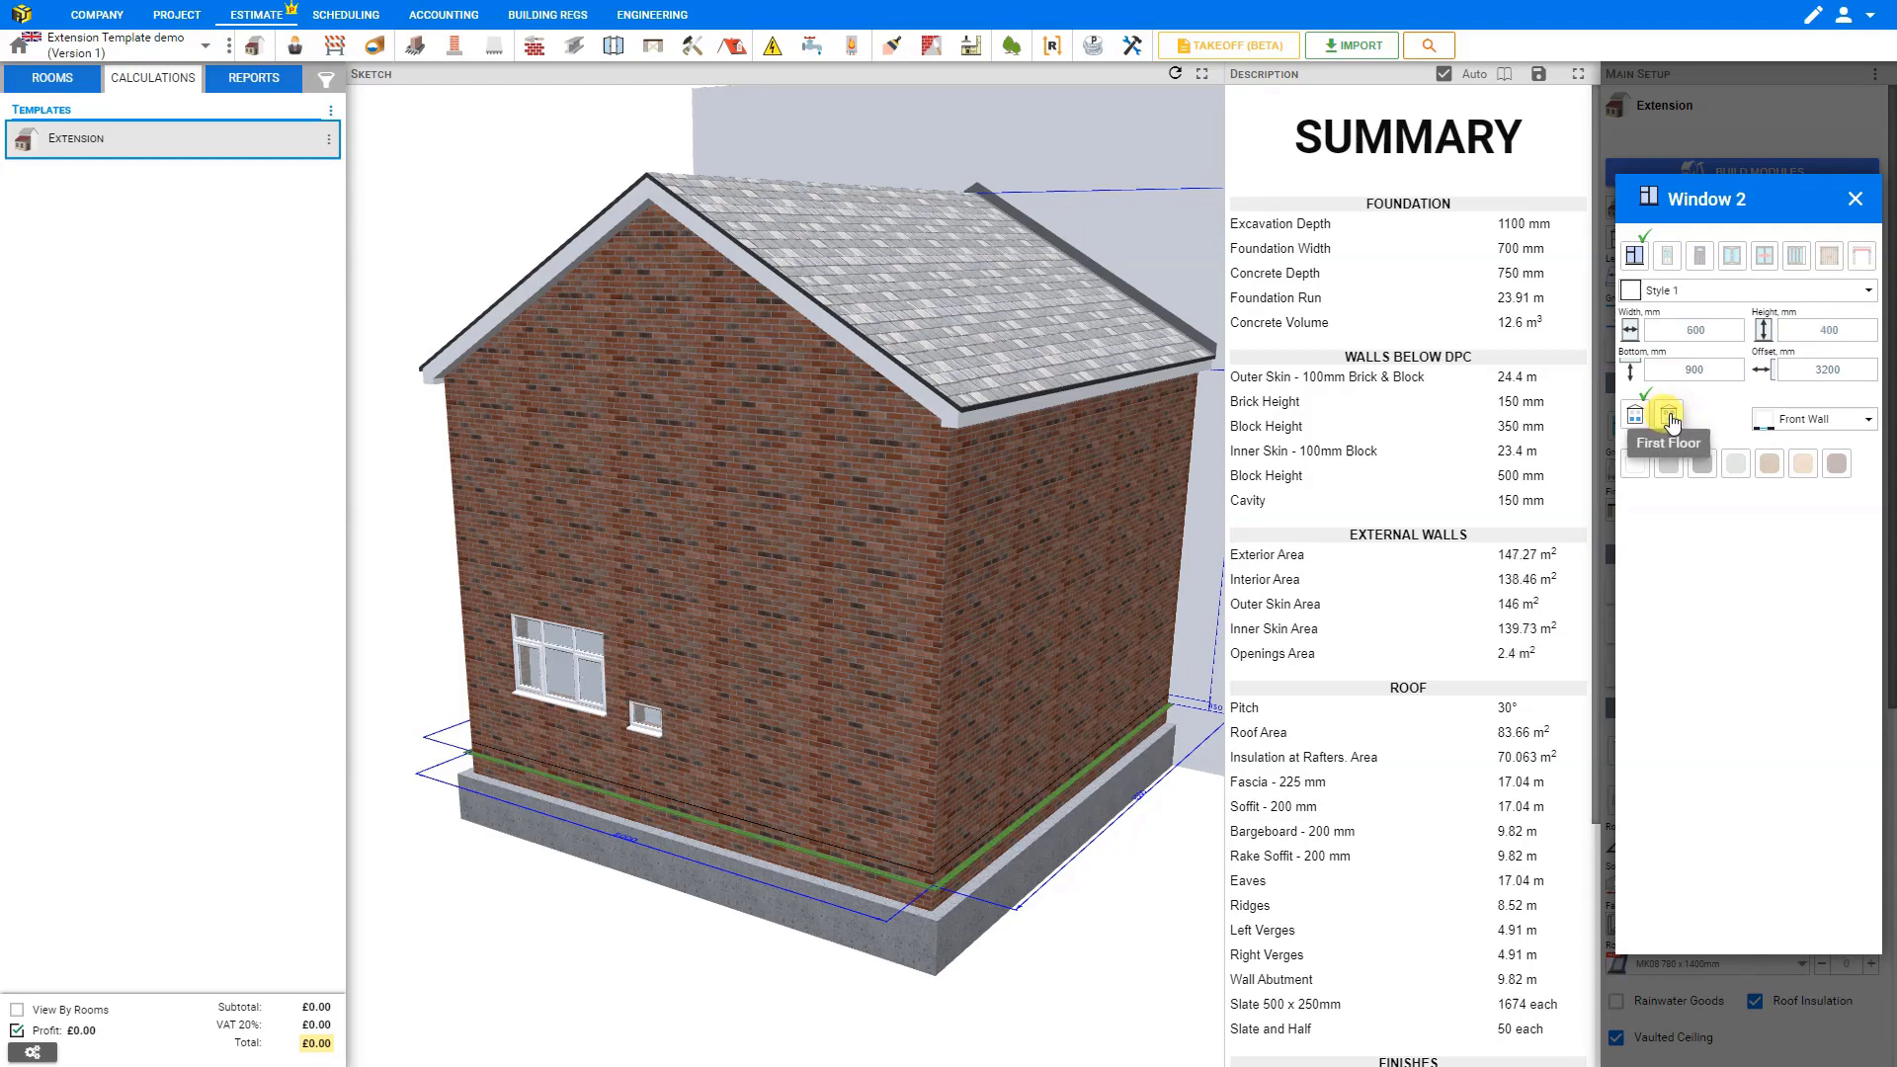
# Place the second window on the first floor with a bottom height of 4000 mm and an offset of 3600 mm
pyautogui.click(1670, 418)
pyautogui.click(1693, 368)
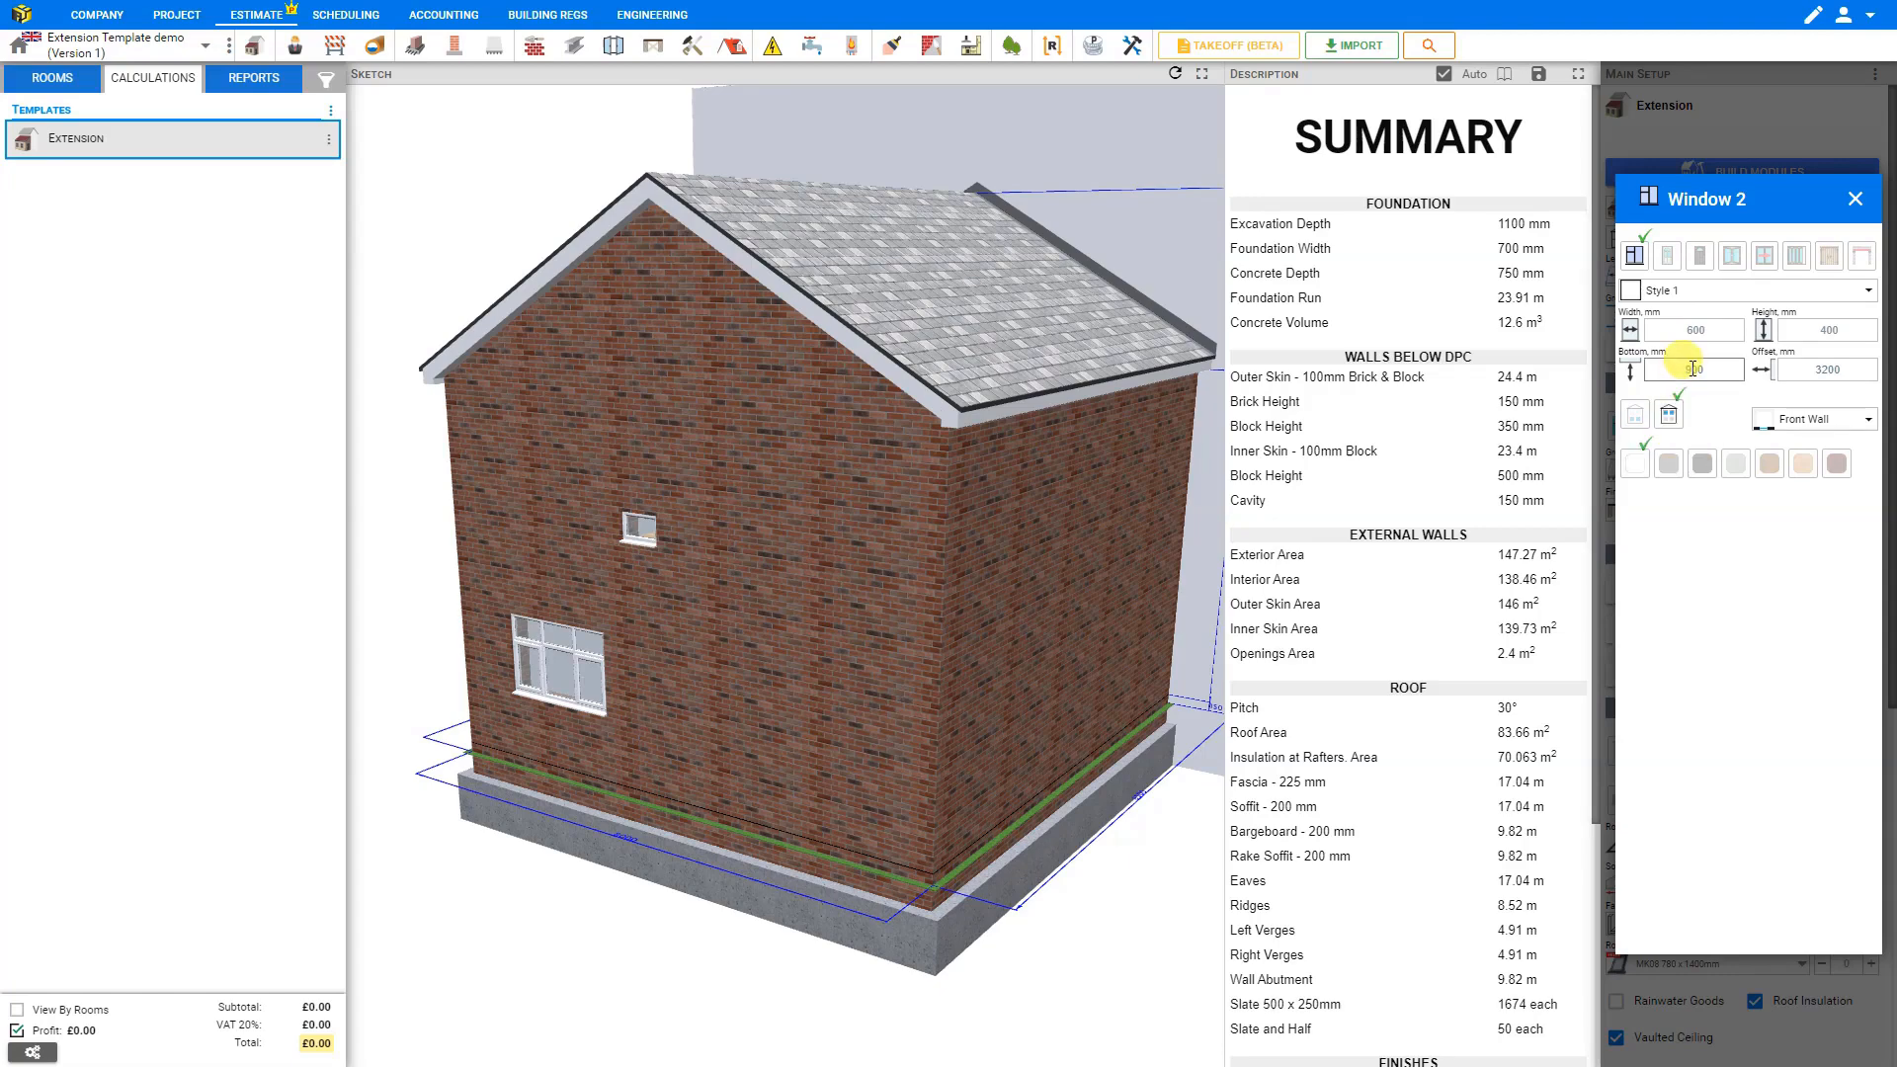
pyautogui.click(1693, 369)
pyautogui.moveTo(1666, 415); pyautogui.dragTo(1696, 415)
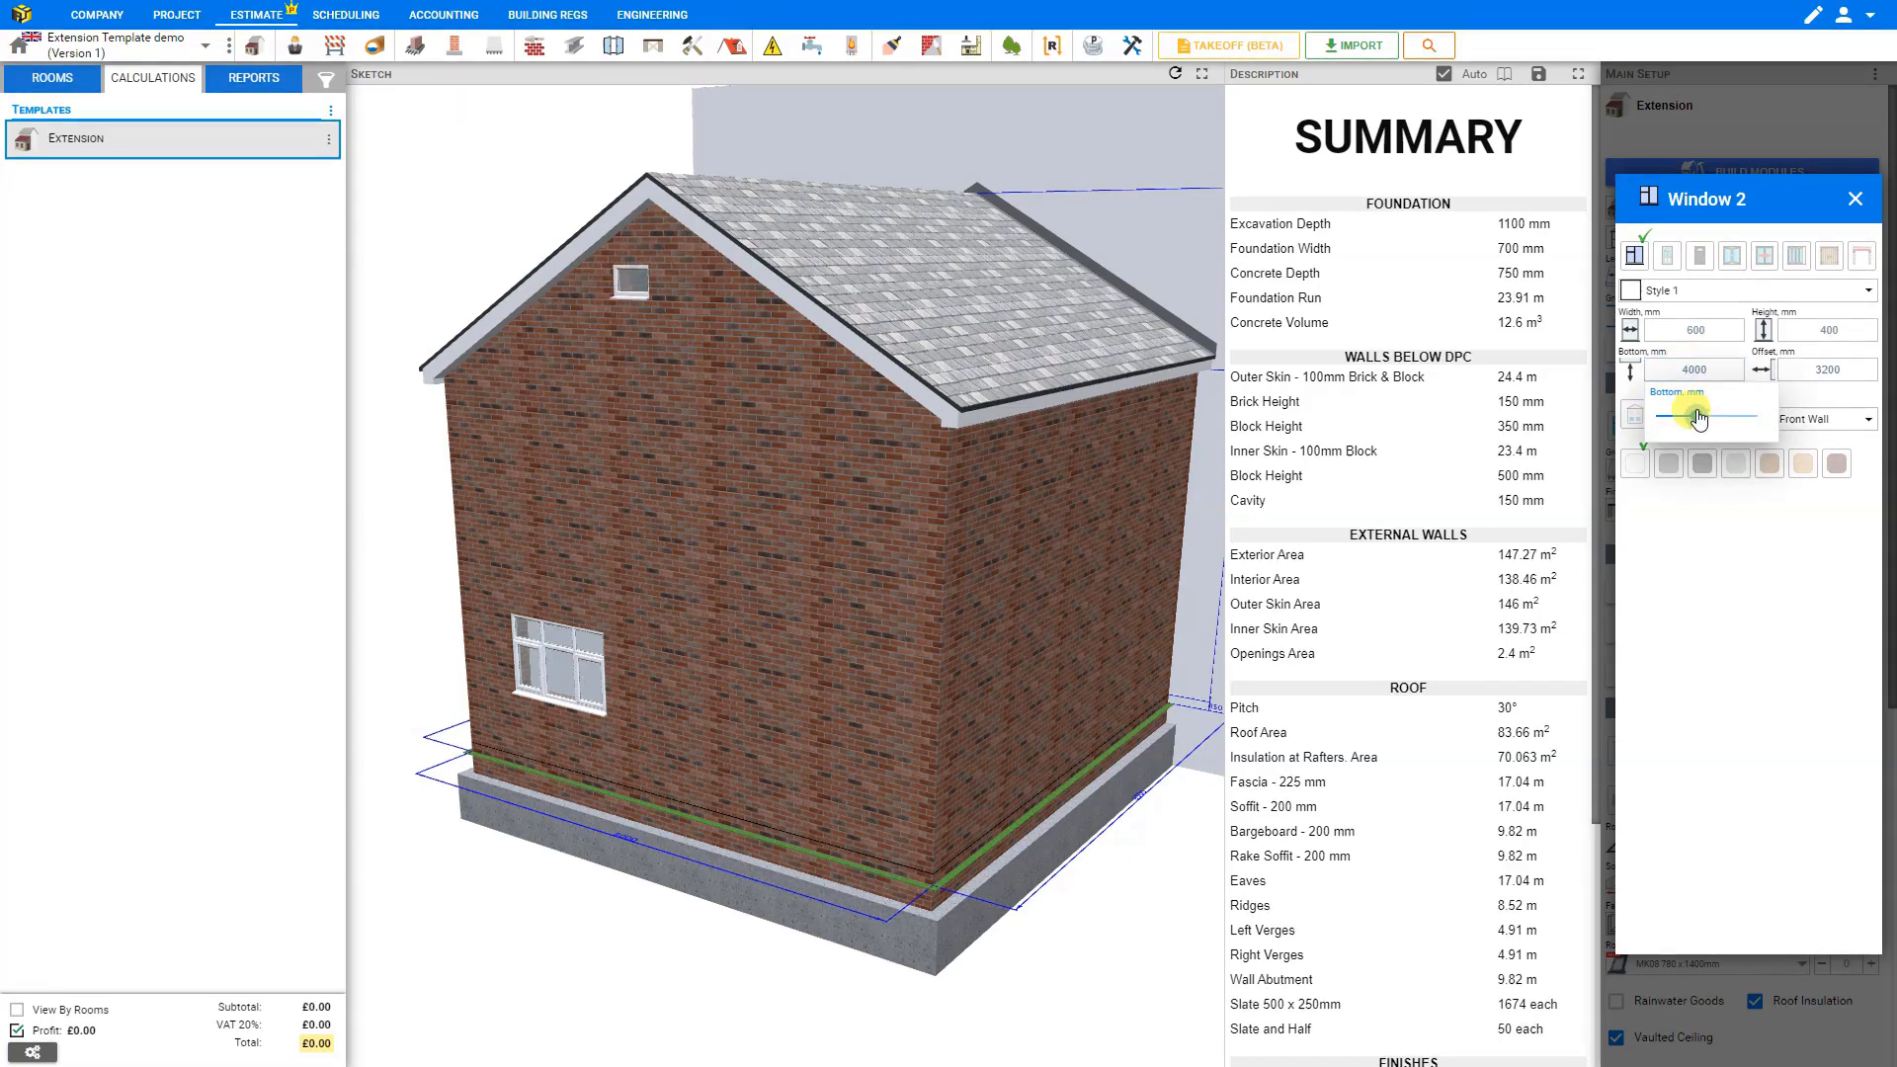
pyautogui.click(1796, 371)
pyautogui.moveTo(1791, 421); pyautogui.dragTo(1795, 422)
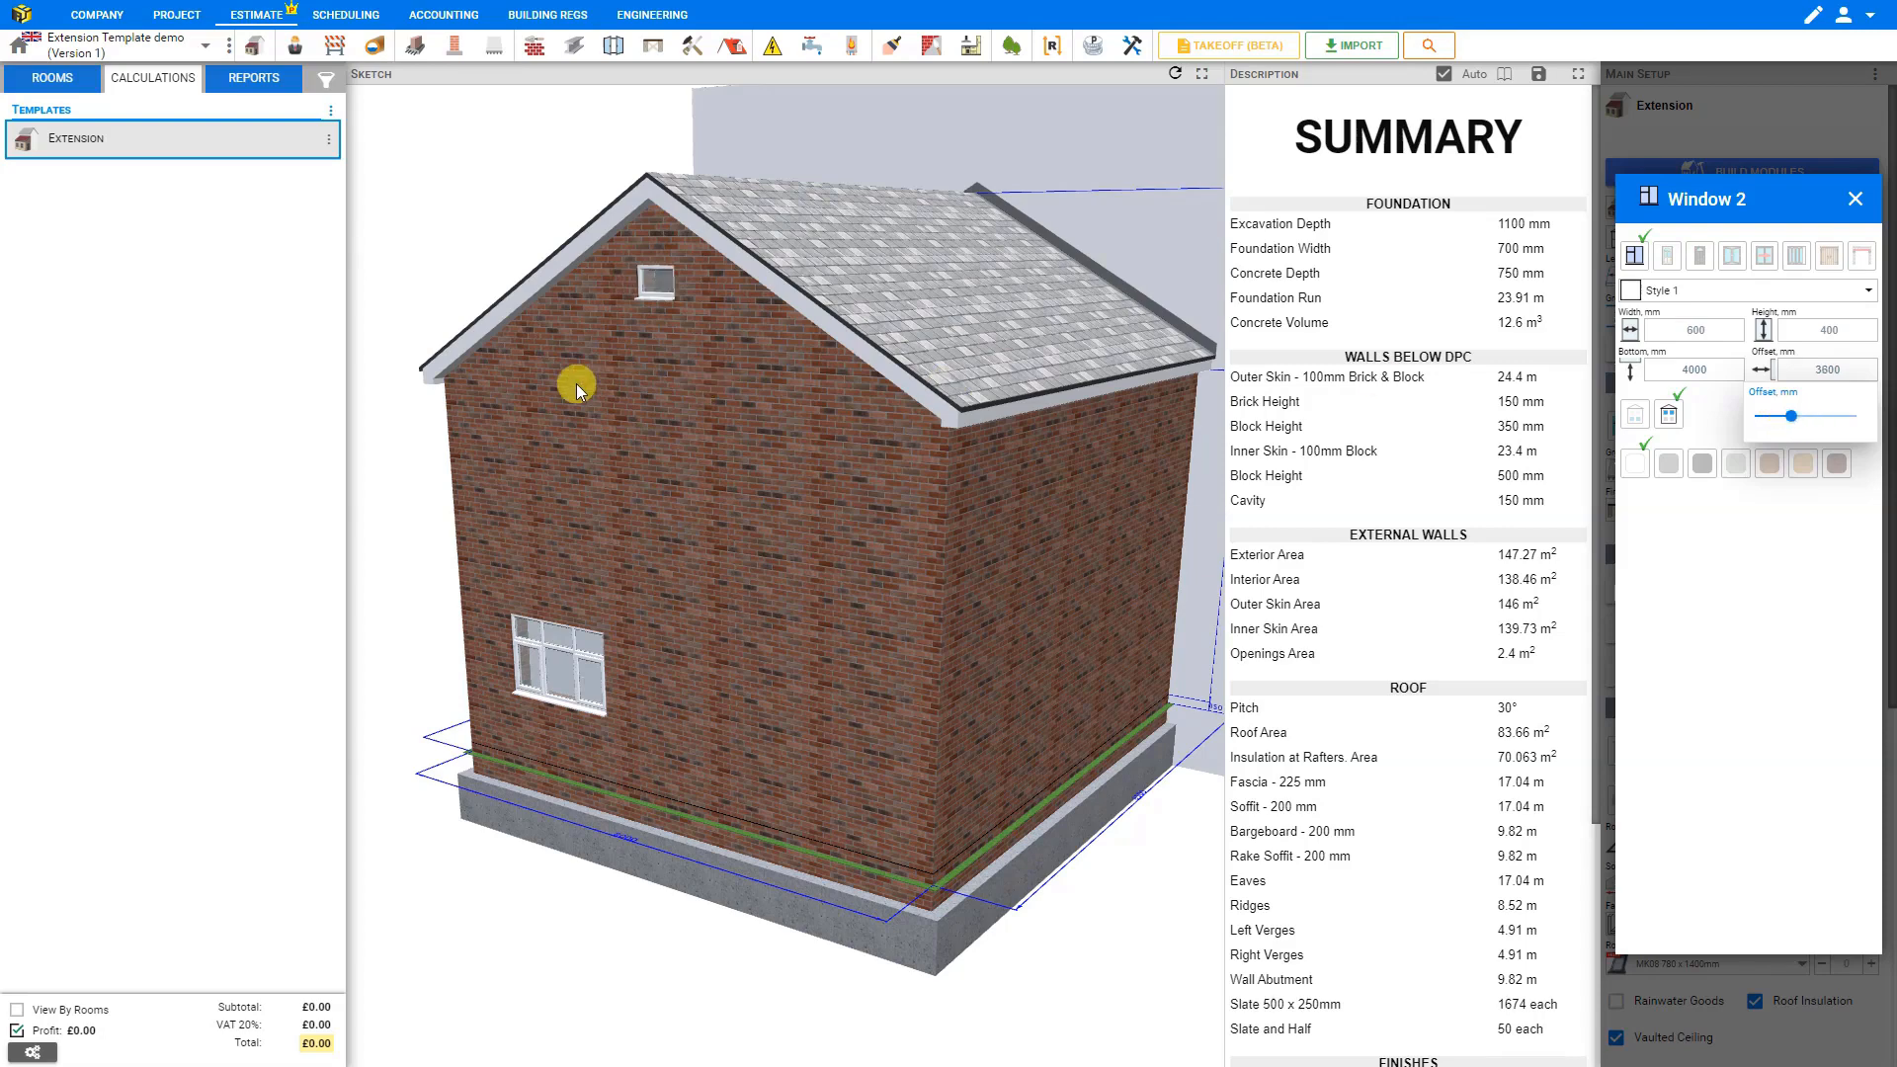
pyautogui.click(1856, 198)
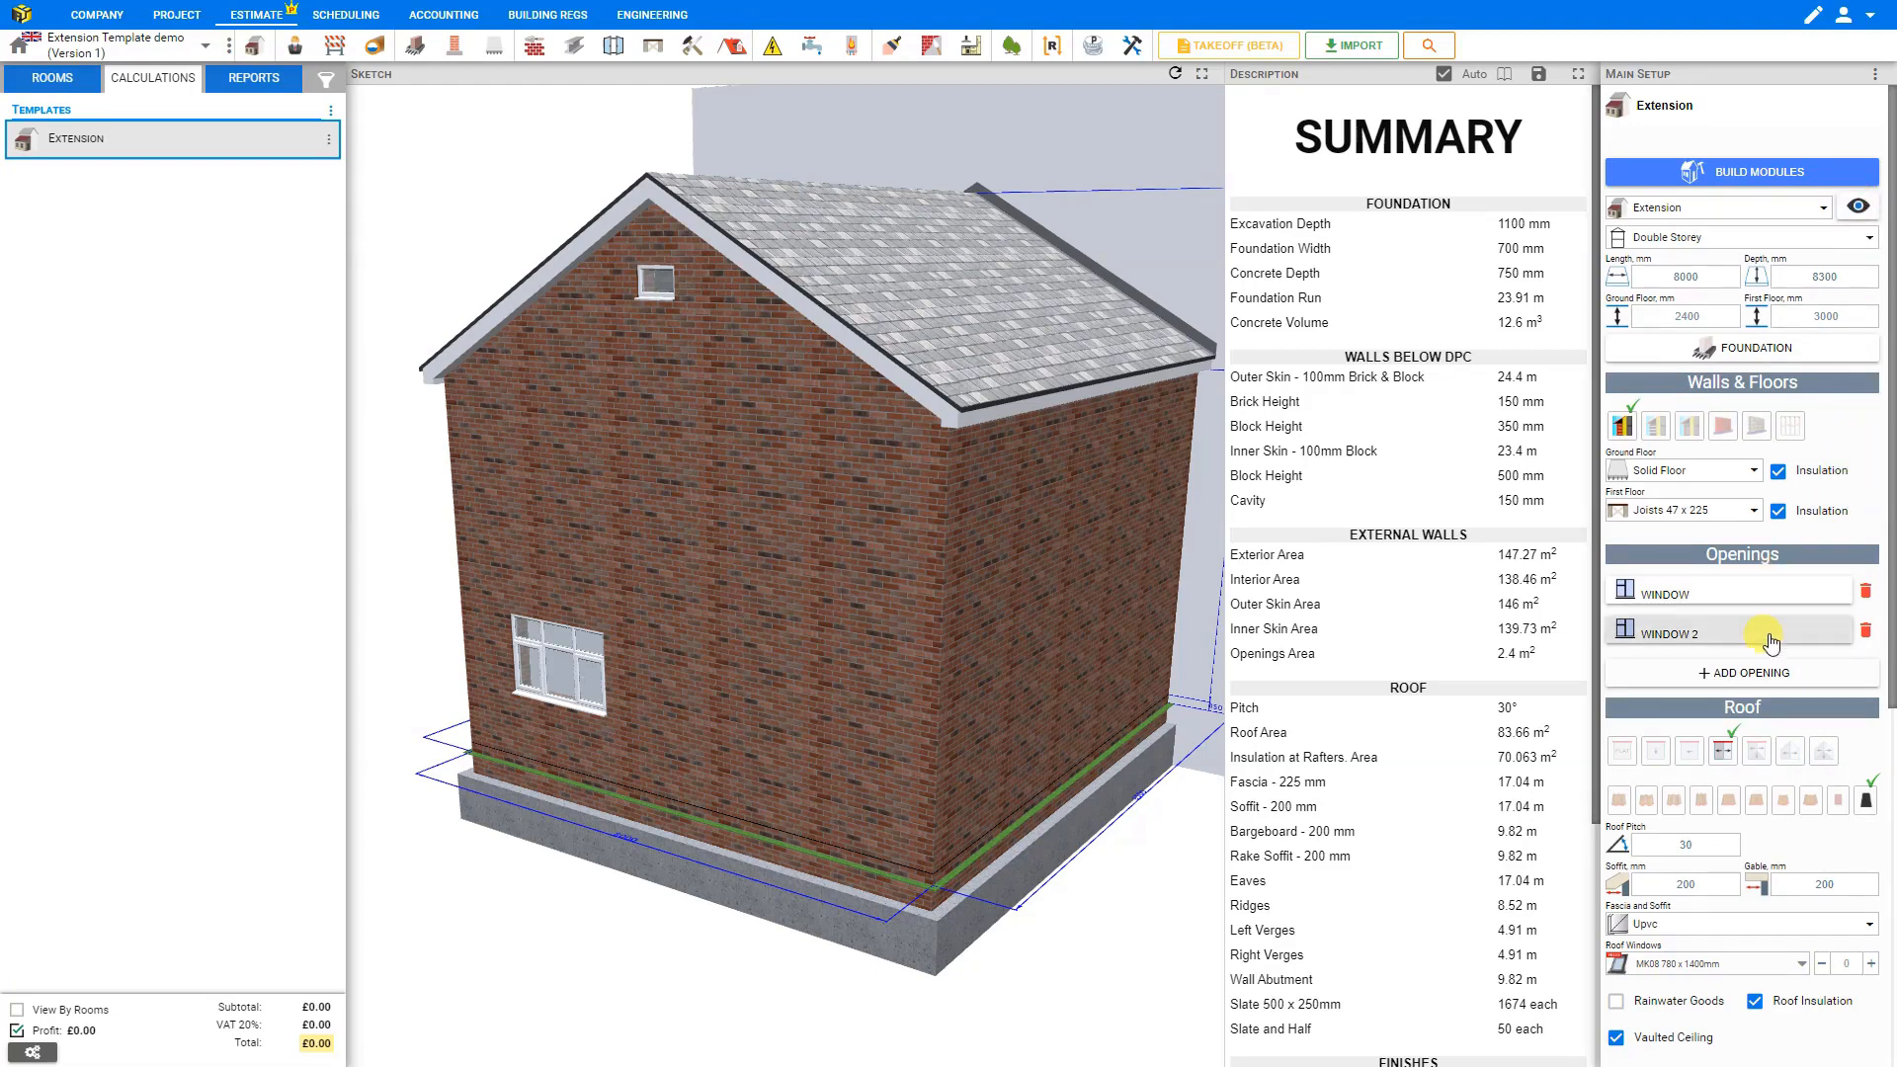
# Add a third opening to the extension and make it a bi-fold door
pyautogui.click(1755, 678)
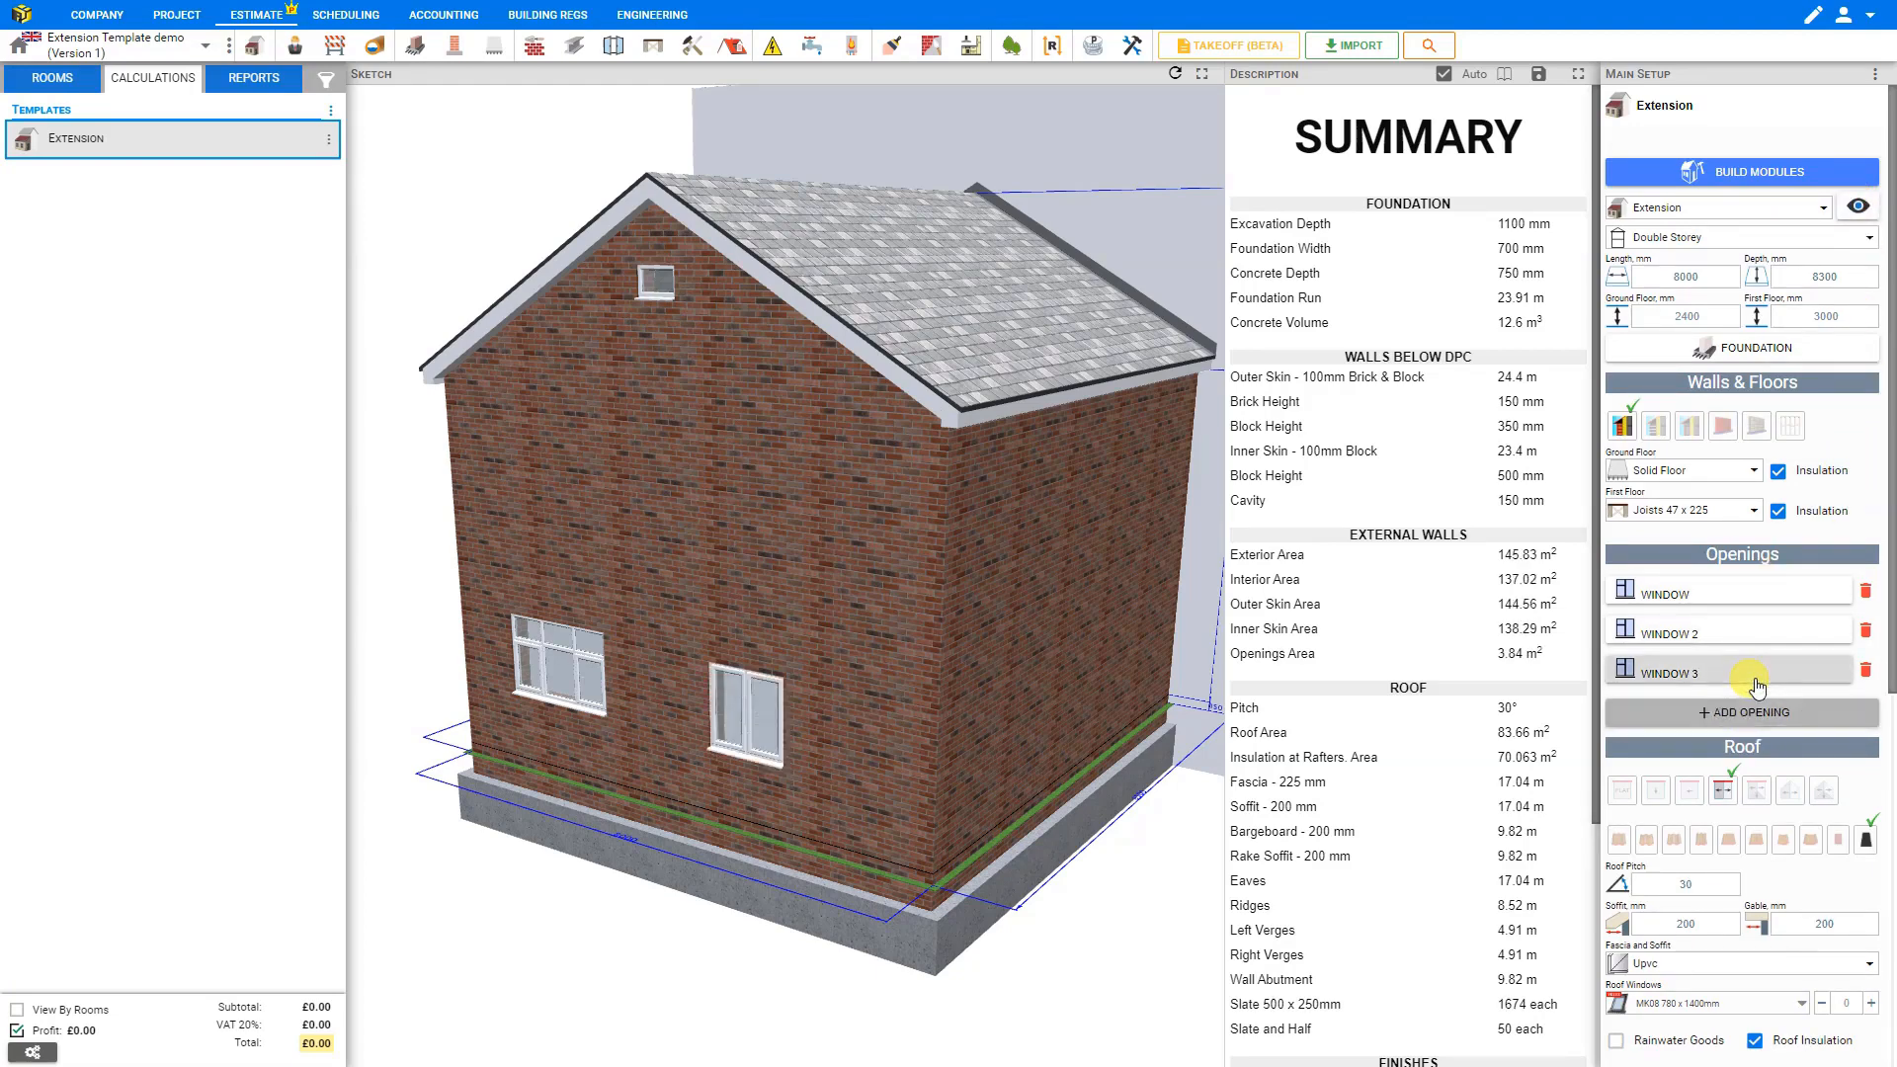
pyautogui.click(1702, 673)
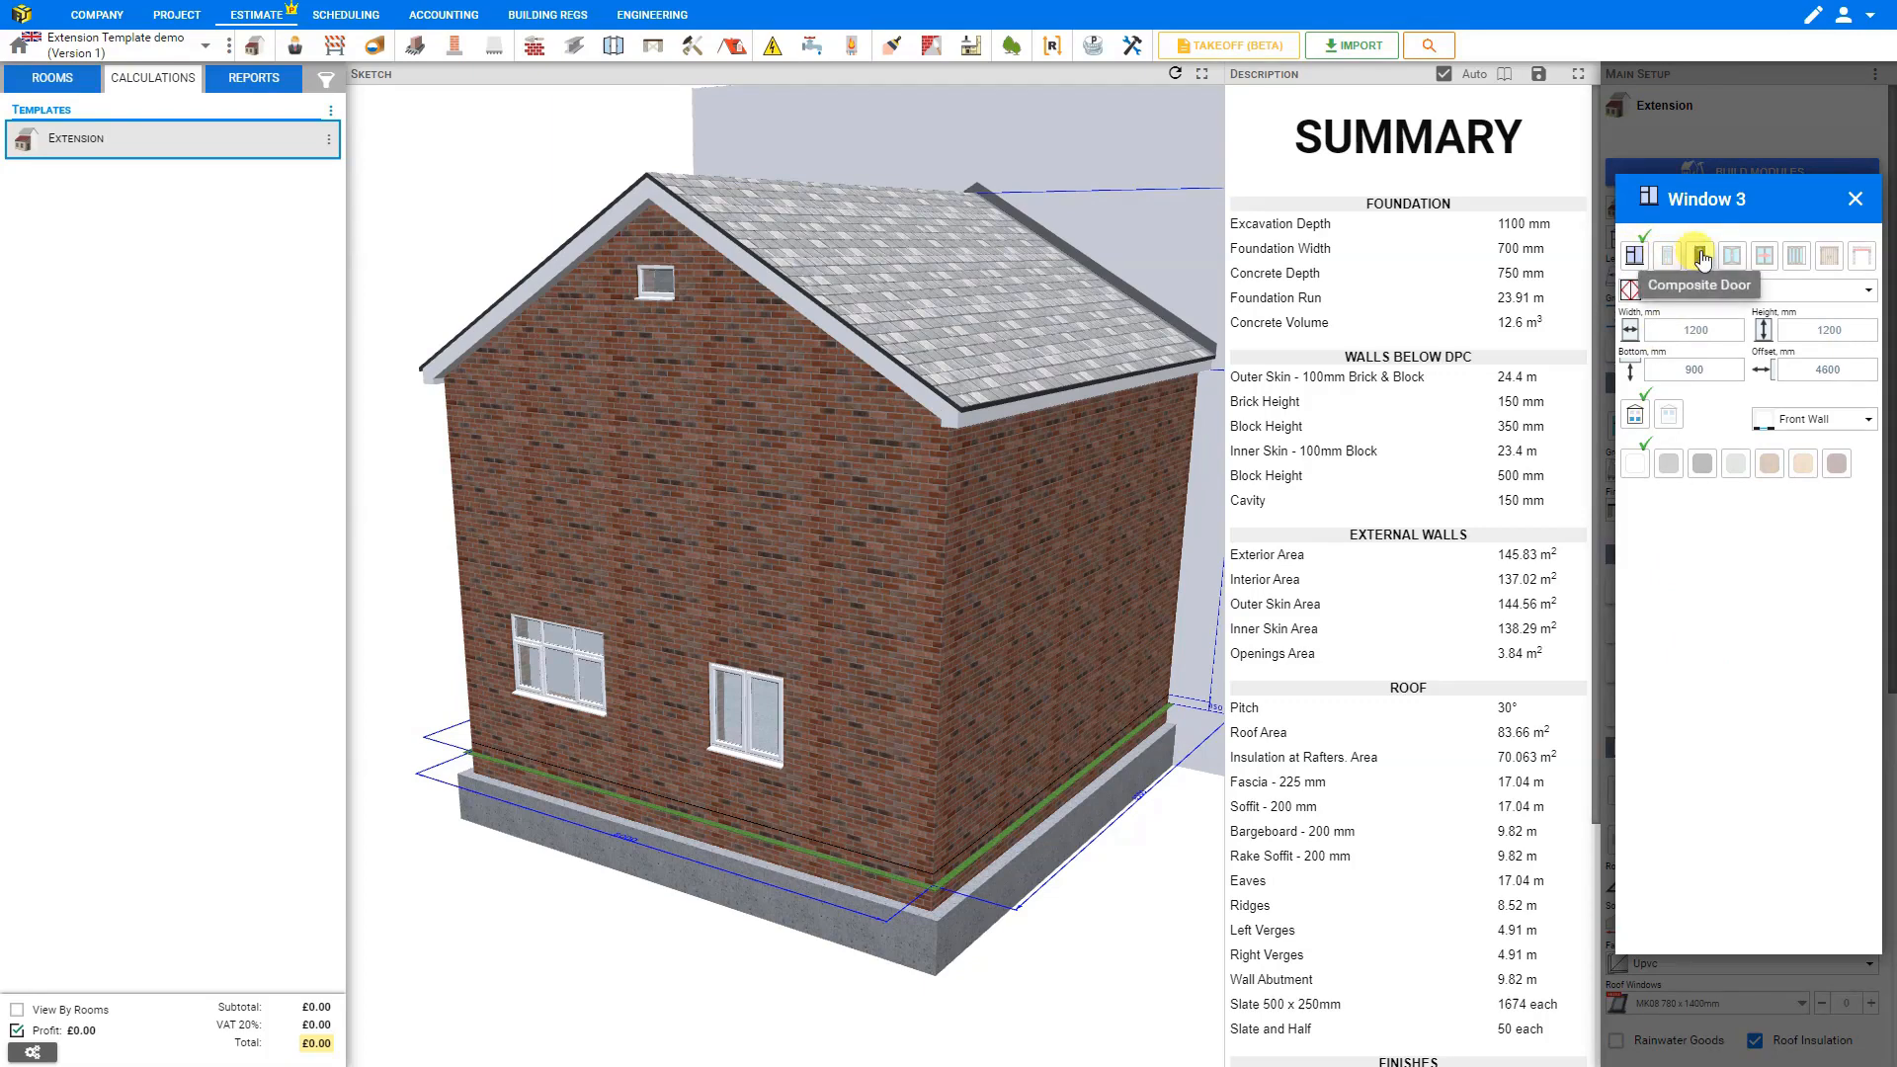
pyautogui.click(1796, 256)
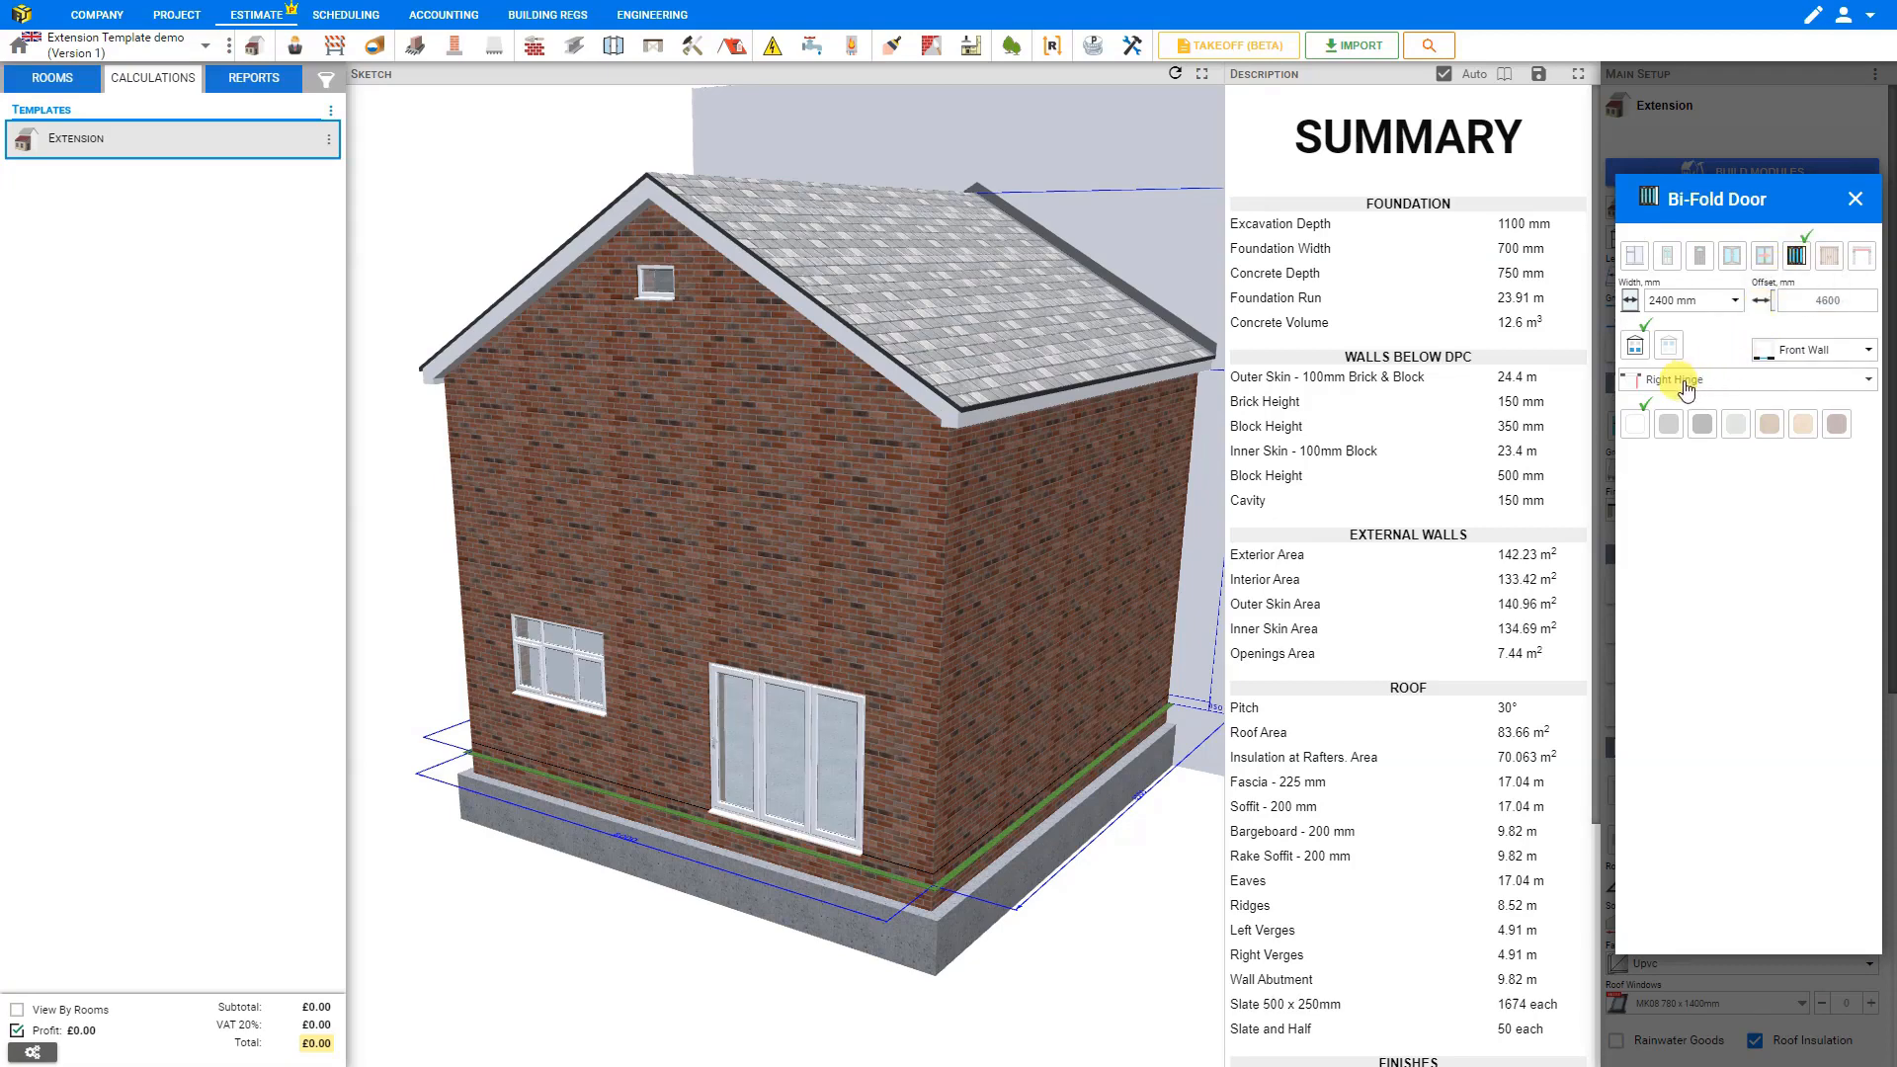
# Compare the bi-fold door's hinge sides, keep Left Hinge, and colour the door Chartwell Green
pyautogui.click(1704, 384)
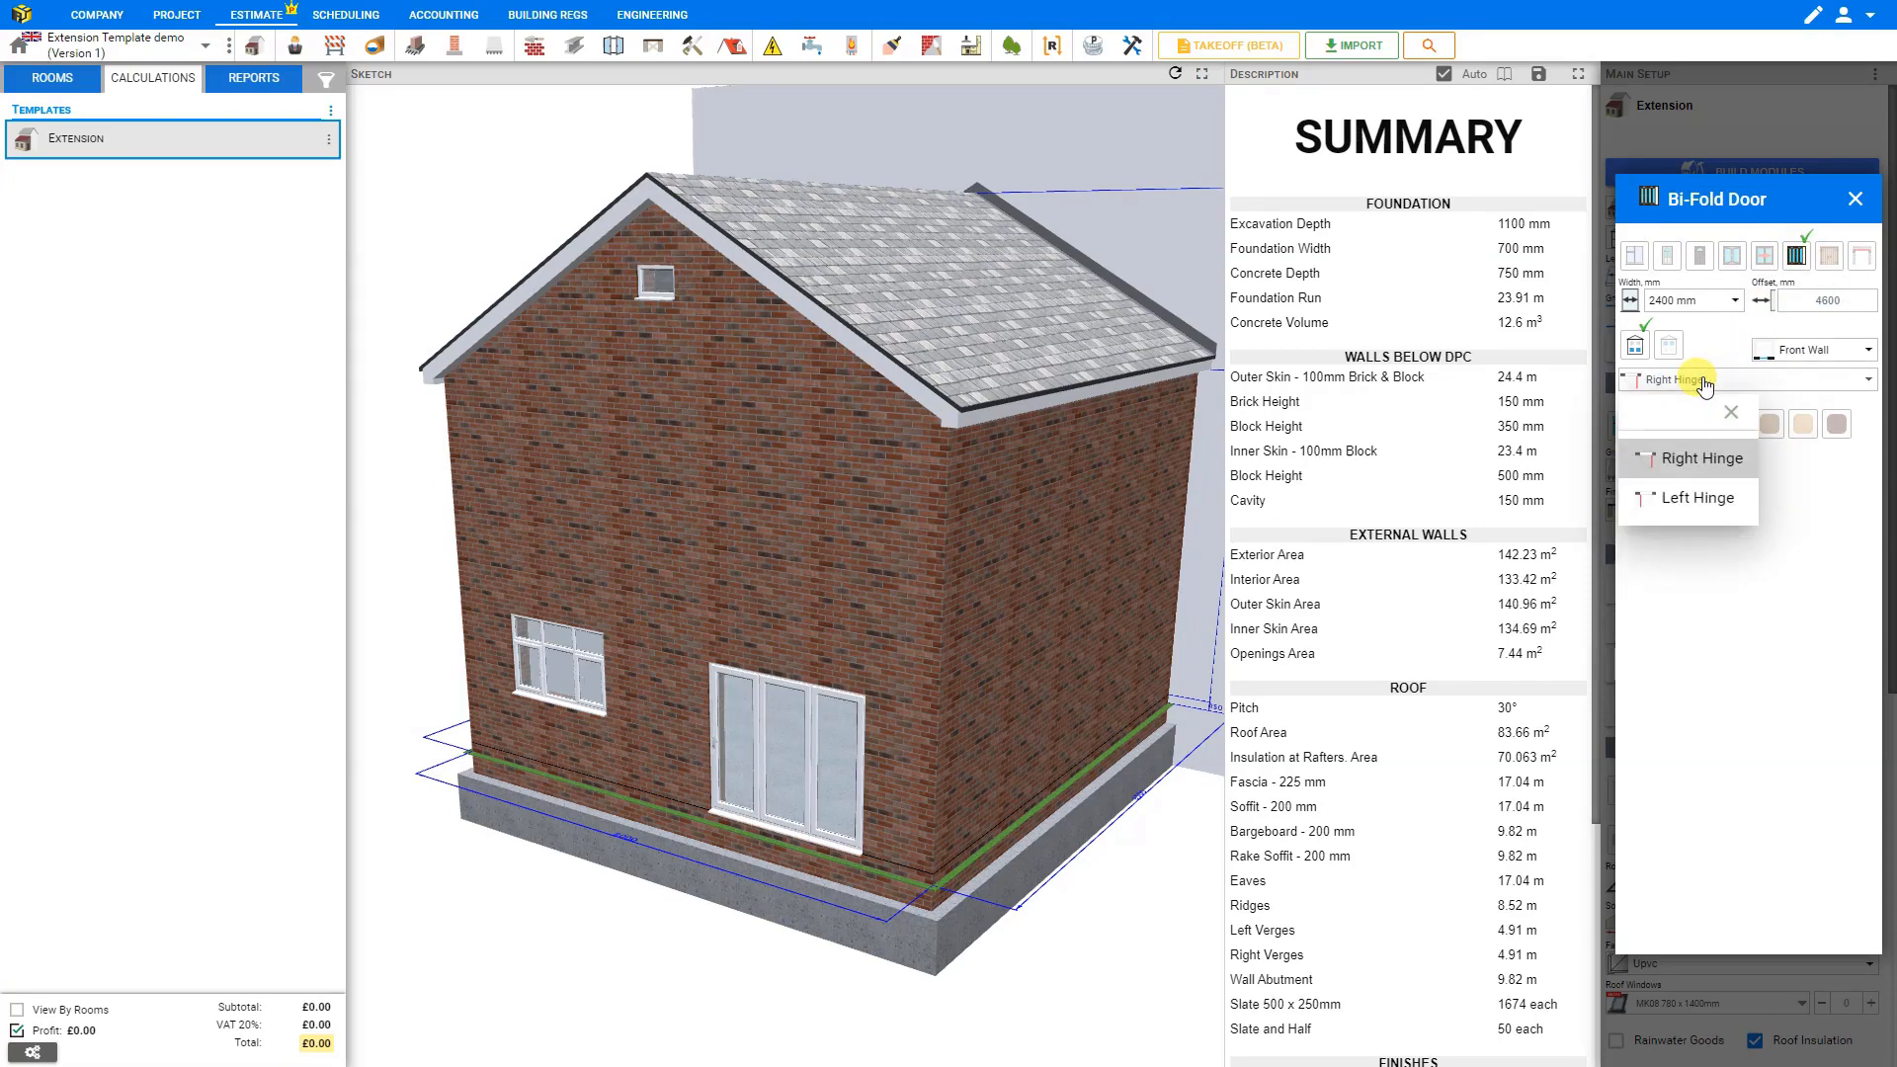
pyautogui.click(1680, 509)
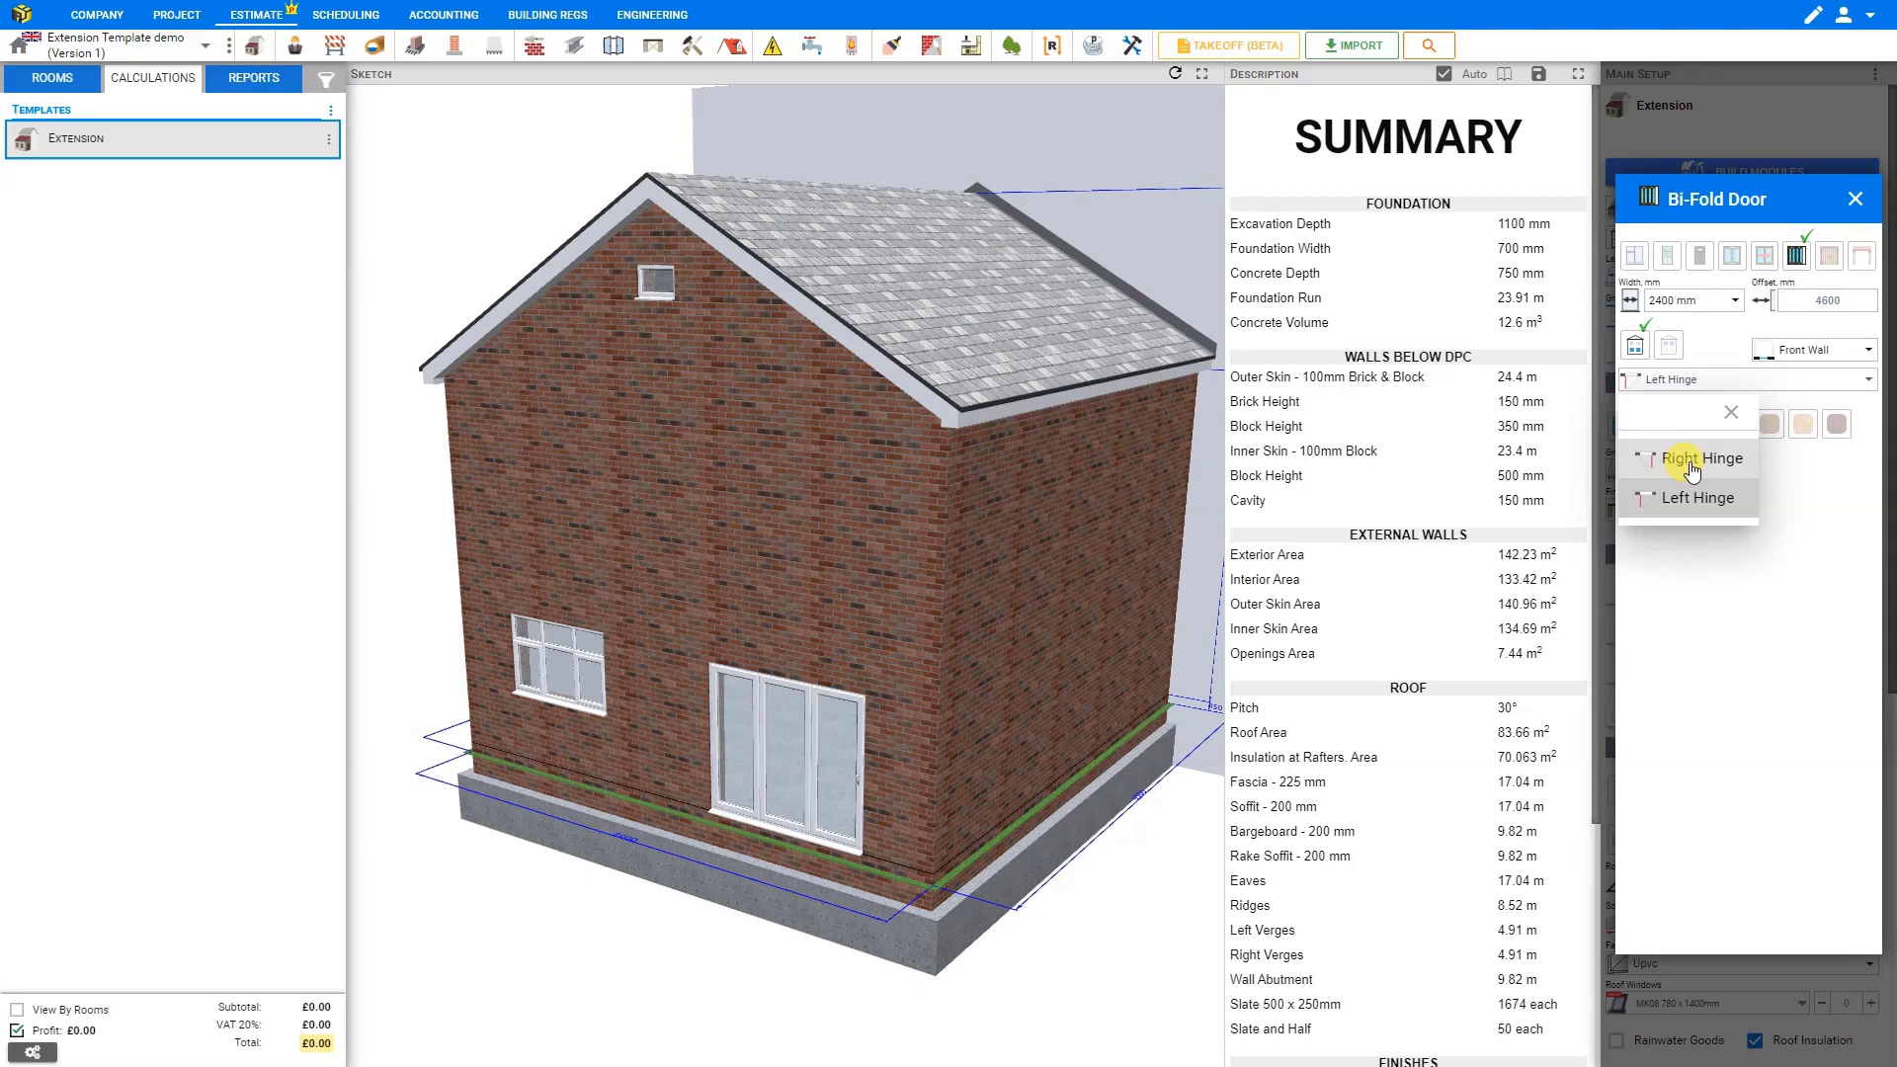
pyautogui.click(1692, 469)
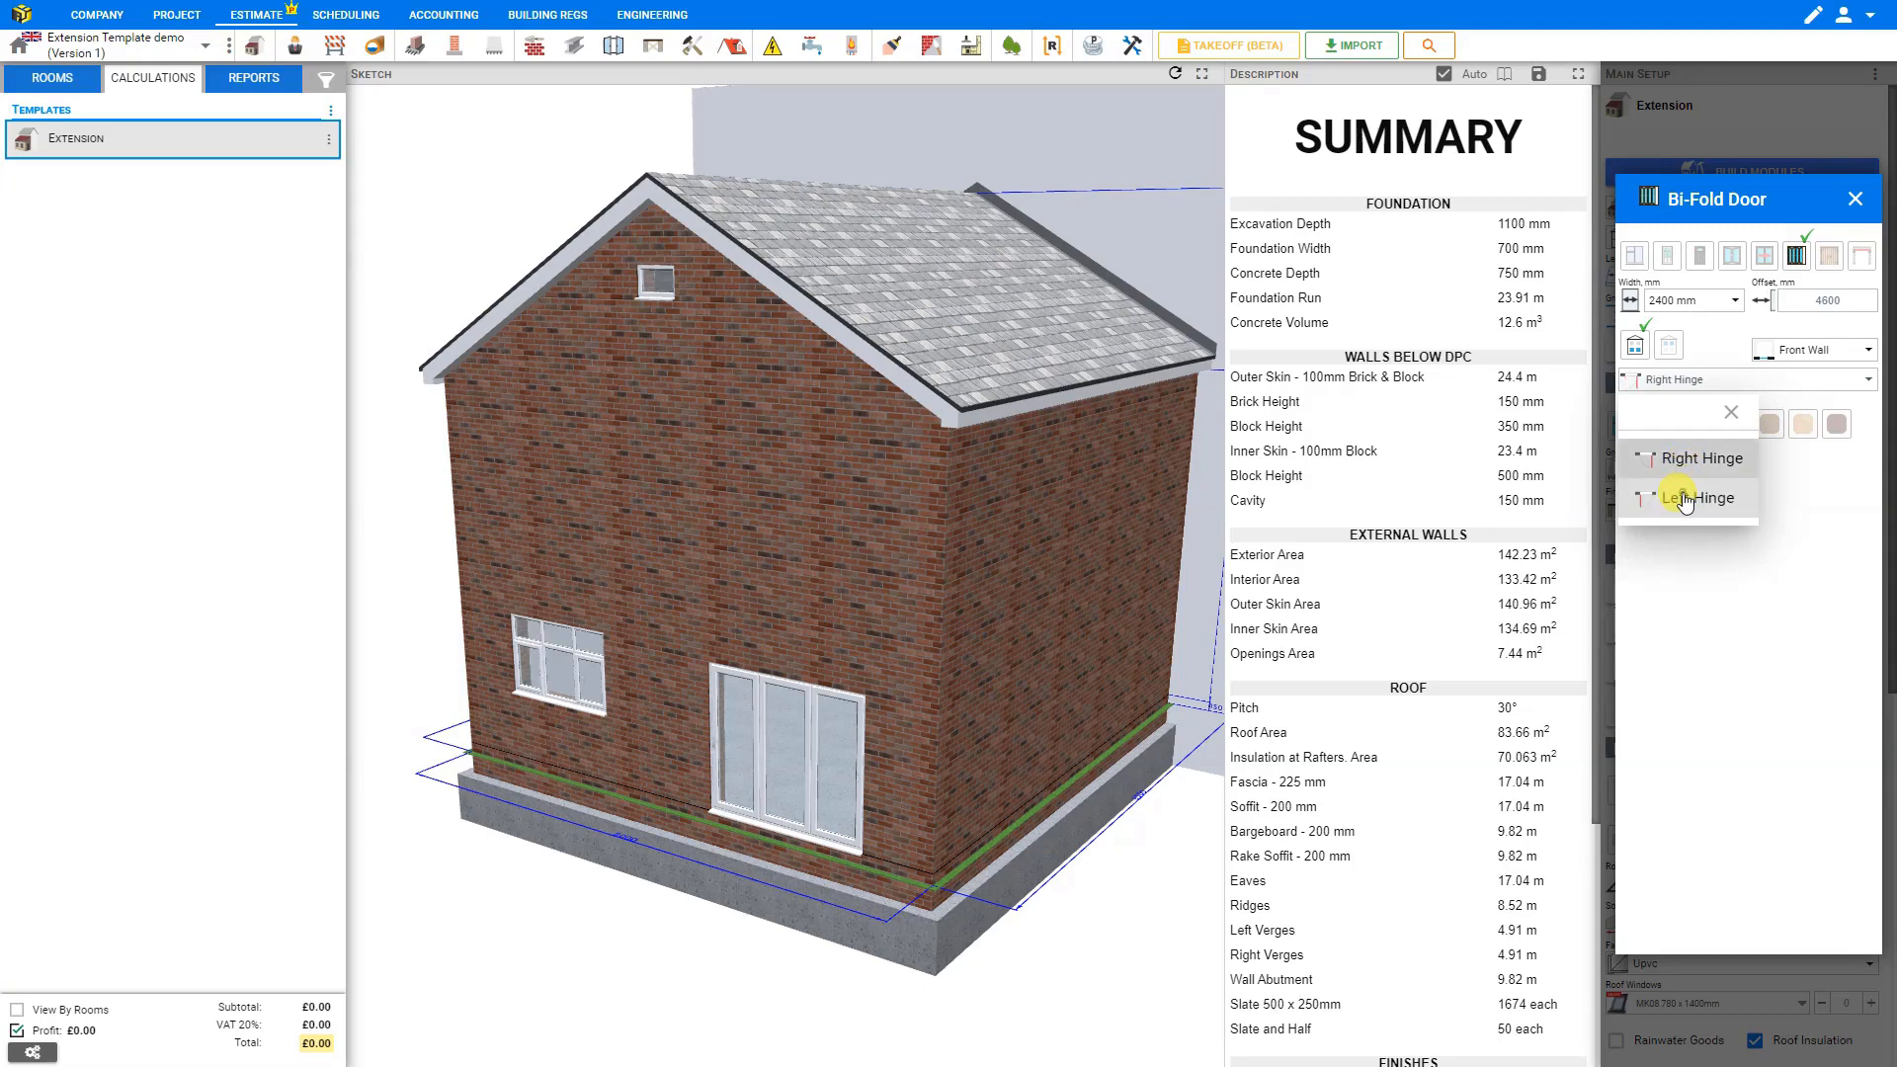
pyautogui.click(1684, 501)
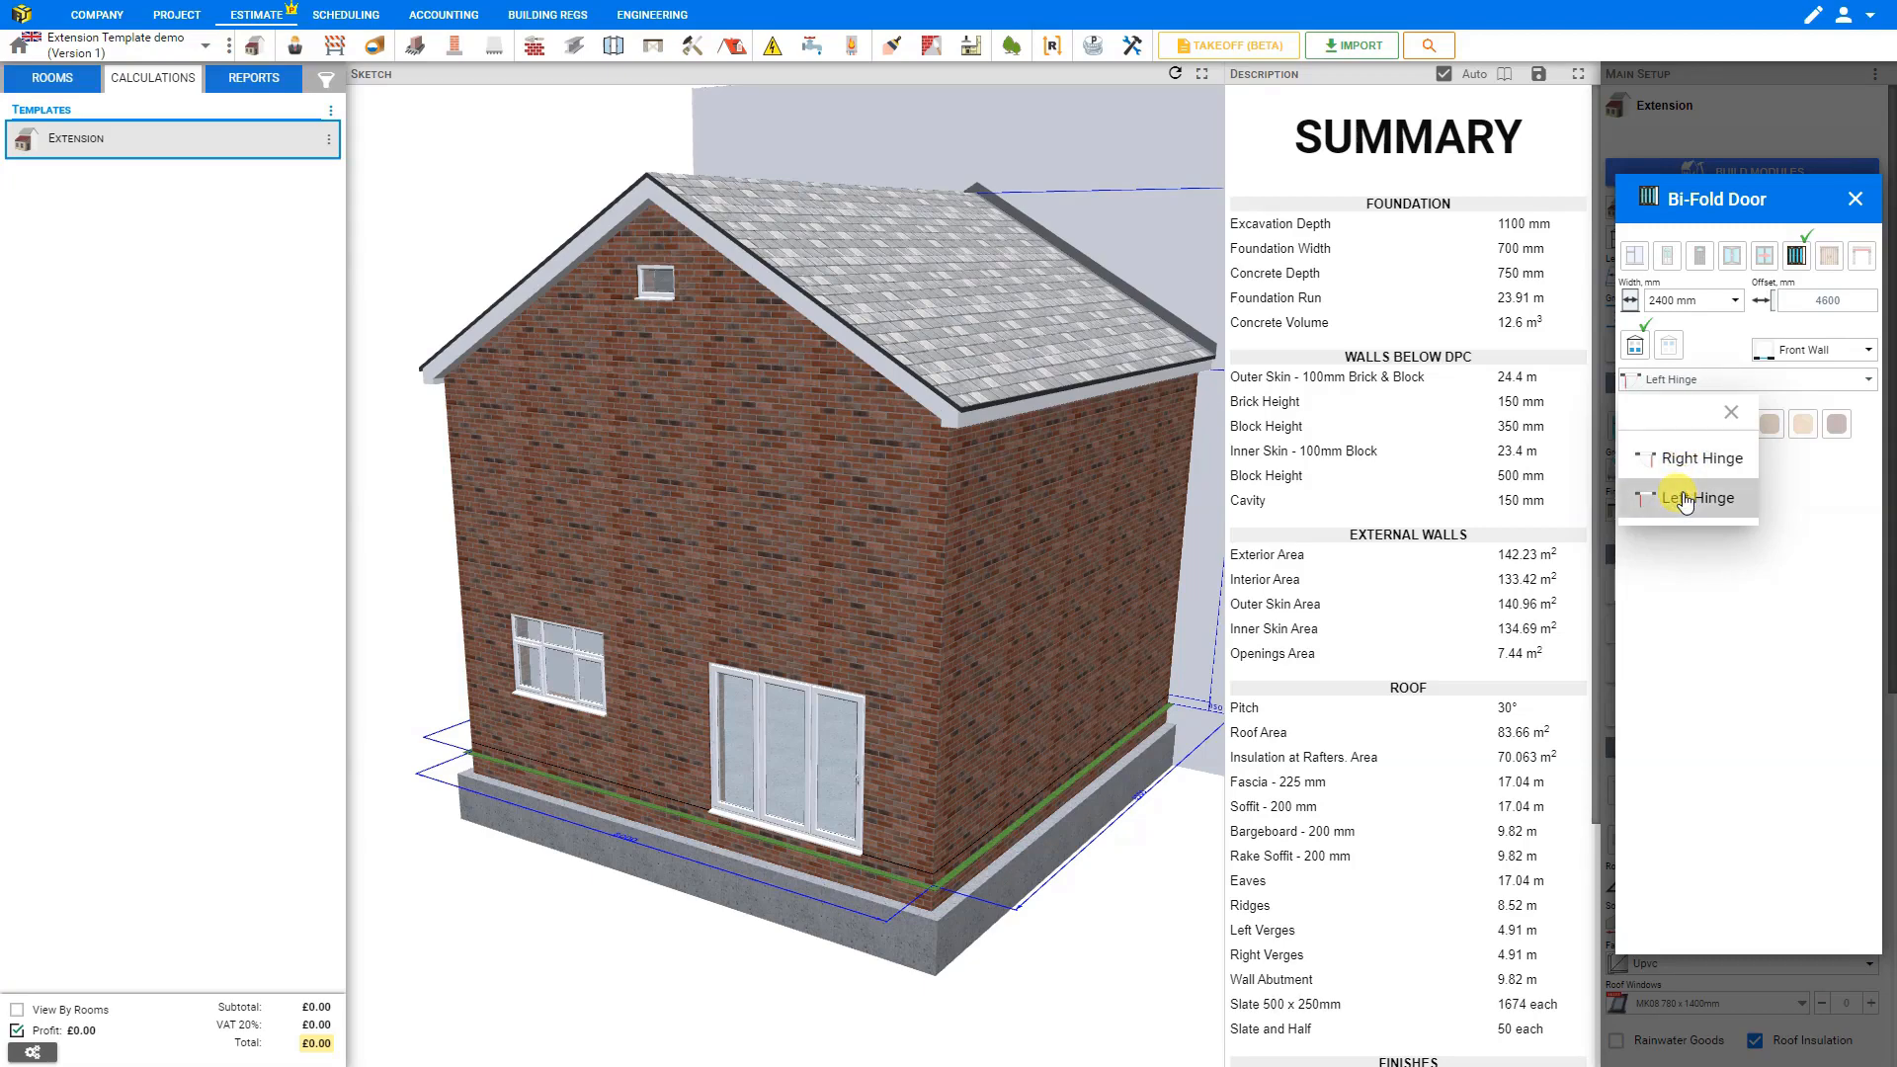
pyautogui.click(1684, 501)
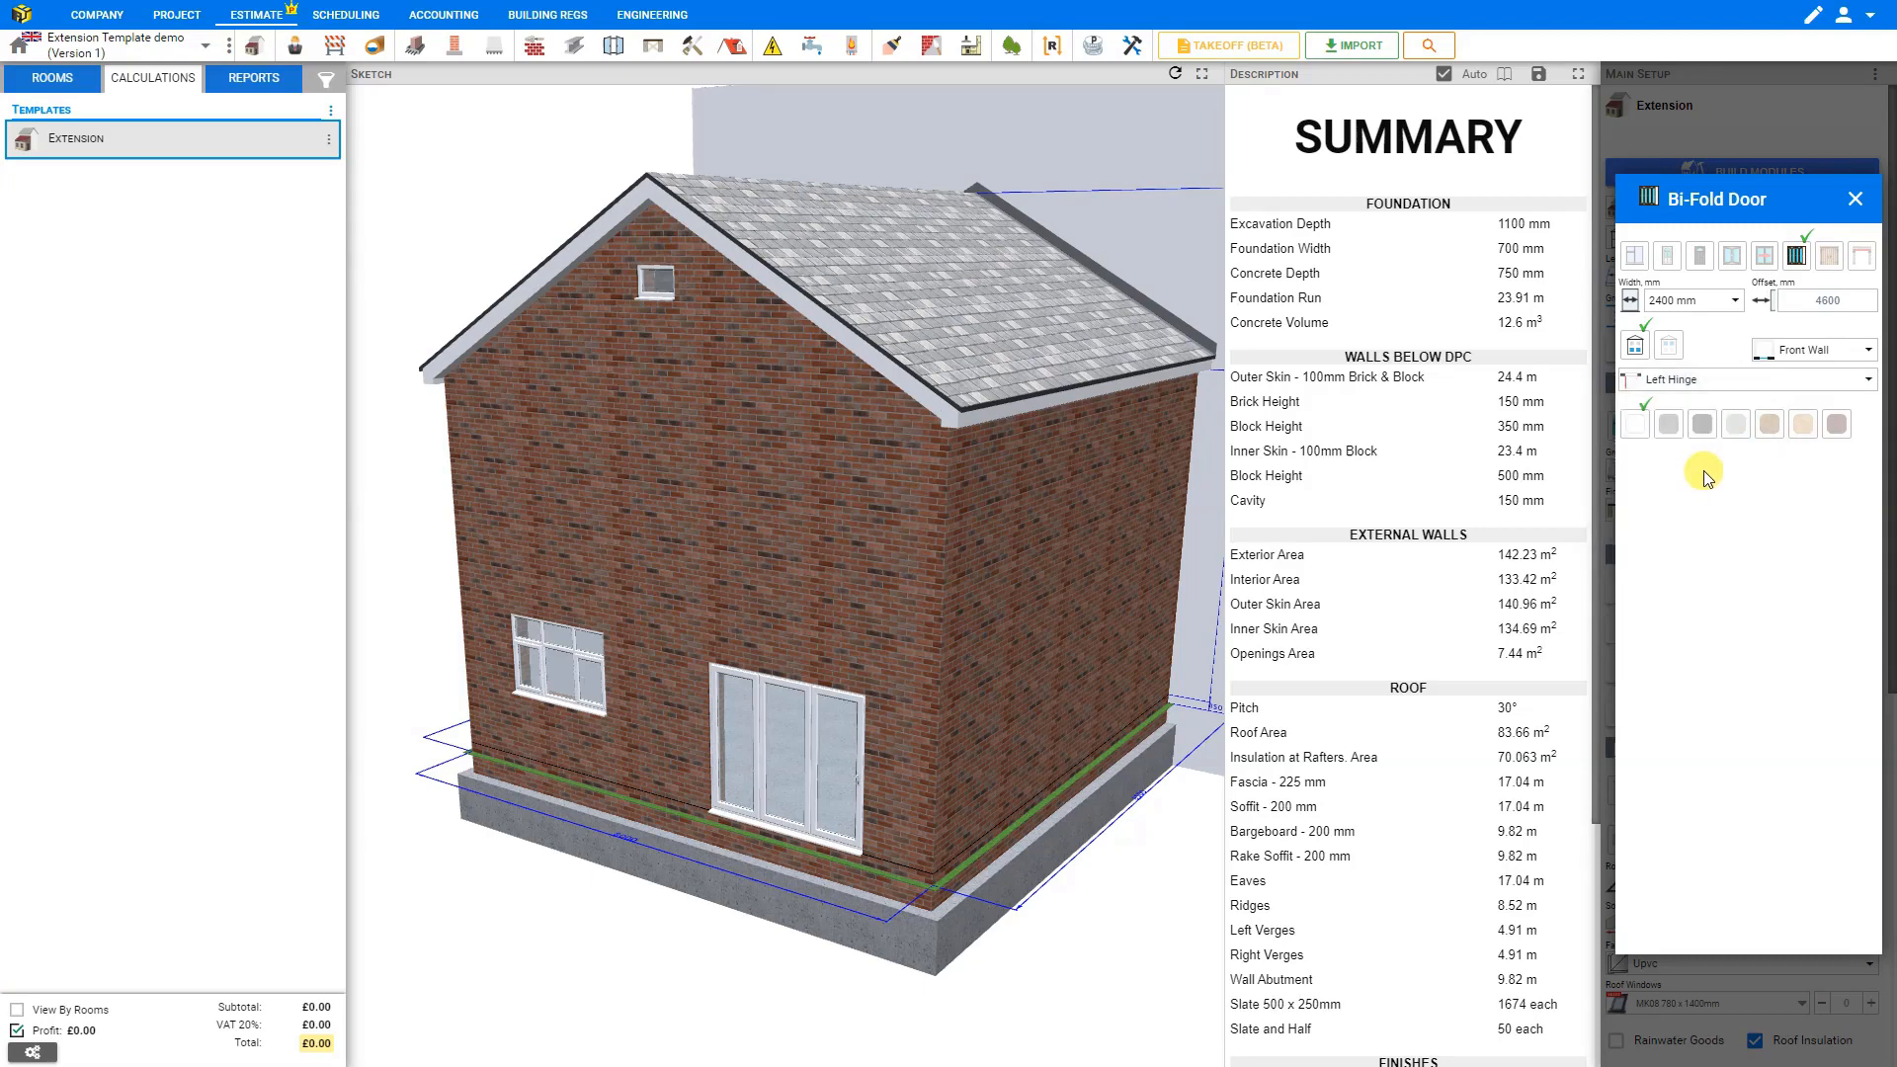
pyautogui.click(1737, 426)
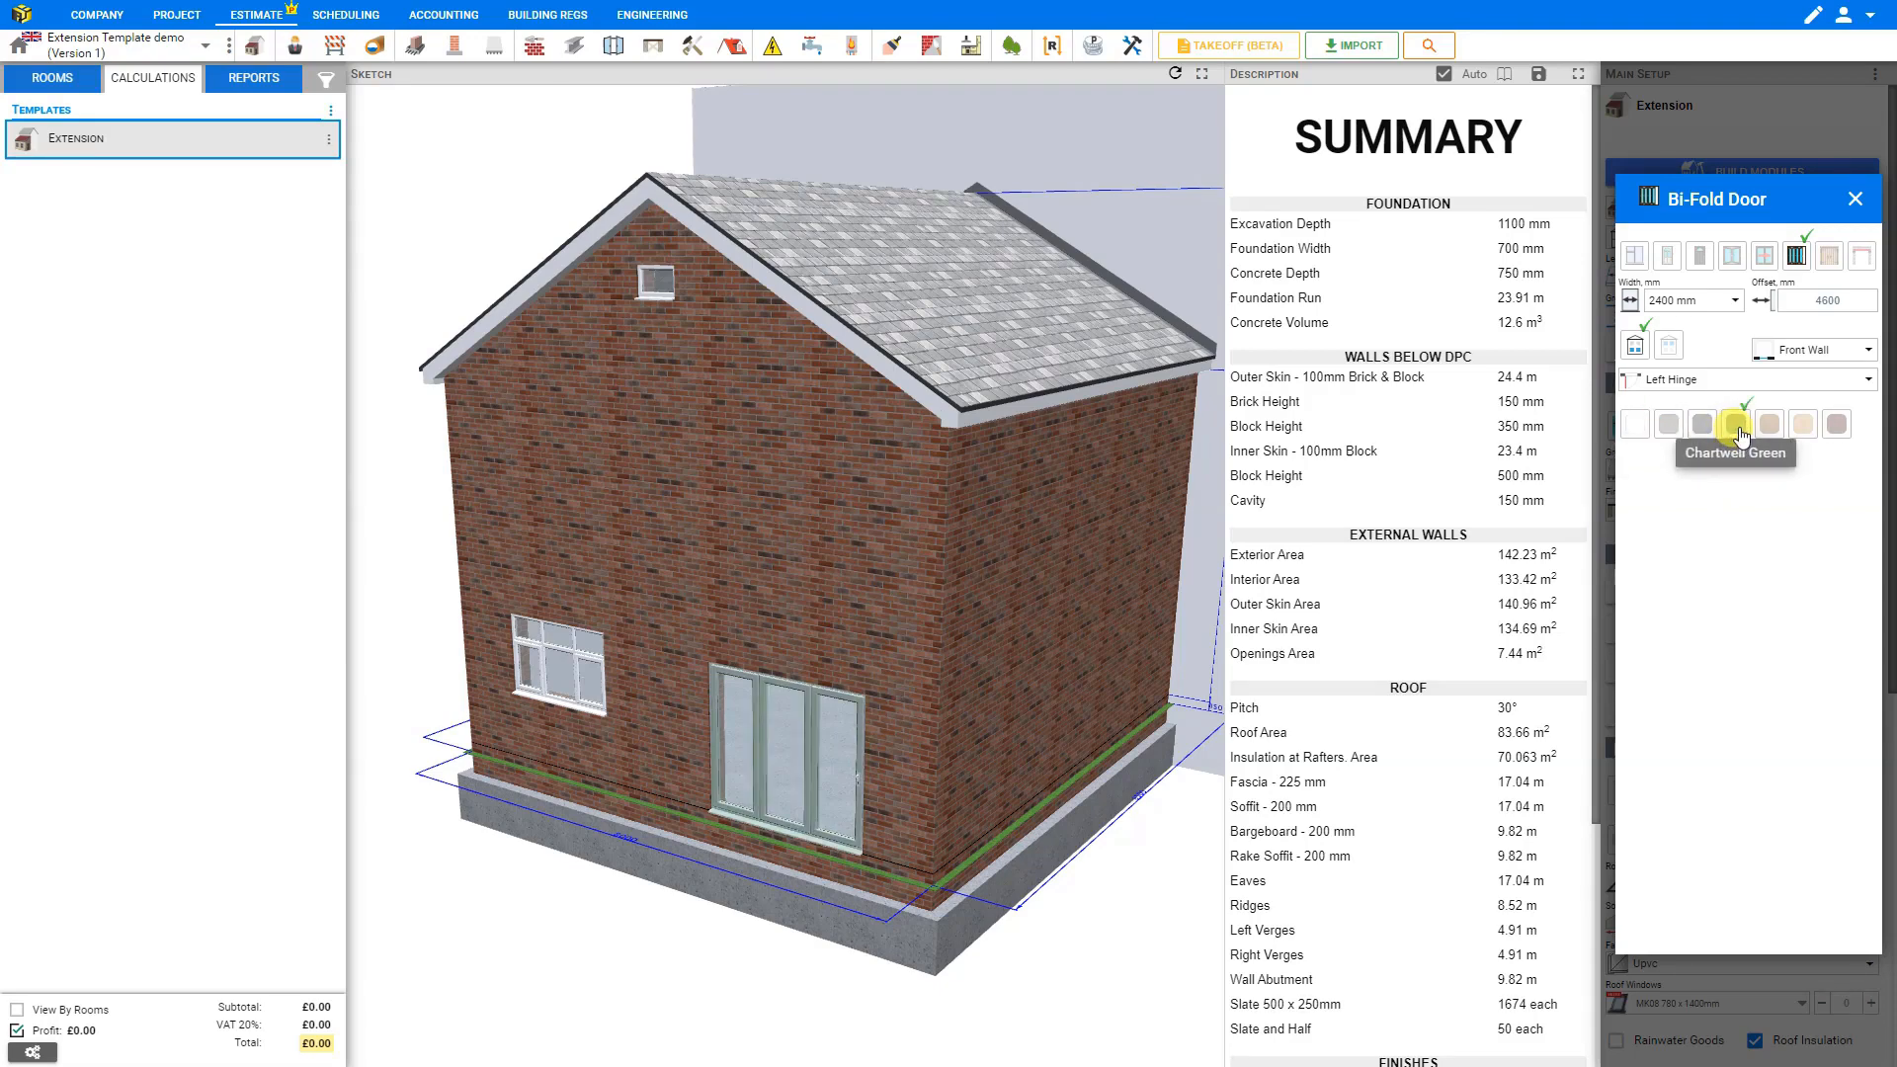
pyautogui.click(1854, 200)
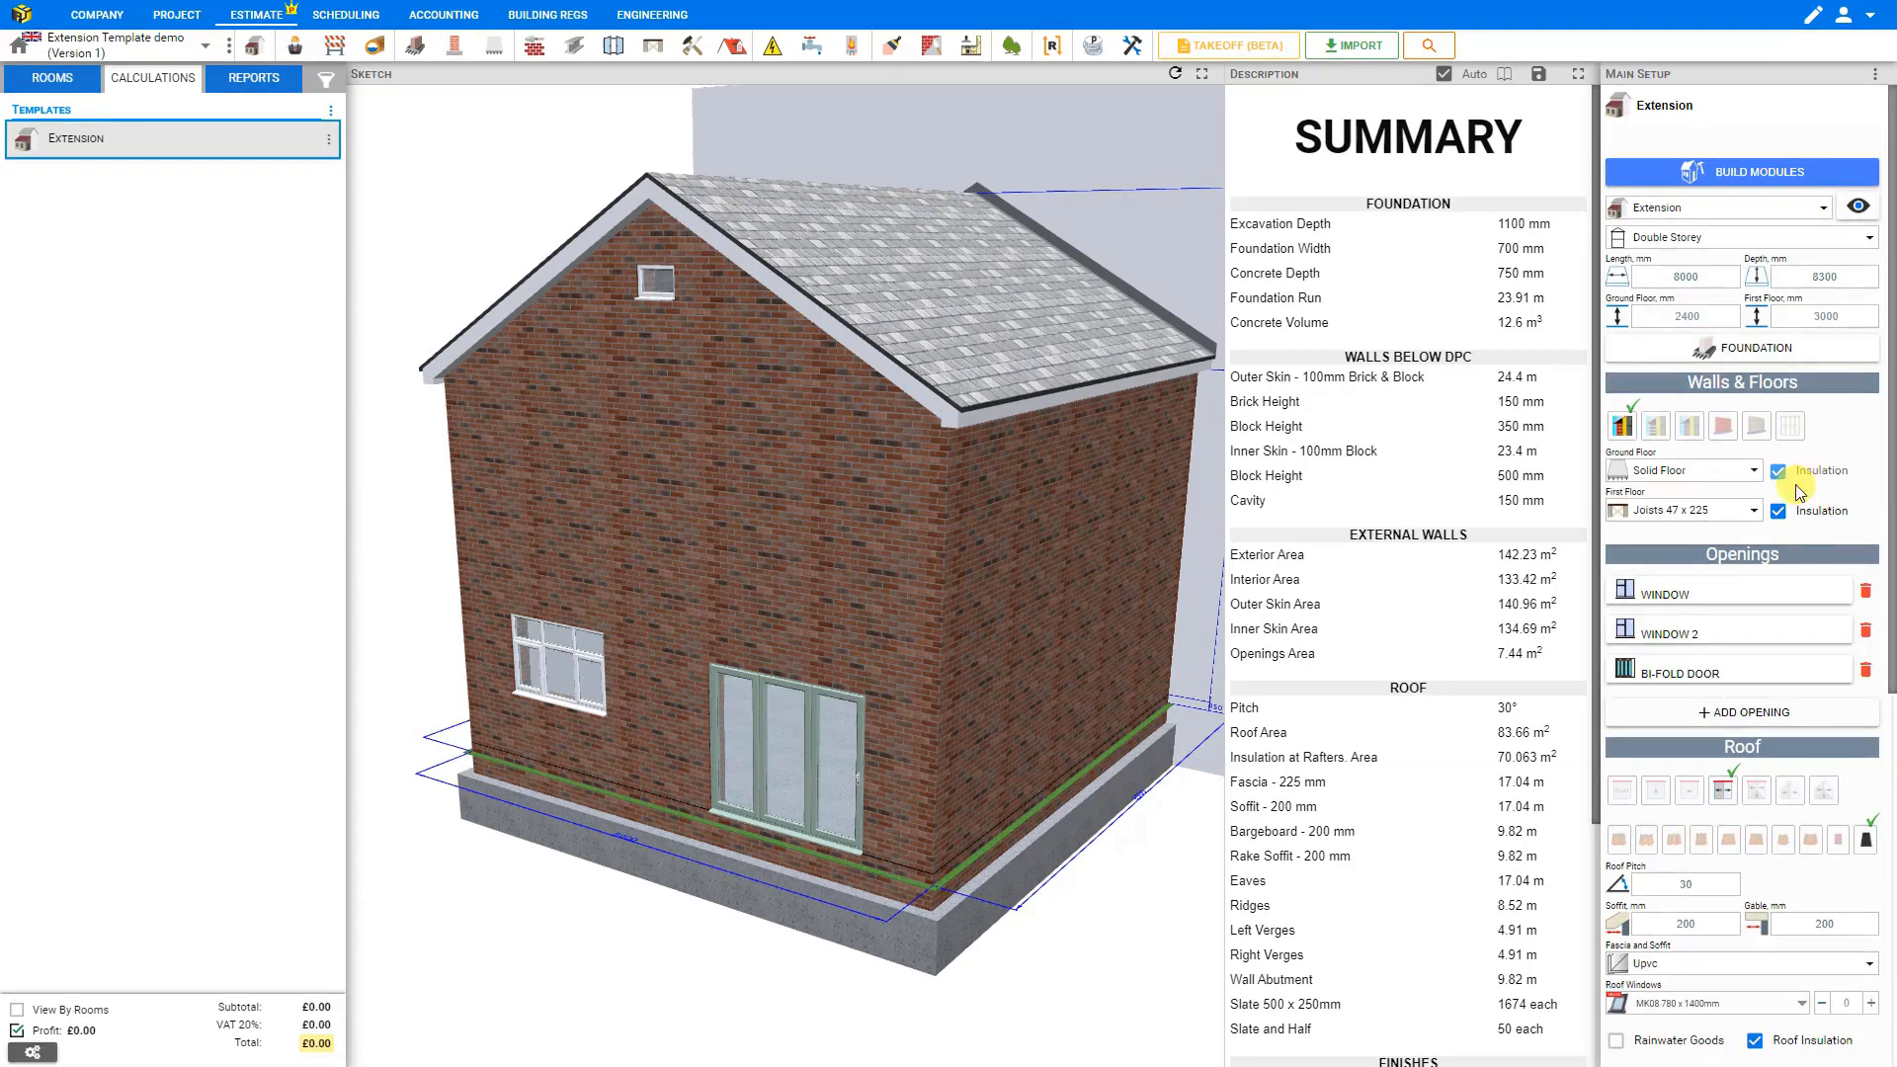
# Change the ground-floor window's frame colour to Chartwell Green
pyautogui.click(1722, 633)
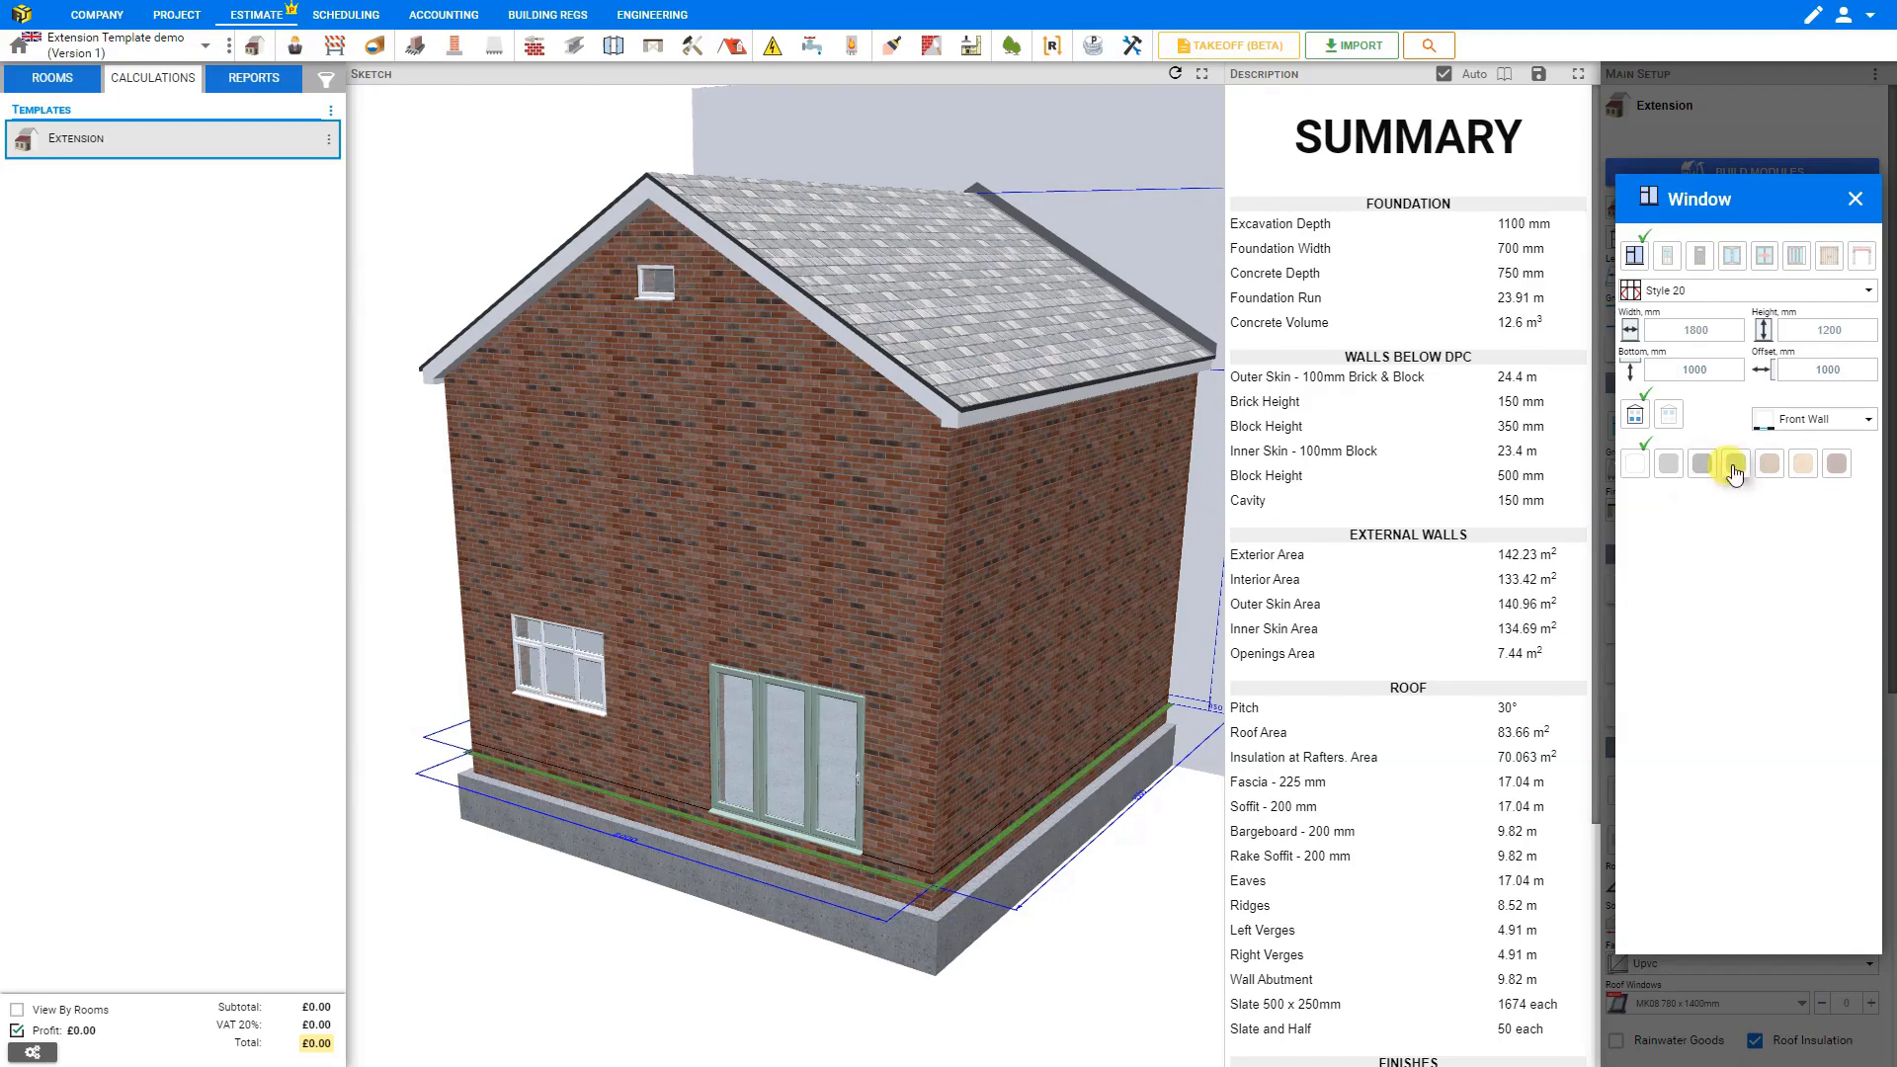
pyautogui.click(1737, 464)
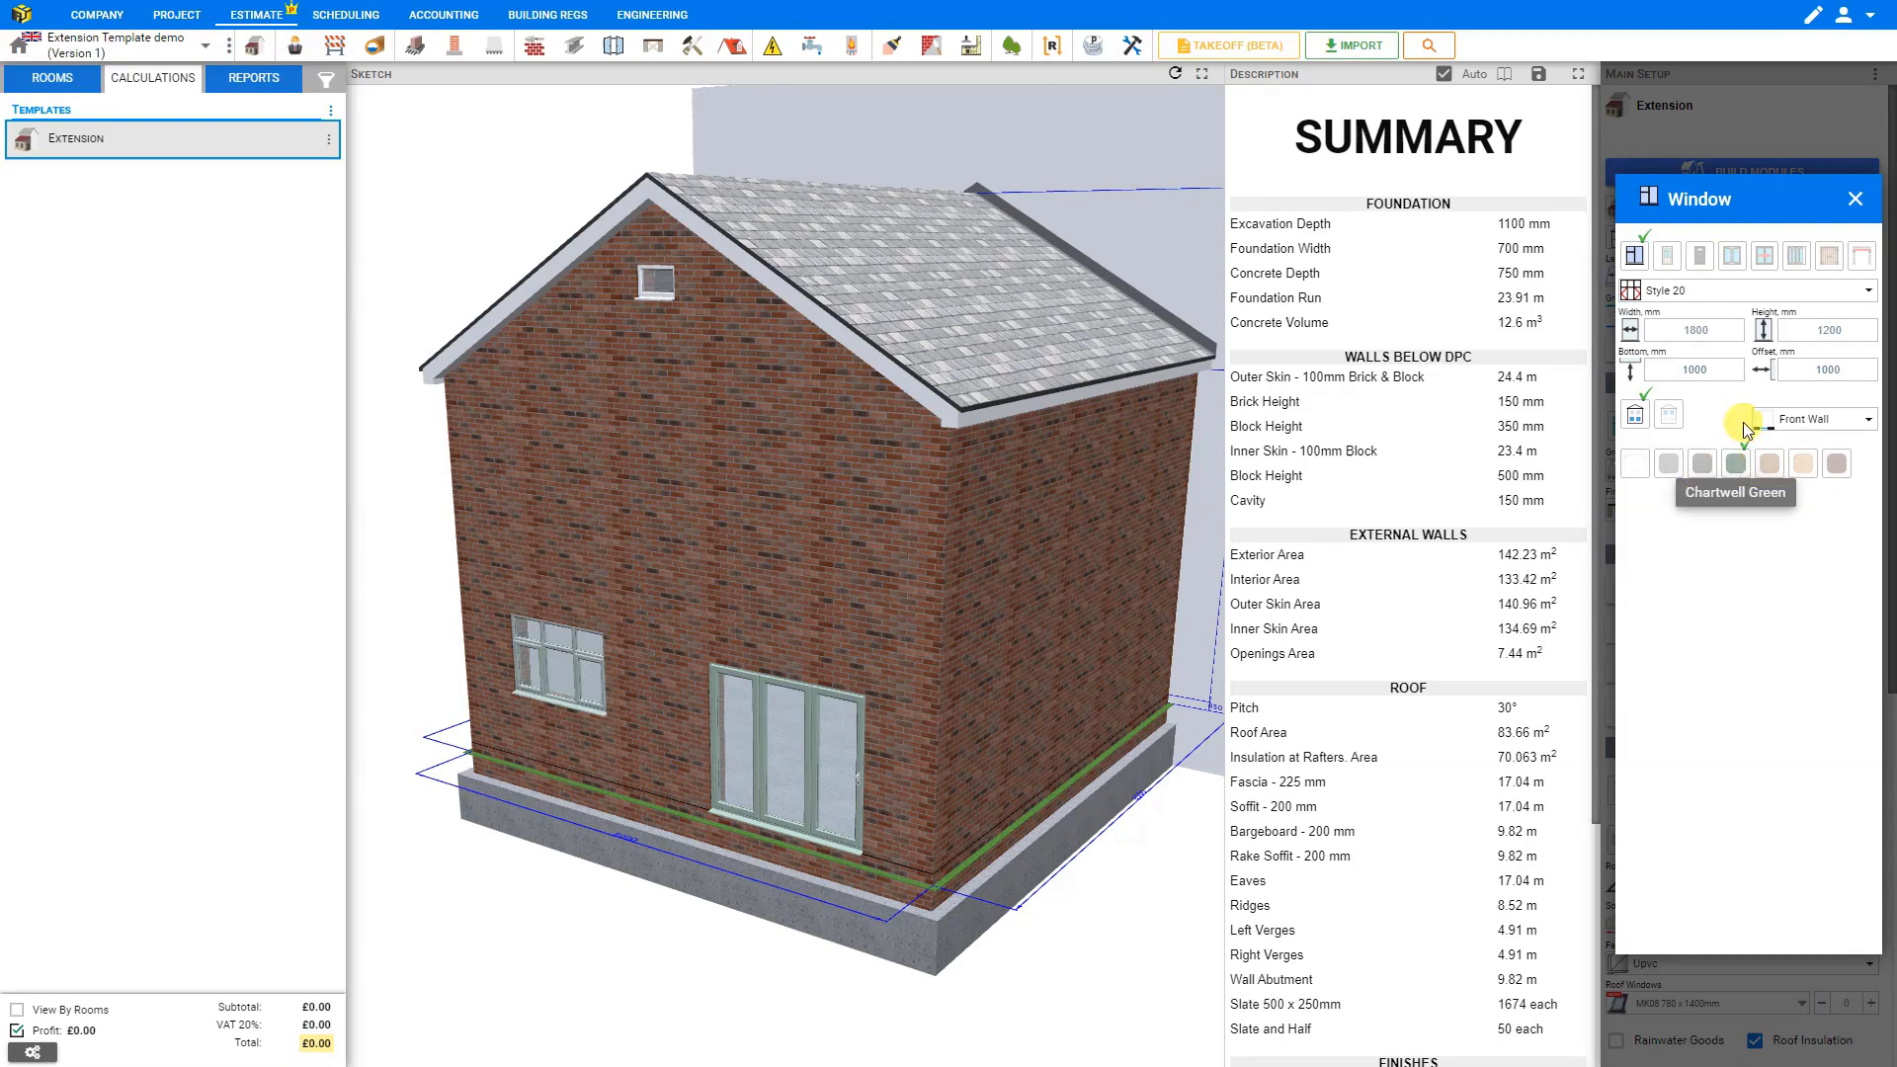
pyautogui.click(1854, 200)
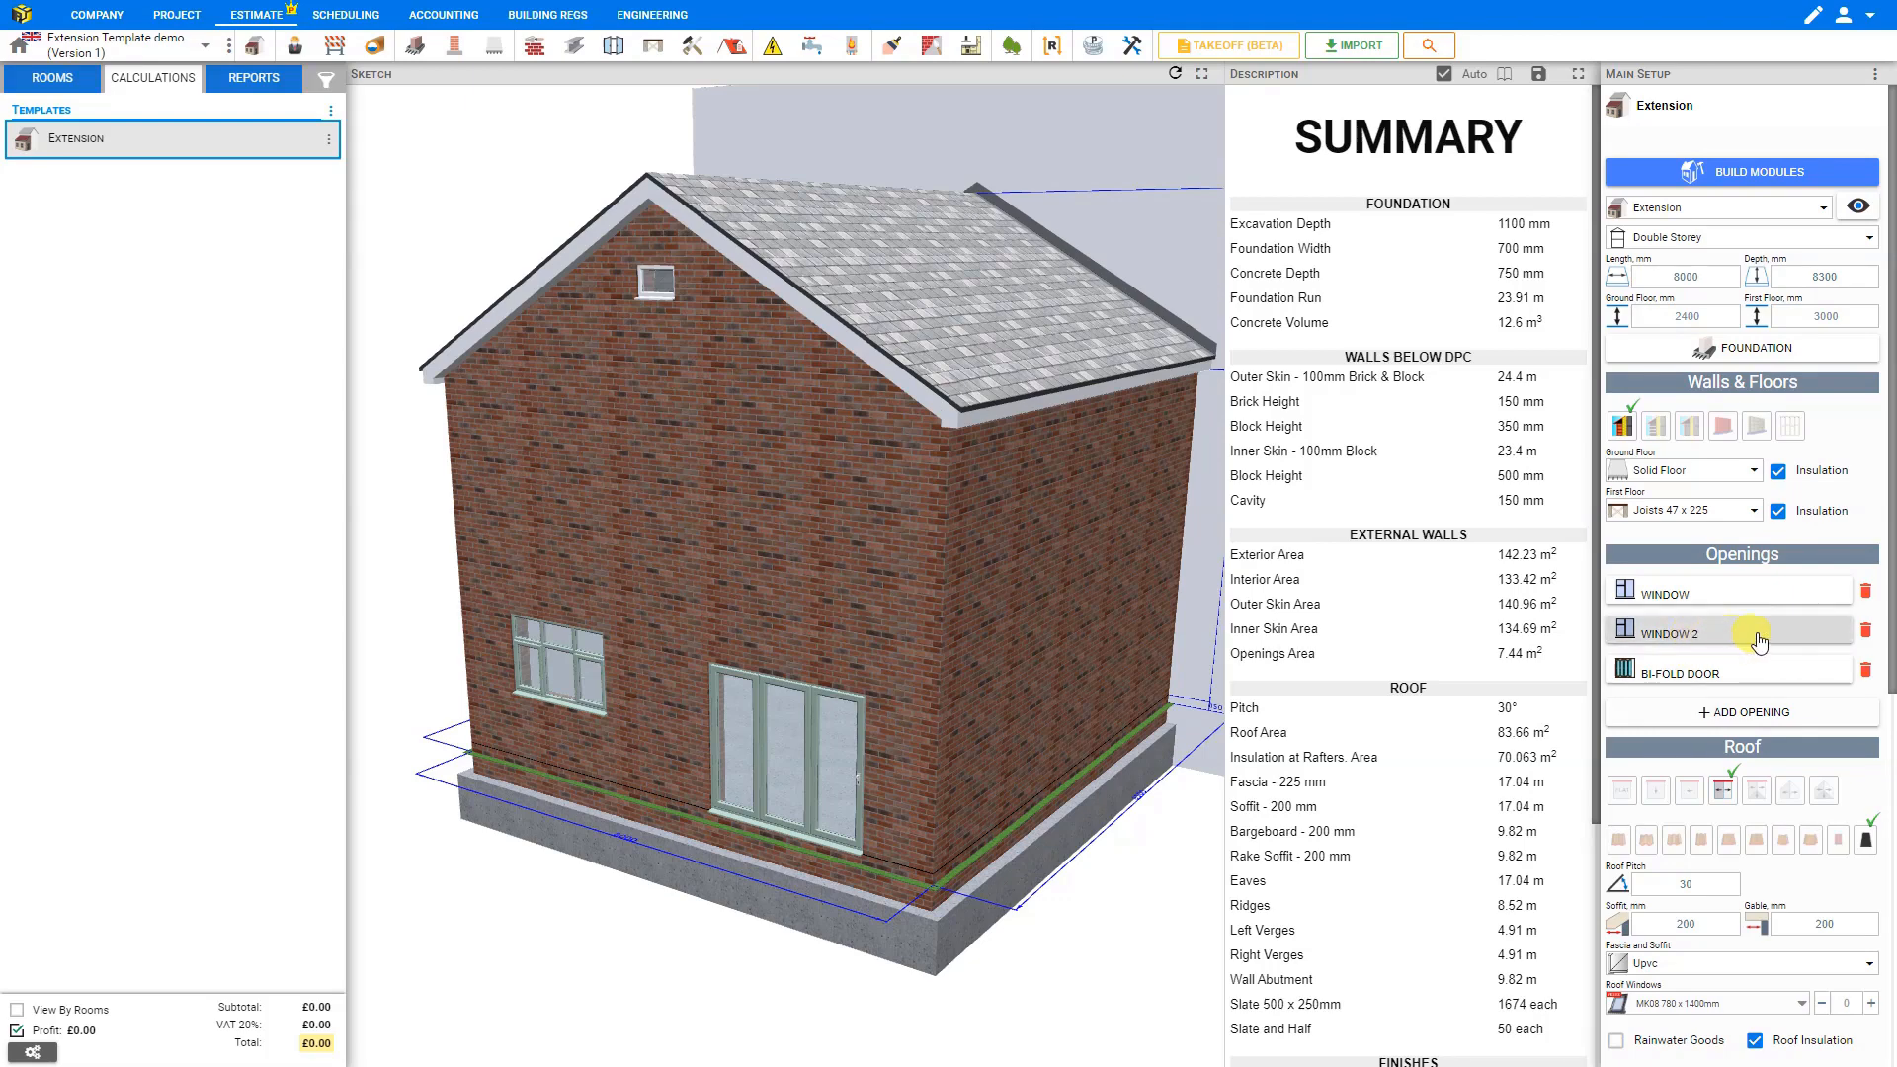
# Delete the small gable window and switch the extension to Single Storey
pyautogui.click(1866, 630)
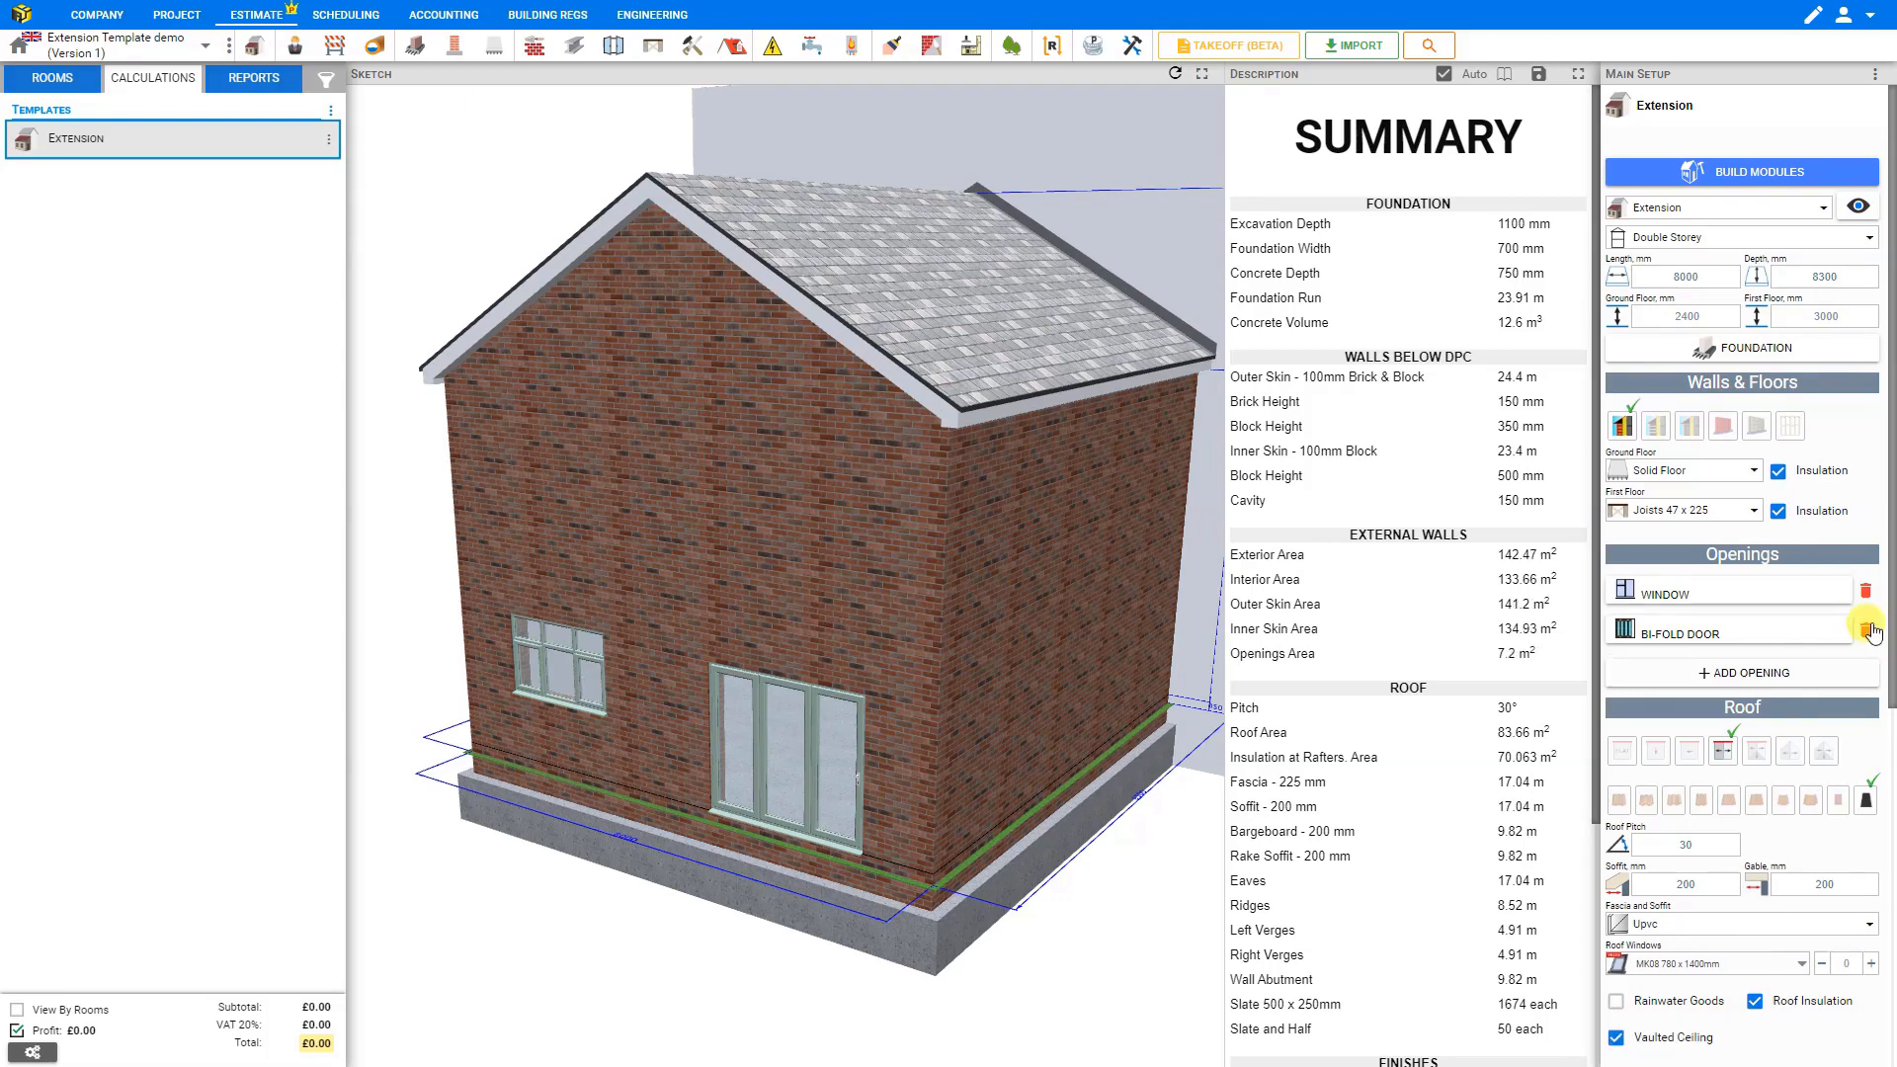
pyautogui.click(1668, 238)
pyautogui.click(1666, 263)
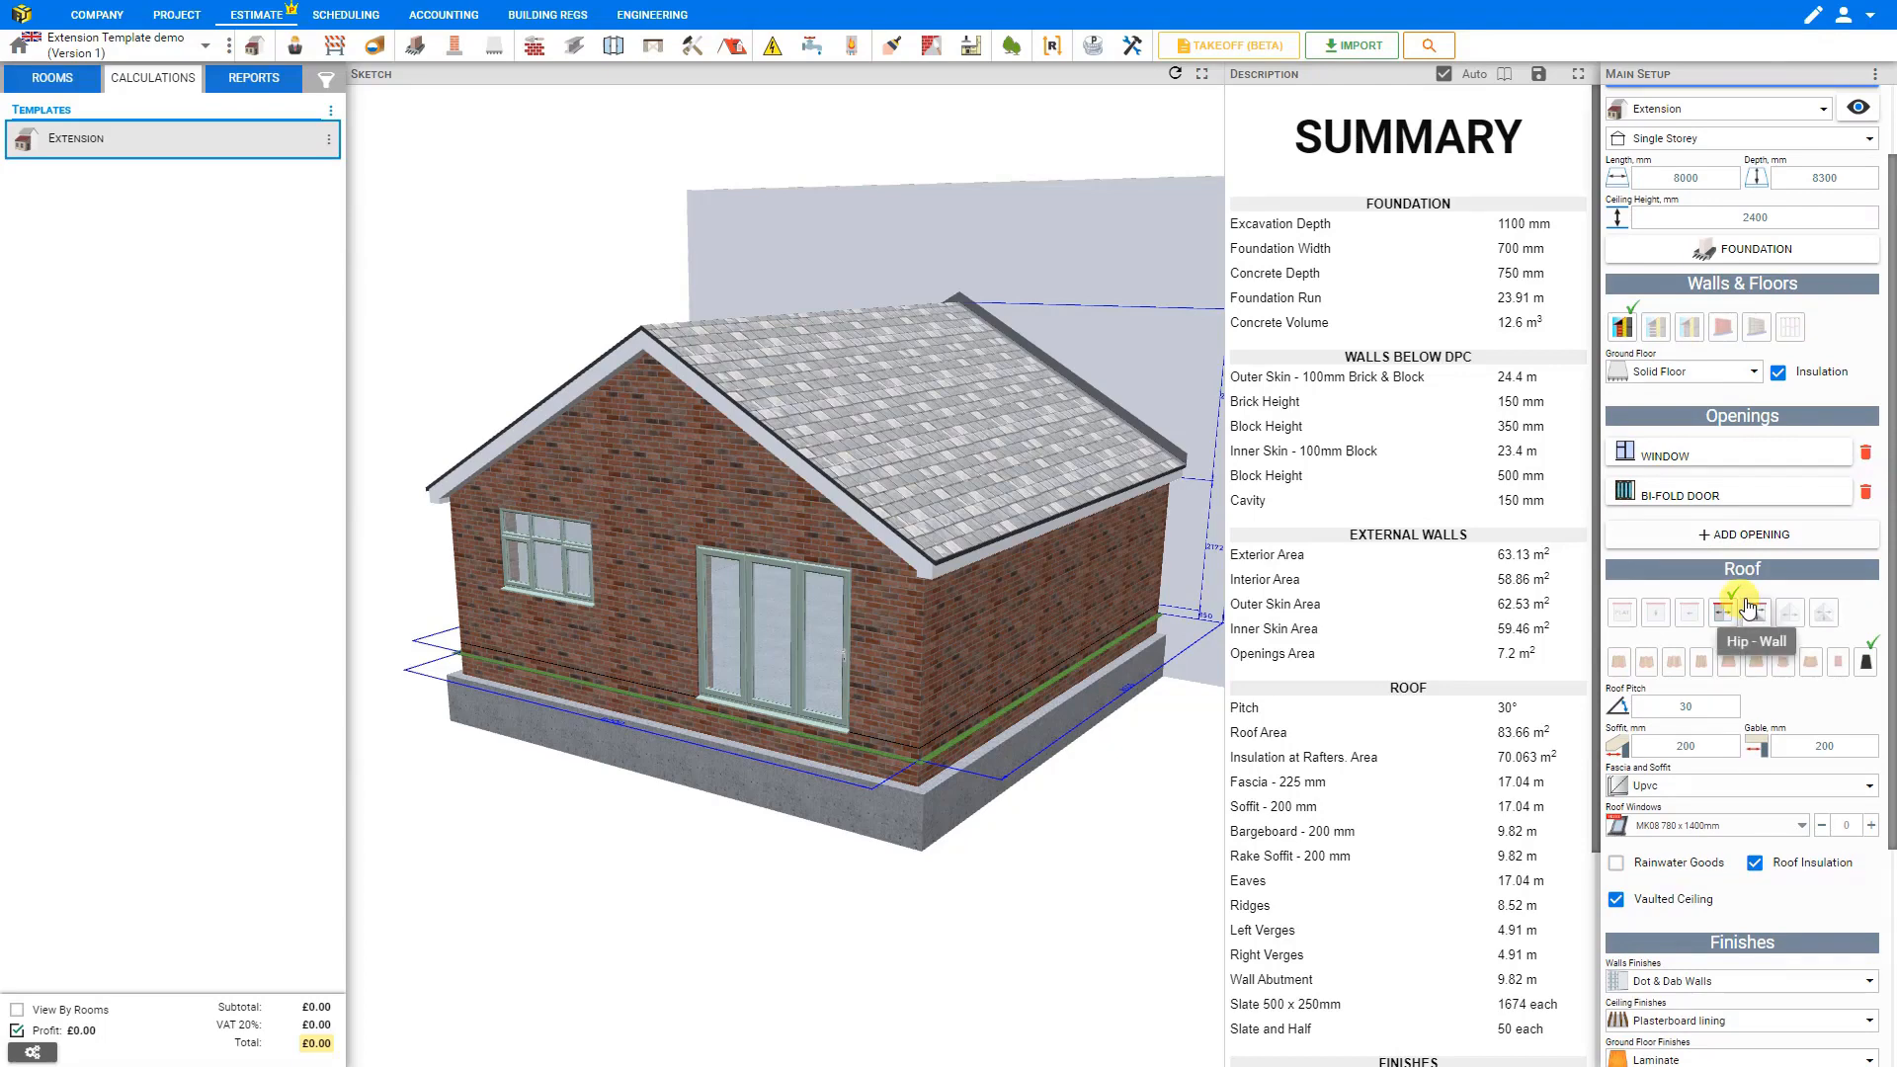
# Try the Flat Roof, Front Slope, side slope, Gable - Wall and Hip - Wall shapes, plus the gable and hip joined to an existing roof
pyautogui.scroll(-2, 1749, 652)
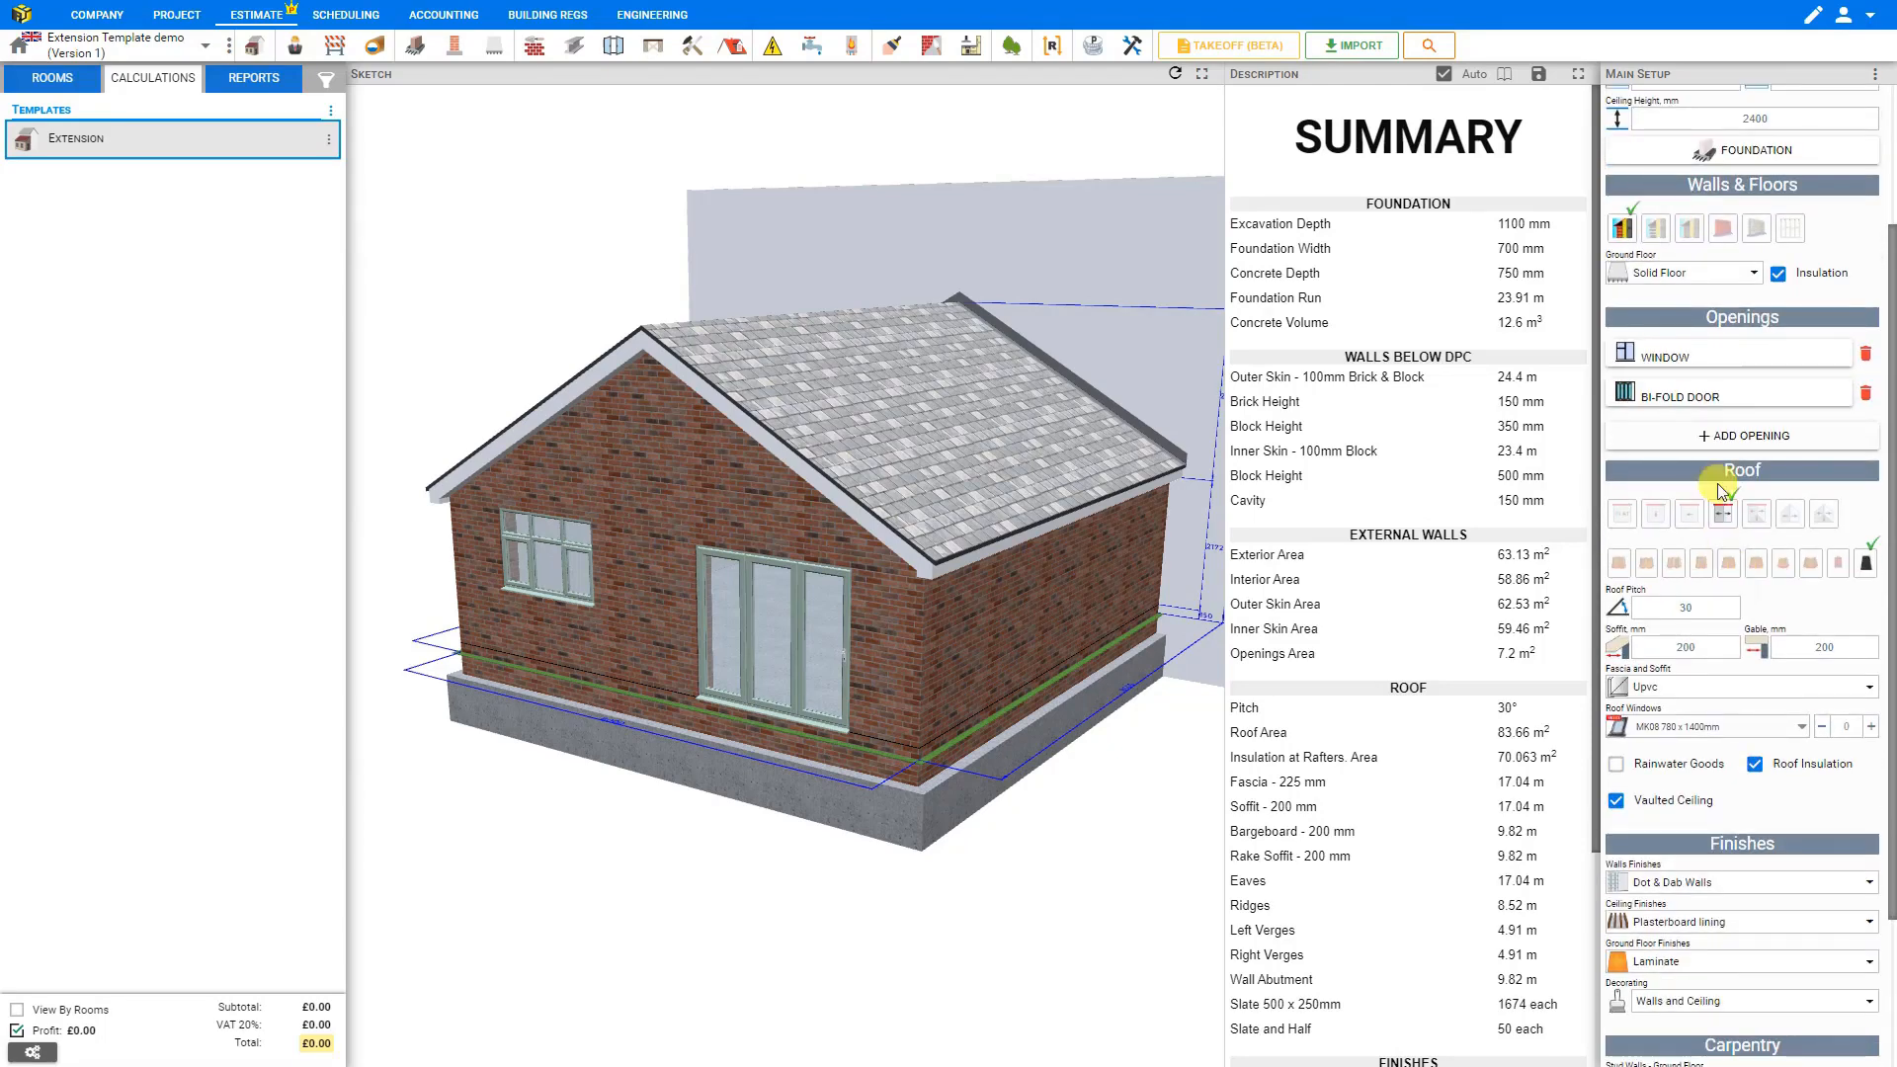
pyautogui.click(1625, 514)
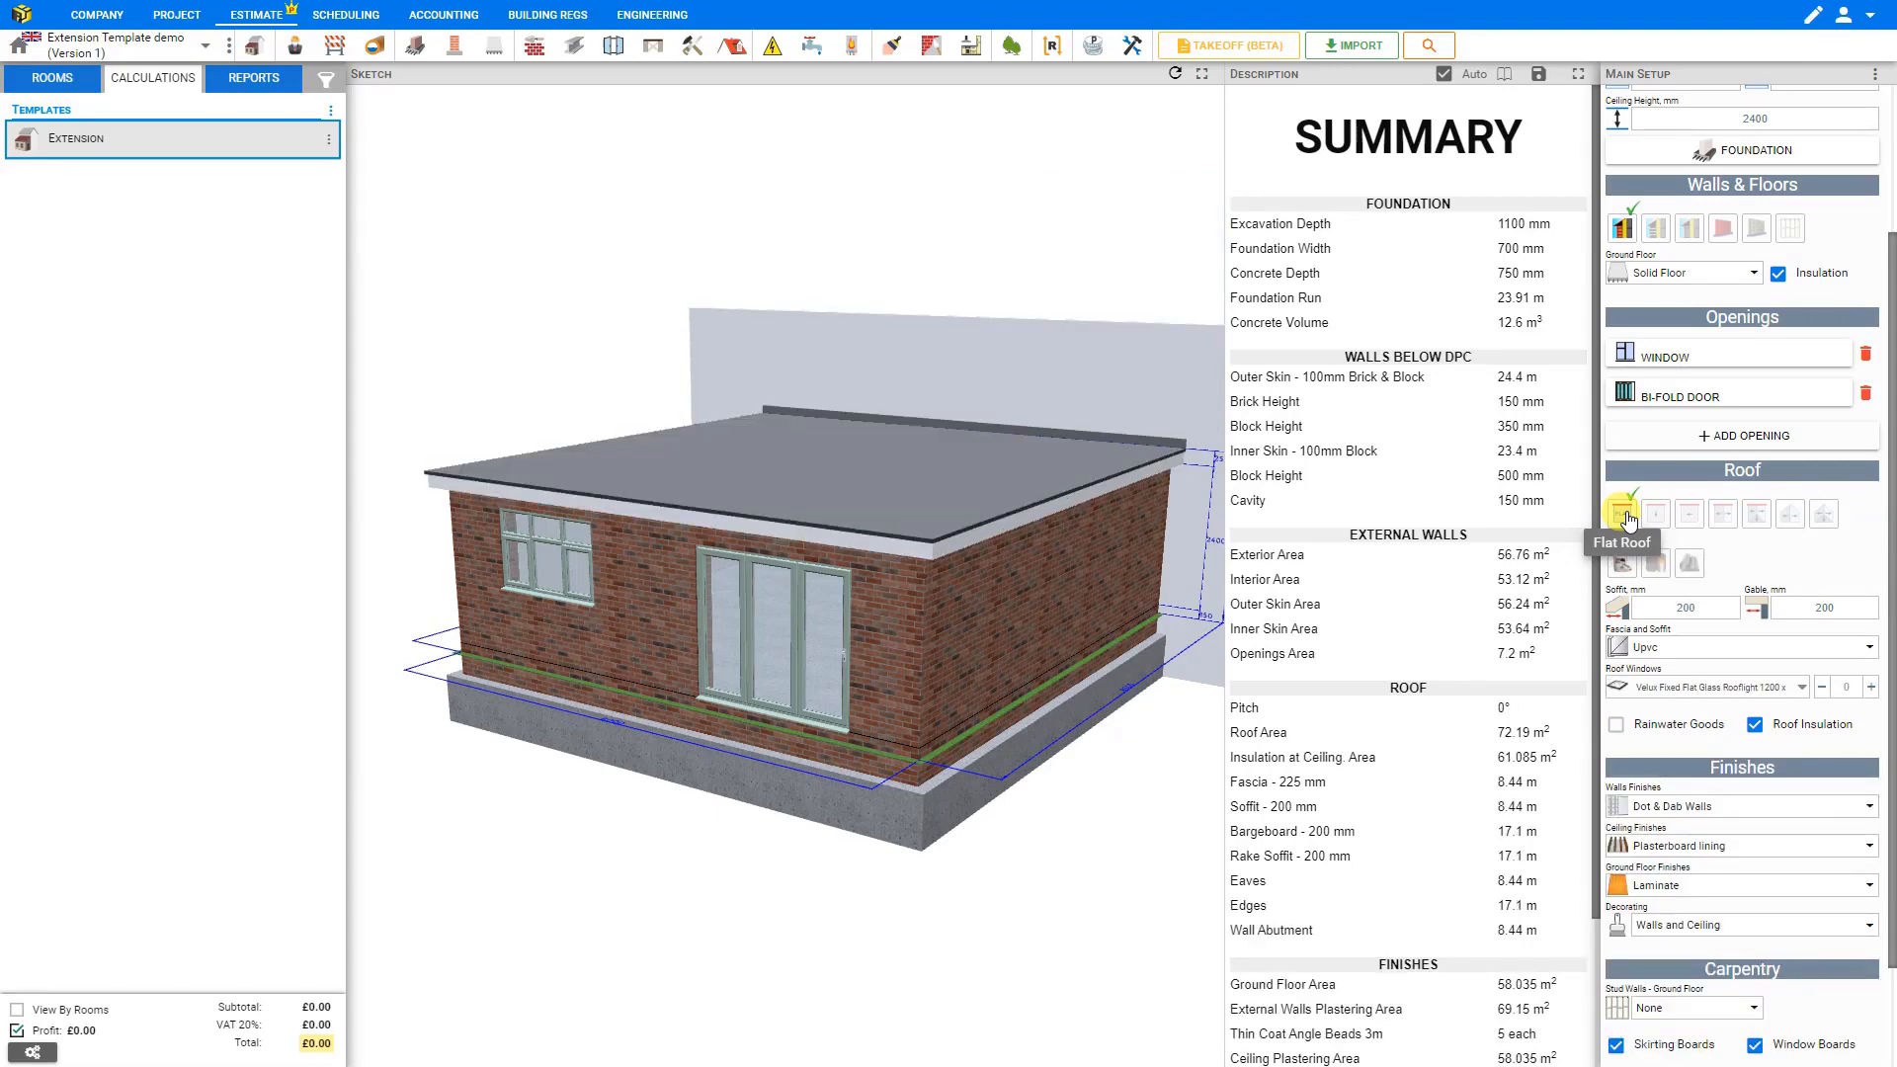
pyautogui.click(1657, 516)
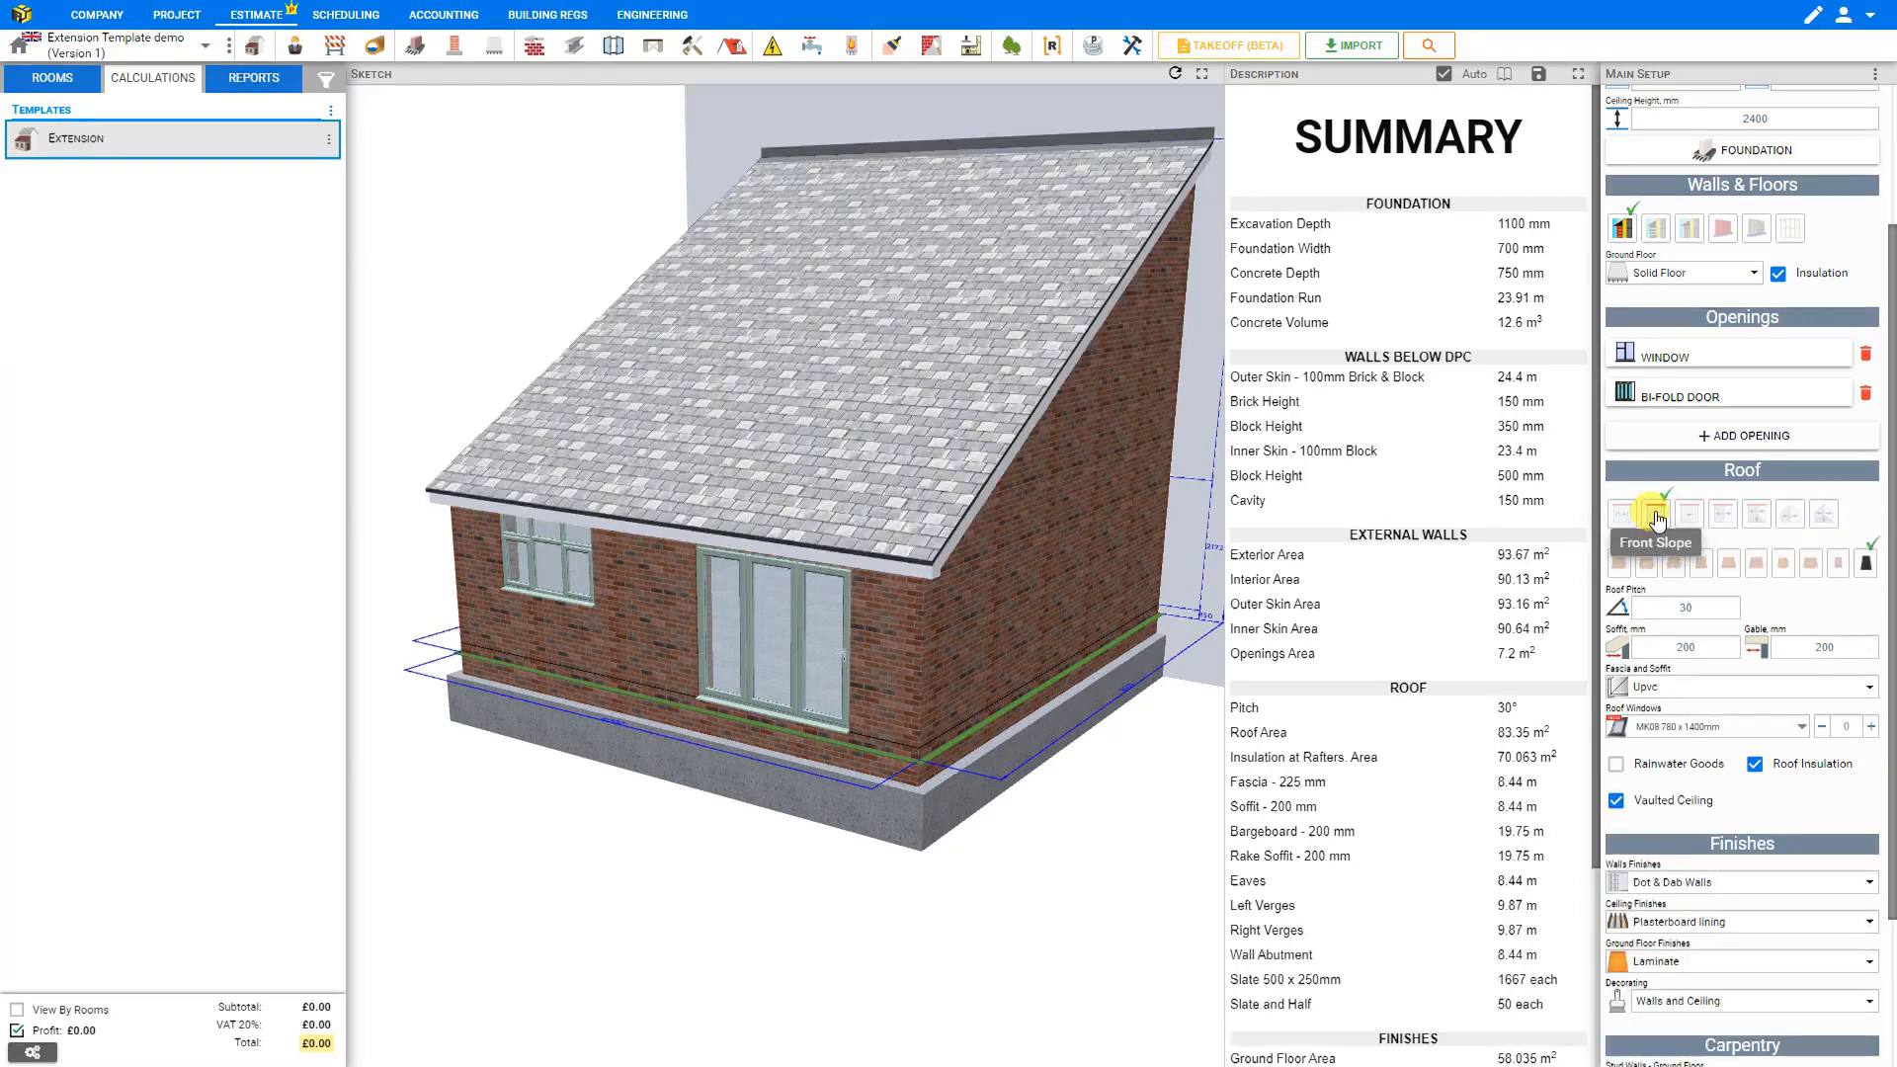
pyautogui.click(1692, 515)
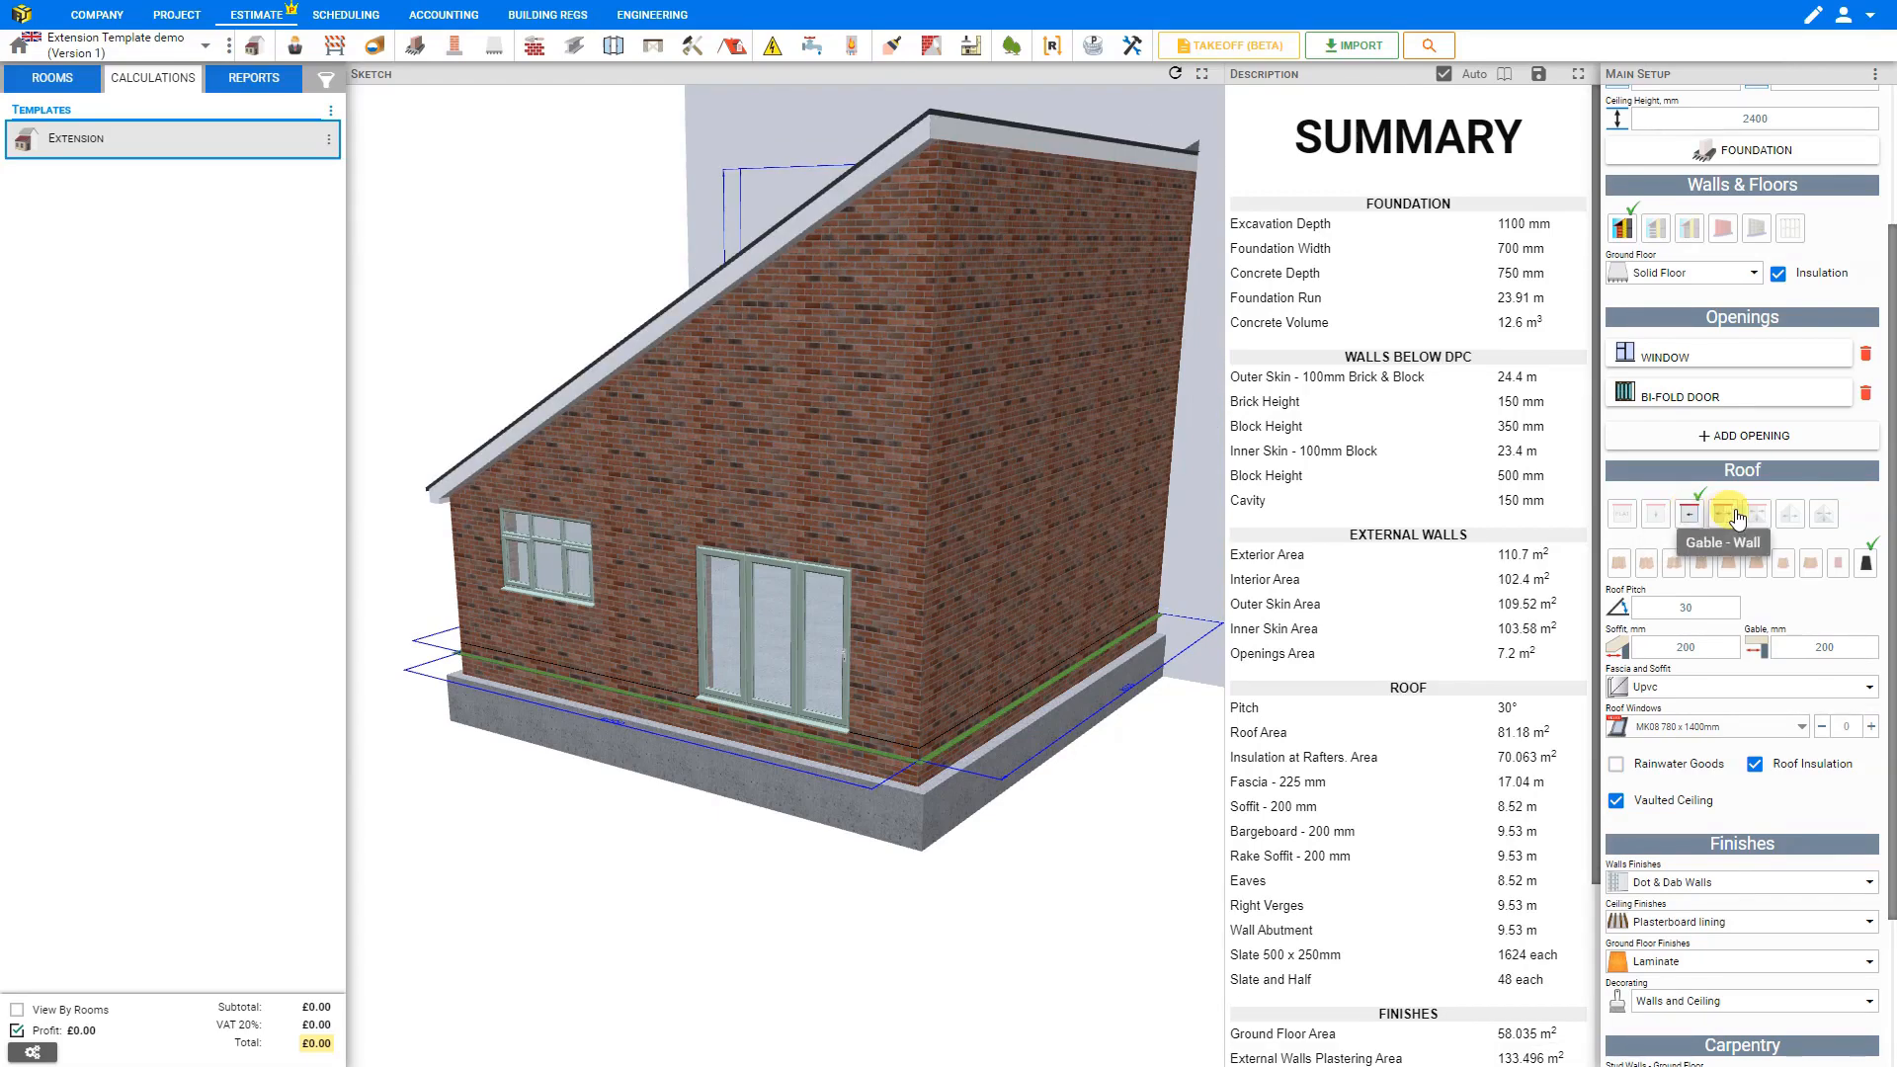
pyautogui.click(1724, 516)
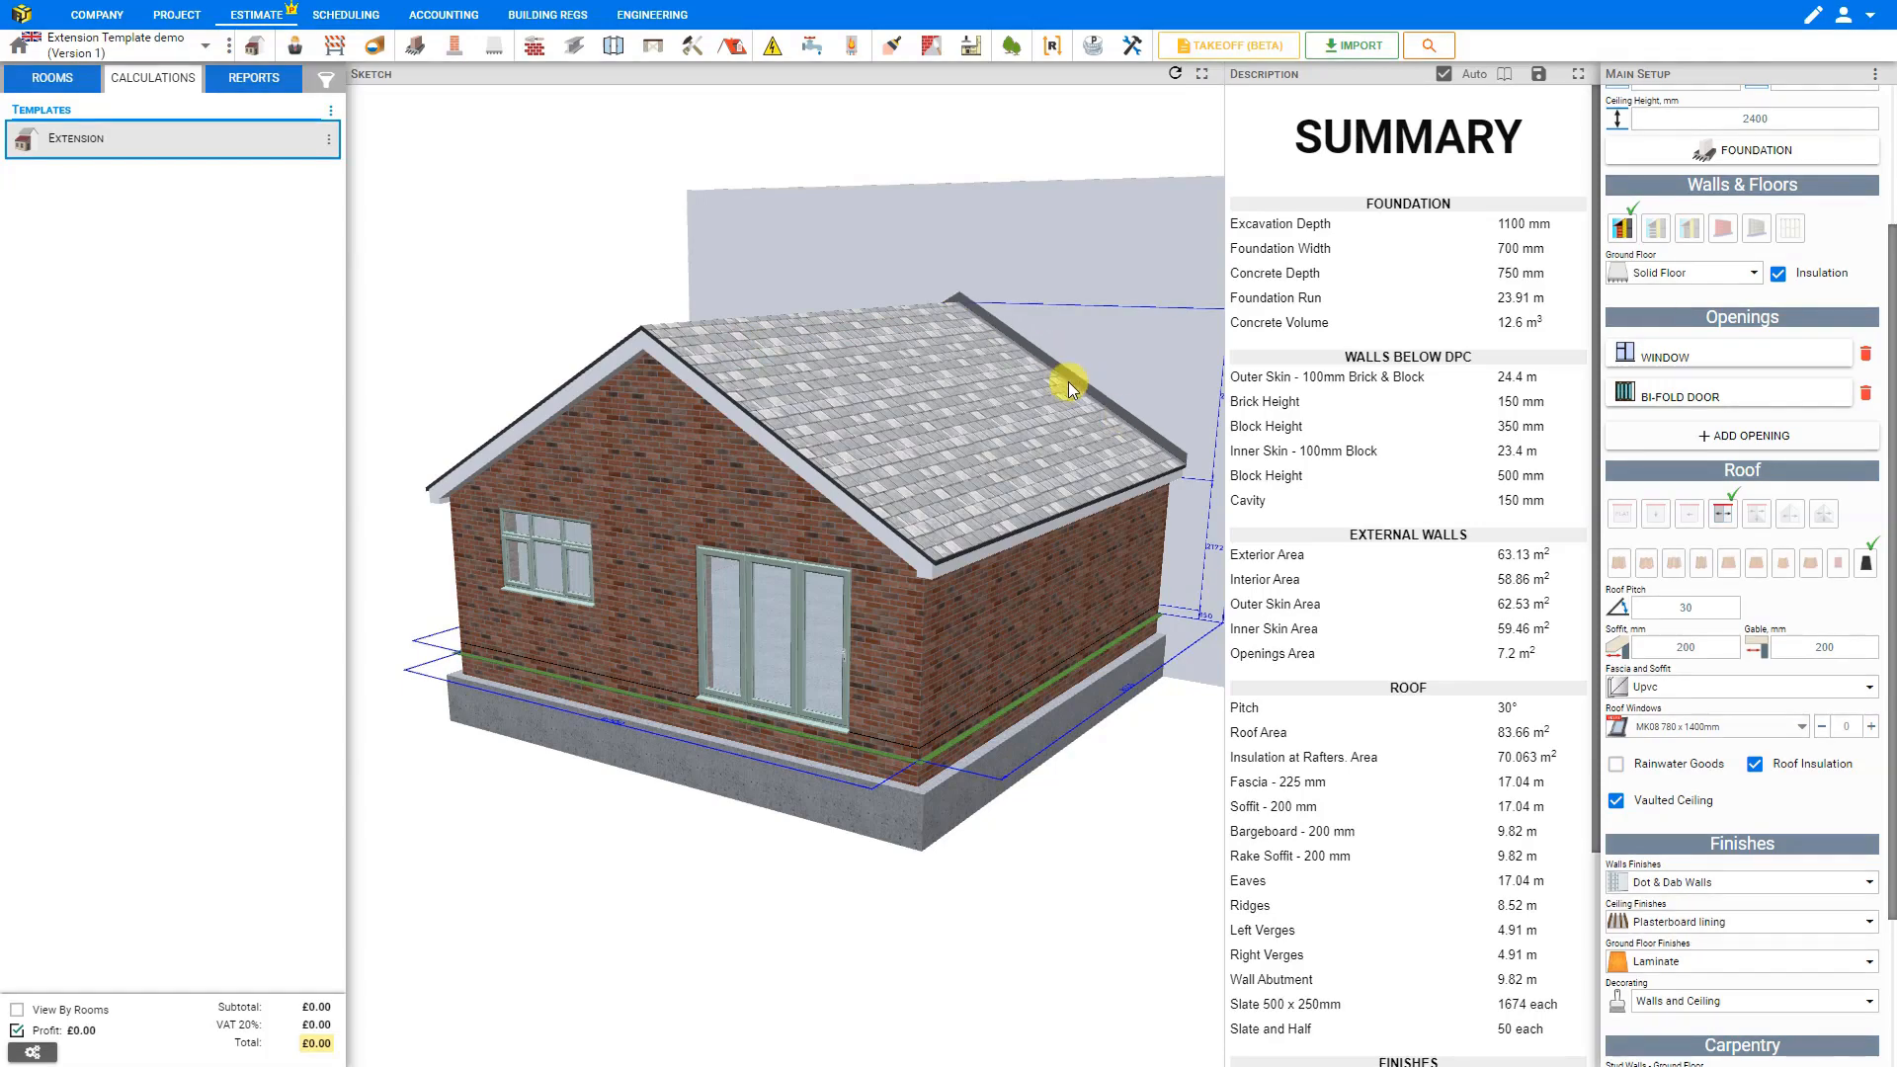
pyautogui.click(1761, 516)
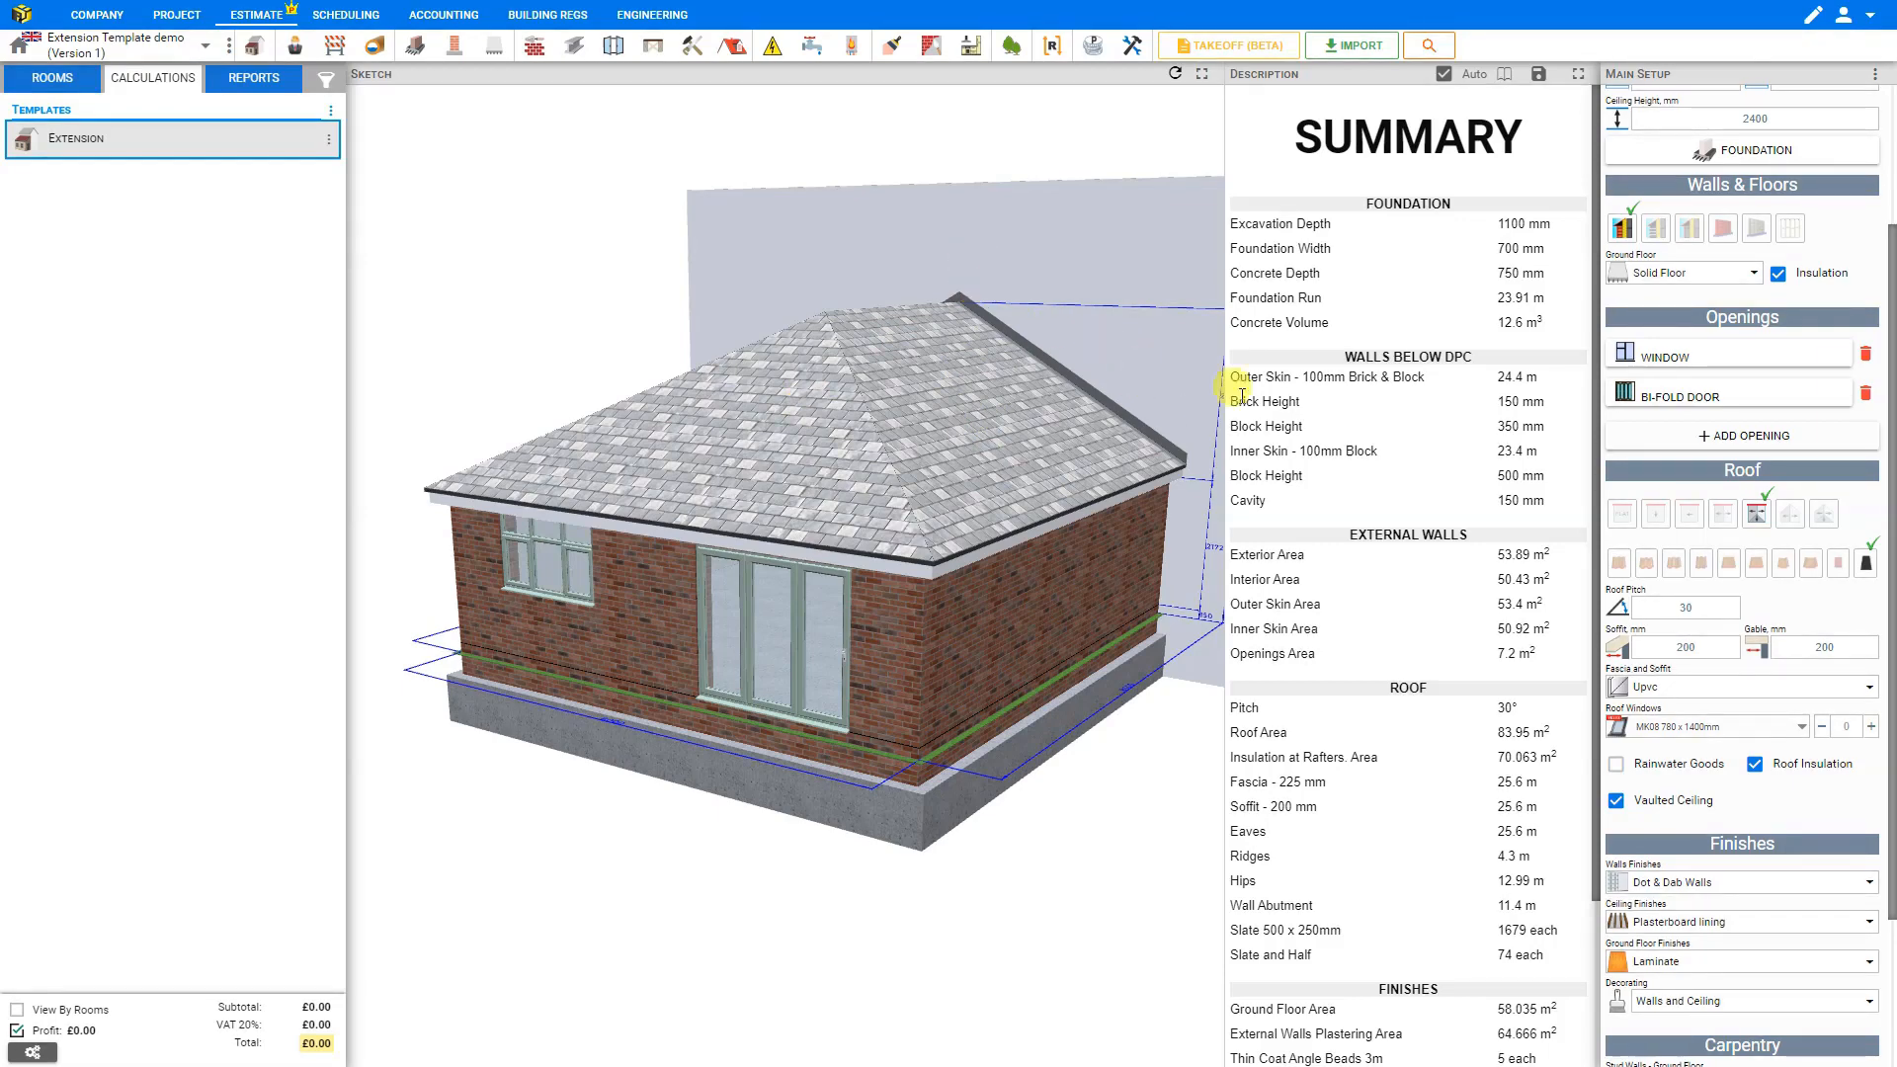
pyautogui.click(1787, 515)
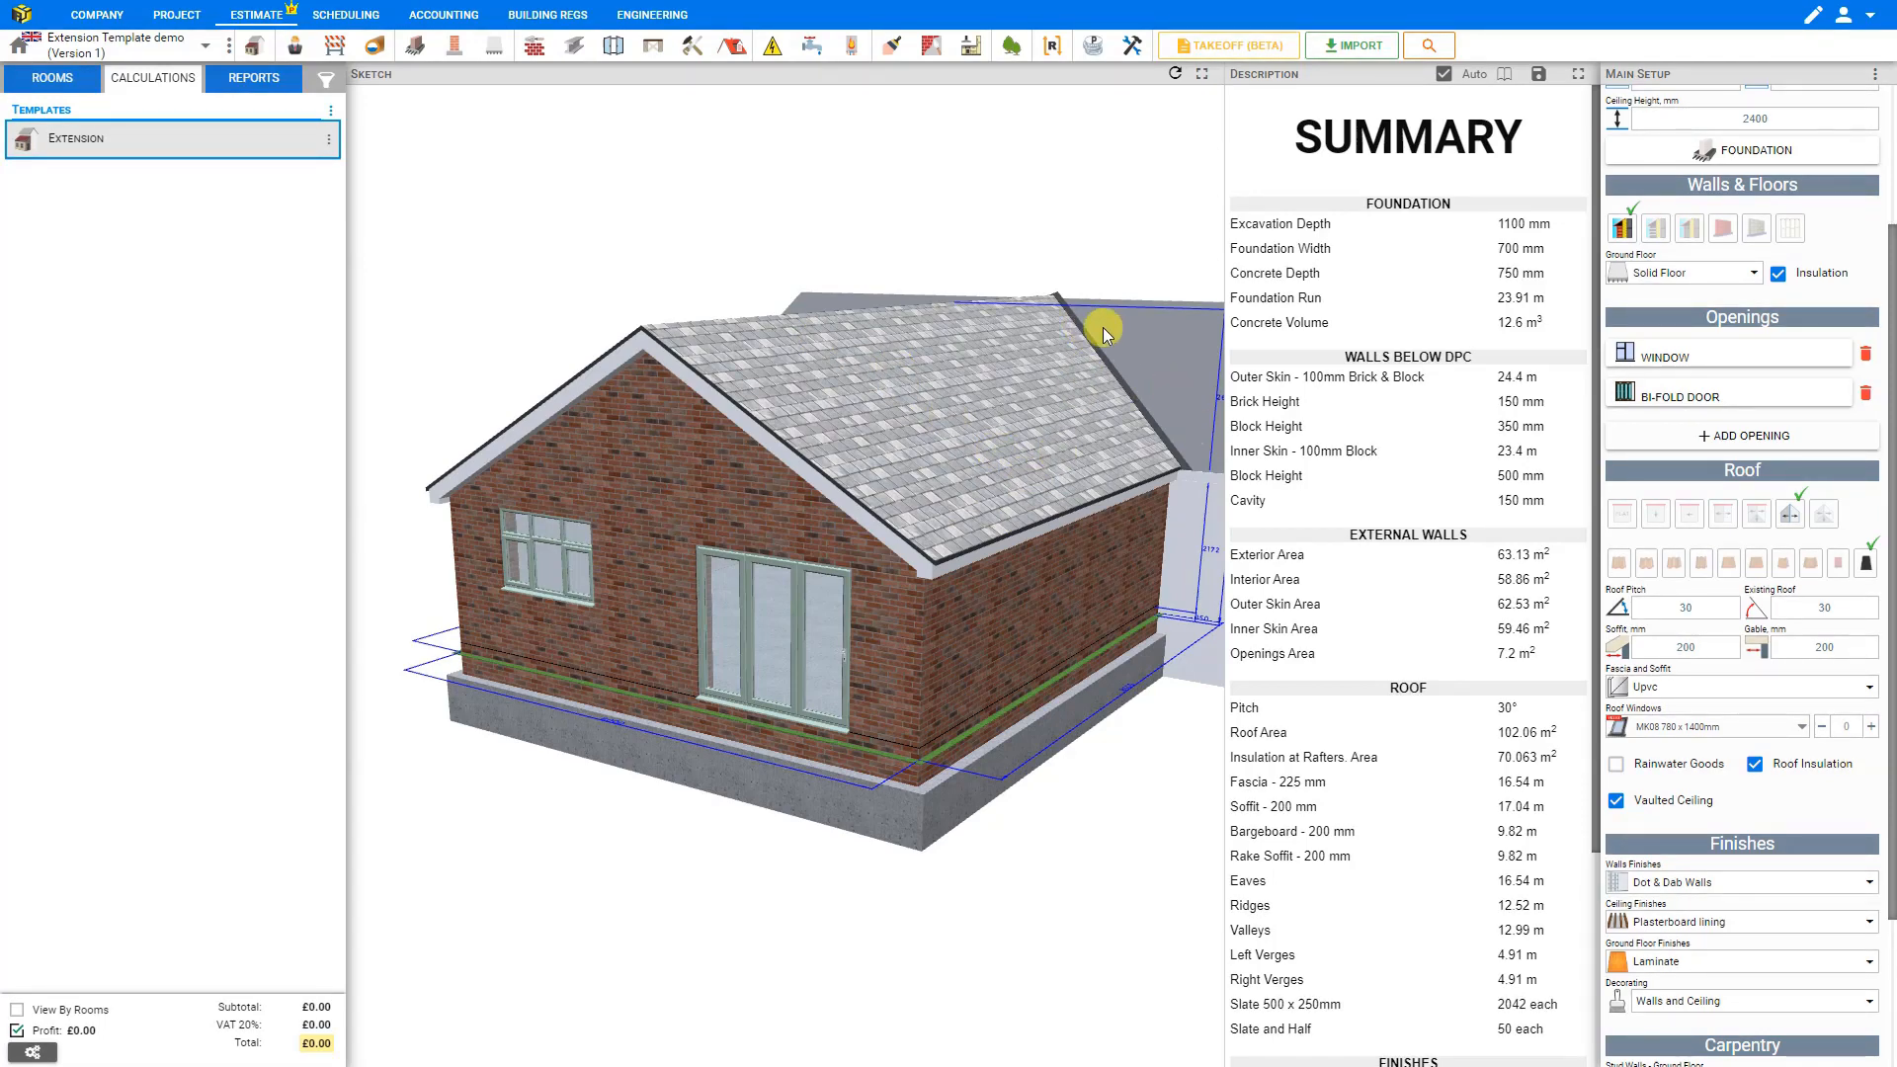
pyautogui.click(1823, 516)
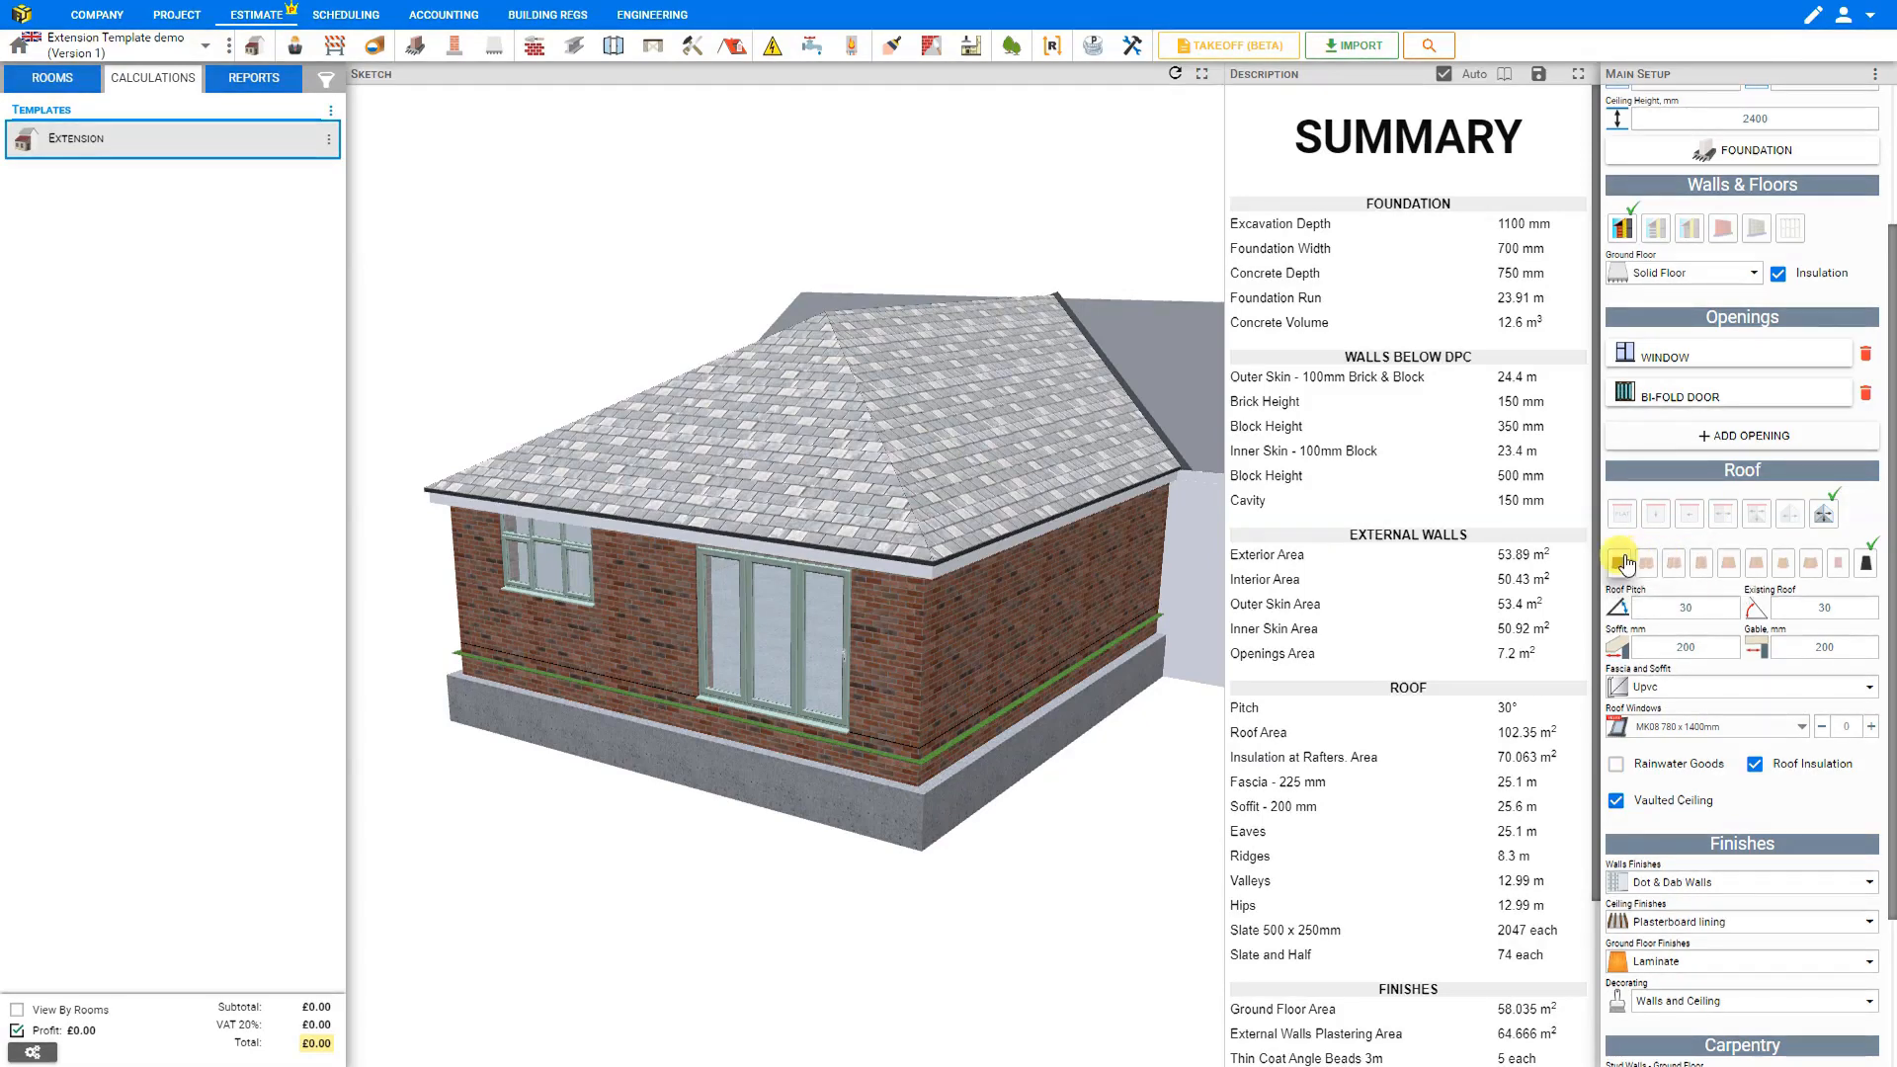
# Switch the extension to a flat roof and try its alternative coverings, ending with EPDM
pyautogui.click(1621, 516)
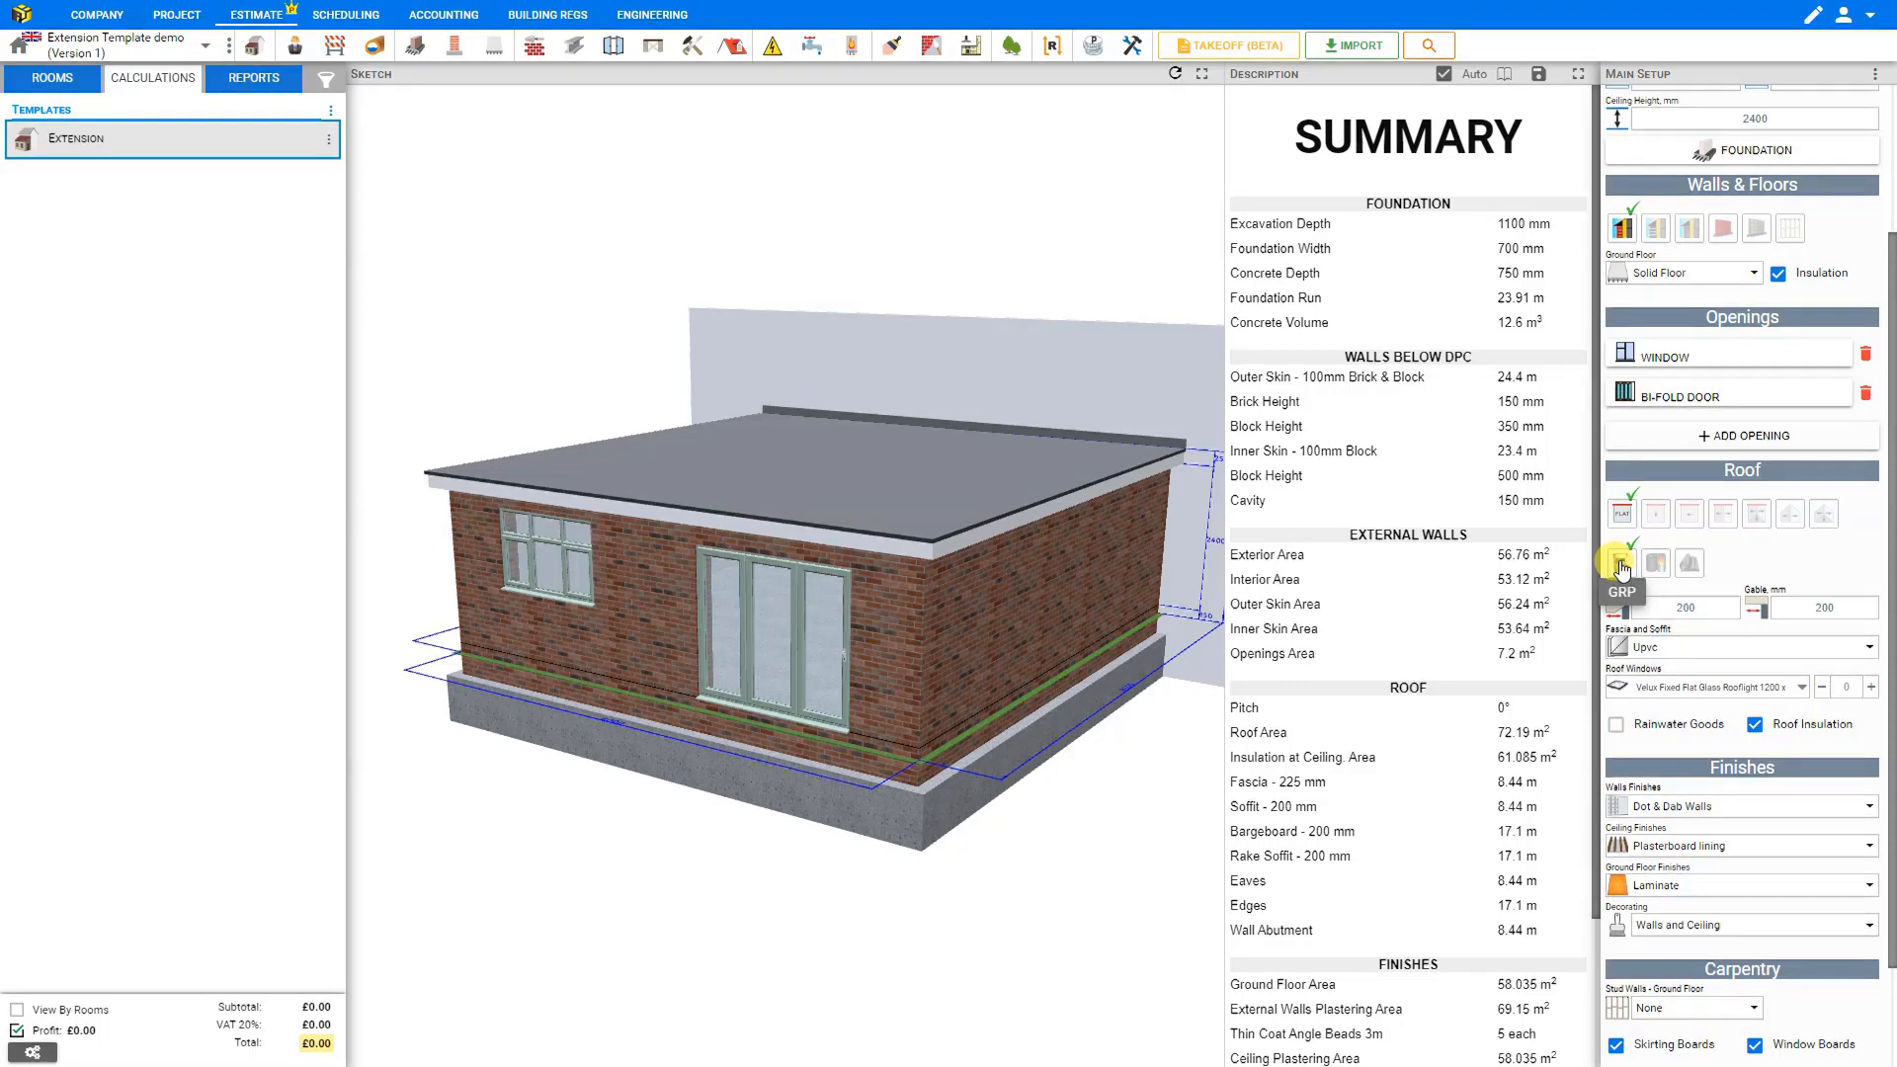
pyautogui.click(1656, 565)
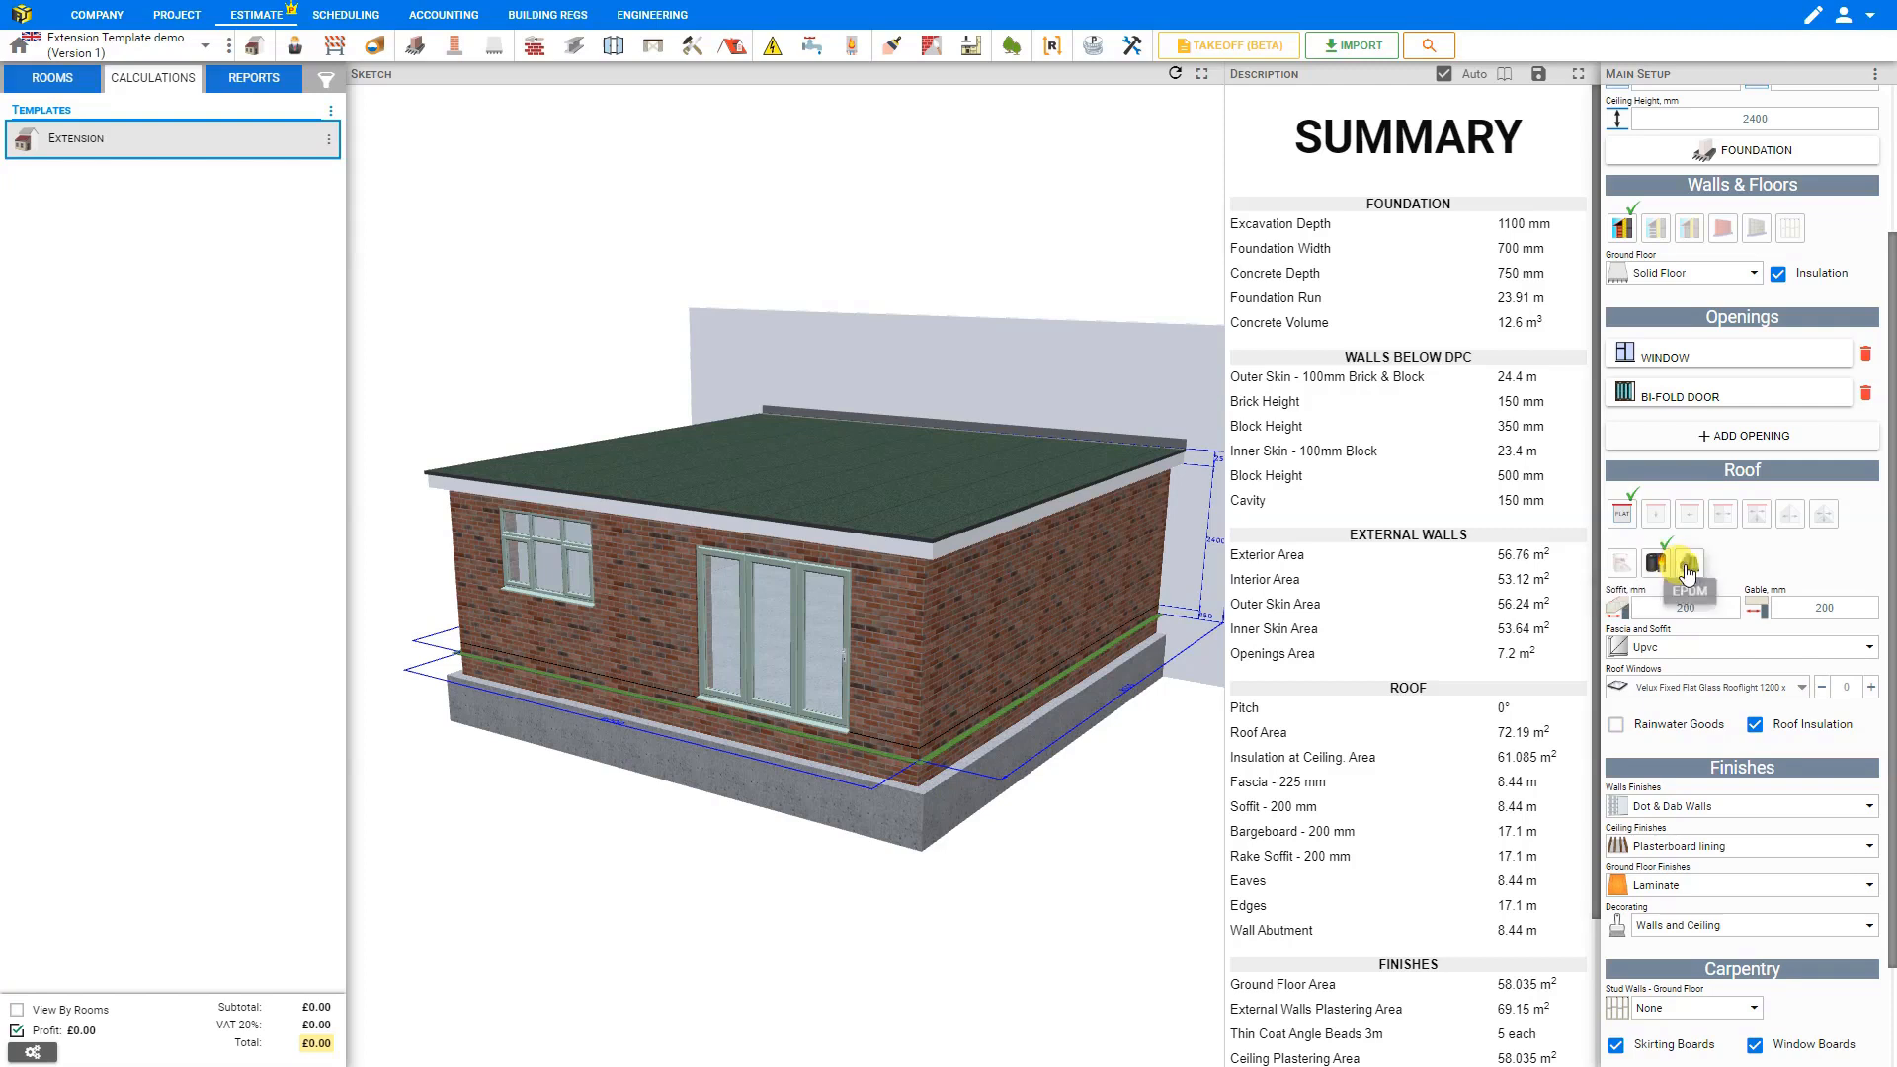
pyautogui.click(1687, 565)
# Switch to the gable roof against the wall and compare Ludlow, Mendip, Double Roman, Ludlow Plus, Modern and Plain tiles before returning to Slates
pyautogui.click(1717, 522)
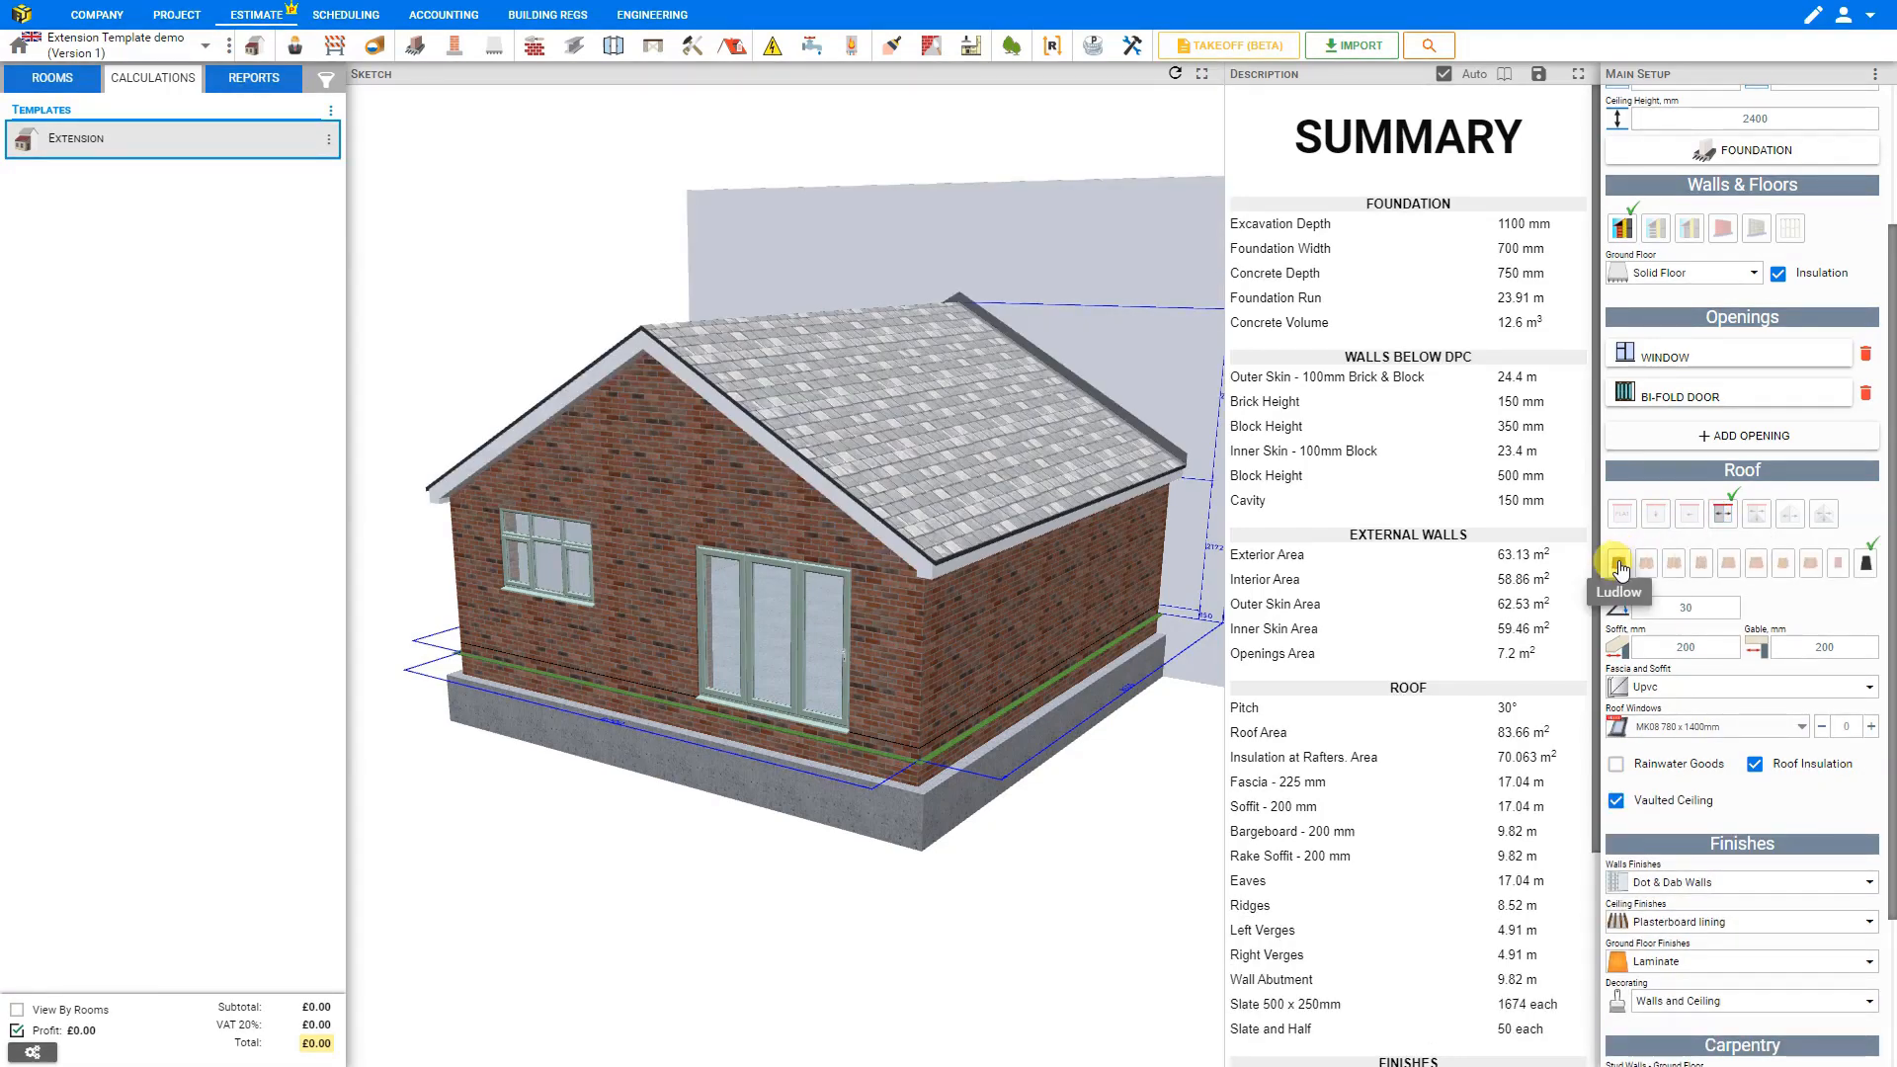
pyautogui.click(1618, 566)
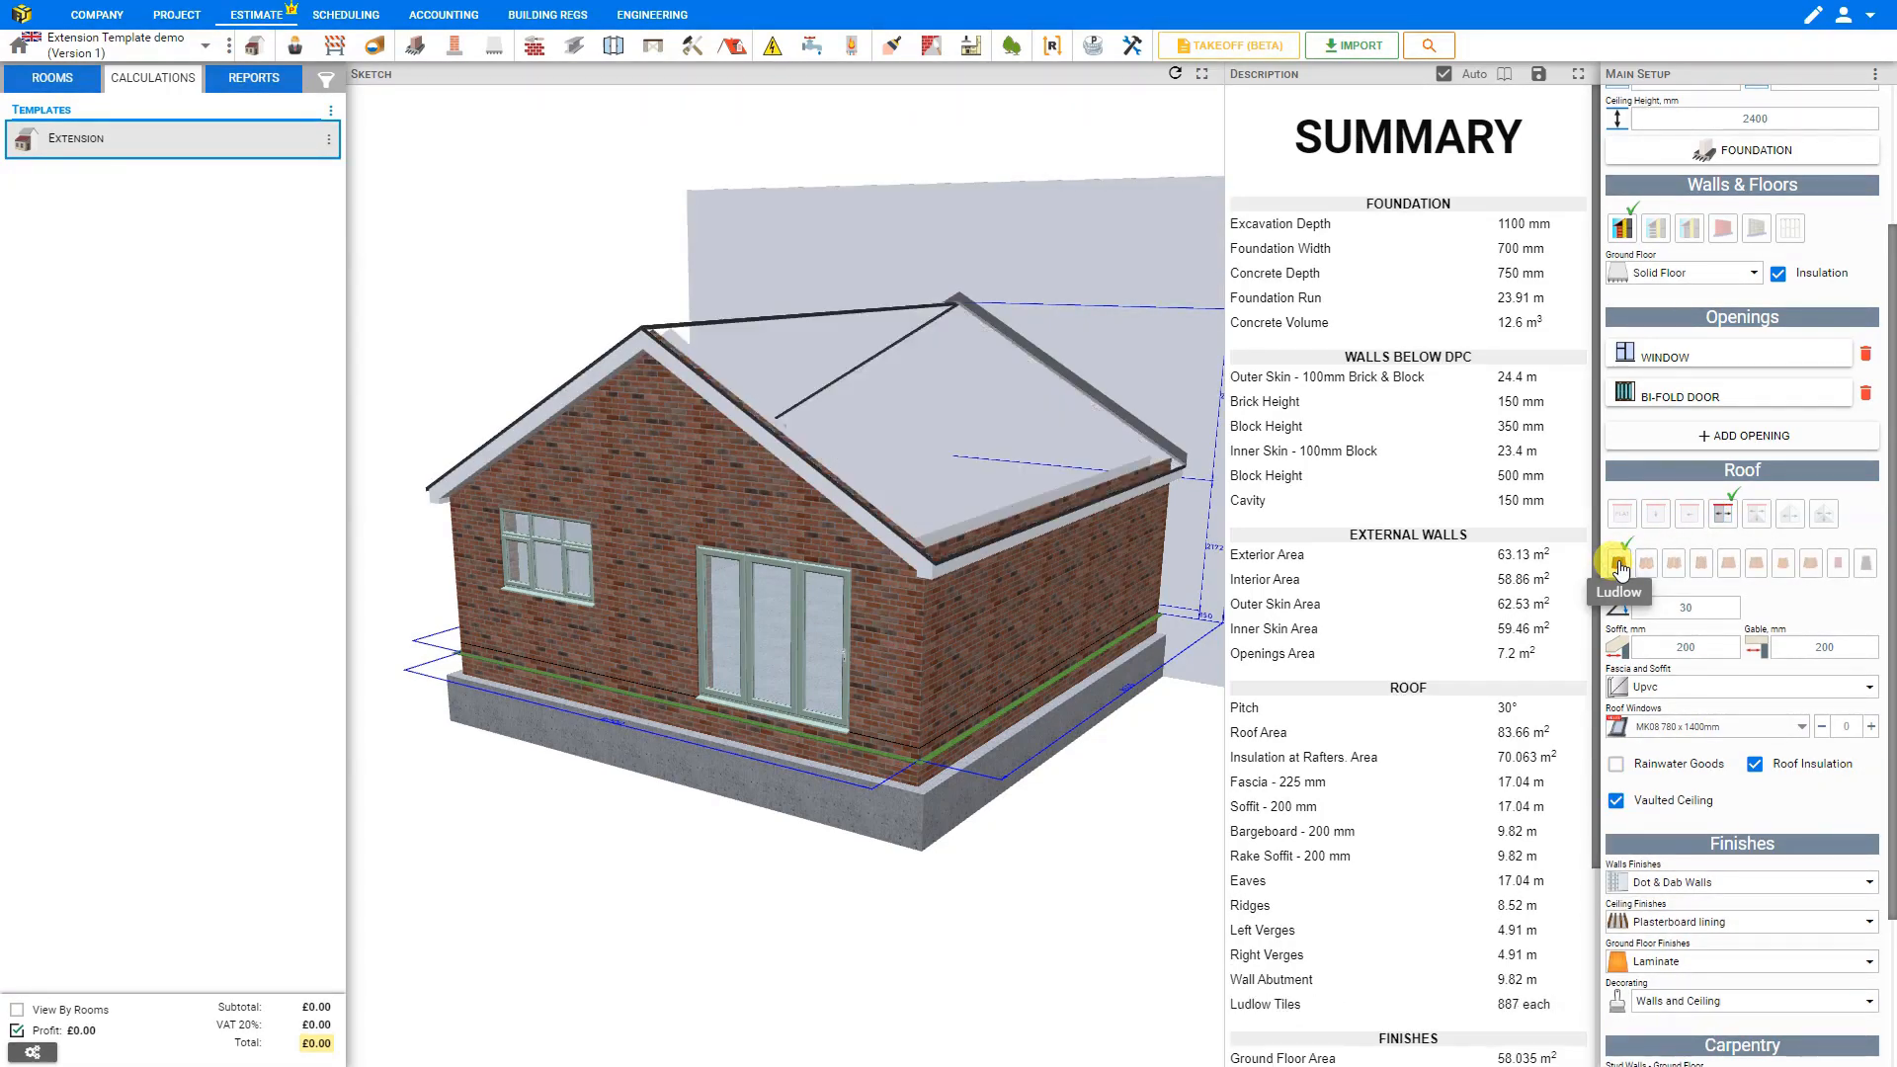
pyautogui.click(1658, 567)
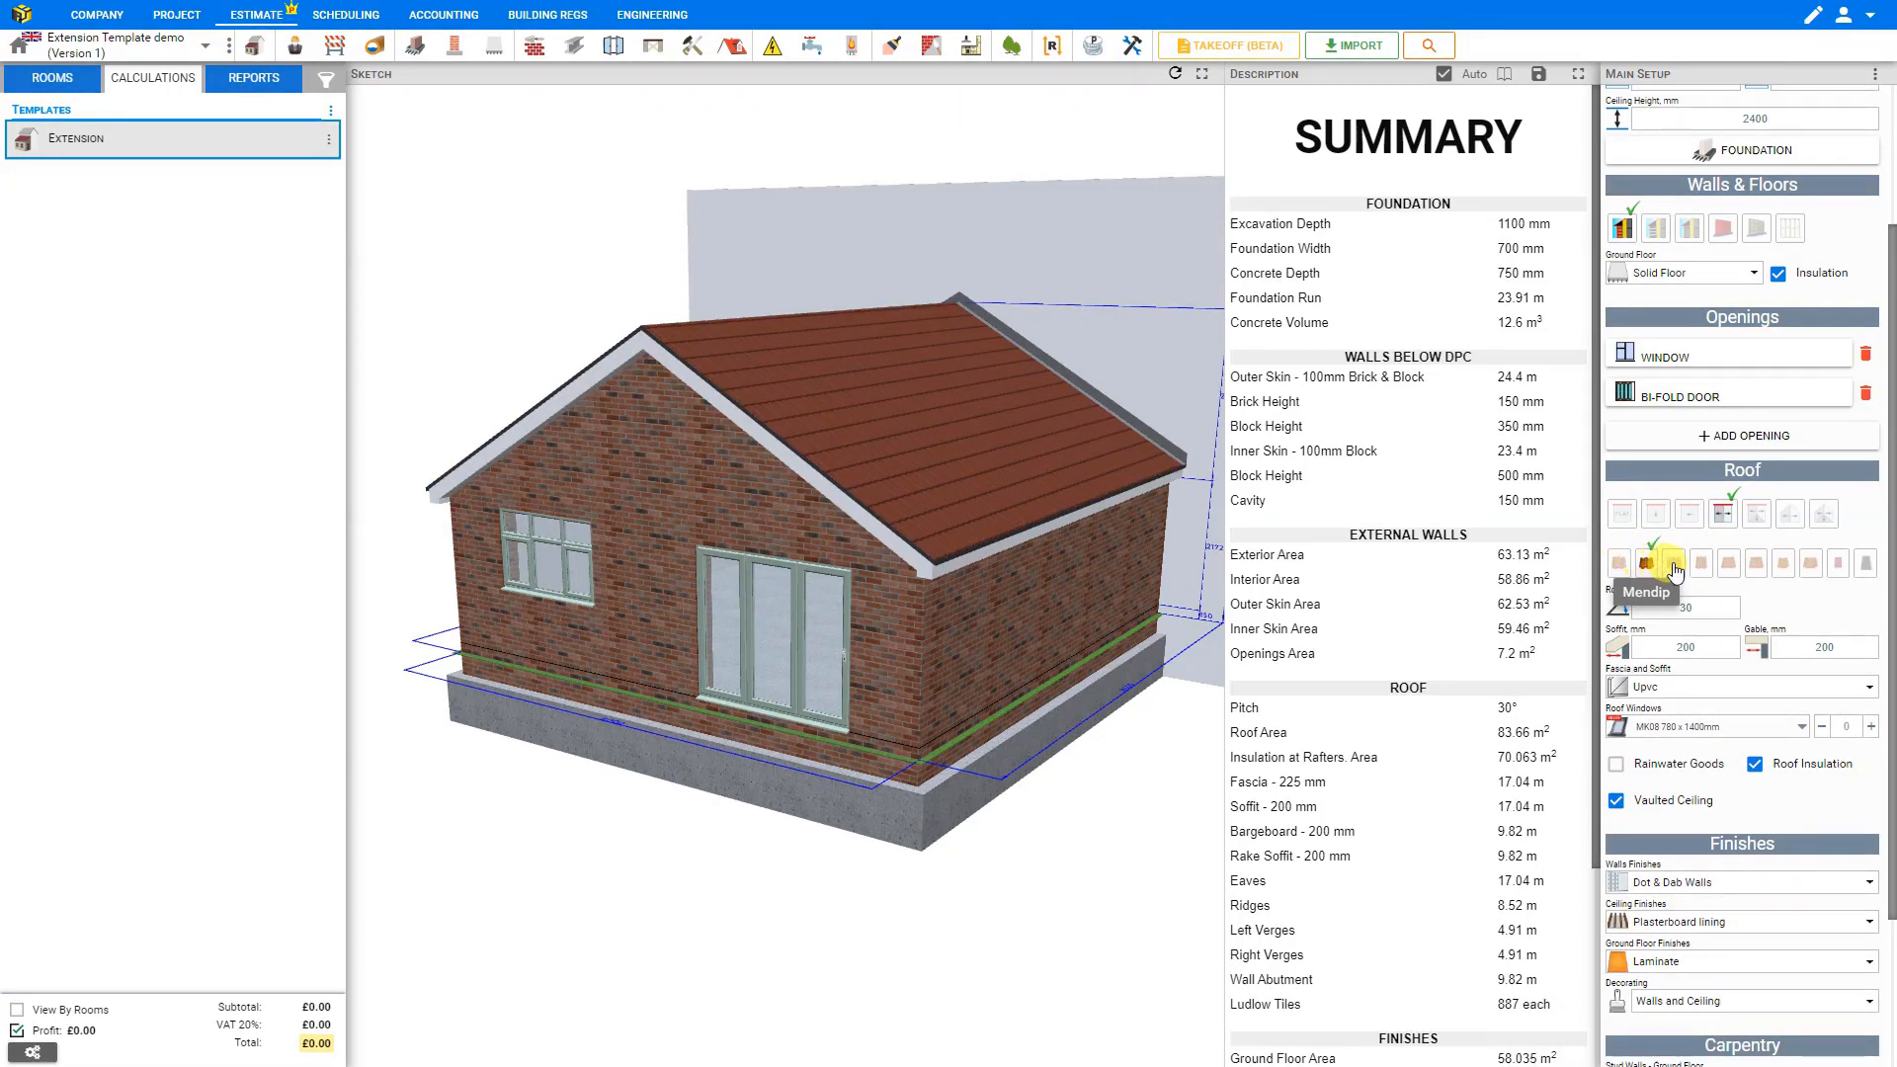
pyautogui.click(1673, 565)
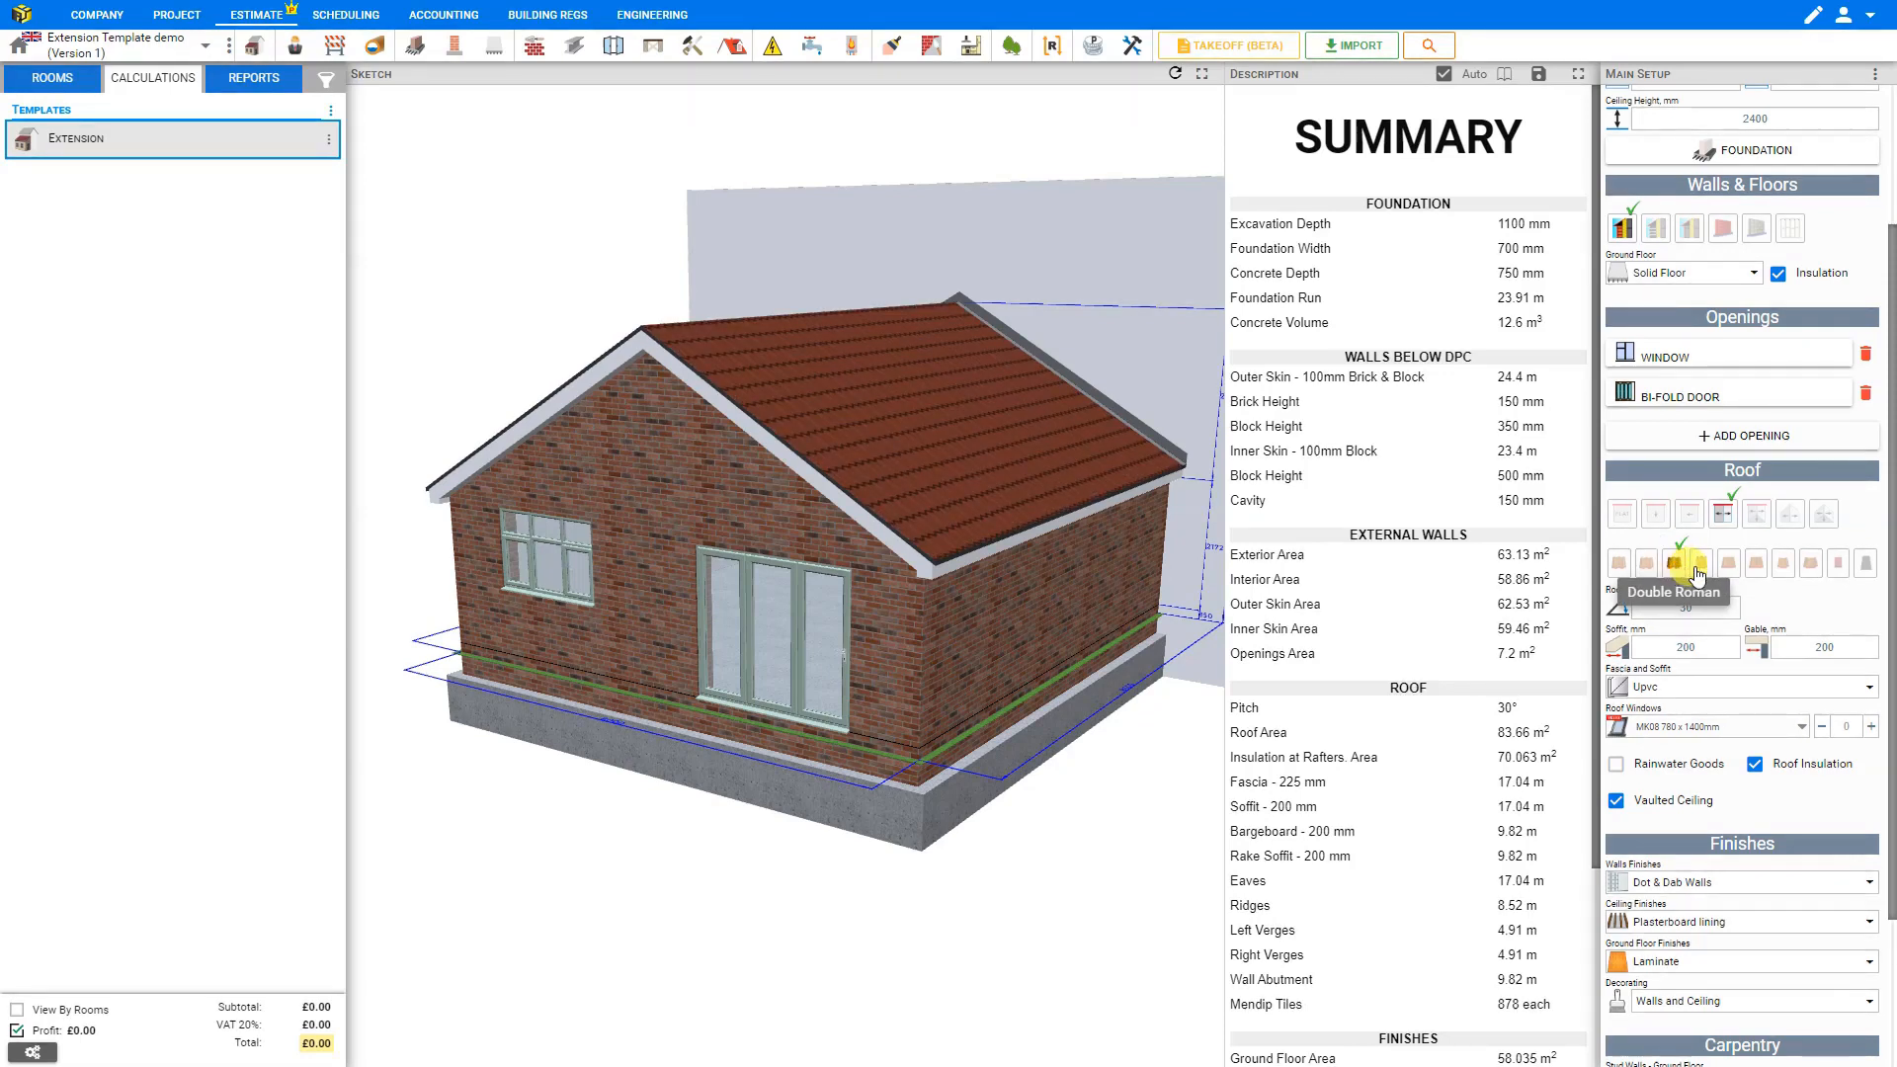
pyautogui.click(1700, 565)
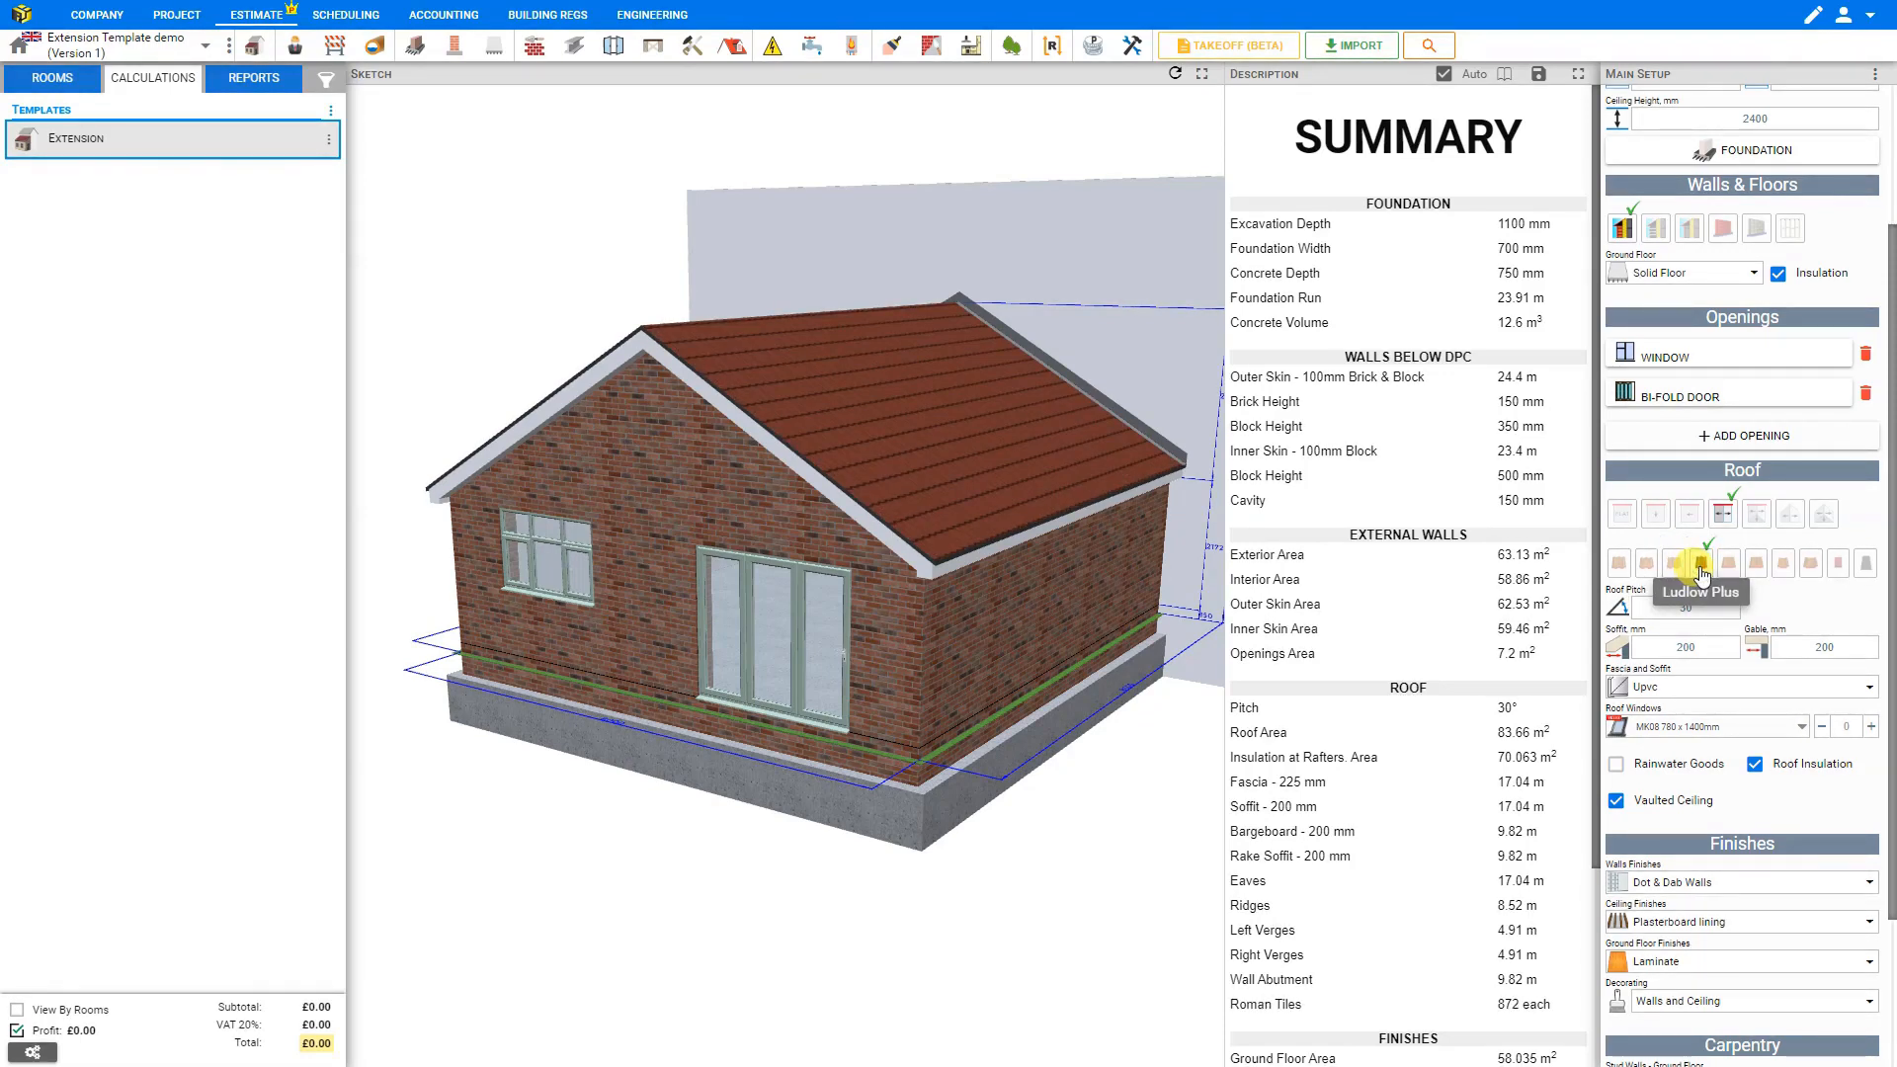
pyautogui.click(1727, 565)
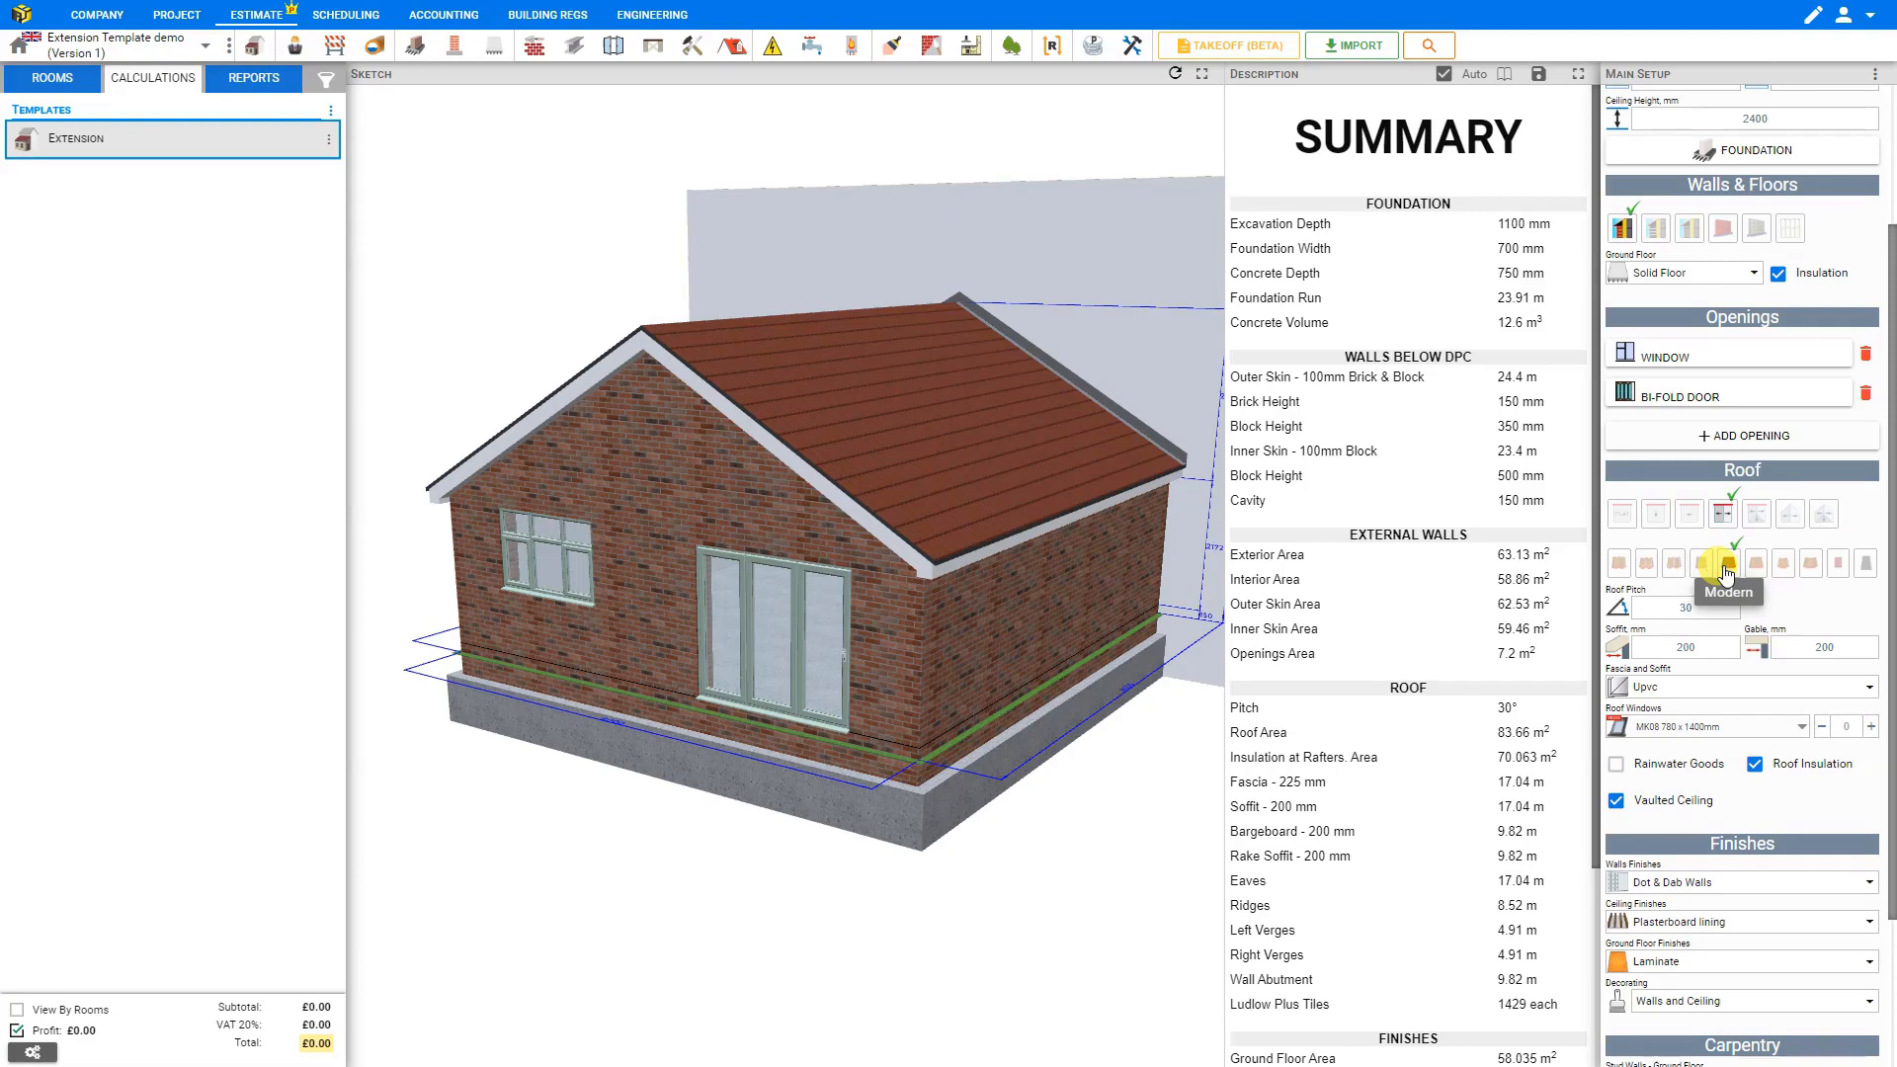
pyautogui.click(1753, 566)
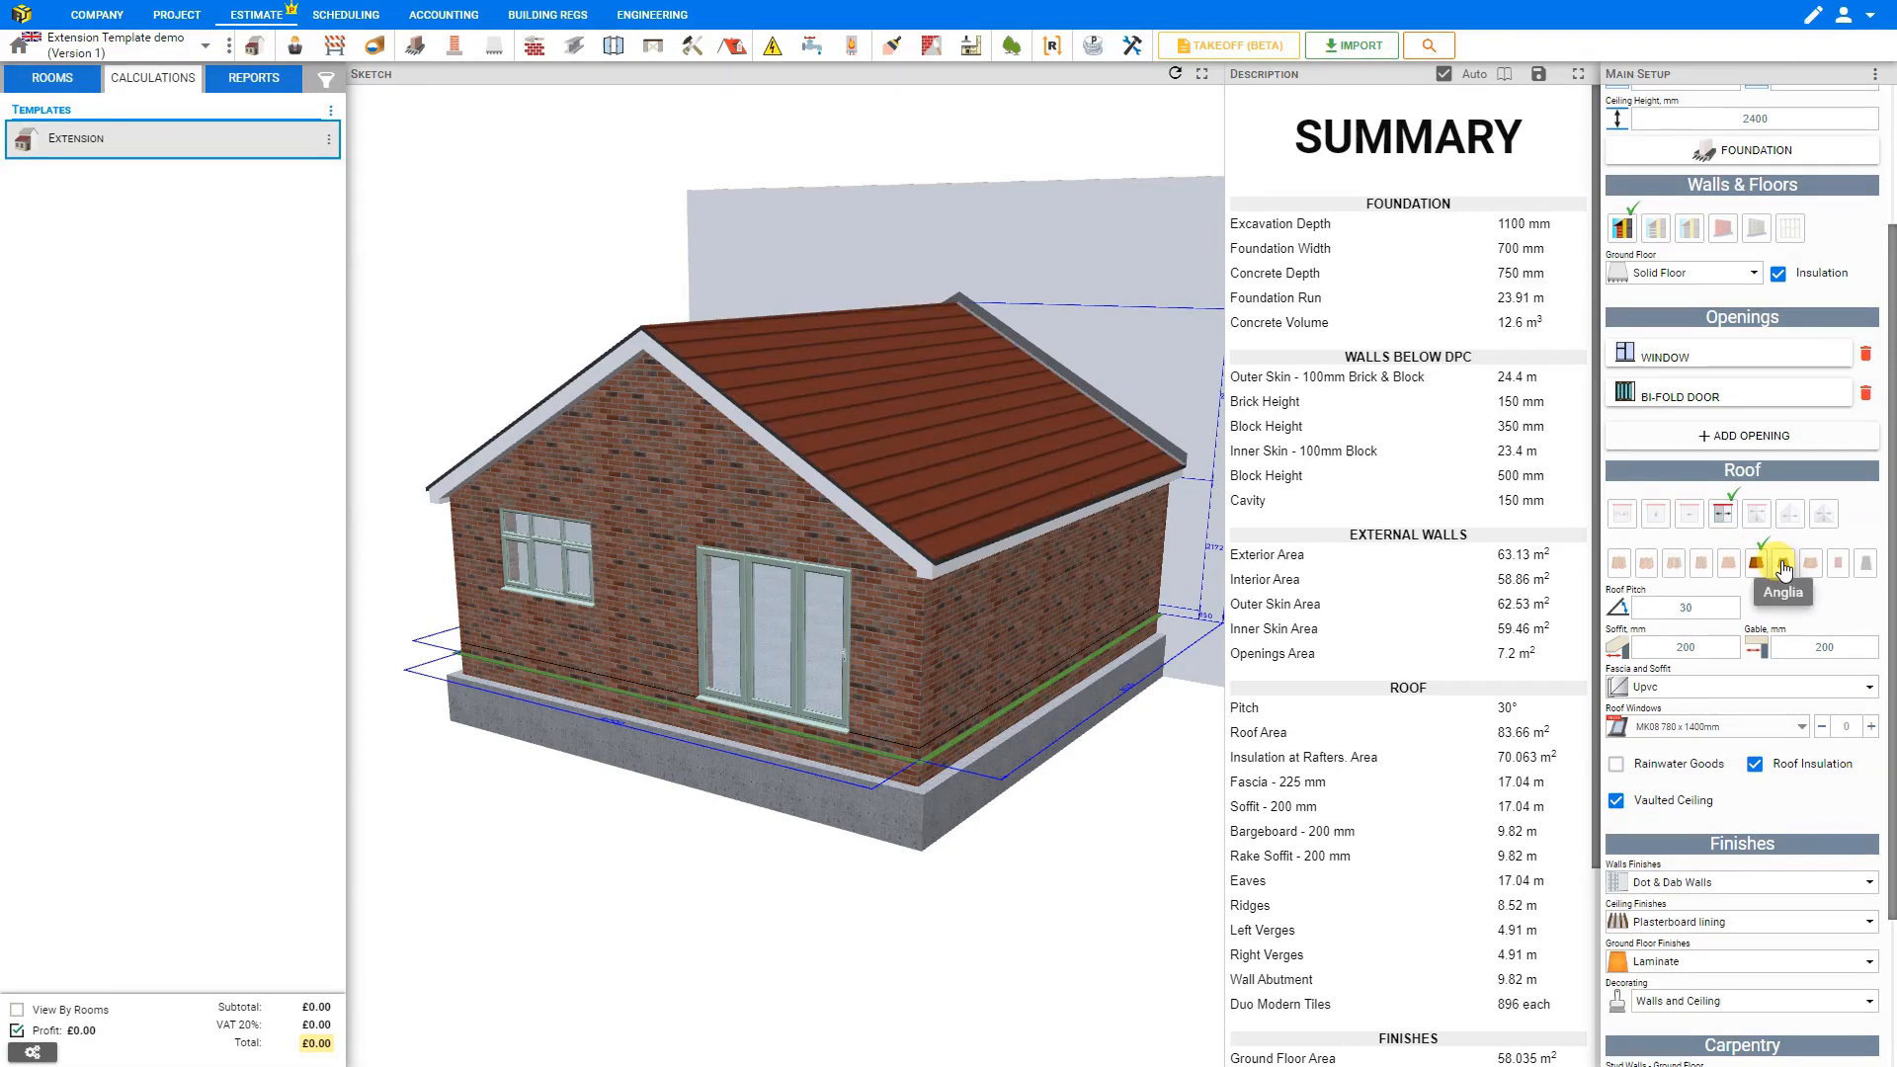
pyautogui.click(1838, 565)
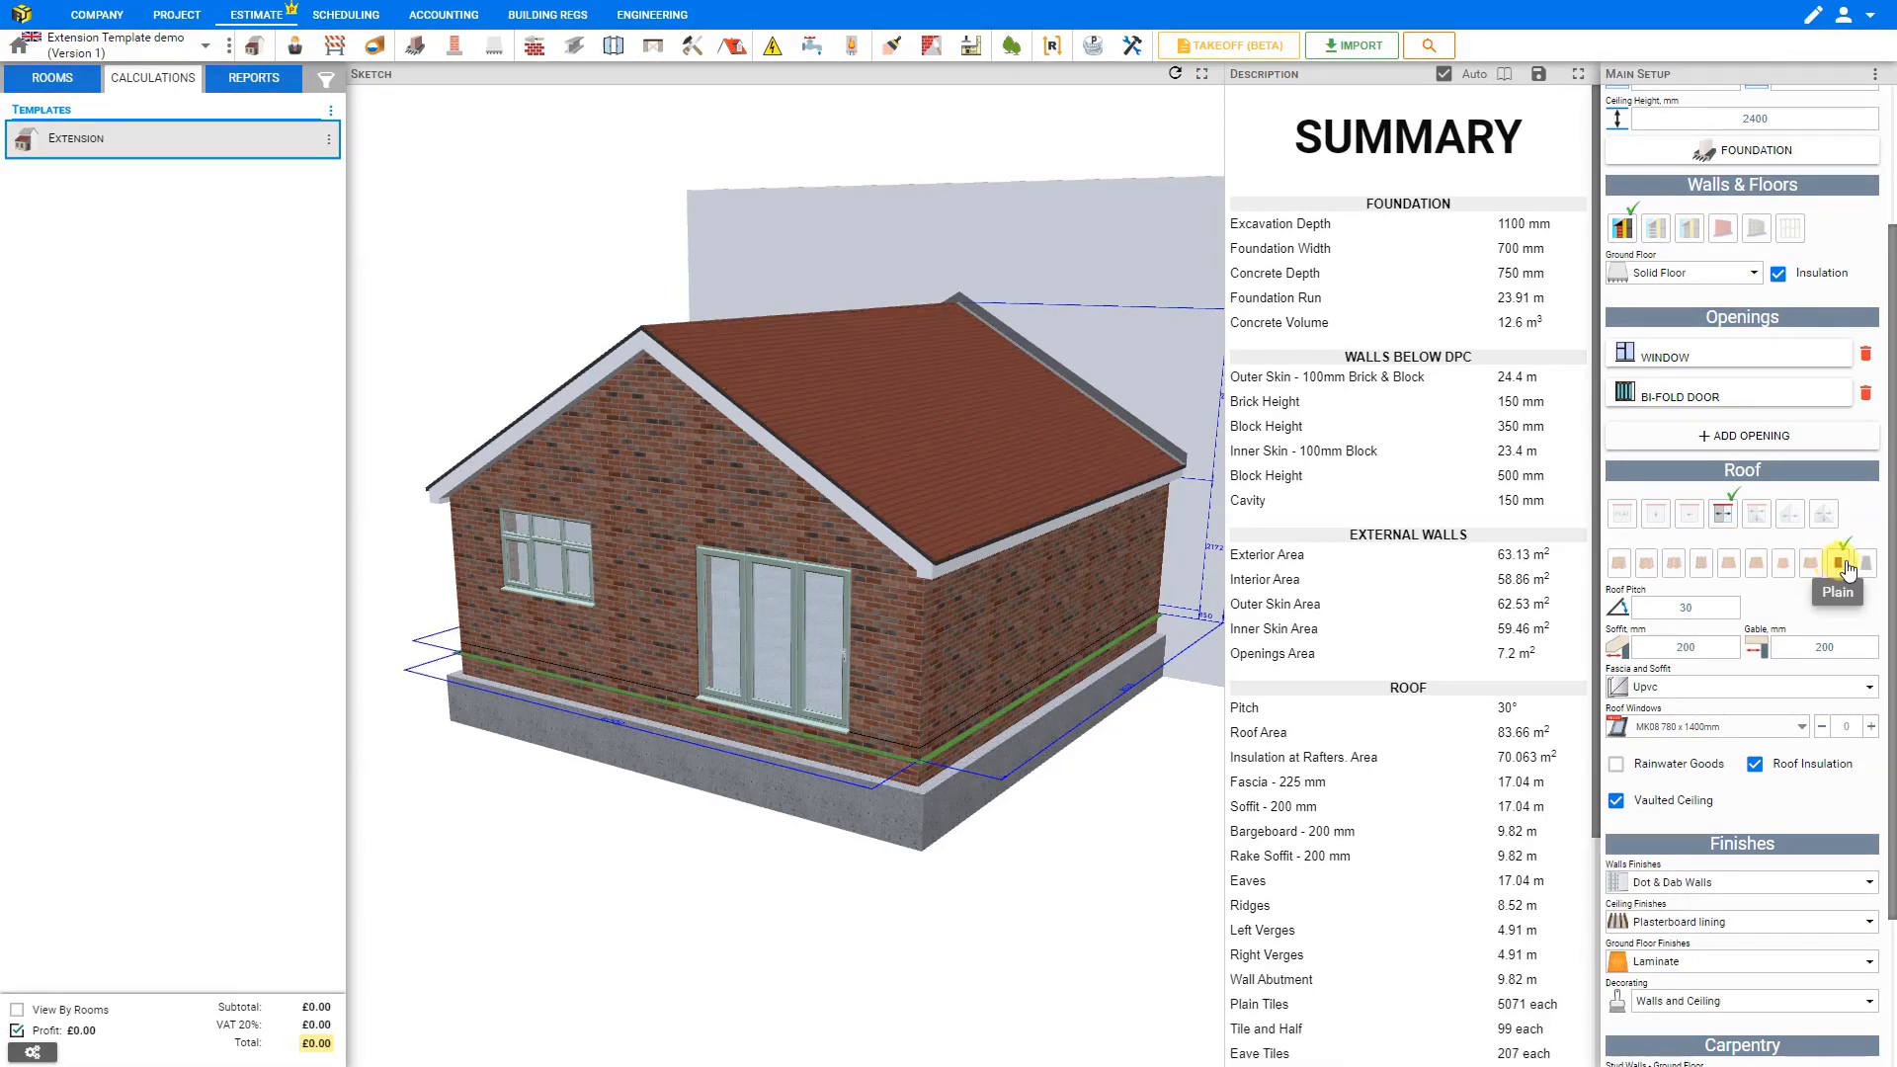
pyautogui.click(1865, 565)
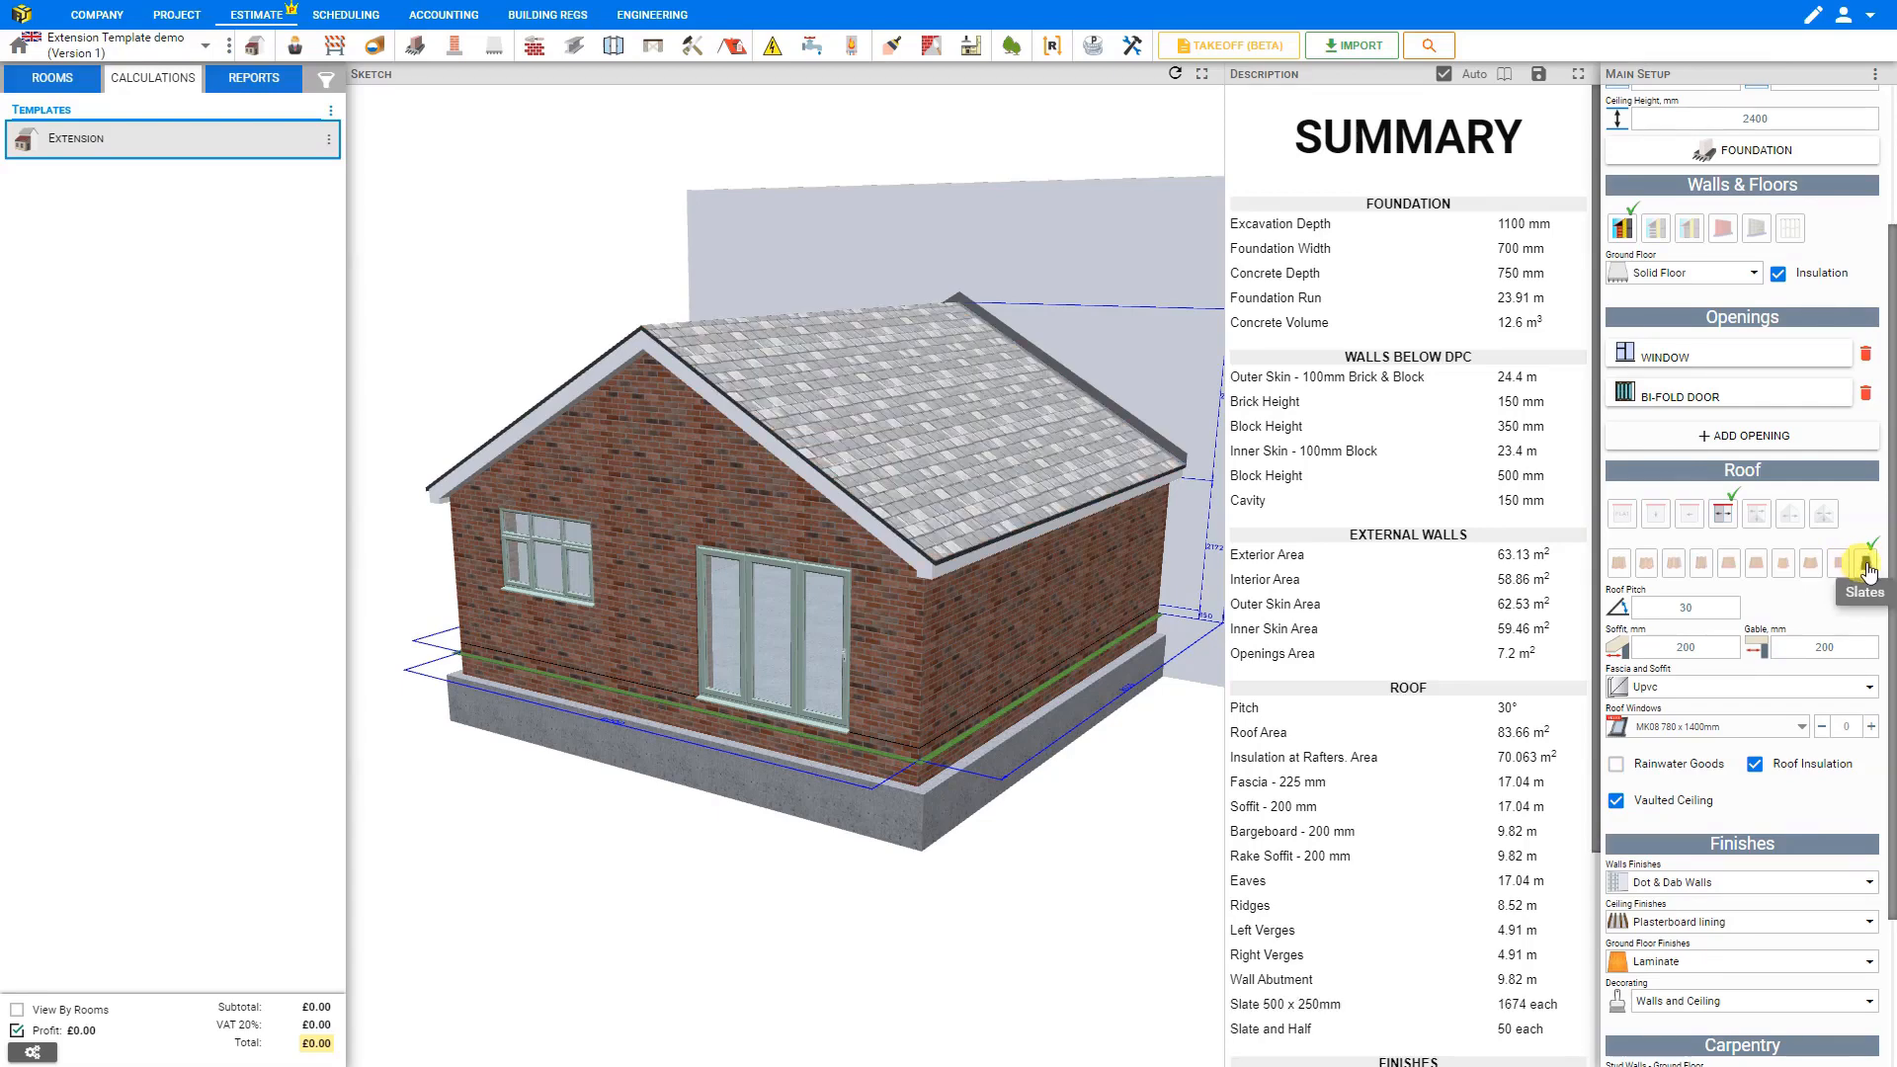
# Lower the extension's roof pitch to 25 degrees
pyautogui.click(1696, 610)
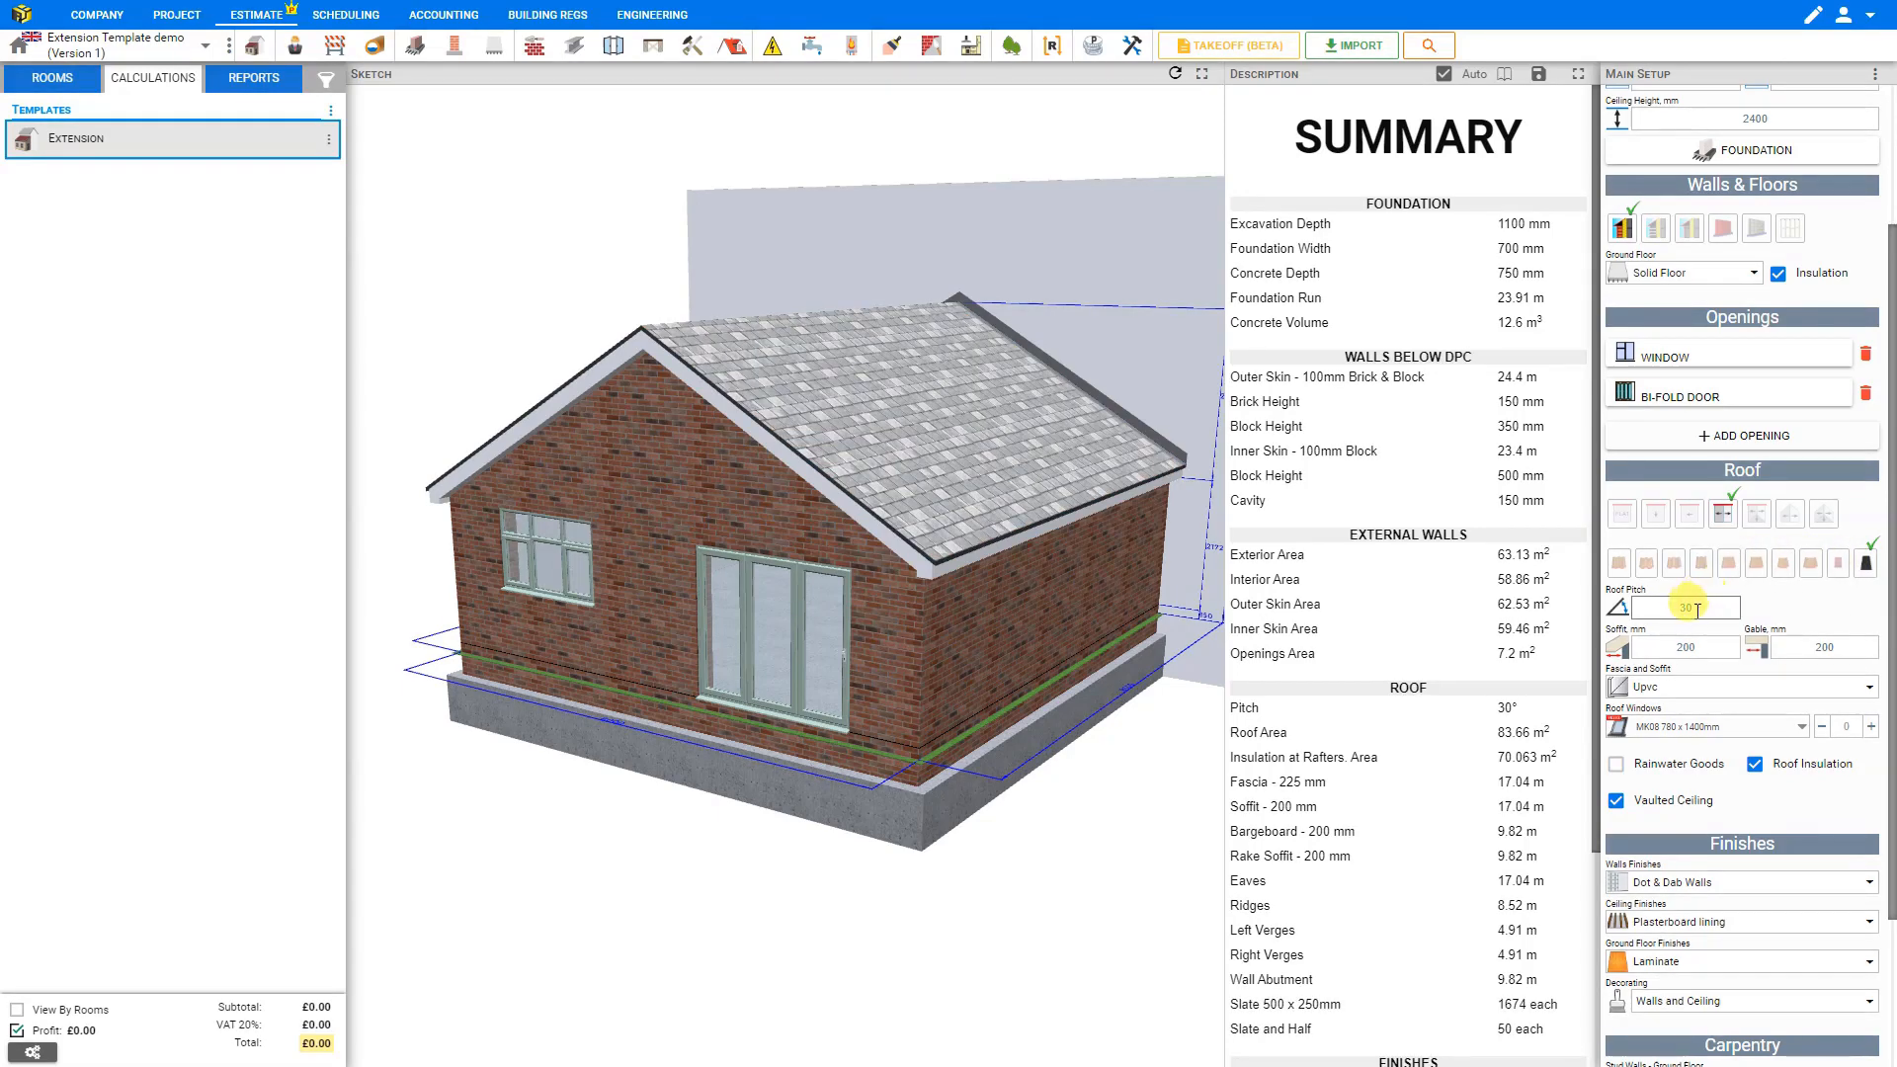
pyautogui.click(1689, 609)
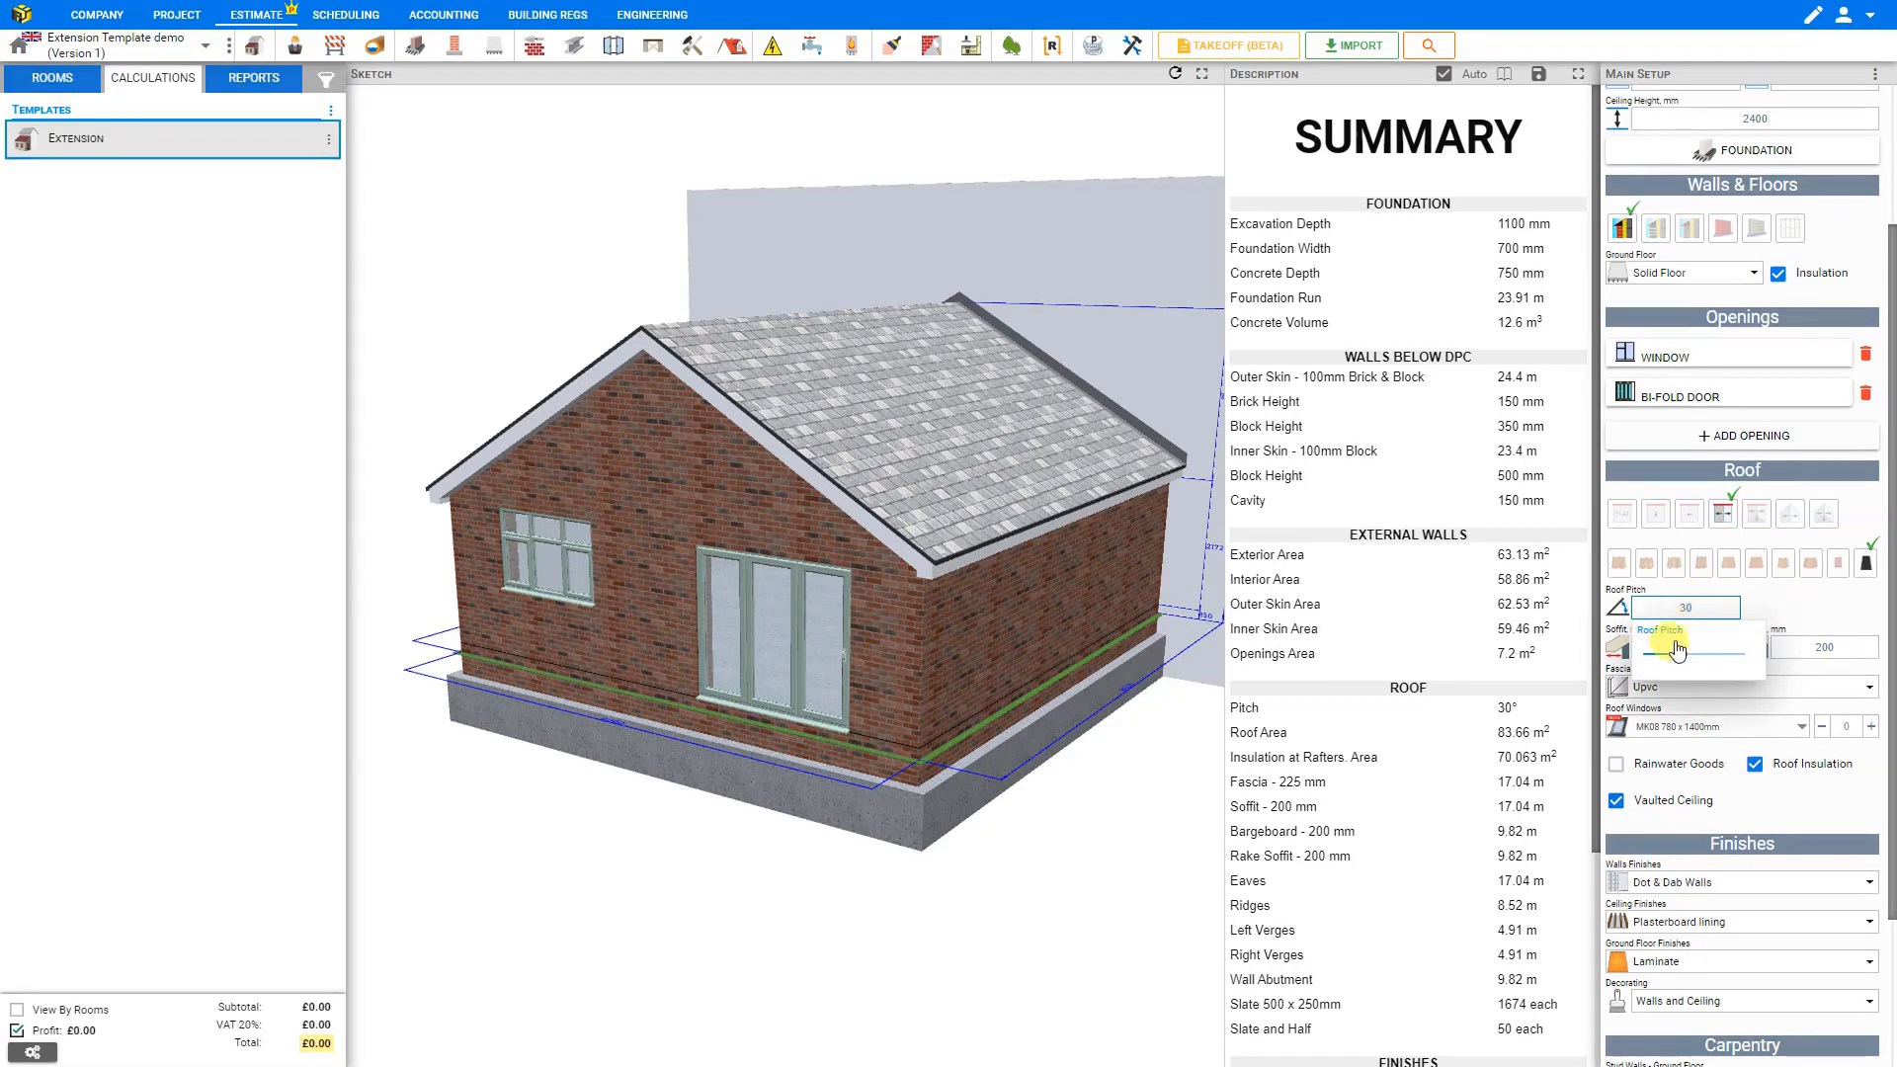
pyautogui.click(1677, 655)
pyautogui.moveTo(1676, 661); pyautogui.dragTo(1675, 655)
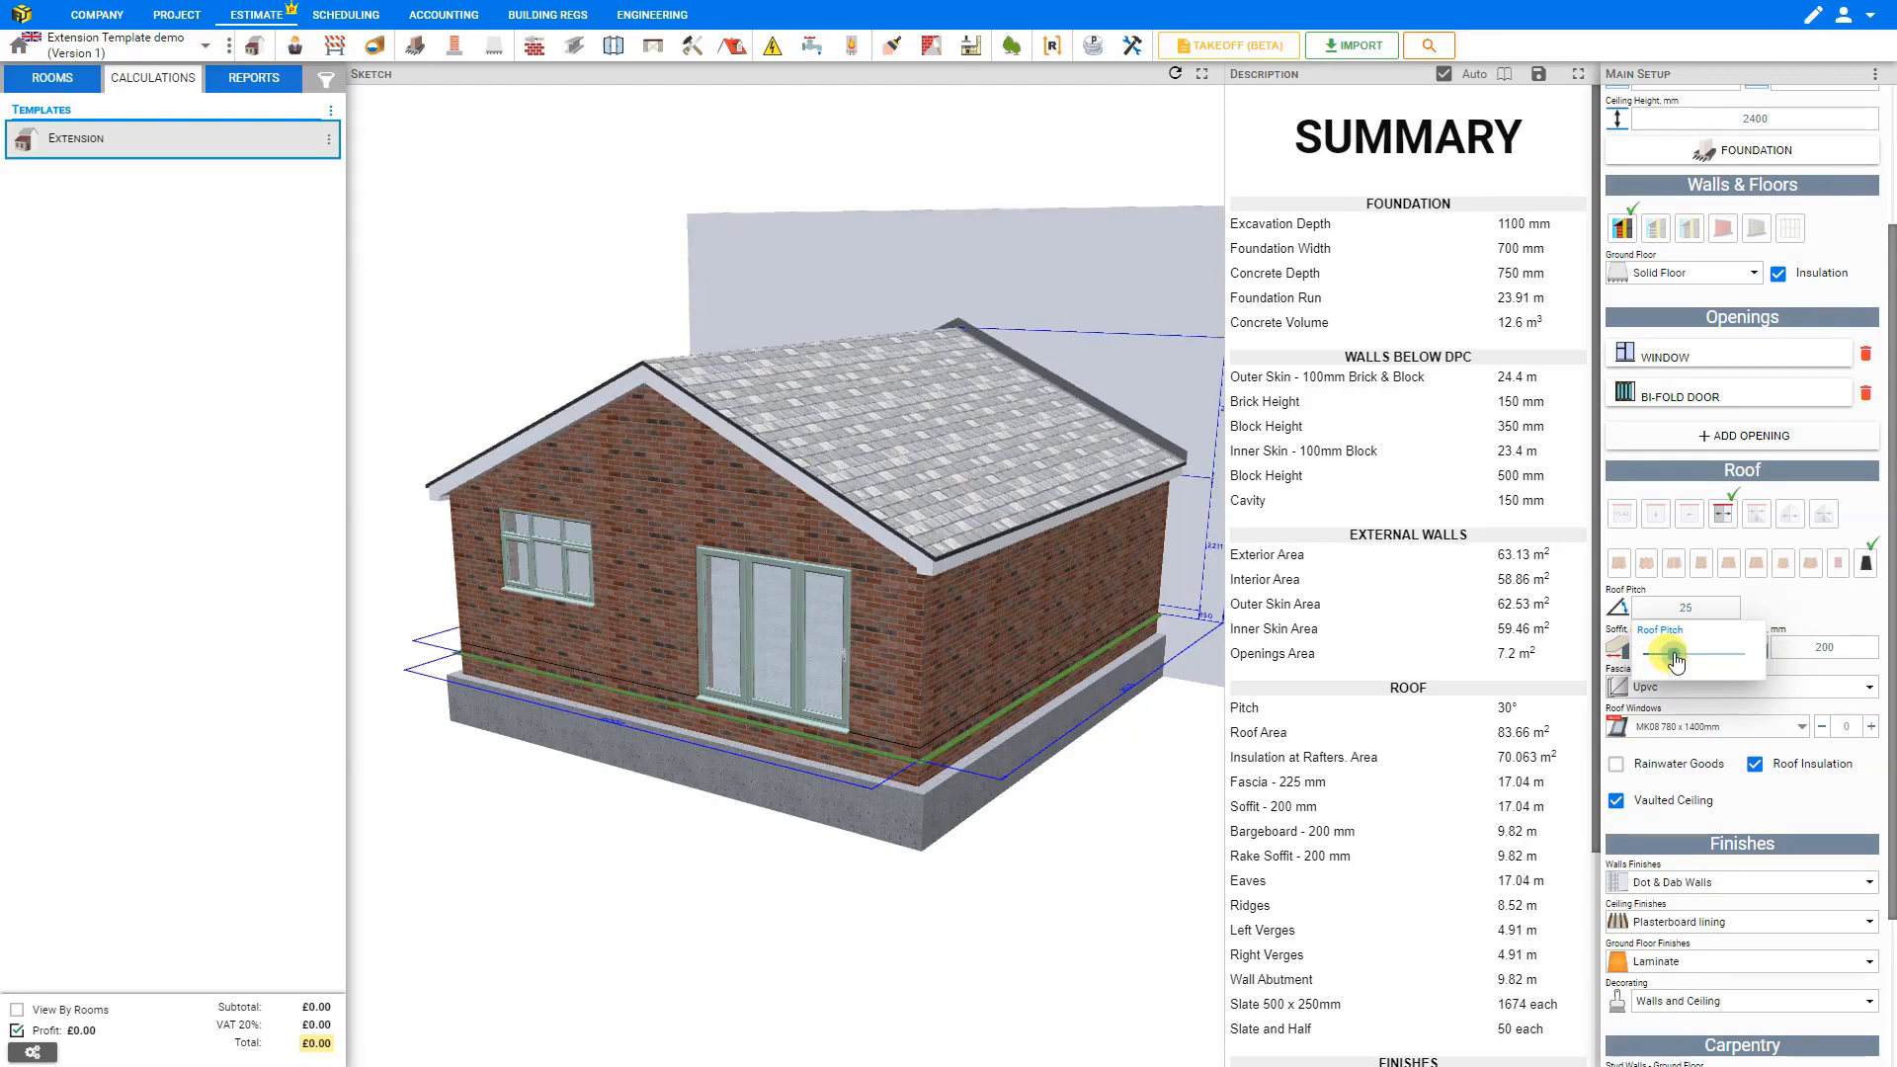
pyautogui.click(1695, 608)
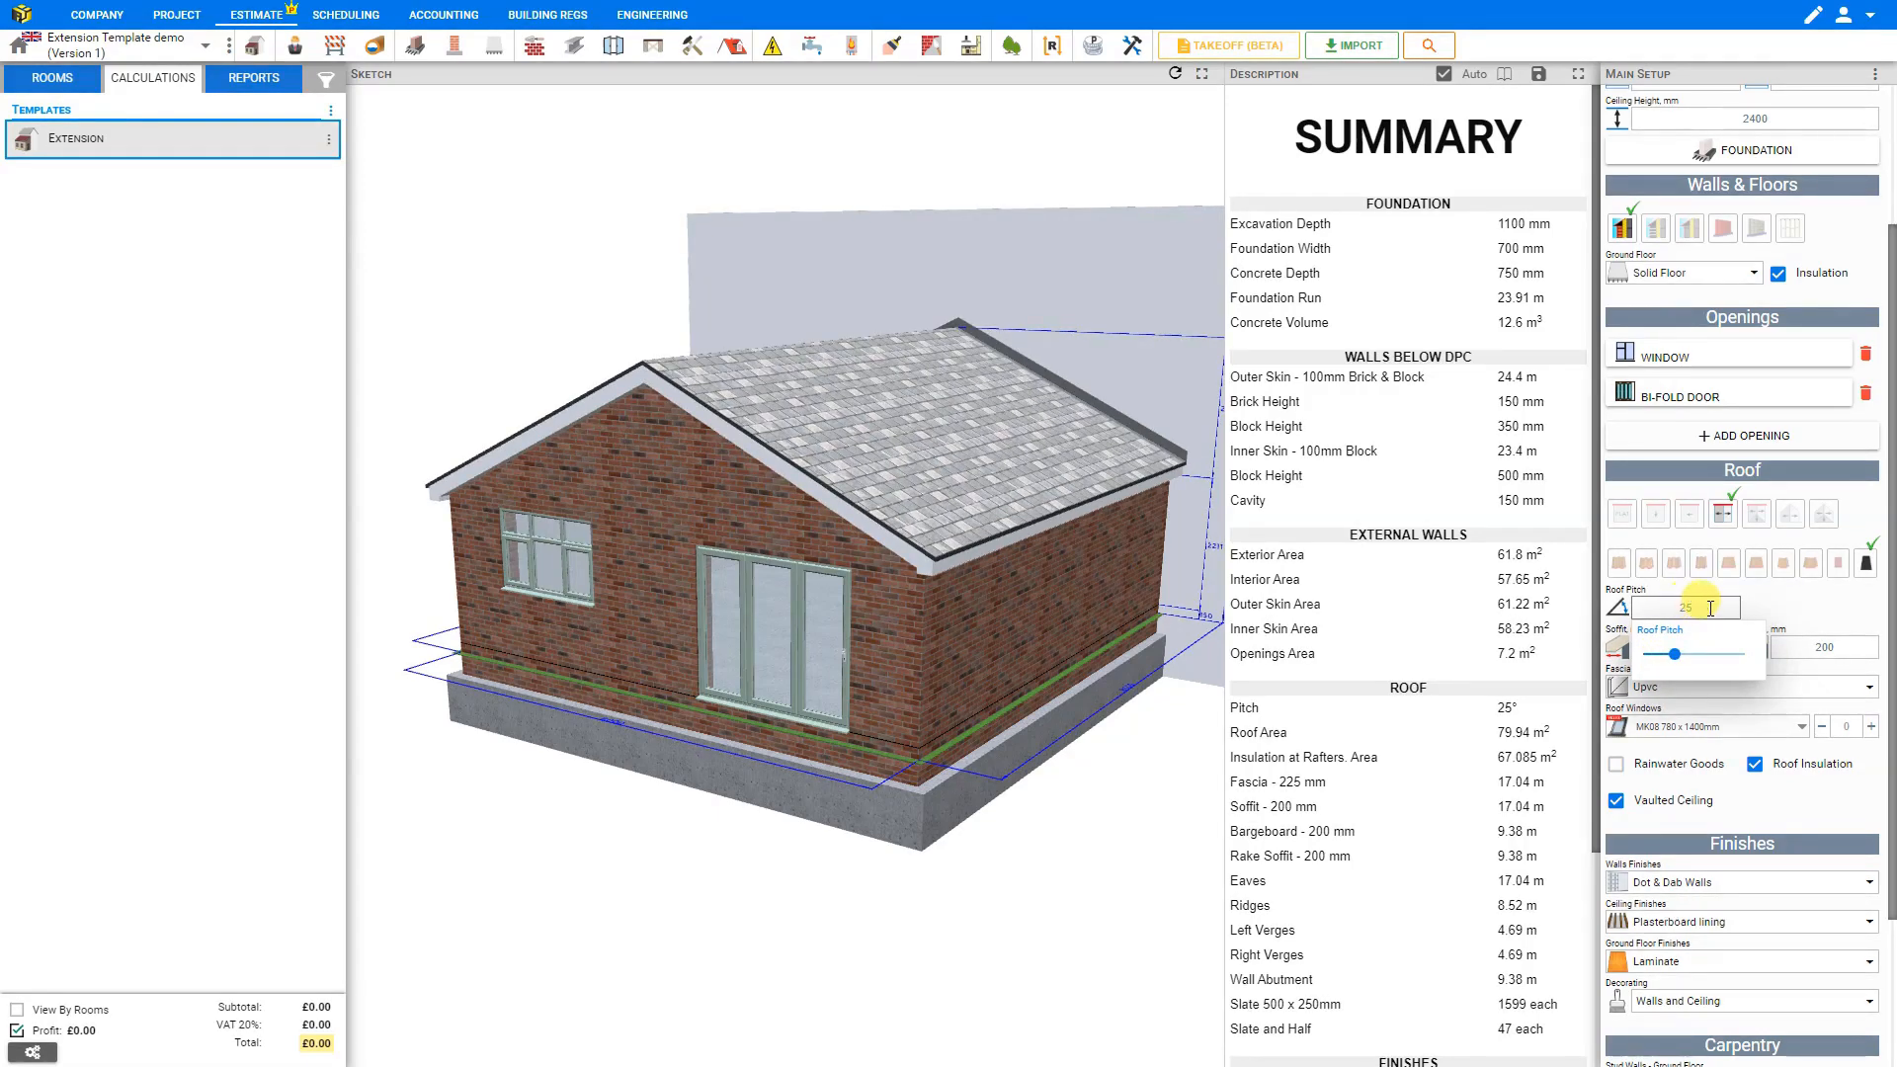
# Change the roof shape to Gable - Valley, try an existing roof pitch of 33 degrees and set it back to 25
pyautogui.click(1794, 518)
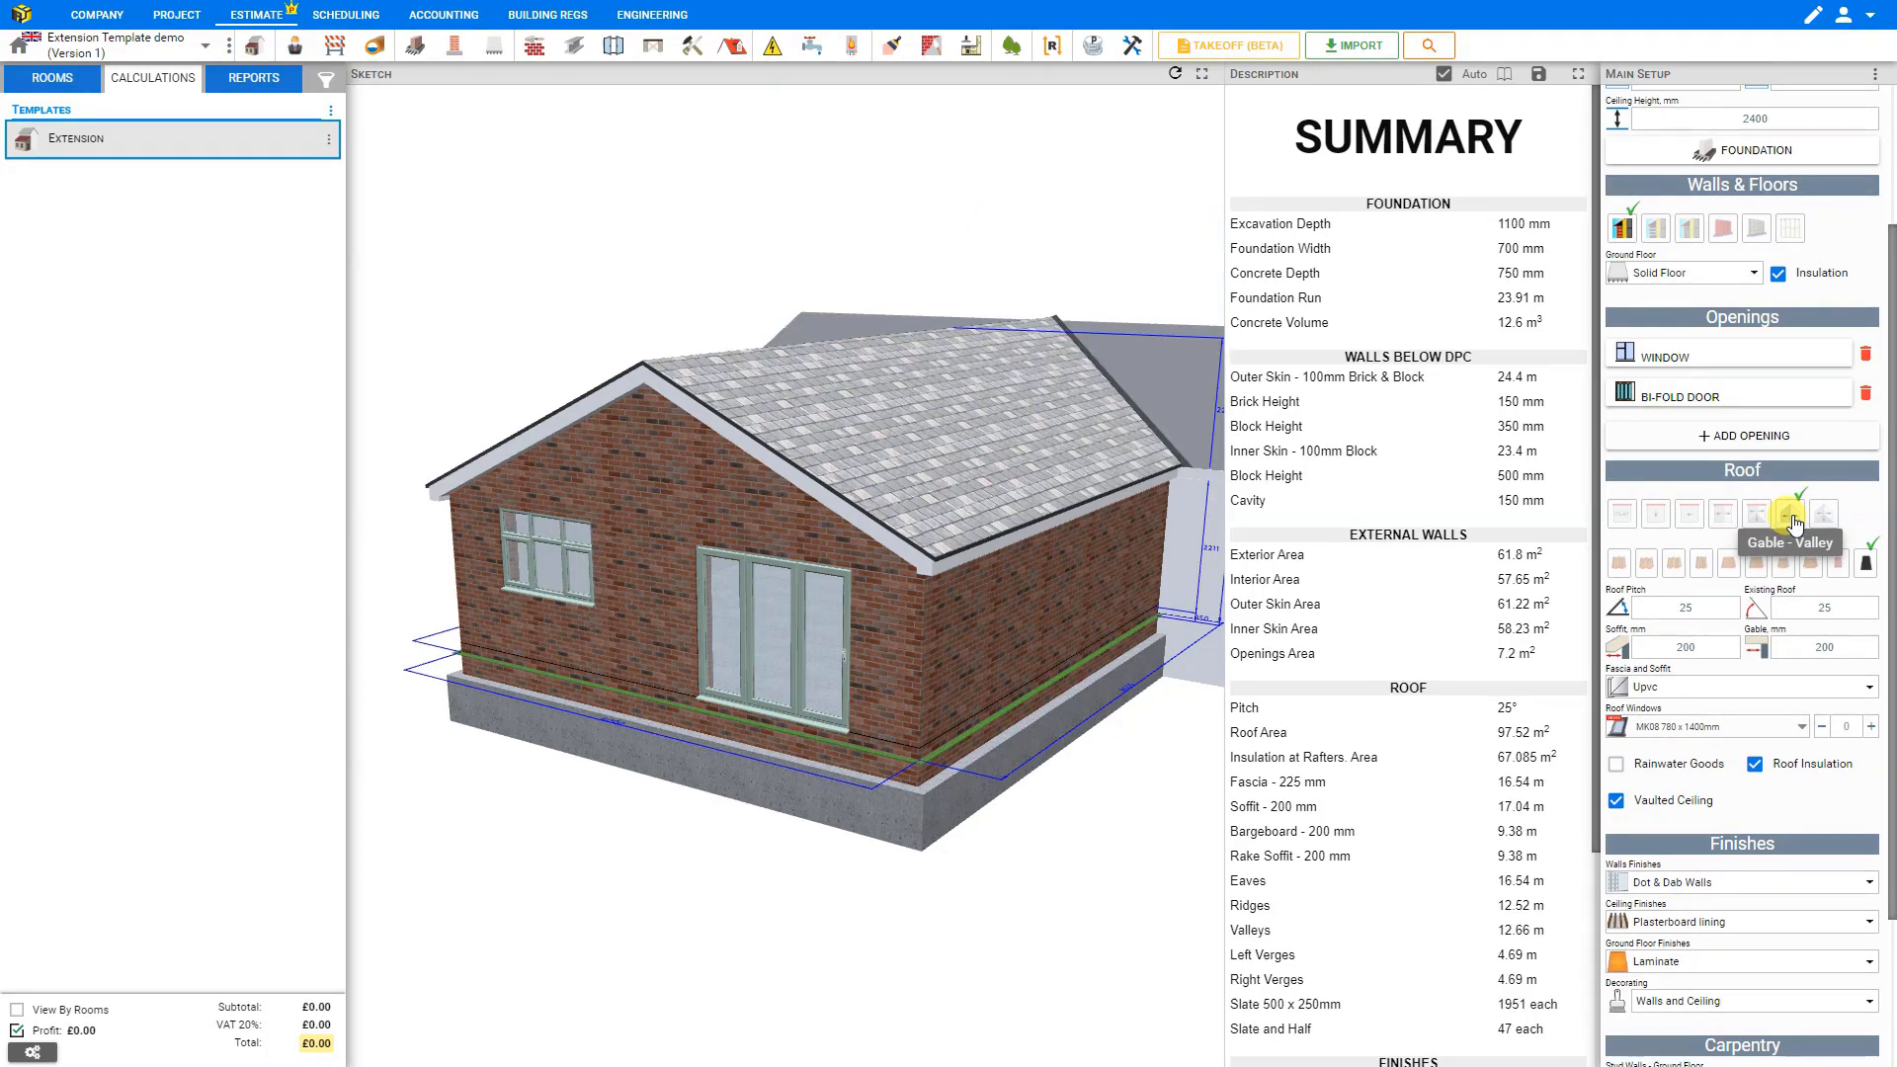
pyautogui.click(1826, 606)
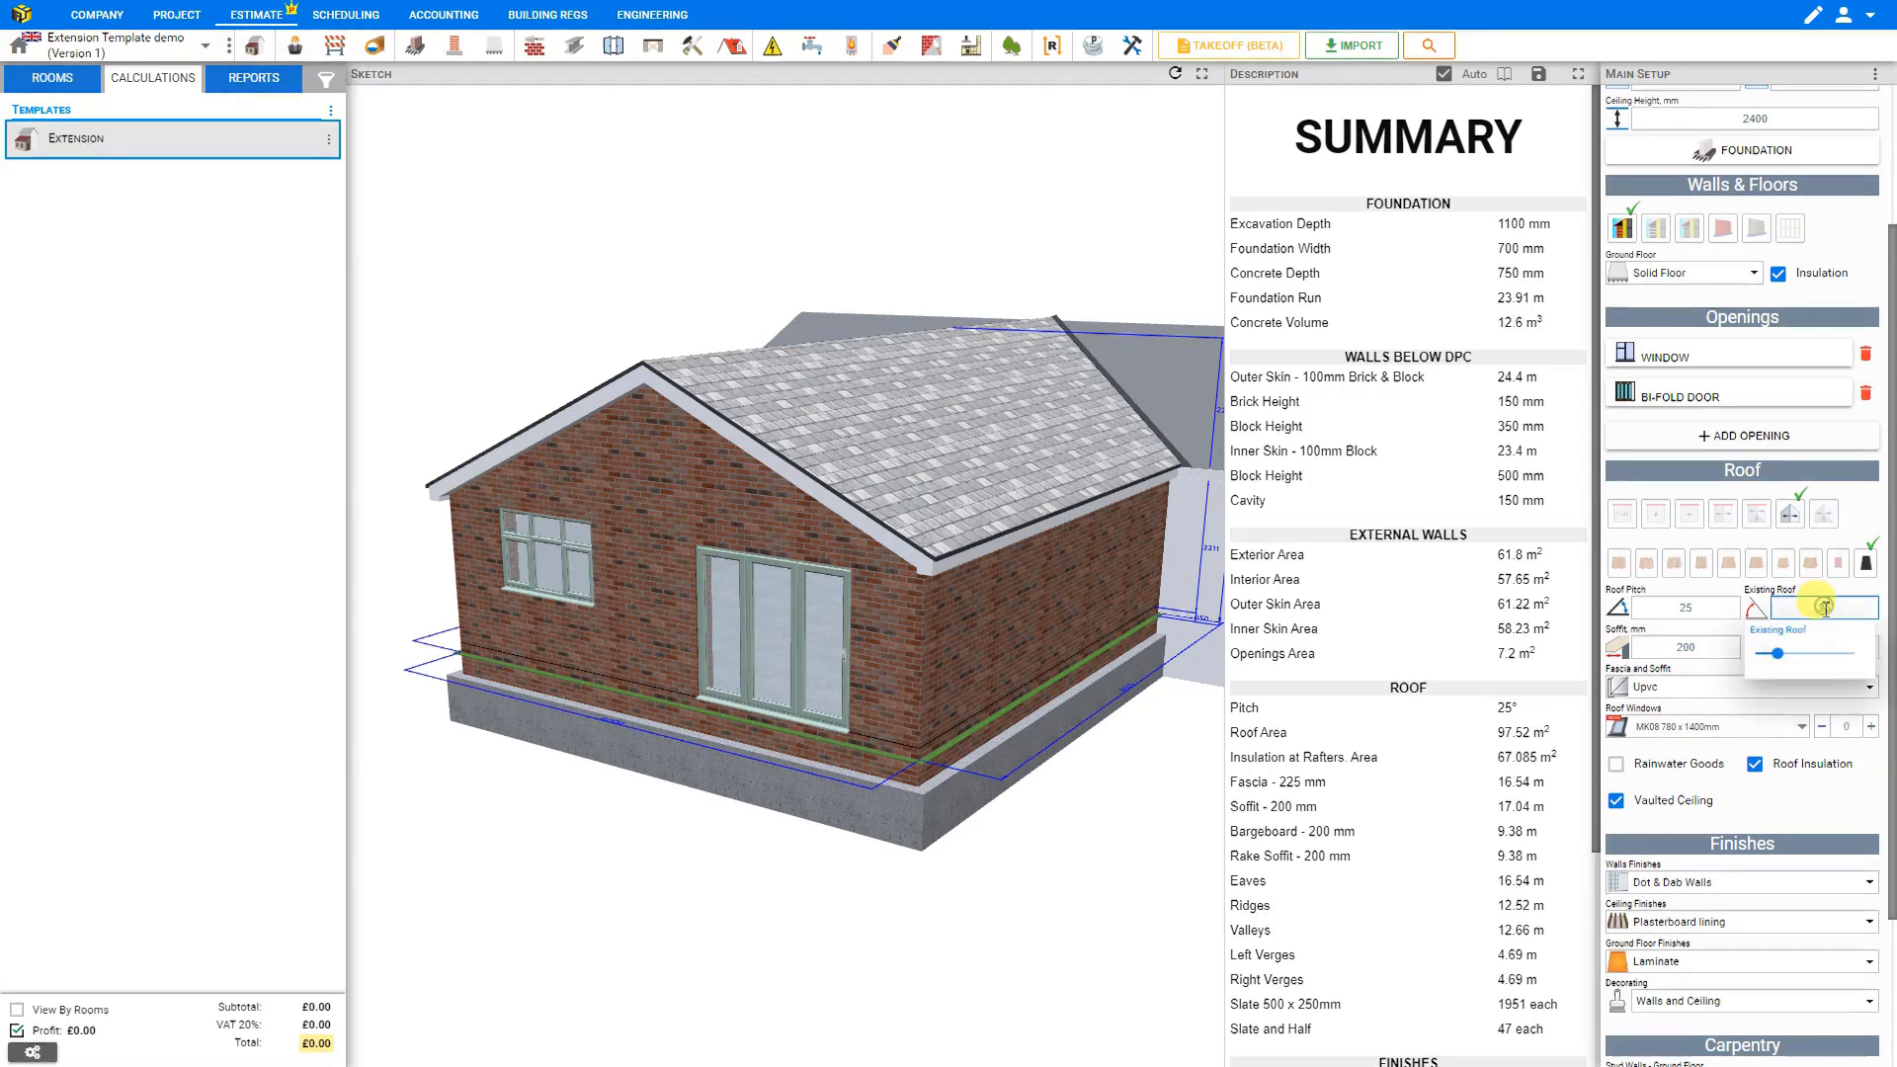
pyautogui.click(1783, 655)
pyautogui.moveTo(1788, 660)
pyautogui.mouseDown()
pyautogui.moveTo(1819, 660)
pyautogui.moveTo(1798, 656)
pyautogui.mouseUp()
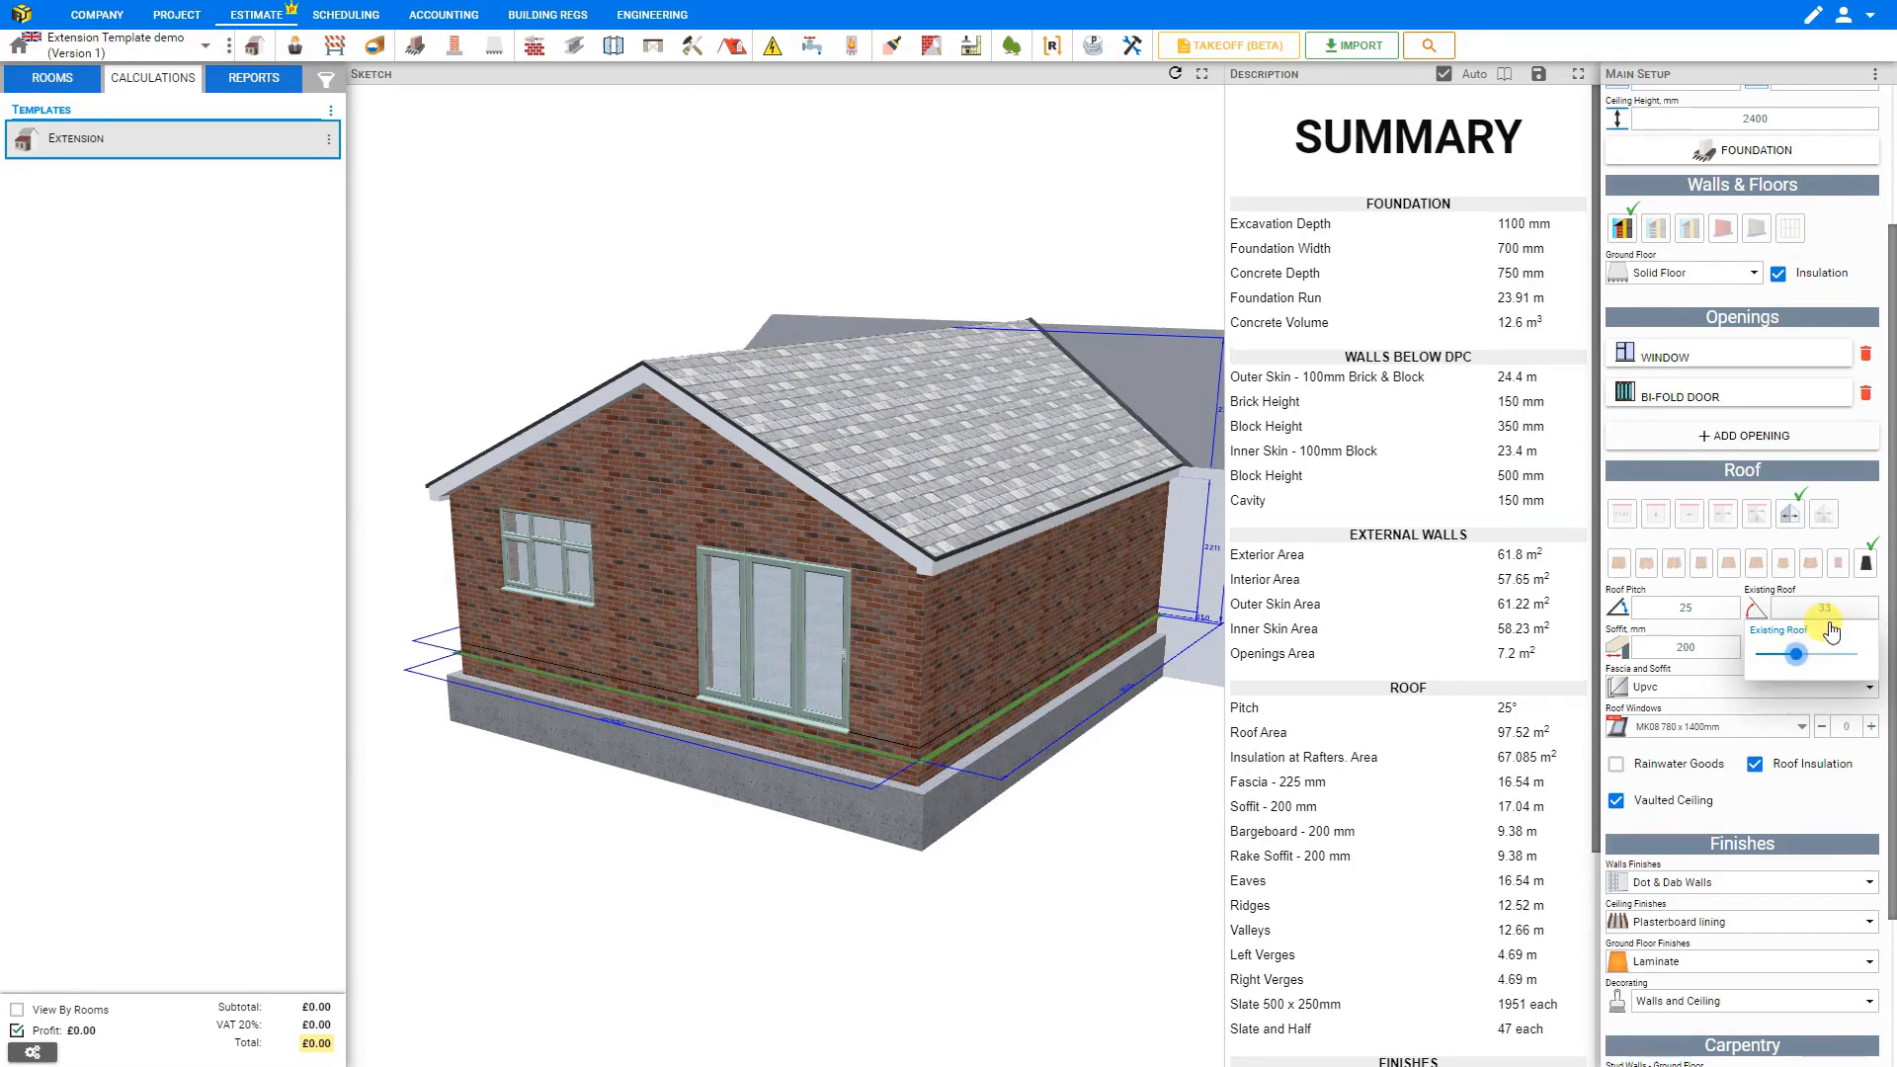
pyautogui.click(1823, 604)
pyautogui.write('25')
# Try the minimum soffit width and adjust the gable overhang, leaving both at 200 mm
pyautogui.click(1697, 646)
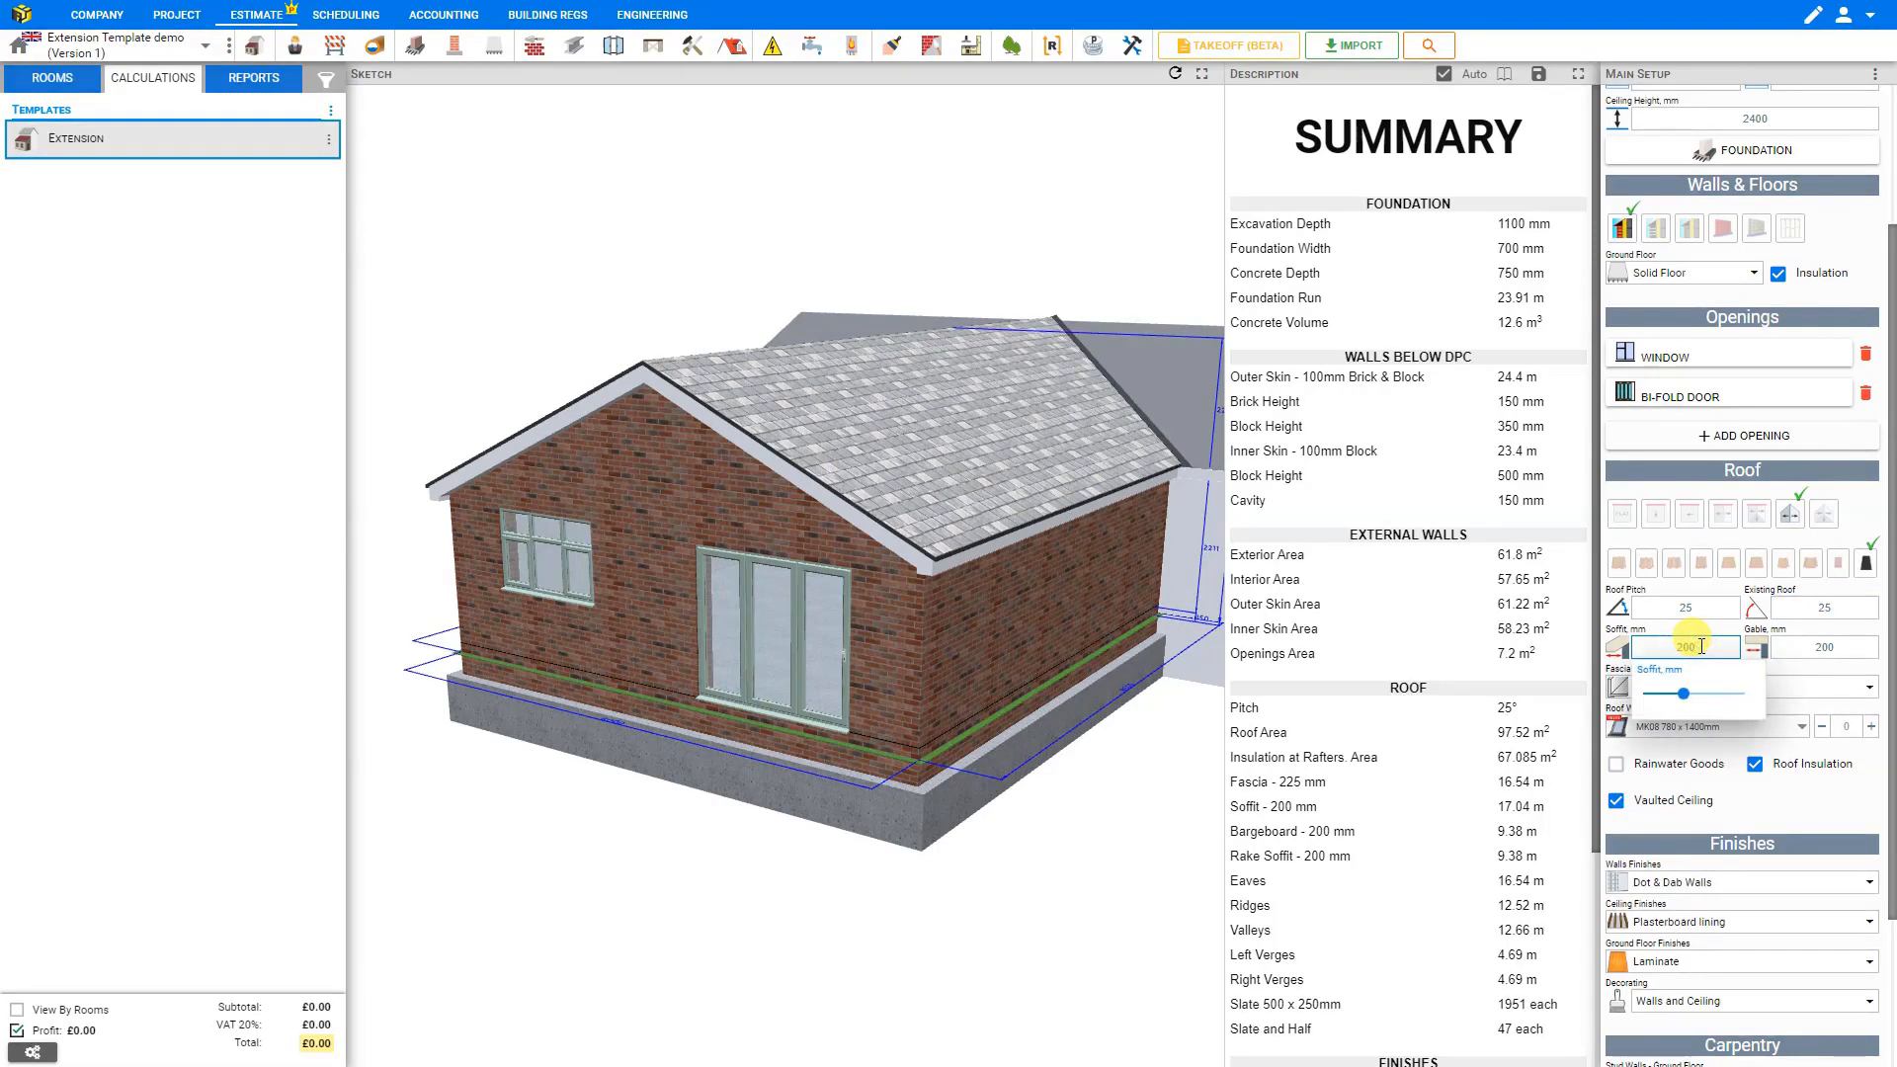
pyautogui.moveTo(1683, 699); pyautogui.dragTo(1645, 703)
pyautogui.click(1686, 650)
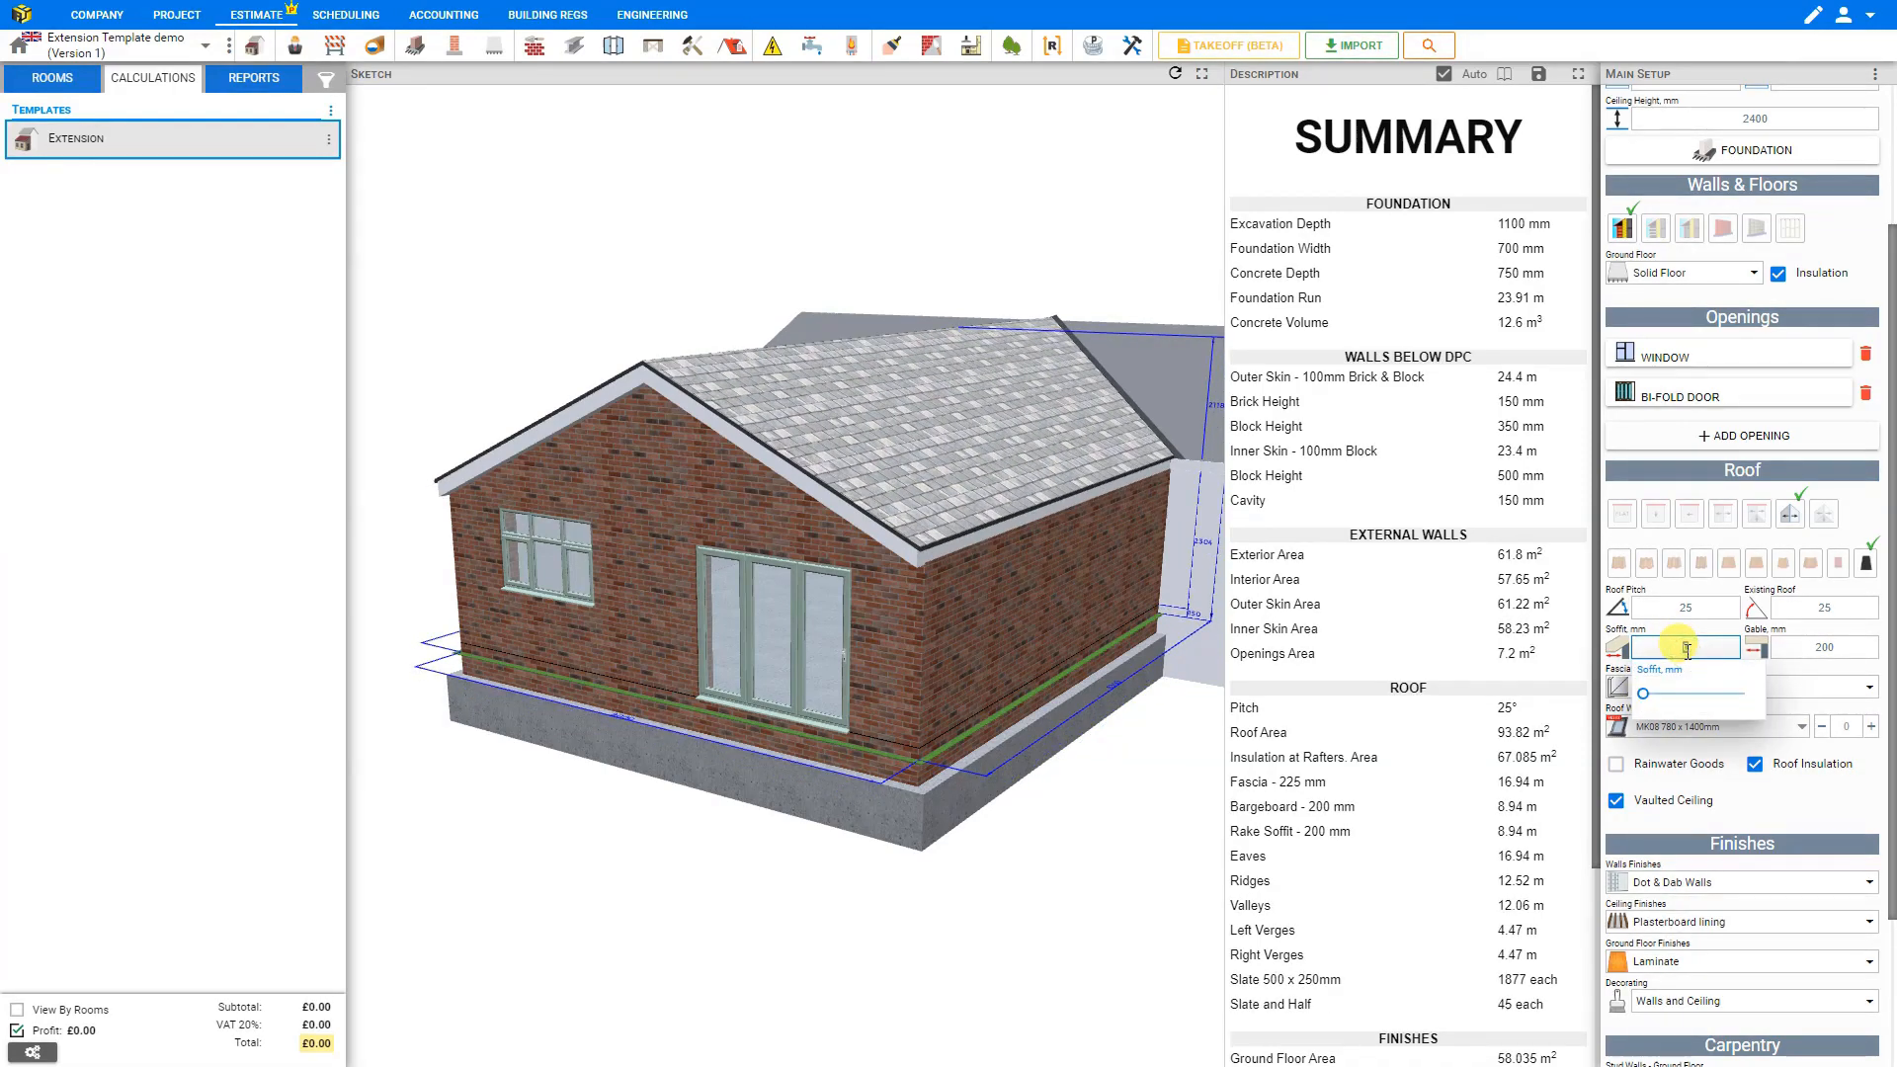
pyautogui.click(1835, 649)
pyautogui.moveTo(1806, 699)
pyautogui.mouseDown()
pyautogui.moveTo(1853, 701)
pyautogui.moveTo(1807, 695)
pyautogui.mouseUp()
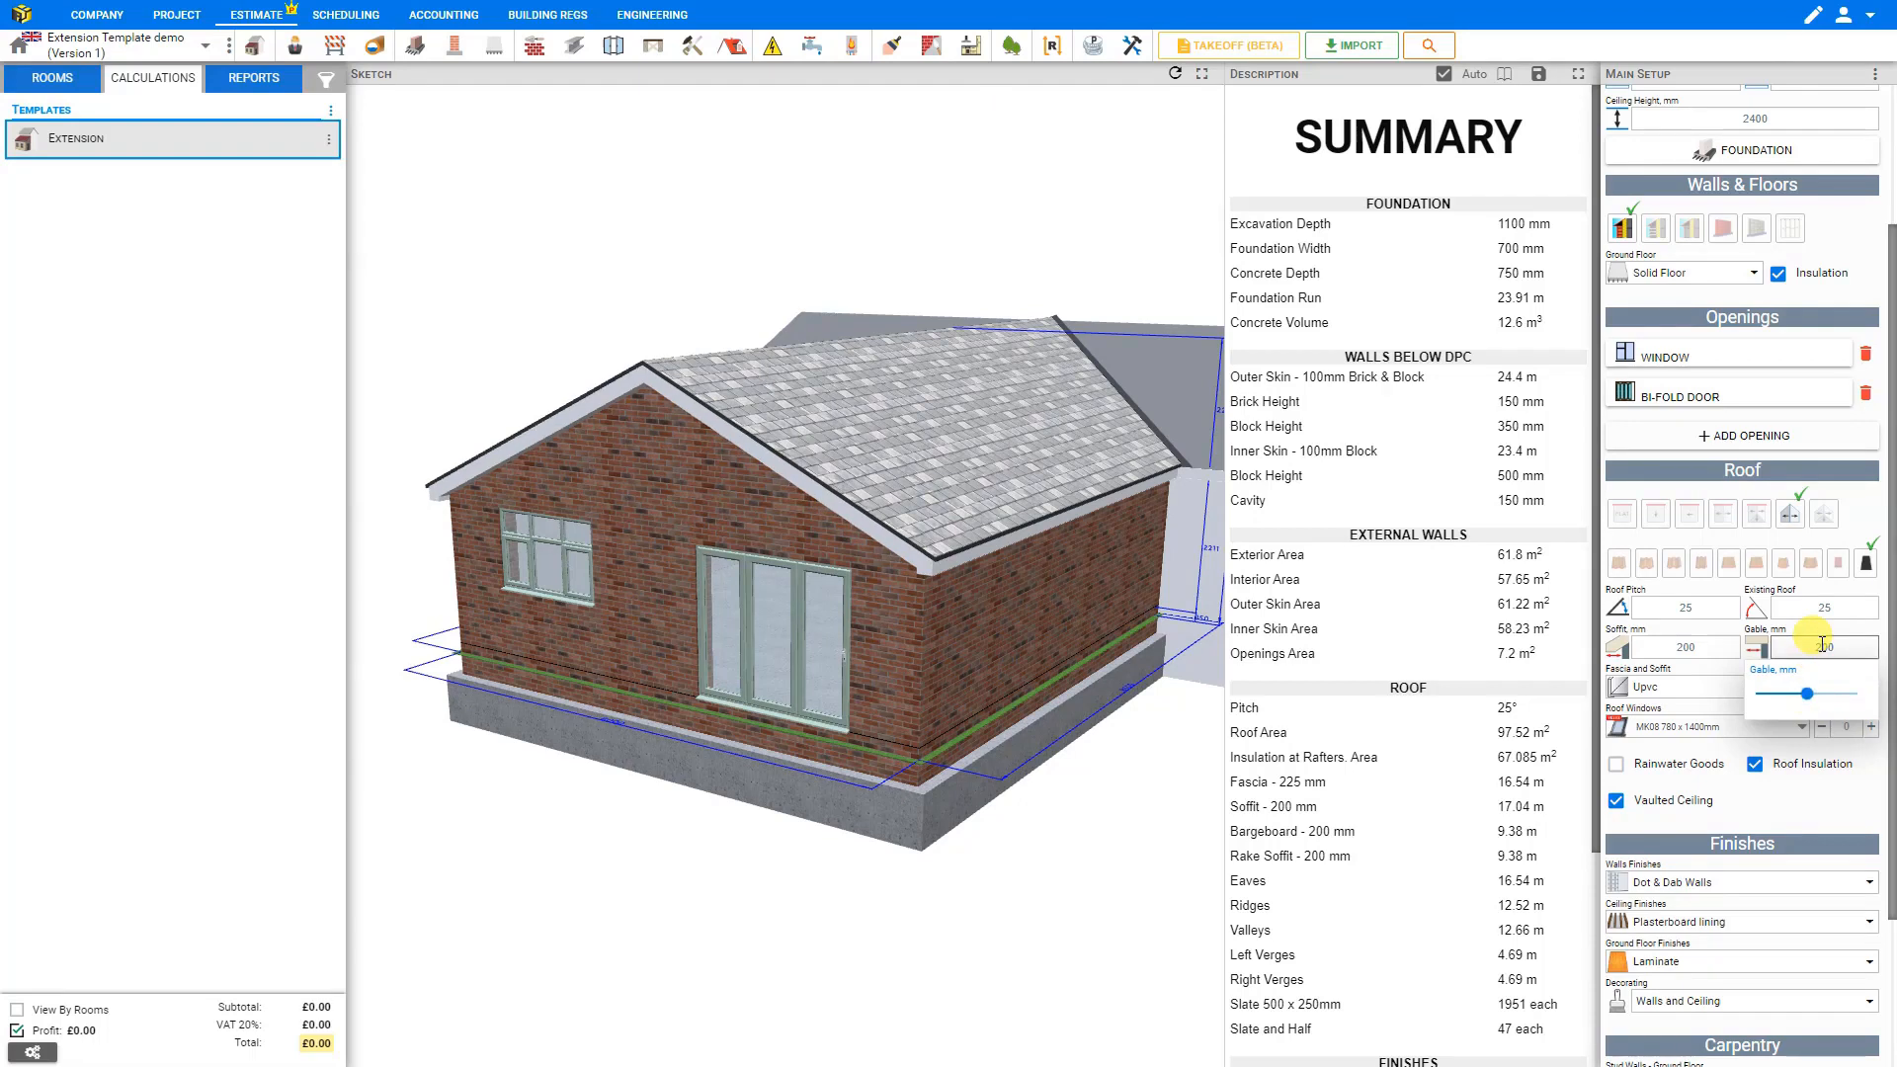
pyautogui.click(1822, 644)
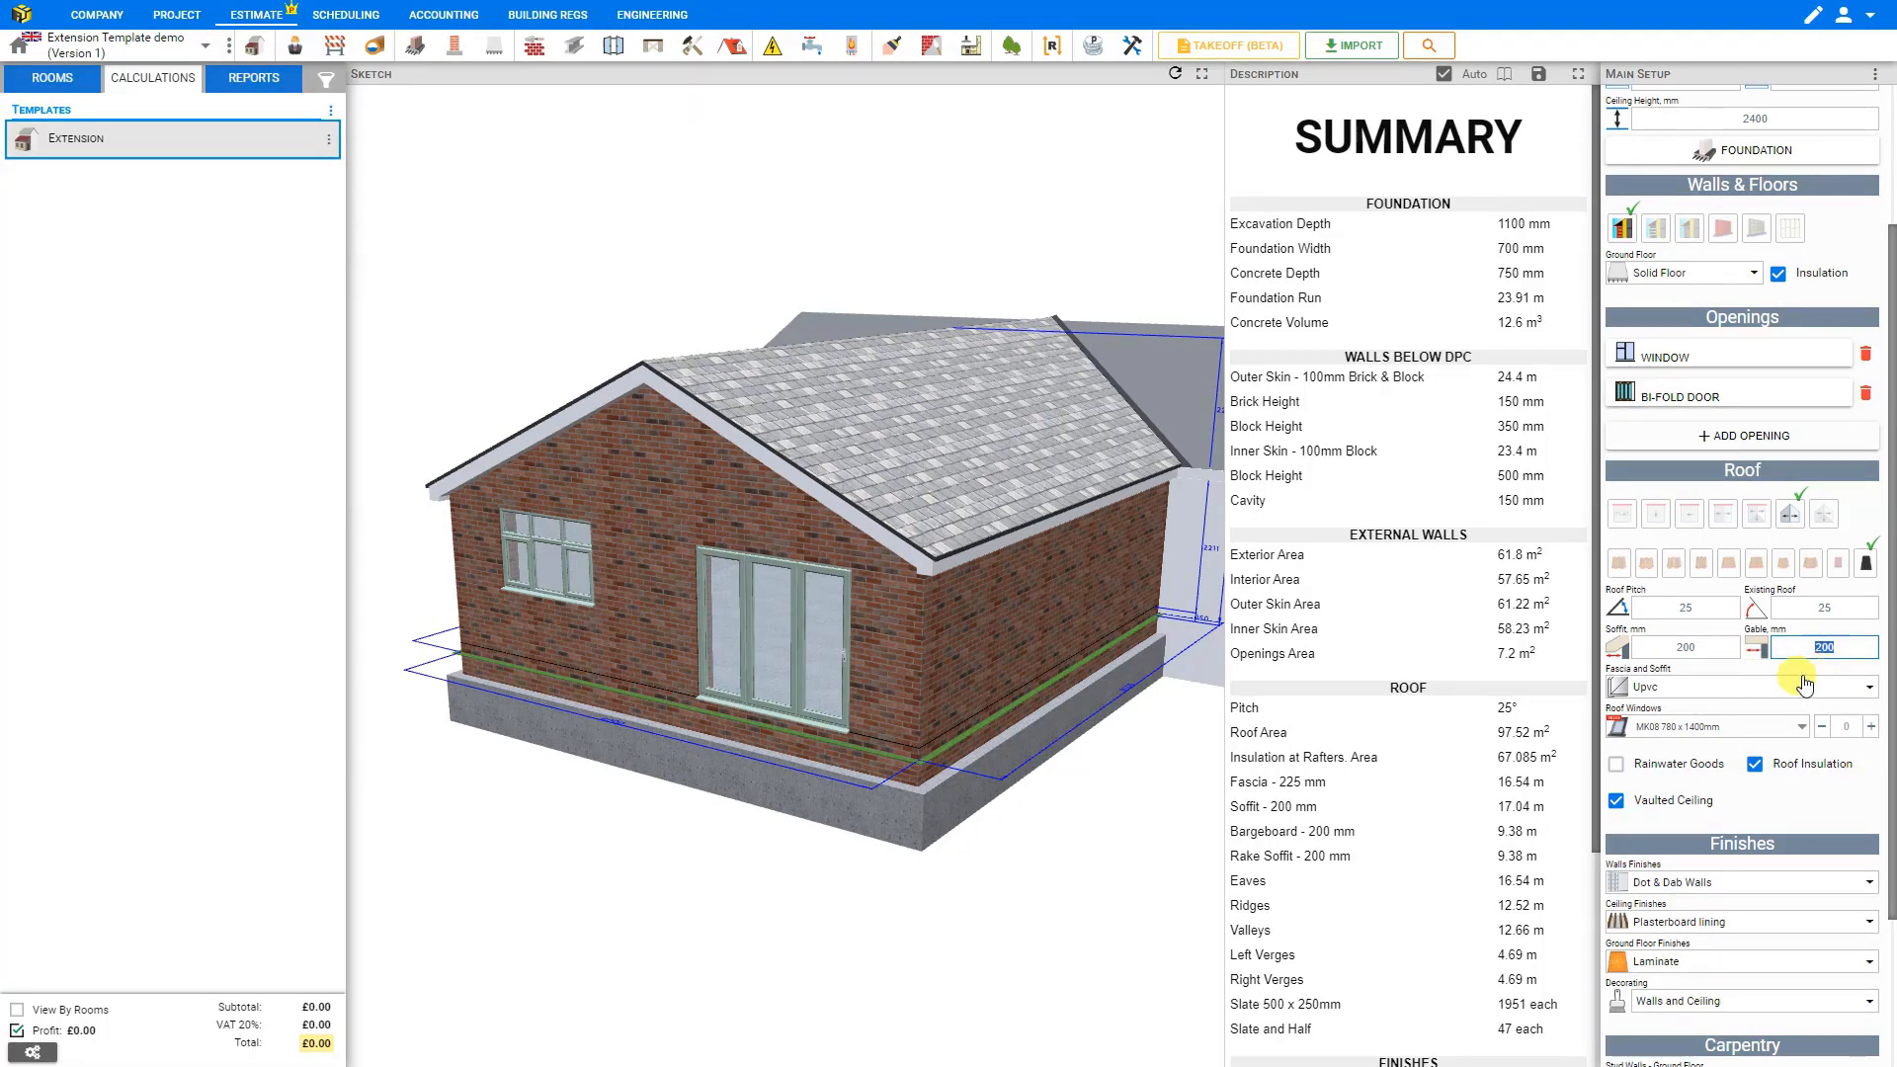
# Try Timber and None for the fascia and soffit, and return the material to Upvc
pyautogui.click(1750, 693)
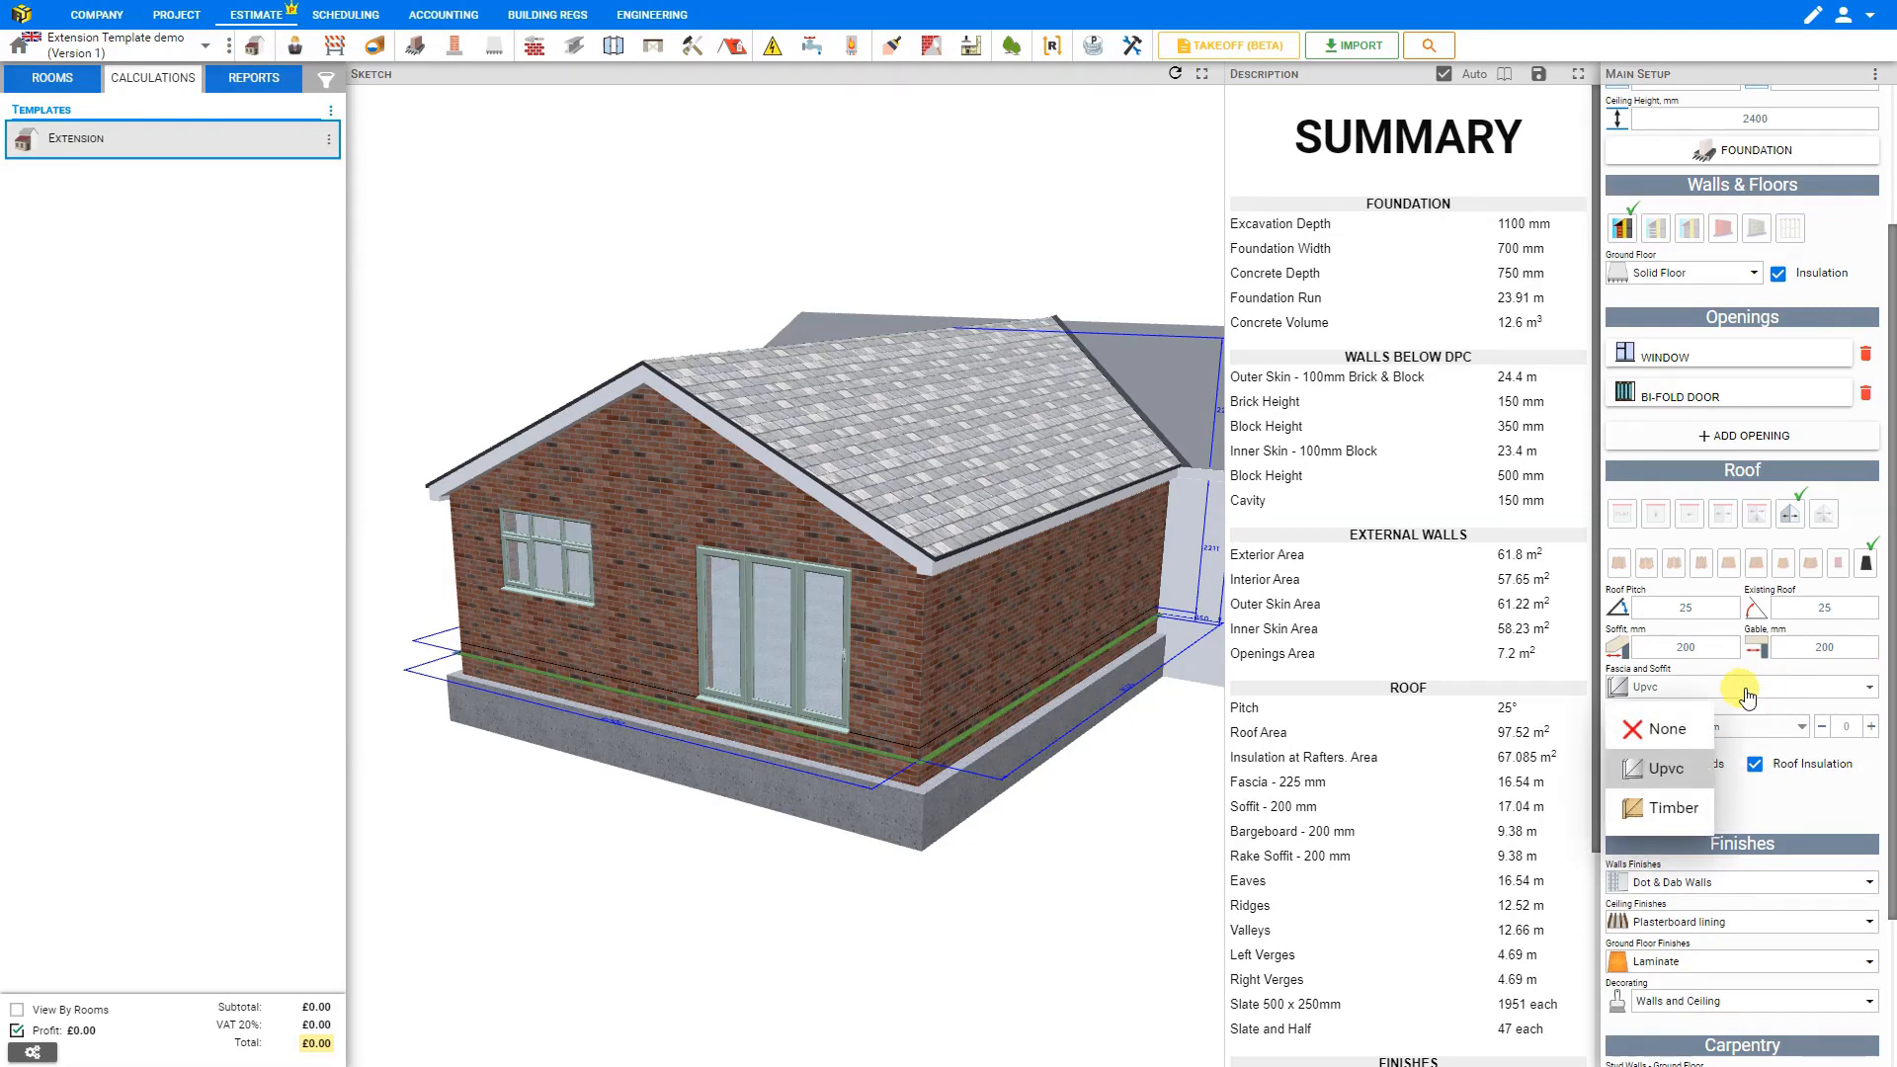
pyautogui.click(1670, 807)
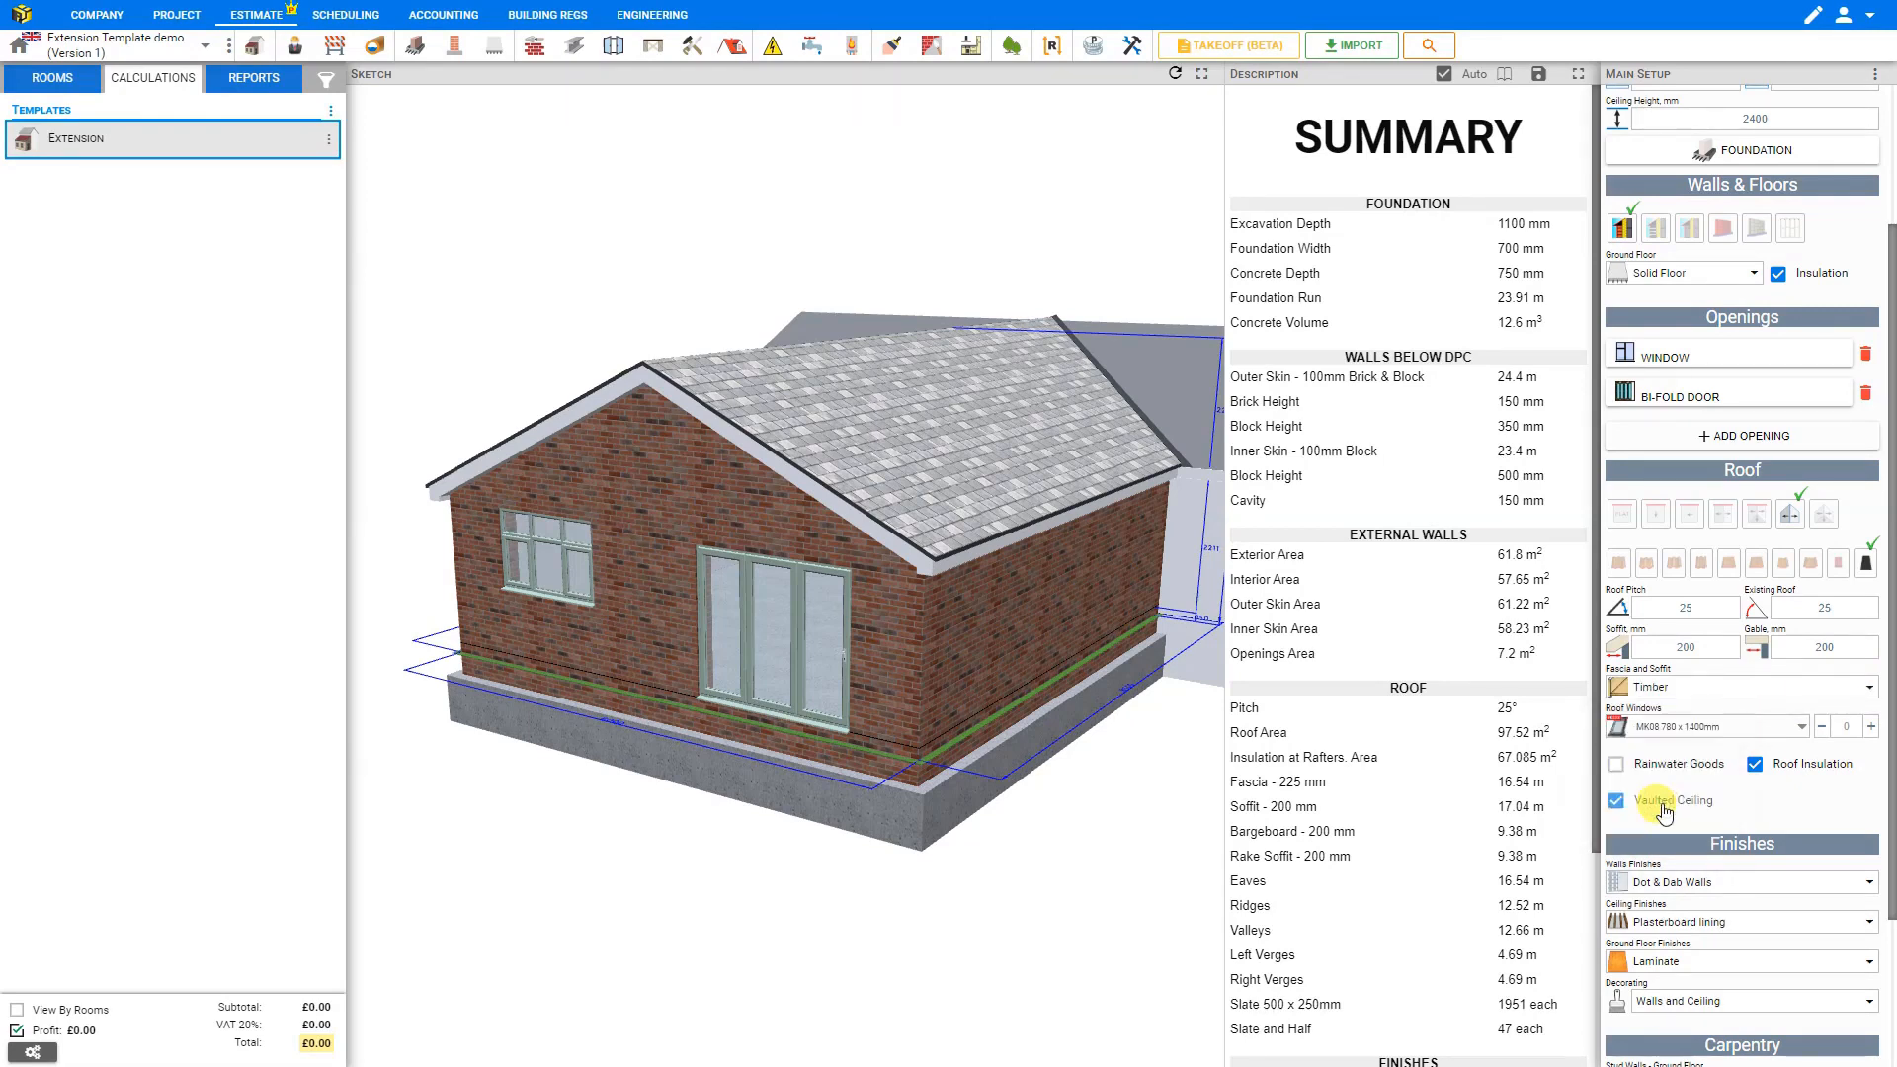
pyautogui.click(1671, 687)
pyautogui.click(1667, 731)
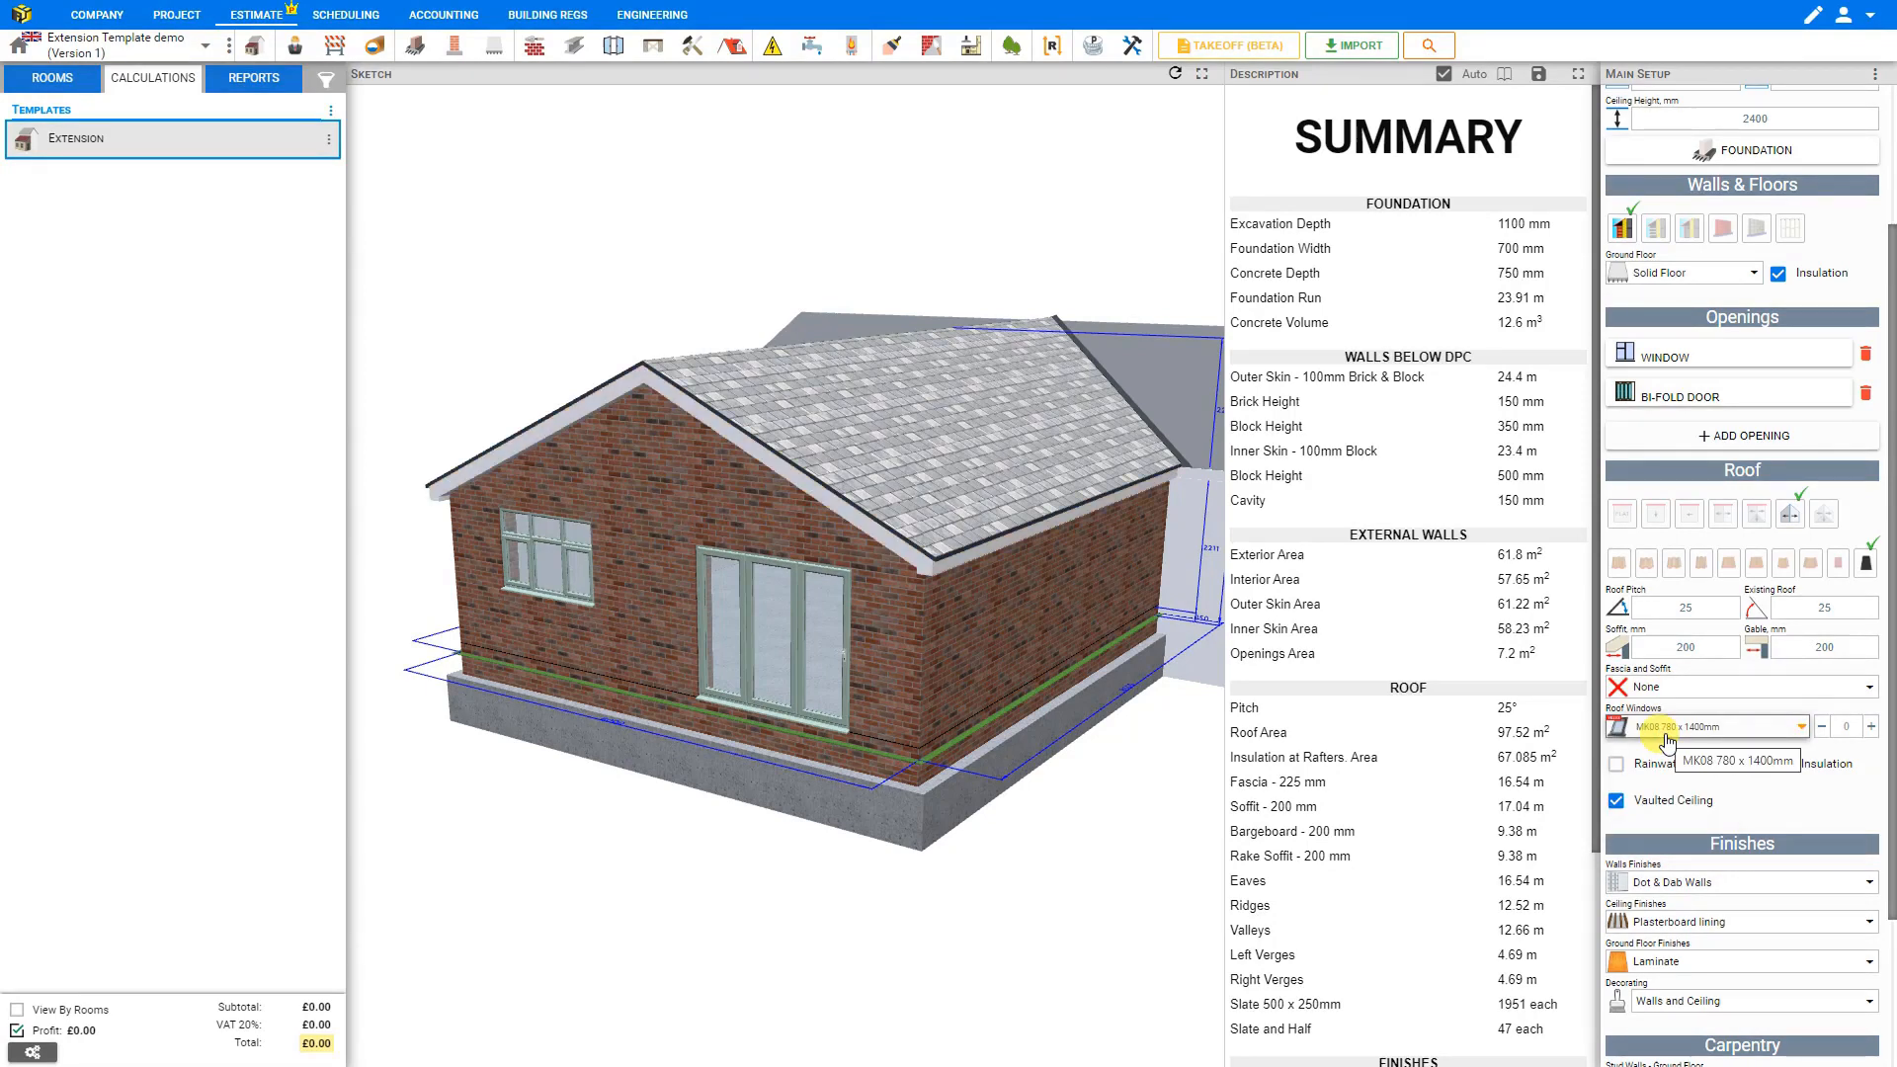
pyautogui.click(1664, 685)
pyautogui.click(1663, 769)
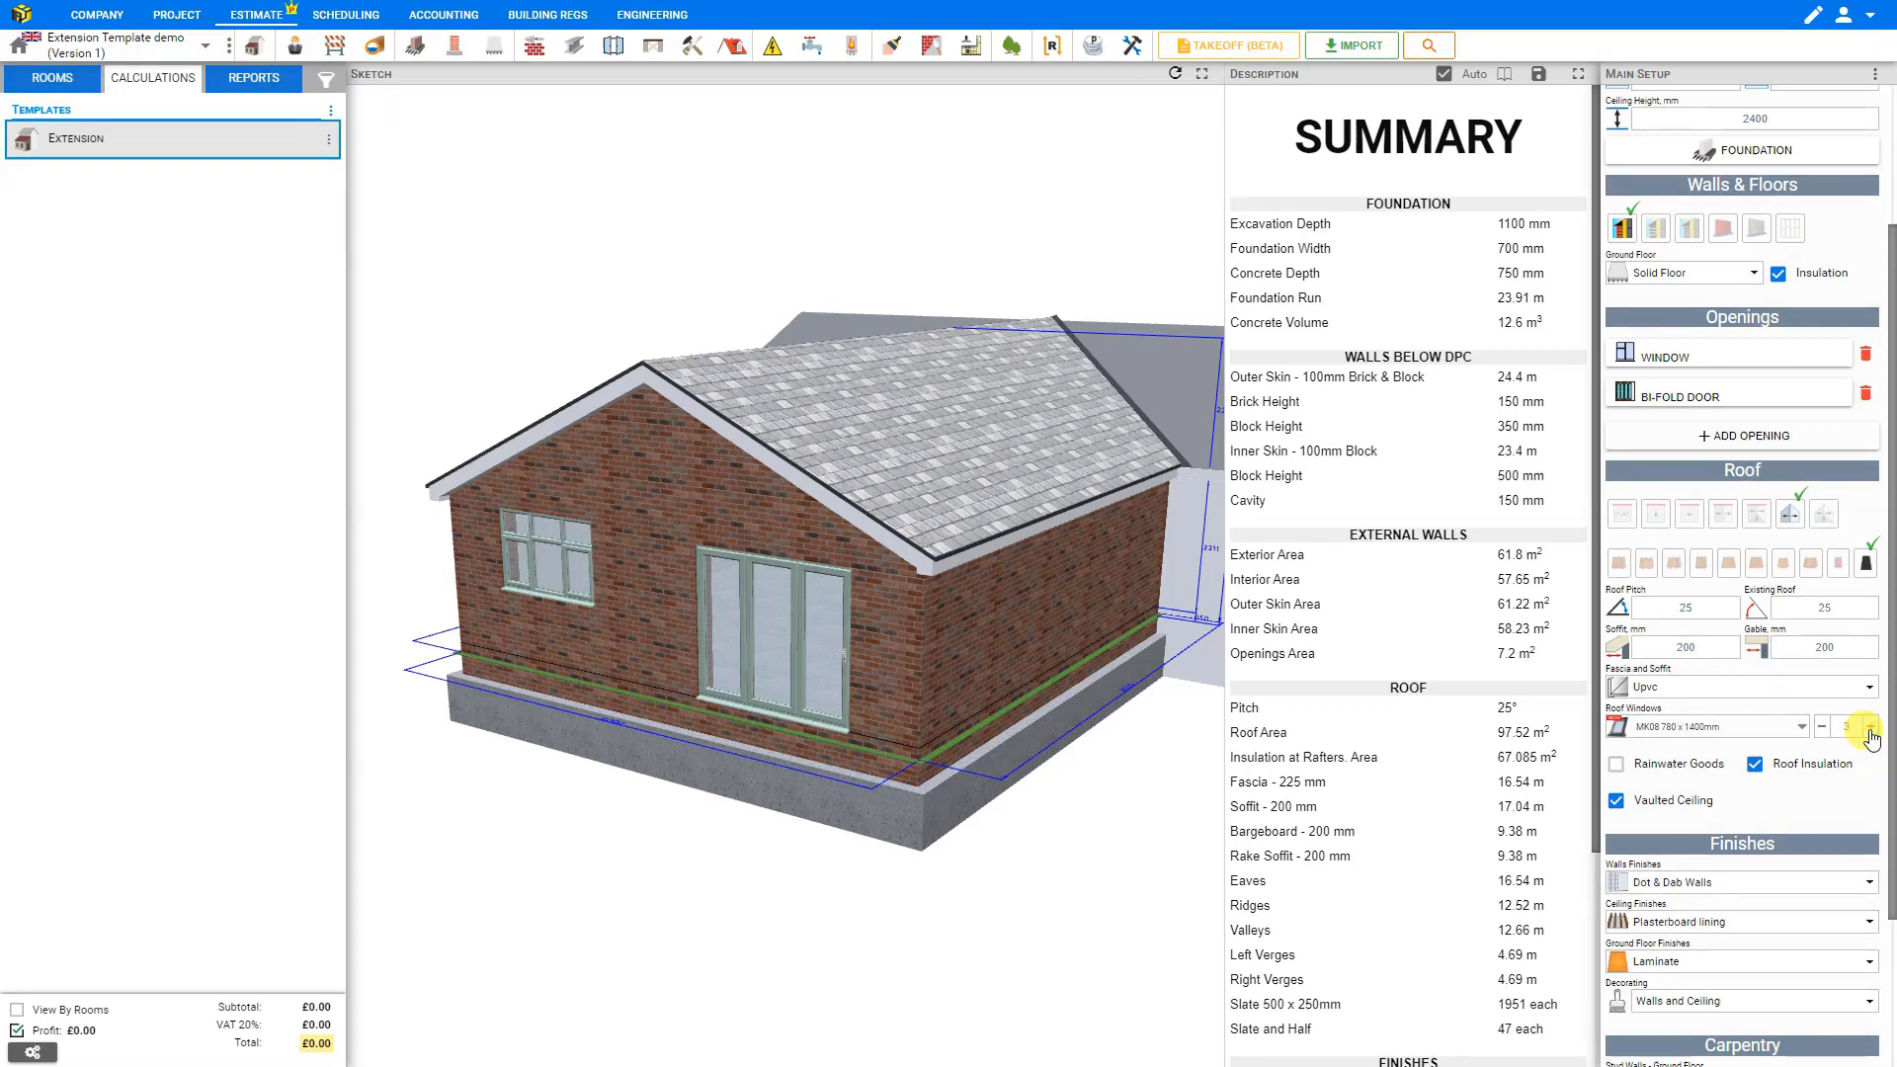
# Choose MK12 780 x 1800mm as the roof window type with a quantity of 3
pyautogui.click(1798, 728)
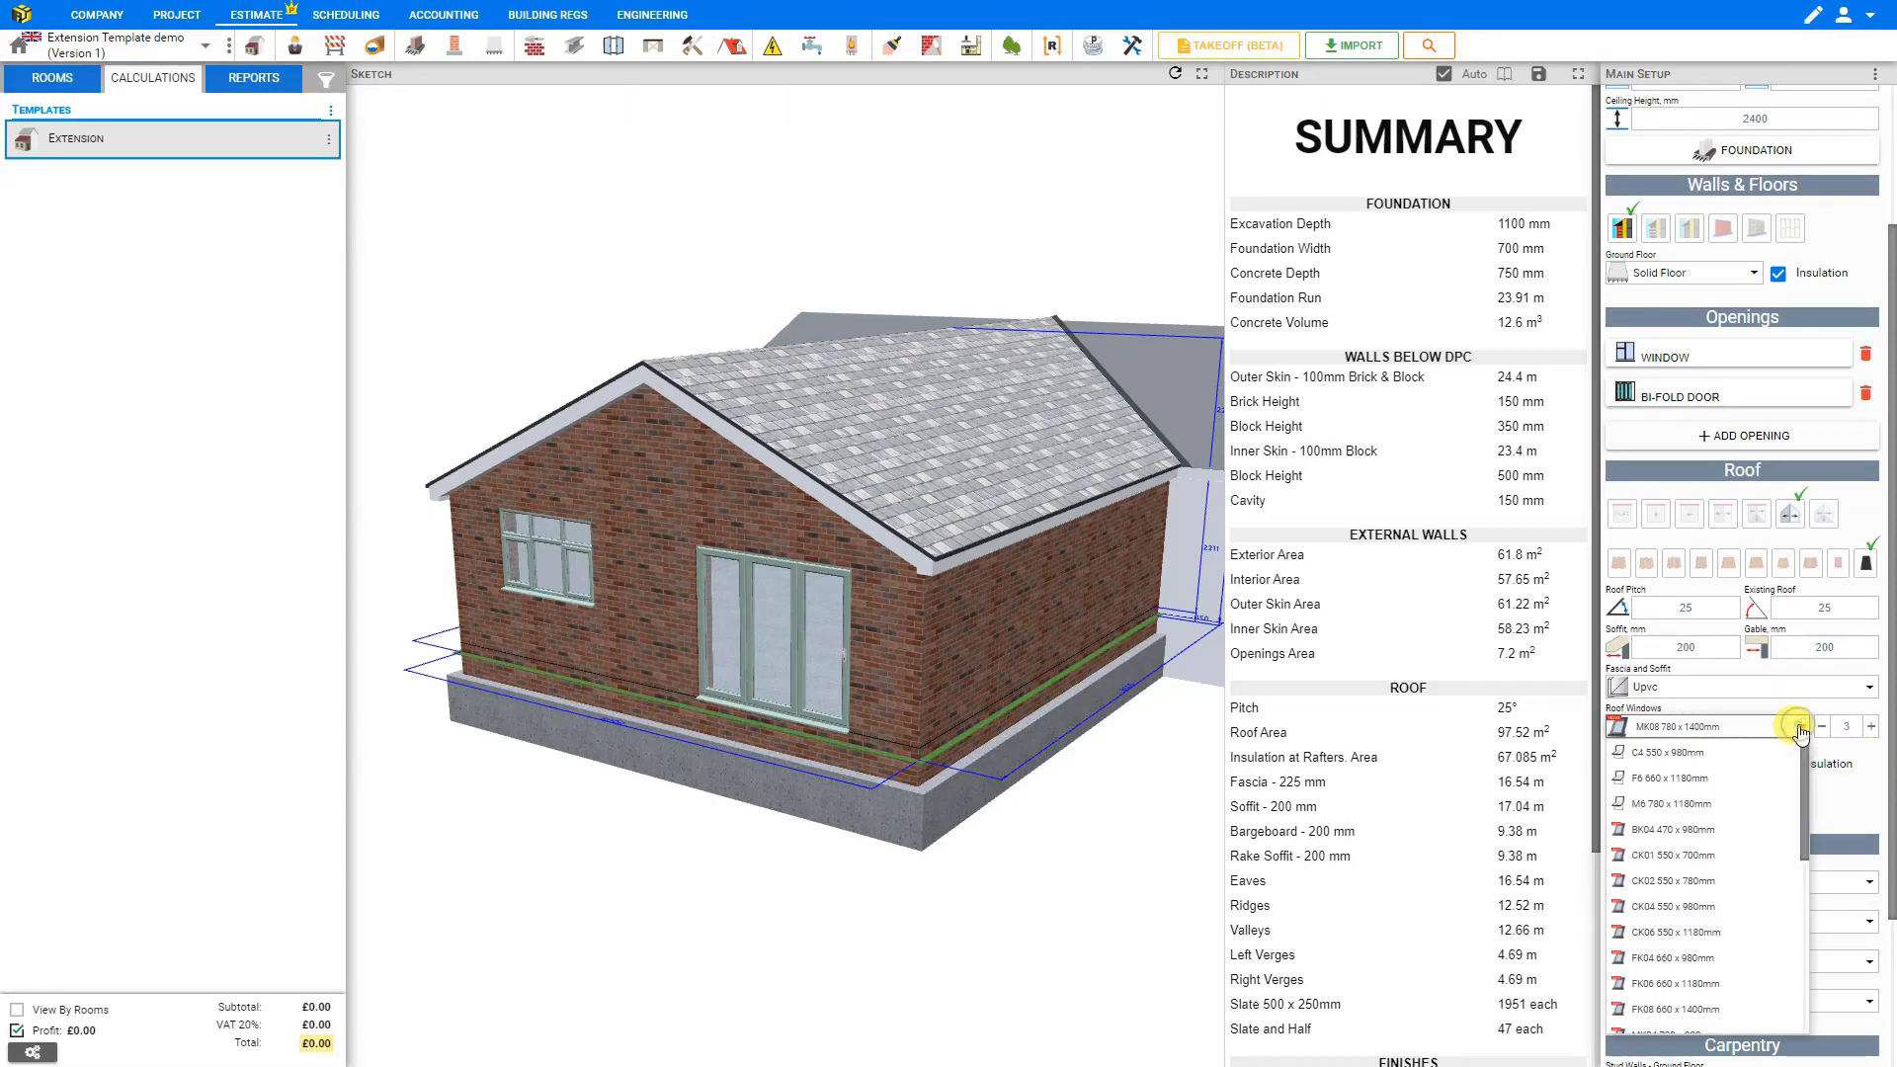
pyautogui.scroll(-8, 1749, 770)
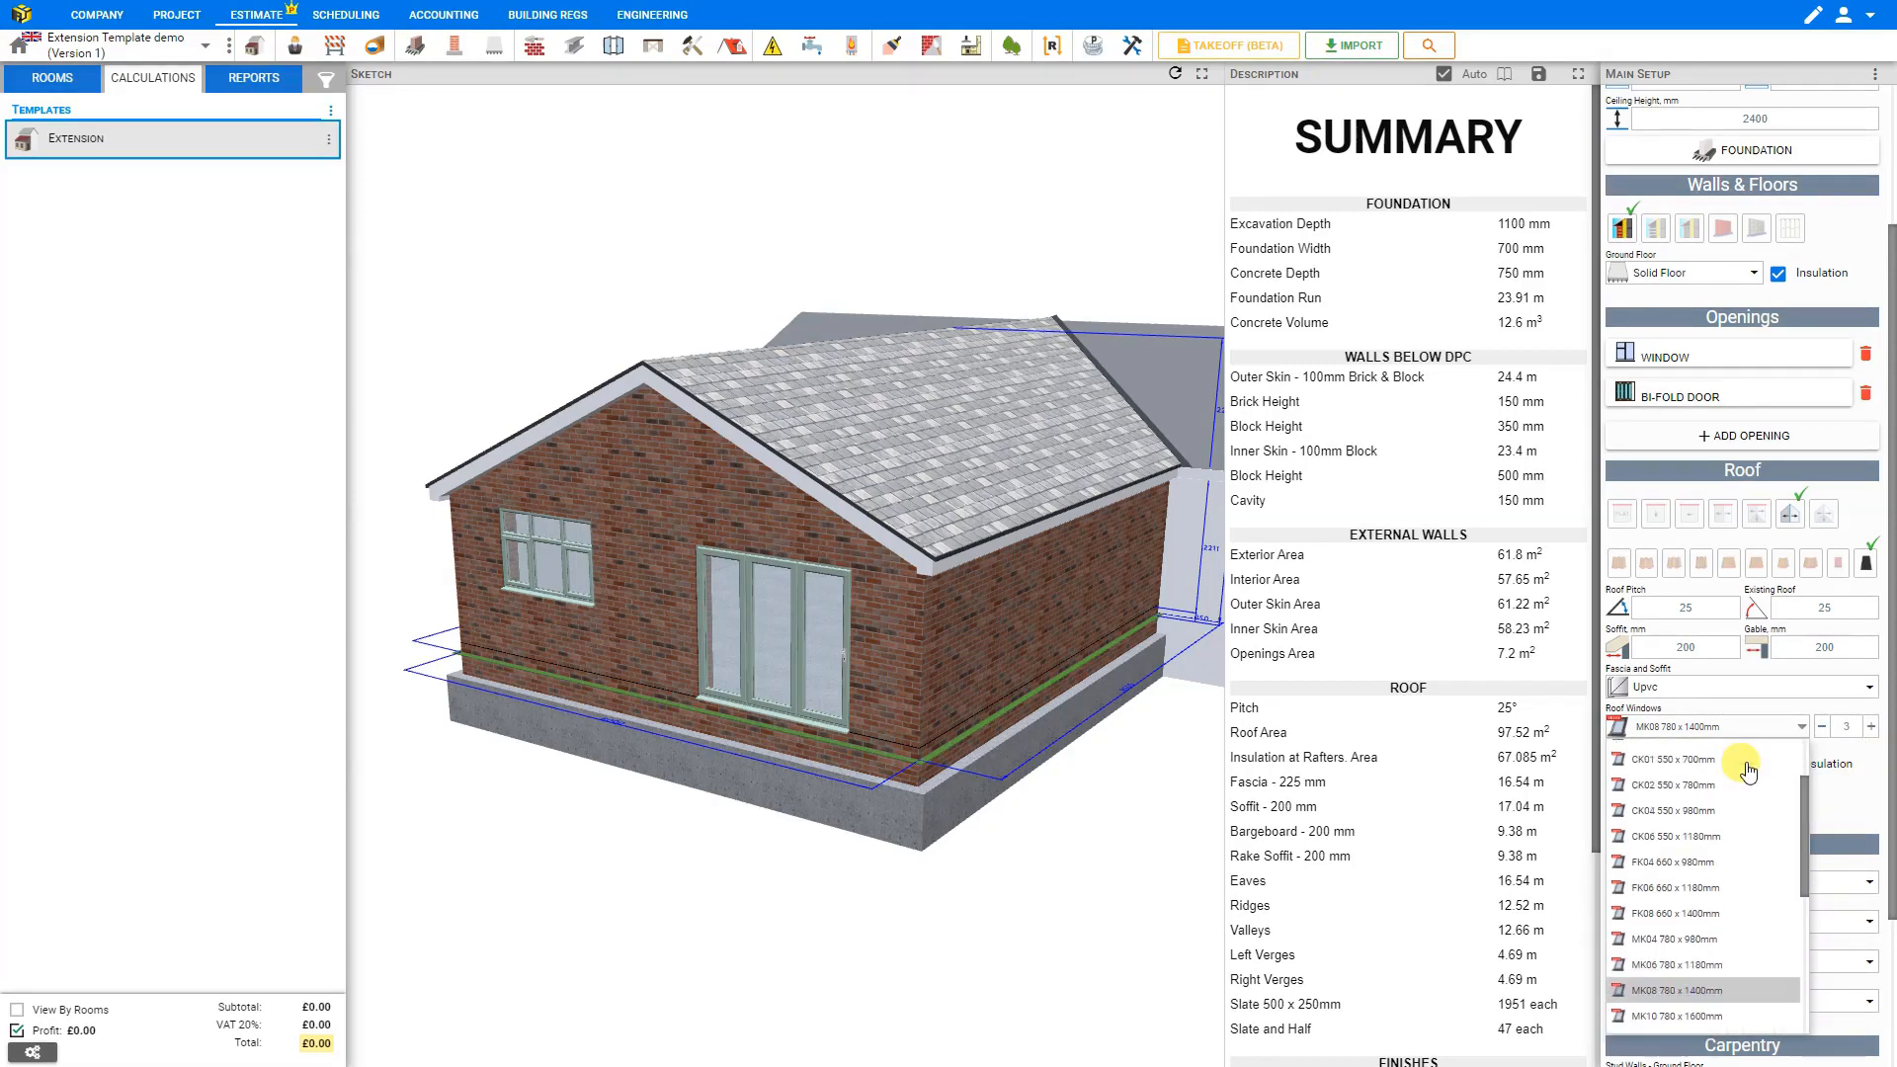
pyautogui.scroll(-1, 1748, 771)
pyautogui.scroll(1, 1749, 772)
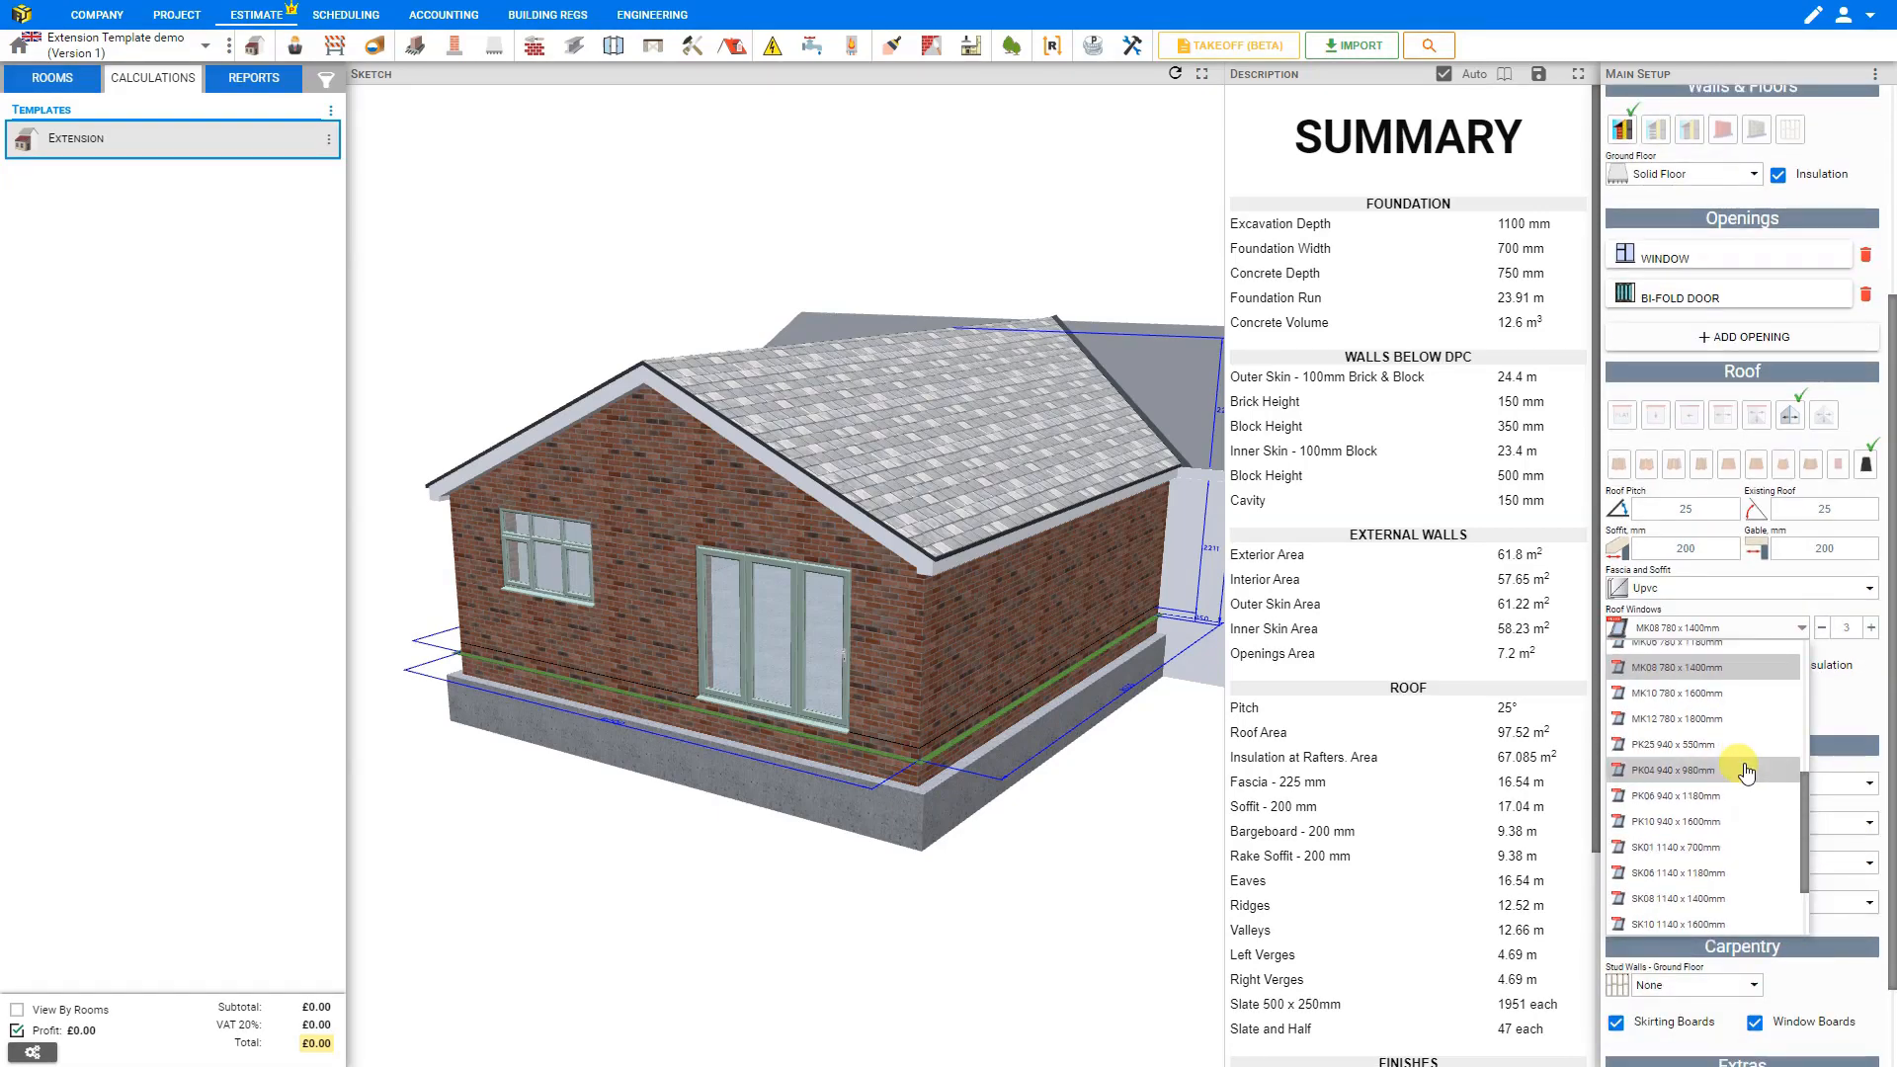
pyautogui.click(1699, 729)
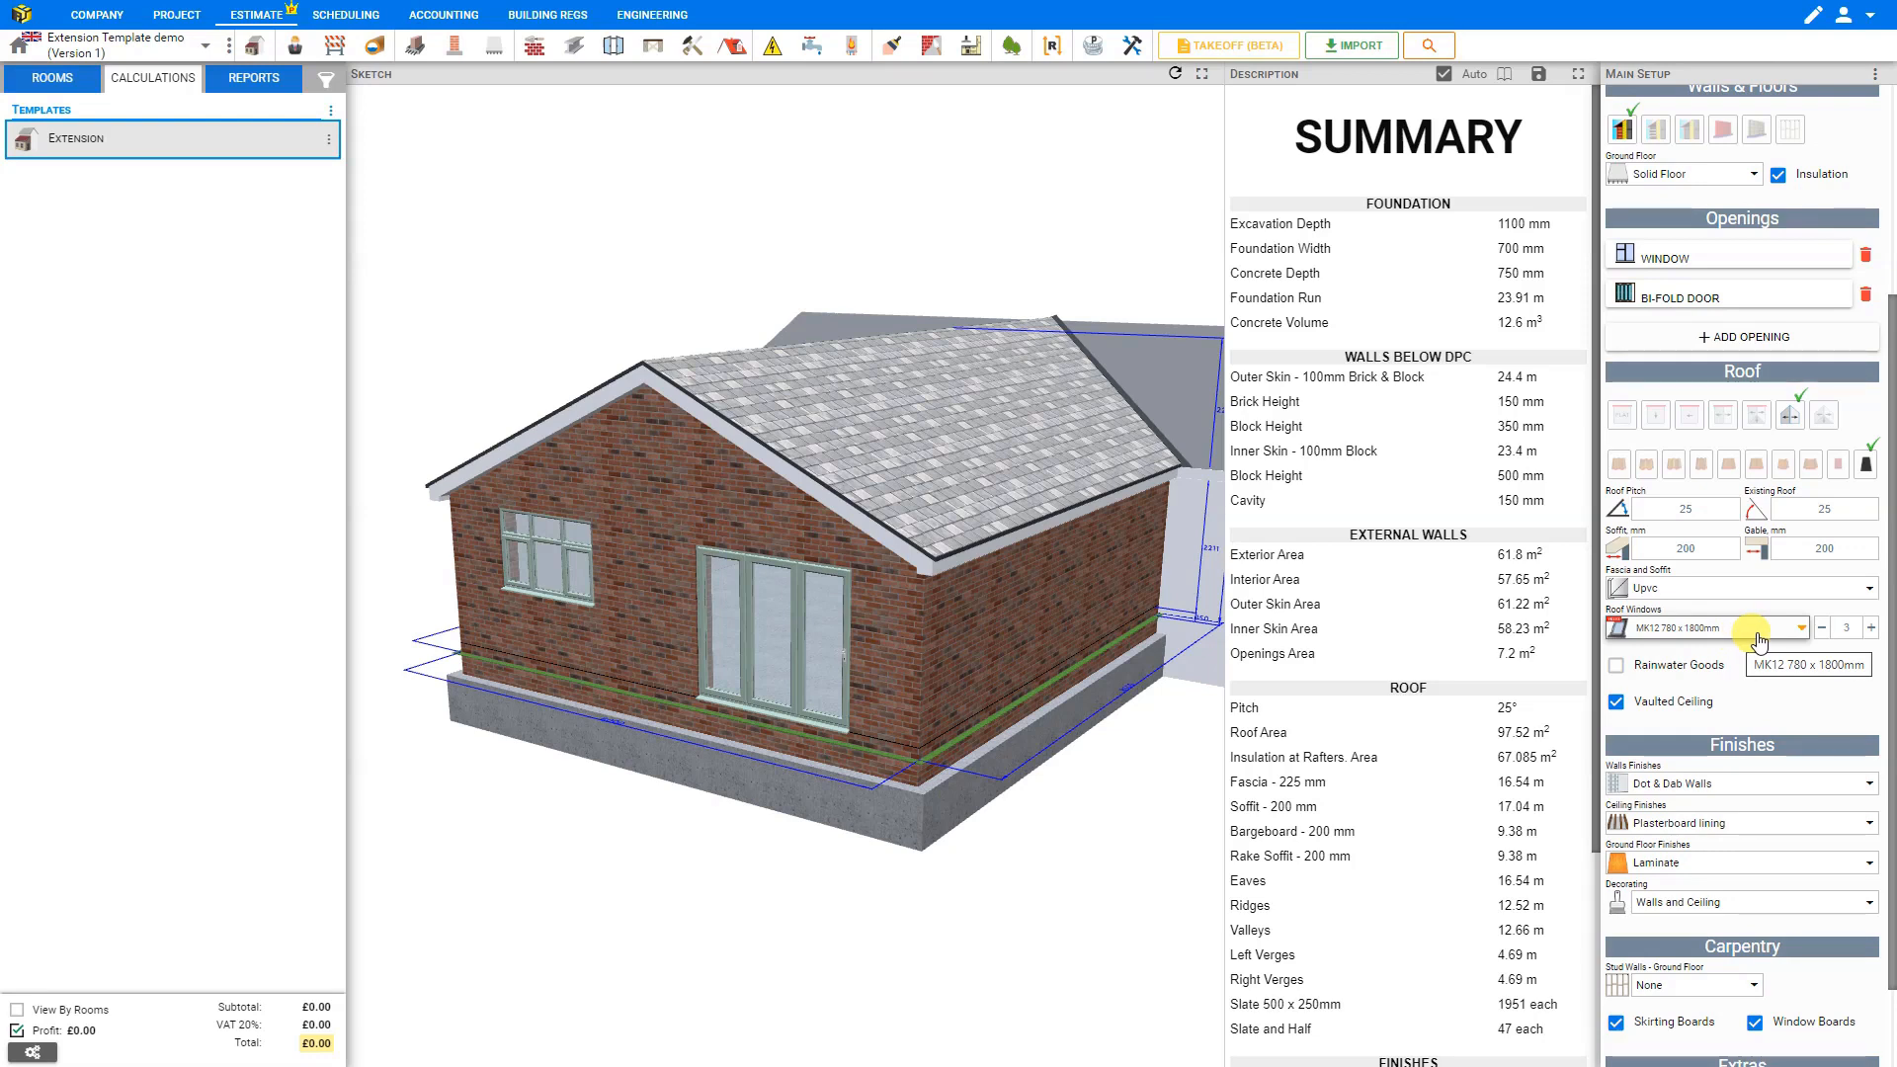
pyautogui.click(1819, 628)
pyautogui.click(1821, 629)
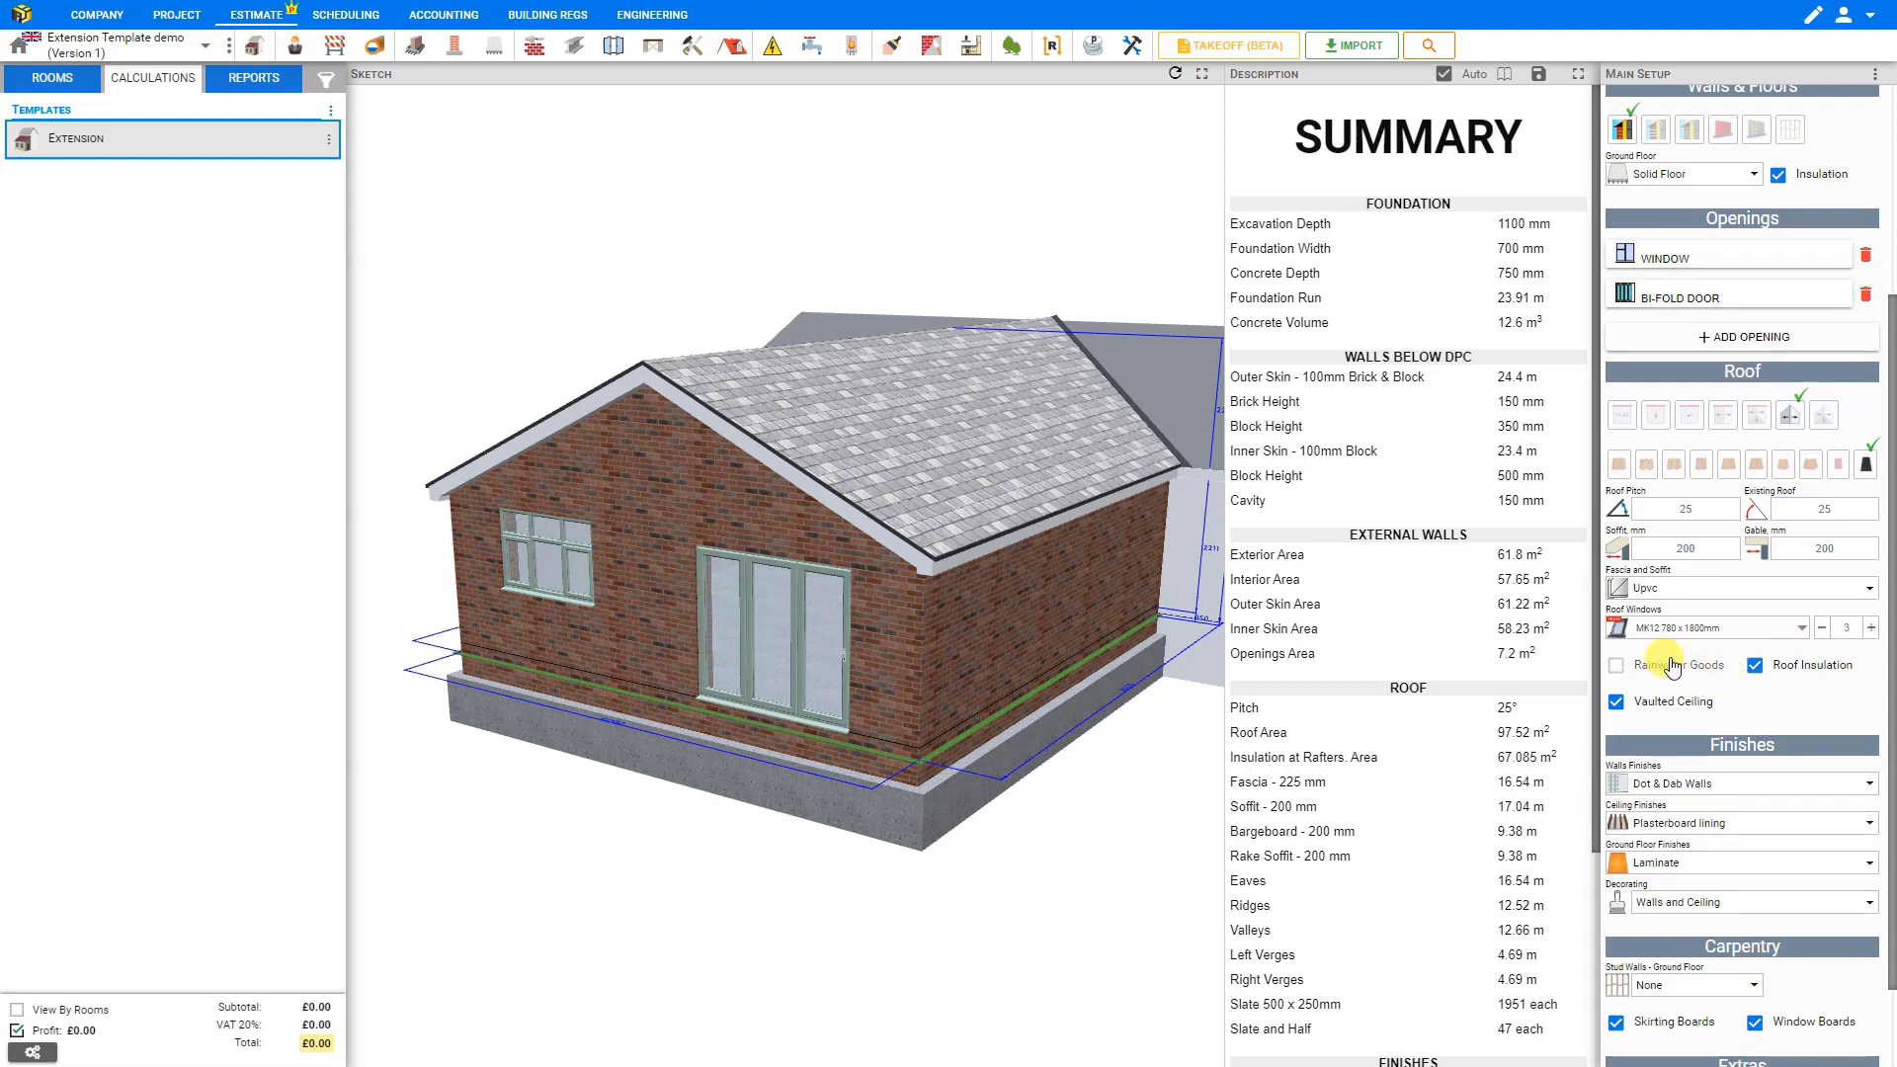
# Include rainwater goods and turn off the vaulted ceiling, keeping roof insulation on after toggling it
pyautogui.click(1617, 667)
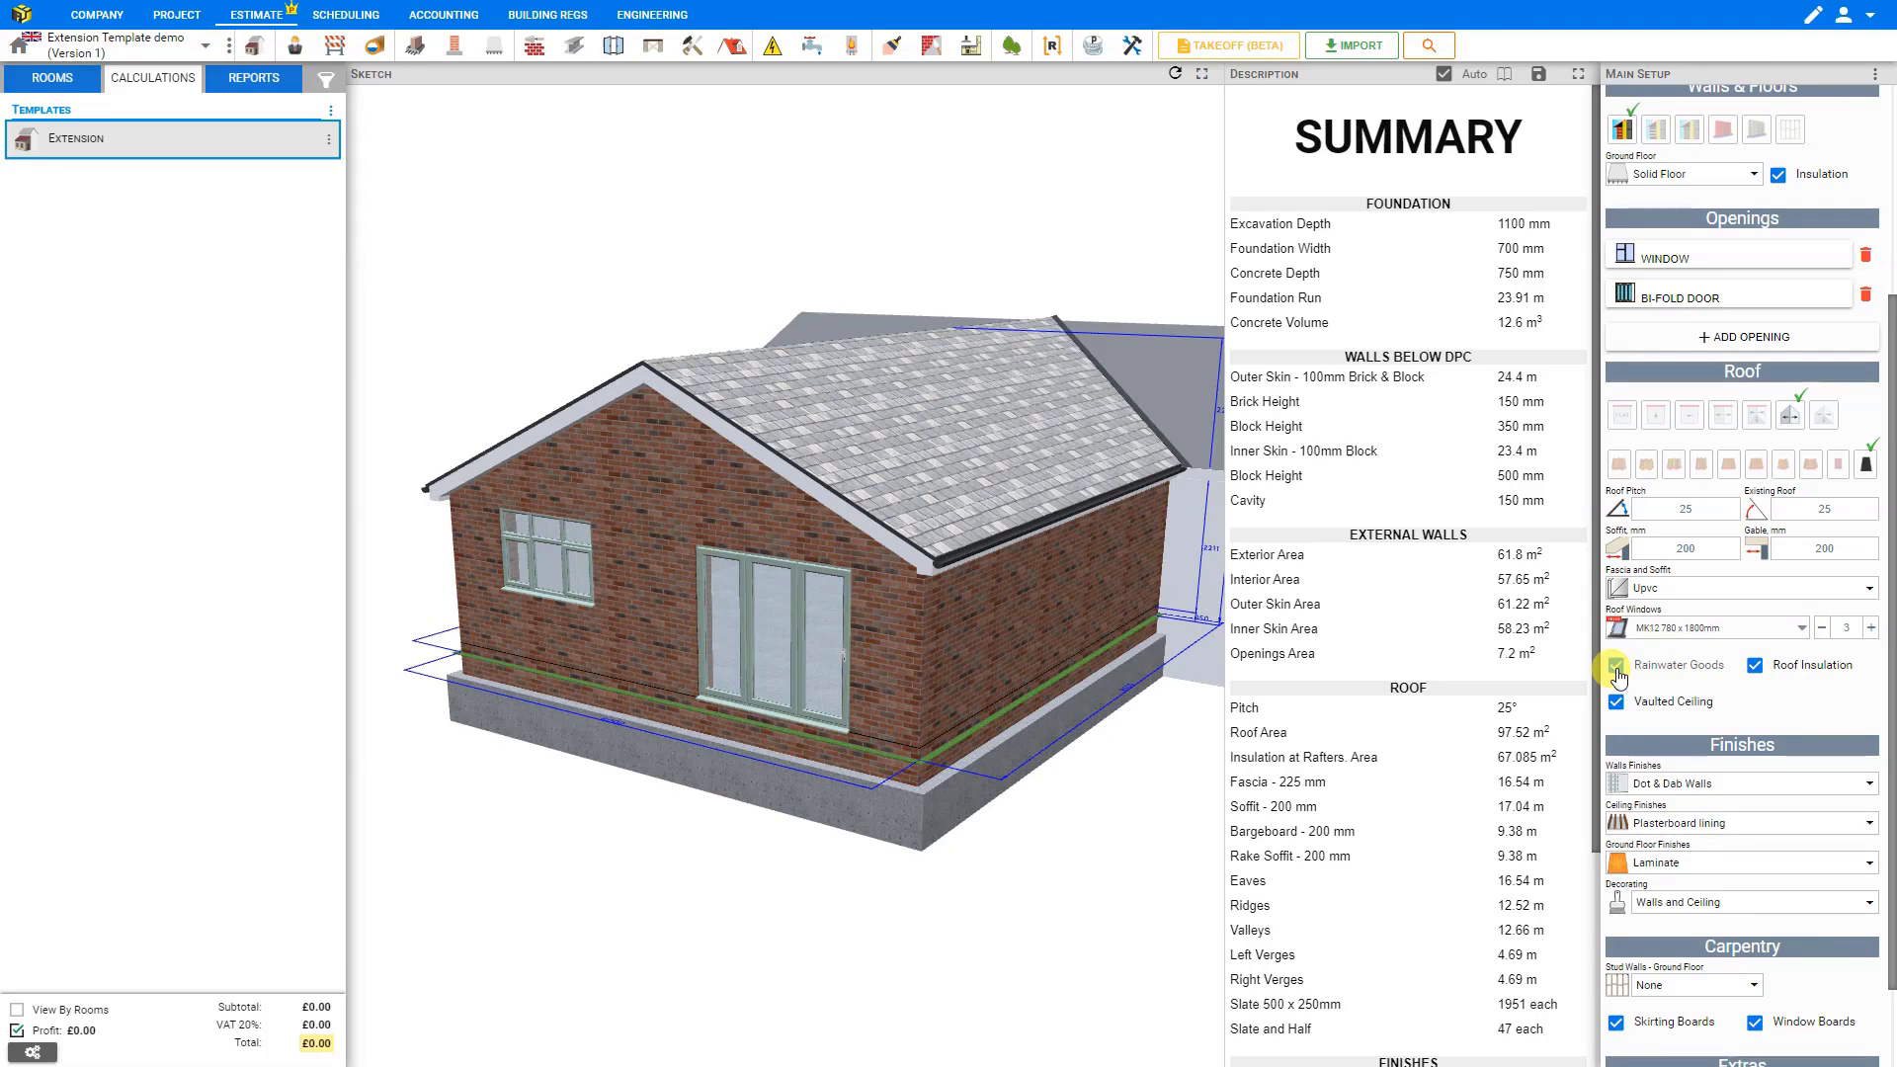
pyautogui.click(1755, 667)
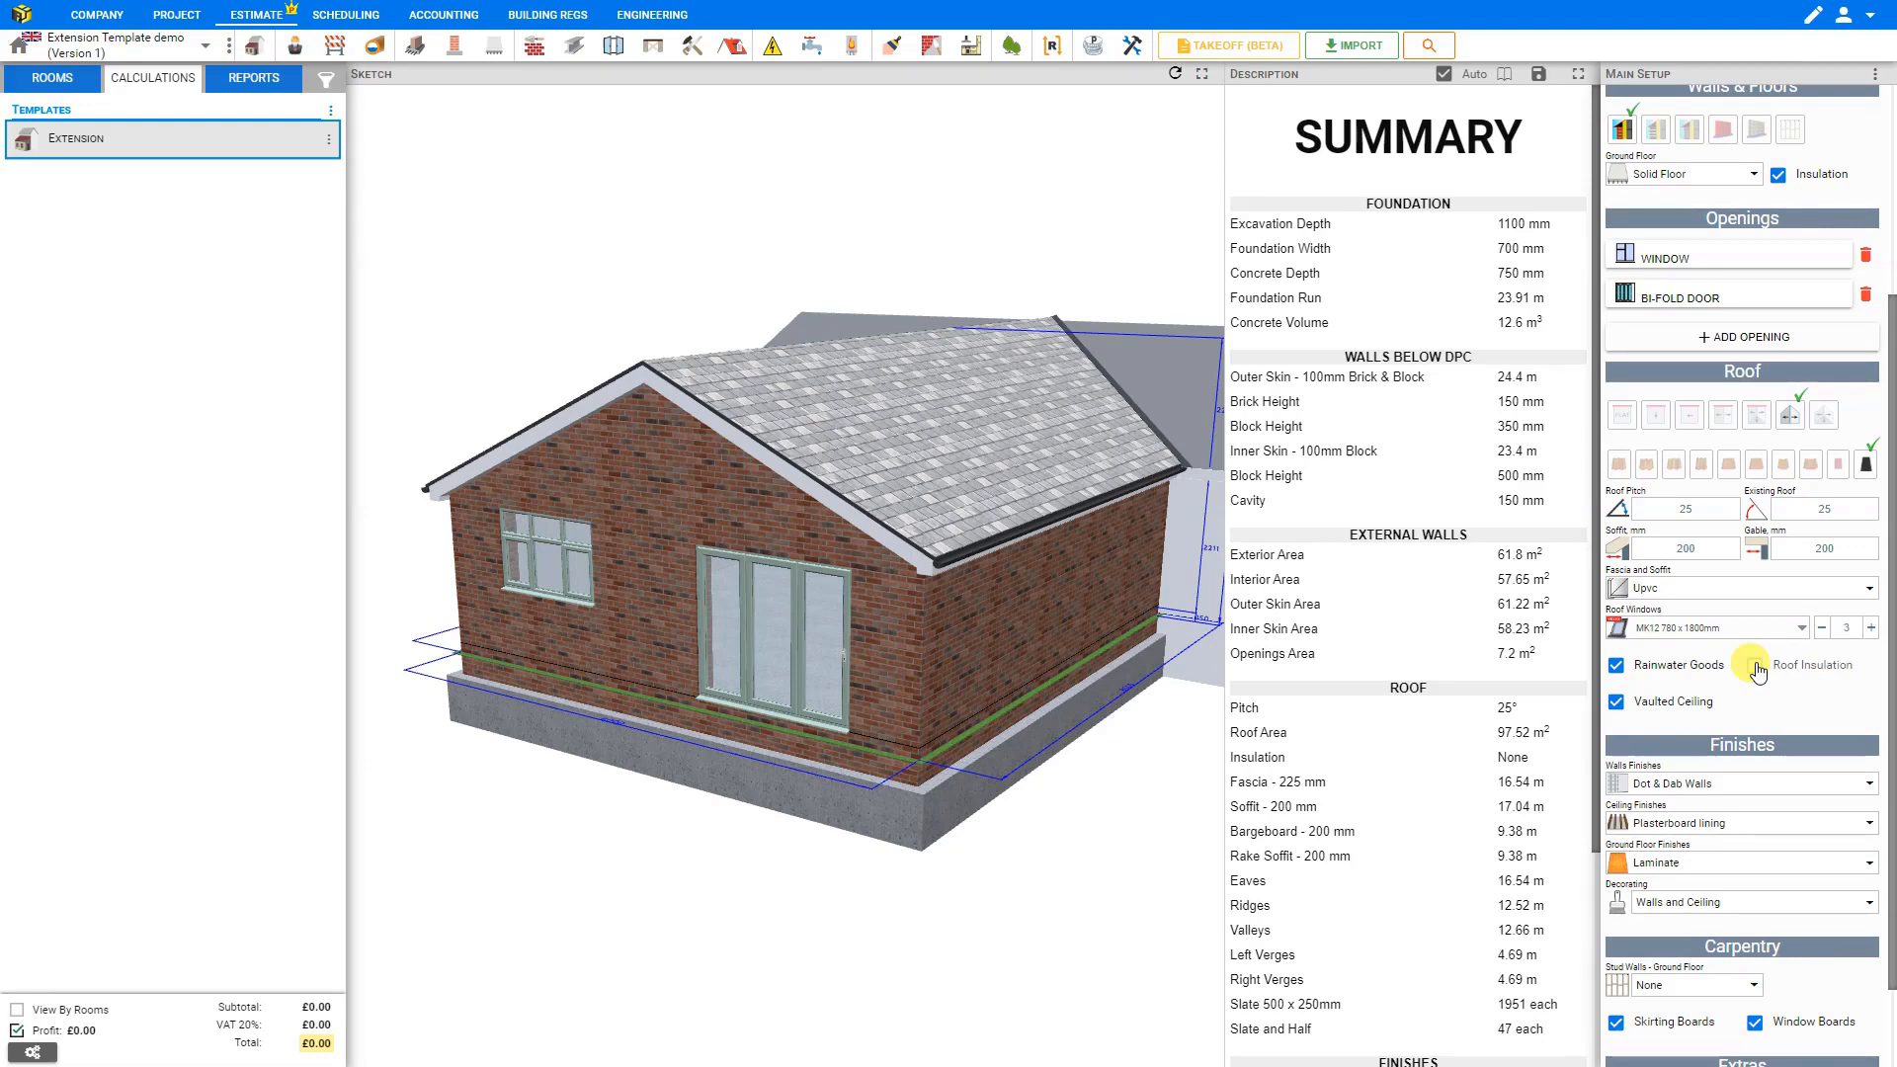
pyautogui.click(1755, 667)
pyautogui.click(1617, 702)
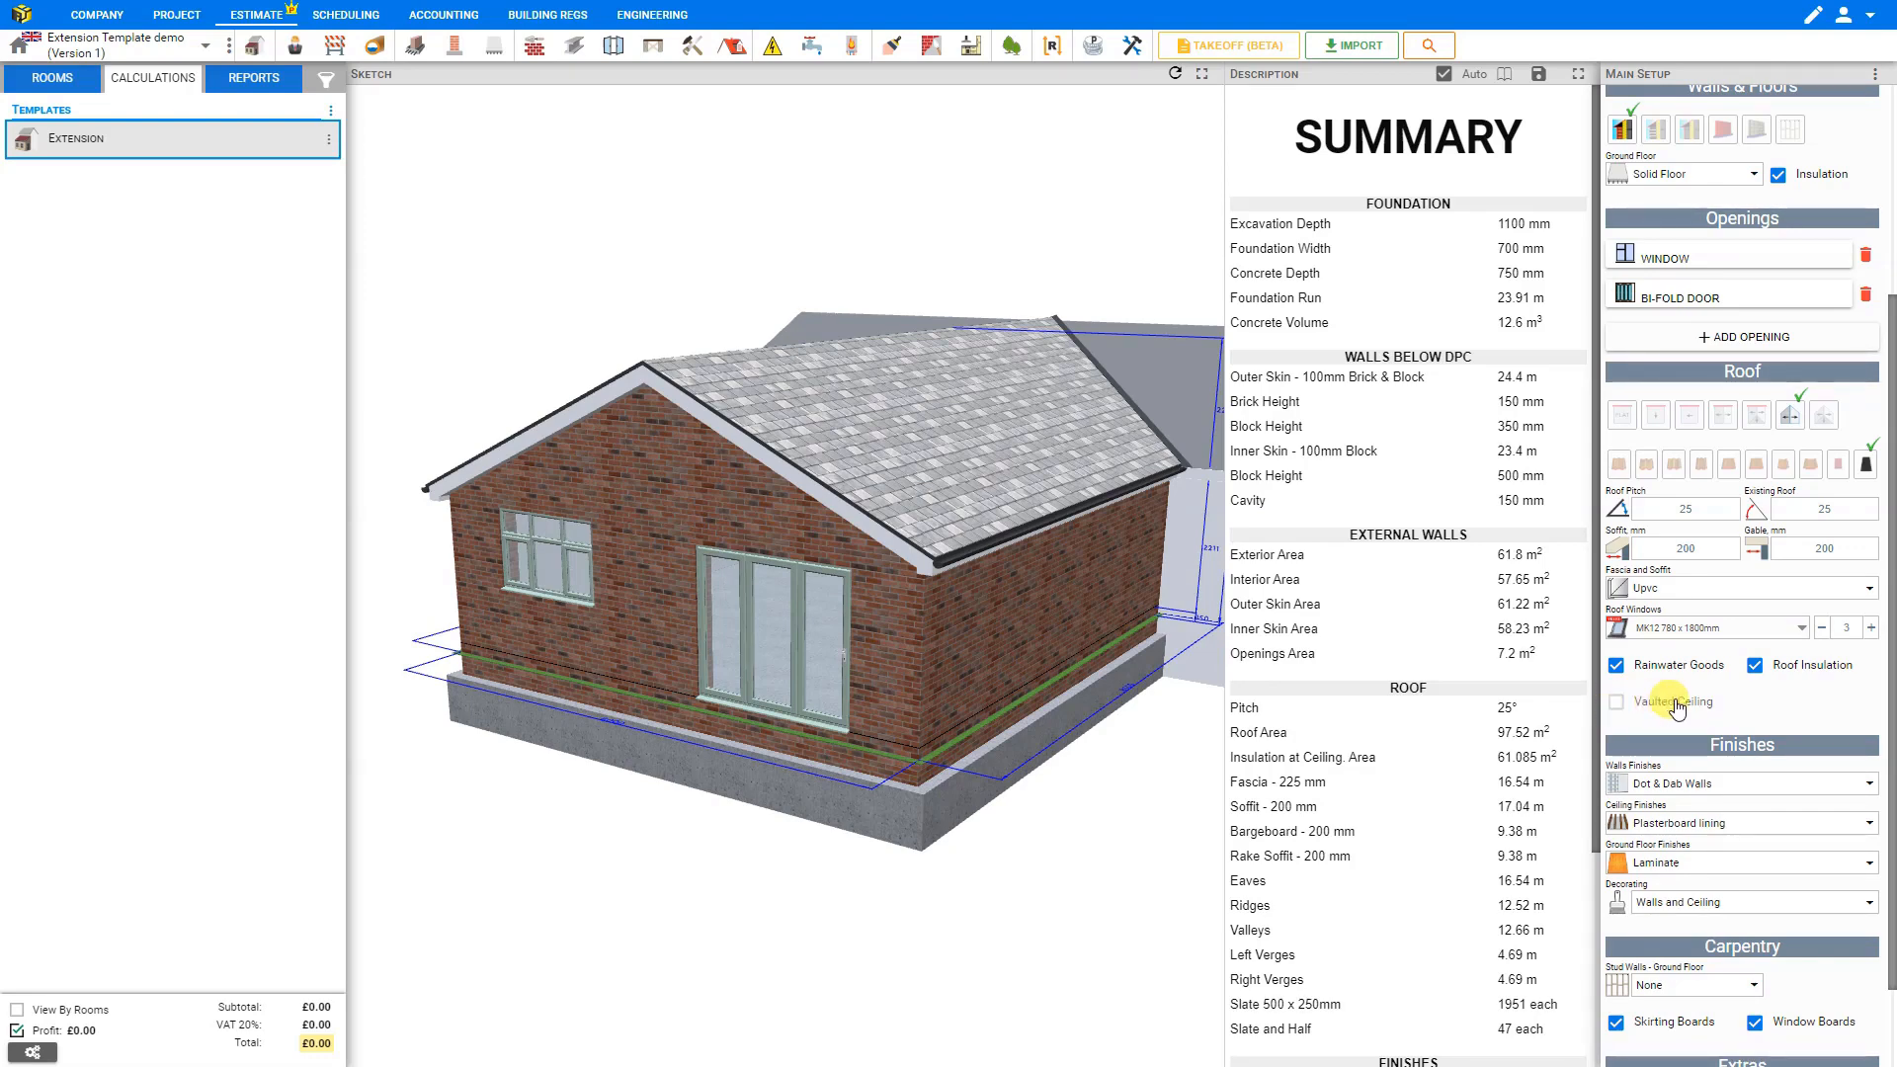
pyautogui.scroll(-2, 1650, 697)
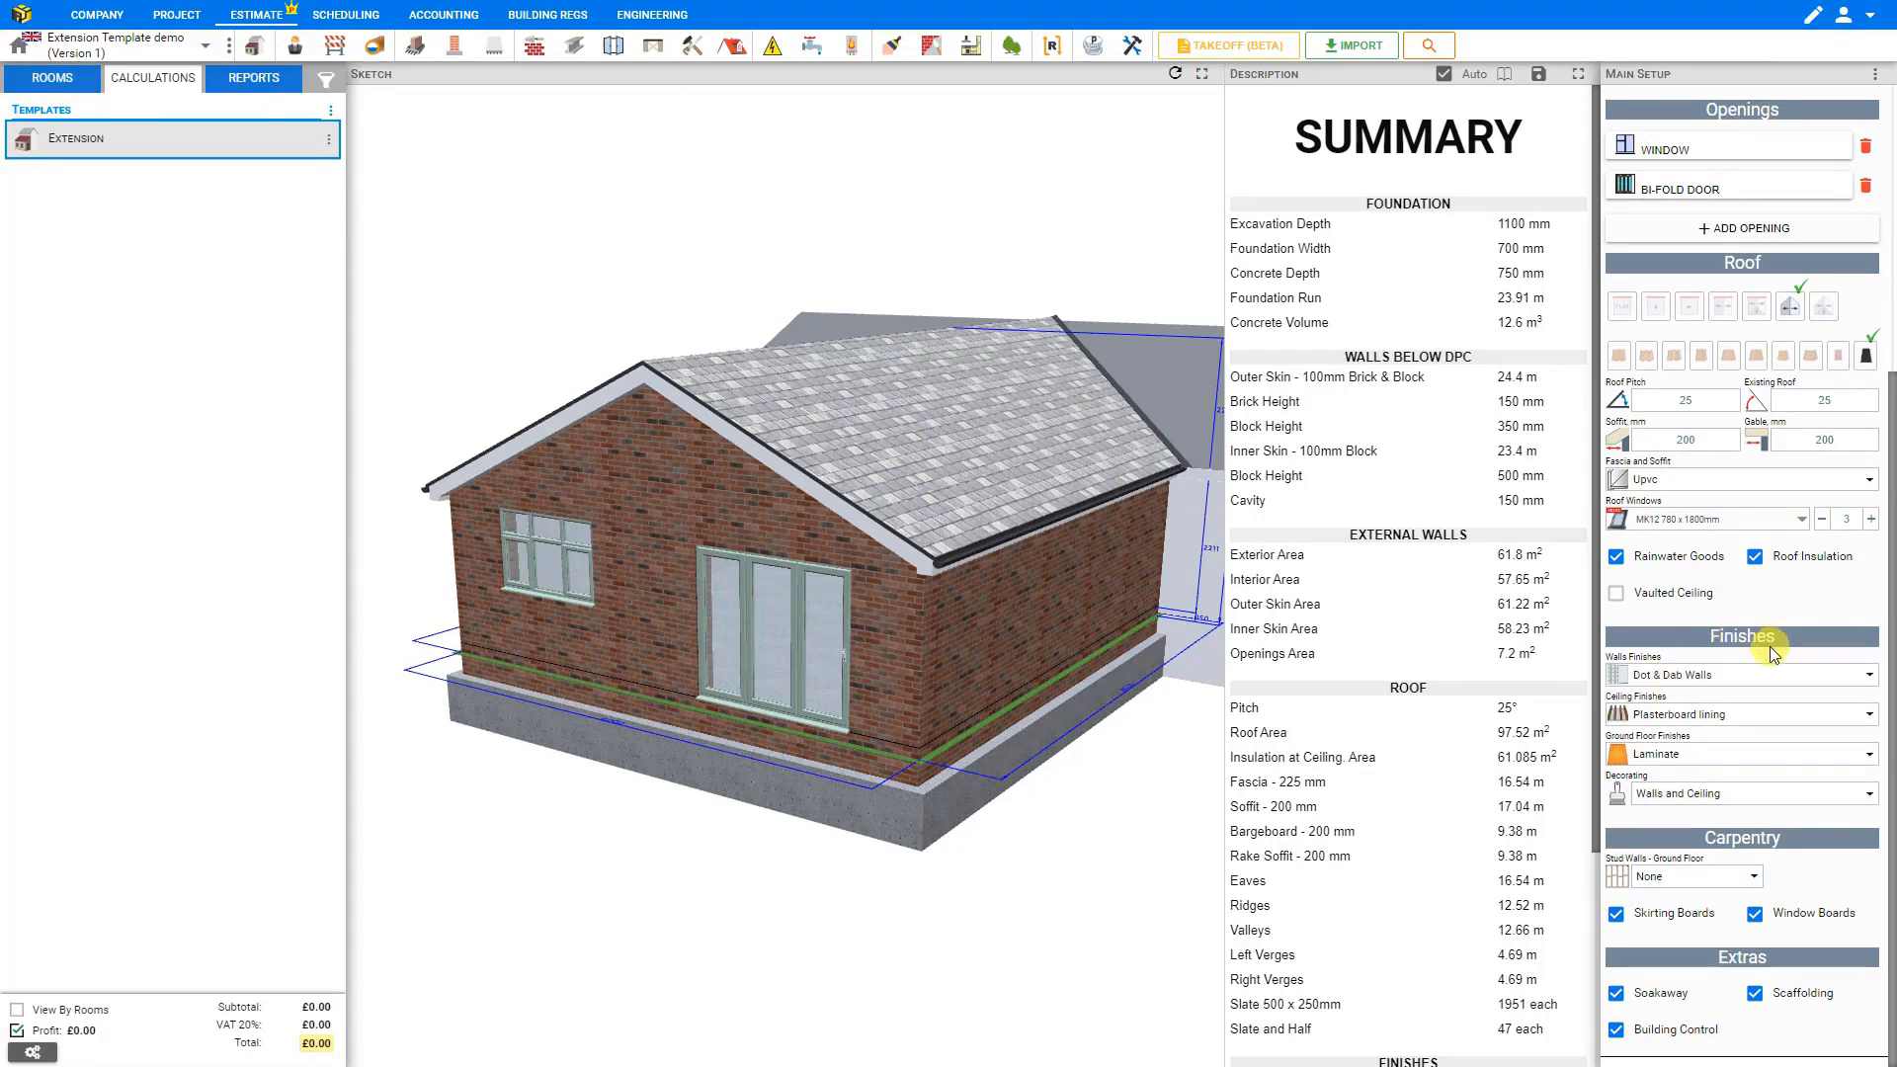
# Try Plastering, Dot & Dab Walls, Plasterboard on Battens, Plasterboard to Studwork and None as the wall finish
pyautogui.click(1672, 672)
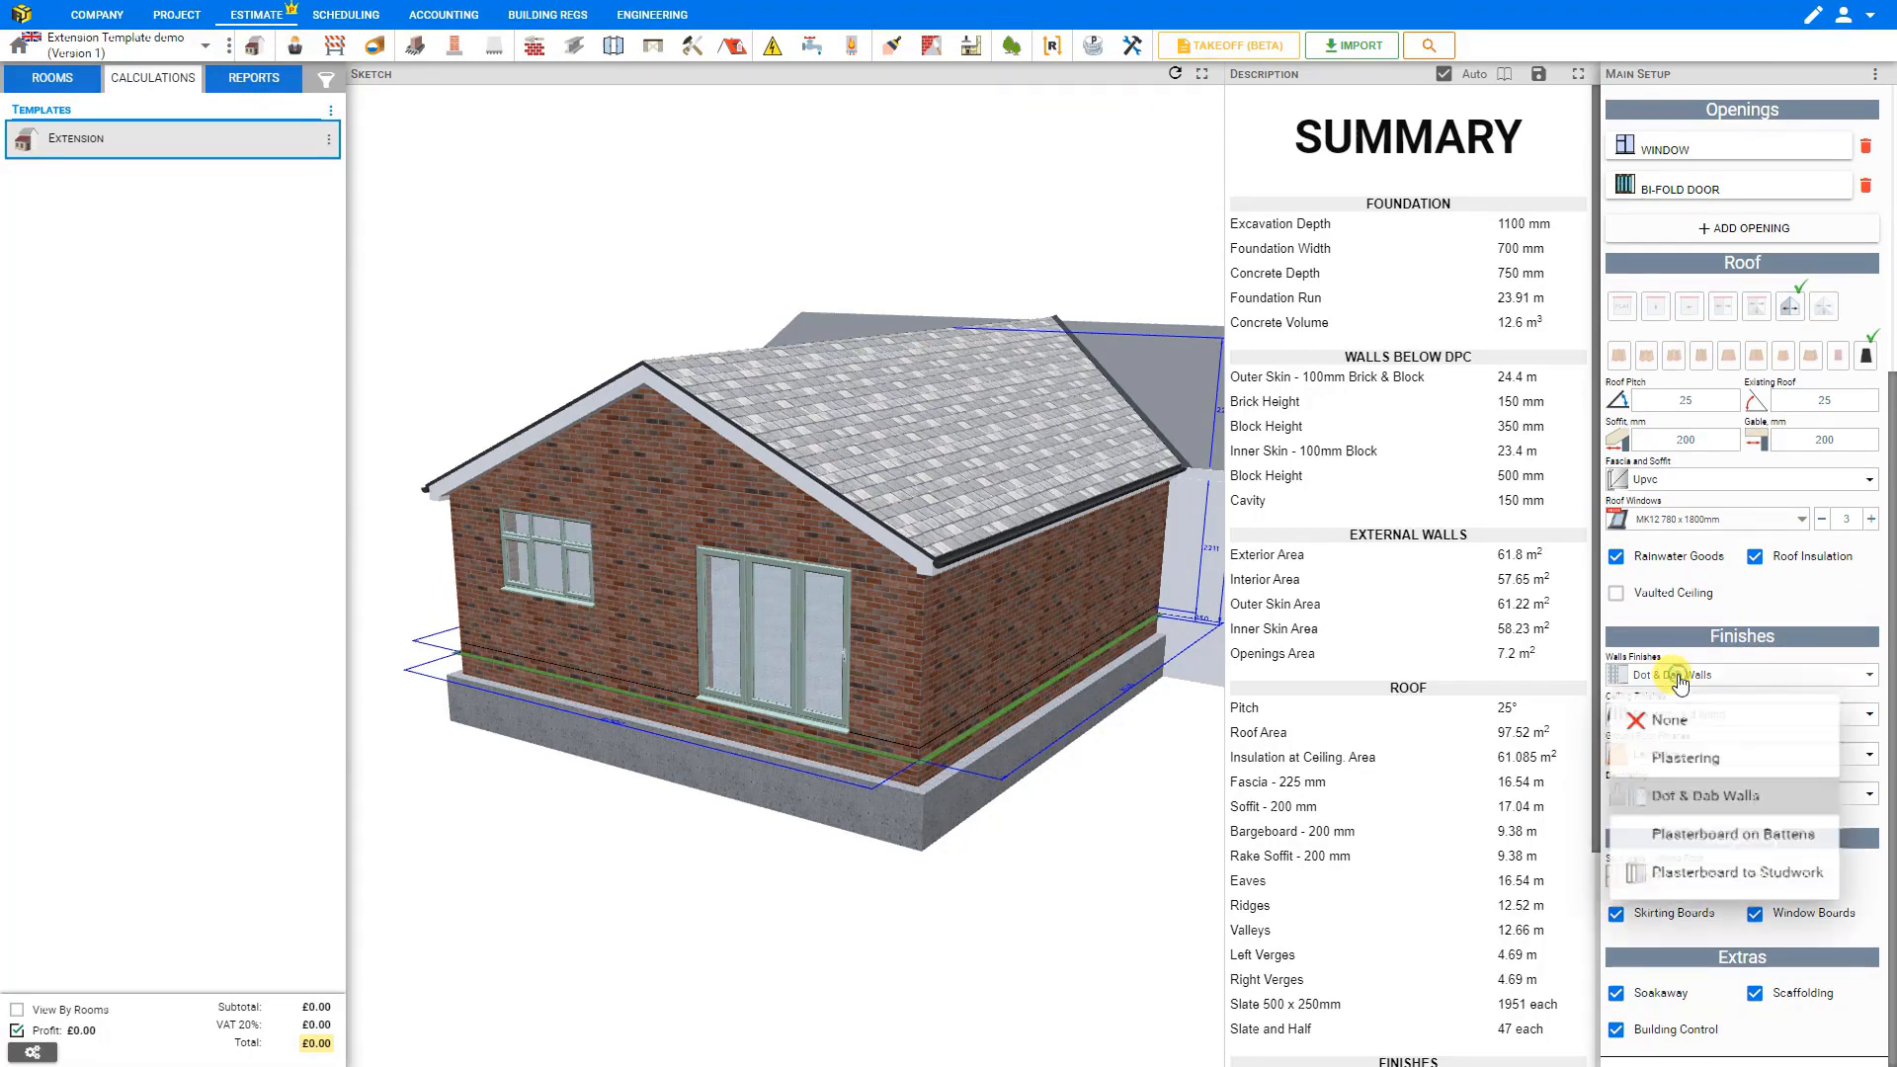
pyautogui.click(1685, 757)
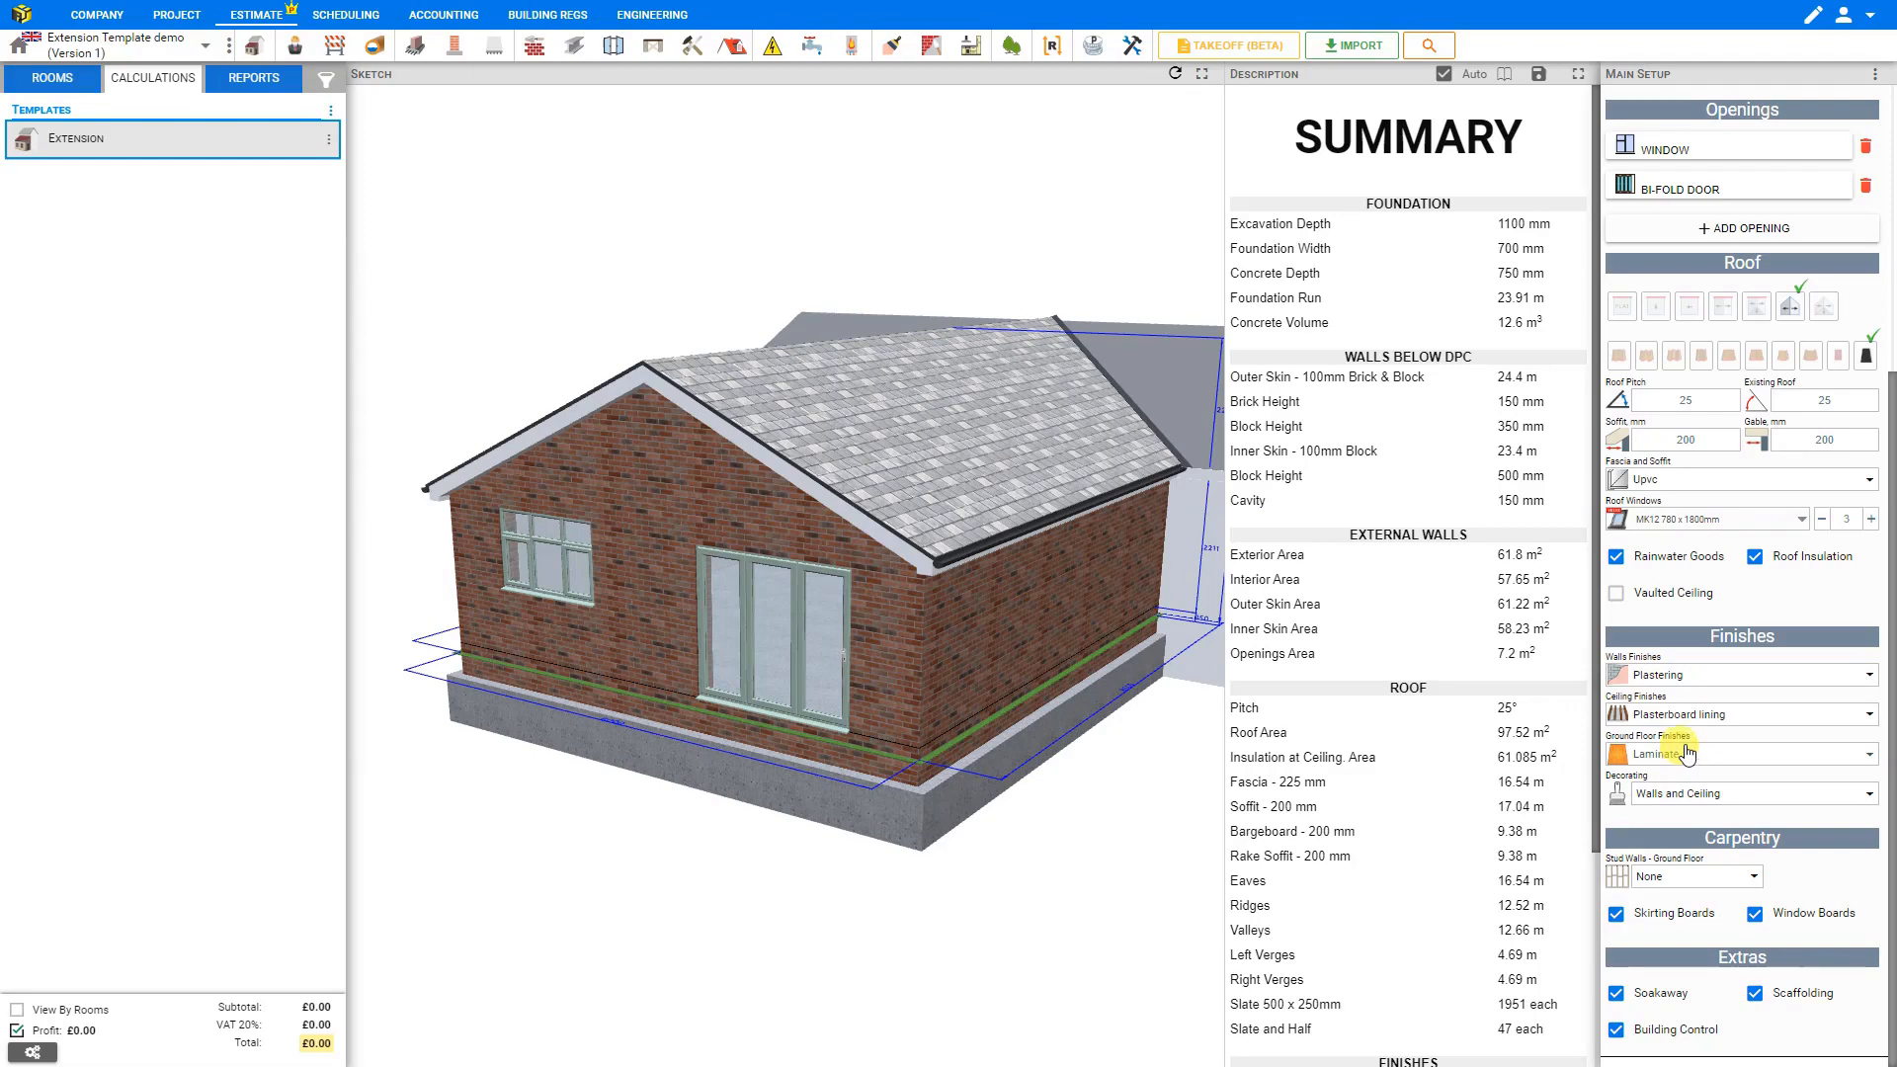
pyautogui.click(1683, 688)
pyautogui.click(1685, 792)
pyautogui.click(1686, 682)
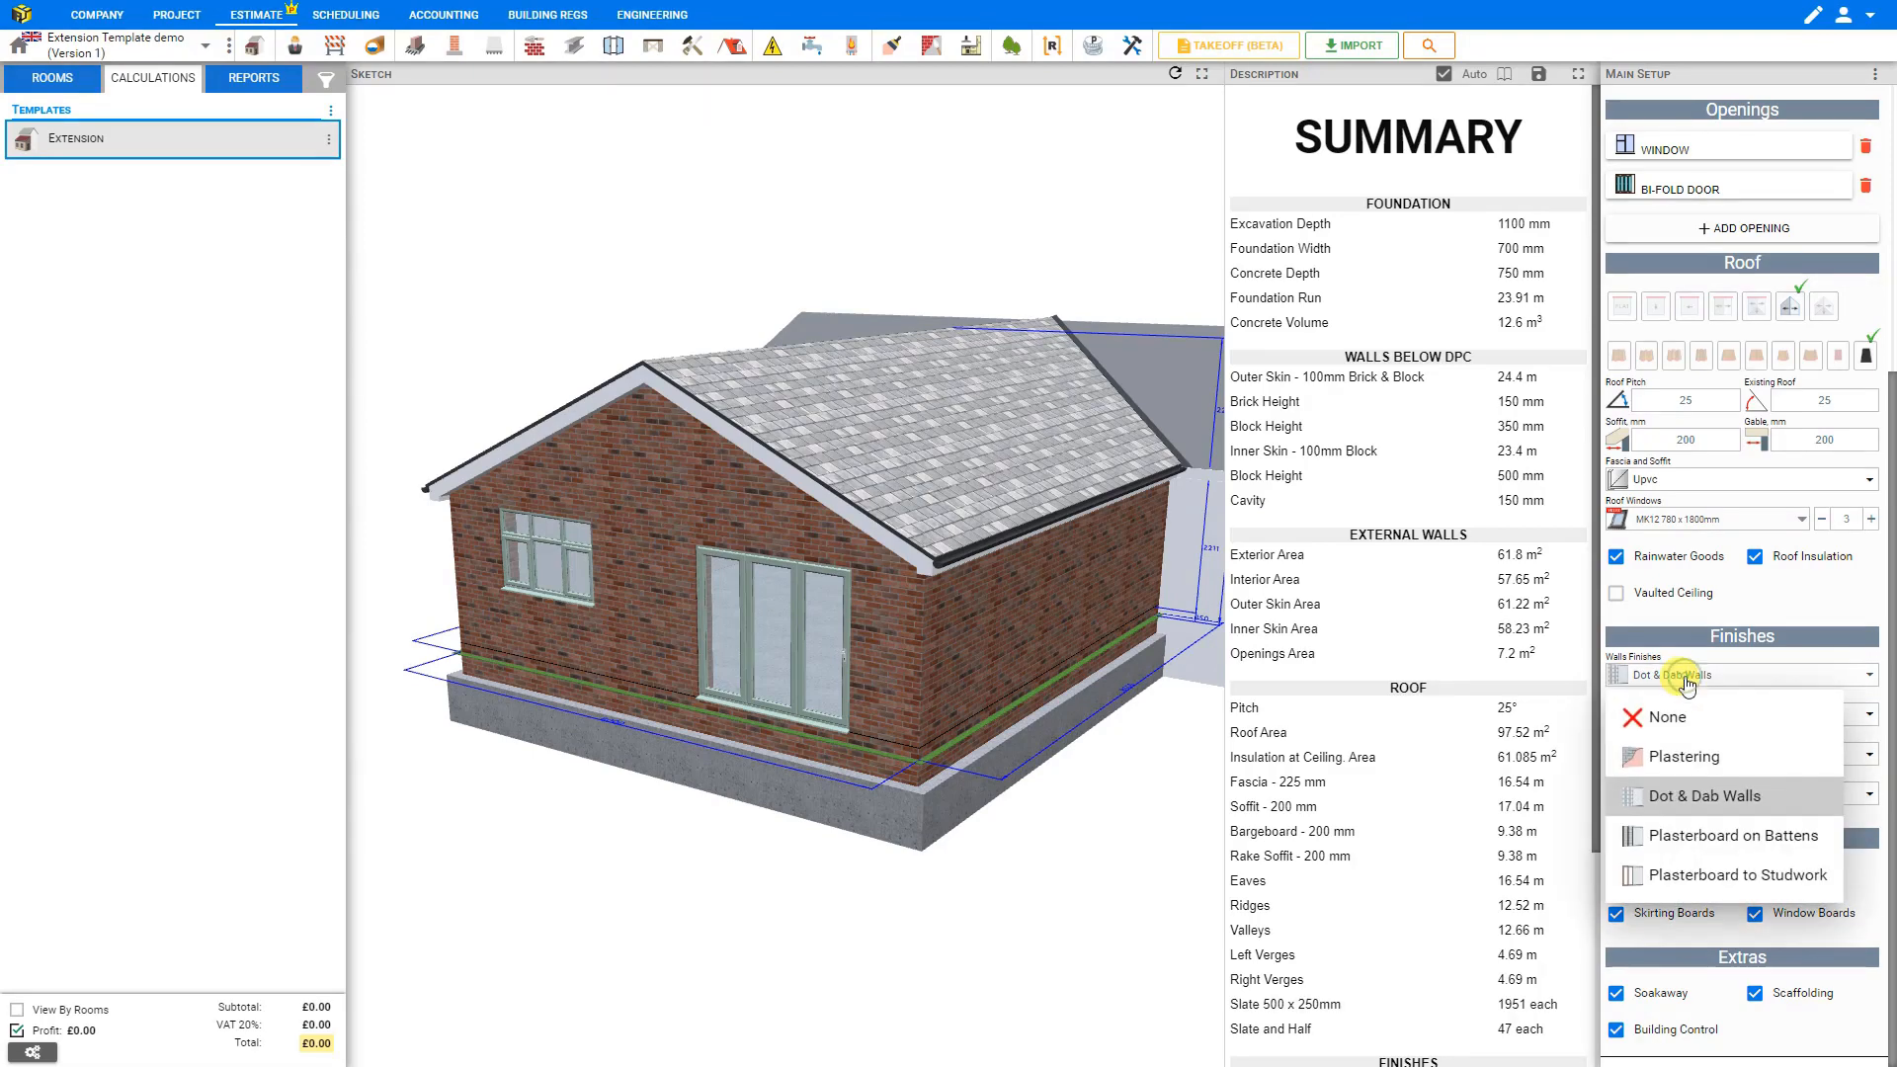
pyautogui.click(1689, 839)
pyautogui.click(1686, 680)
pyautogui.click(1693, 877)
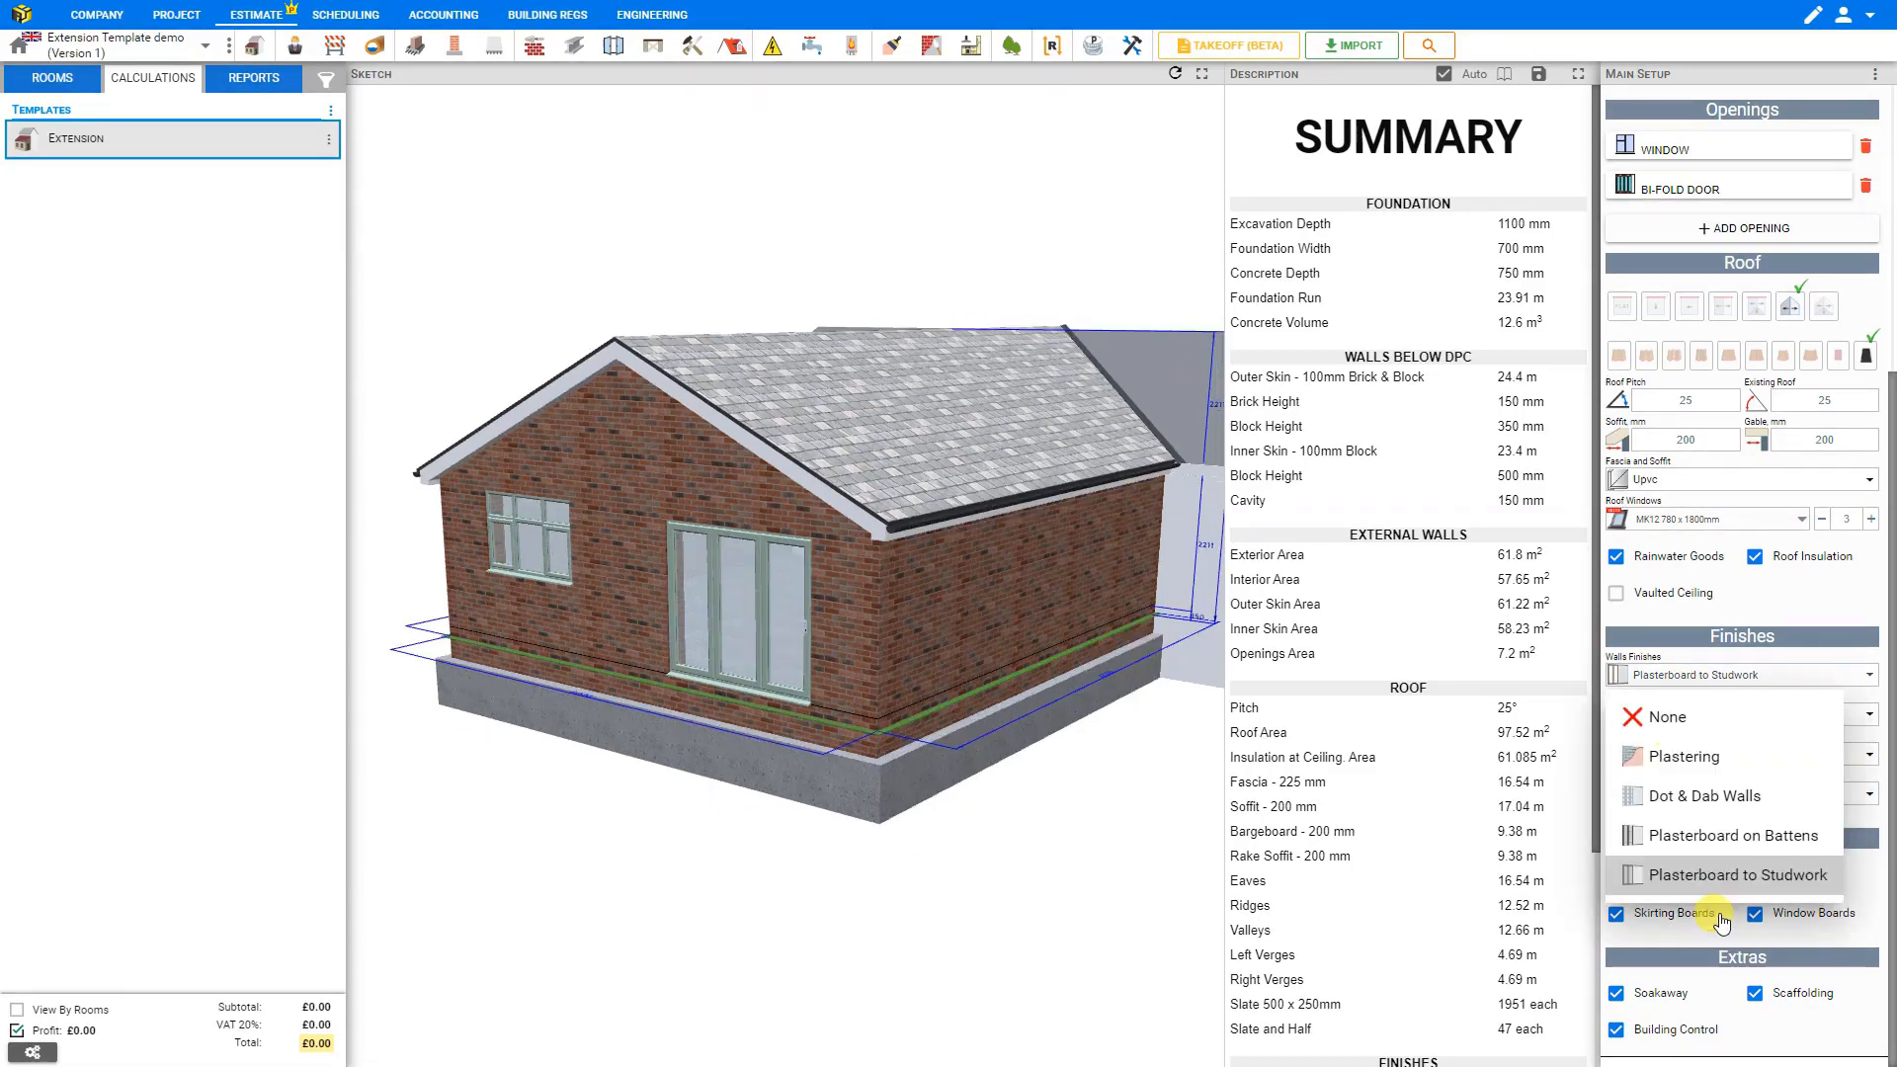
pyautogui.click(1668, 724)
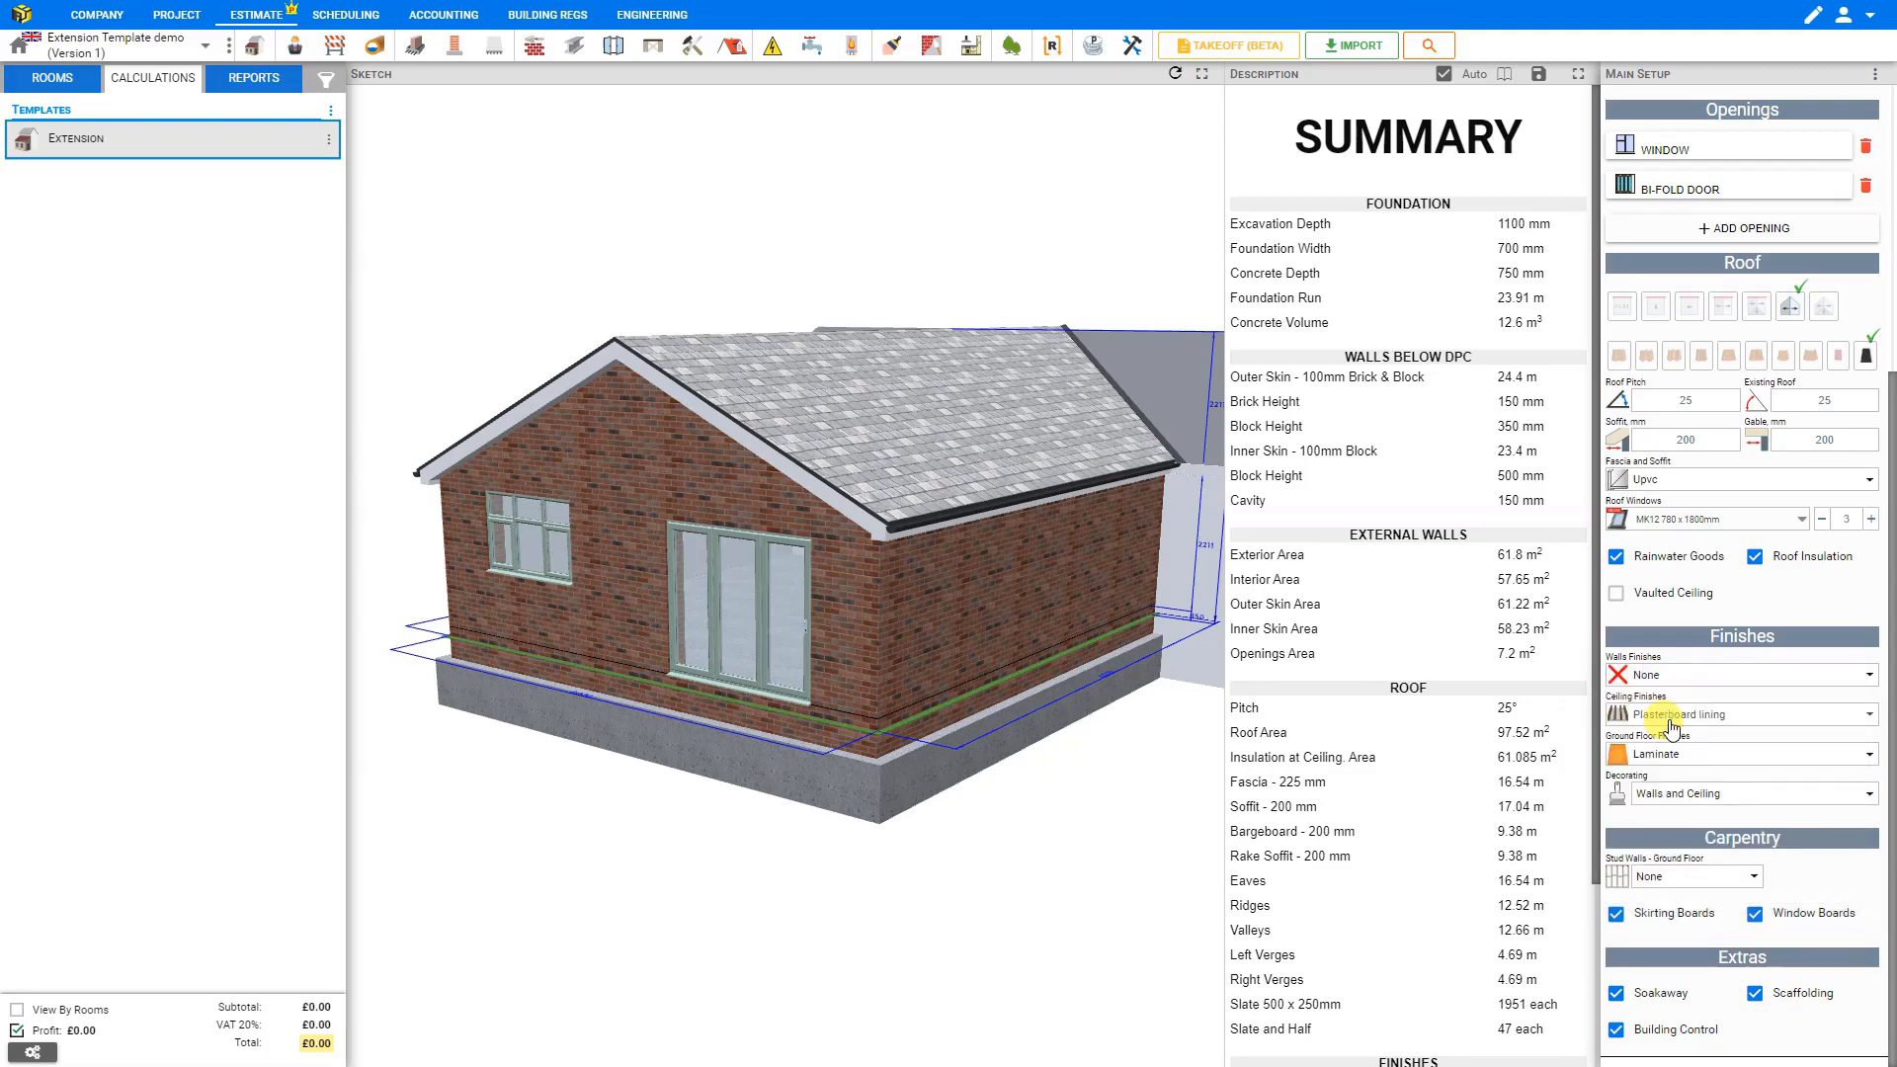
# Set the wall finish to Plastering and the ceiling finish to Suspended ceiling
pyautogui.click(1695, 681)
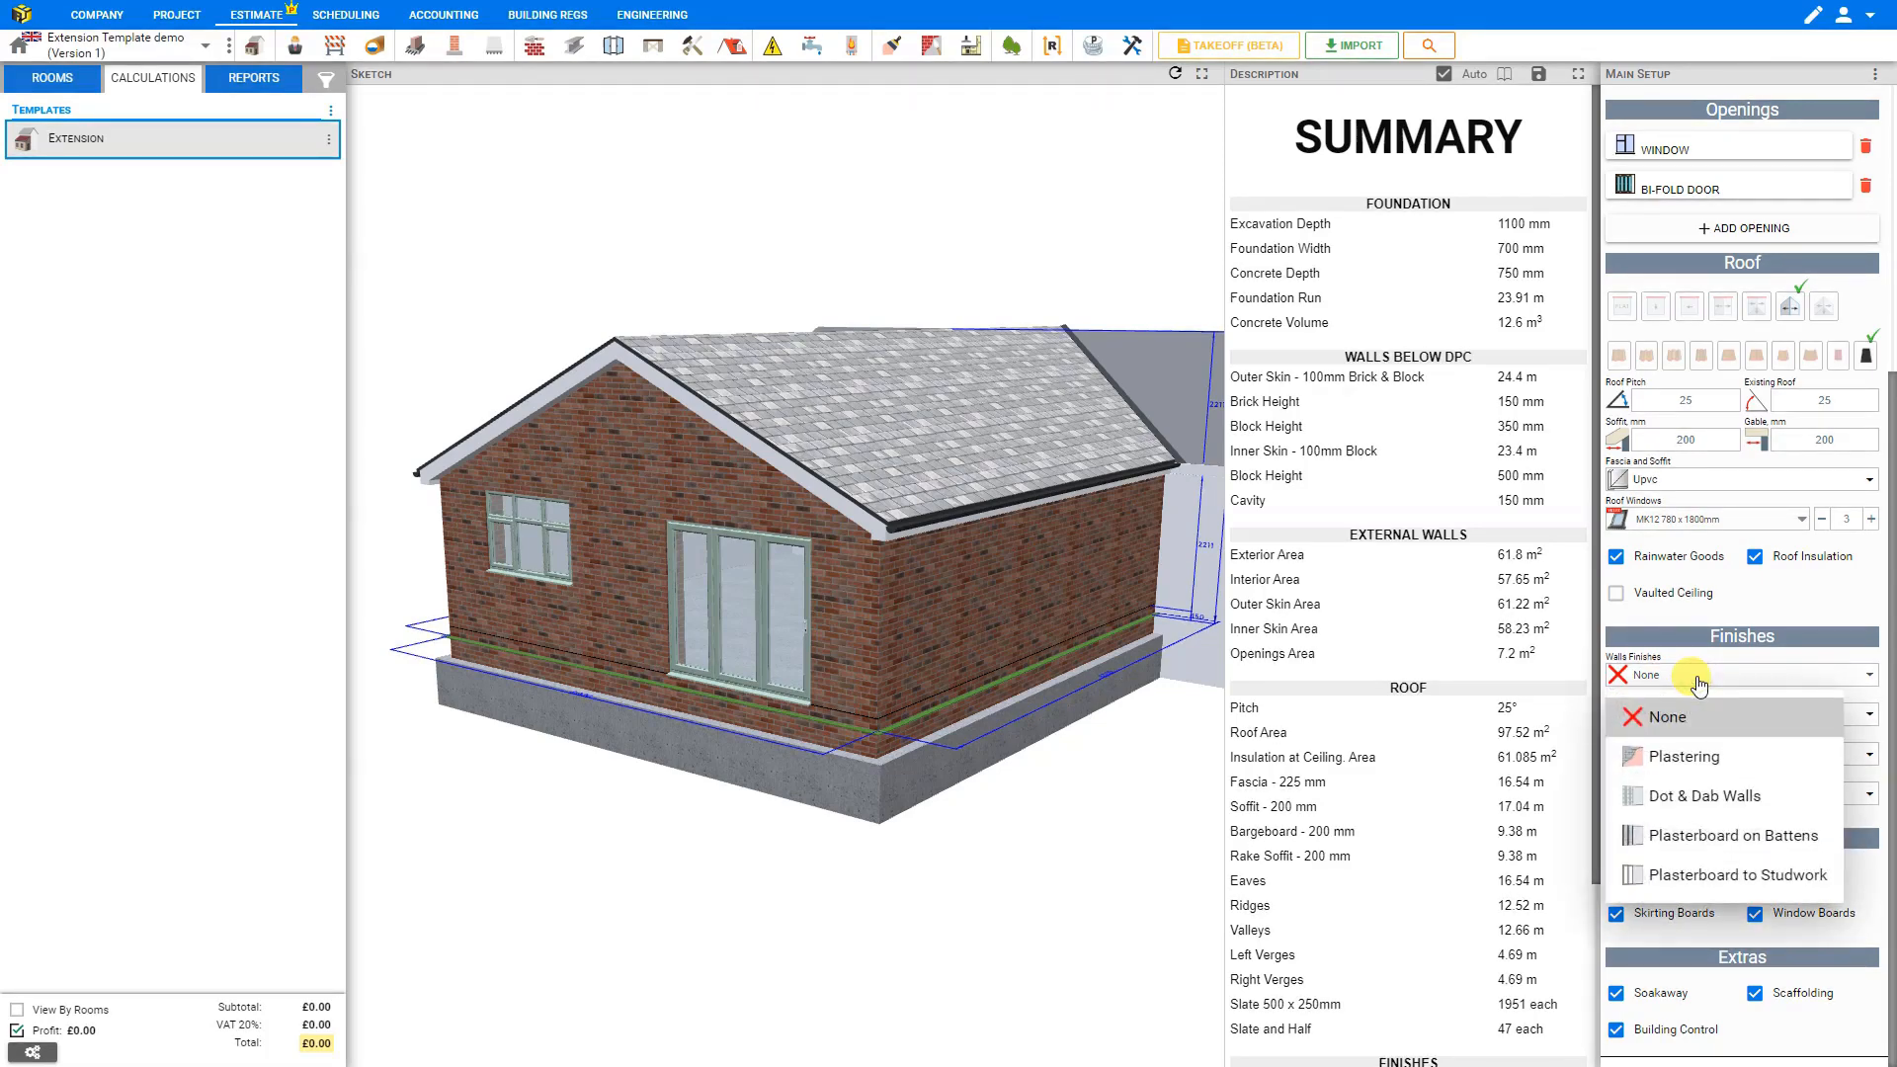
pyautogui.click(1695, 757)
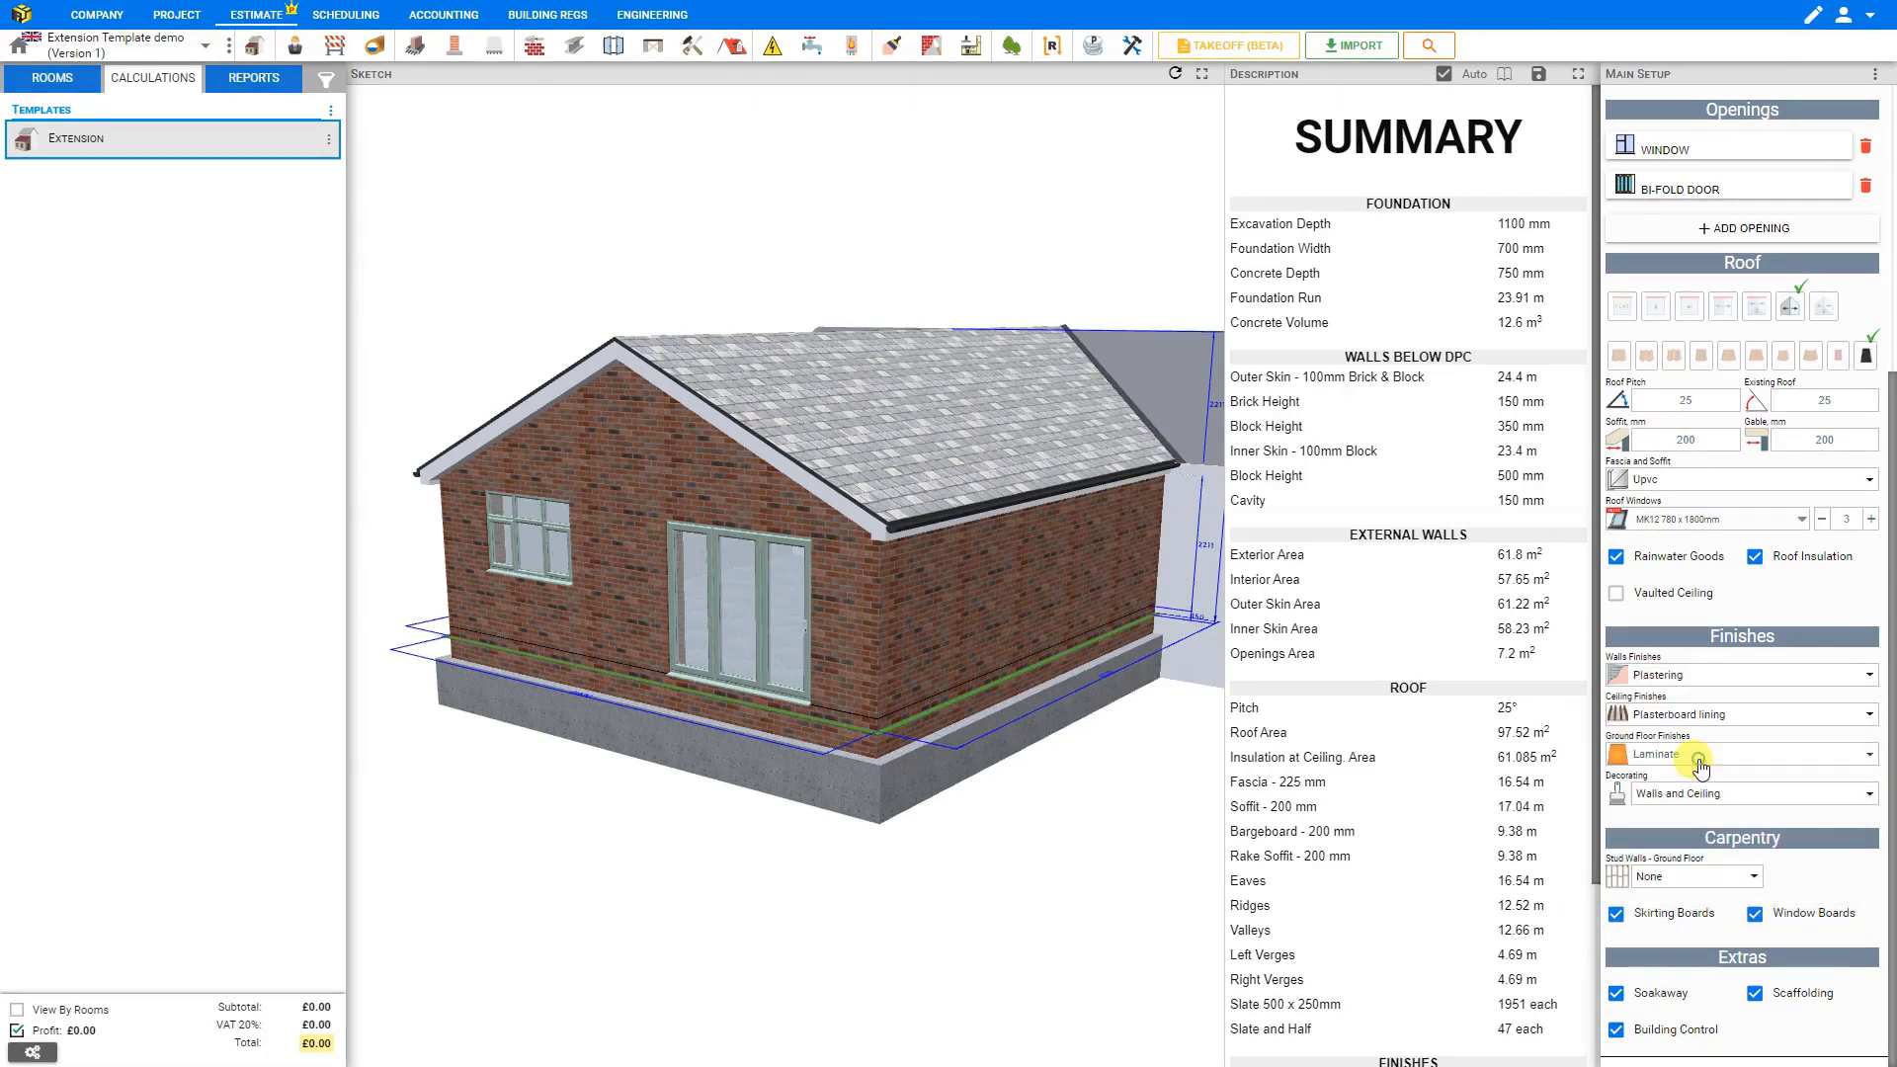
pyautogui.click(1687, 724)
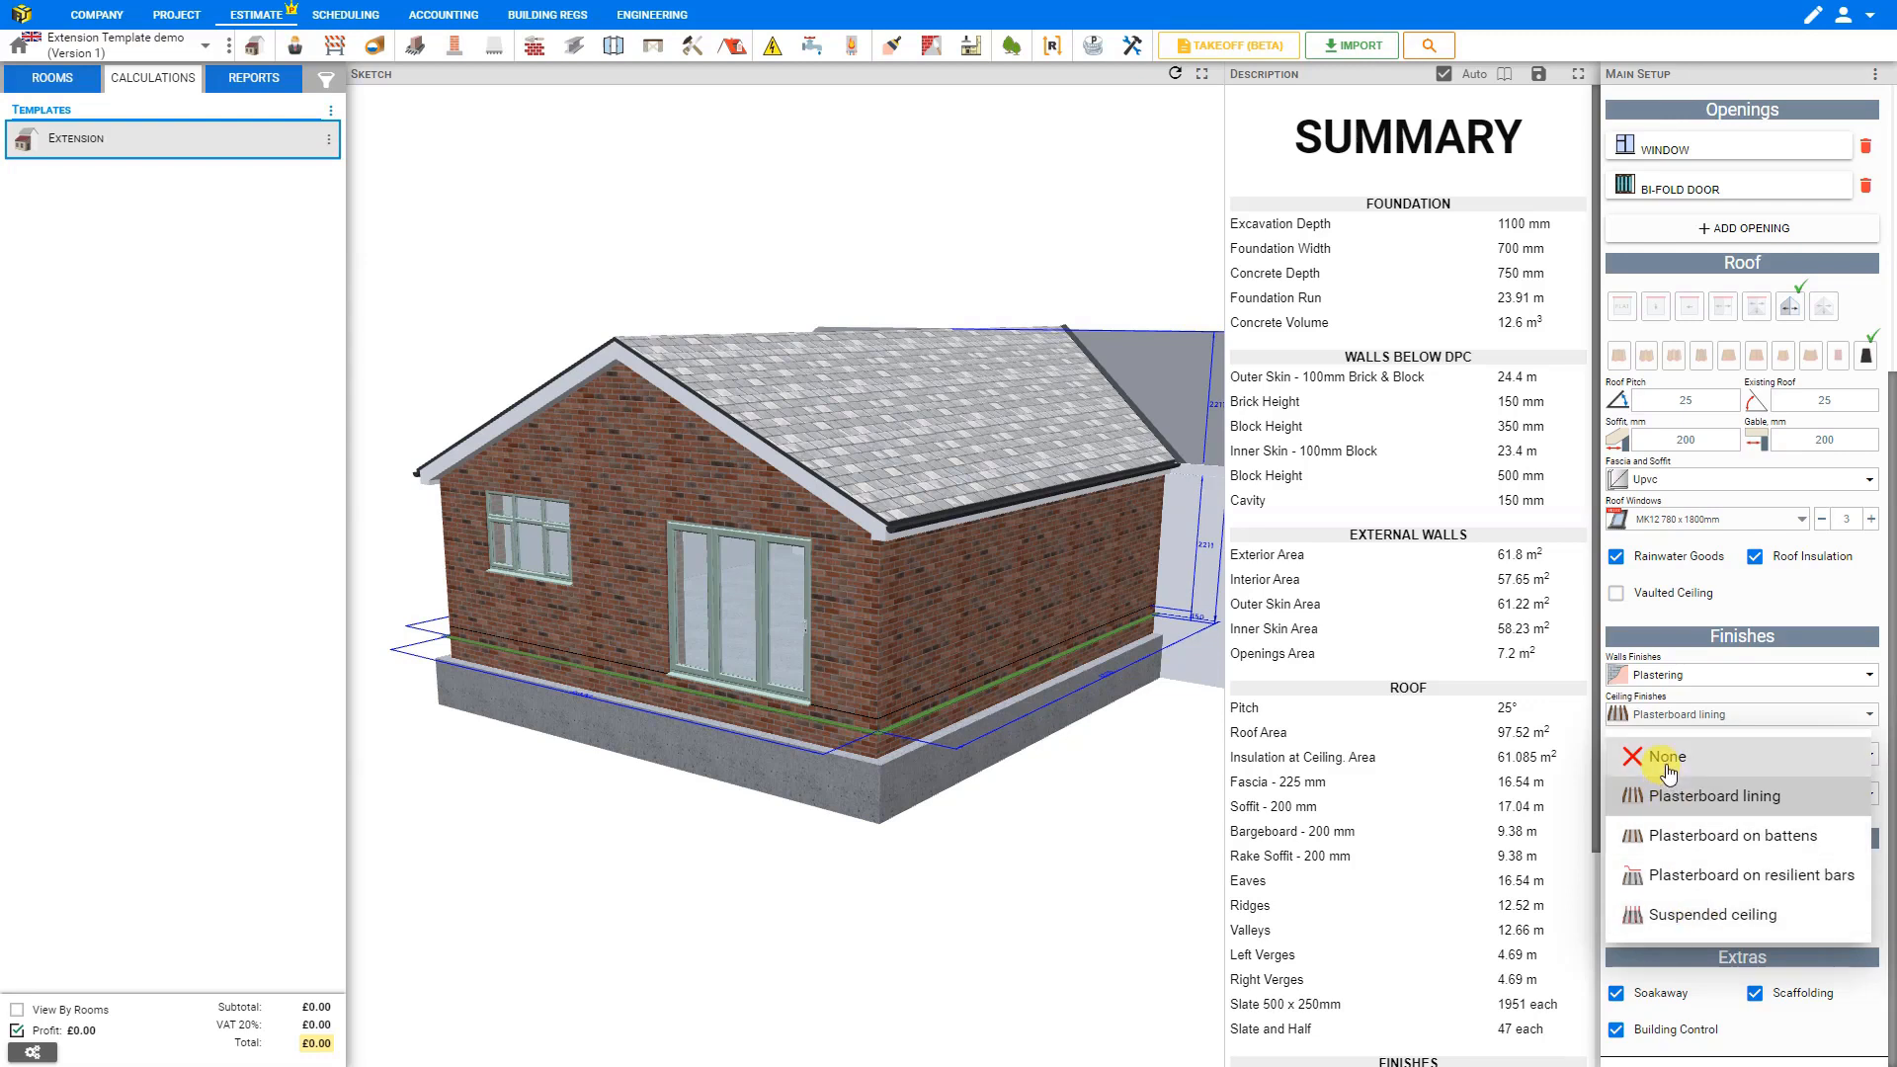
pyautogui.click(1727, 922)
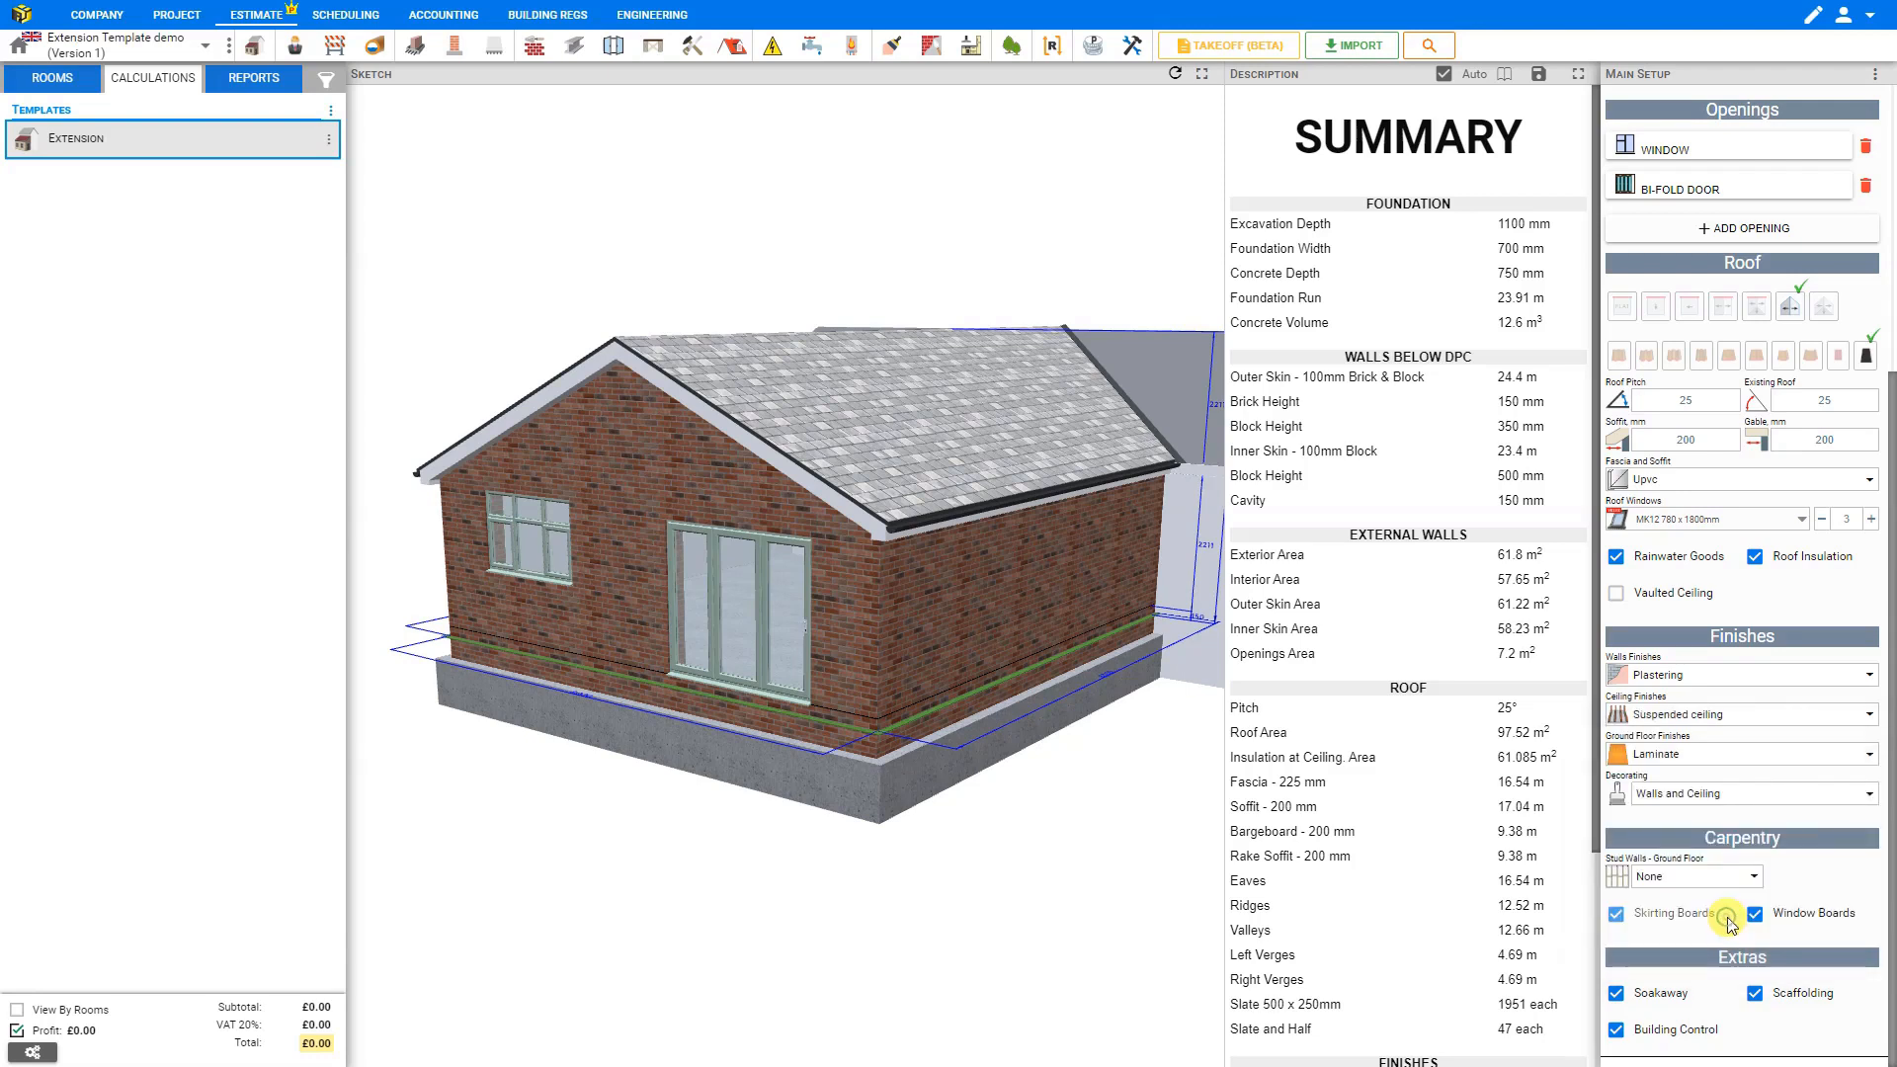
# Try Tiles, Laminate, Carpet, Vinyl and None as the ground floor finish, and settle on Engineering/Solid Wood
pyautogui.click(1690, 755)
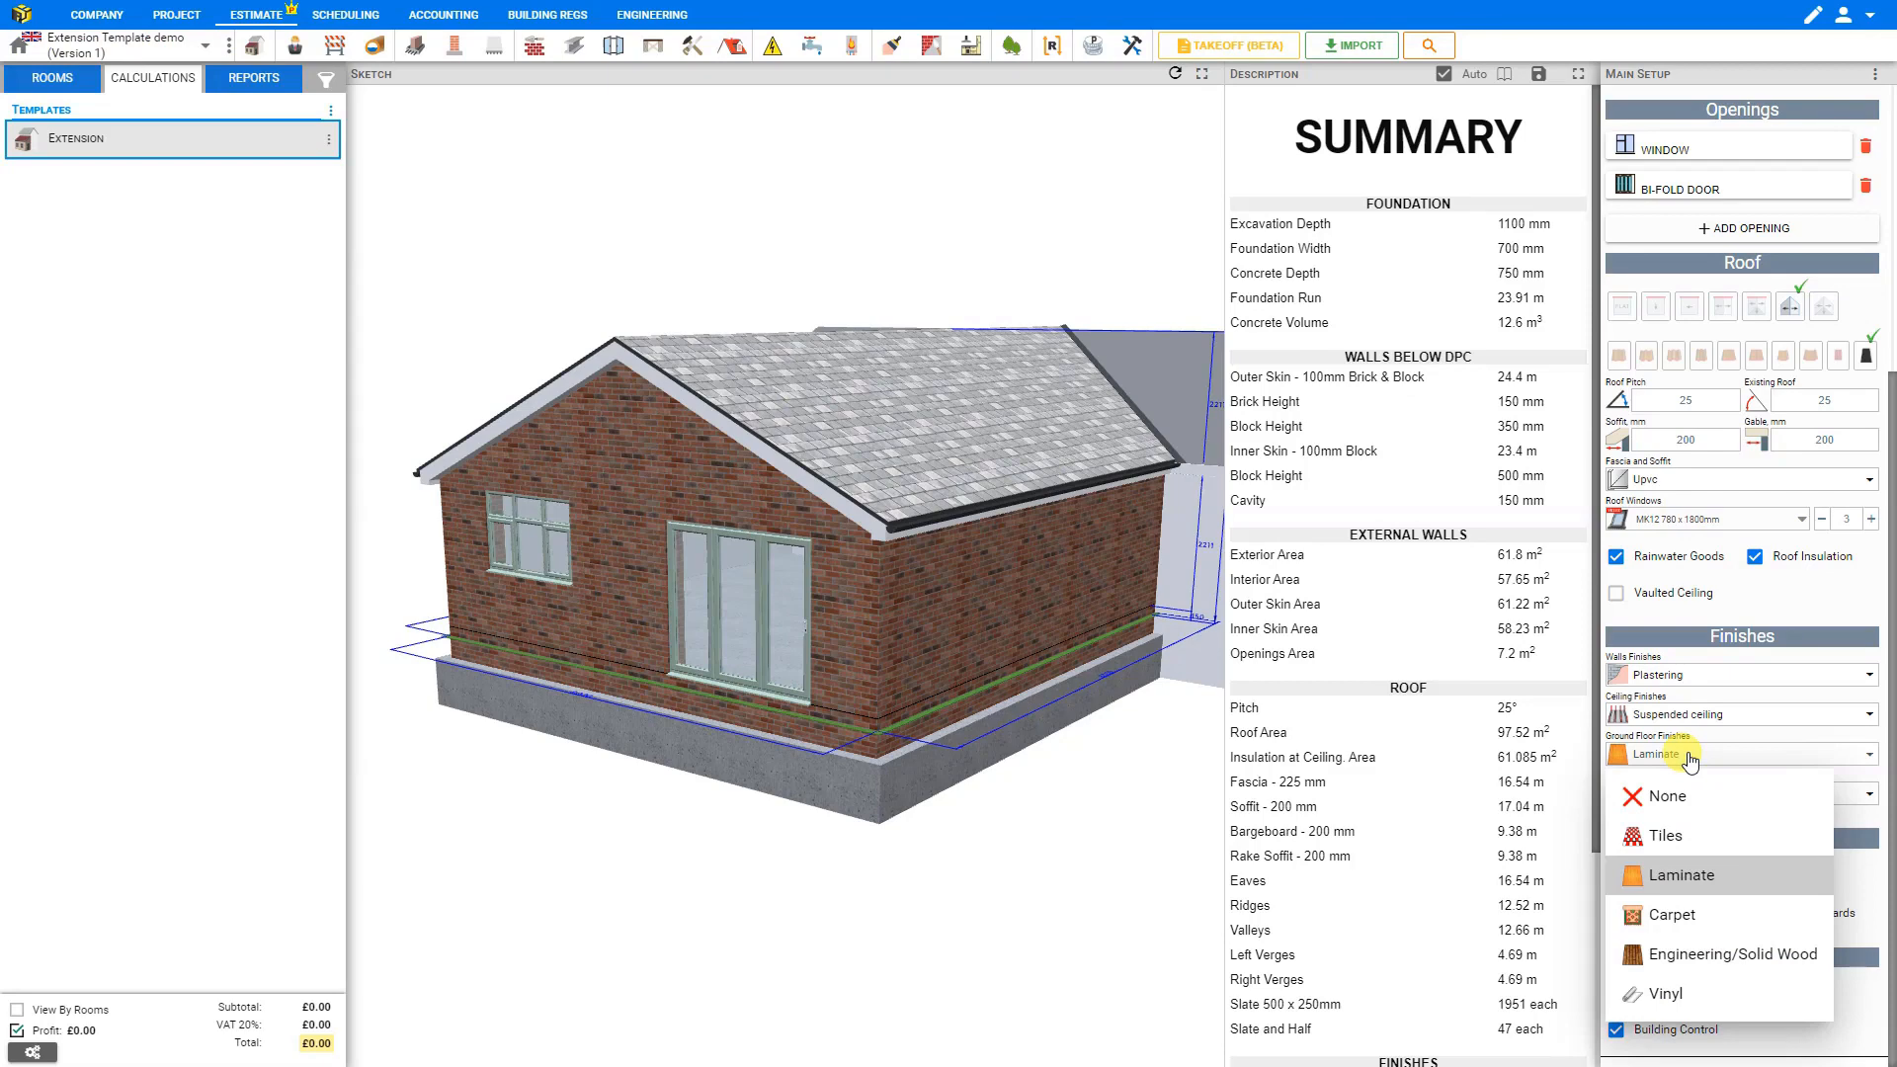
pyautogui.click(1668, 836)
pyautogui.click(1670, 756)
pyautogui.click(1679, 876)
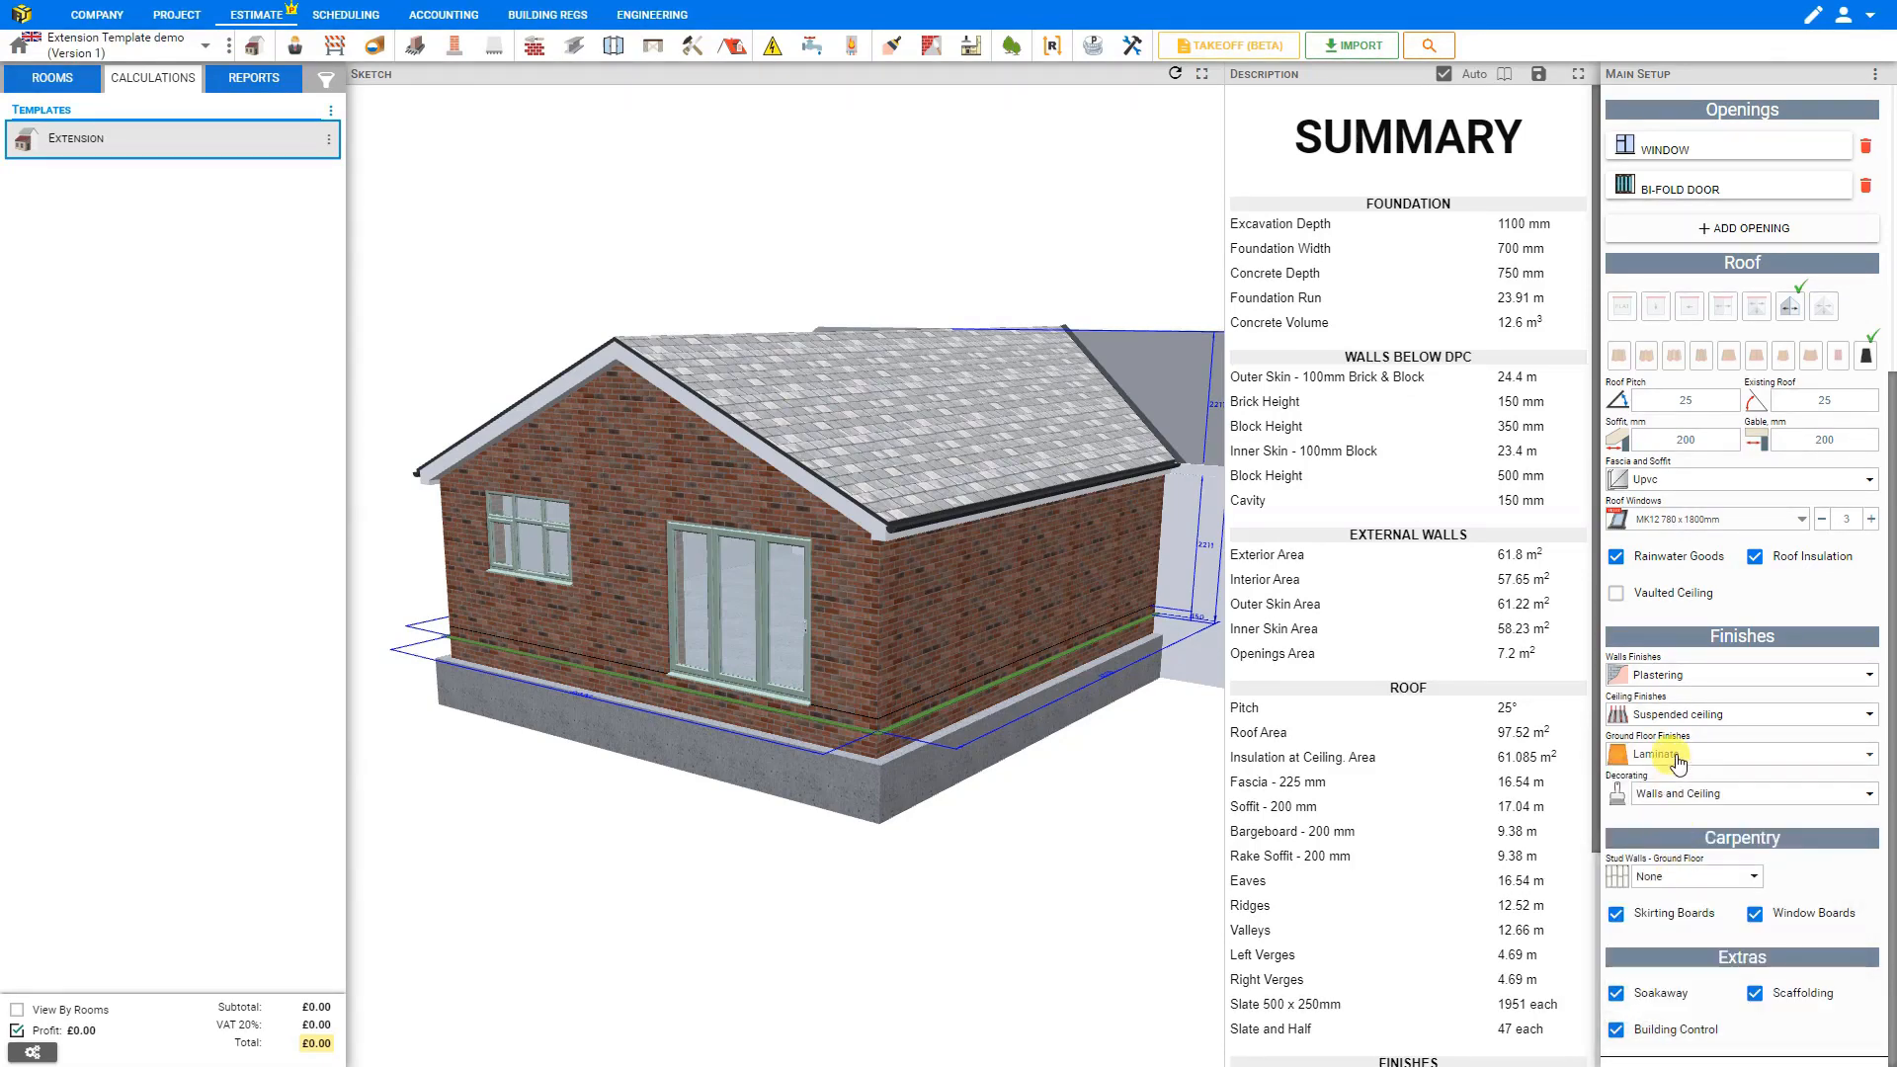
pyautogui.click(1680, 763)
pyautogui.click(1680, 911)
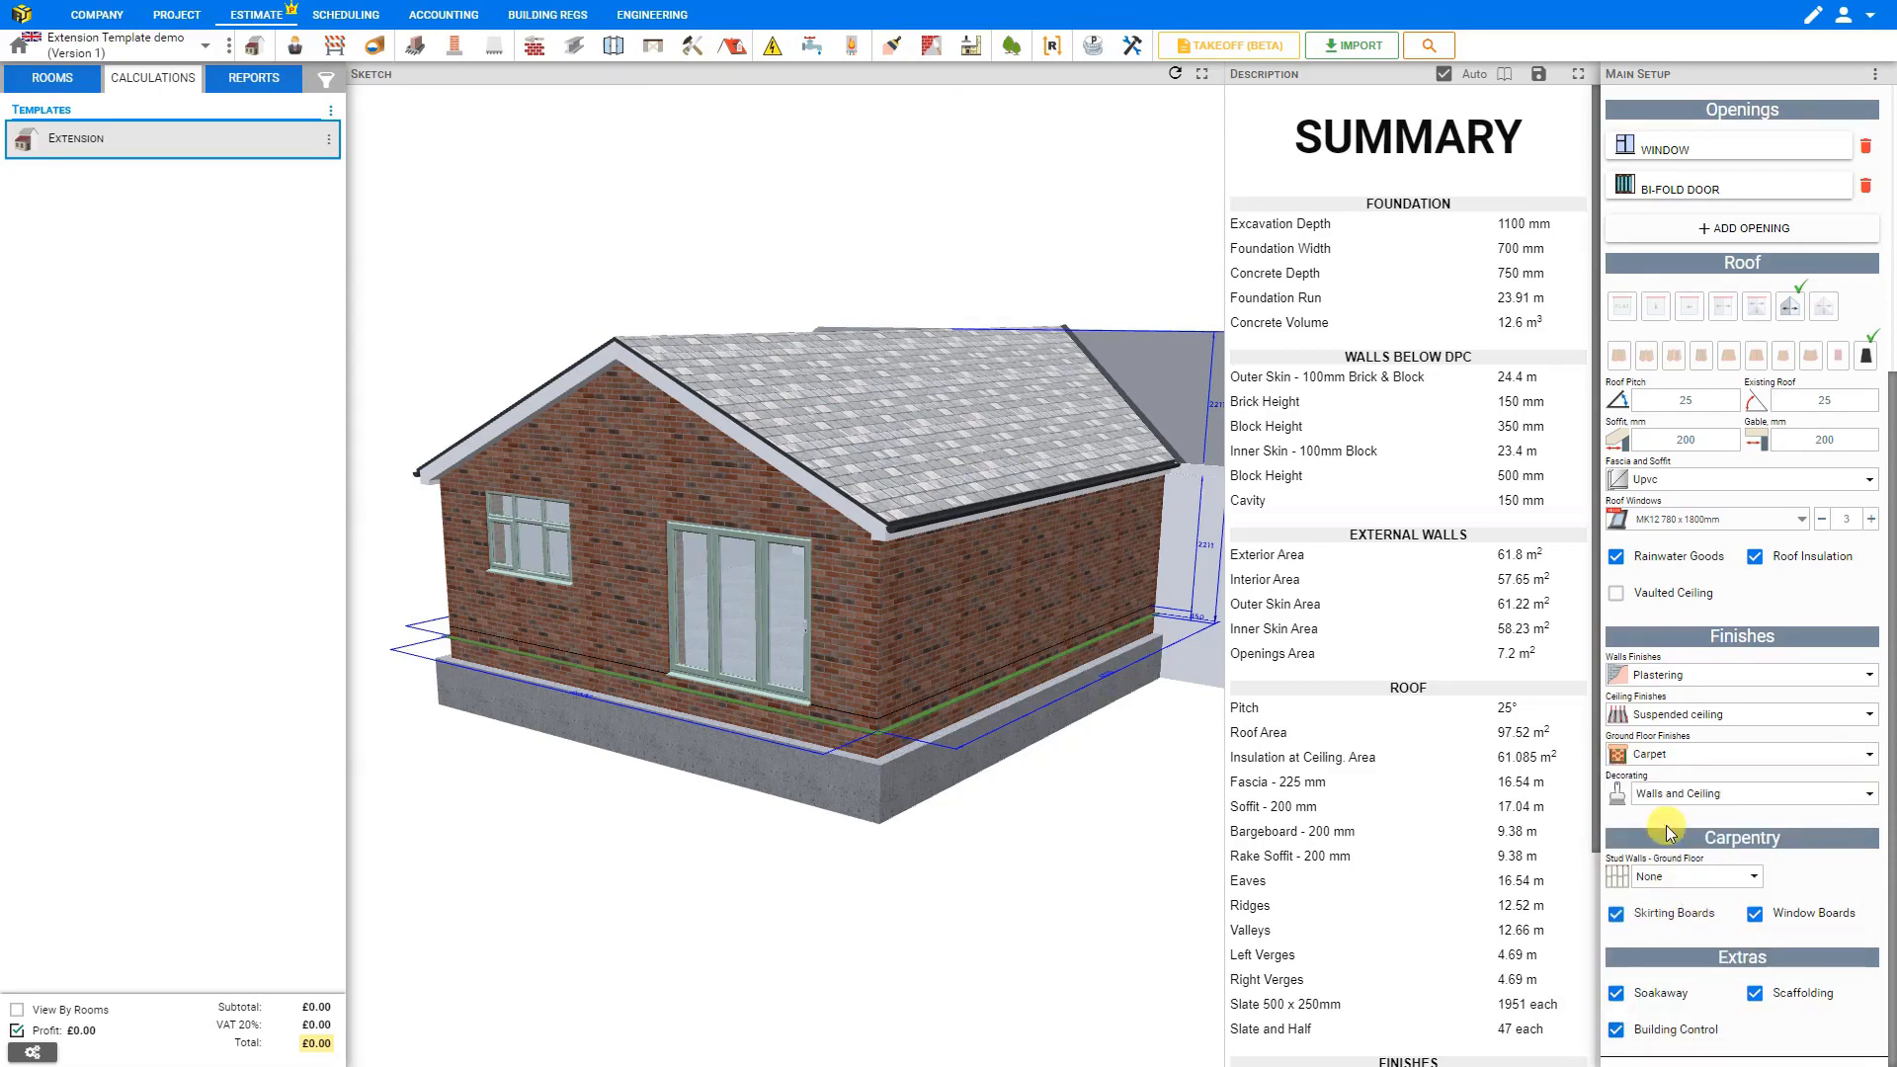
pyautogui.click(1670, 763)
pyautogui.click(1686, 958)
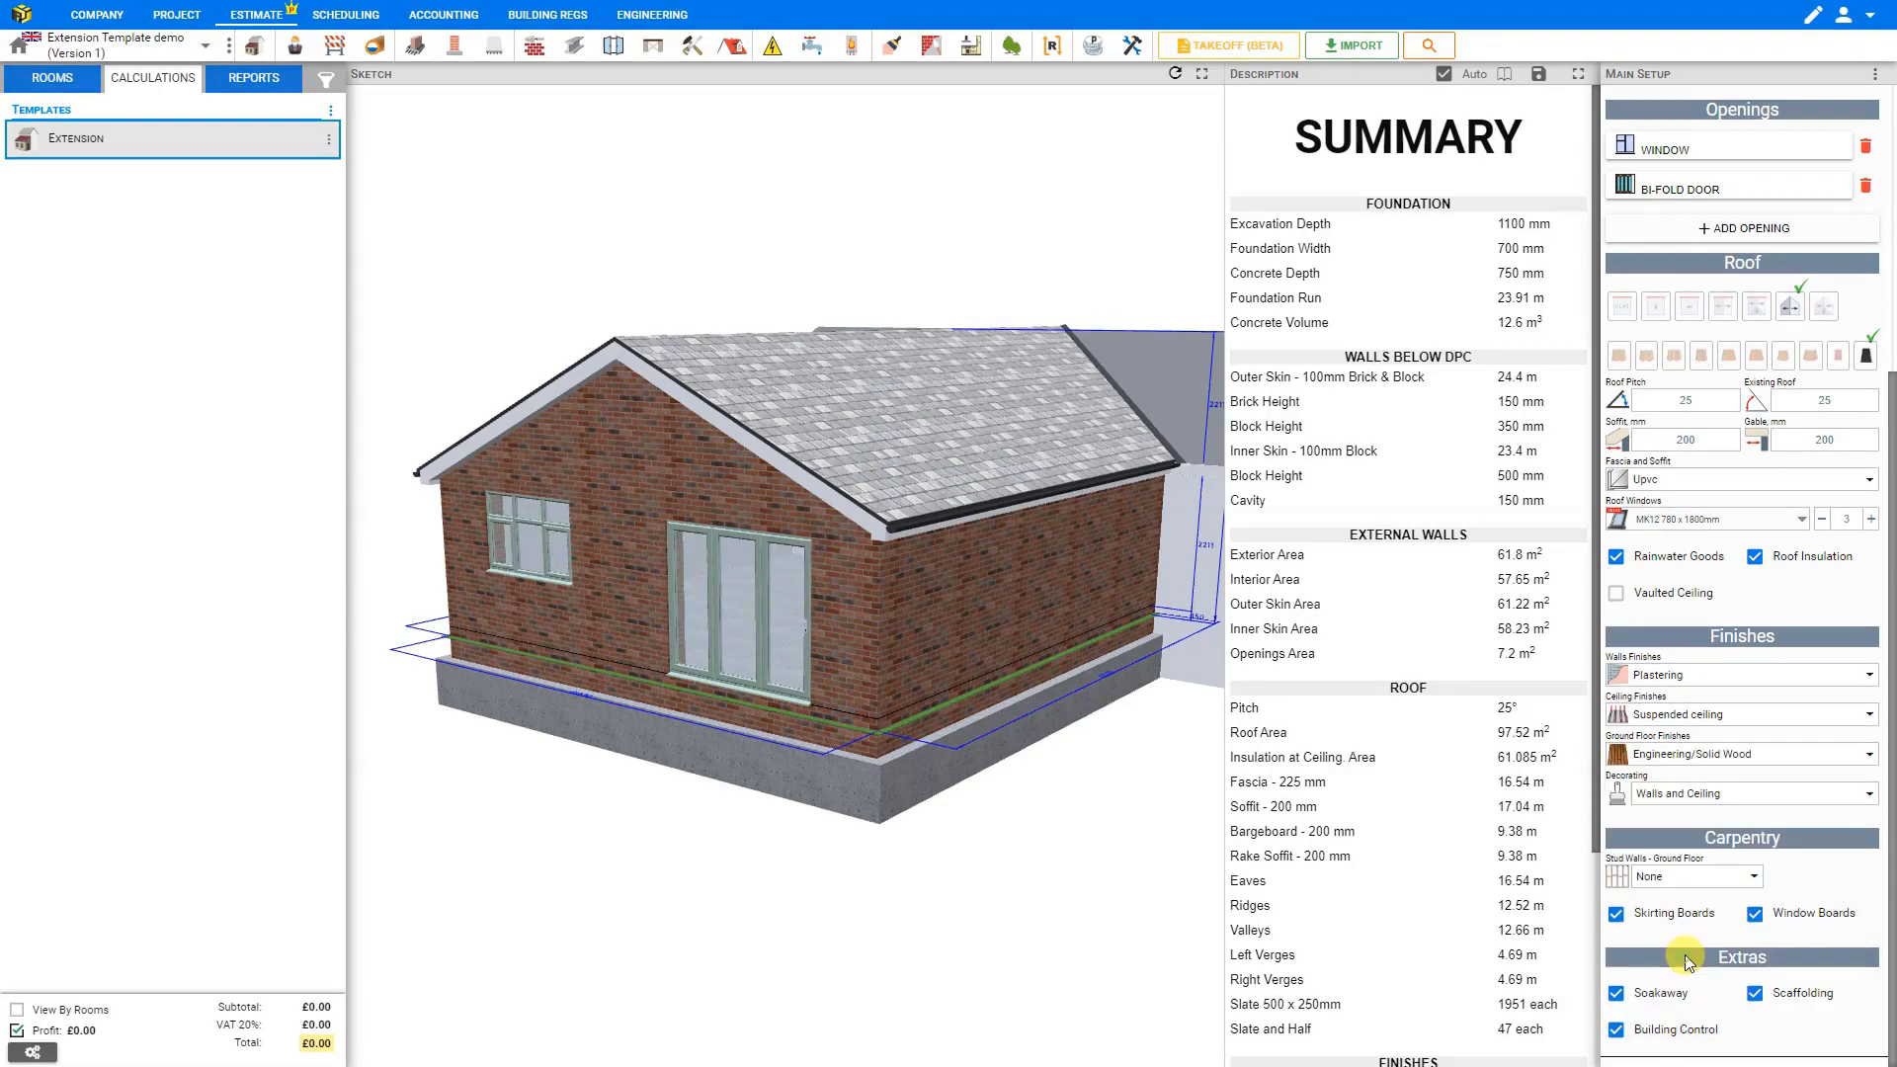
pyautogui.click(1691, 763)
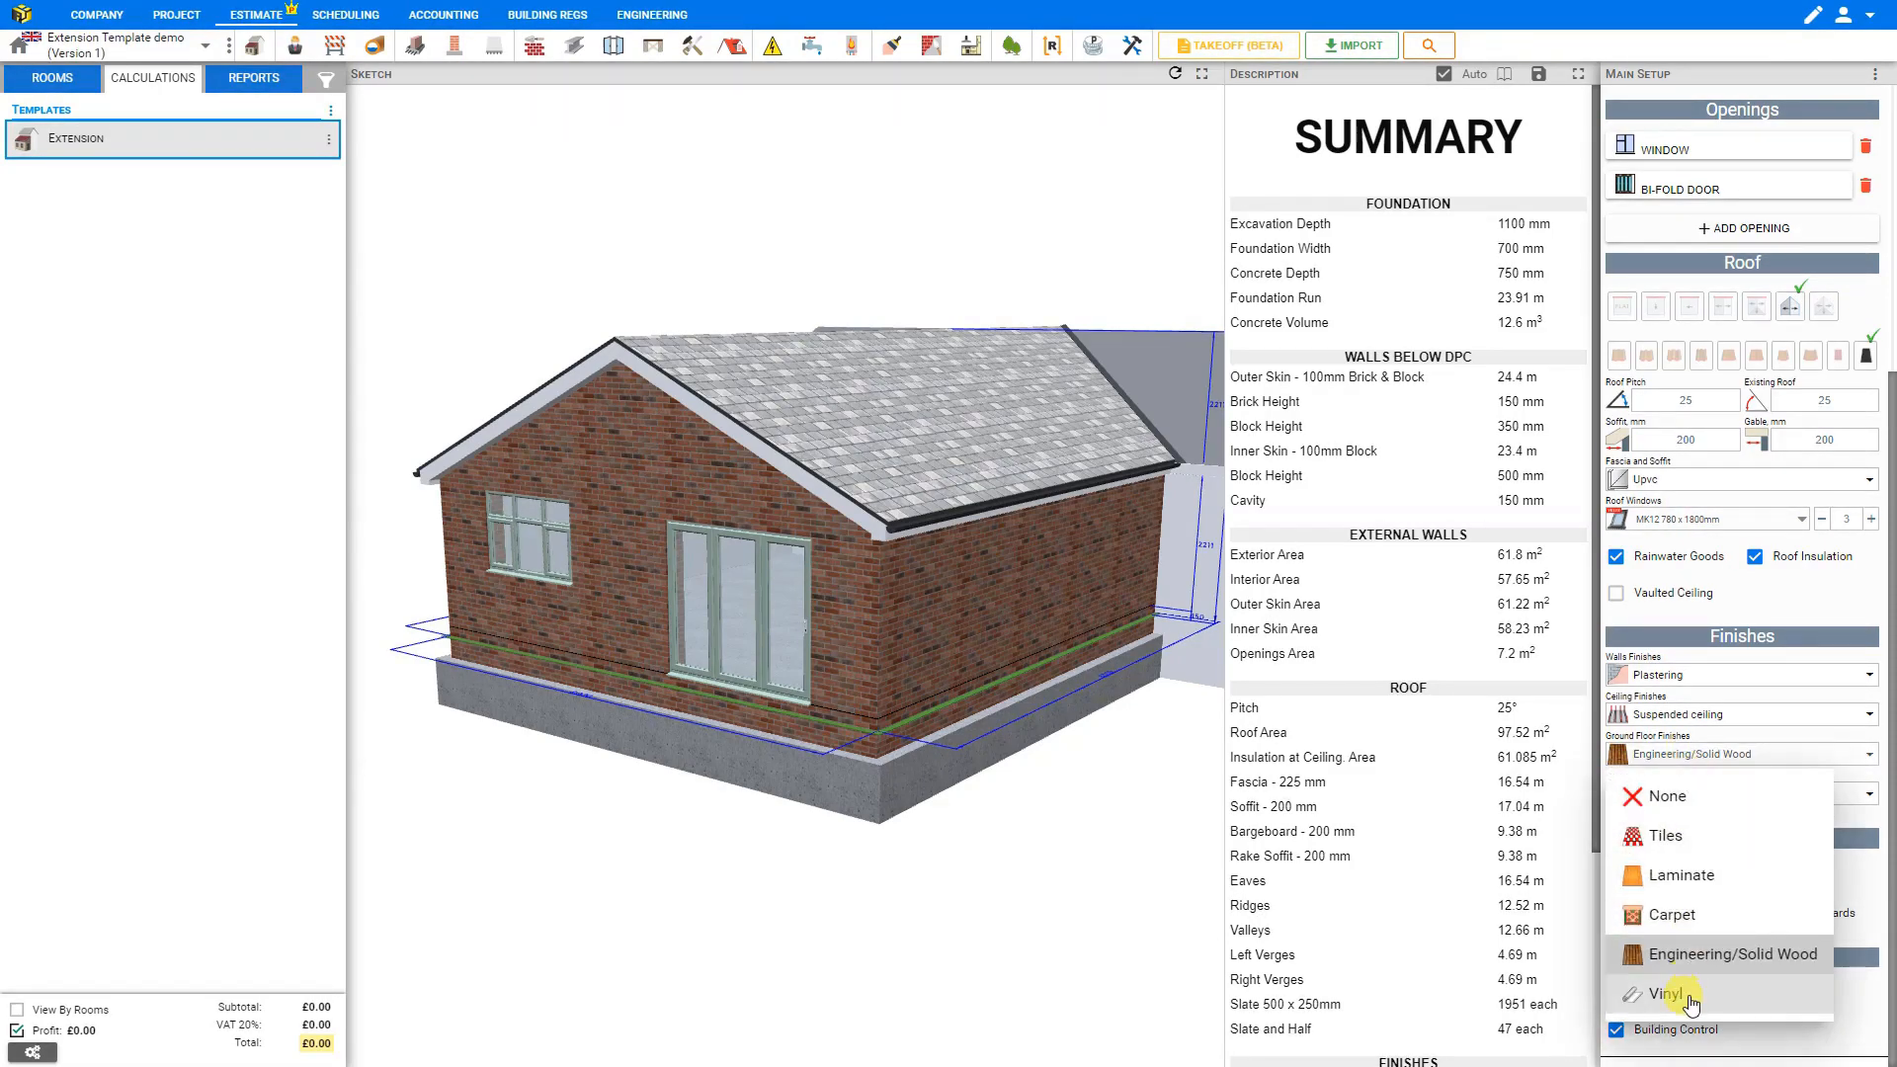
pyautogui.click(1670, 993)
pyautogui.click(1683, 758)
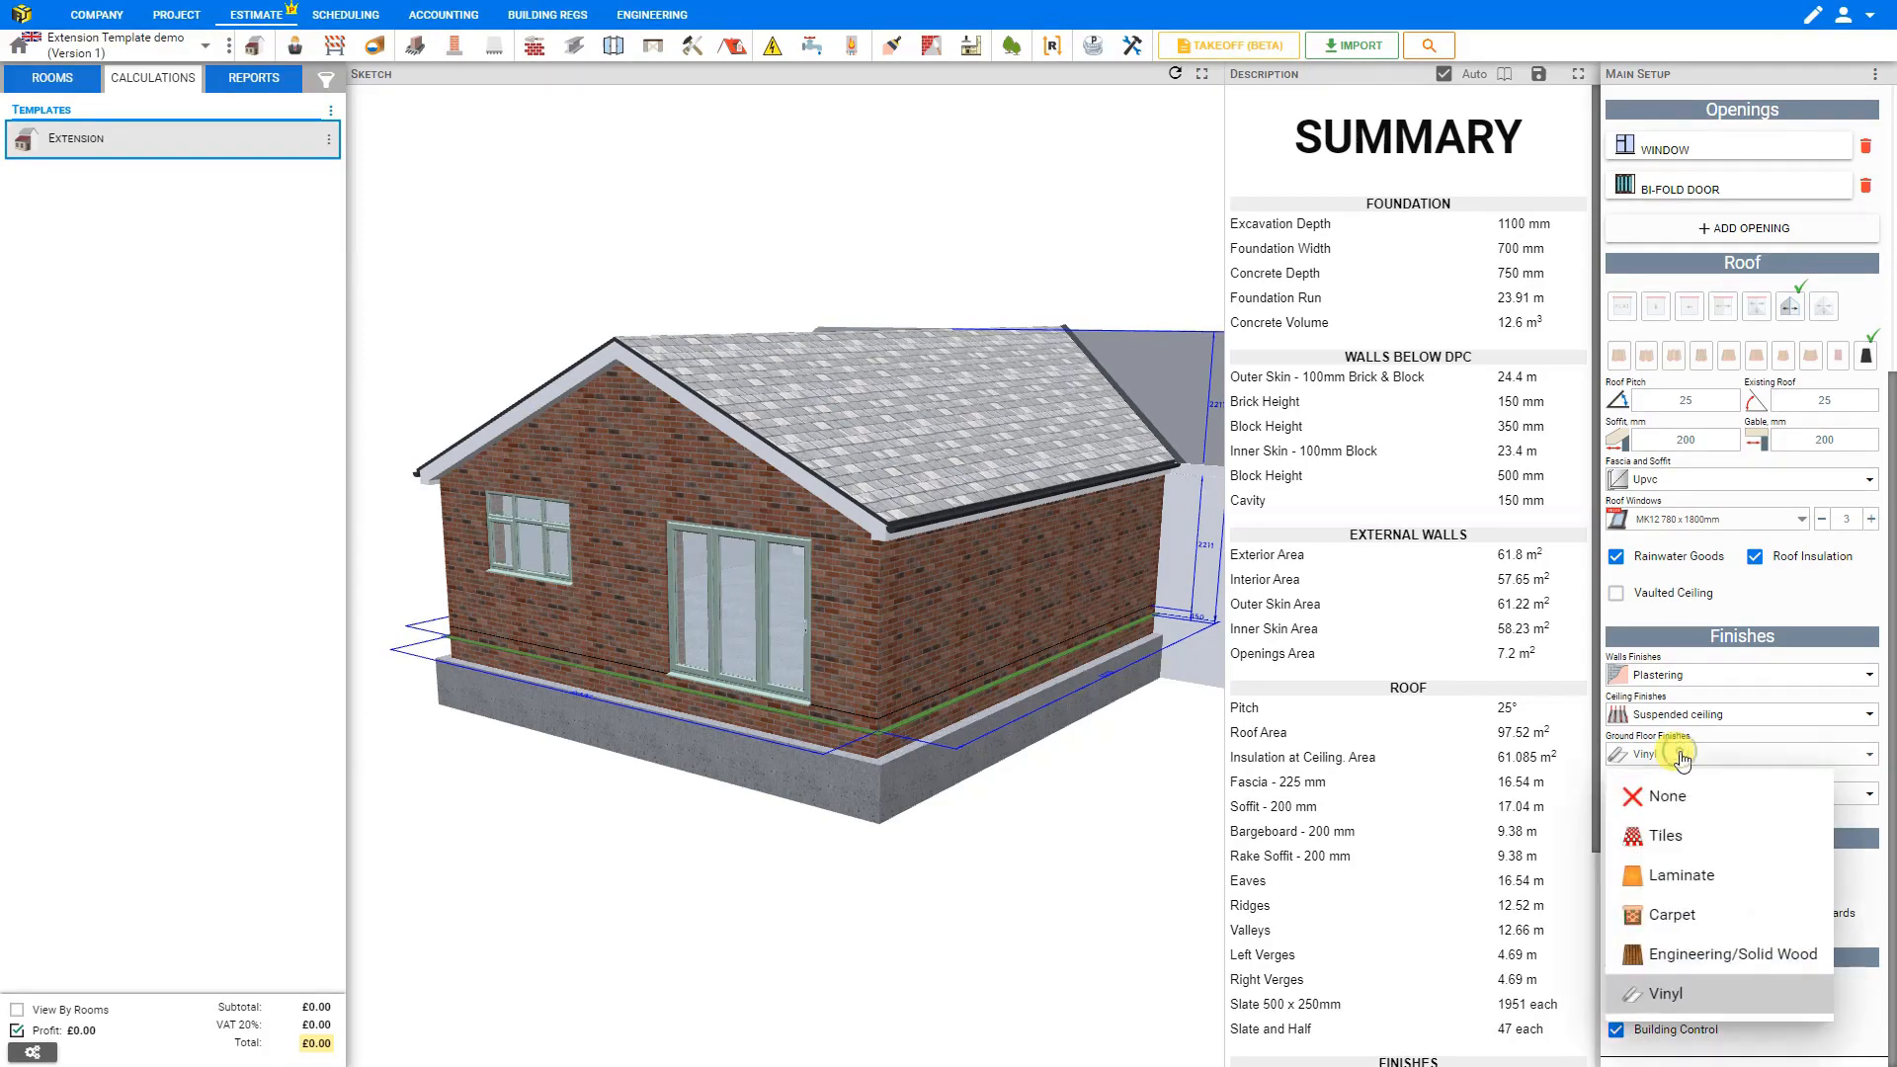
pyautogui.click(1678, 797)
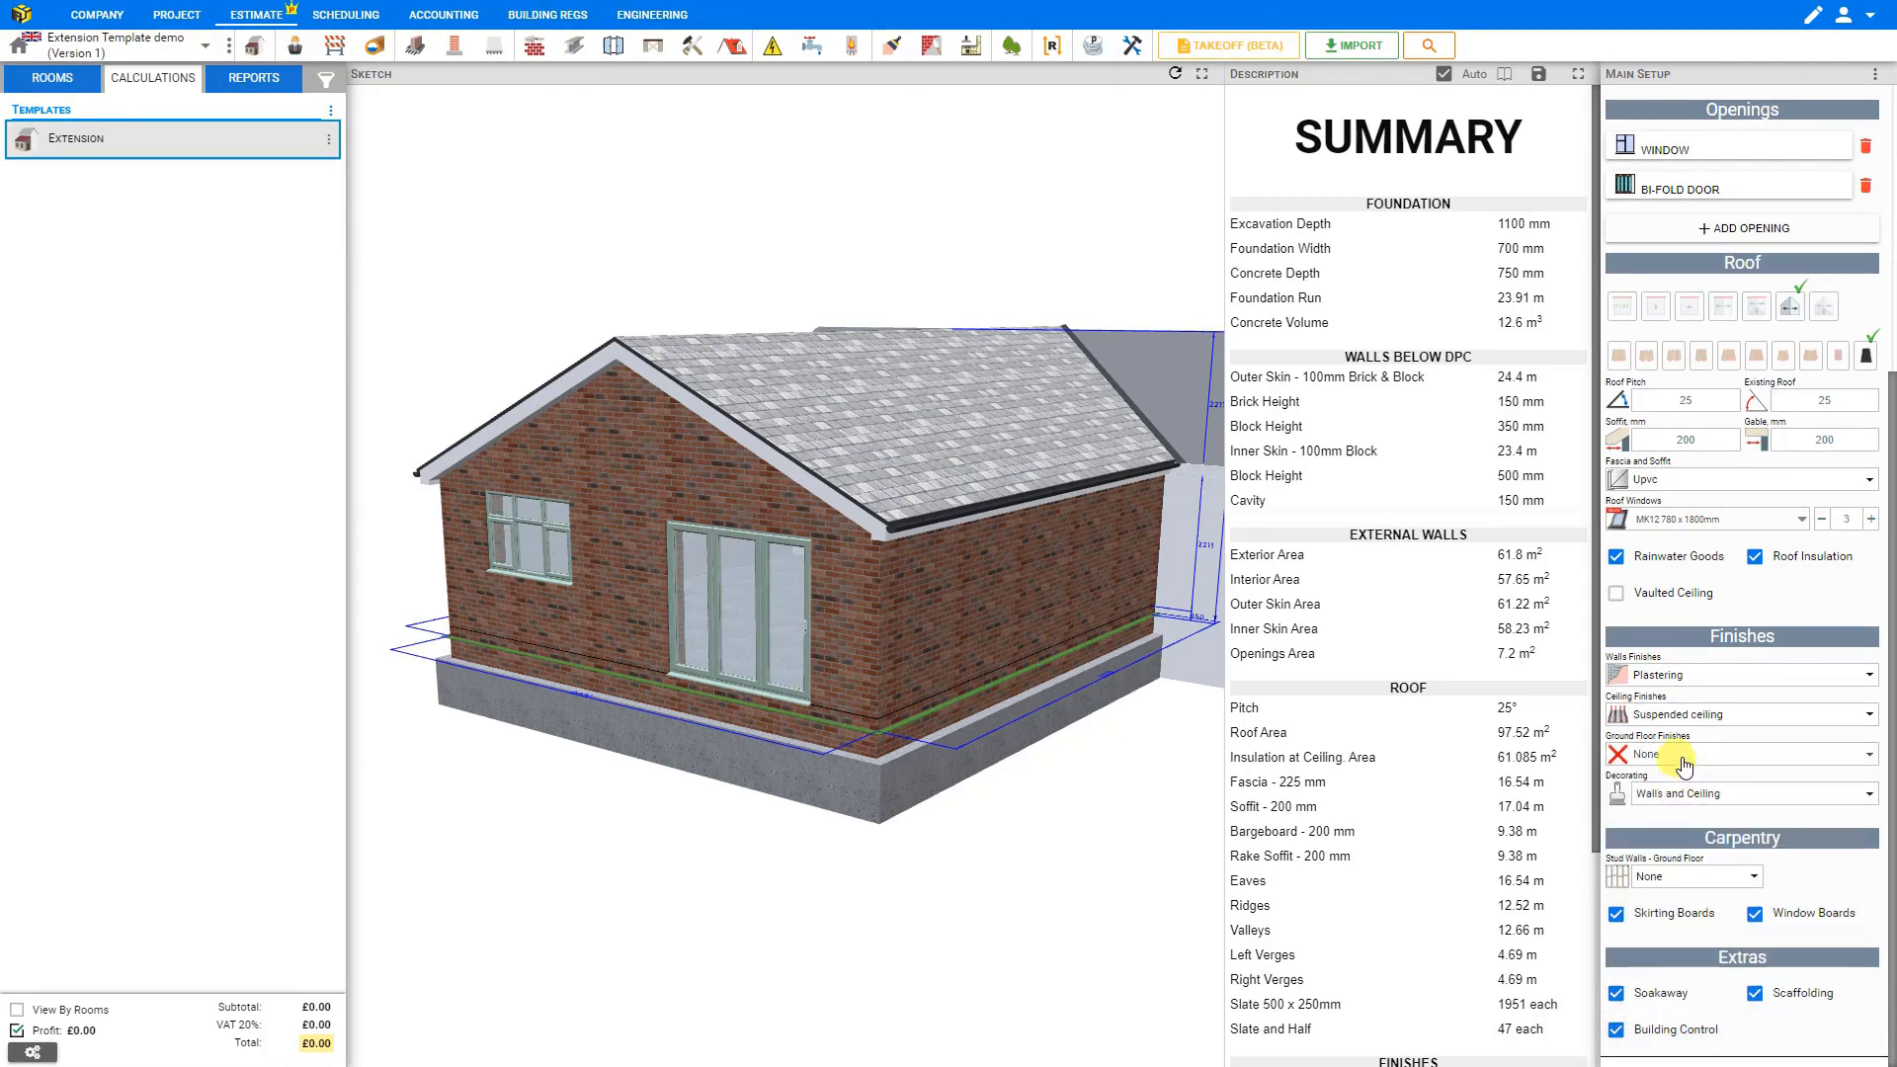
pyautogui.click(1682, 758)
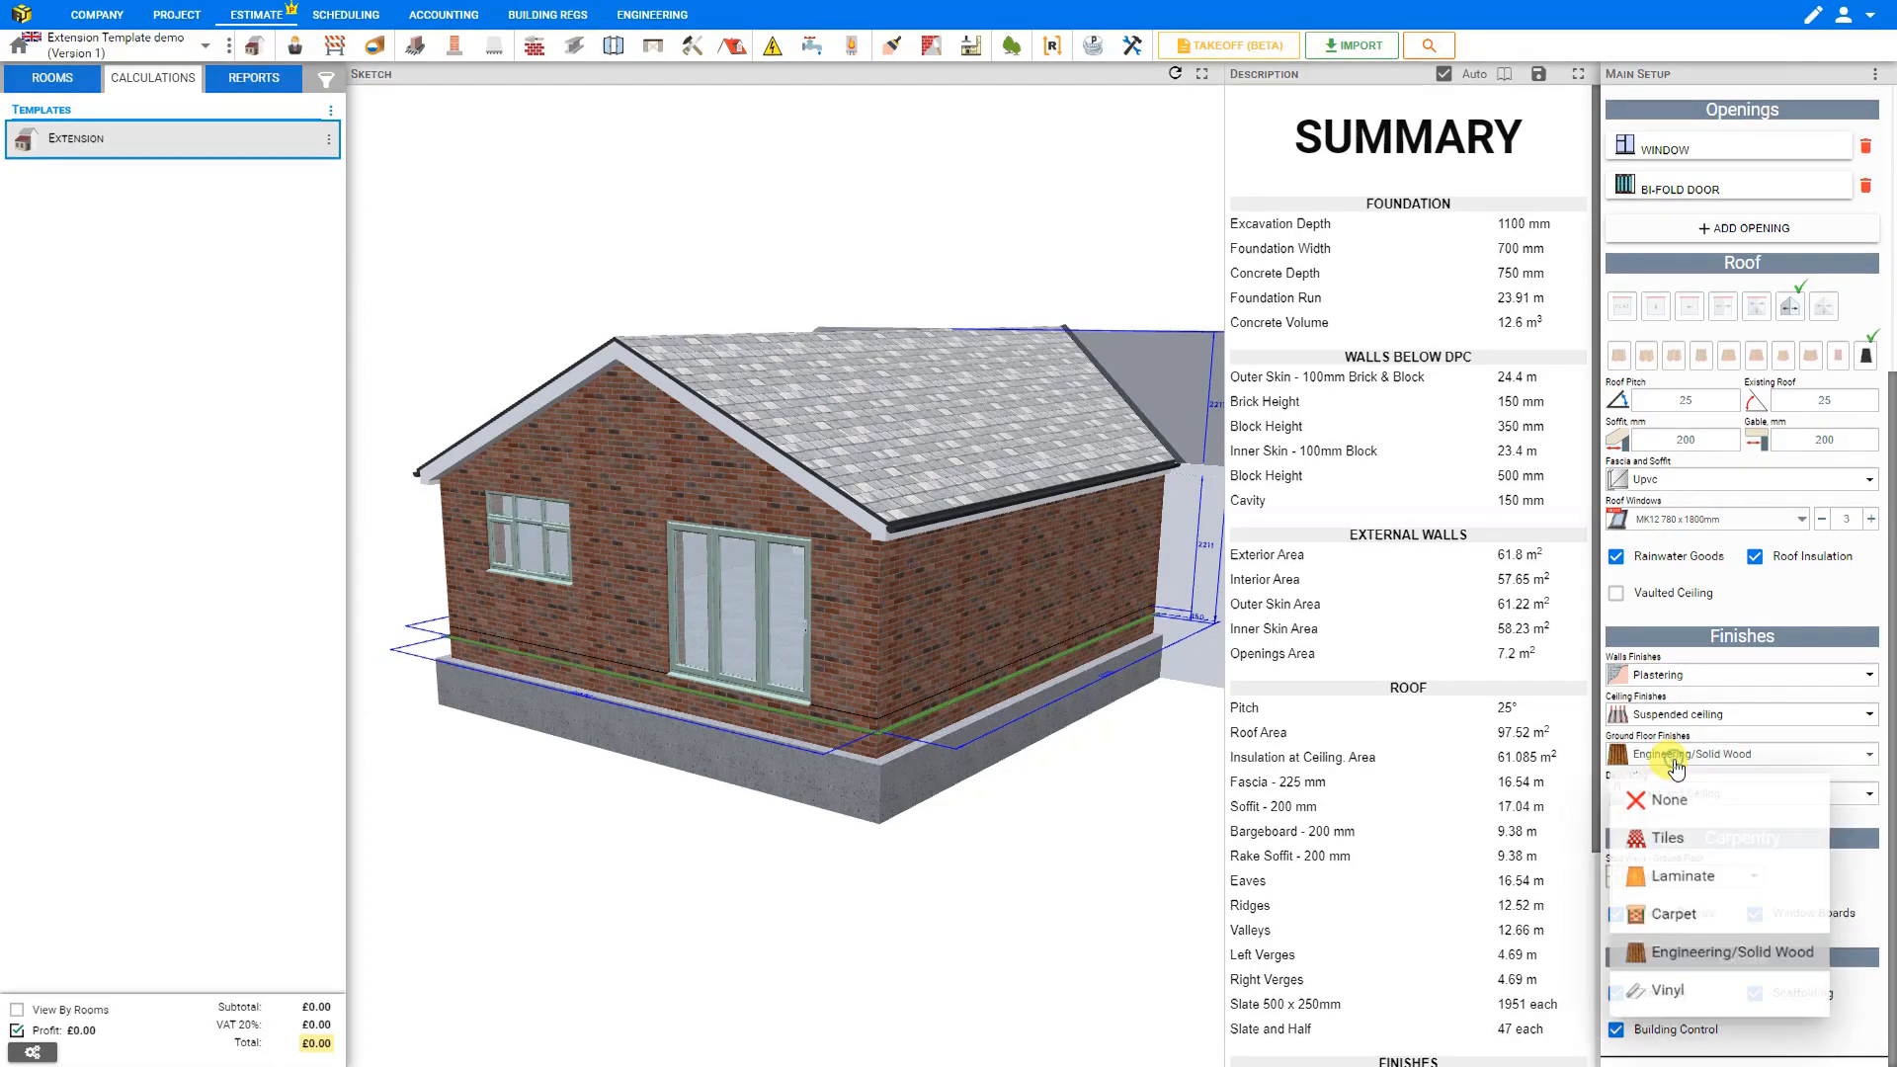
pyautogui.click(1674, 954)
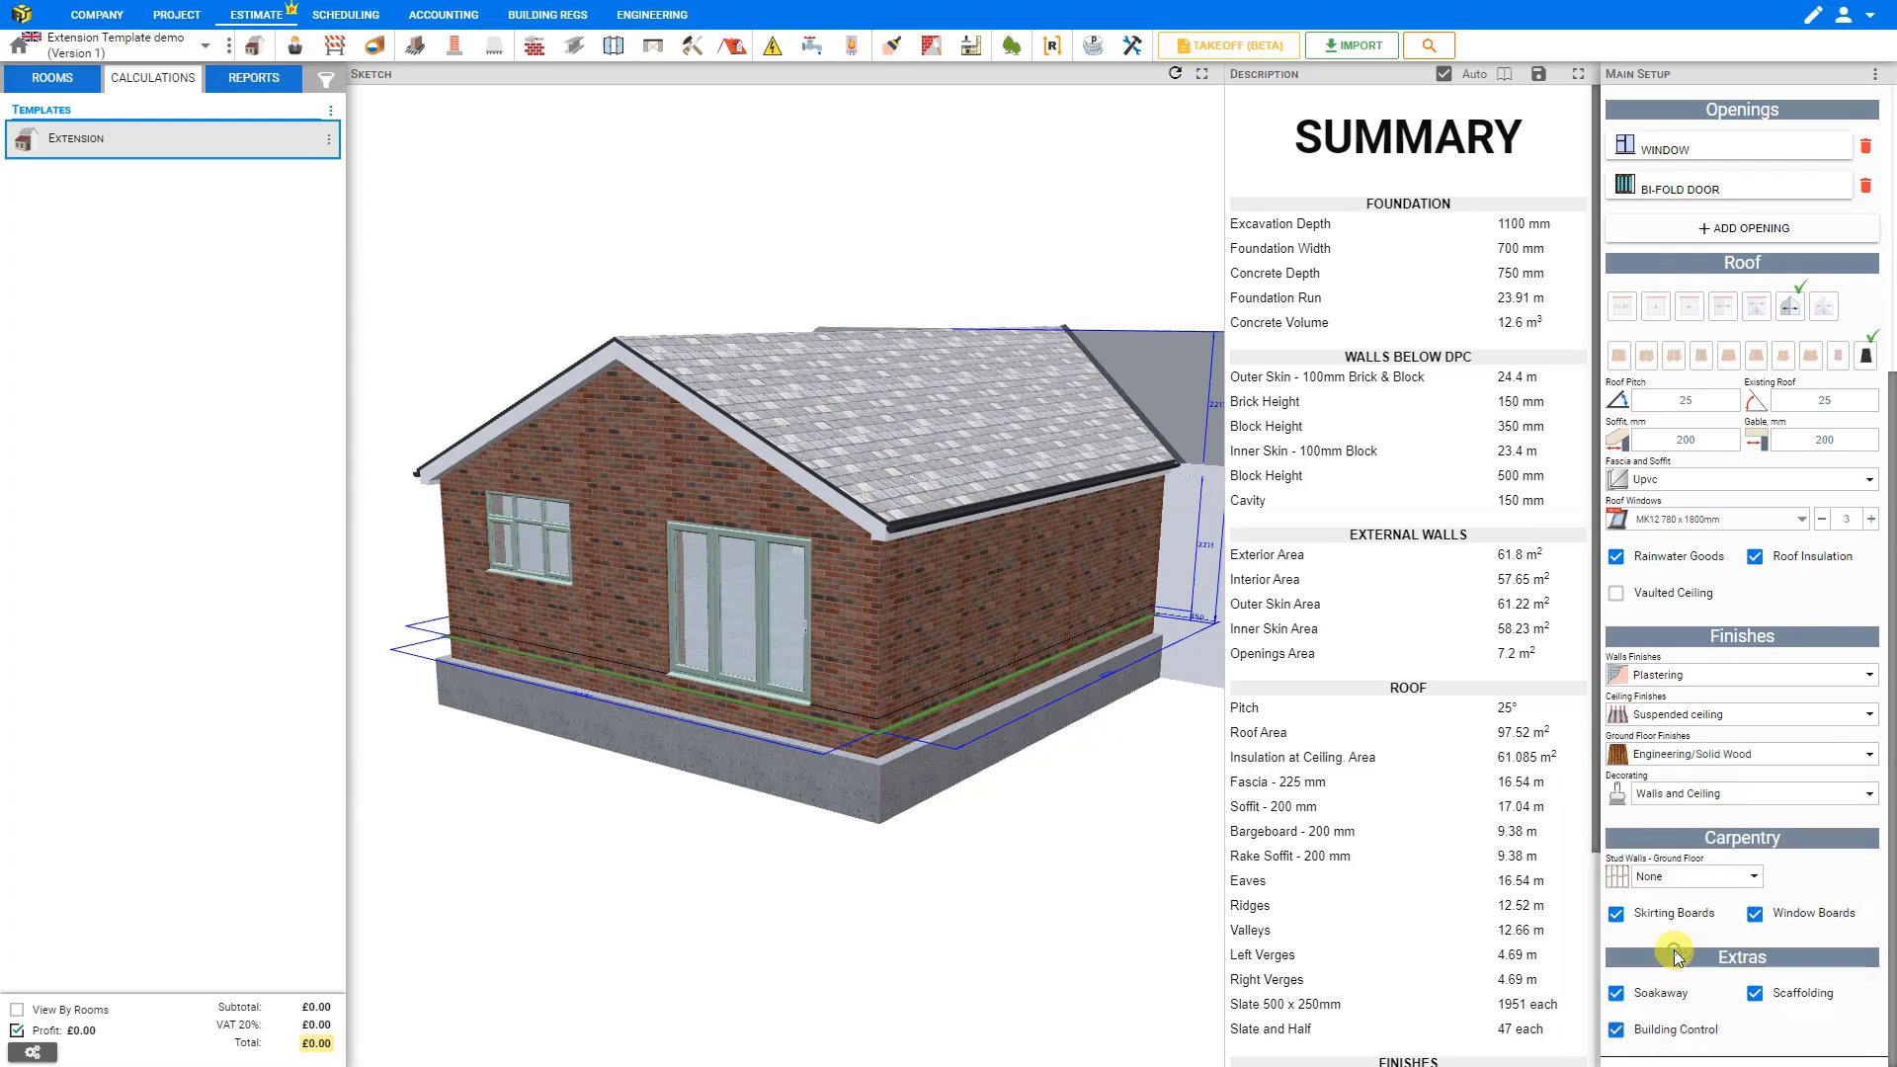
# Try None for decorating and return it to Walls and Ceiling
pyautogui.click(1682, 797)
pyautogui.click(1674, 838)
pyautogui.click(1679, 795)
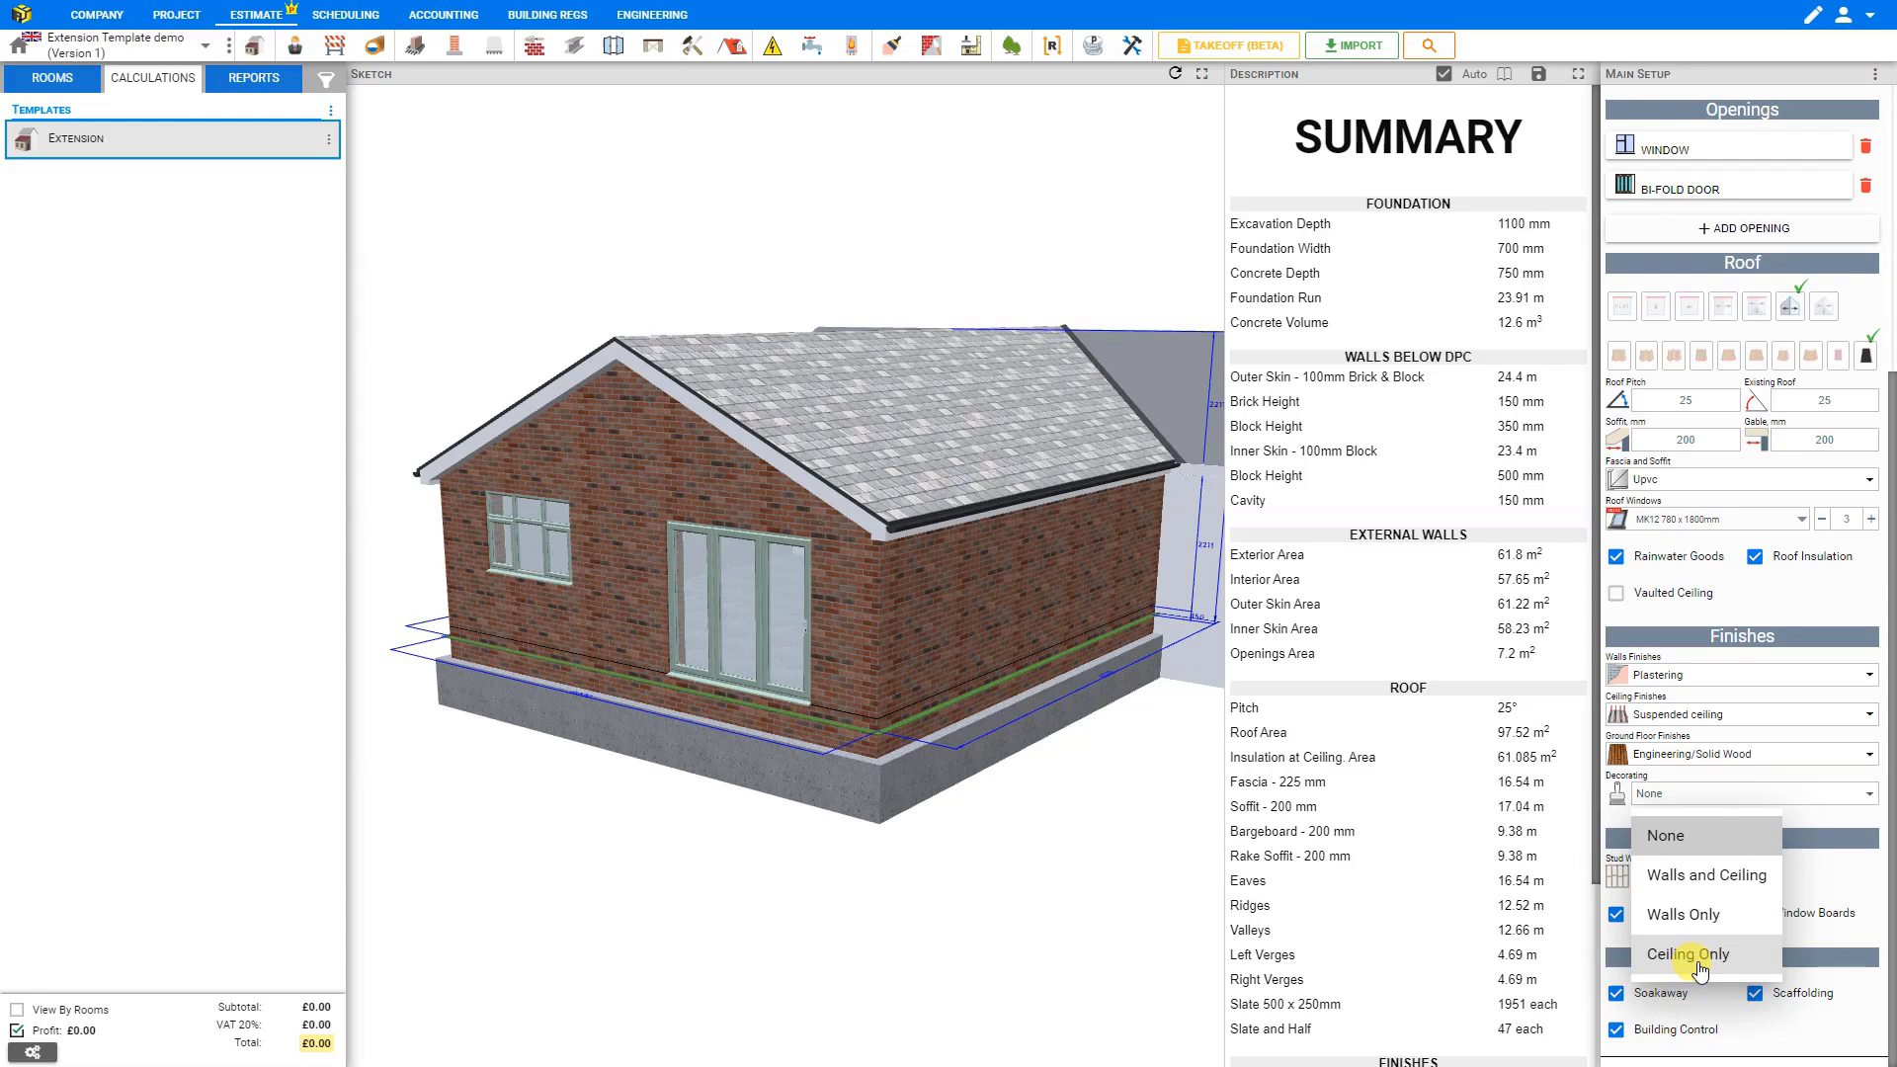
pyautogui.click(1691, 878)
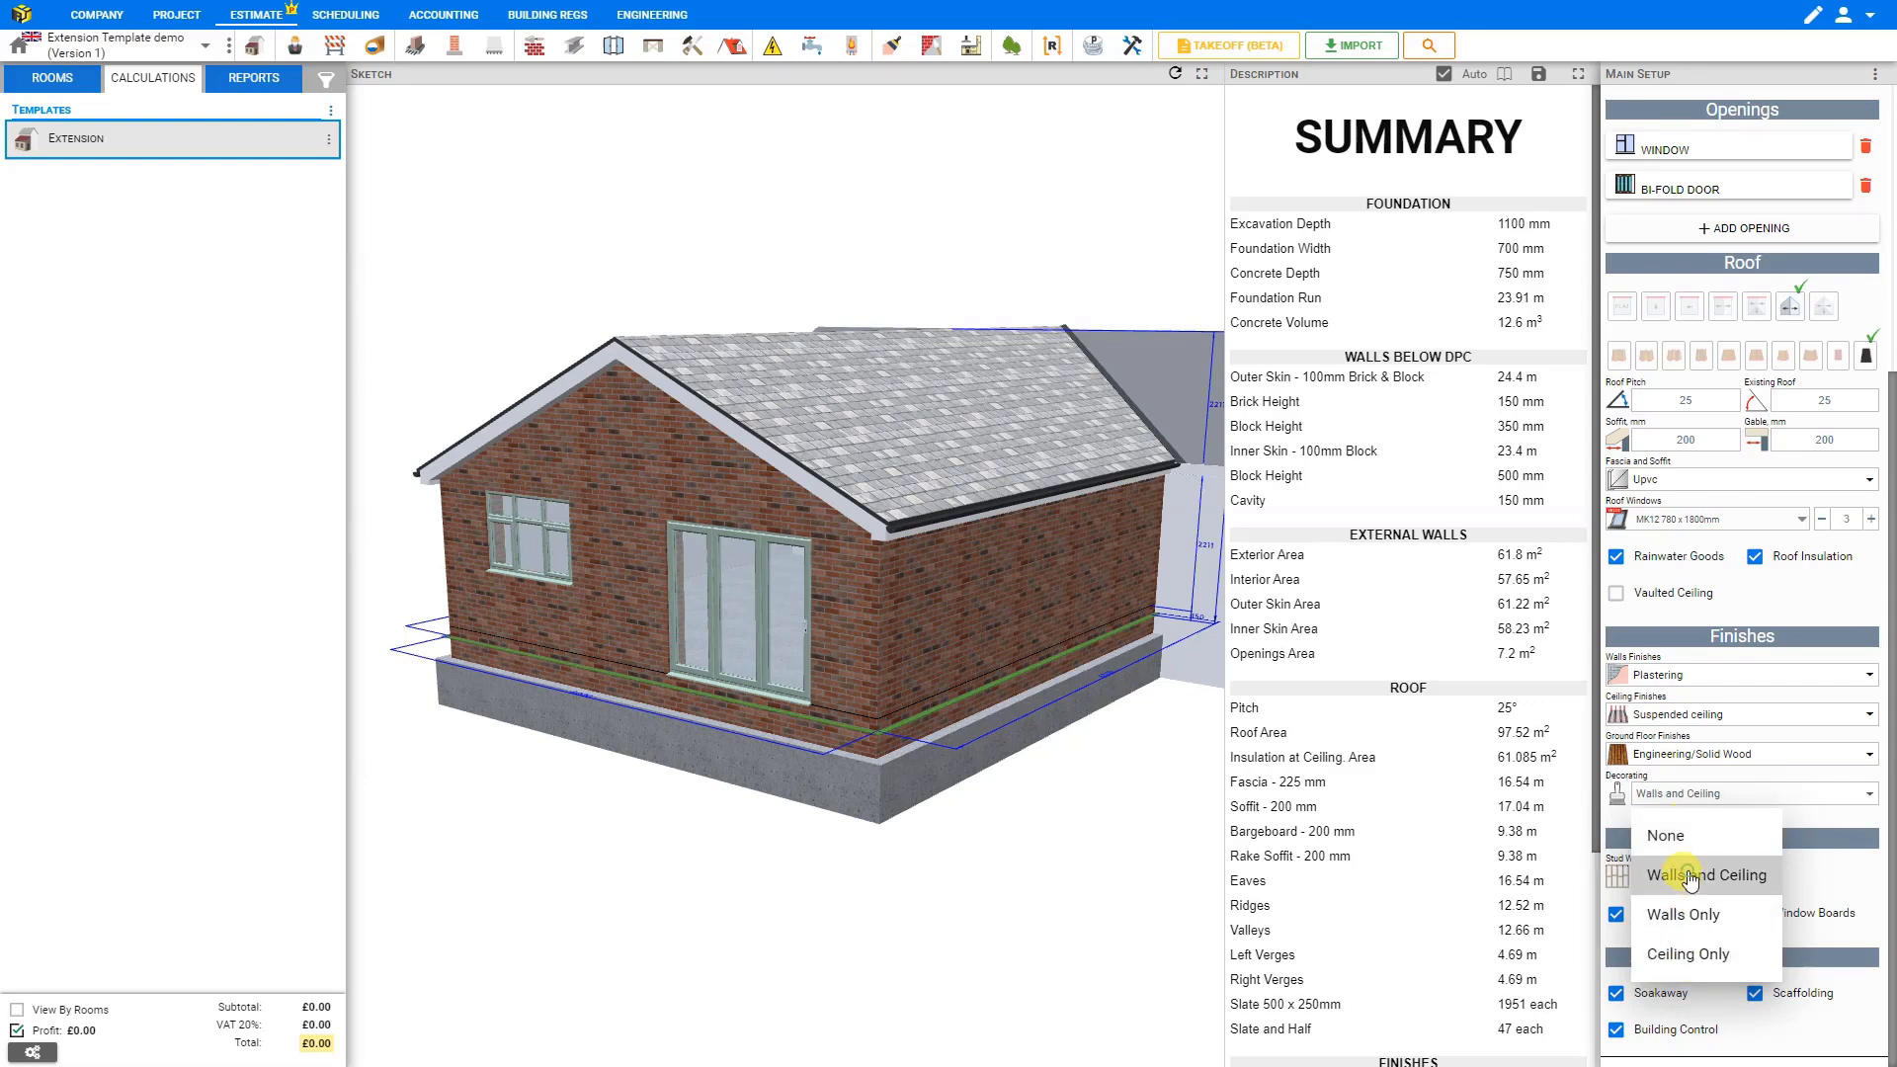
pyautogui.click(1690, 876)
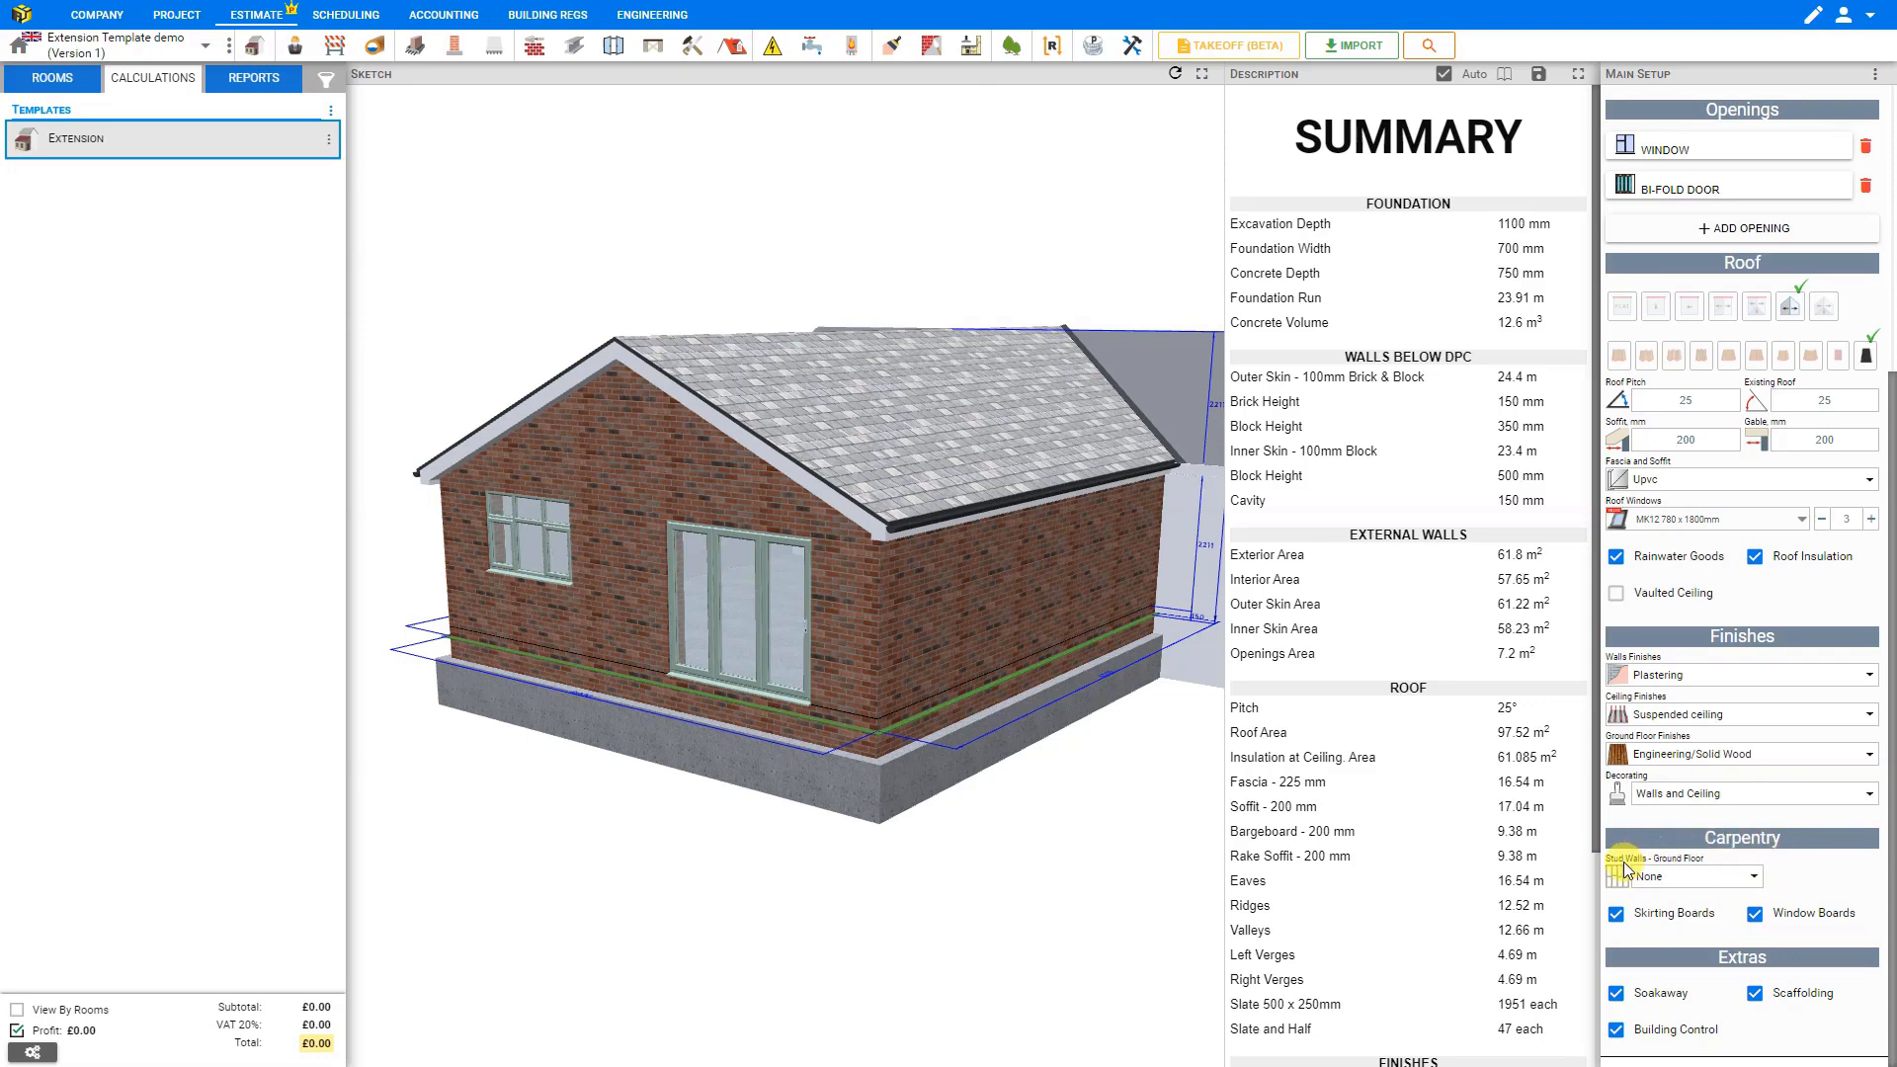
# Choose Studs 47 x 95 for the ground floor stud walls and select their length value for editing
pyautogui.click(1754, 880)
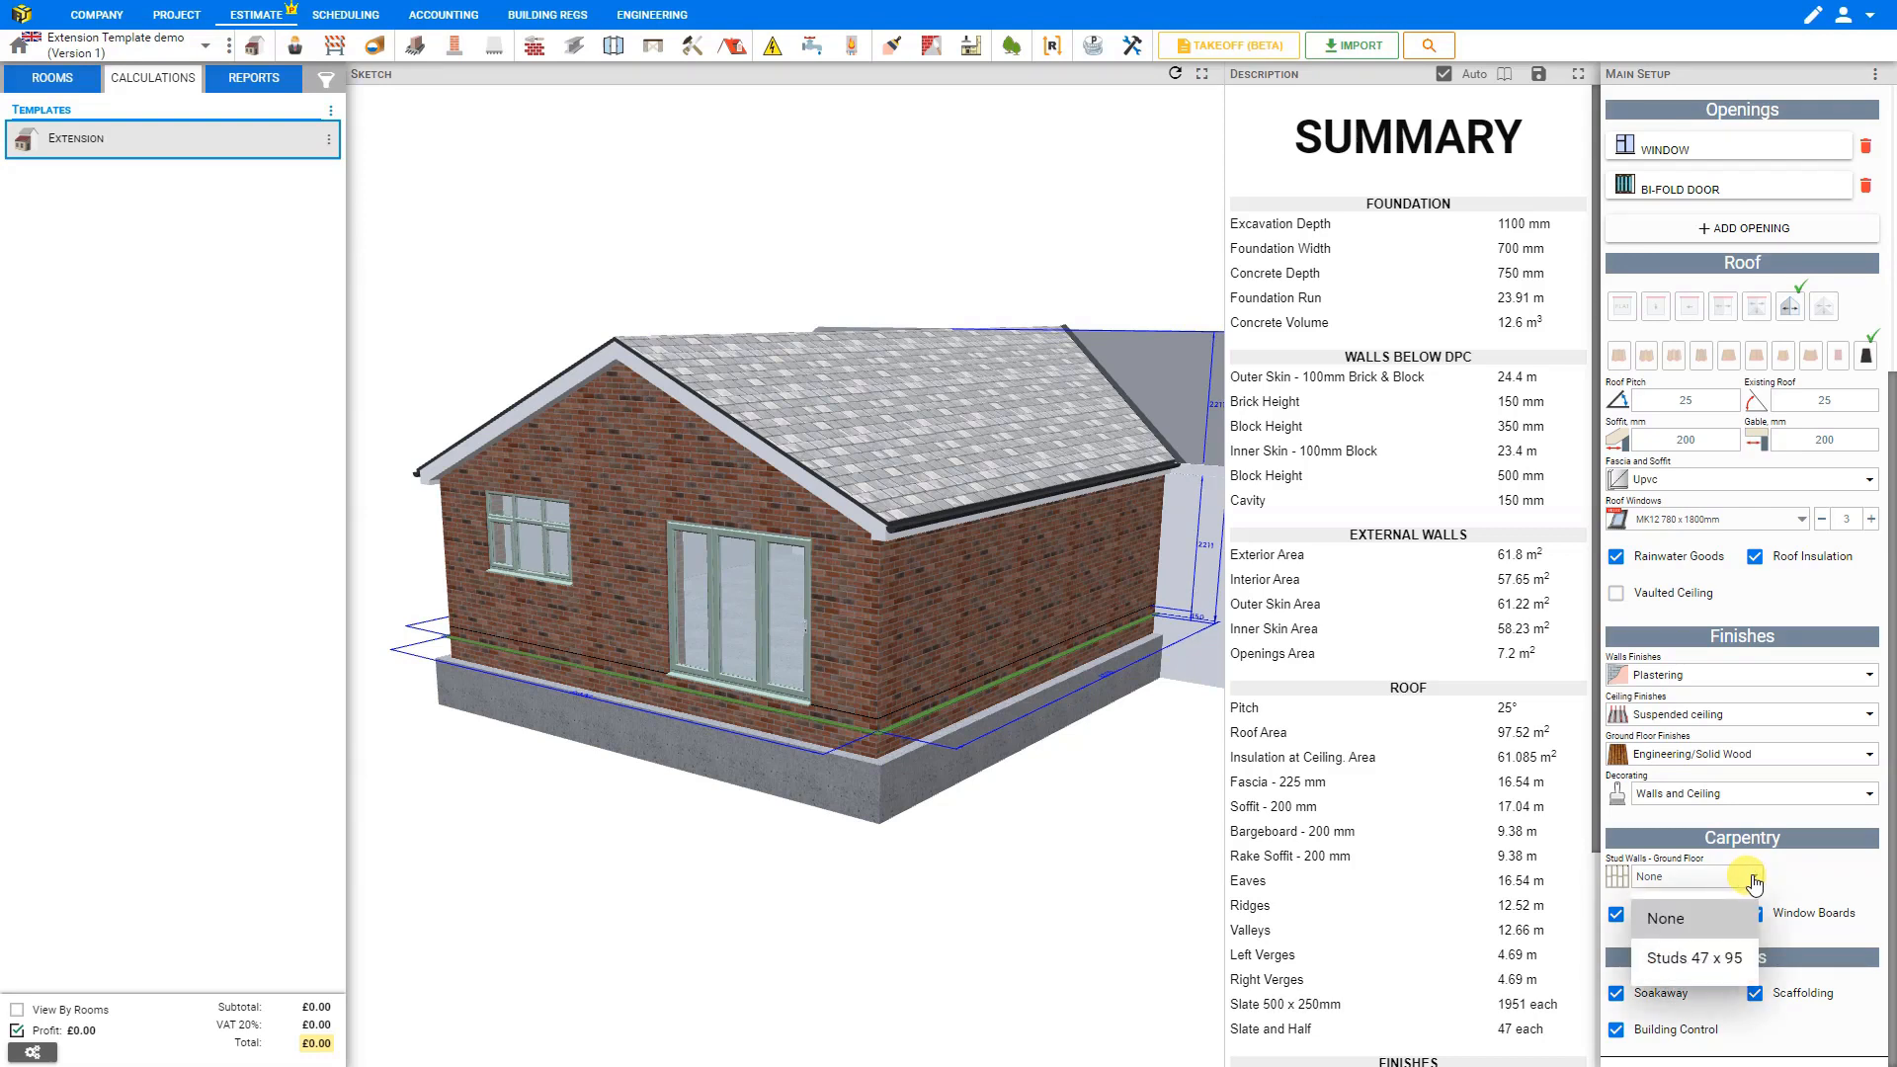
pyautogui.click(1714, 960)
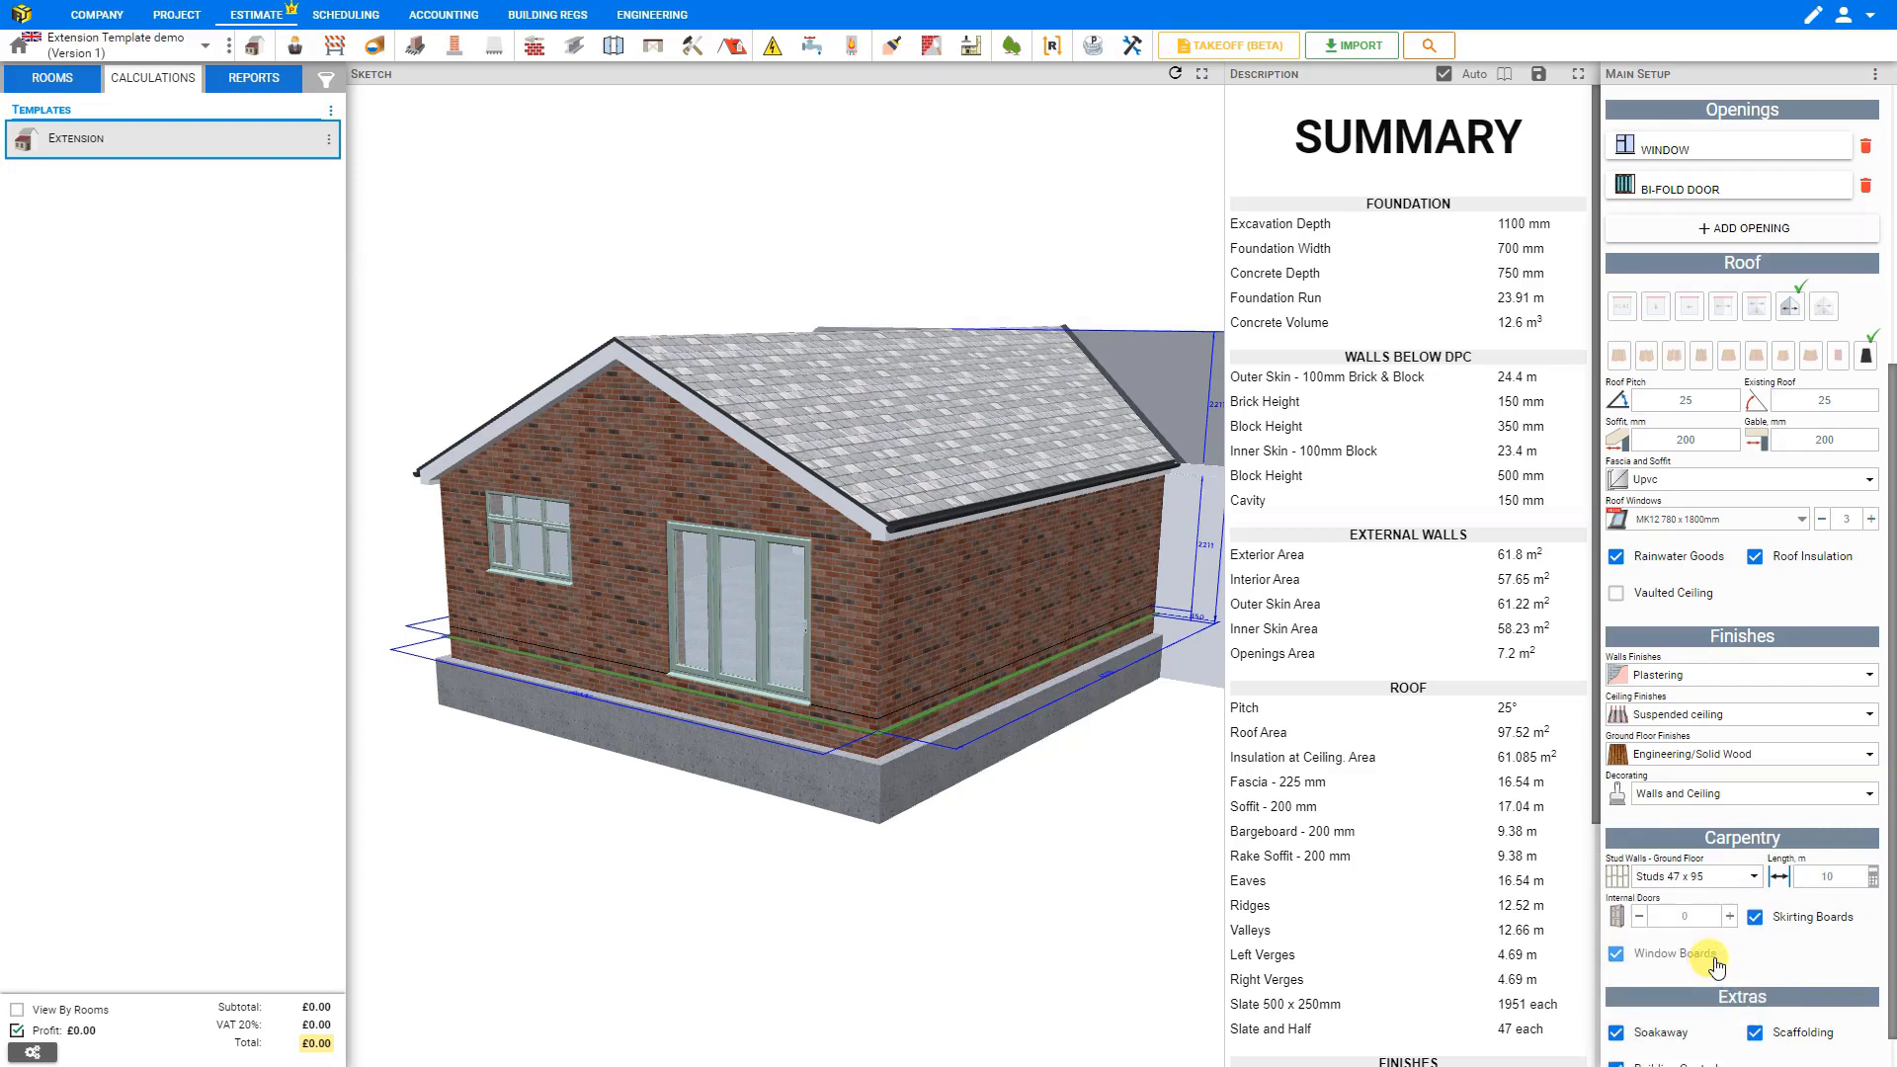
pyautogui.click(1829, 877)
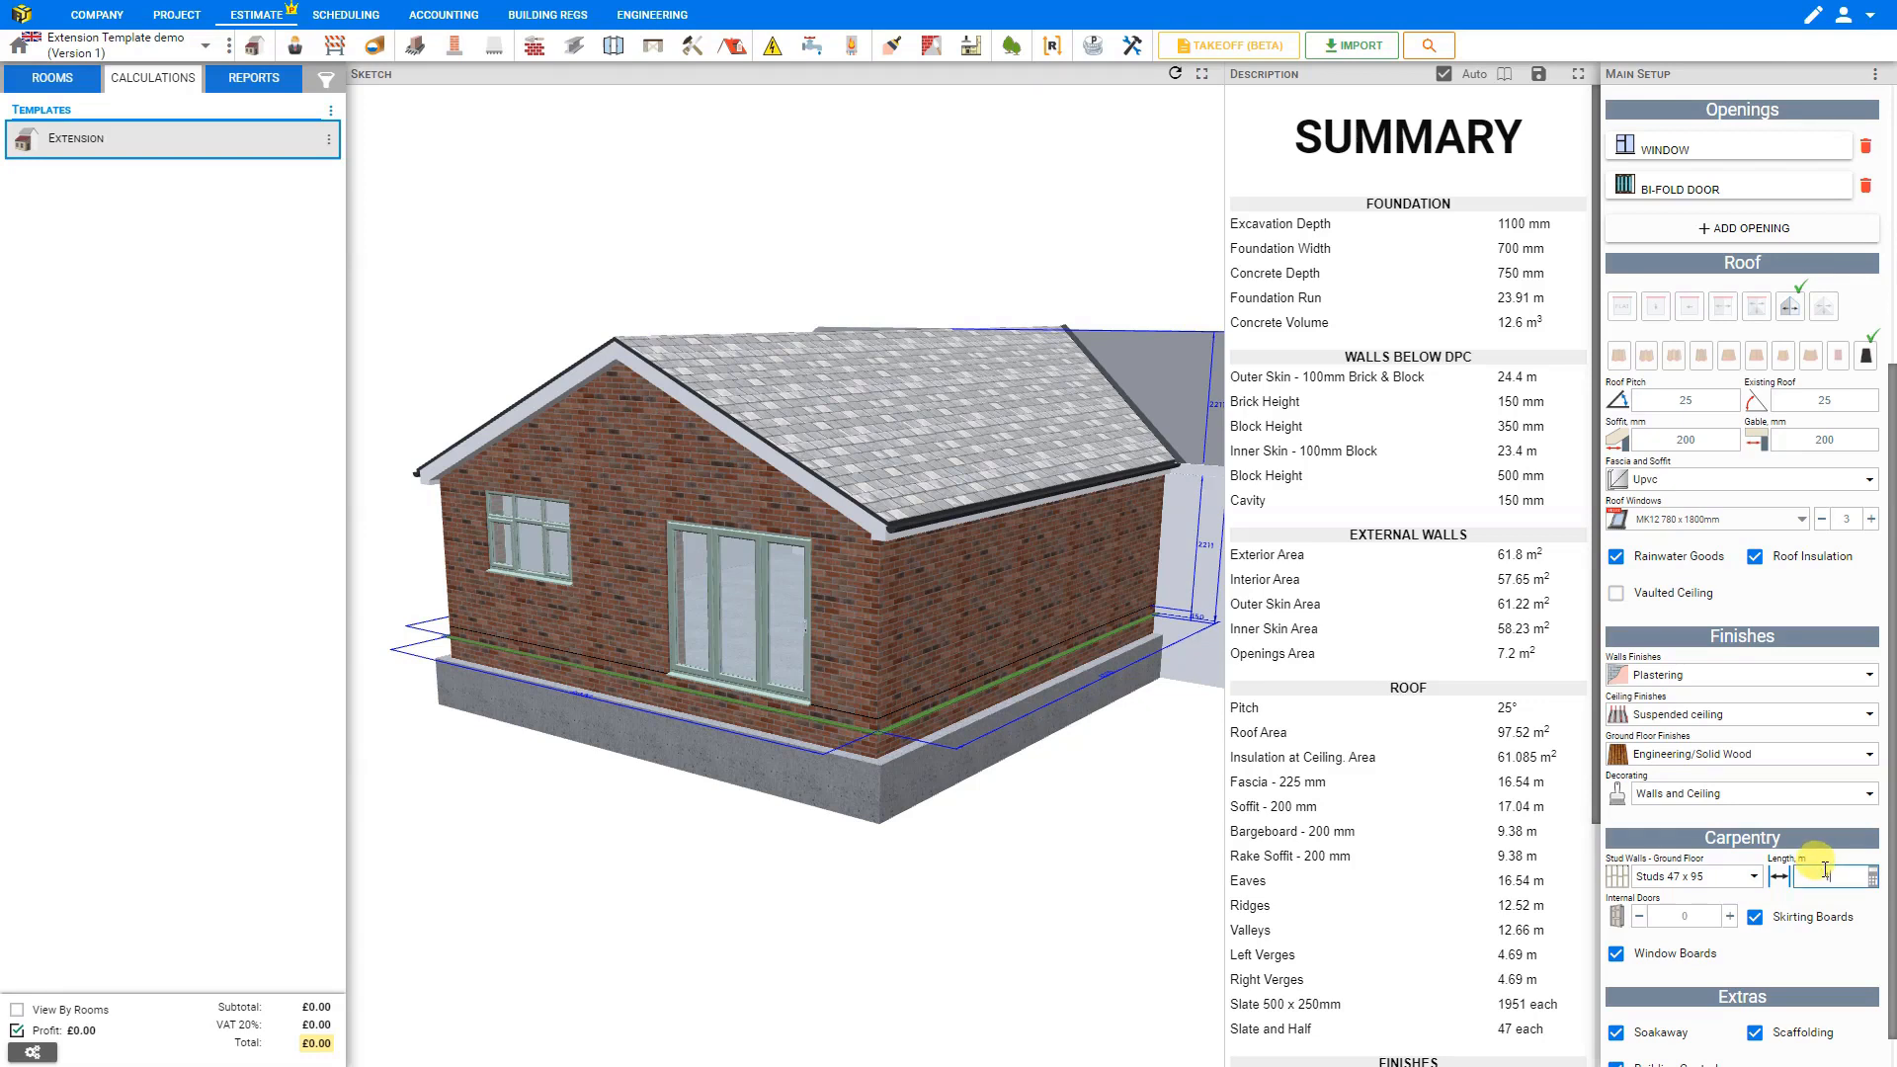
pyautogui.doubleClick(1840, 875)
# Add a section to the stud wall length's perimeter calculator and try figure shapes such as the rectangle and the isosceles triangle sides
pyautogui.click(1872, 877)
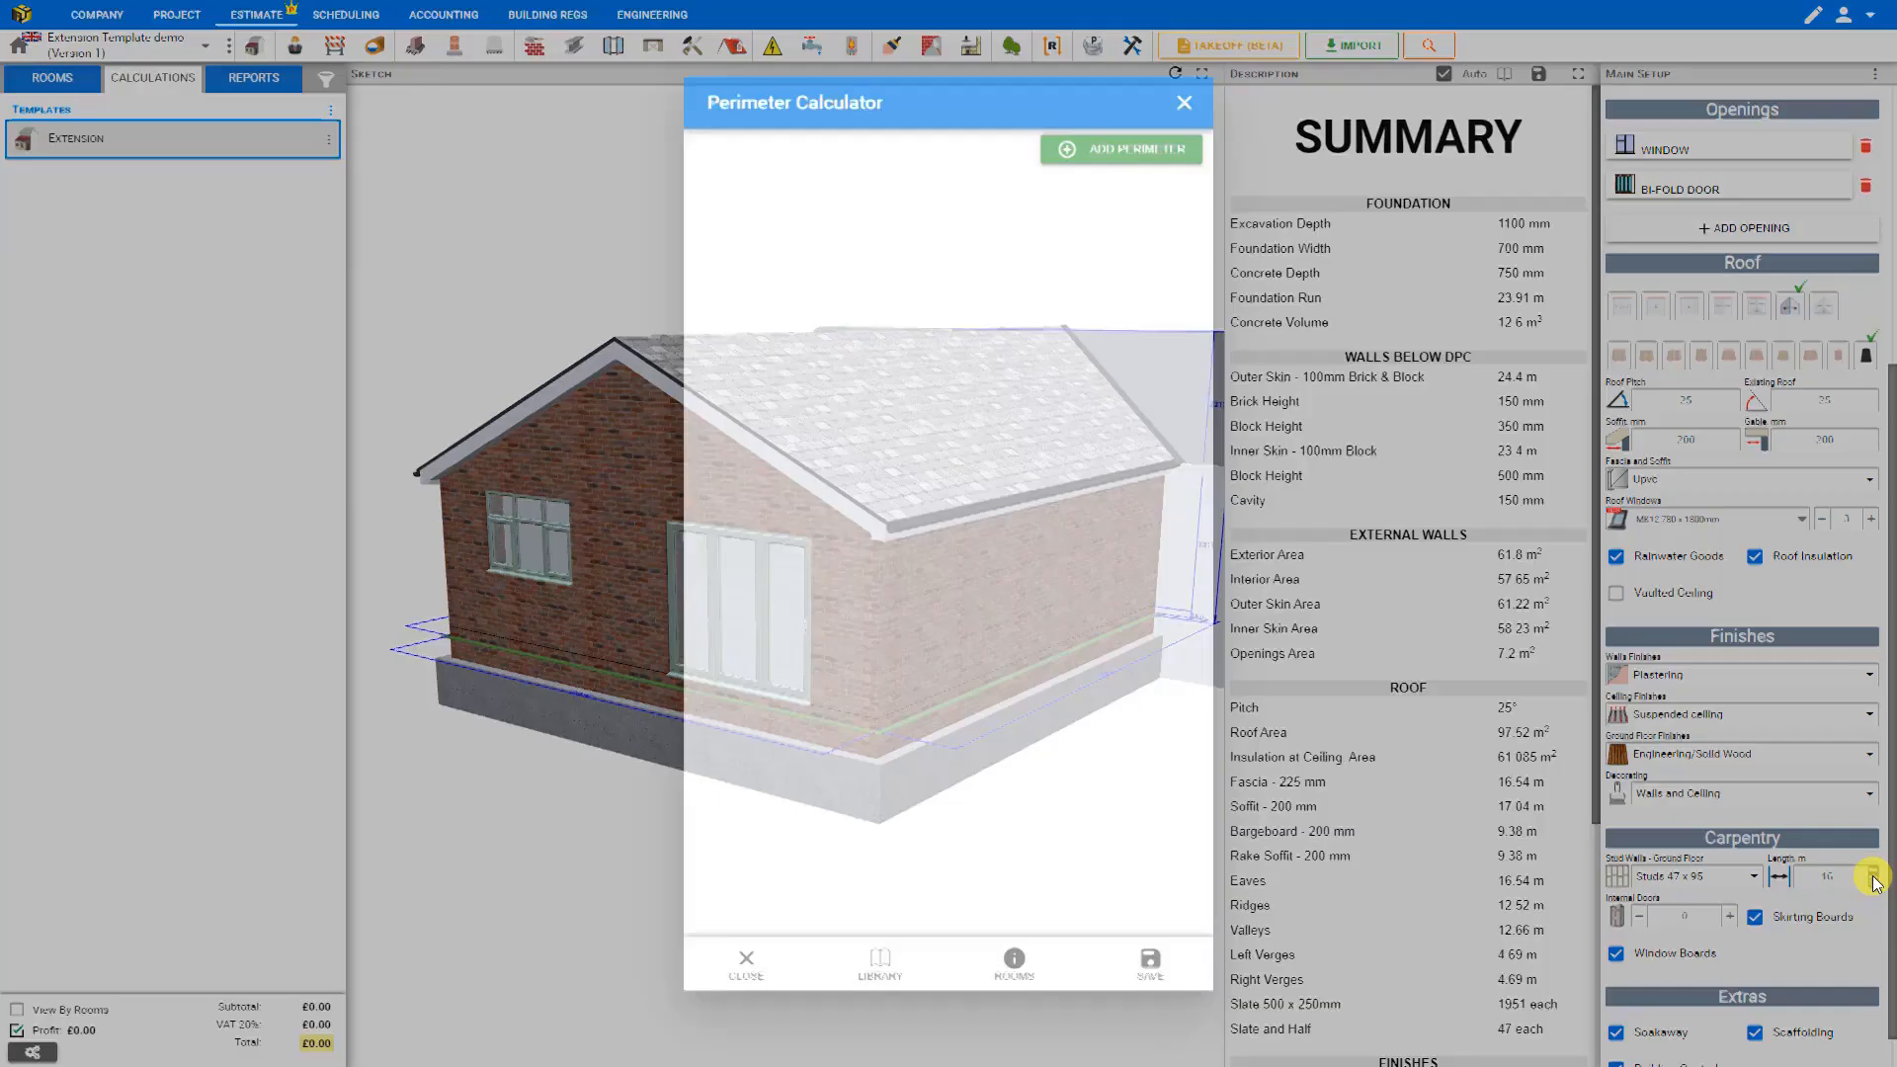
pyautogui.click(1093, 178)
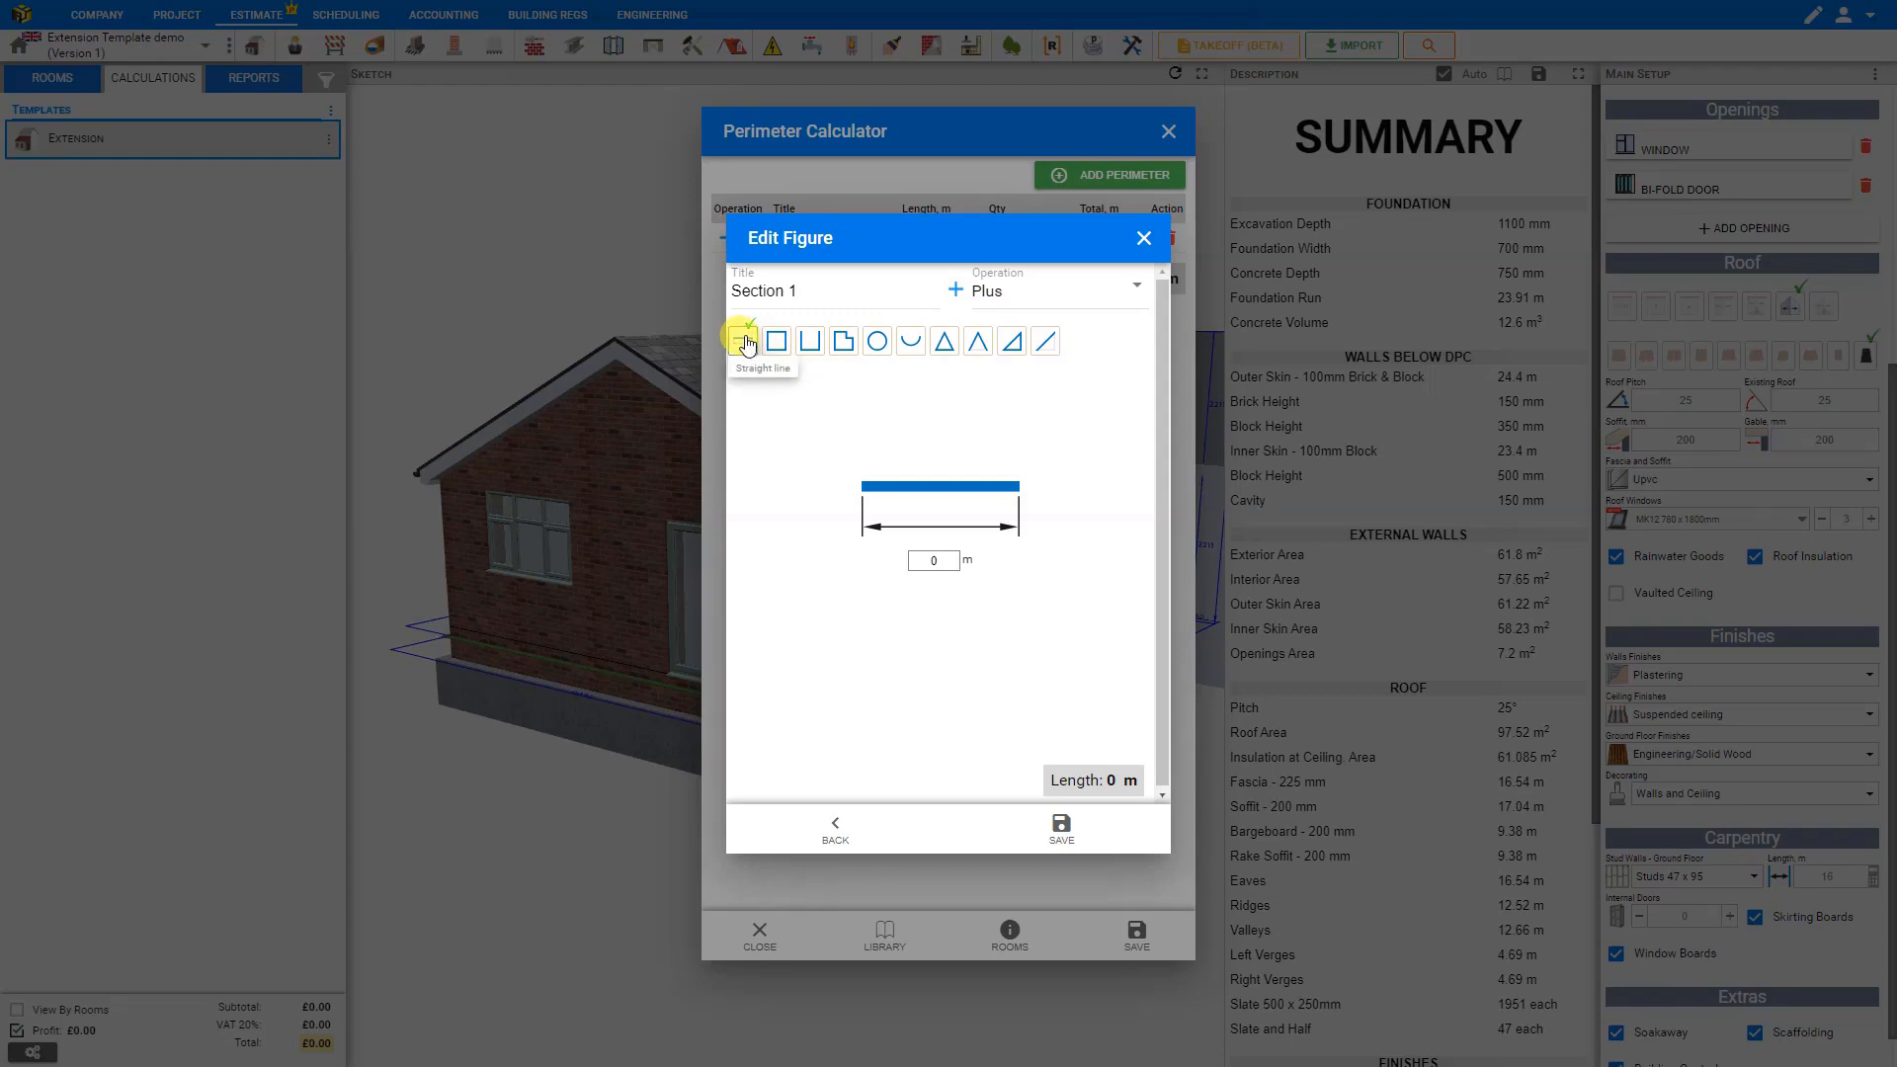
pyautogui.click(778, 342)
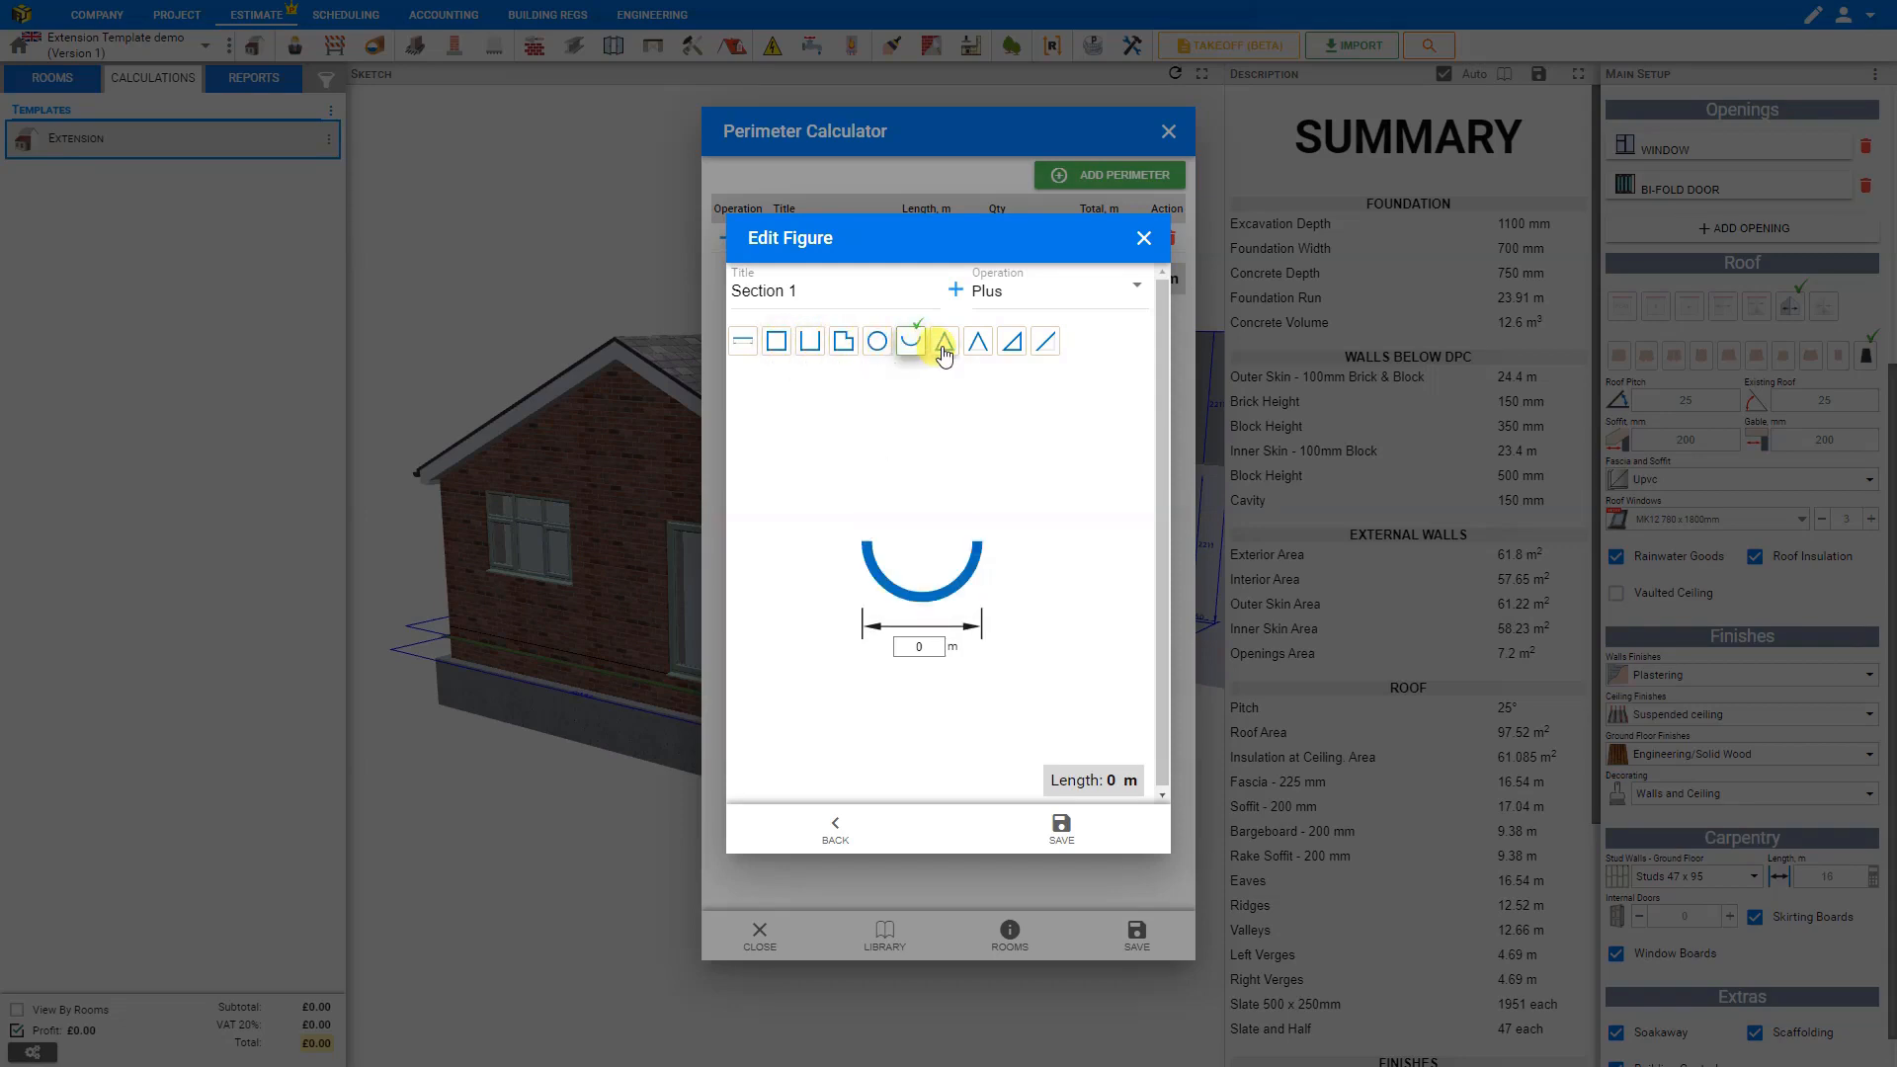
pyautogui.click(978, 344)
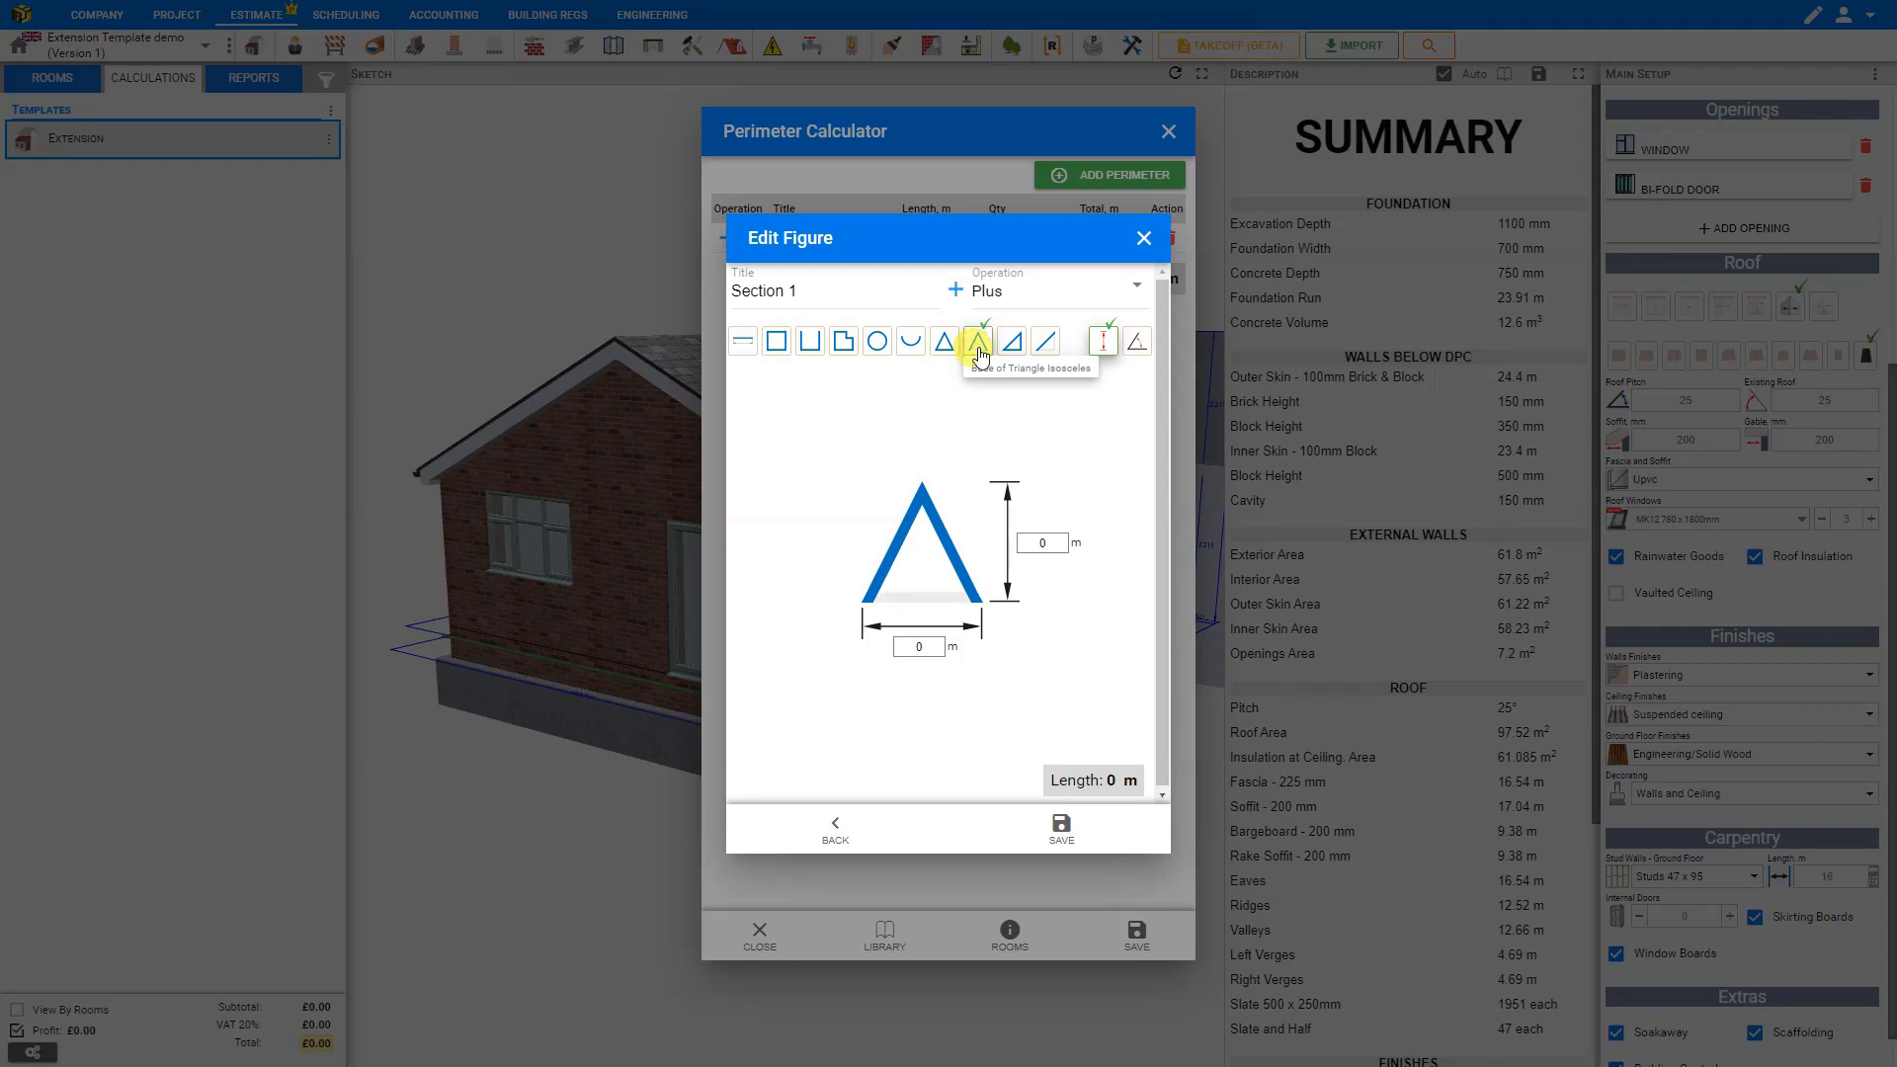
# Define Section 1 as a three-sided open rectangle with 6 m sides and a 4 m base, save it and close the perimeter calculator
pyautogui.click(809, 342)
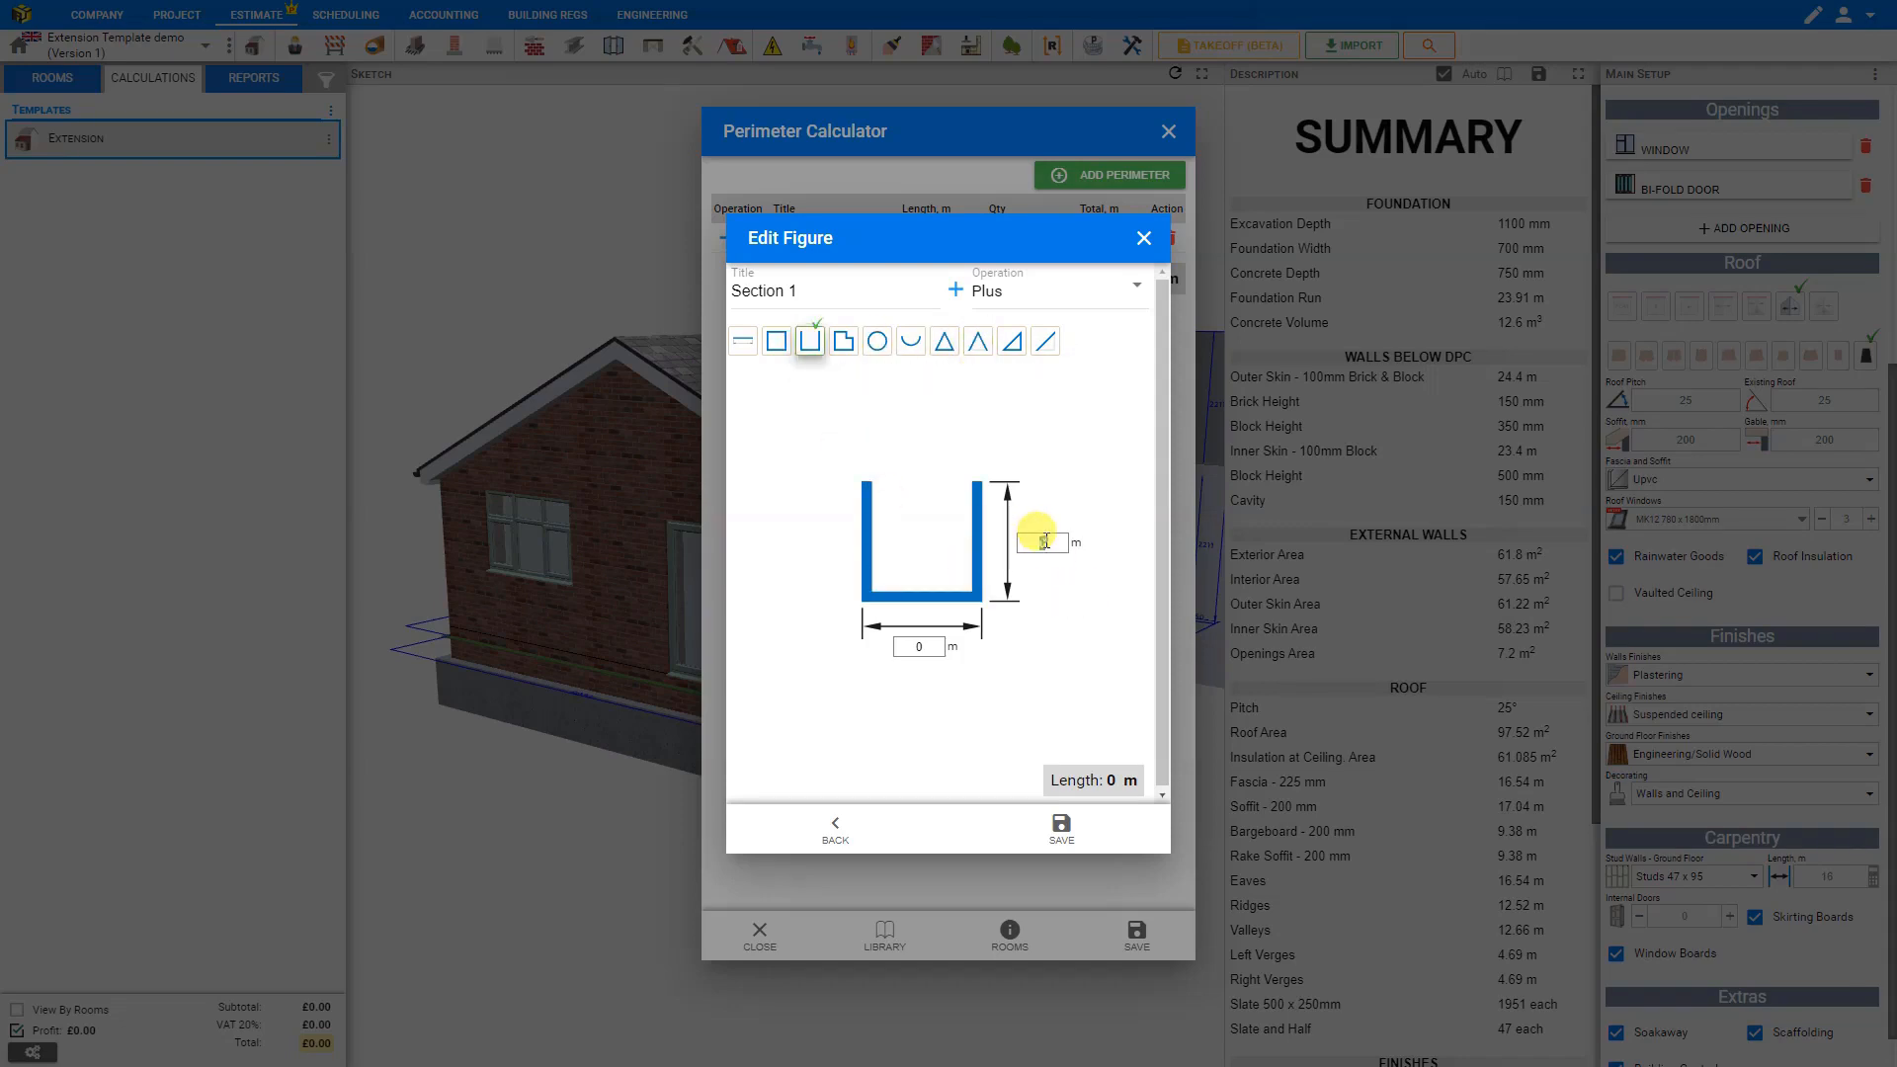
pyautogui.write('6')
pyautogui.click(917, 644)
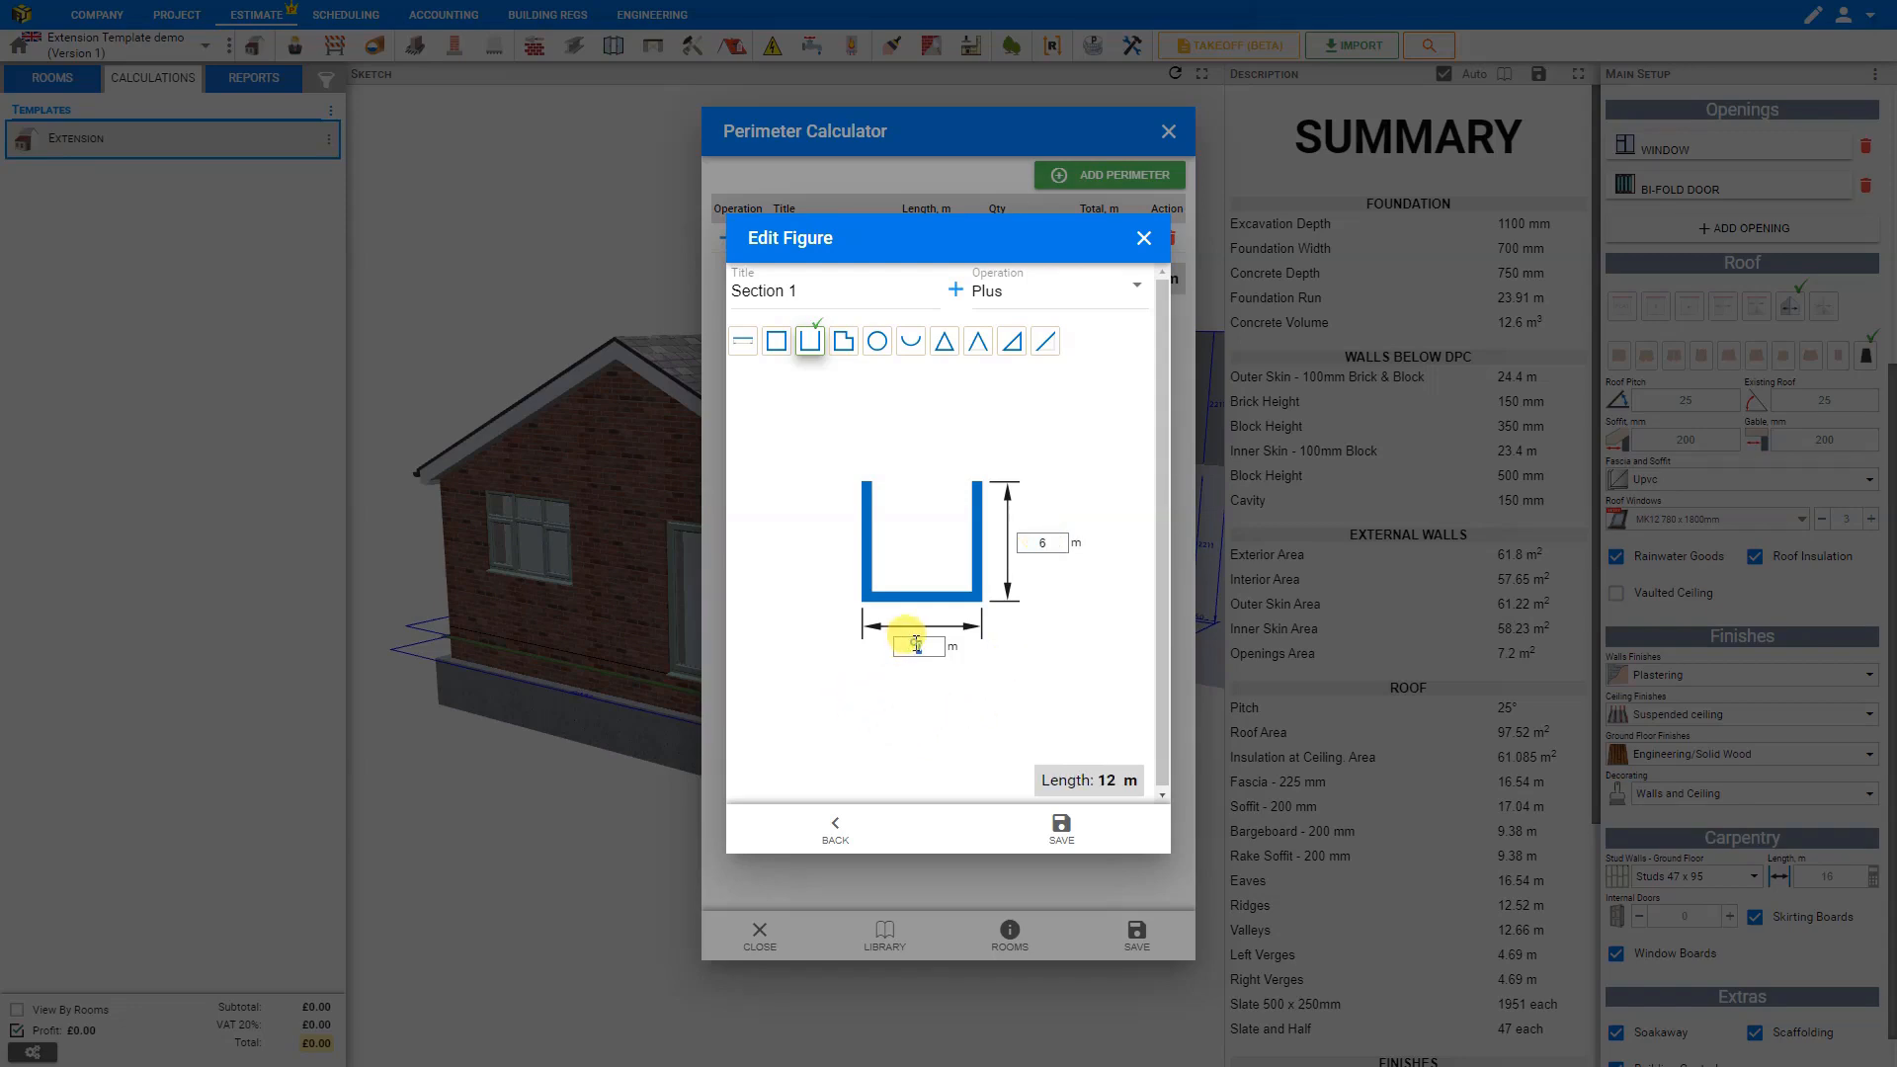
pyautogui.write('4')
pyautogui.click(1061, 830)
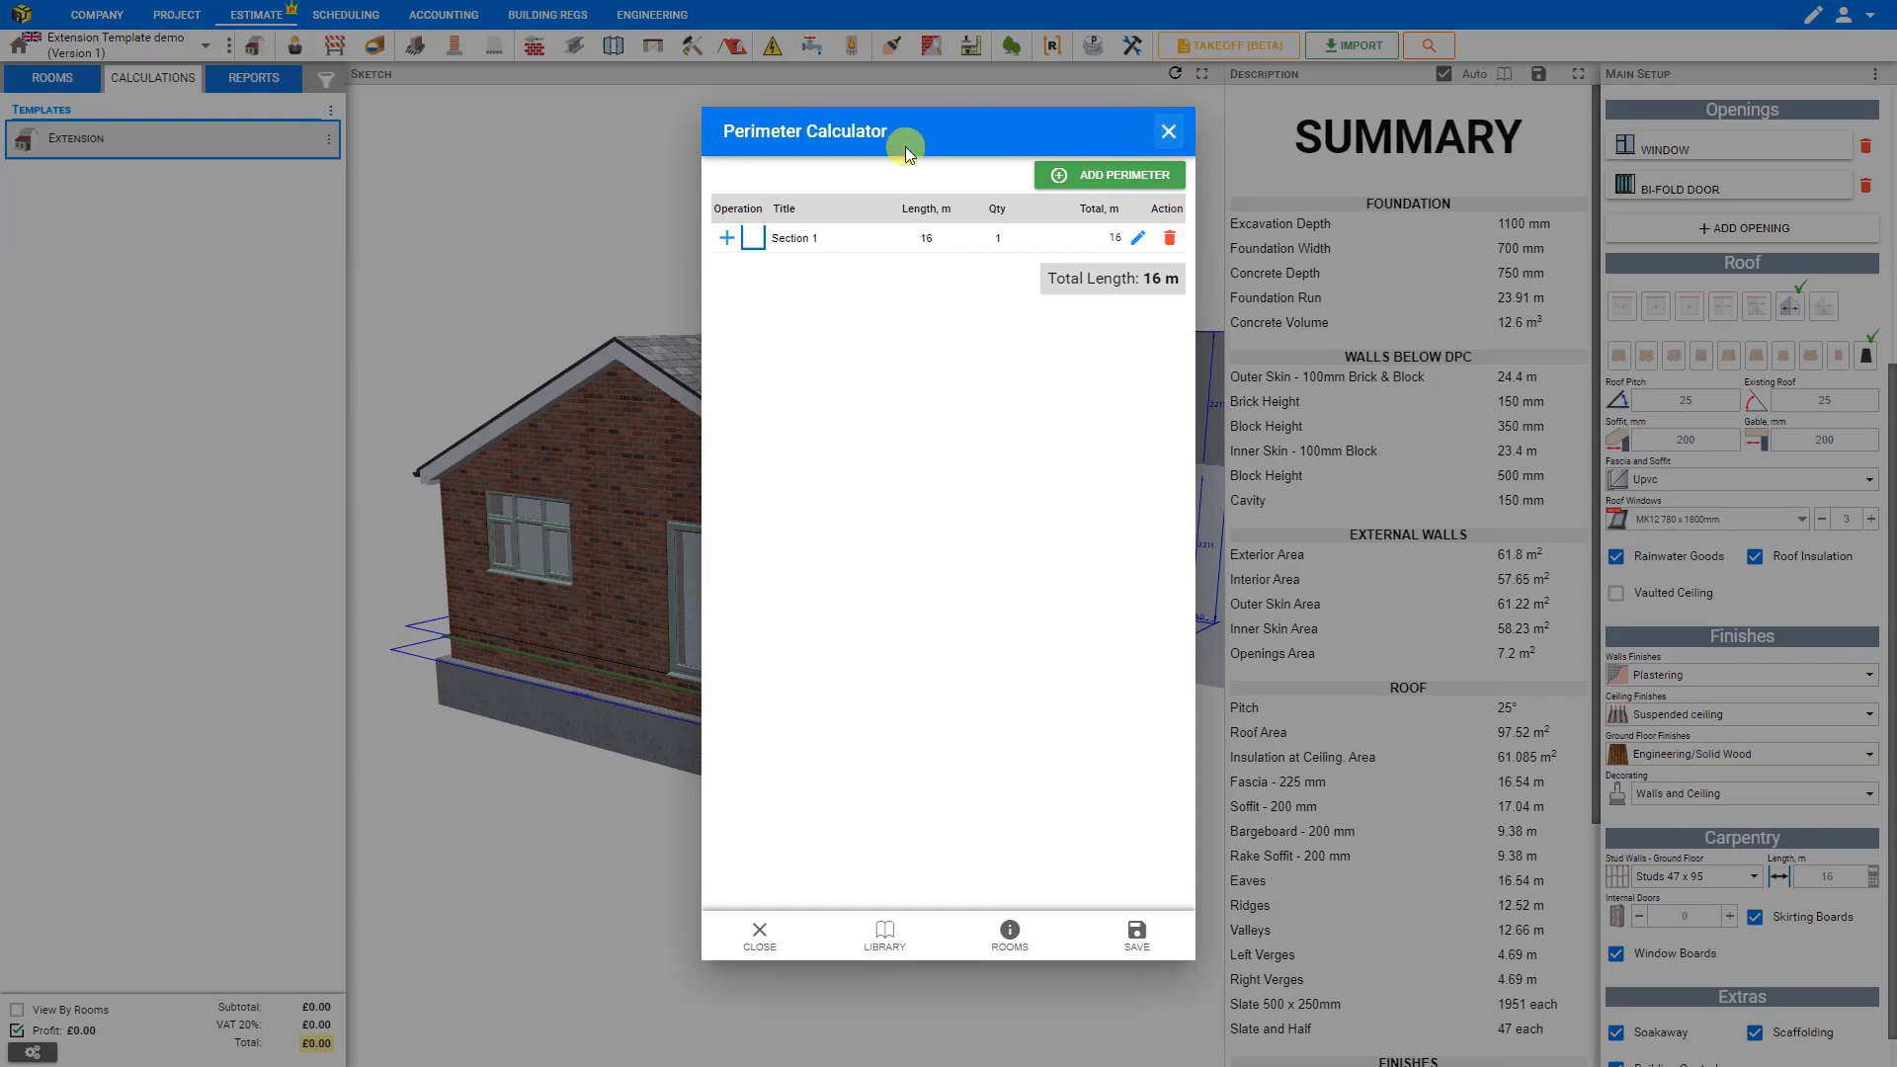
pyautogui.click(1169, 131)
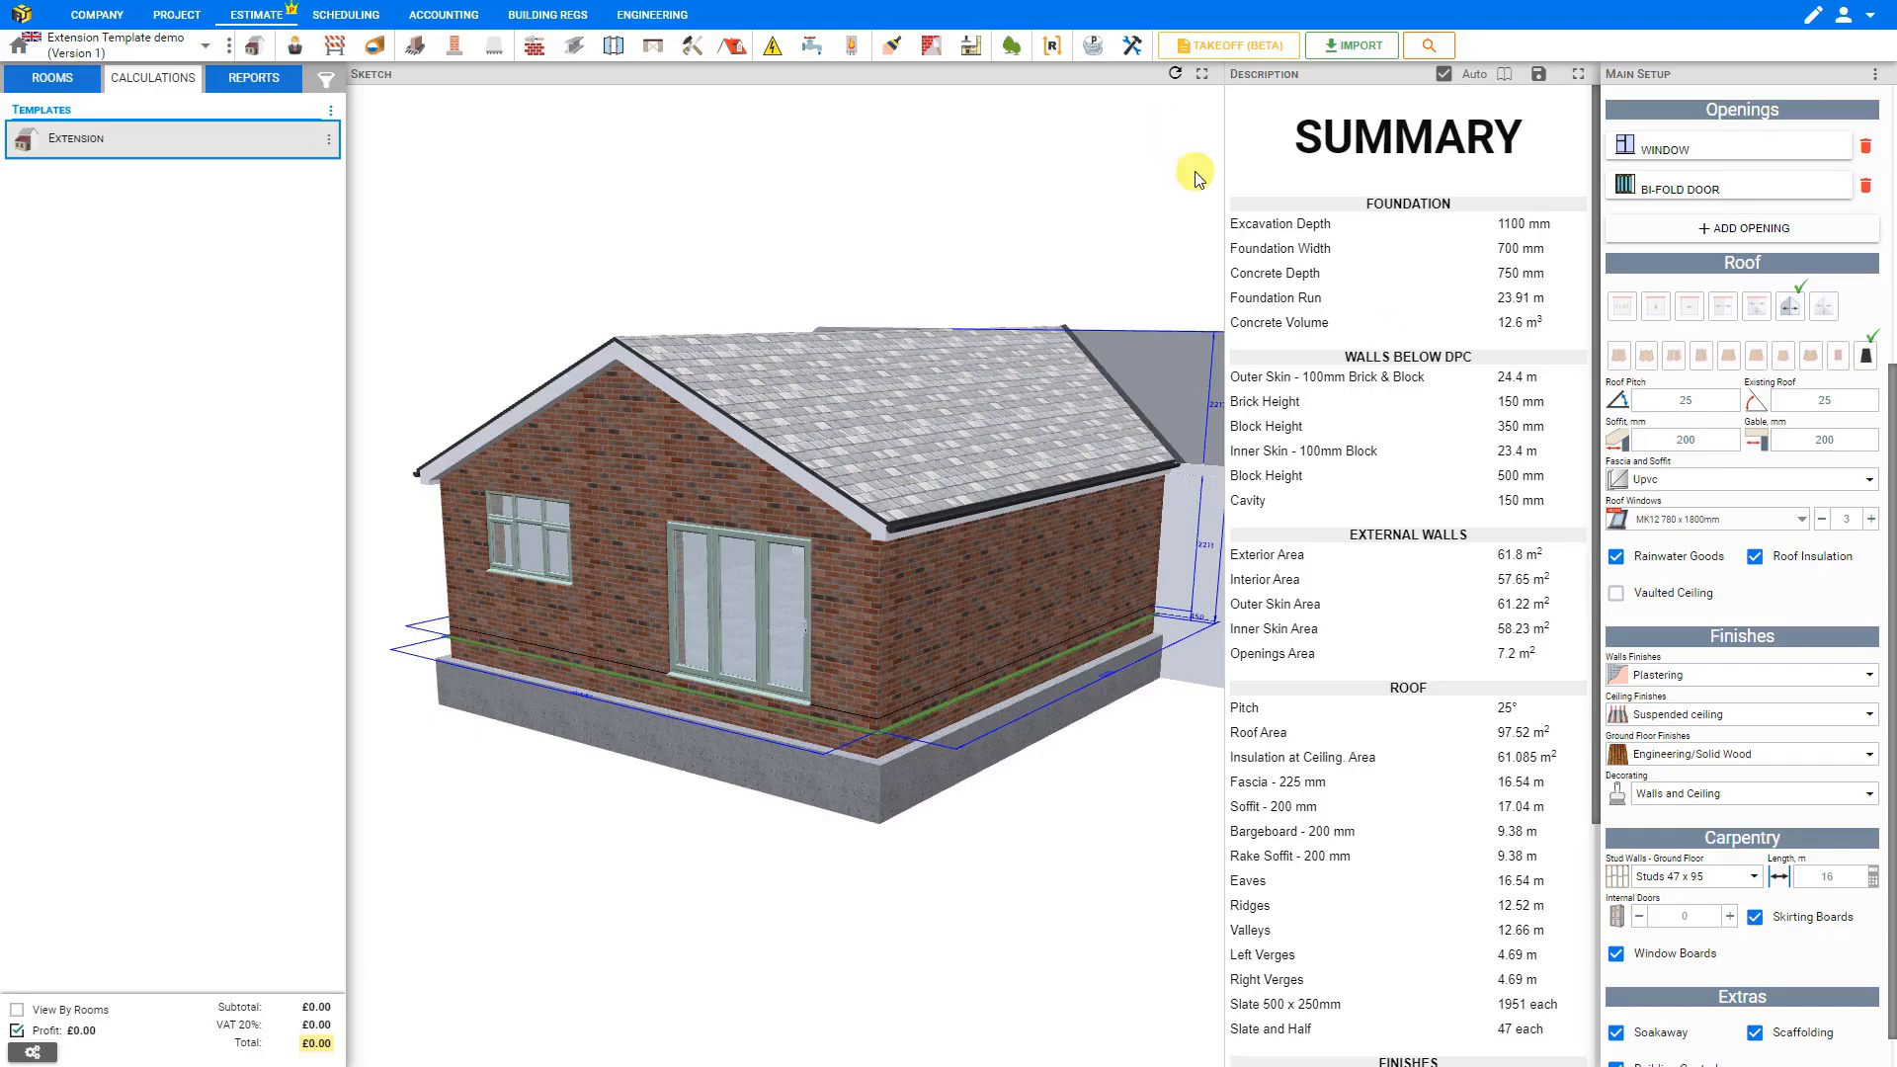
# Reopen the stud wall perimeter calculator and review the shape and dimensions of Section 1
pyautogui.click(1873, 876)
pyautogui.click(1140, 240)
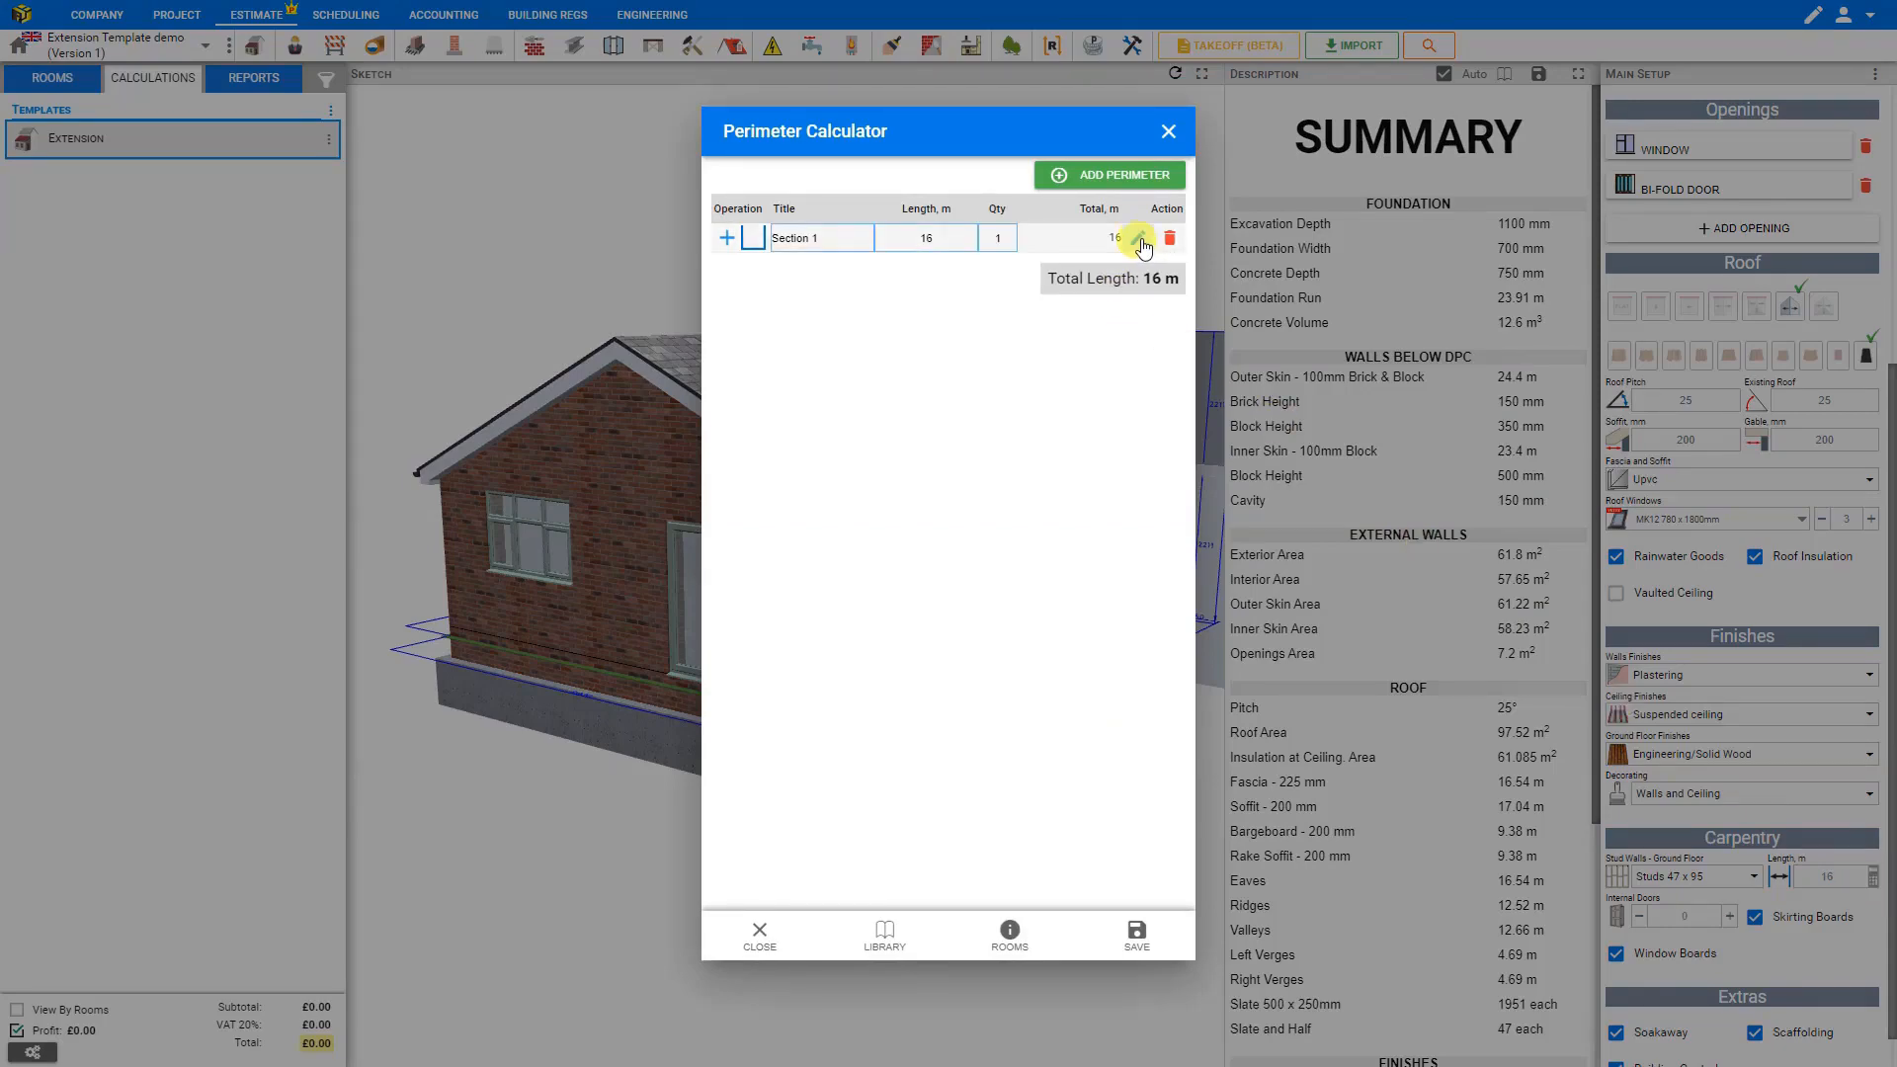
pyautogui.click(1140, 240)
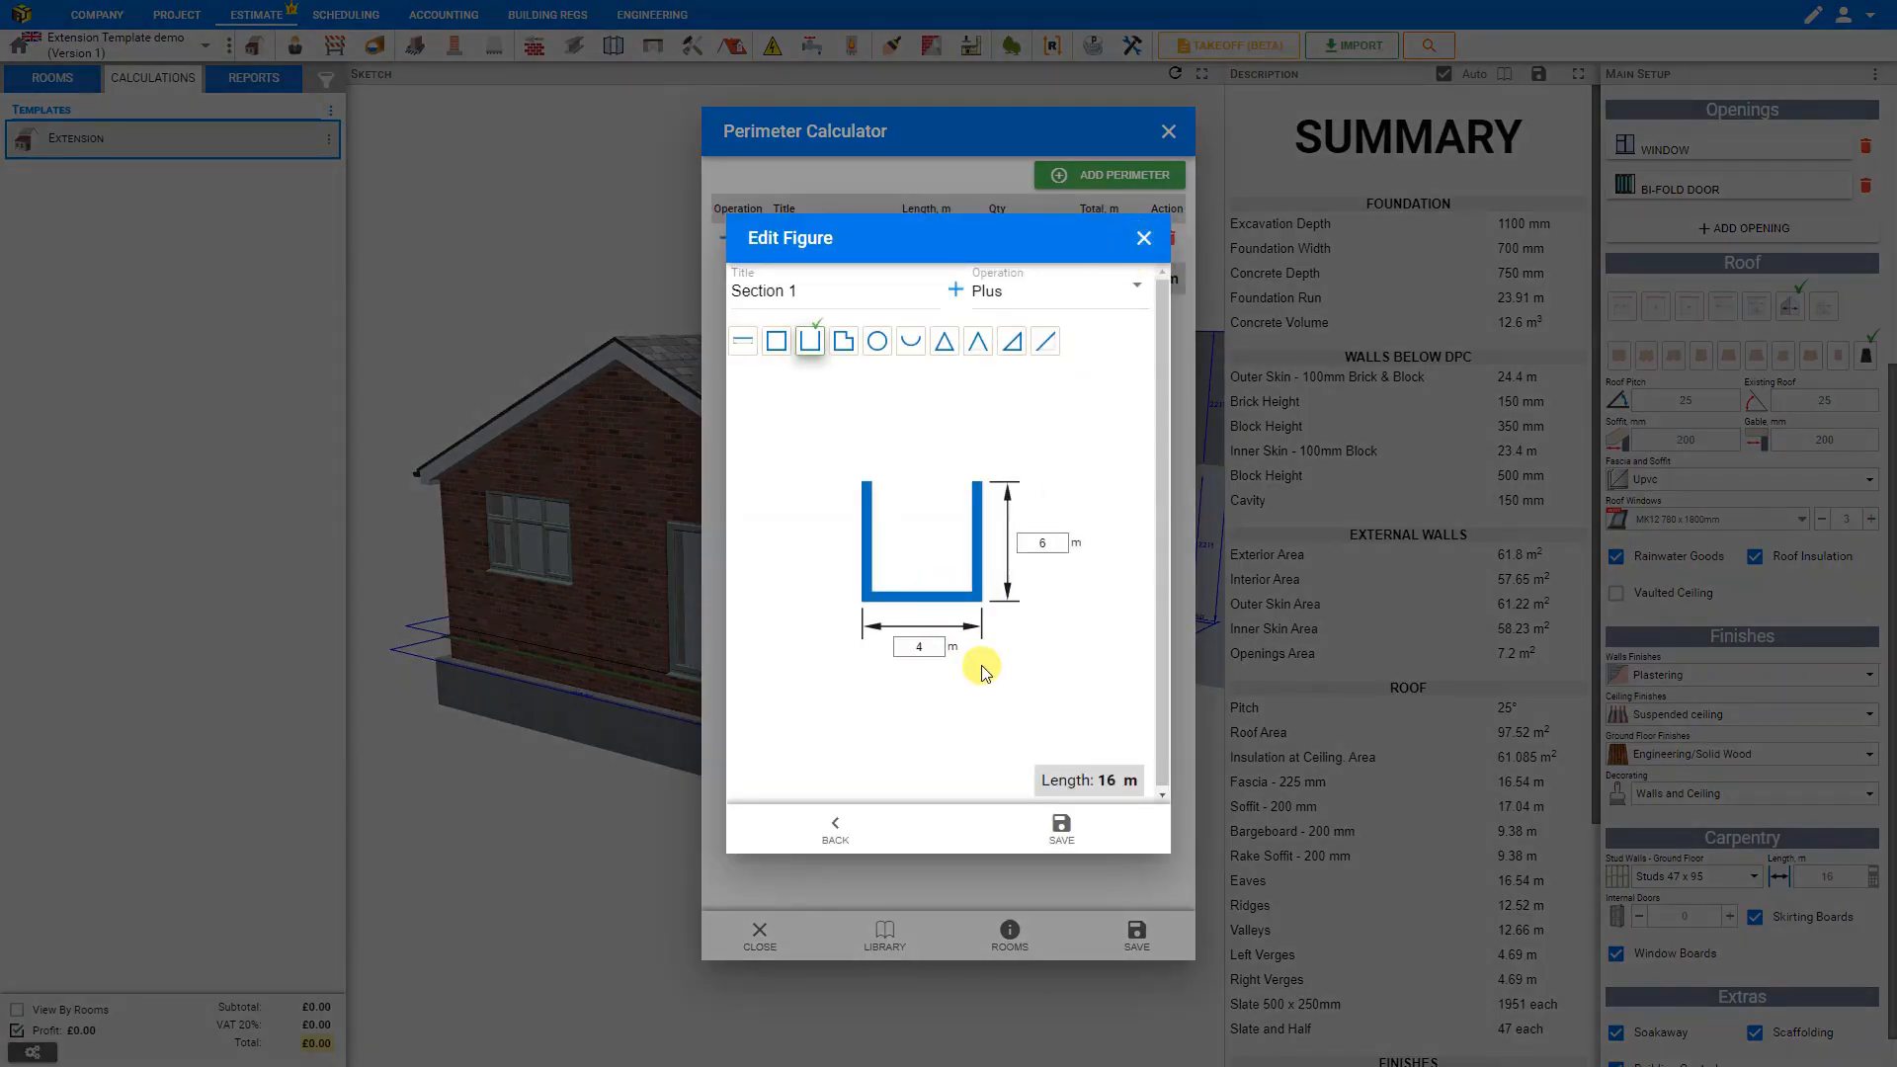
pyautogui.click(1143, 238)
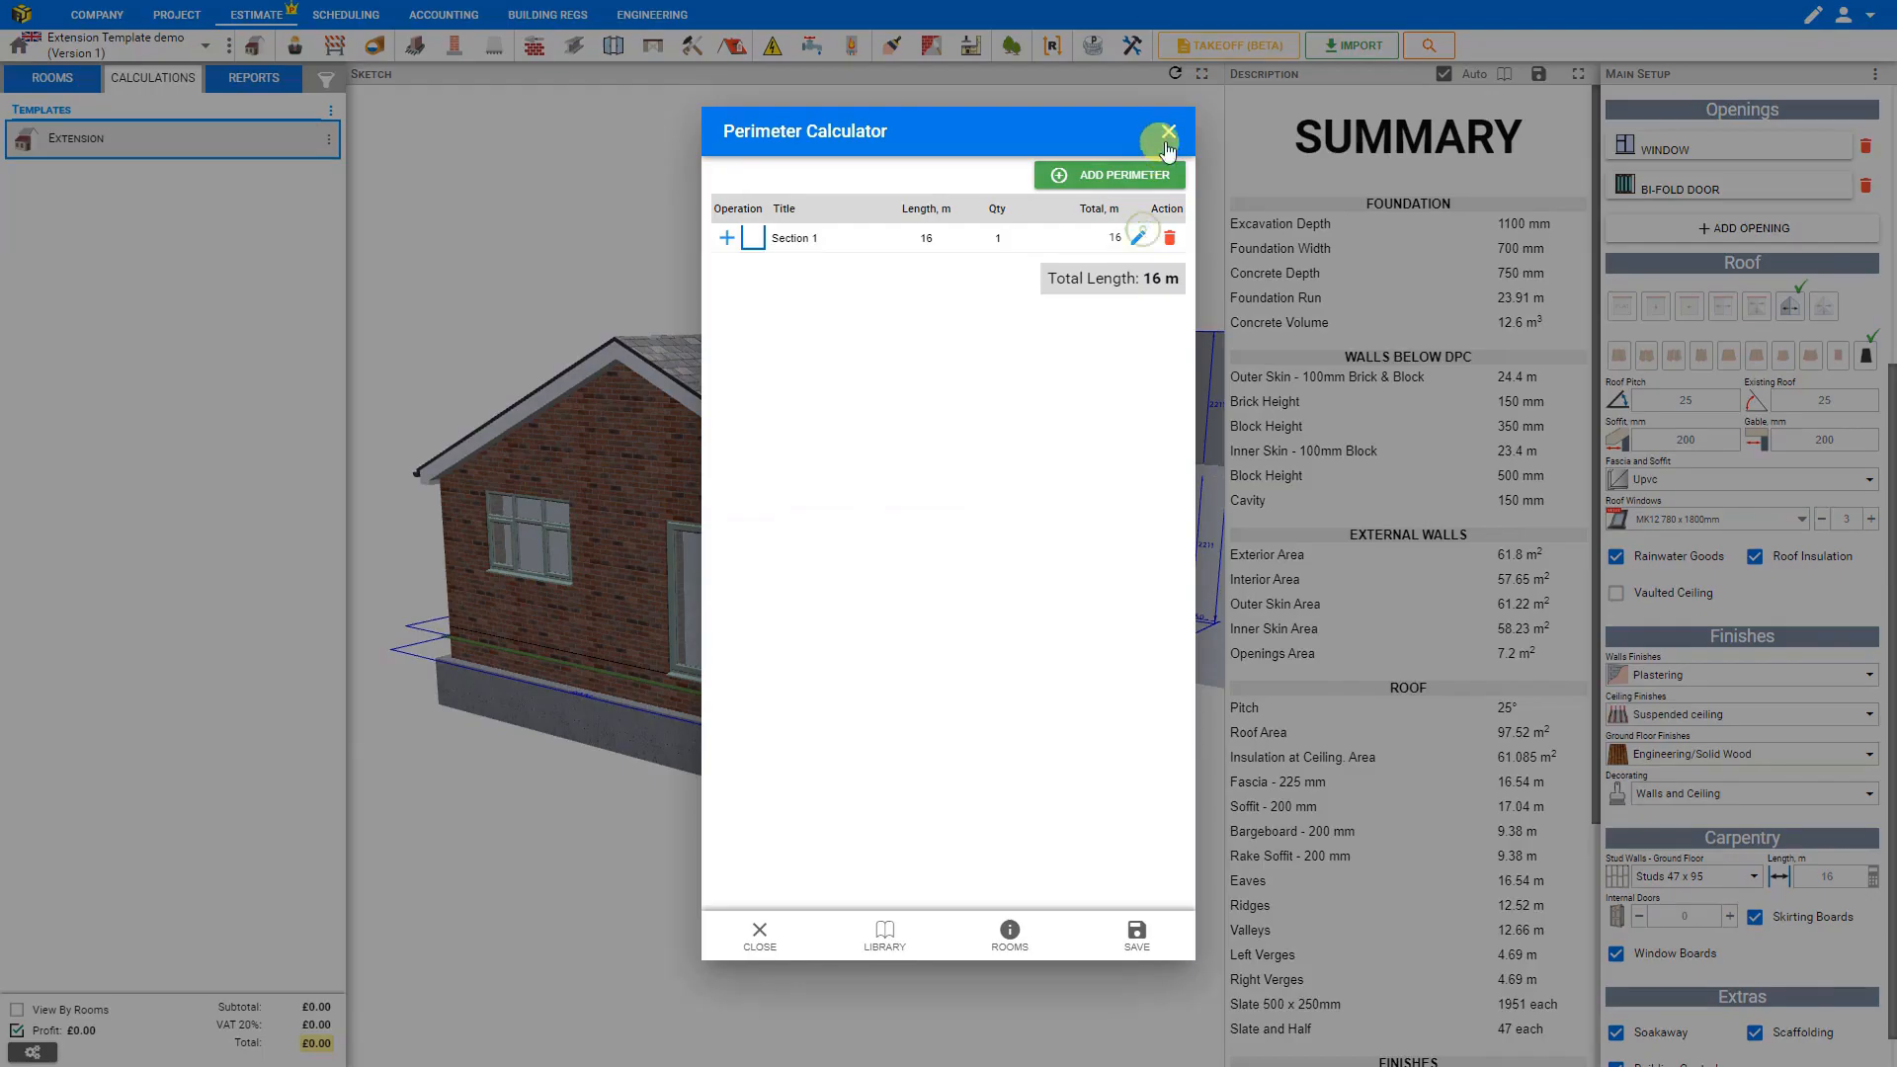
# Close the perimeter calculator, switch the extension to Double Storey and choose Studs 47 x 95 for the first floor stud walls
pyautogui.click(1169, 132)
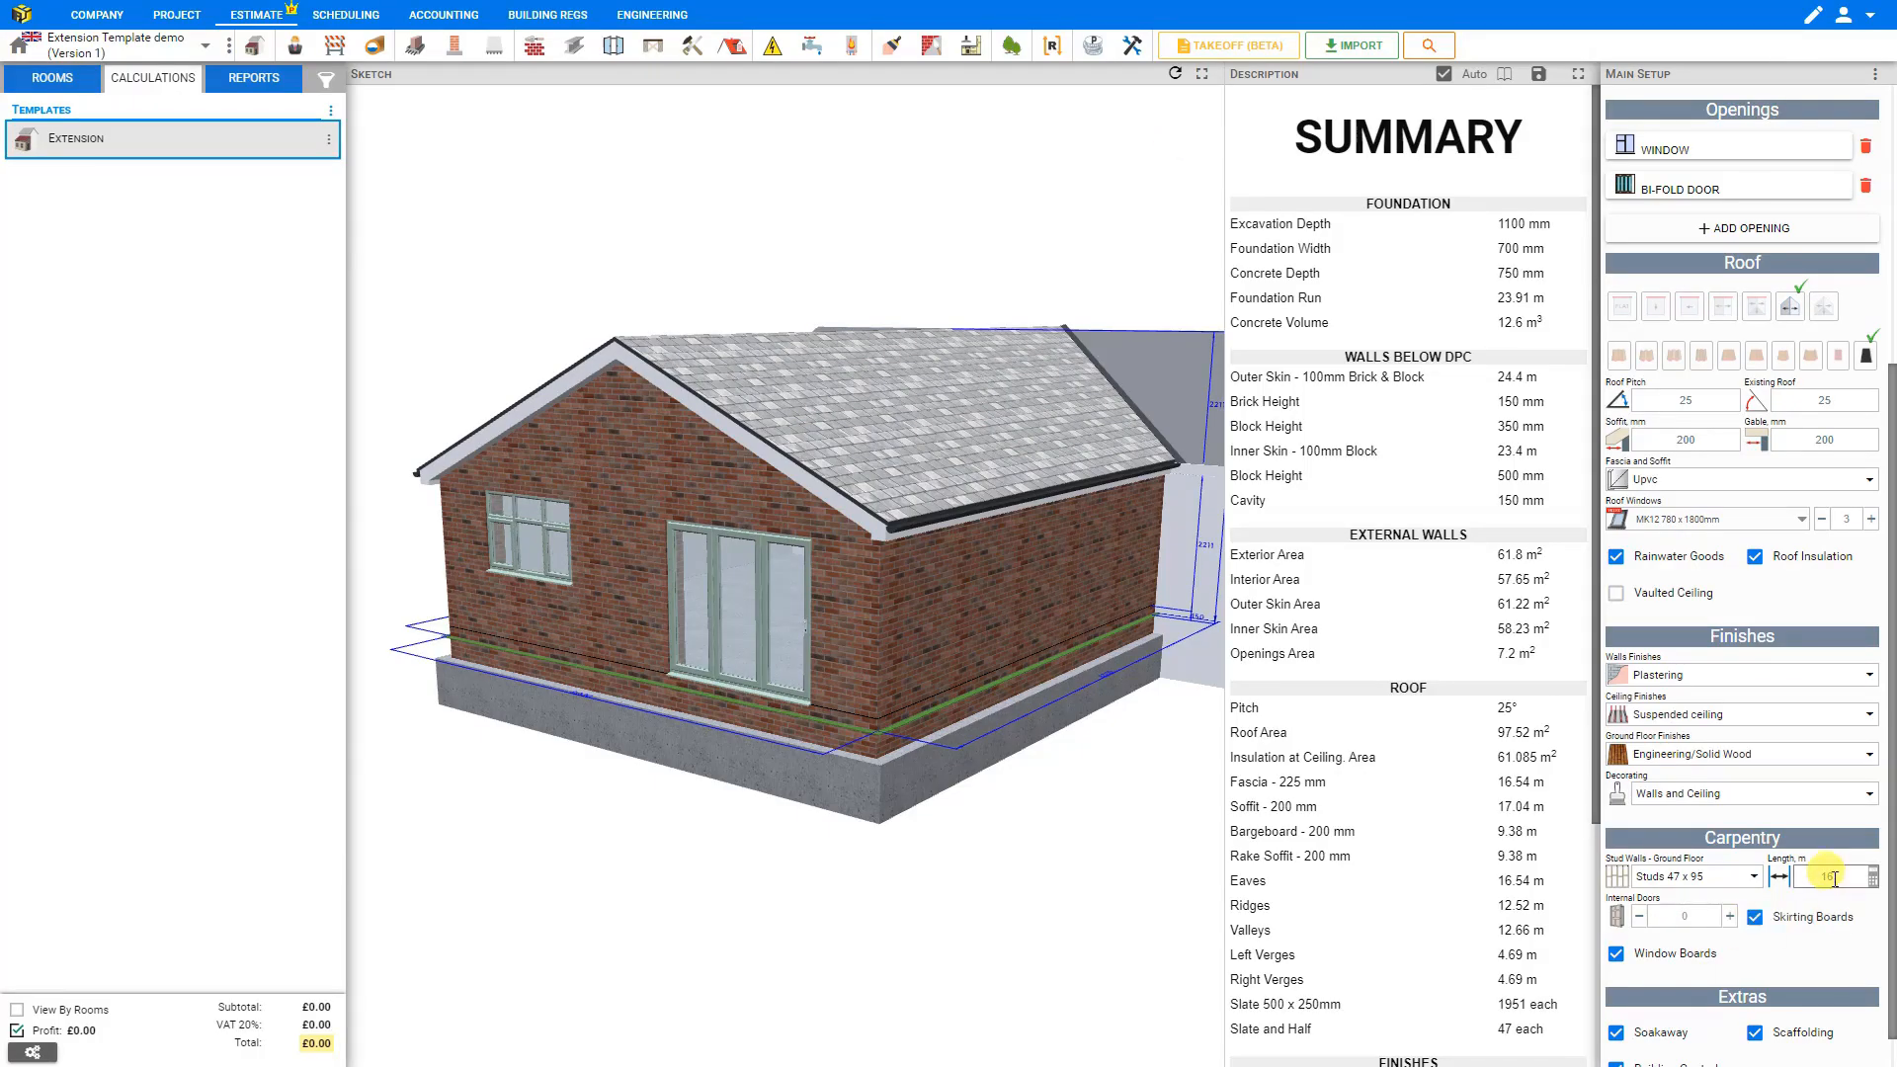
pyautogui.scroll(5, 1833, 878)
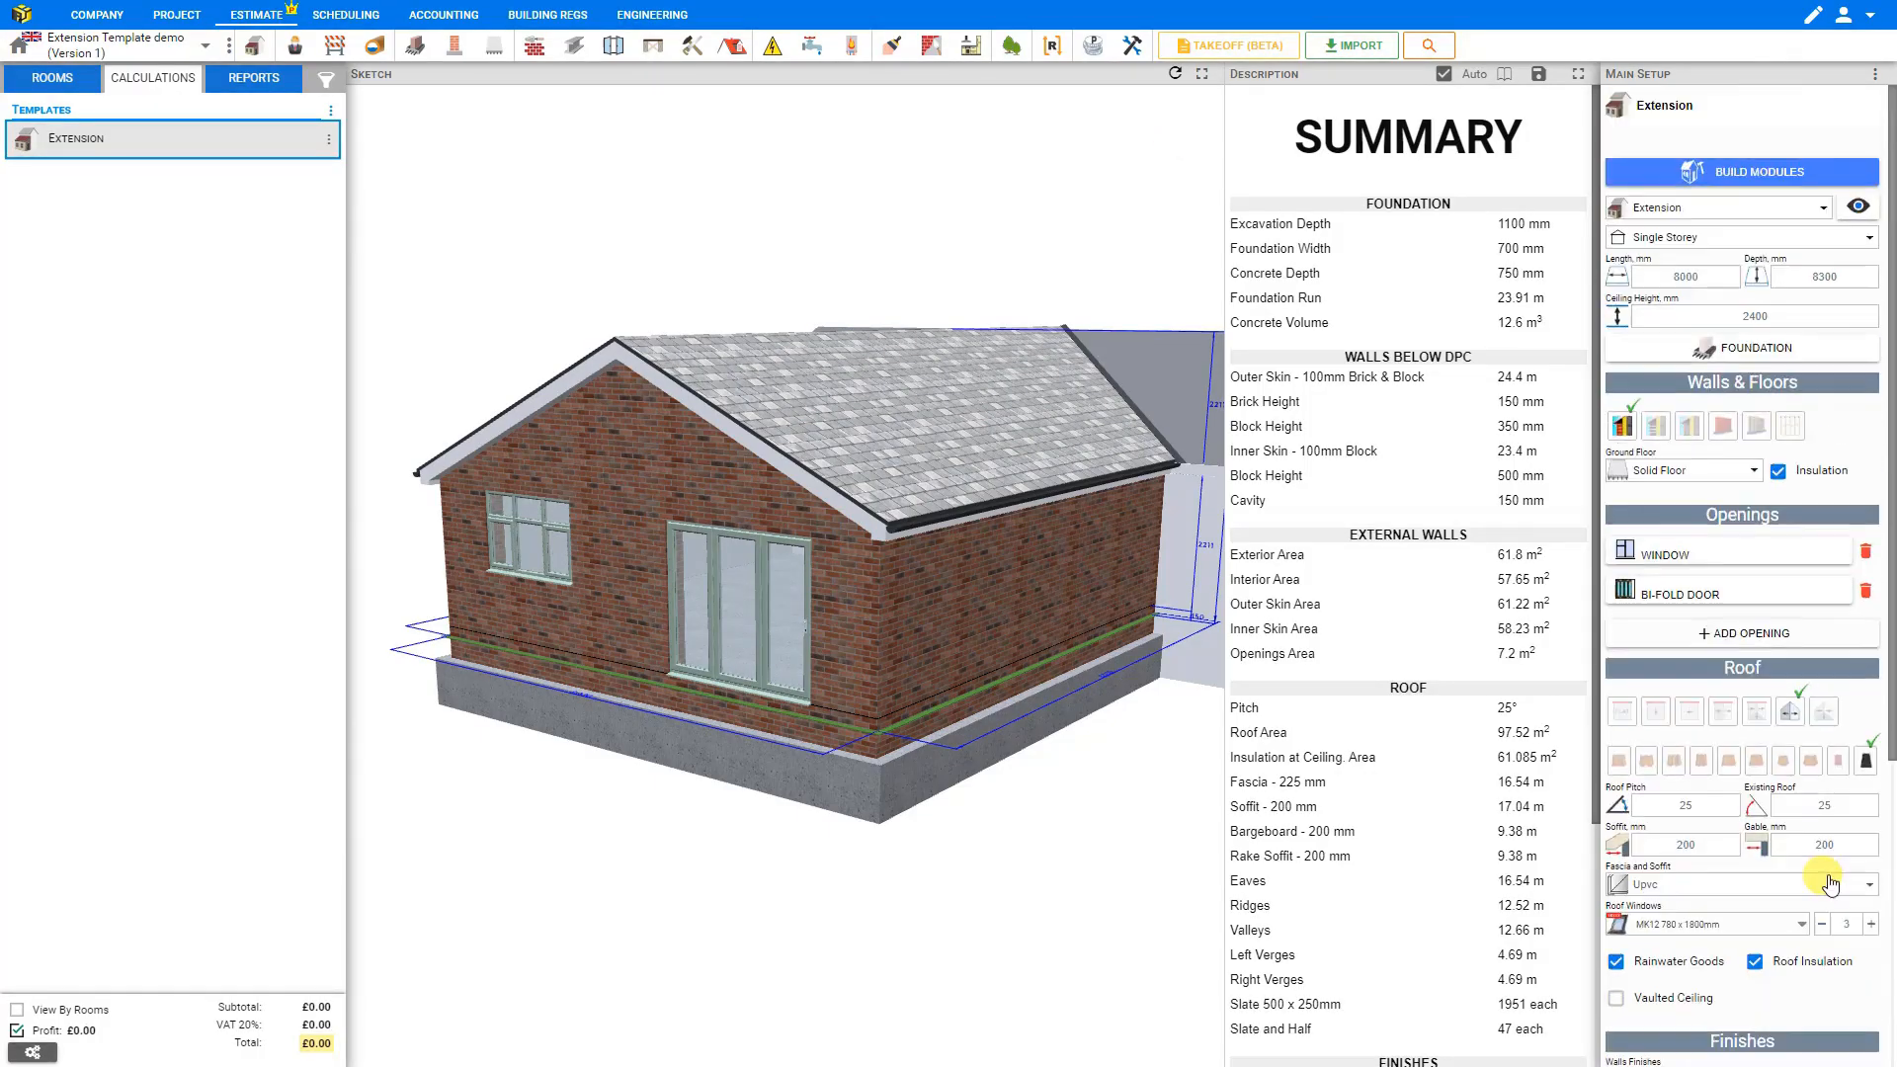
pyautogui.click(1677, 245)
pyautogui.click(1669, 319)
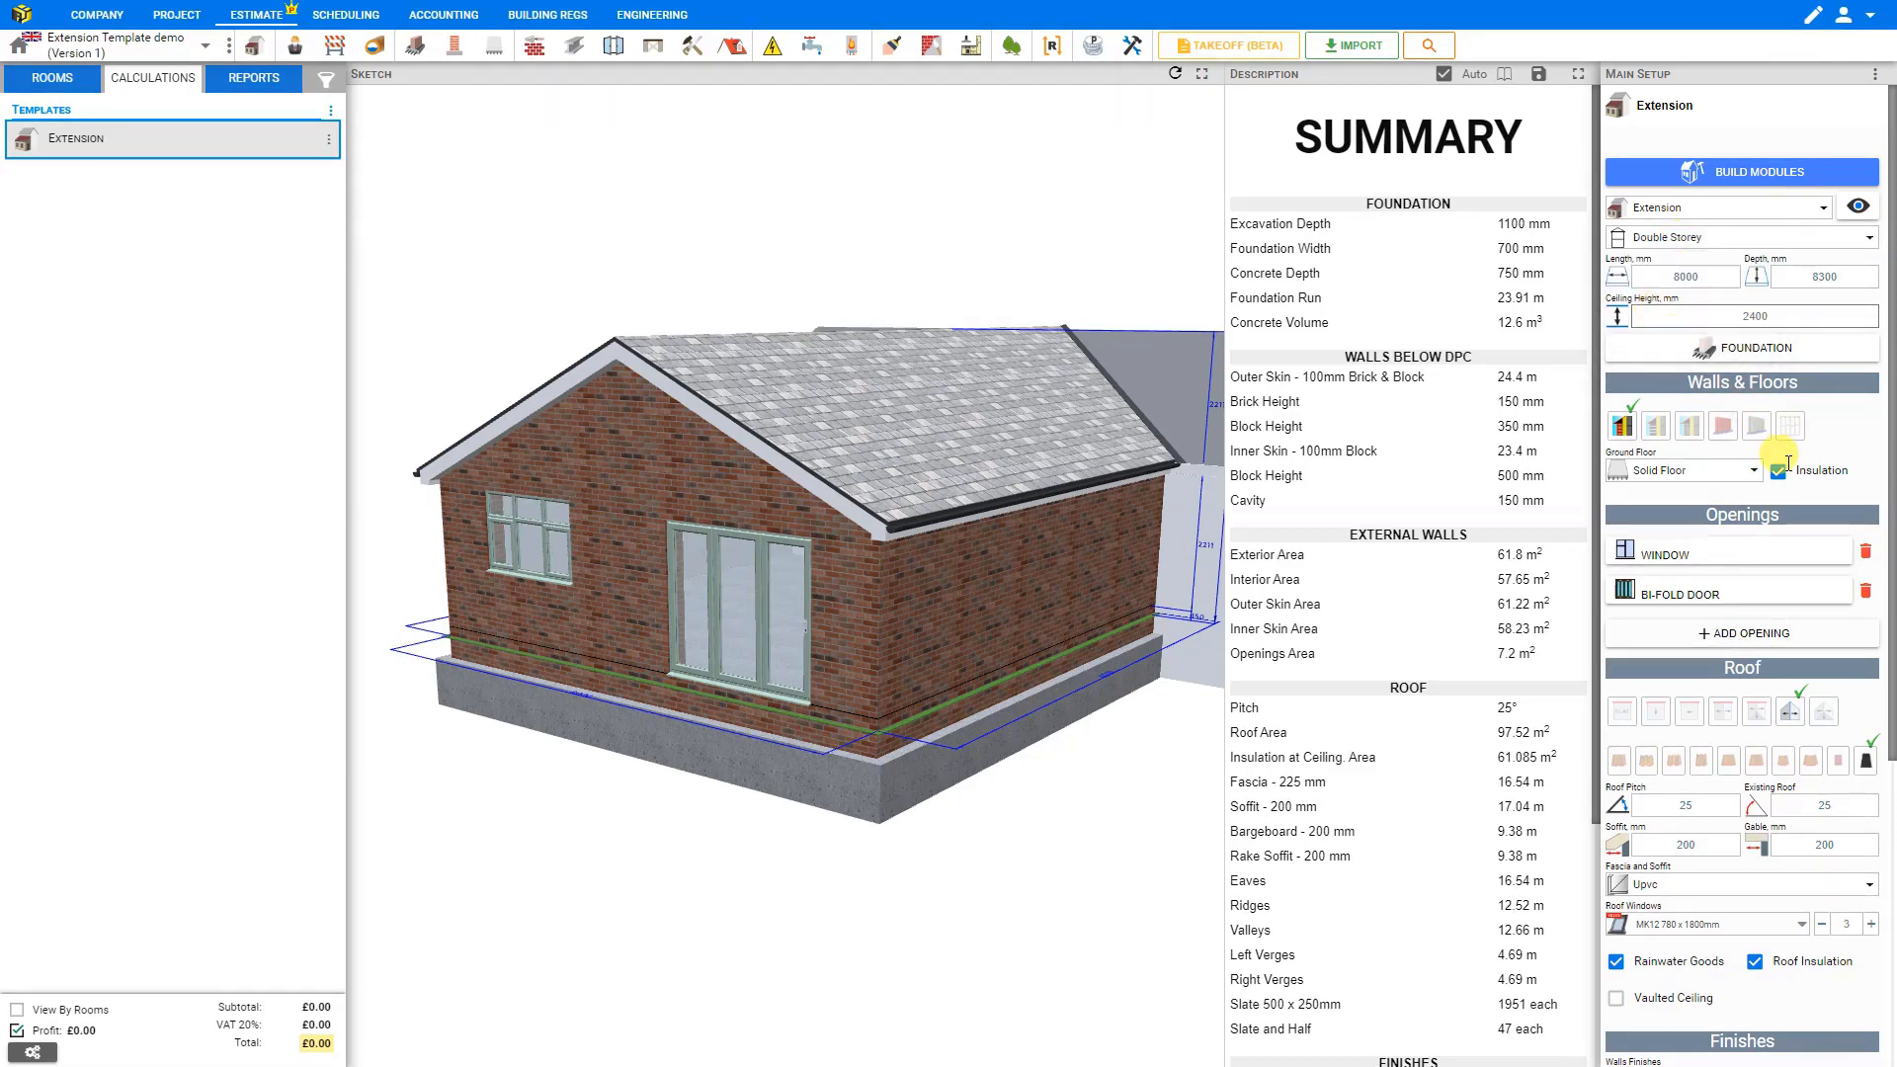
pyautogui.scroll(-5, 1769, 479)
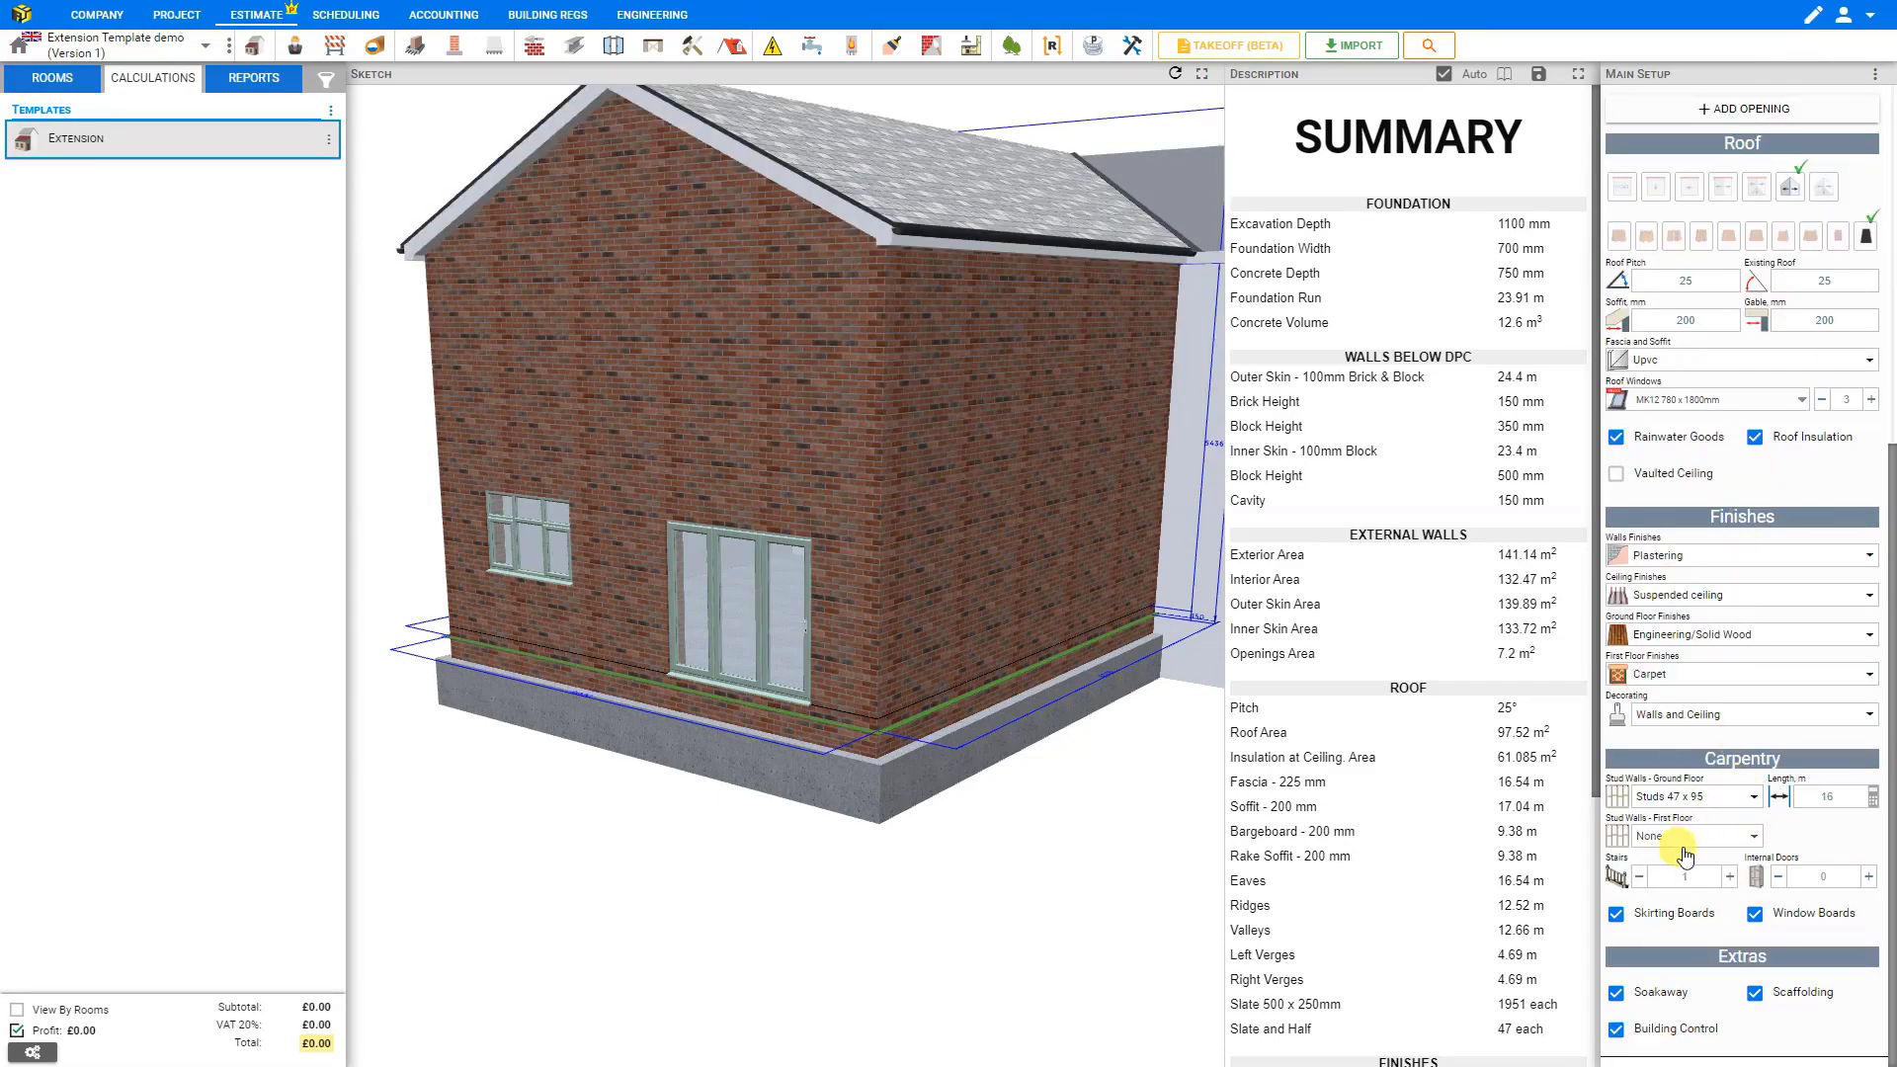
pyautogui.click(1753, 839)
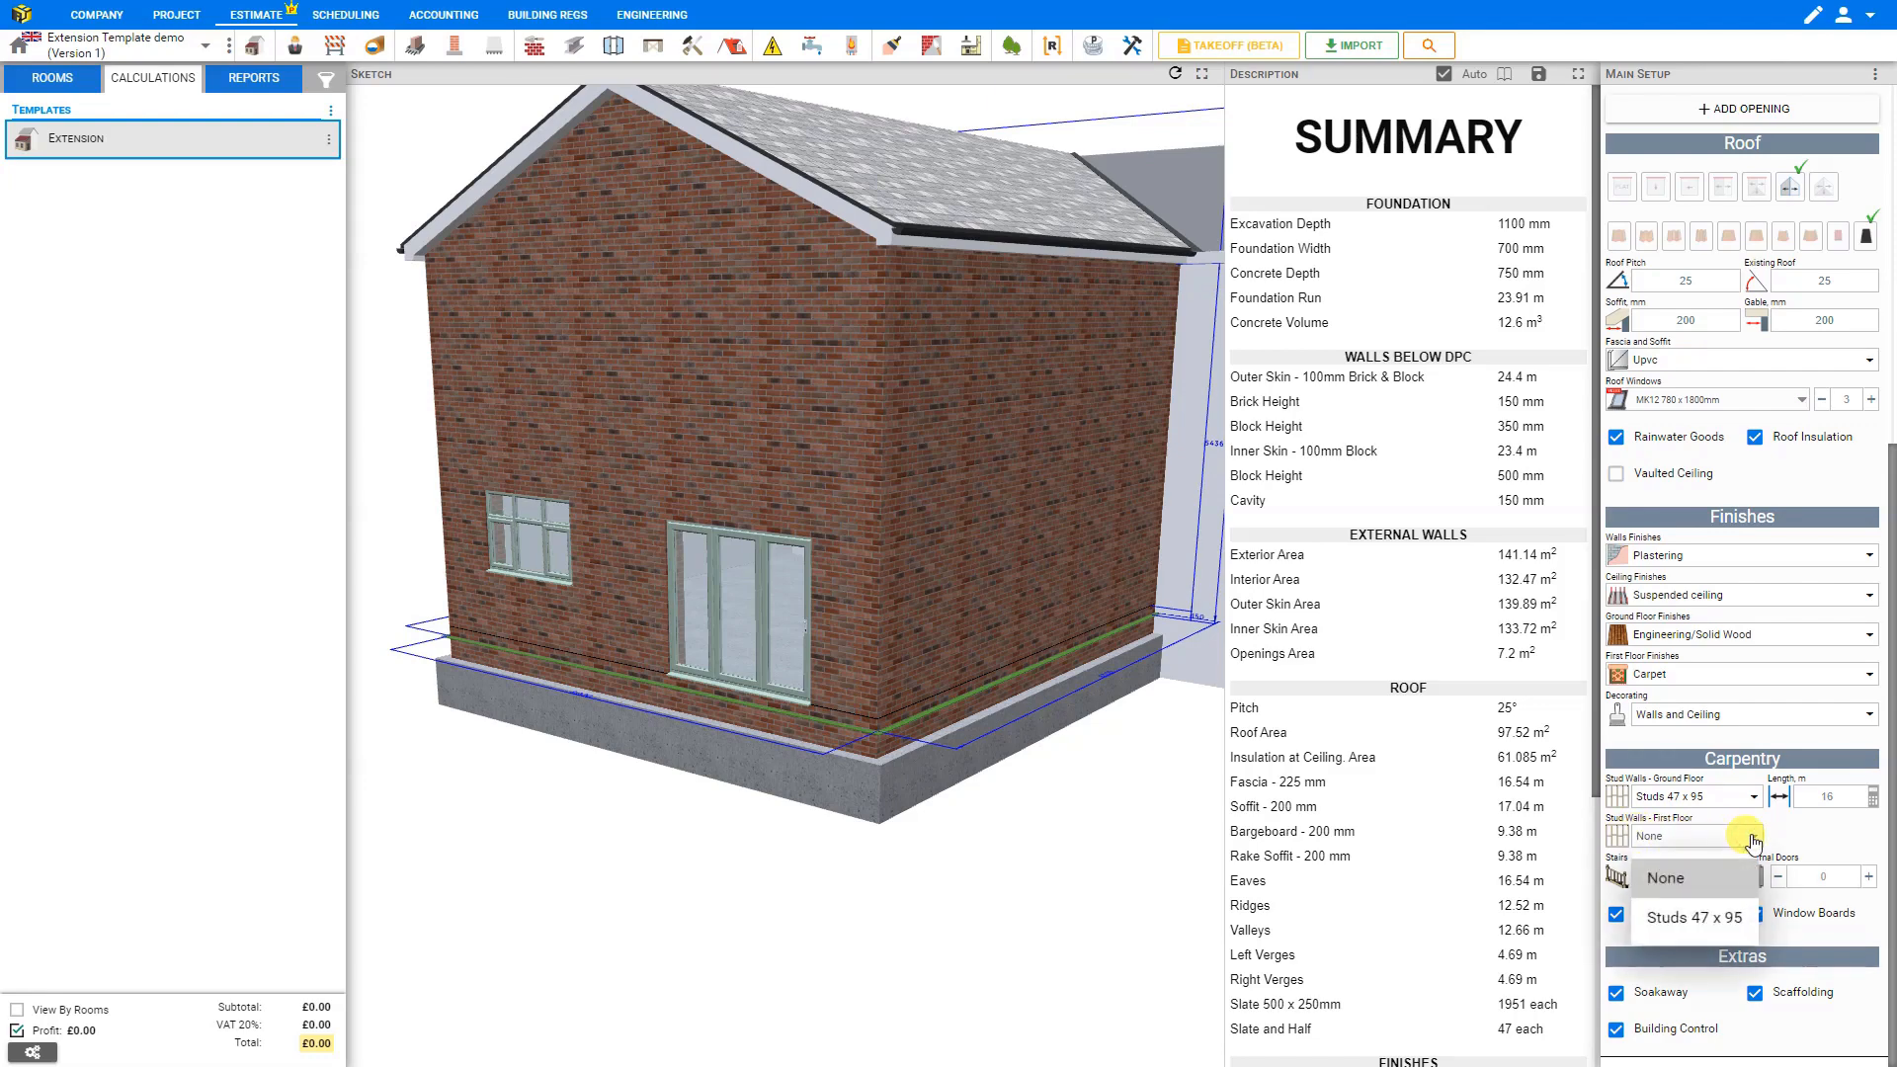
pyautogui.click(1720, 917)
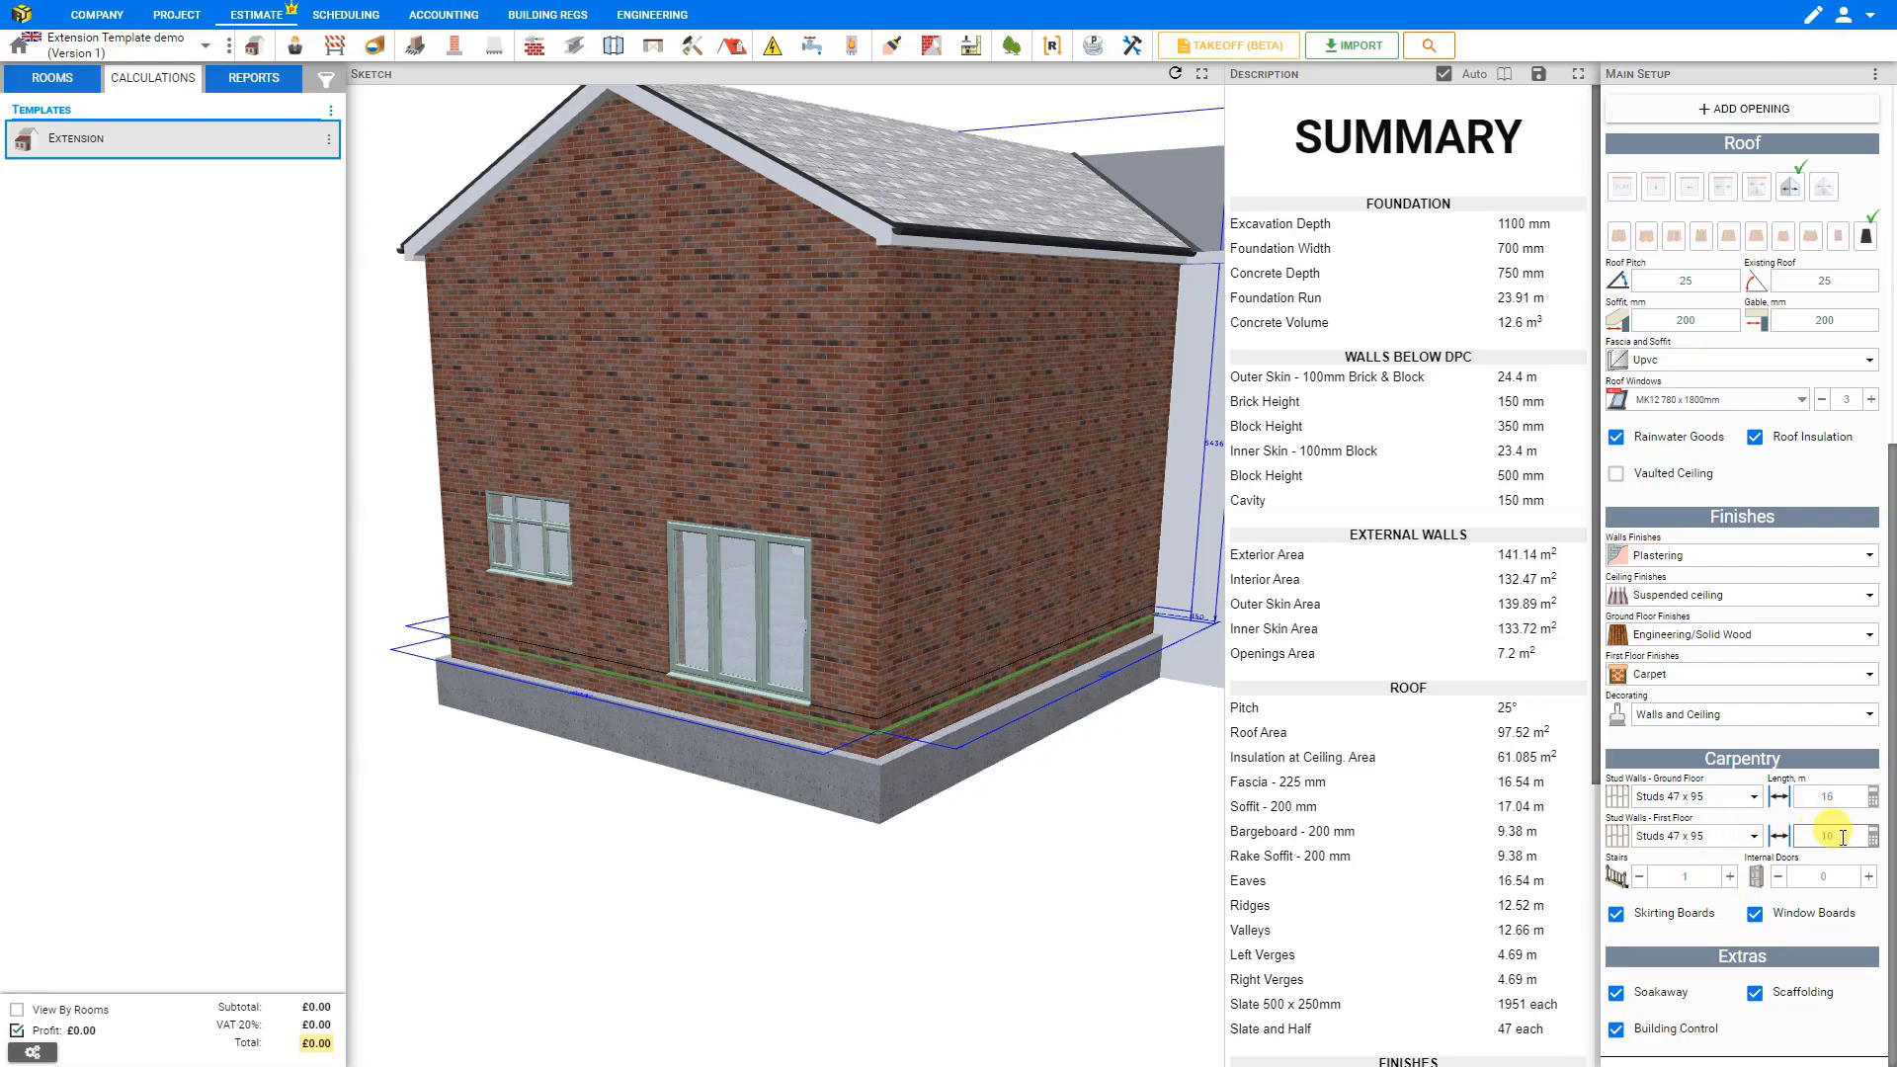
# Set the extension back to Single Storey
pyautogui.scroll(5, 1828, 820)
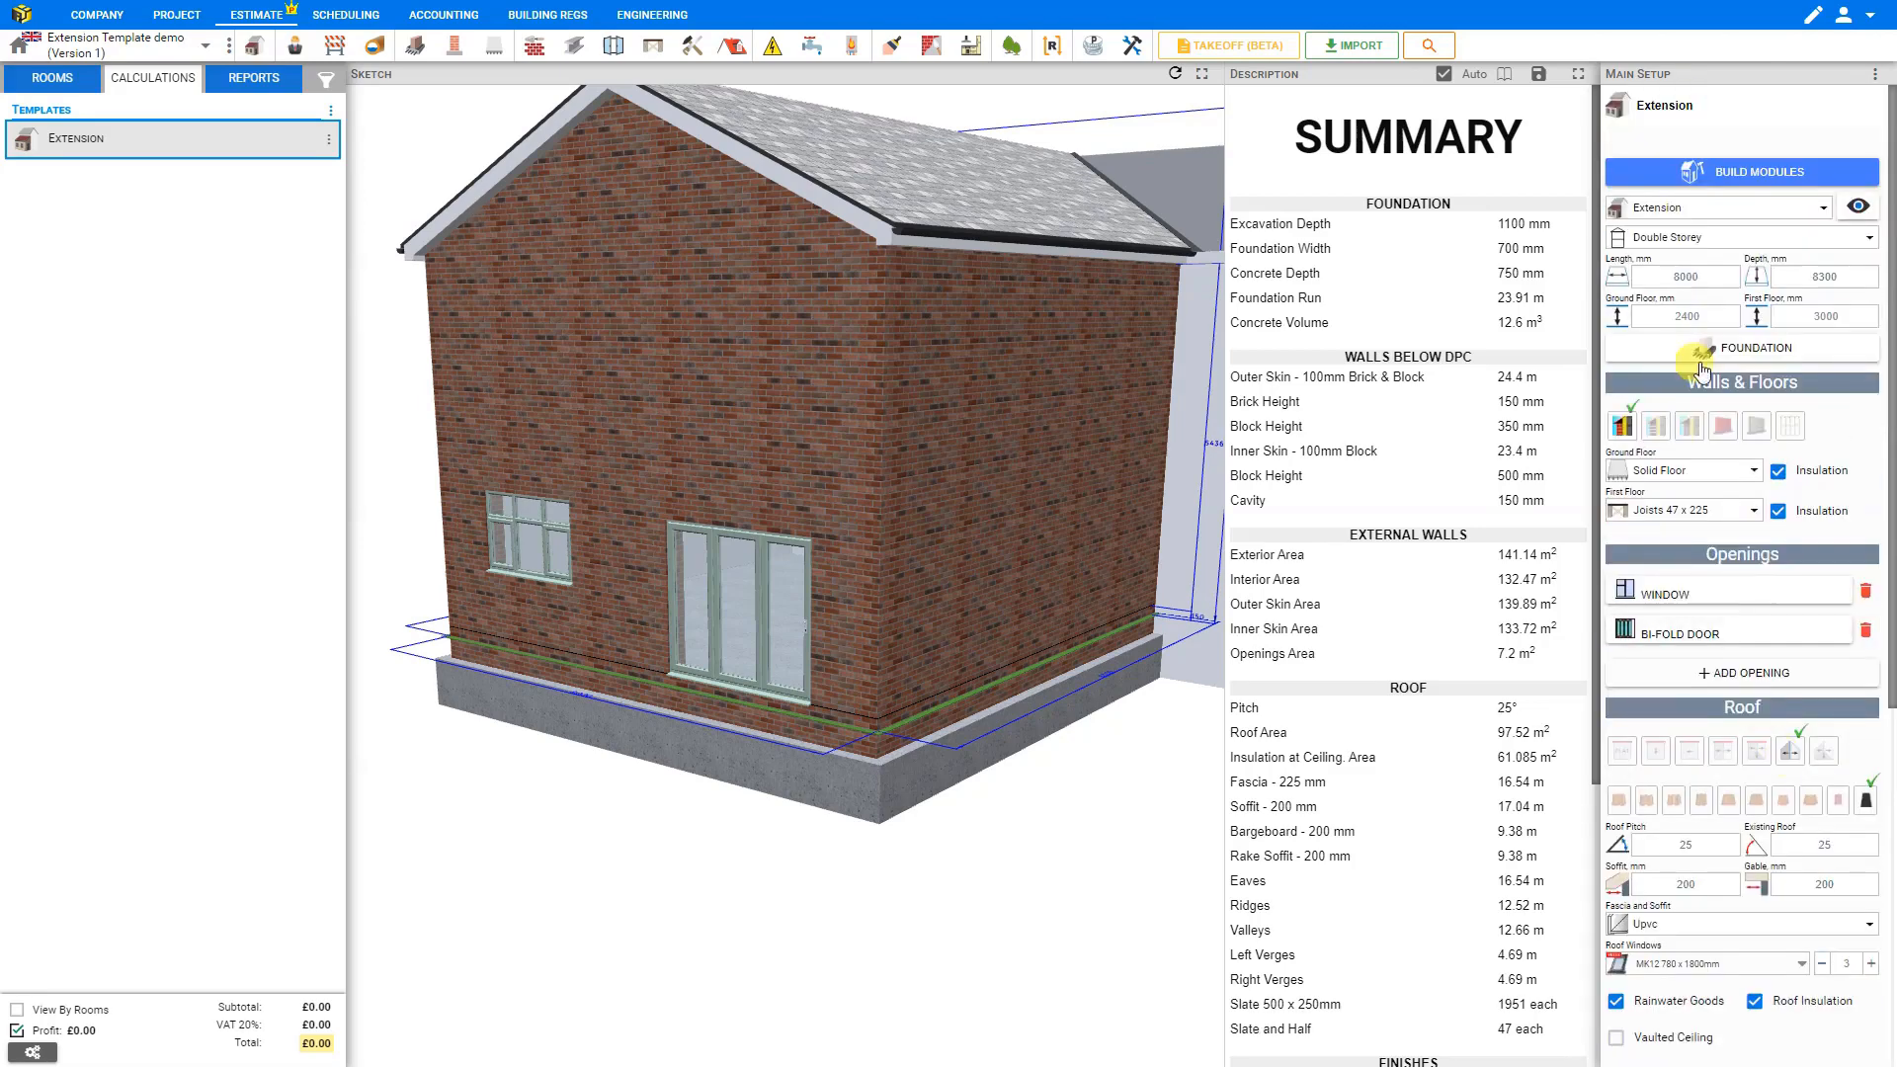
pyautogui.click(1699, 240)
pyautogui.click(1691, 280)
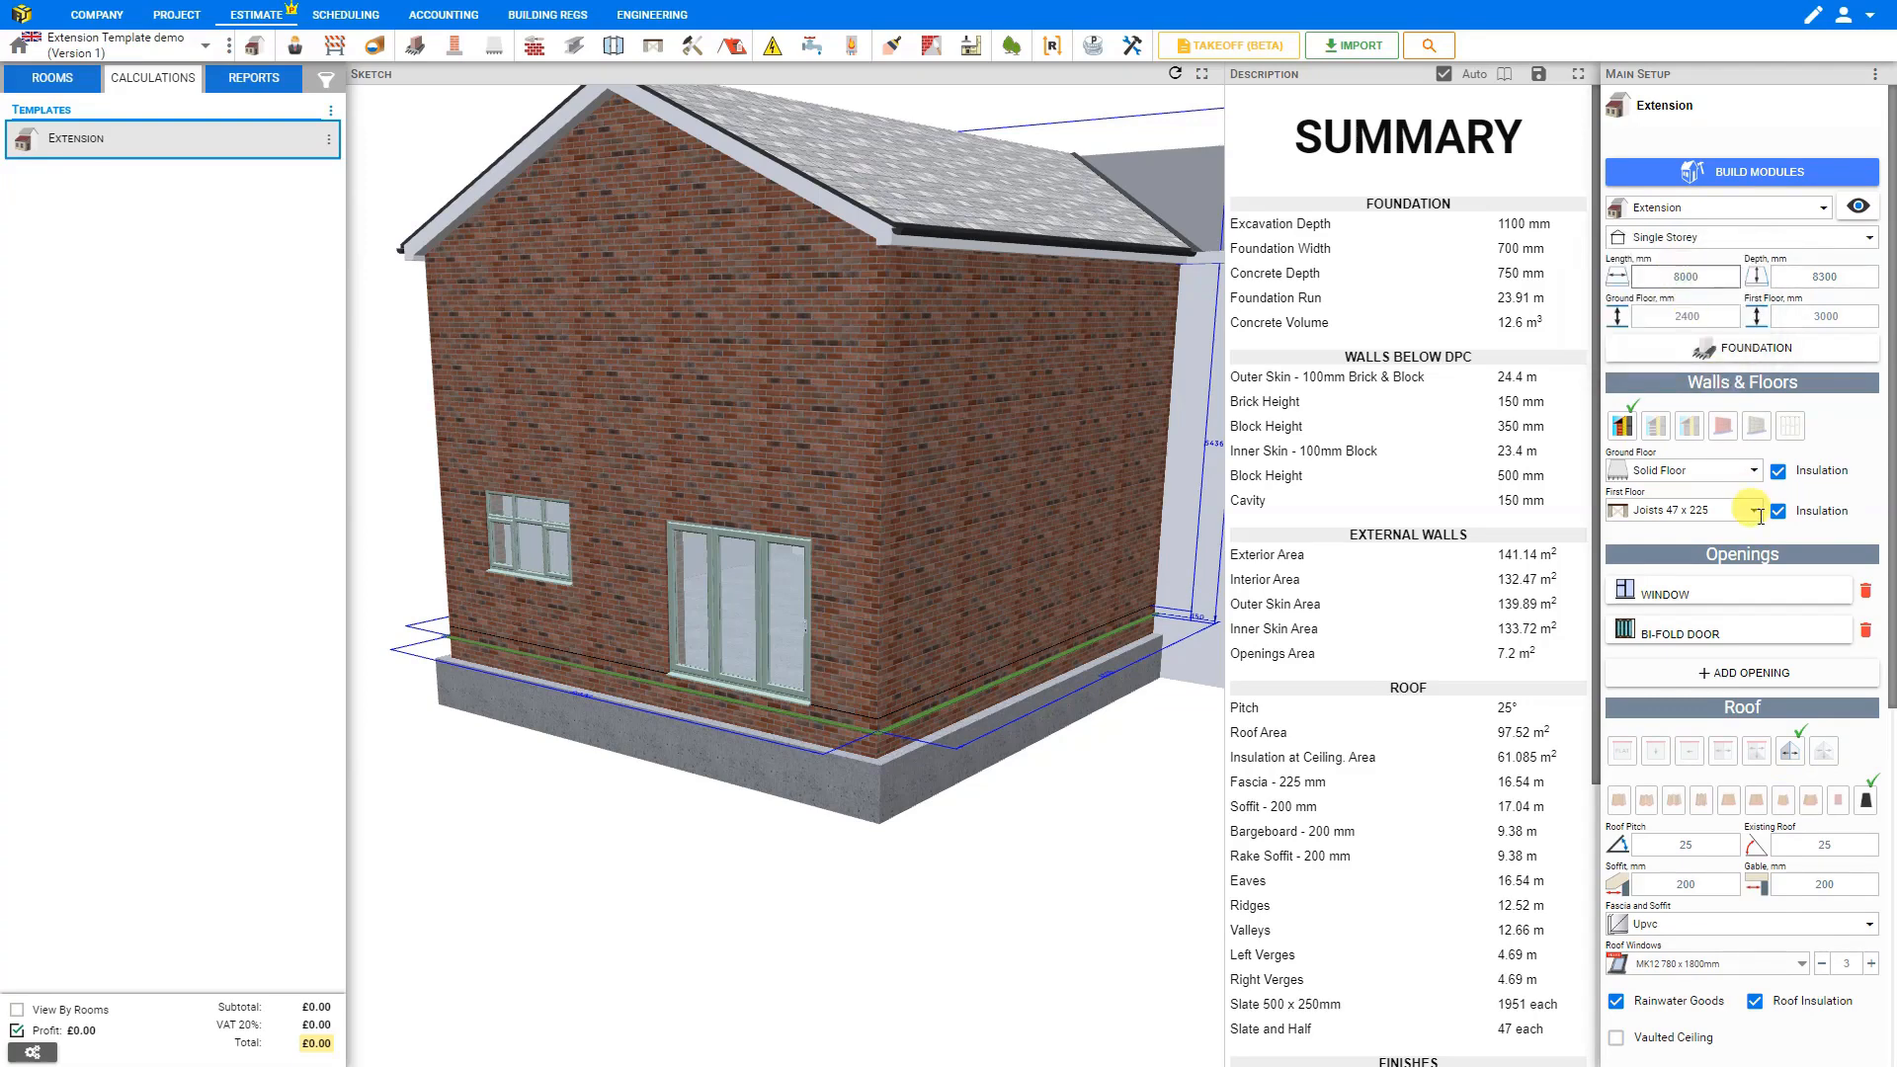
# Set 2 internal doors with architraves, and keep skirting boards, window boards, soakaway, scaffolding and building control included
pyautogui.scroll(-5, 1755, 524)
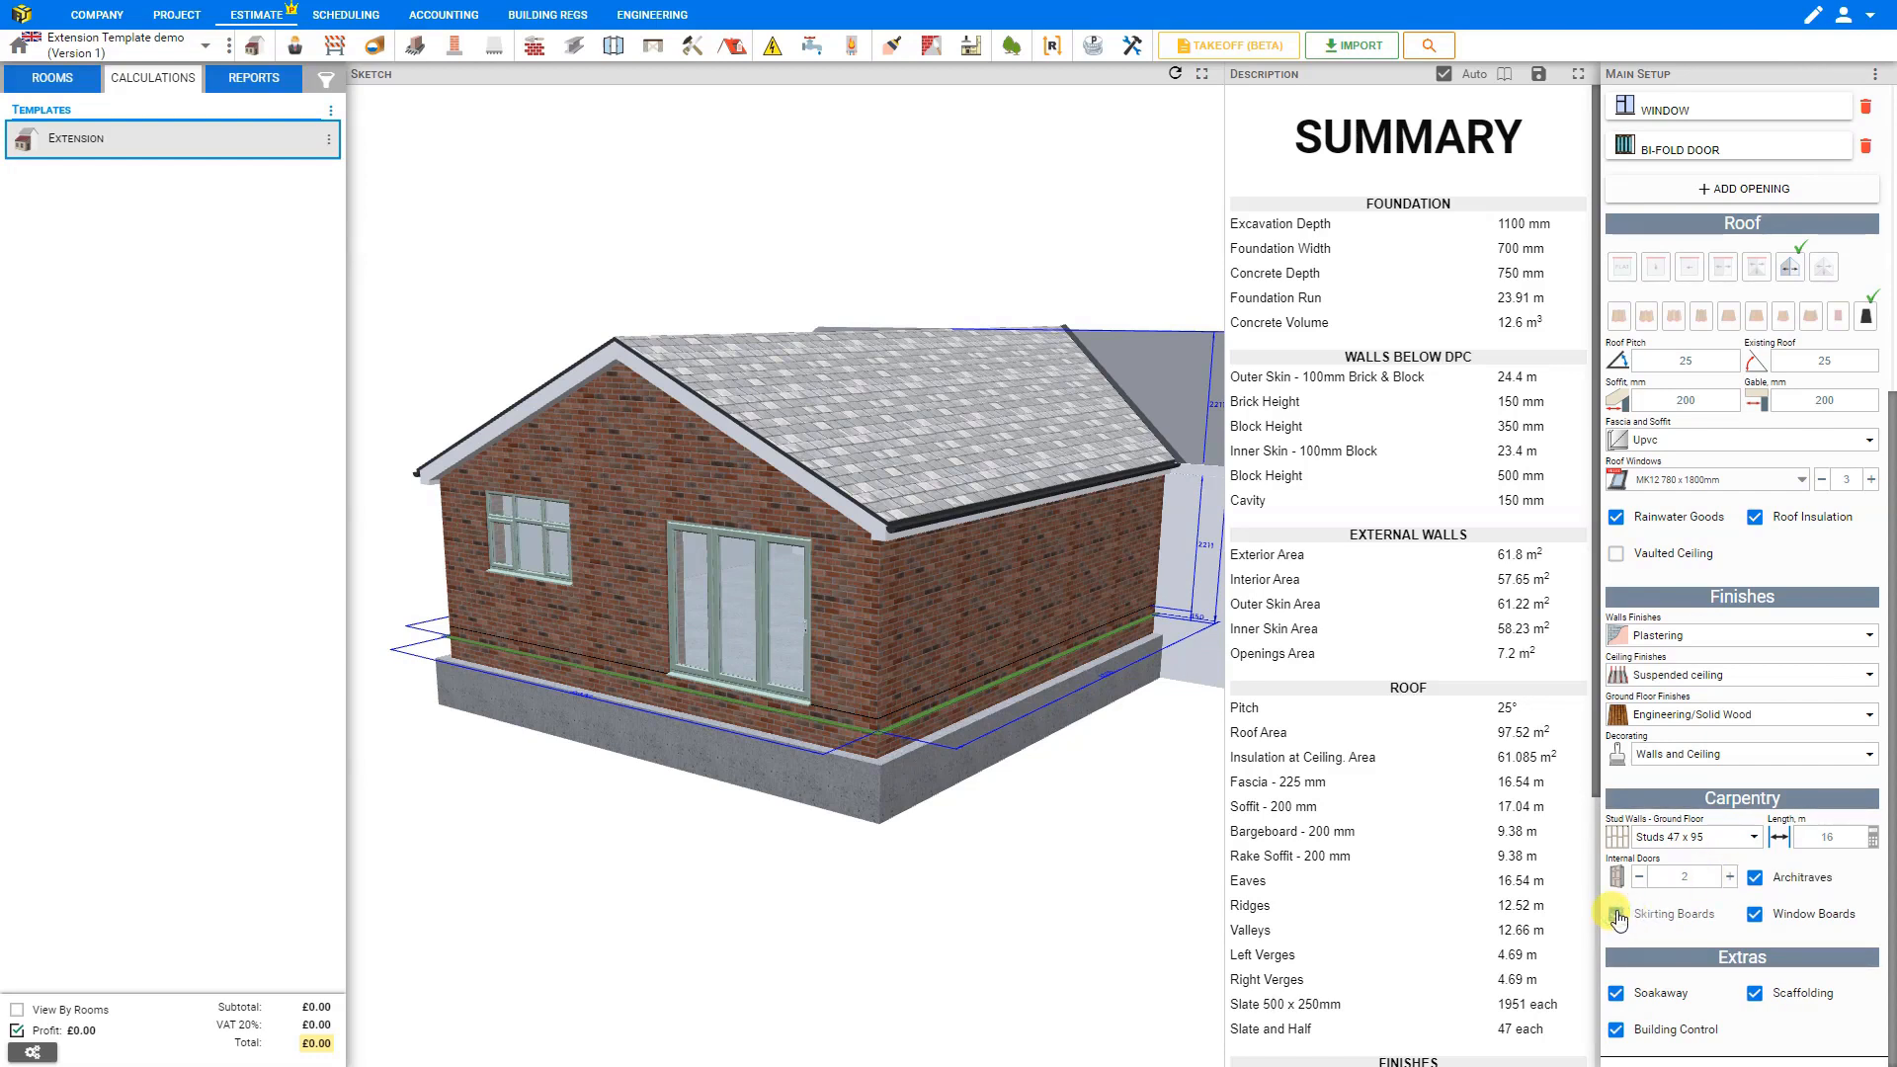
pyautogui.click(1756, 915)
pyautogui.click(1616, 994)
pyautogui.click(1756, 993)
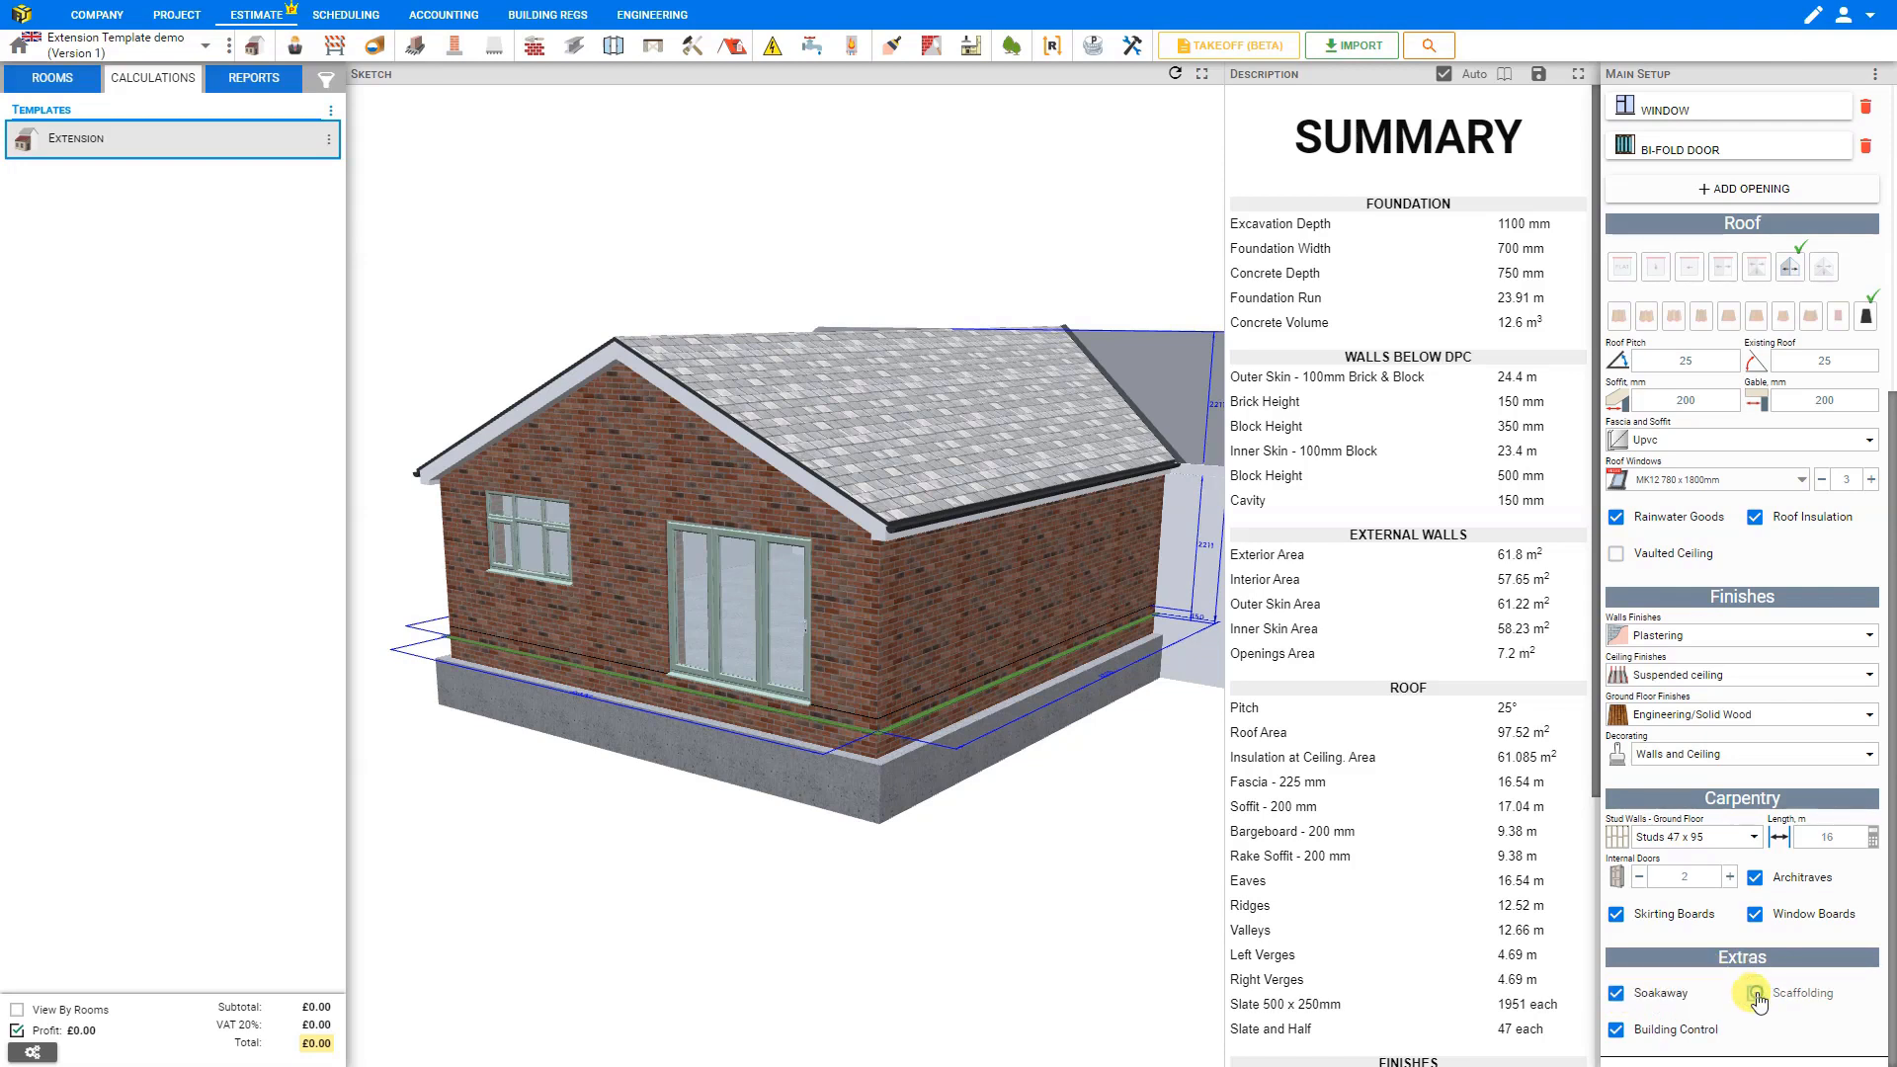
pyautogui.click(1617, 1031)
# Review the calculated quantities in the extension summary, from the foundation through to the carpentry
pyautogui.moveTo(1034, 464)
pyautogui.mouseDown()
pyautogui.moveTo(909, 478)
pyautogui.moveTo(773, 442)
pyautogui.moveTo(779, 423)
pyautogui.moveTo(804, 448)
pyautogui.moveTo(976, 427)
pyautogui.moveTo(955, 461)
pyautogui.moveTo(1274, 377)
pyautogui.mouseUp()
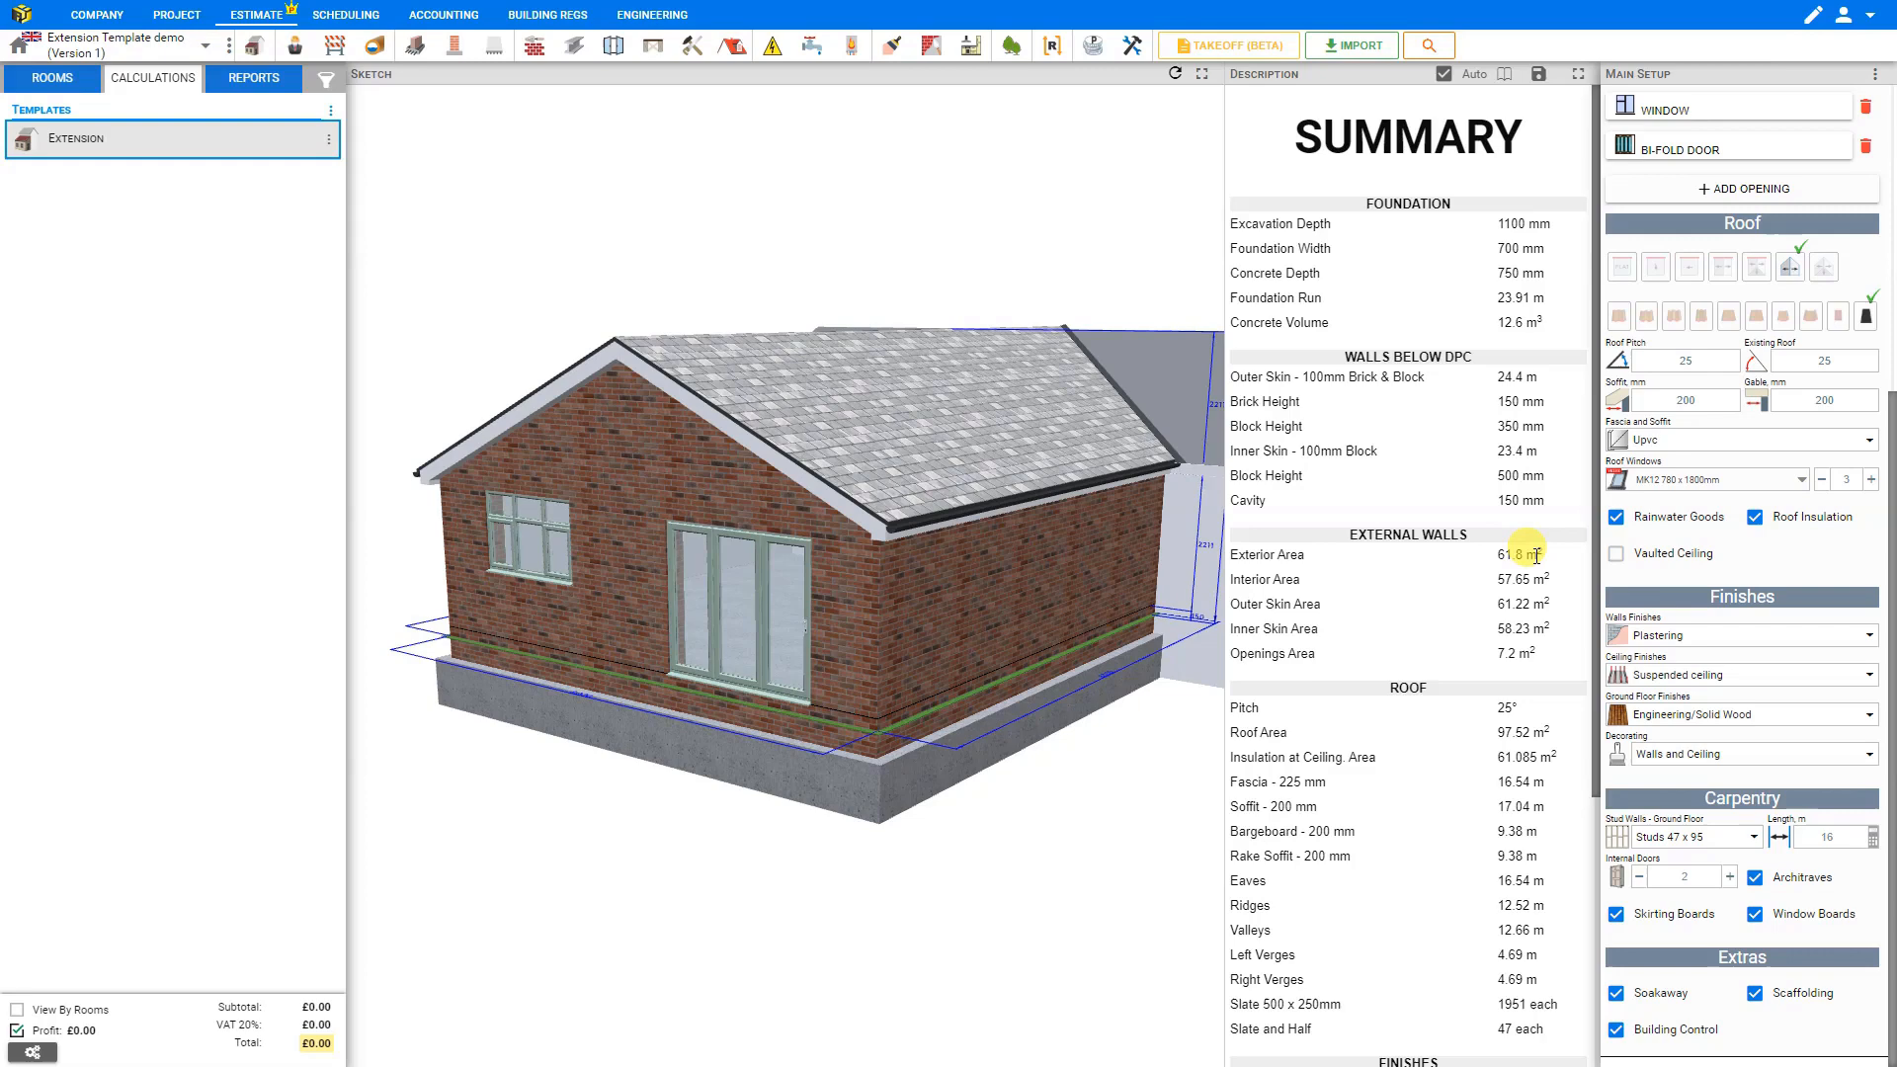
pyautogui.scroll(-3, 1534, 553)
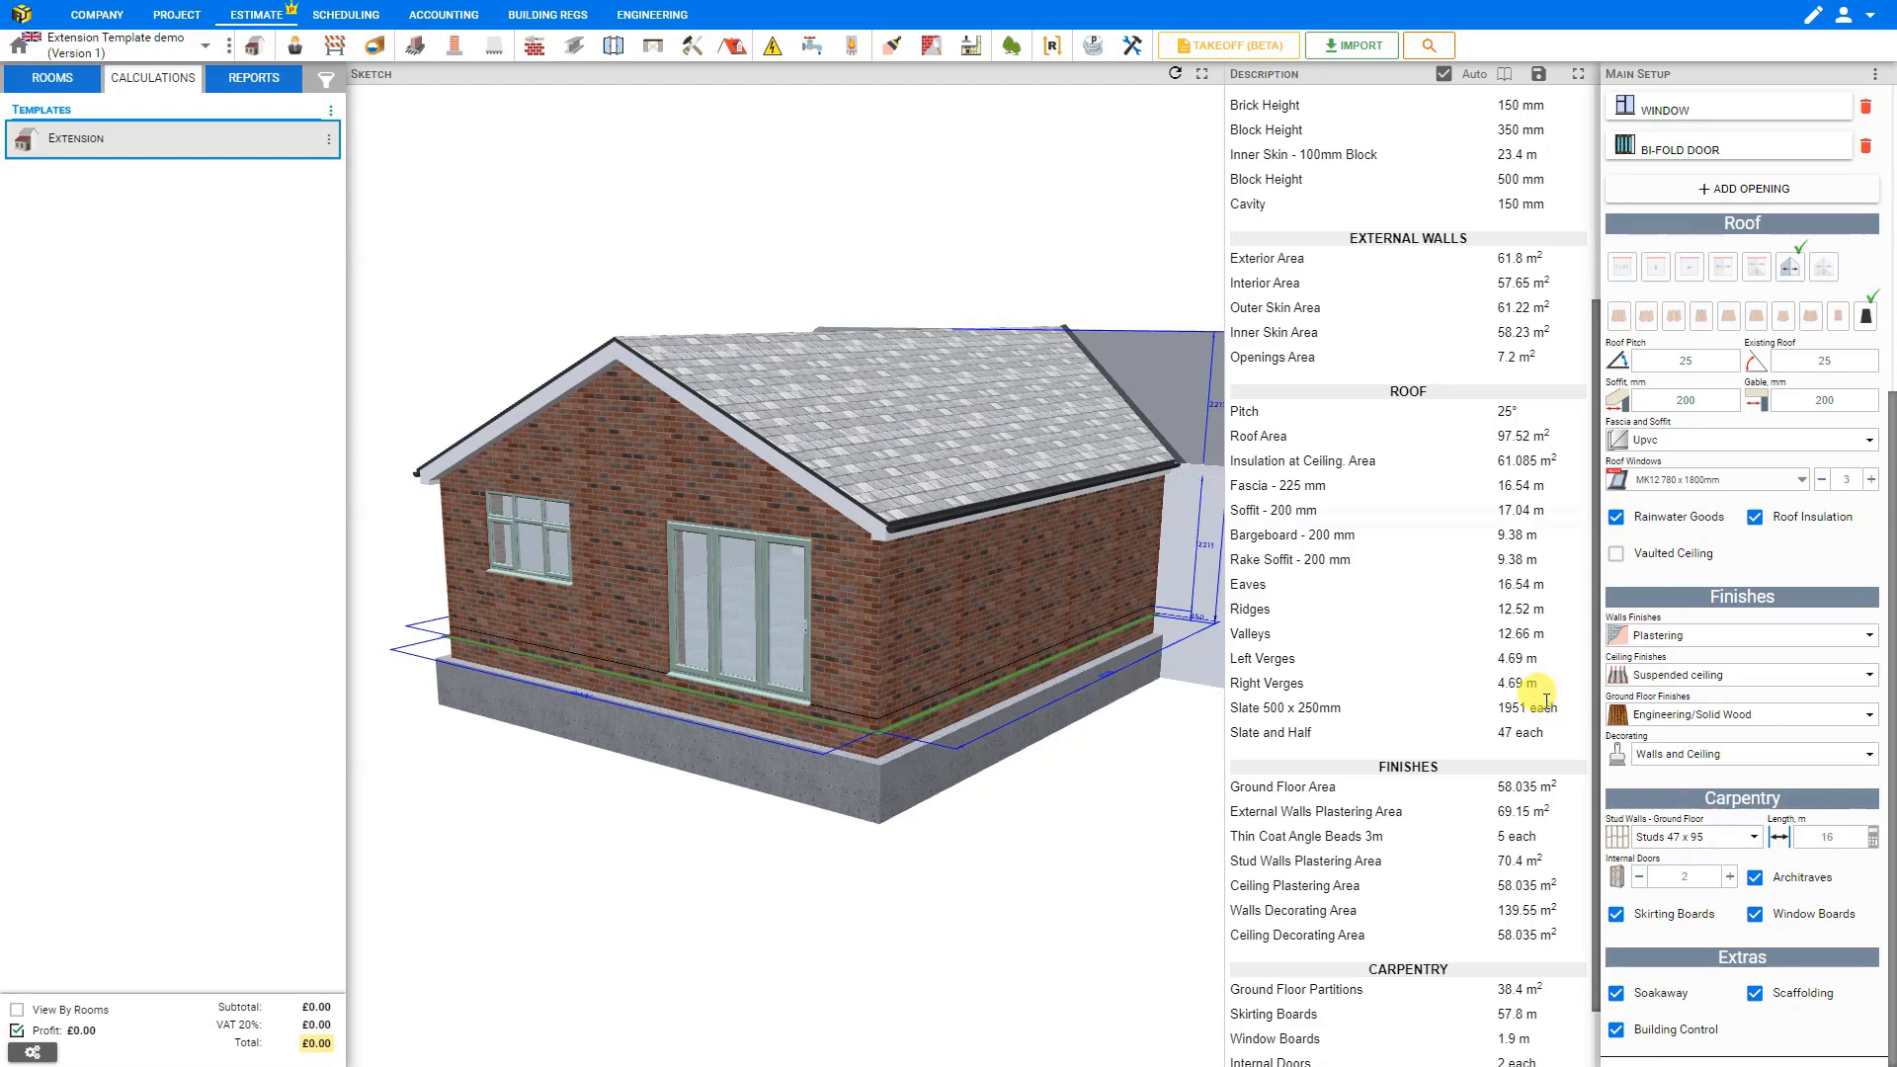
pyautogui.scroll(-1, 1546, 700)
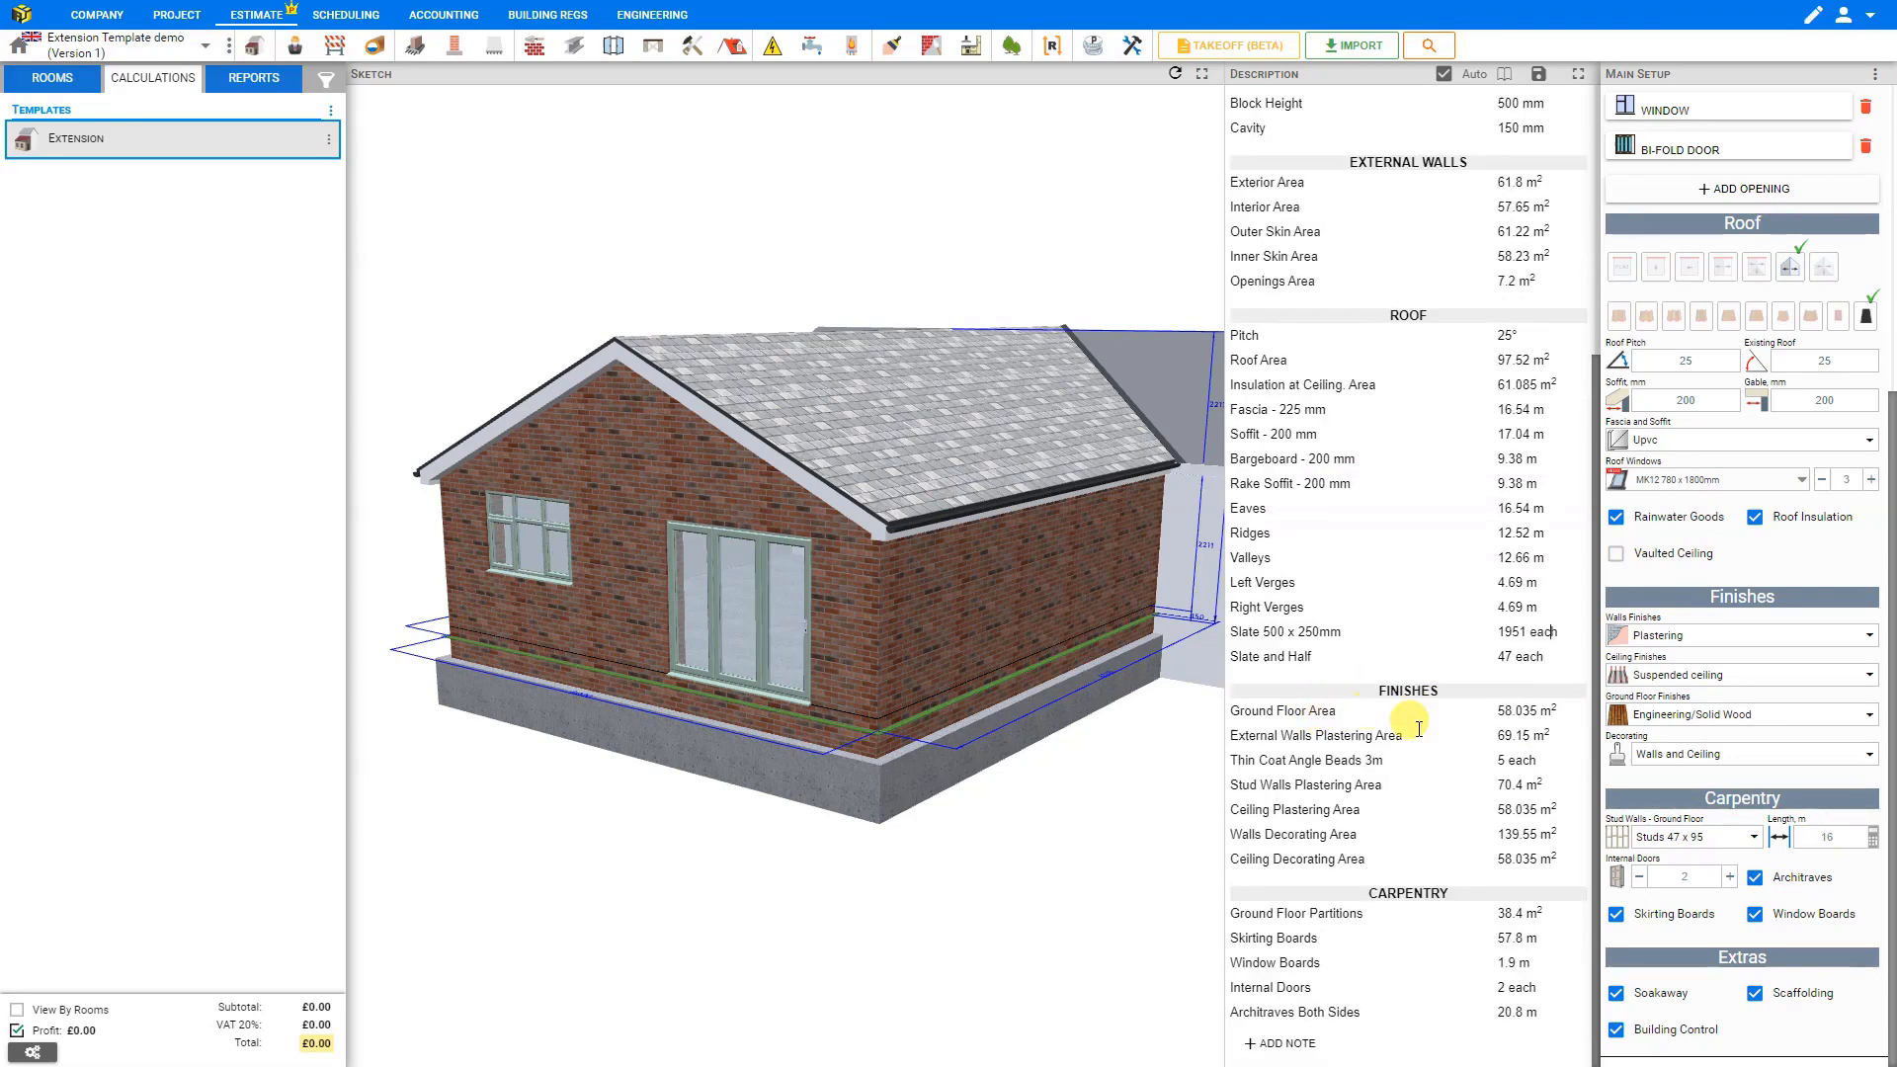
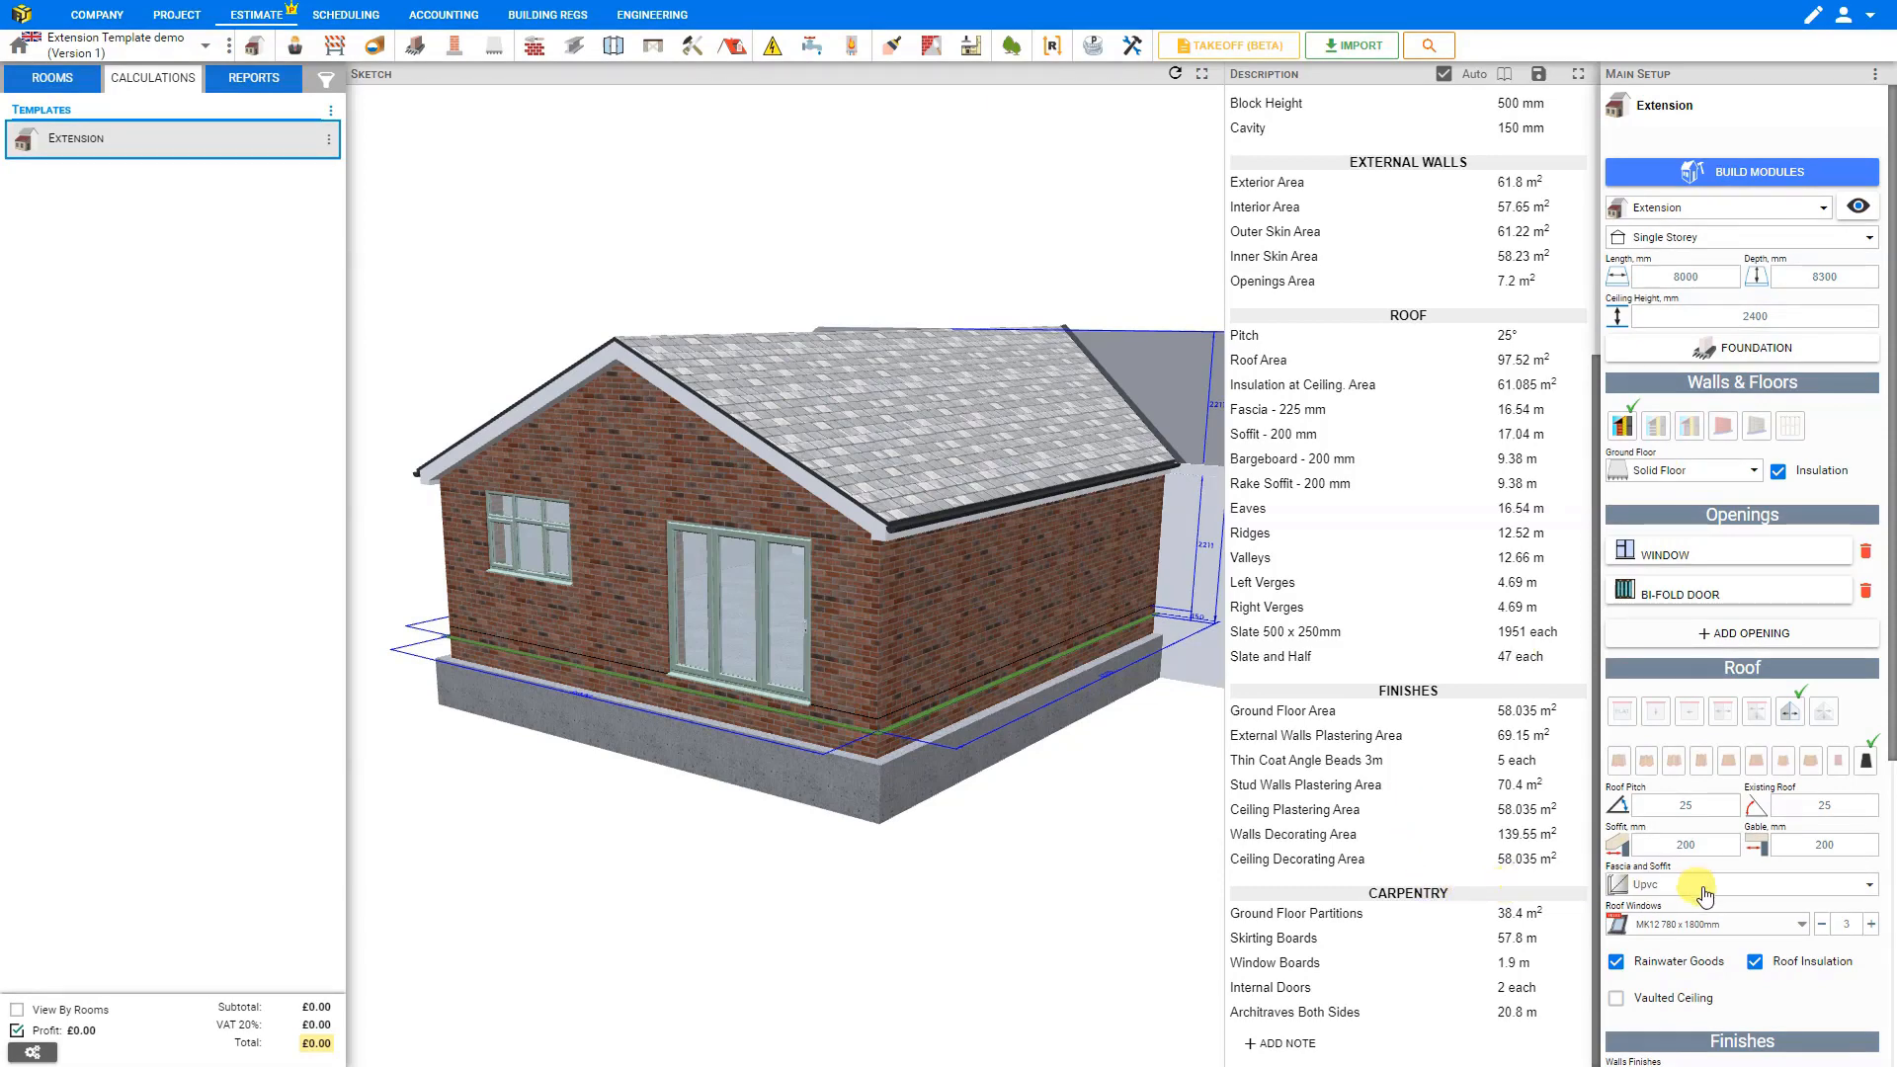
pyautogui.scroll(-5, 1684, 874)
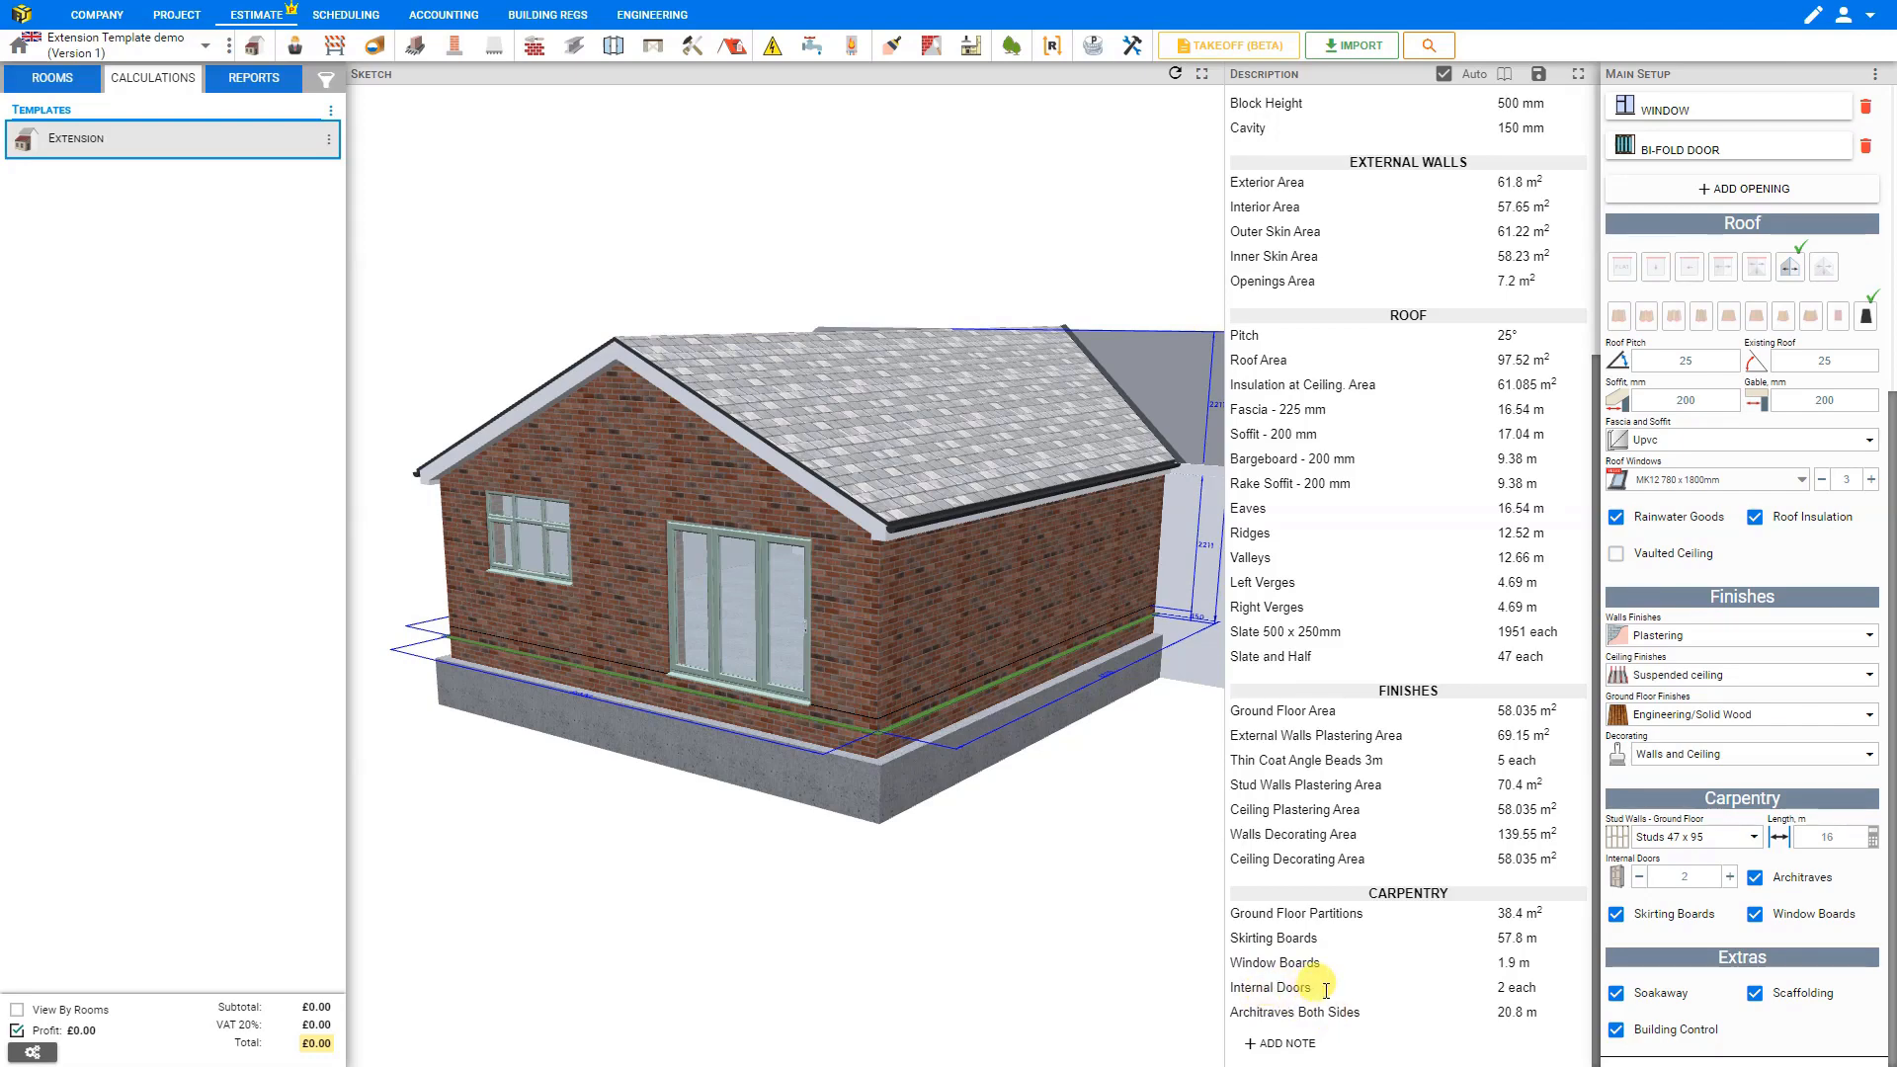
pyautogui.scroll(4, 1325, 988)
pyautogui.scroll(5, 1635, 889)
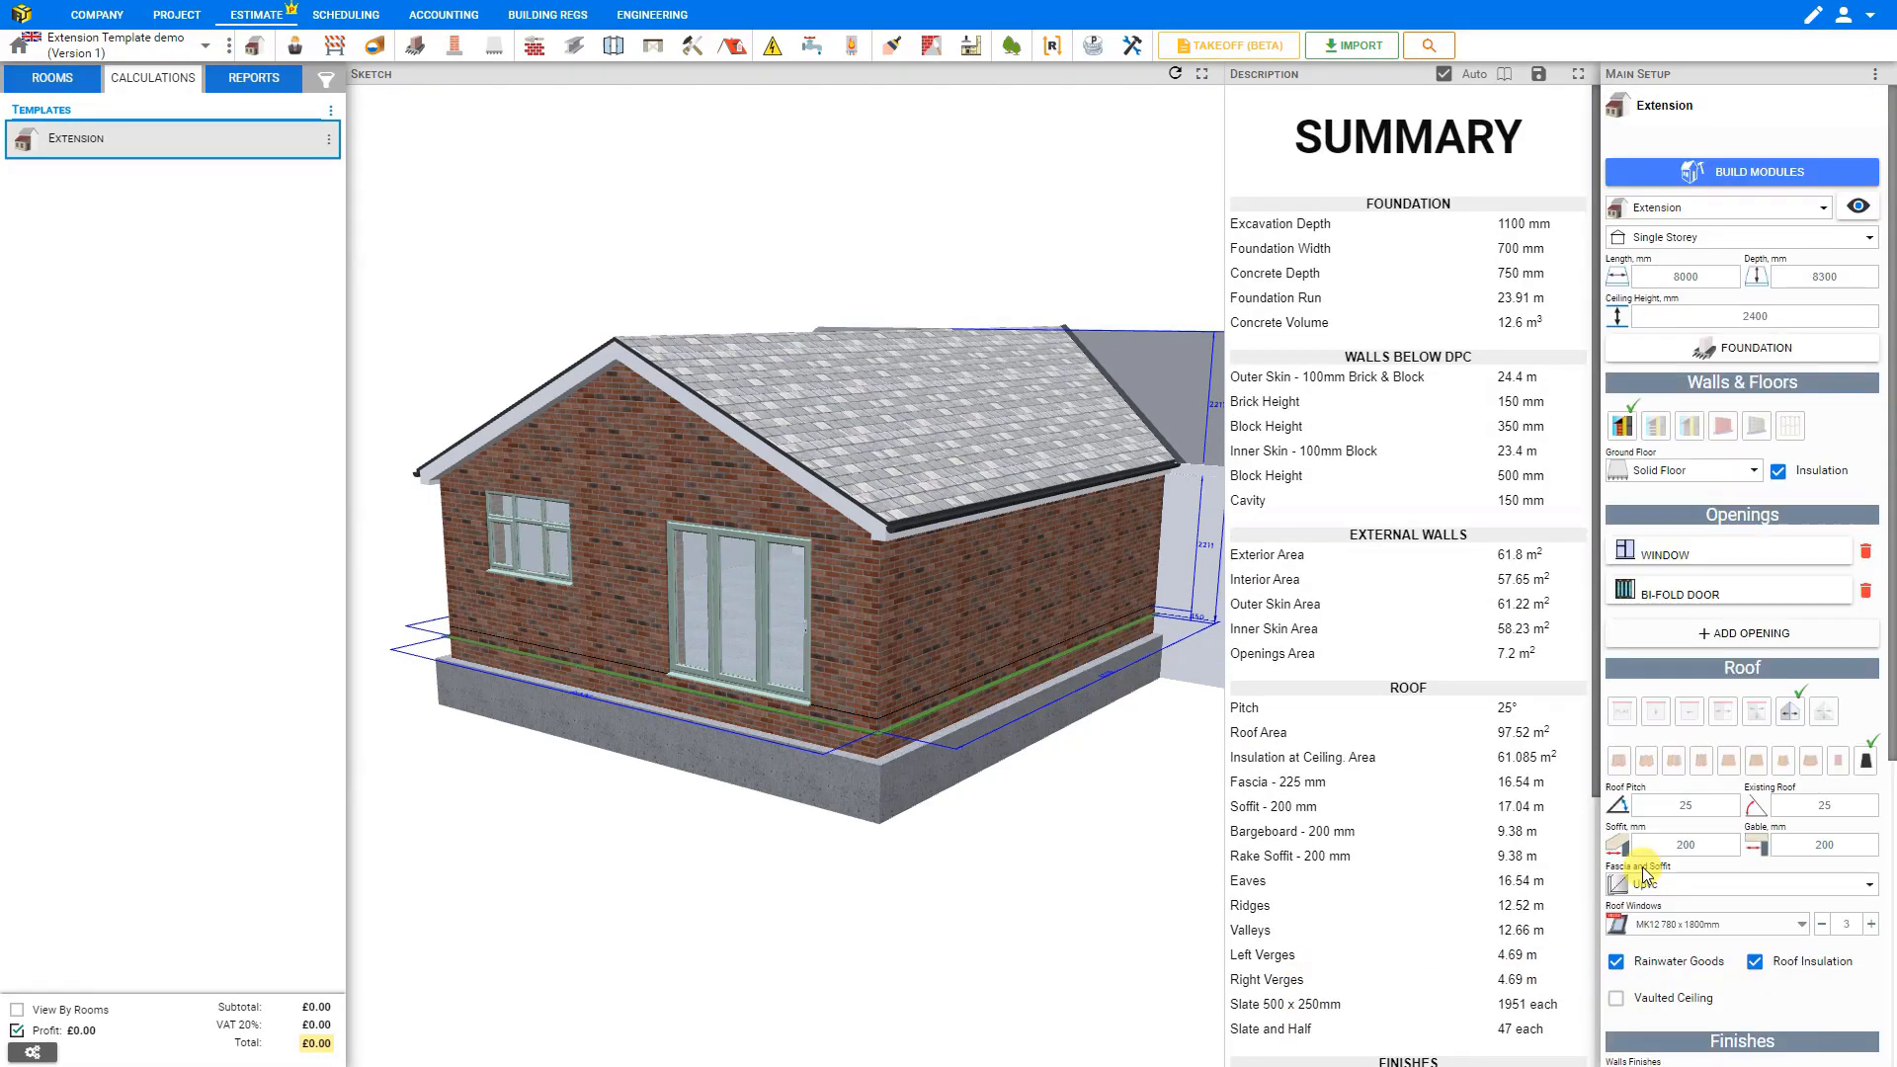
# Build all the estimate modules from the configured Extension template
pyautogui.click(1749, 176)
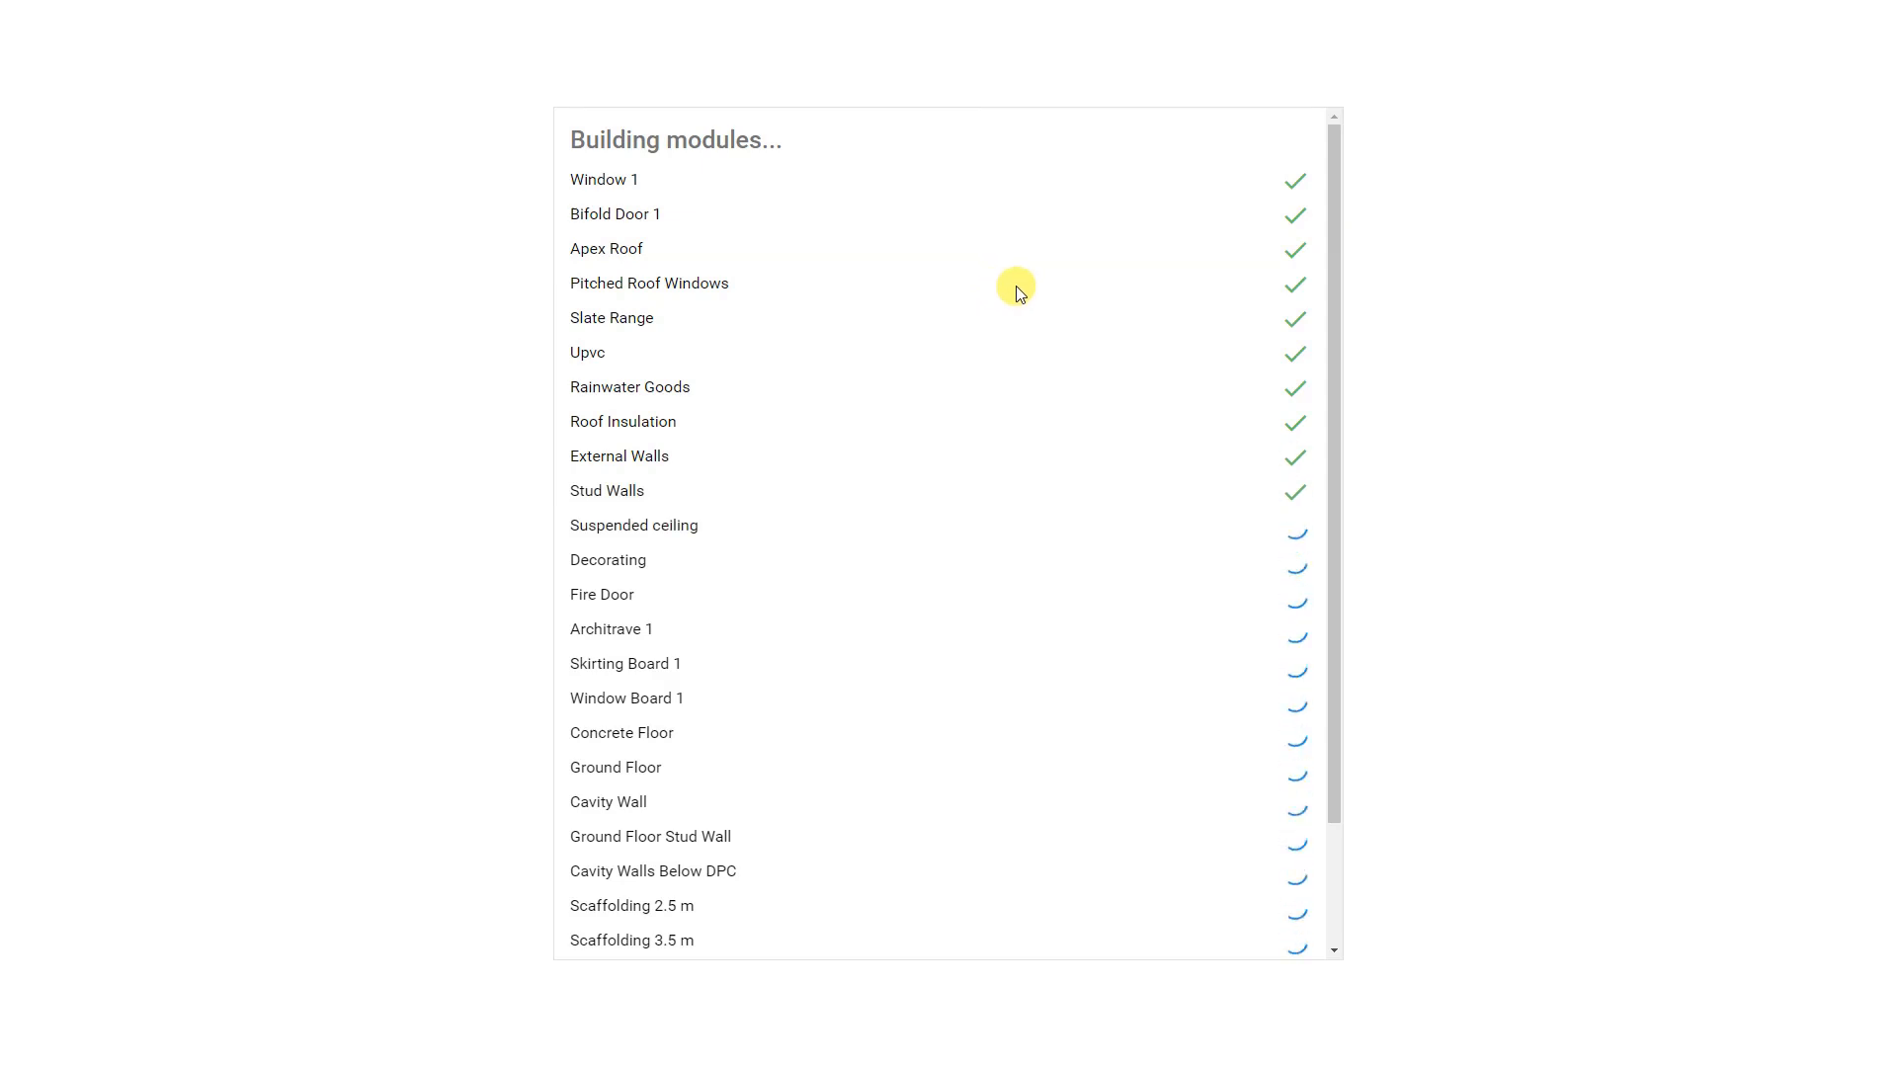
pyautogui.scroll(-1, 1017, 295)
pyautogui.scroll(-1, 1013, 294)
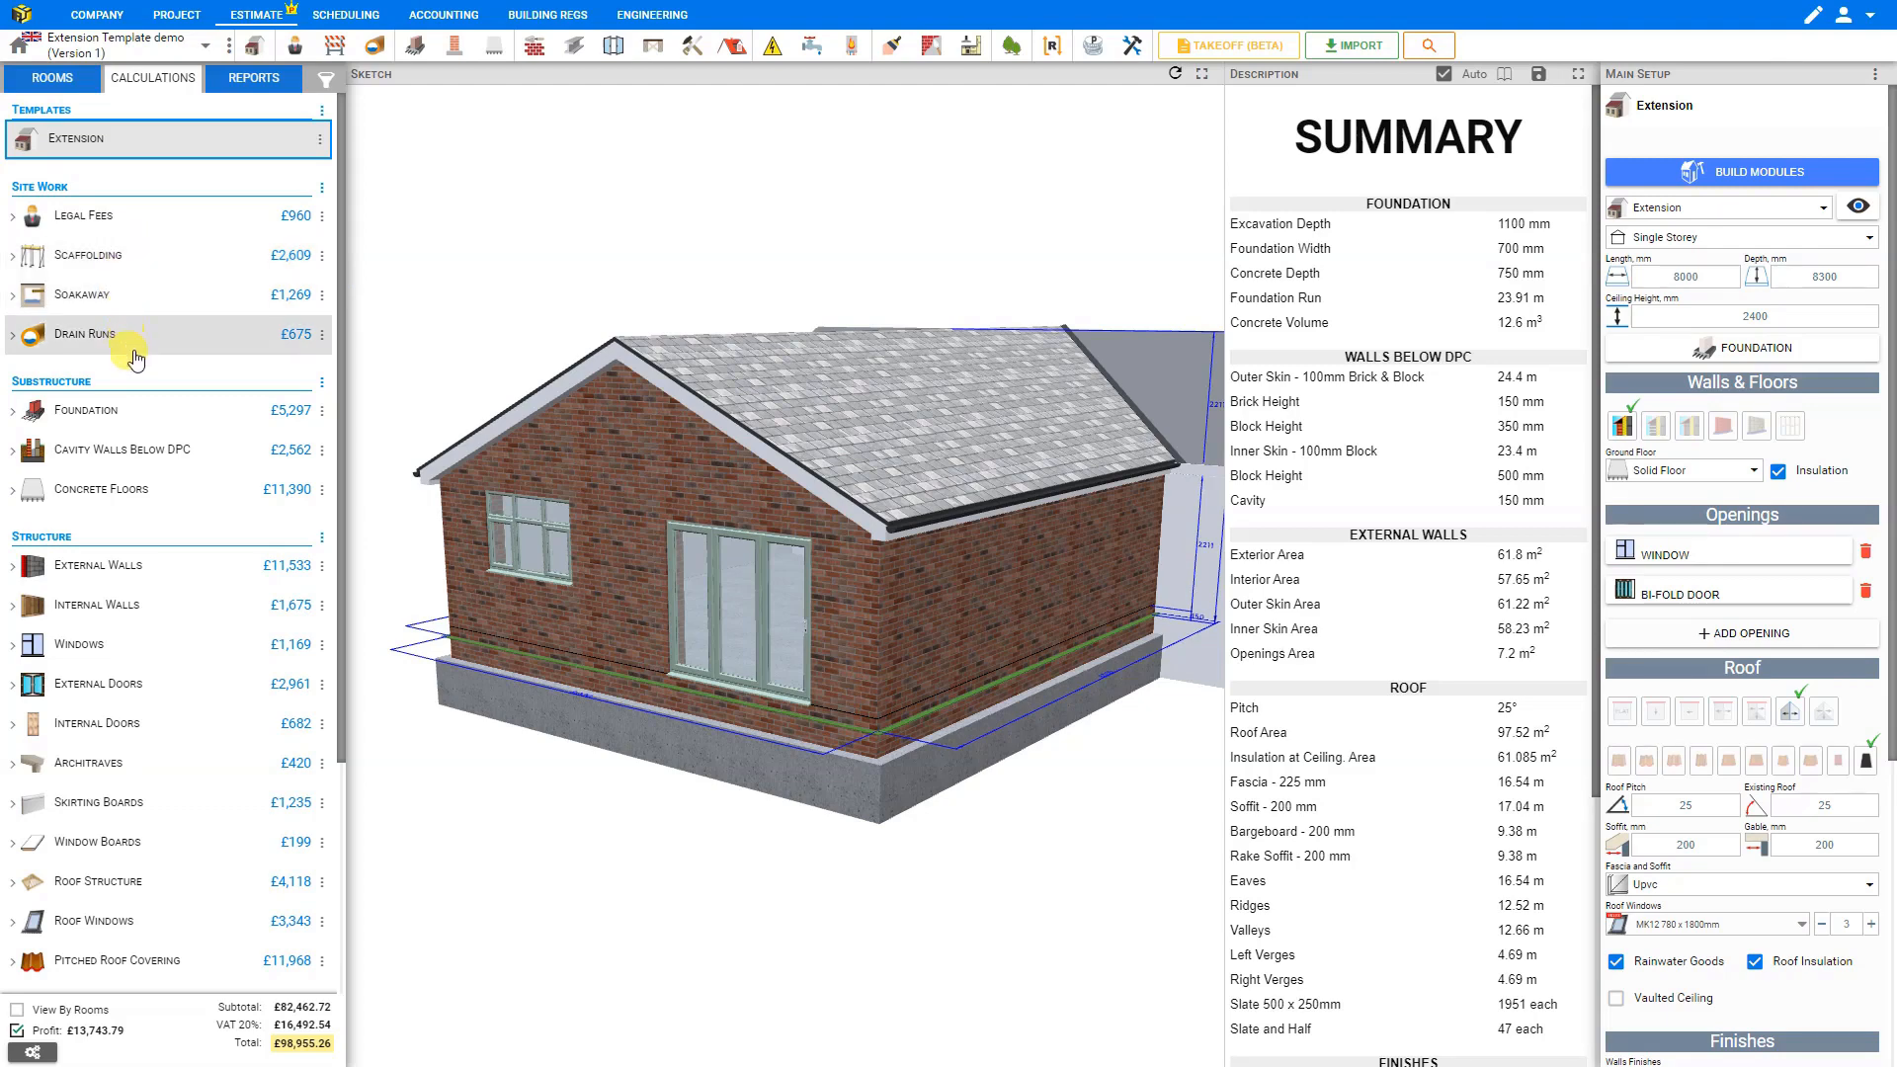
# Inspect the generated Cavity Wall and Ground Floor Stud Wall modules, and return to the Extension template to view the existing wall side
pyautogui.click(17, 568)
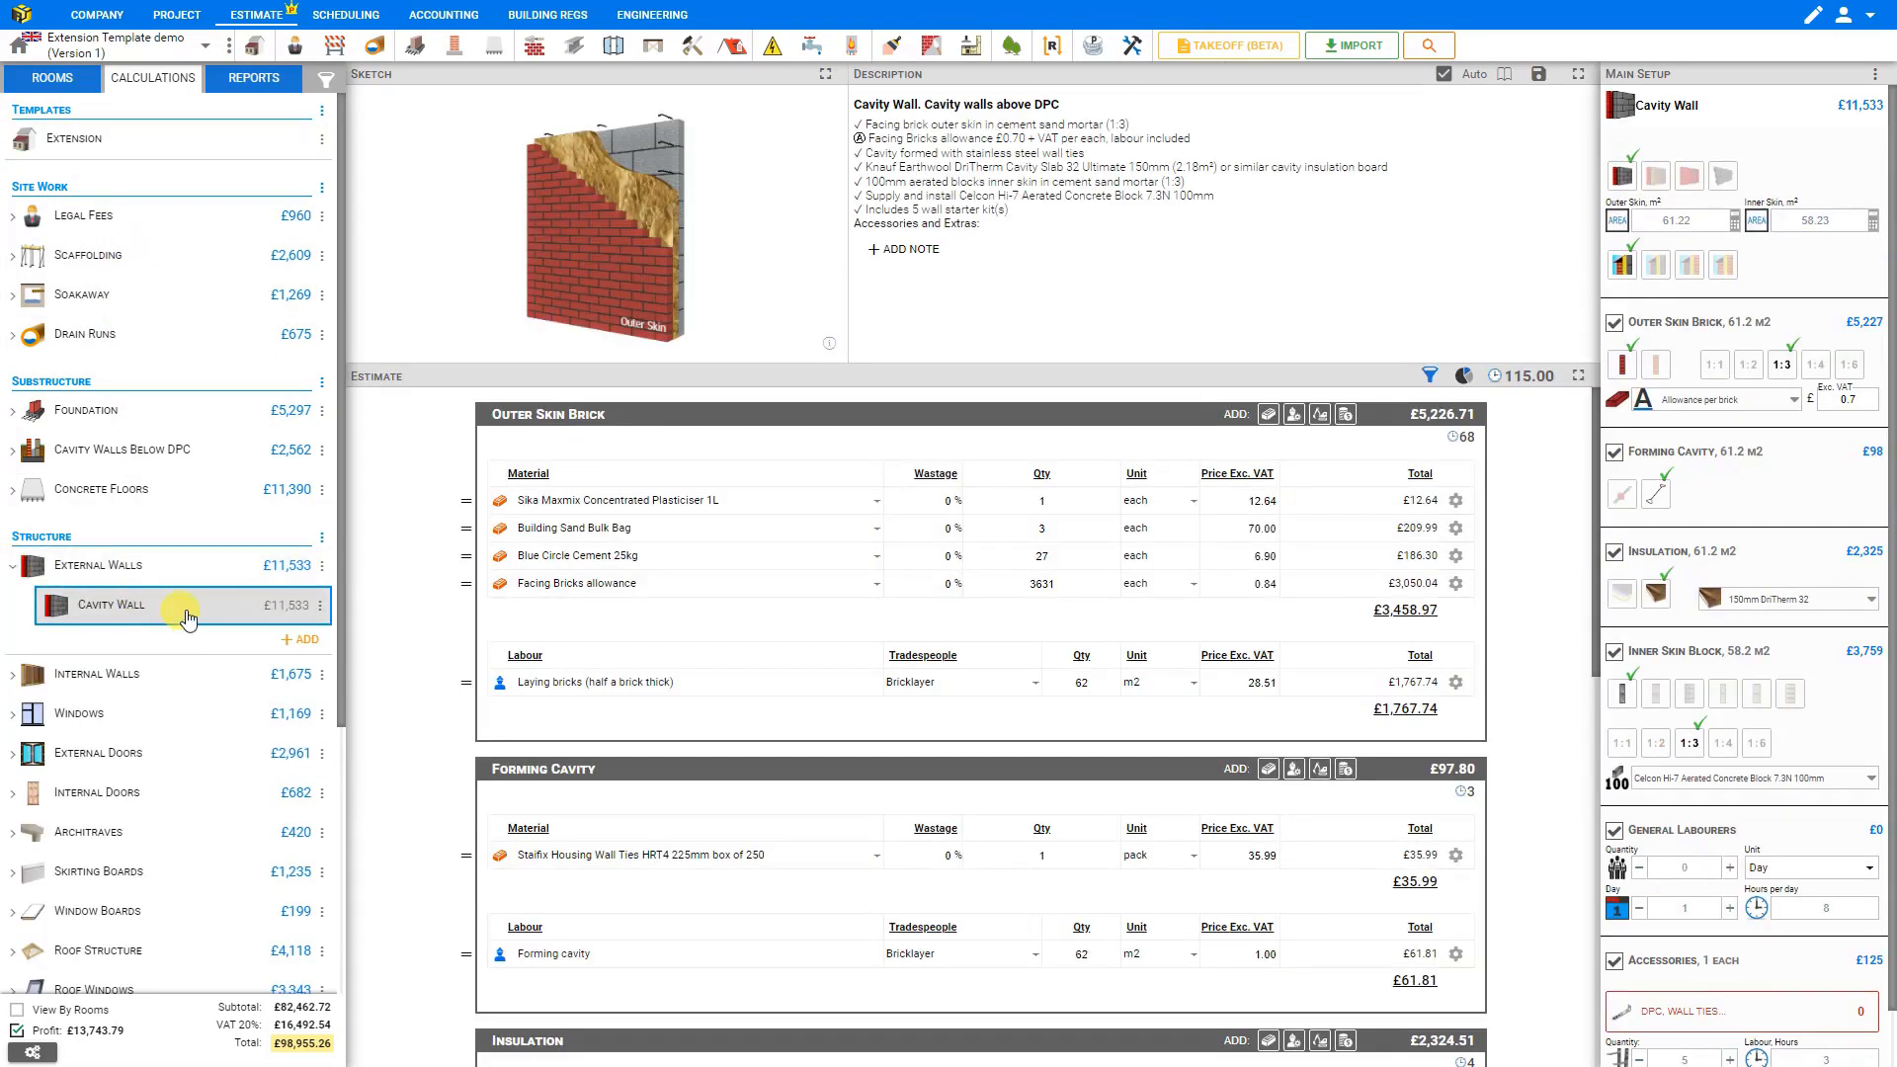
pyautogui.click(14, 677)
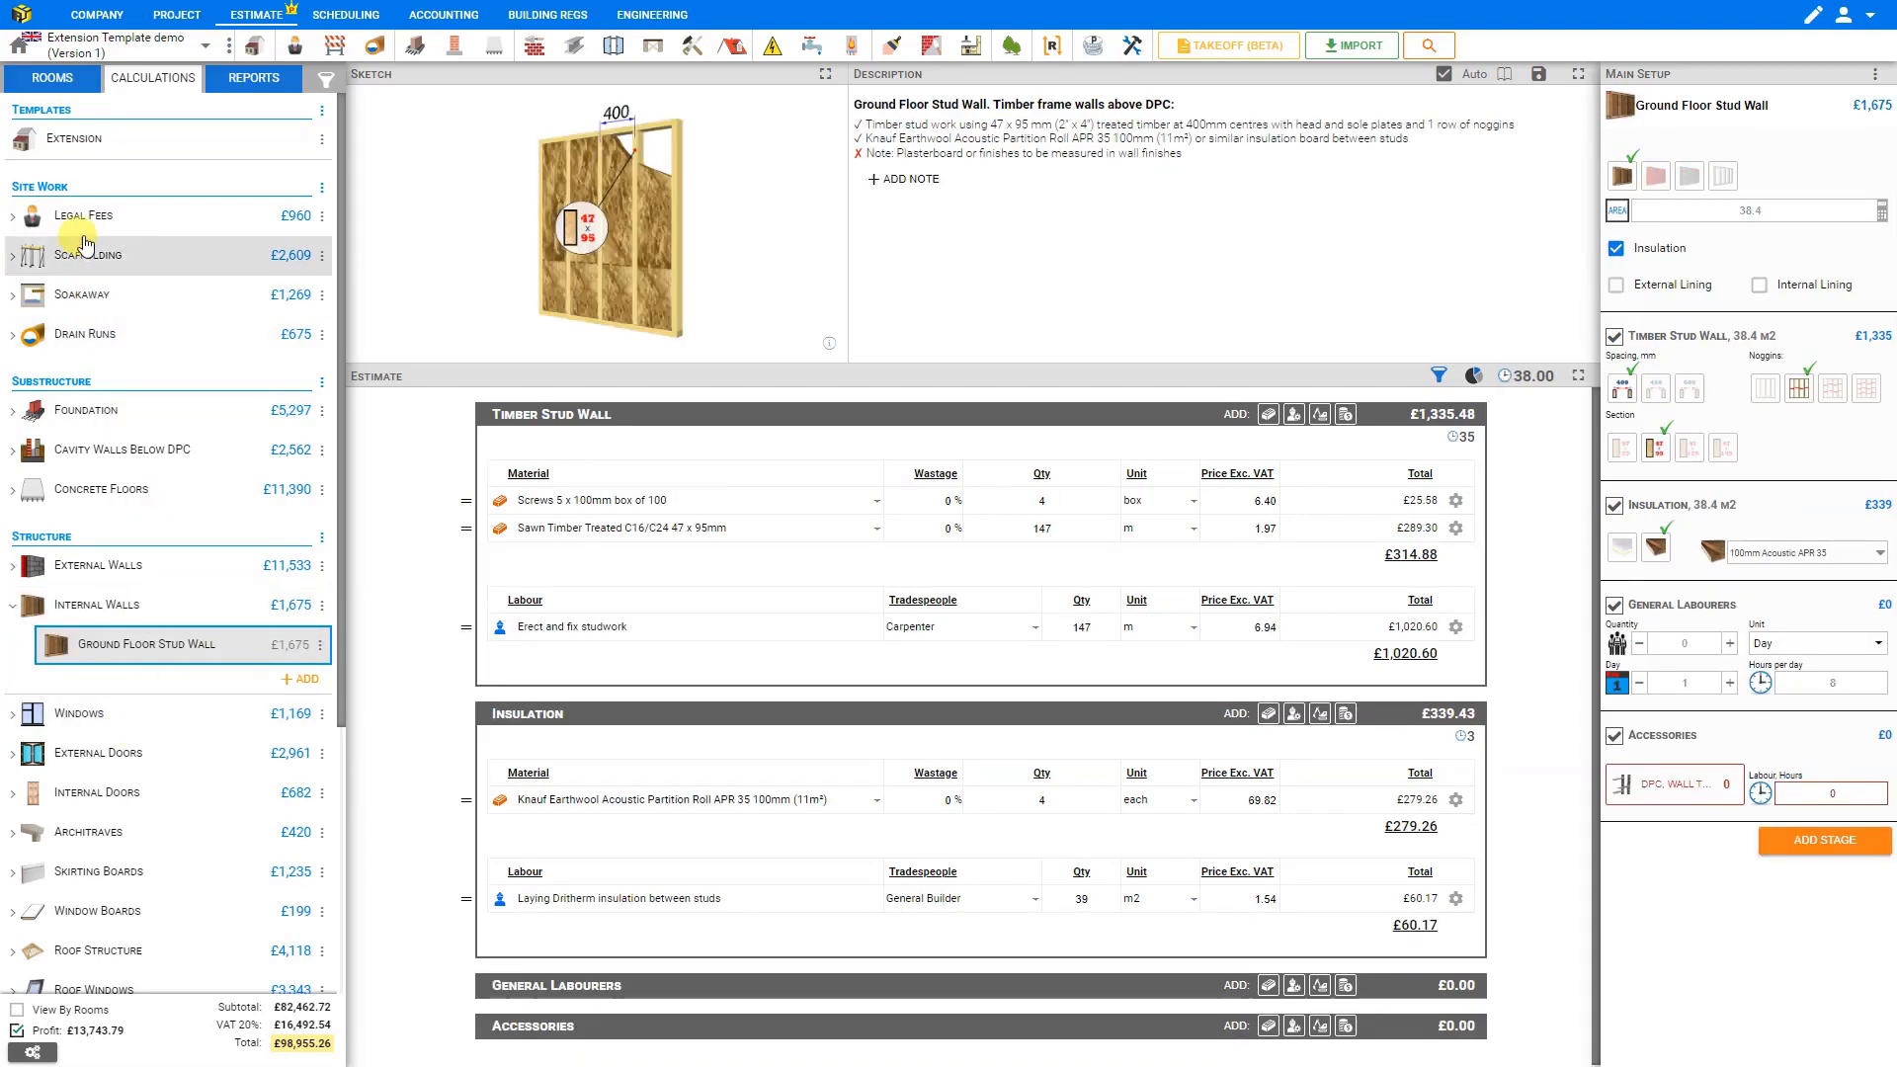
pyautogui.click(66, 146)
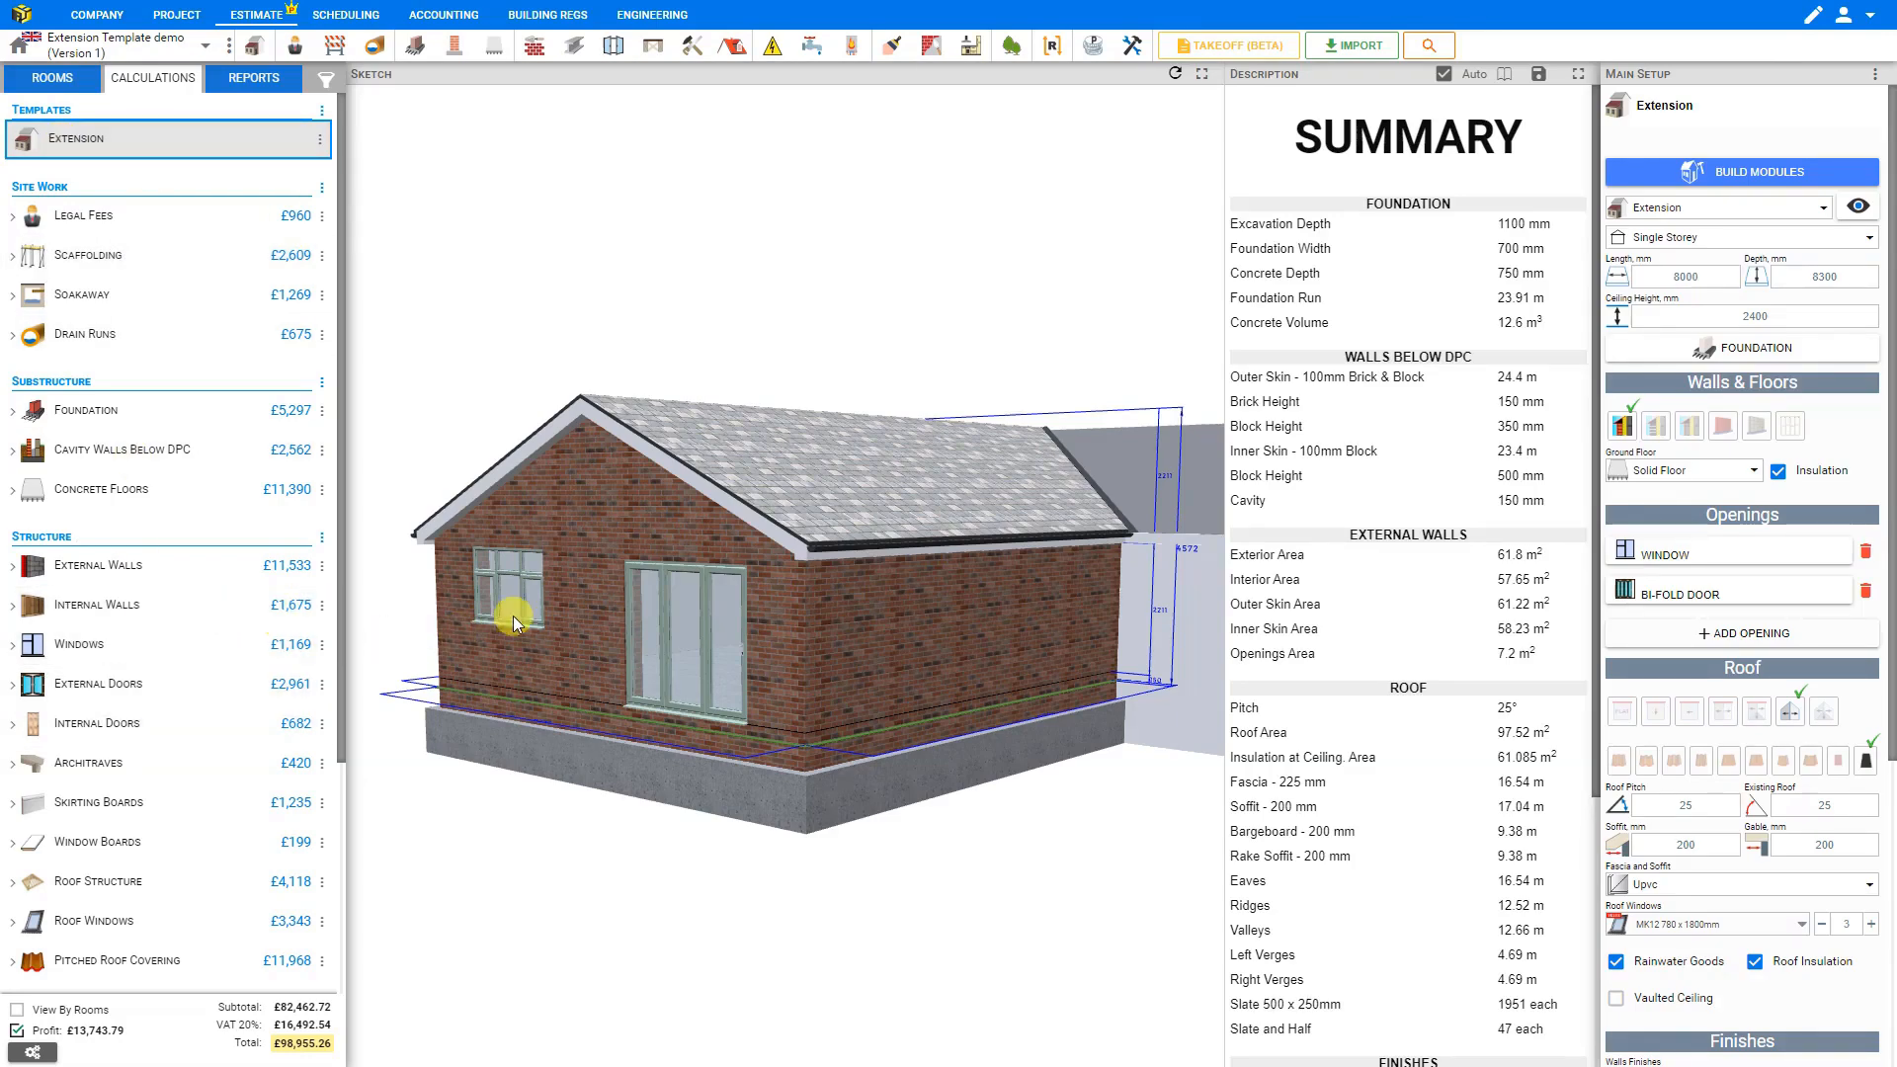
pyautogui.moveTo(1055, 579)
pyautogui.mouseDown()
pyautogui.moveTo(958, 597)
pyautogui.moveTo(908, 635)
pyautogui.mouseUp()
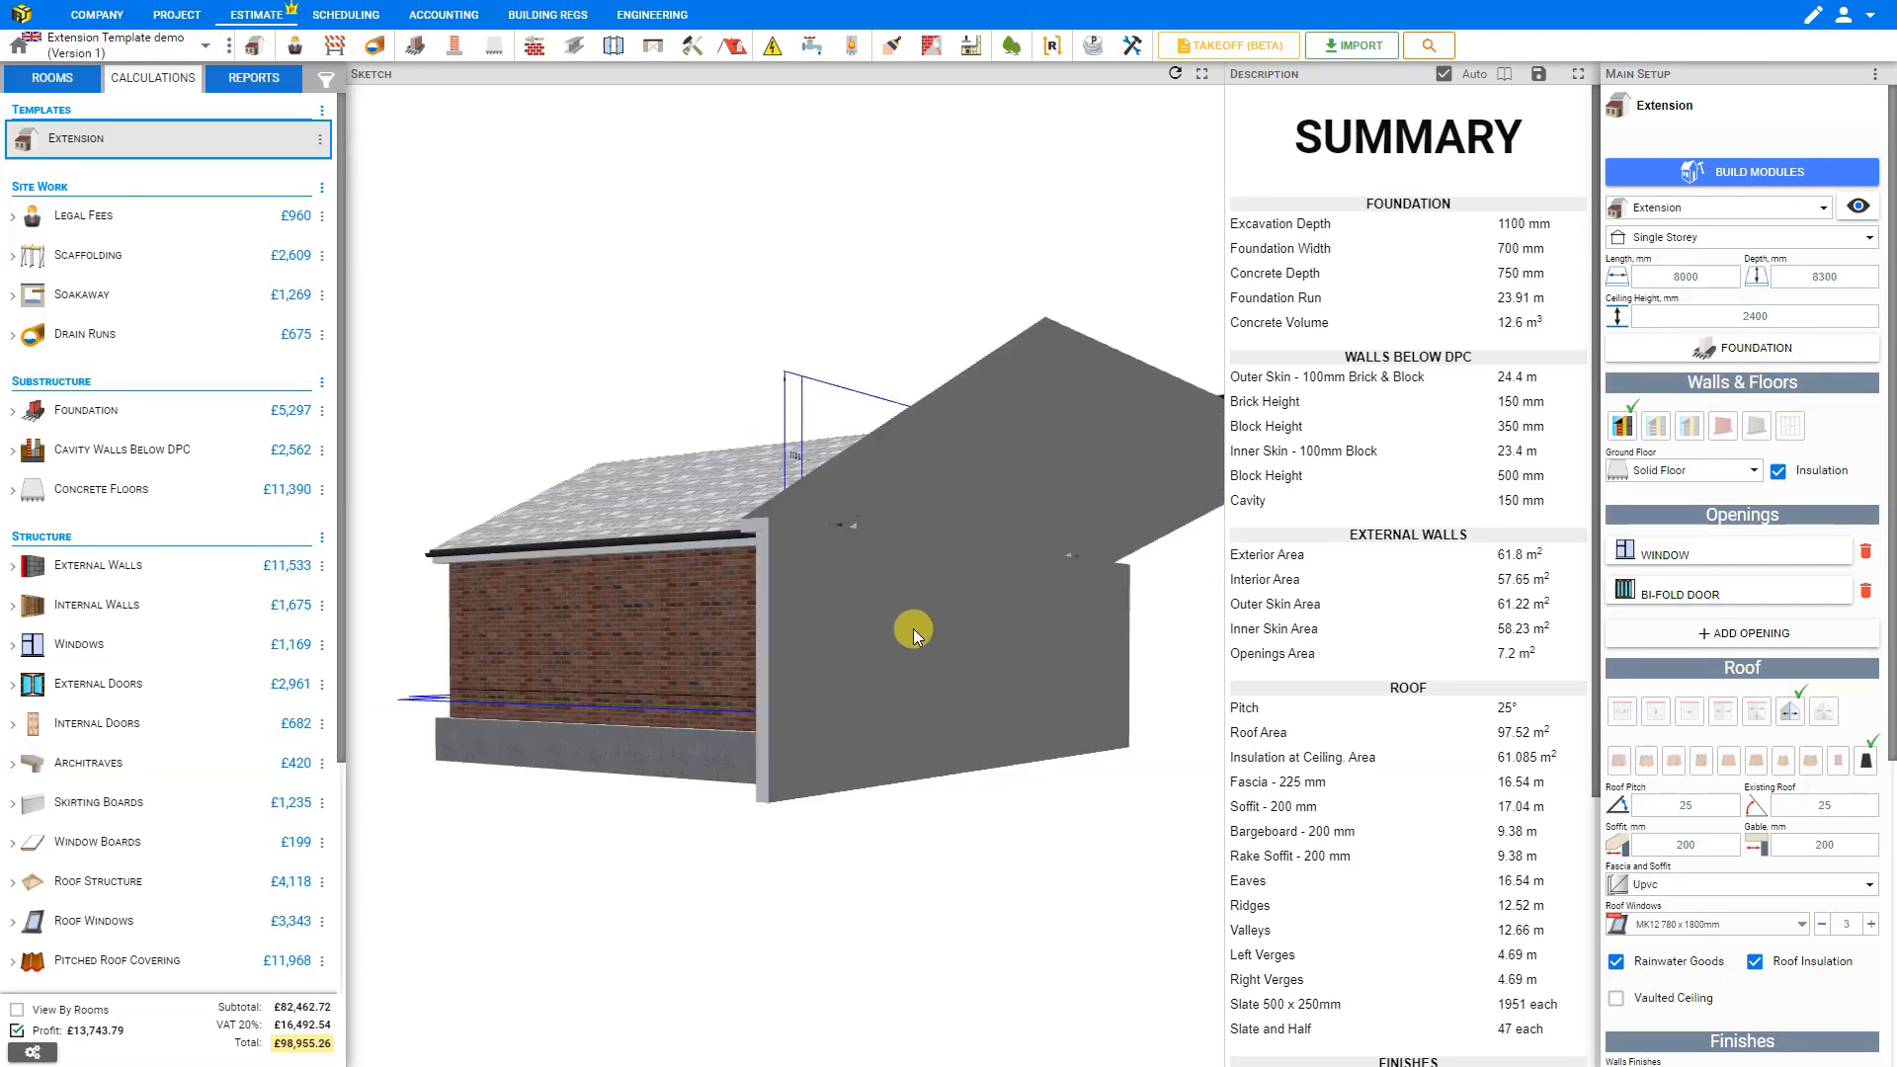
# Create a Wall Opening module in the Structure section with a new folder and General Location
pyautogui.click(614, 47)
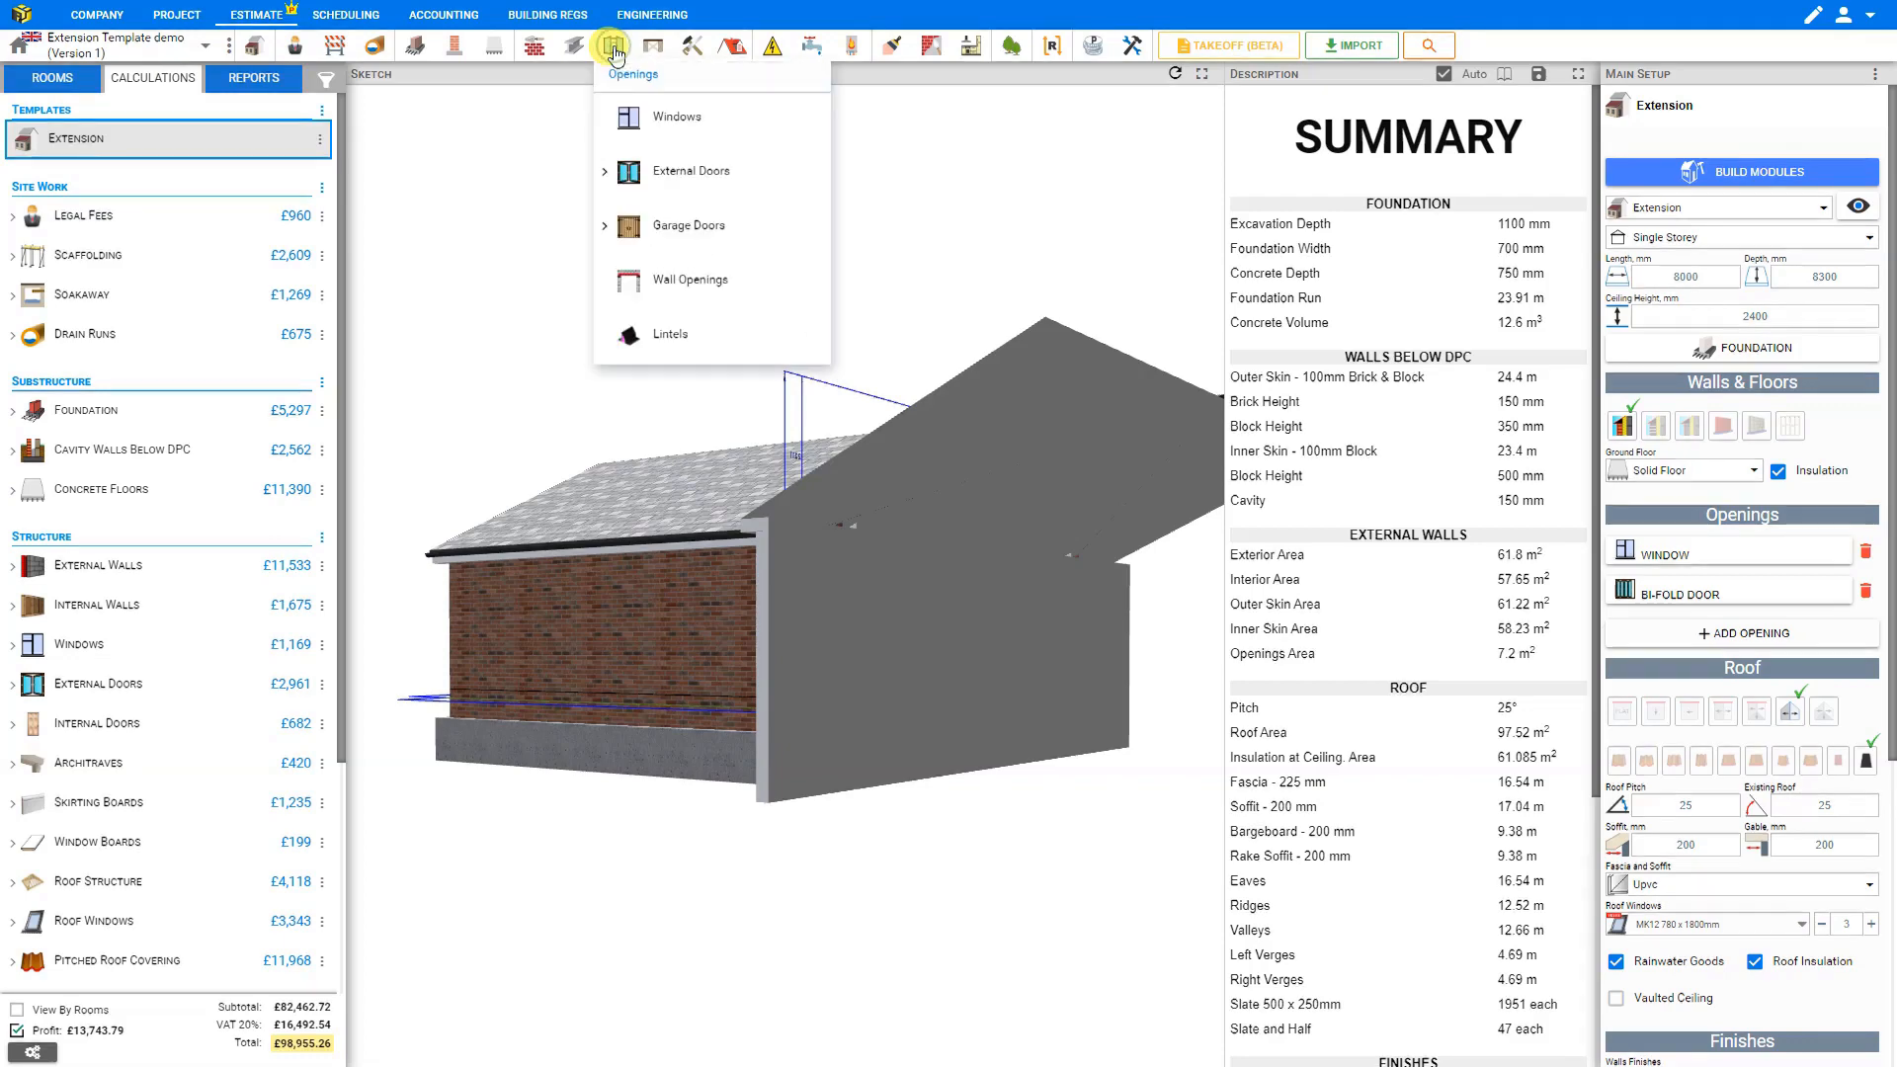
pyautogui.click(681, 280)
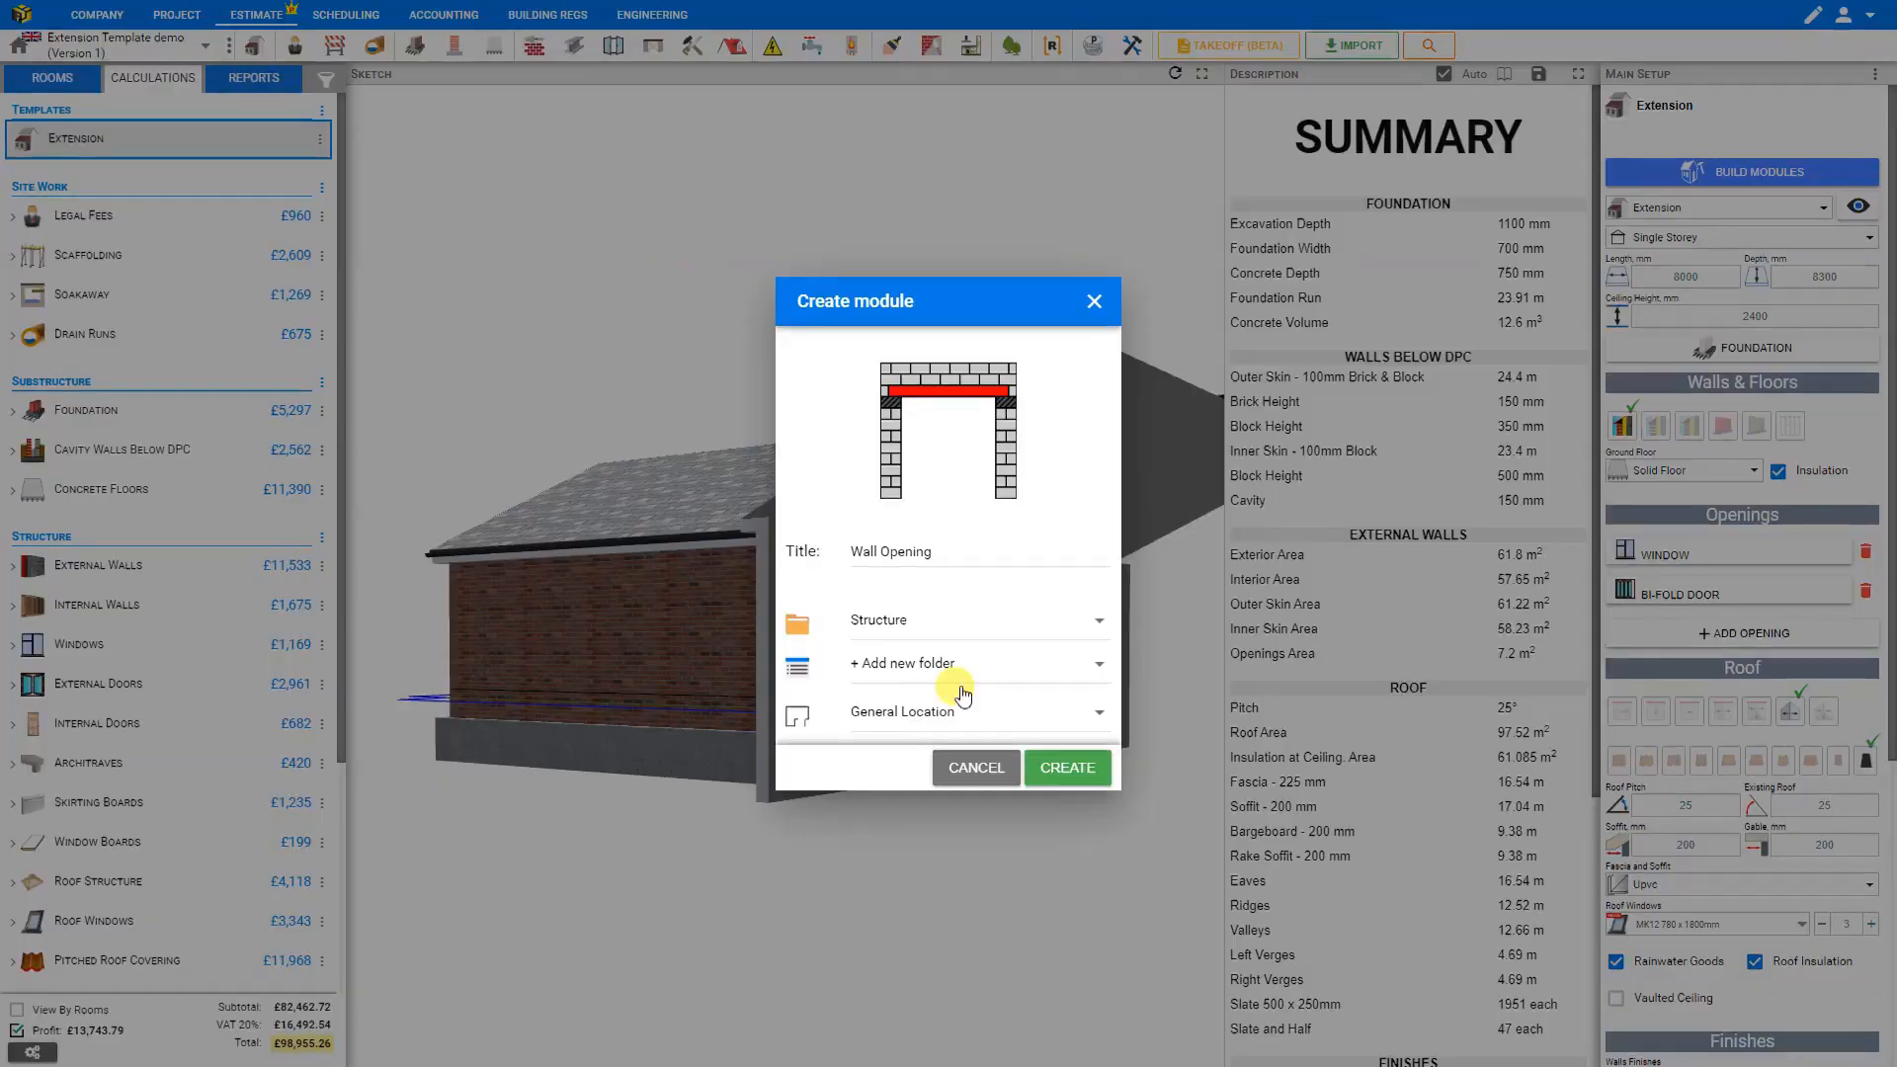
pyautogui.click(1067, 768)
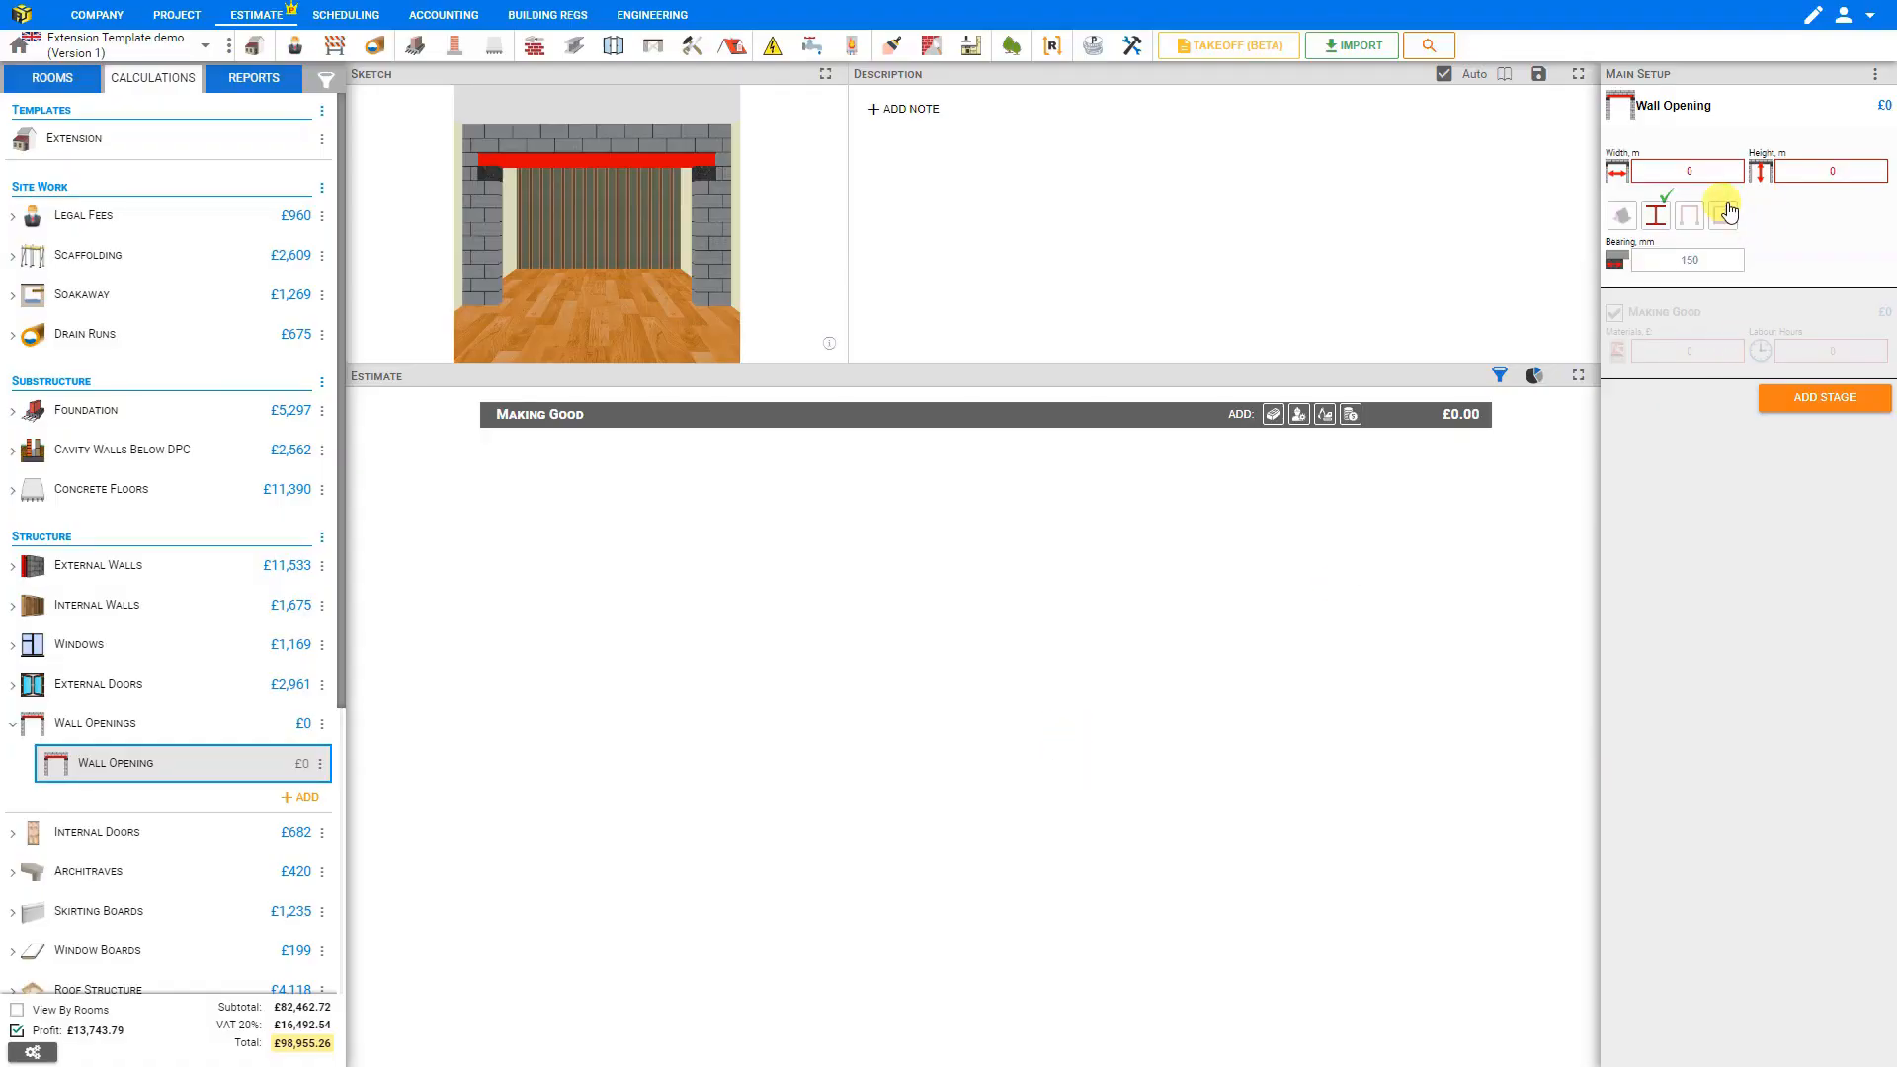
# Set the wall opening to 4 m wide and 2.1 m high, and try alternative support types such as the lintel
pyautogui.click(1691, 171)
pyautogui.write('4')
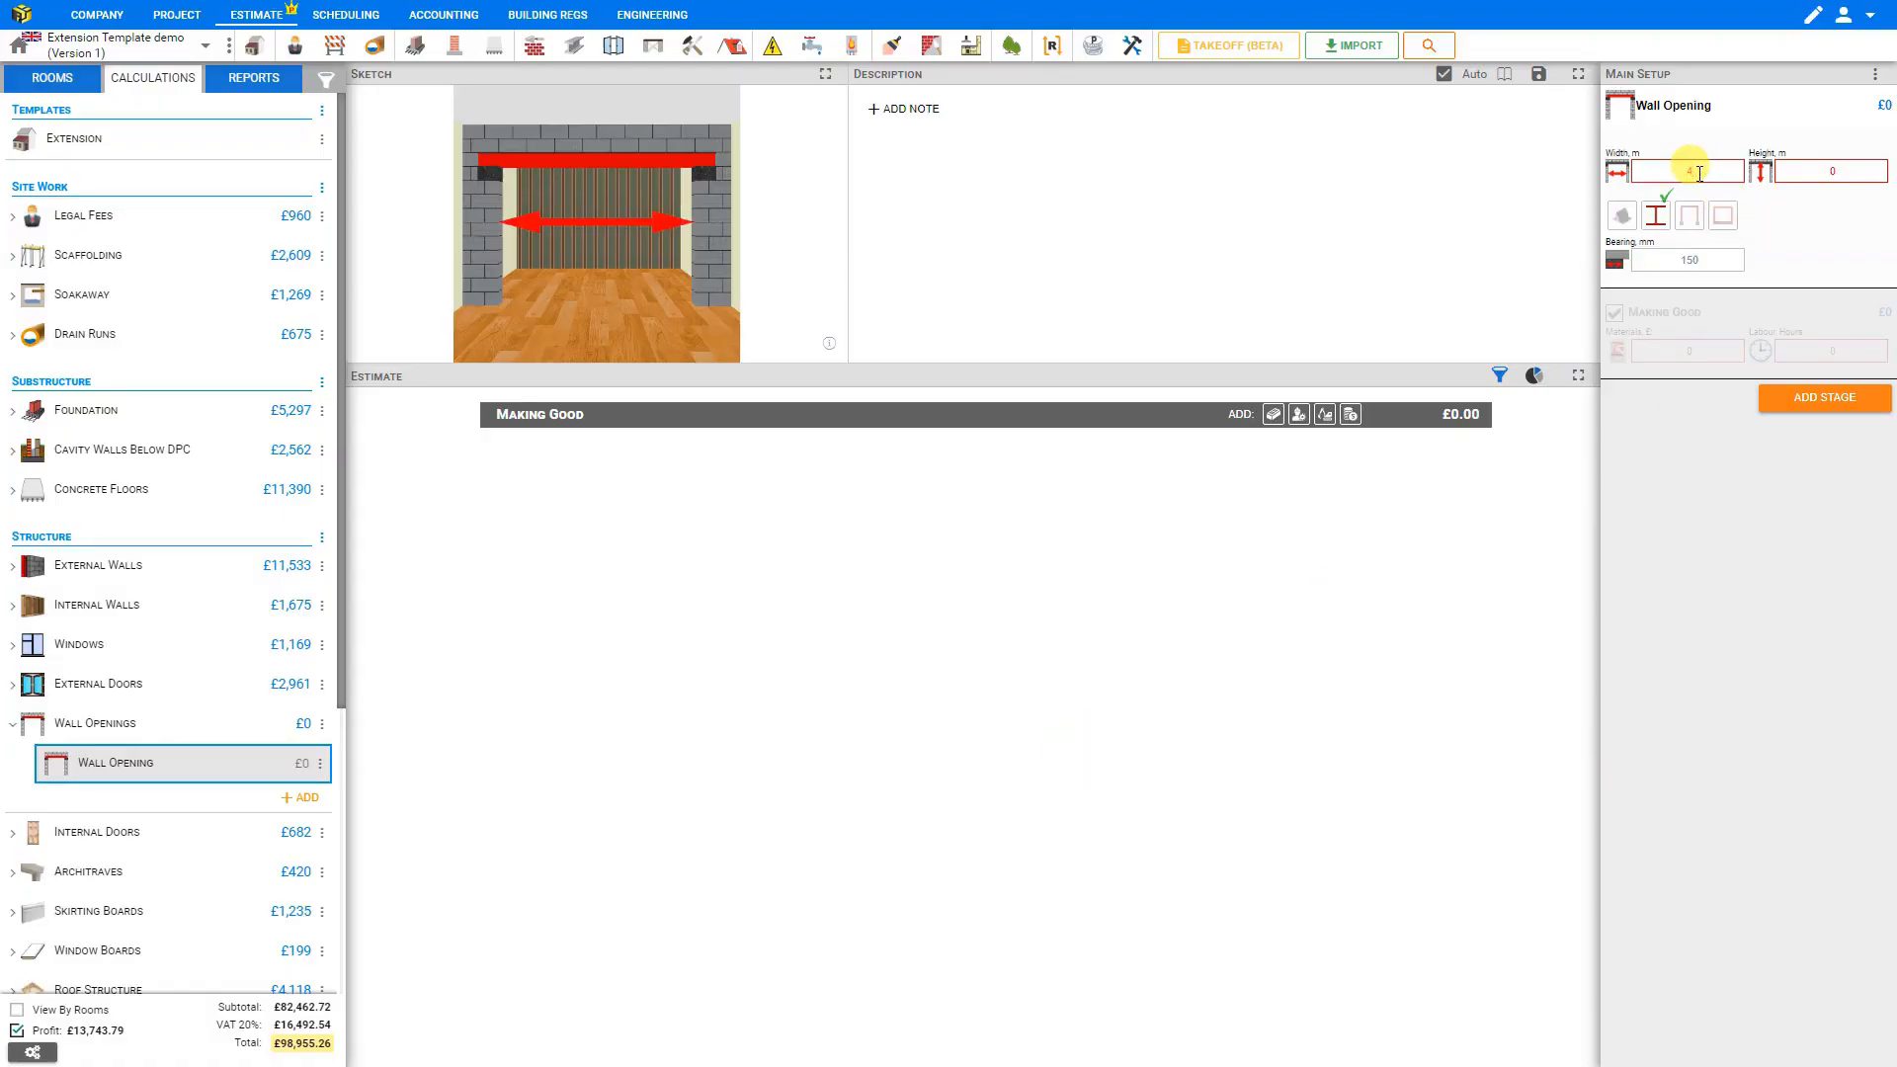
pyautogui.click(1825, 170)
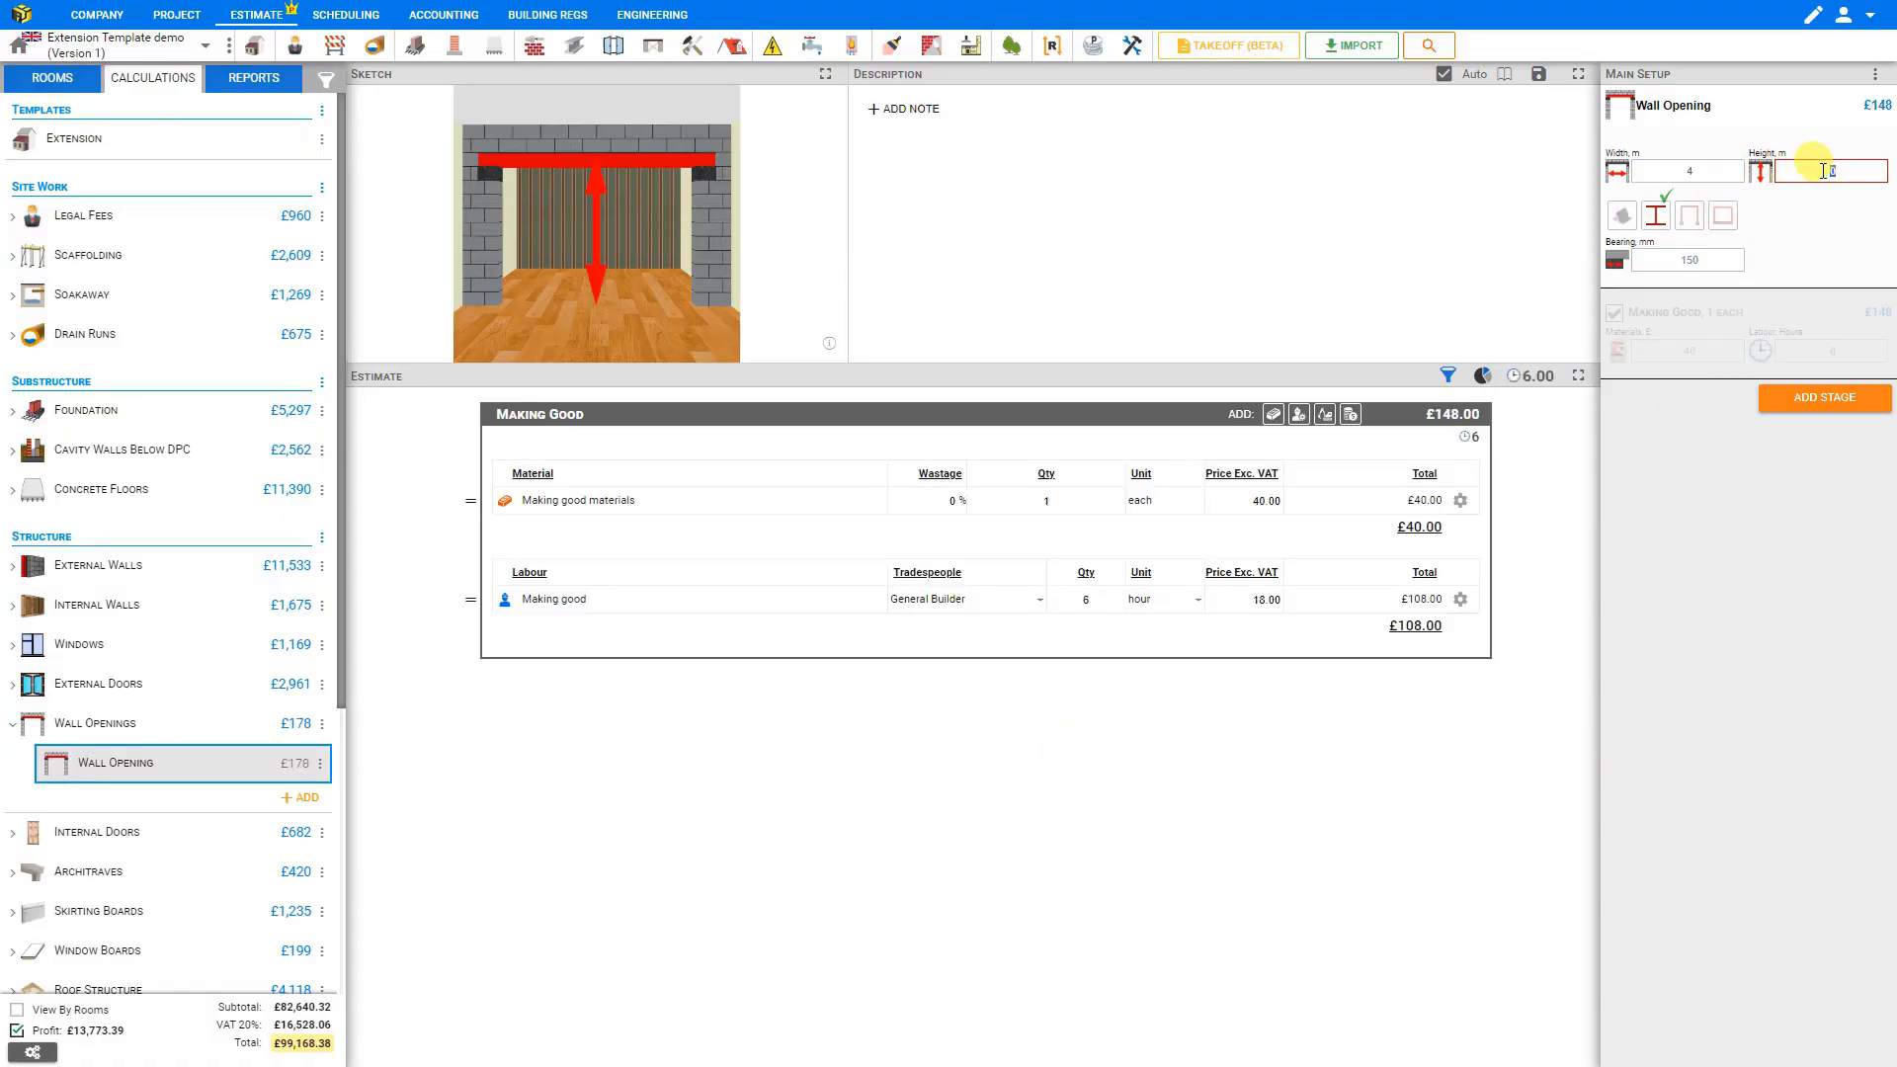
pyautogui.click(1814, 208)
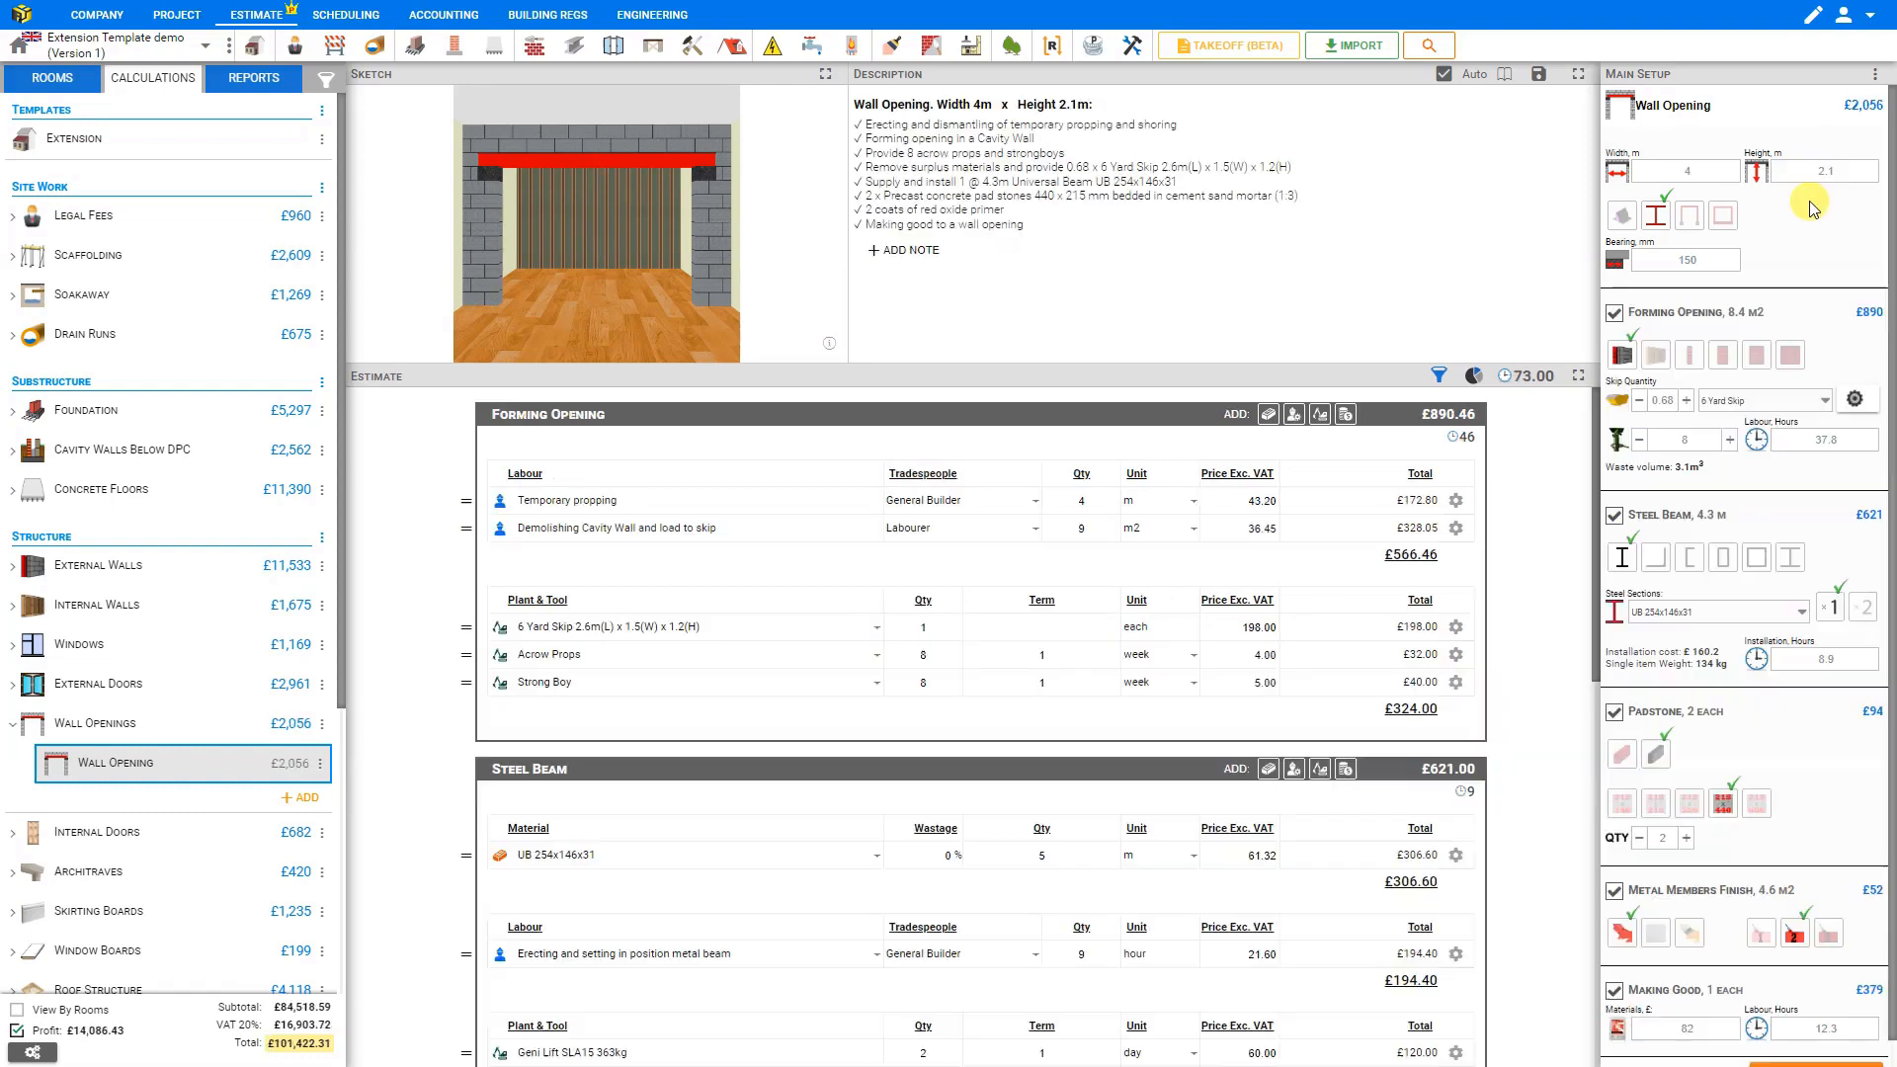
pyautogui.click(1623, 216)
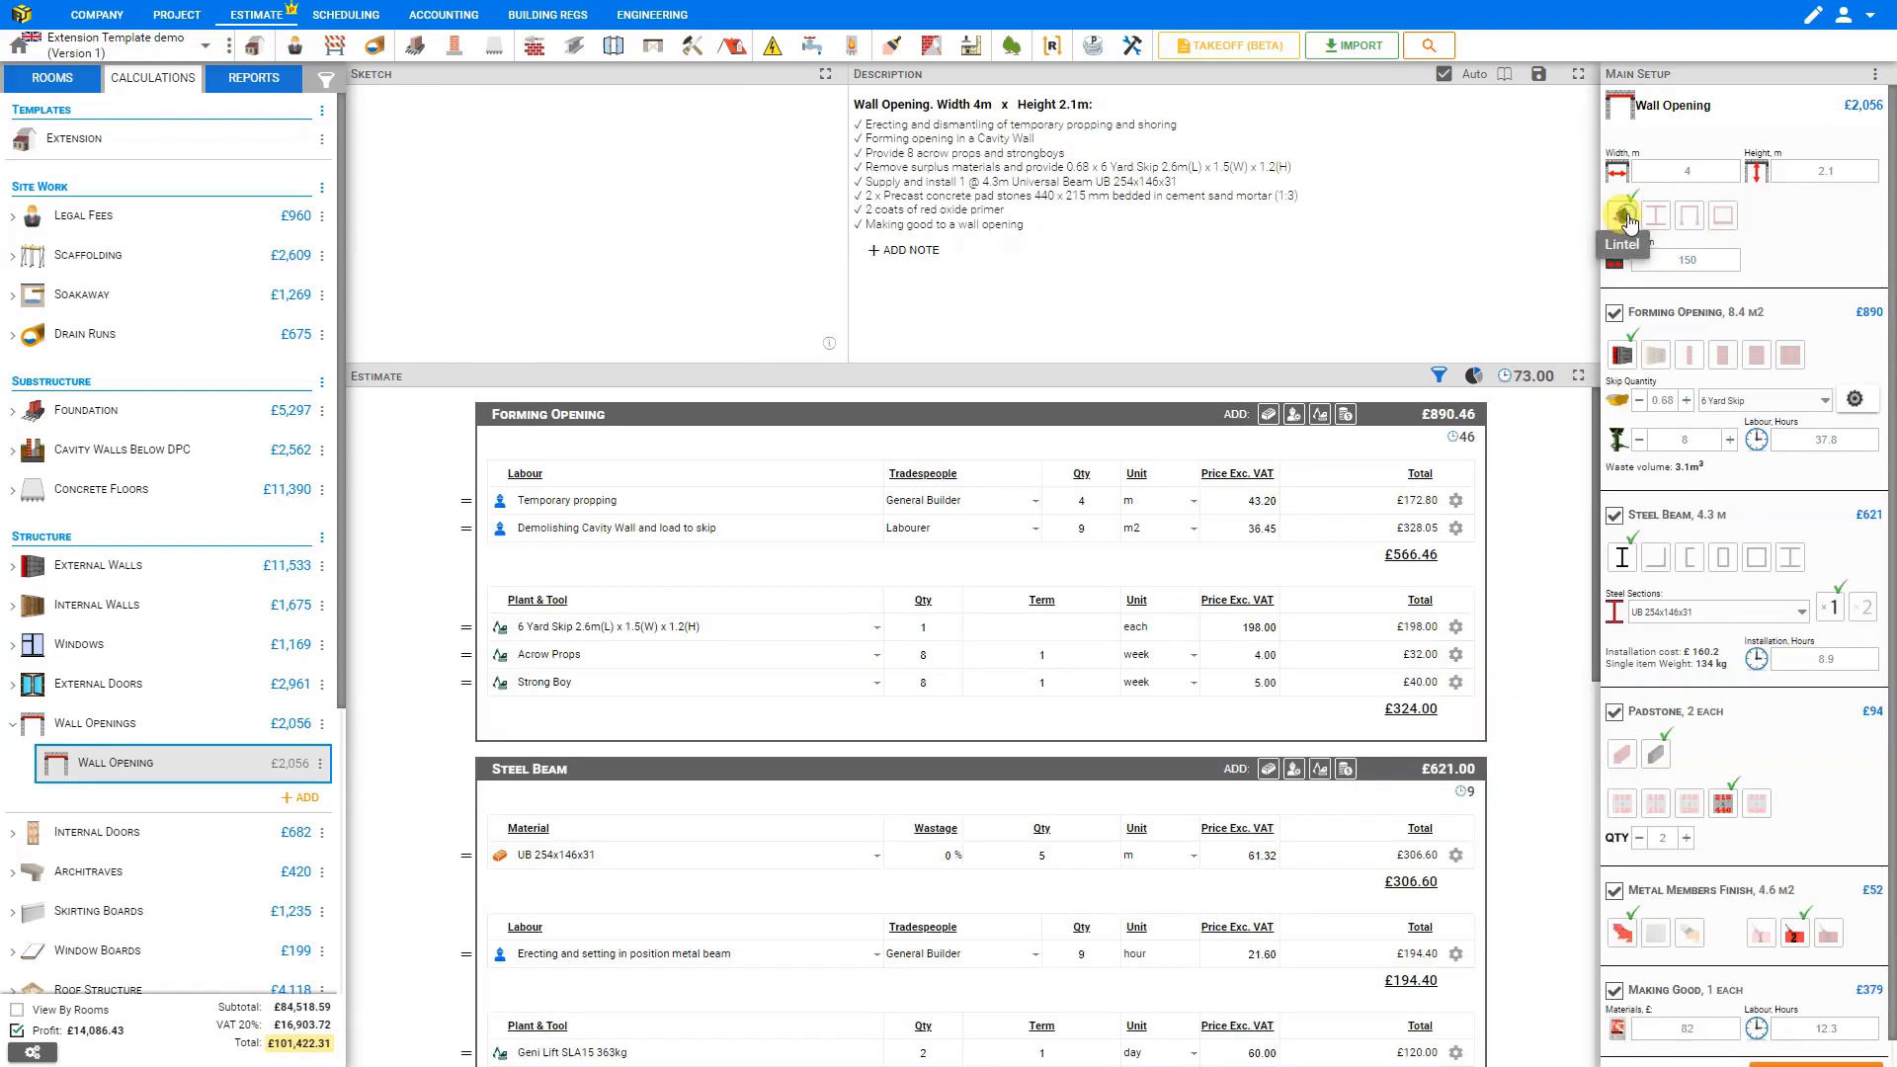
pyautogui.click(1680, 217)
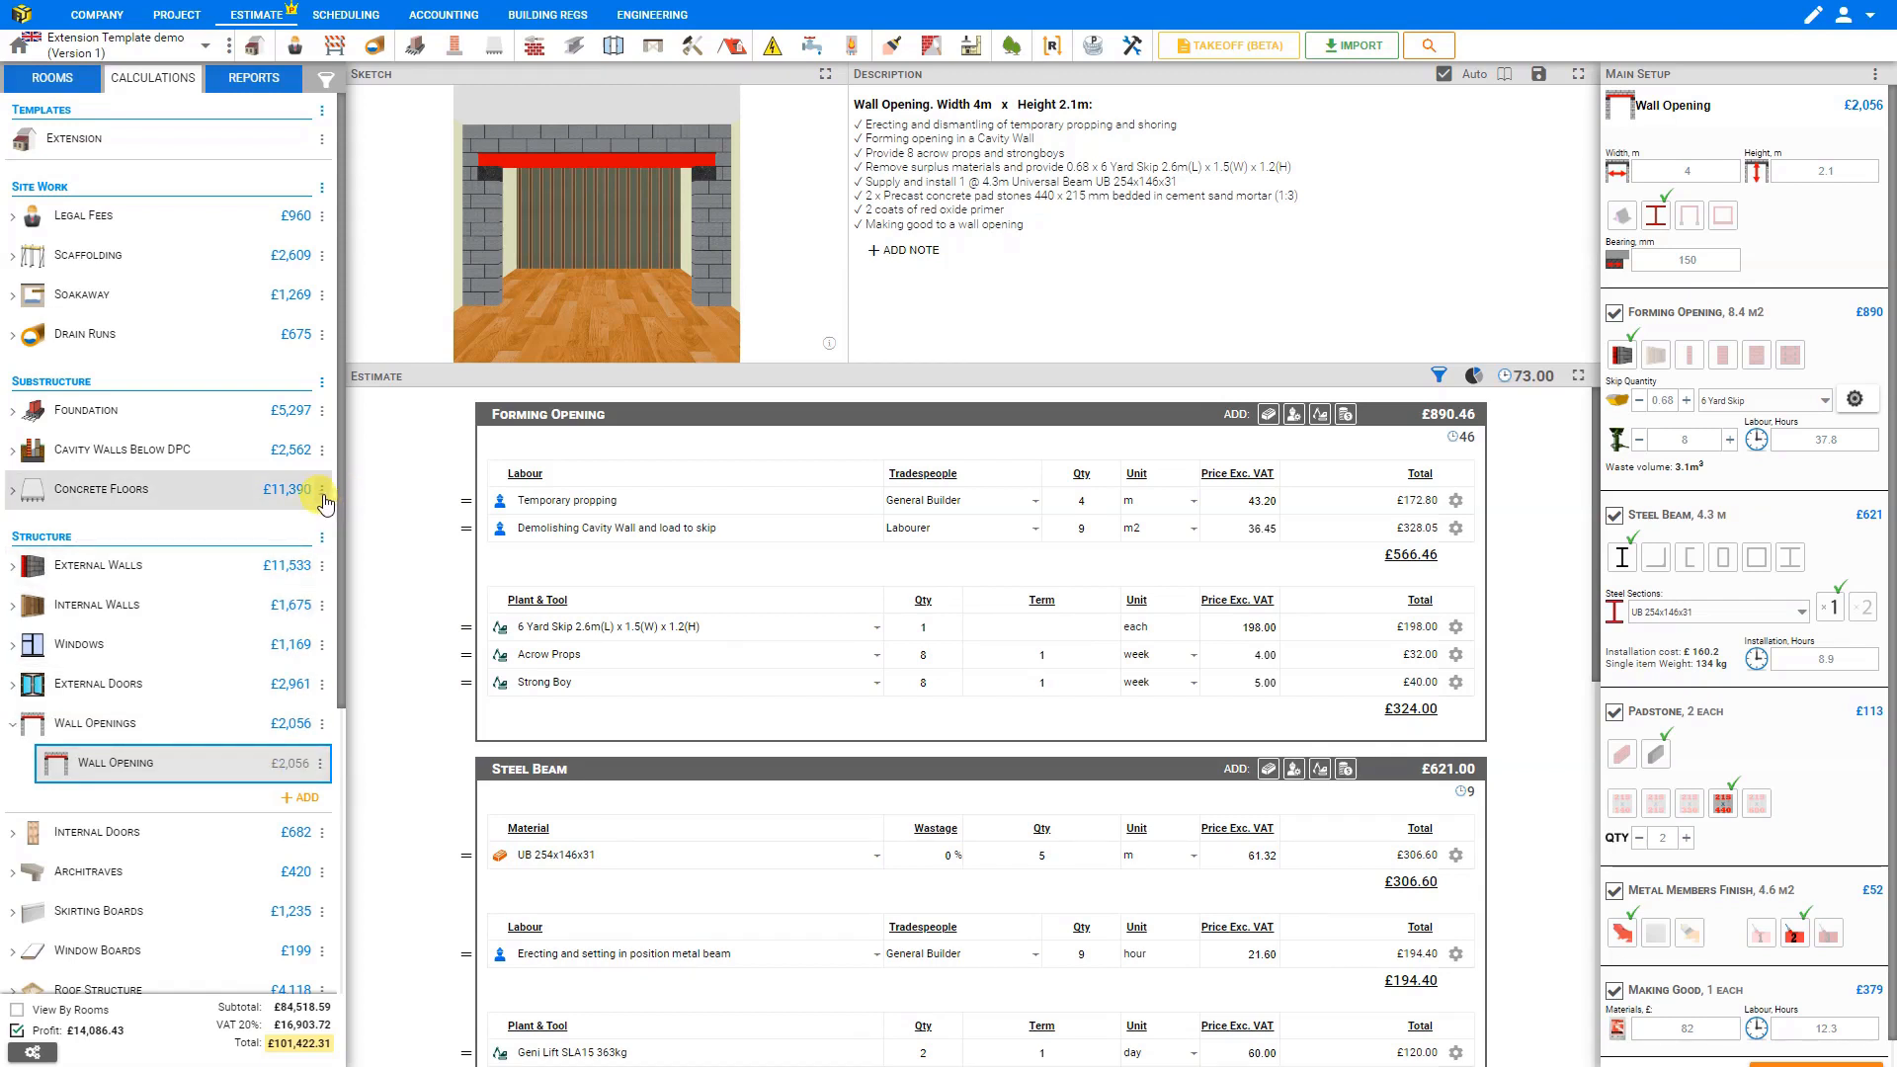
# Check the available actions for the Concrete Floor module, and set the Ground Floor in the Extension template to None
pyautogui.click(55, 494)
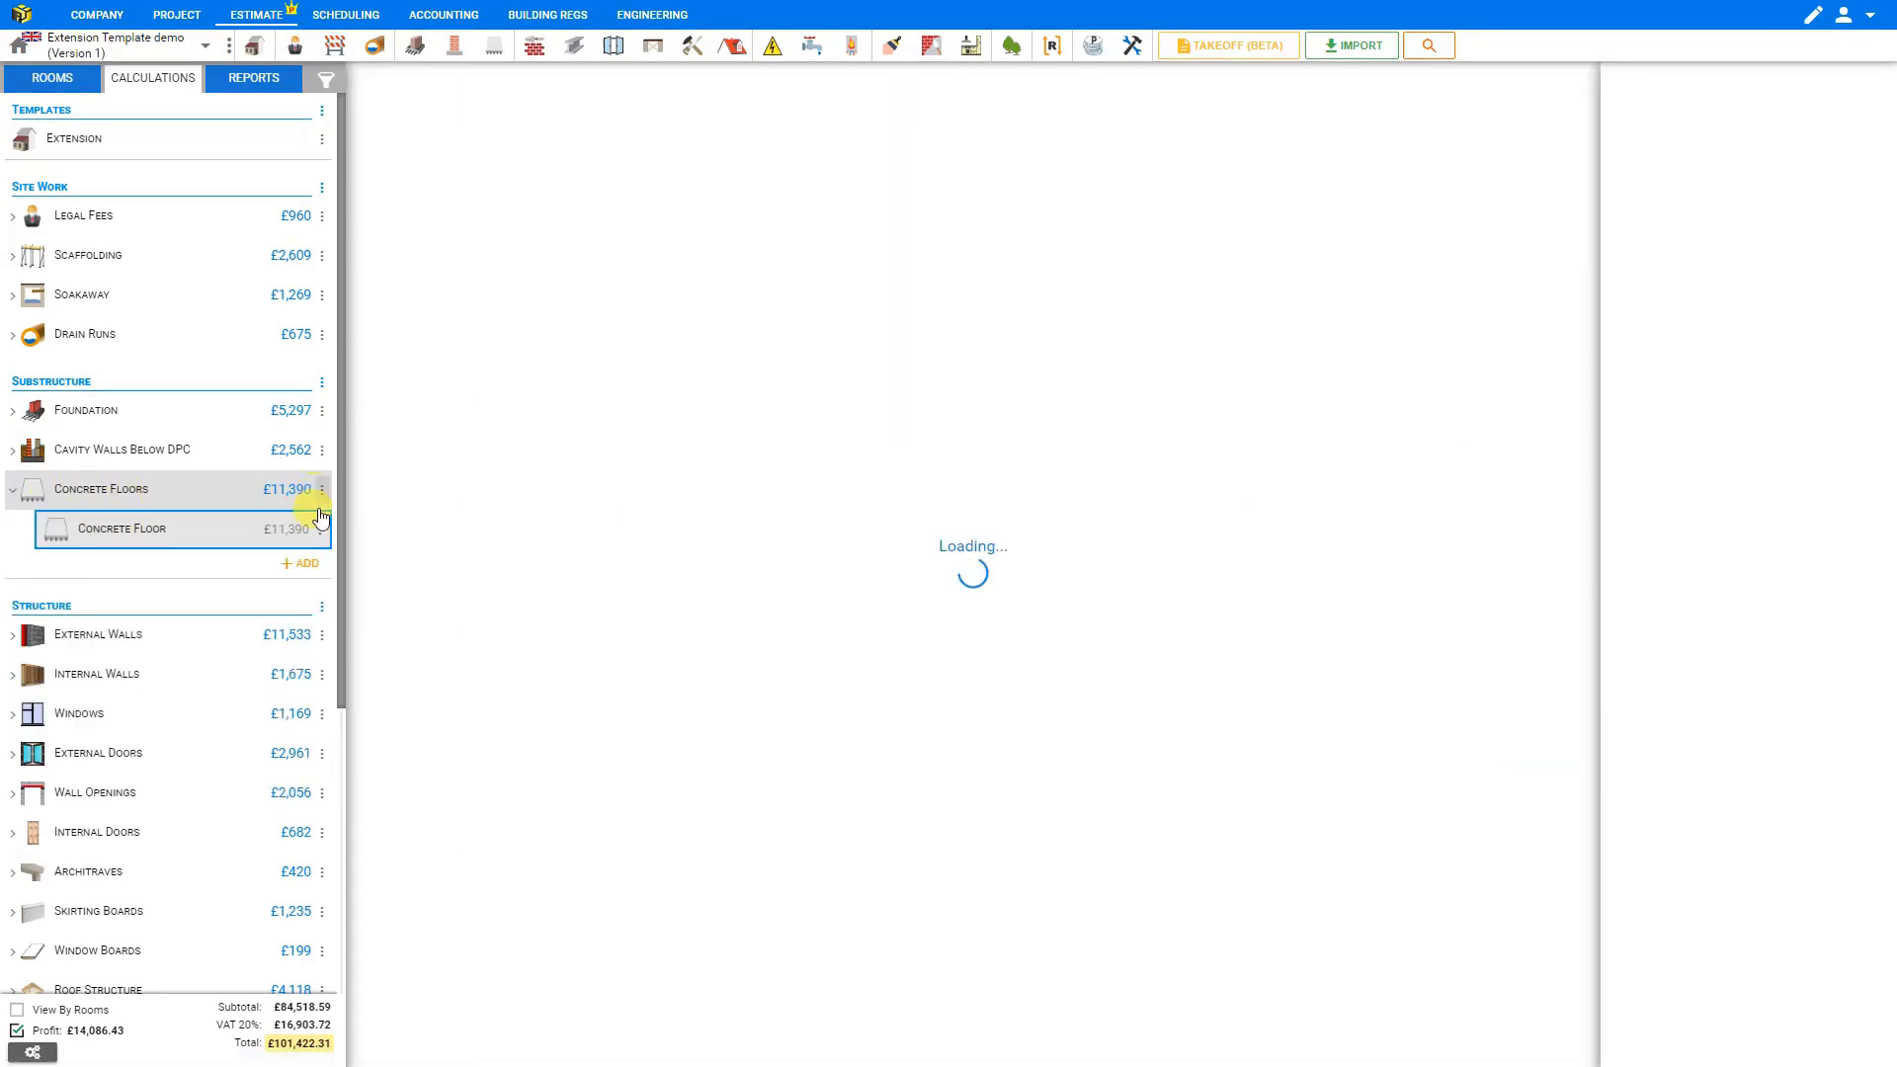
pyautogui.click(320, 534)
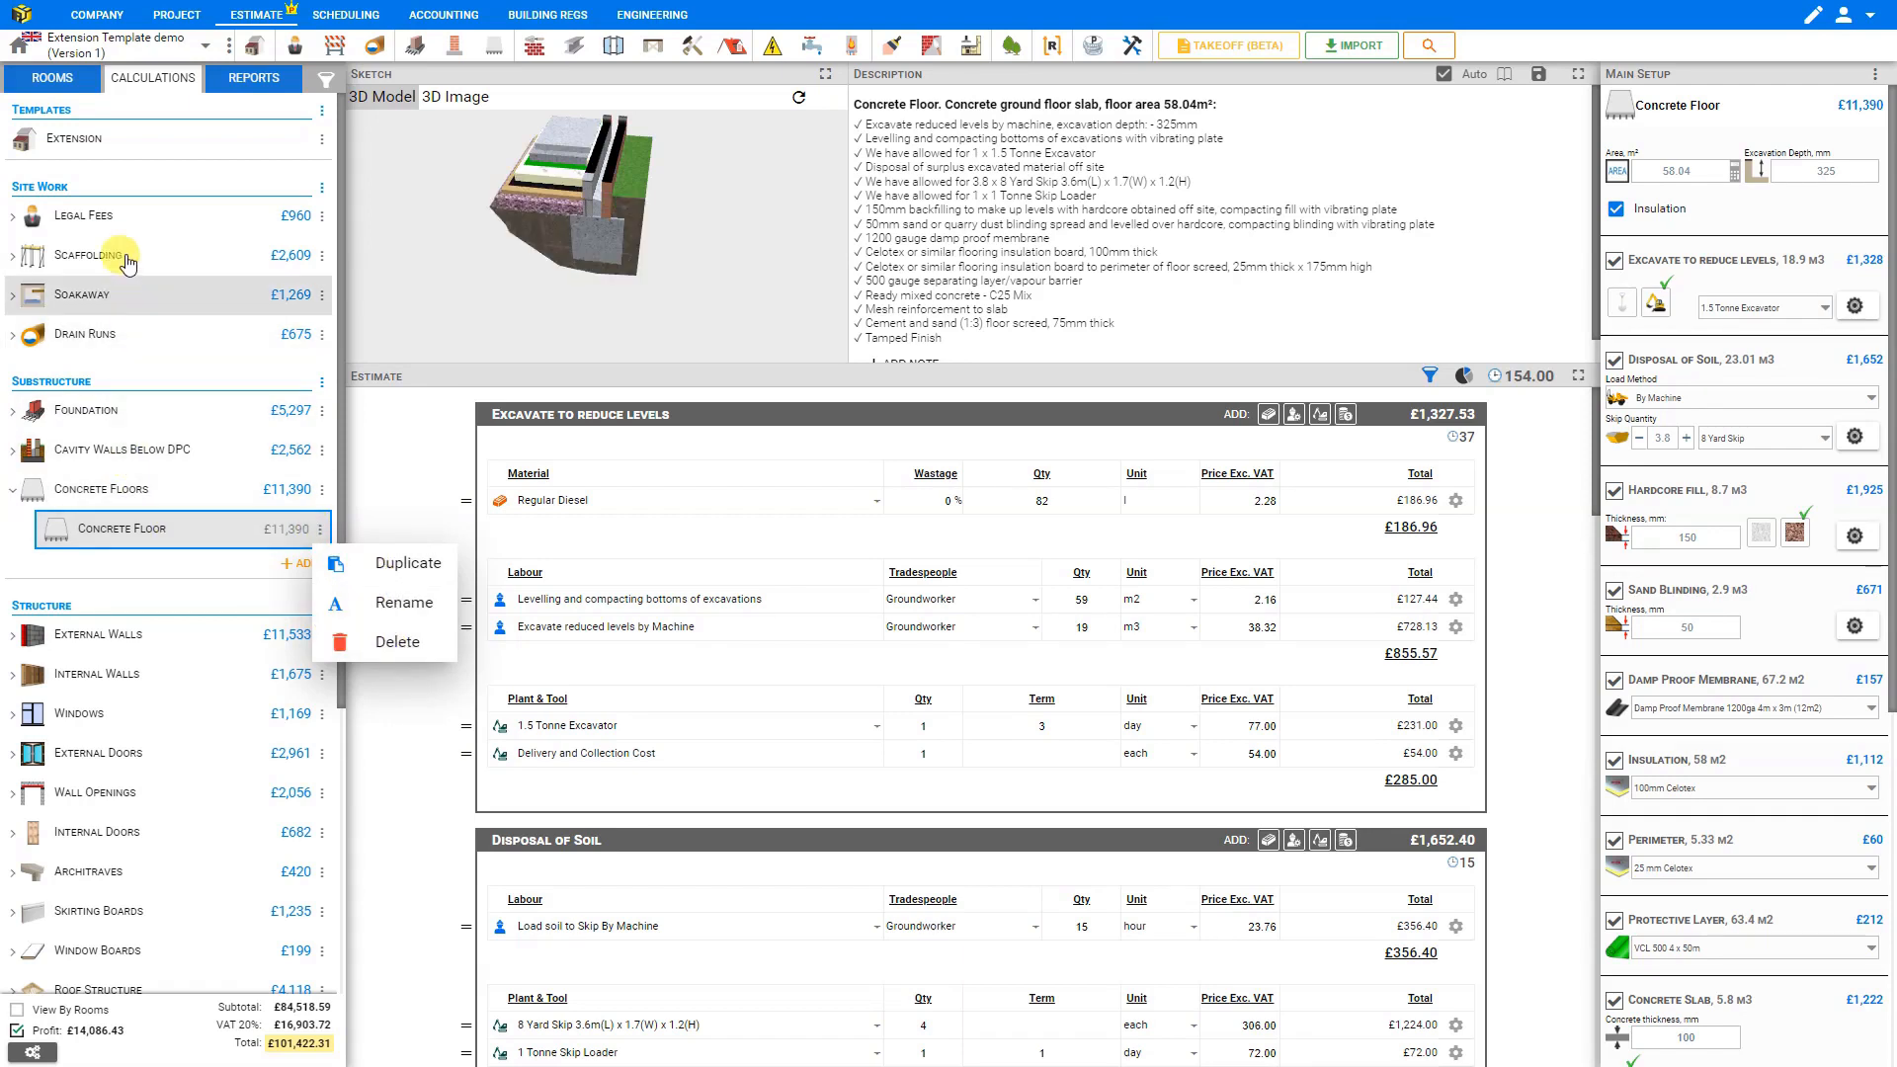
pyautogui.click(92, 142)
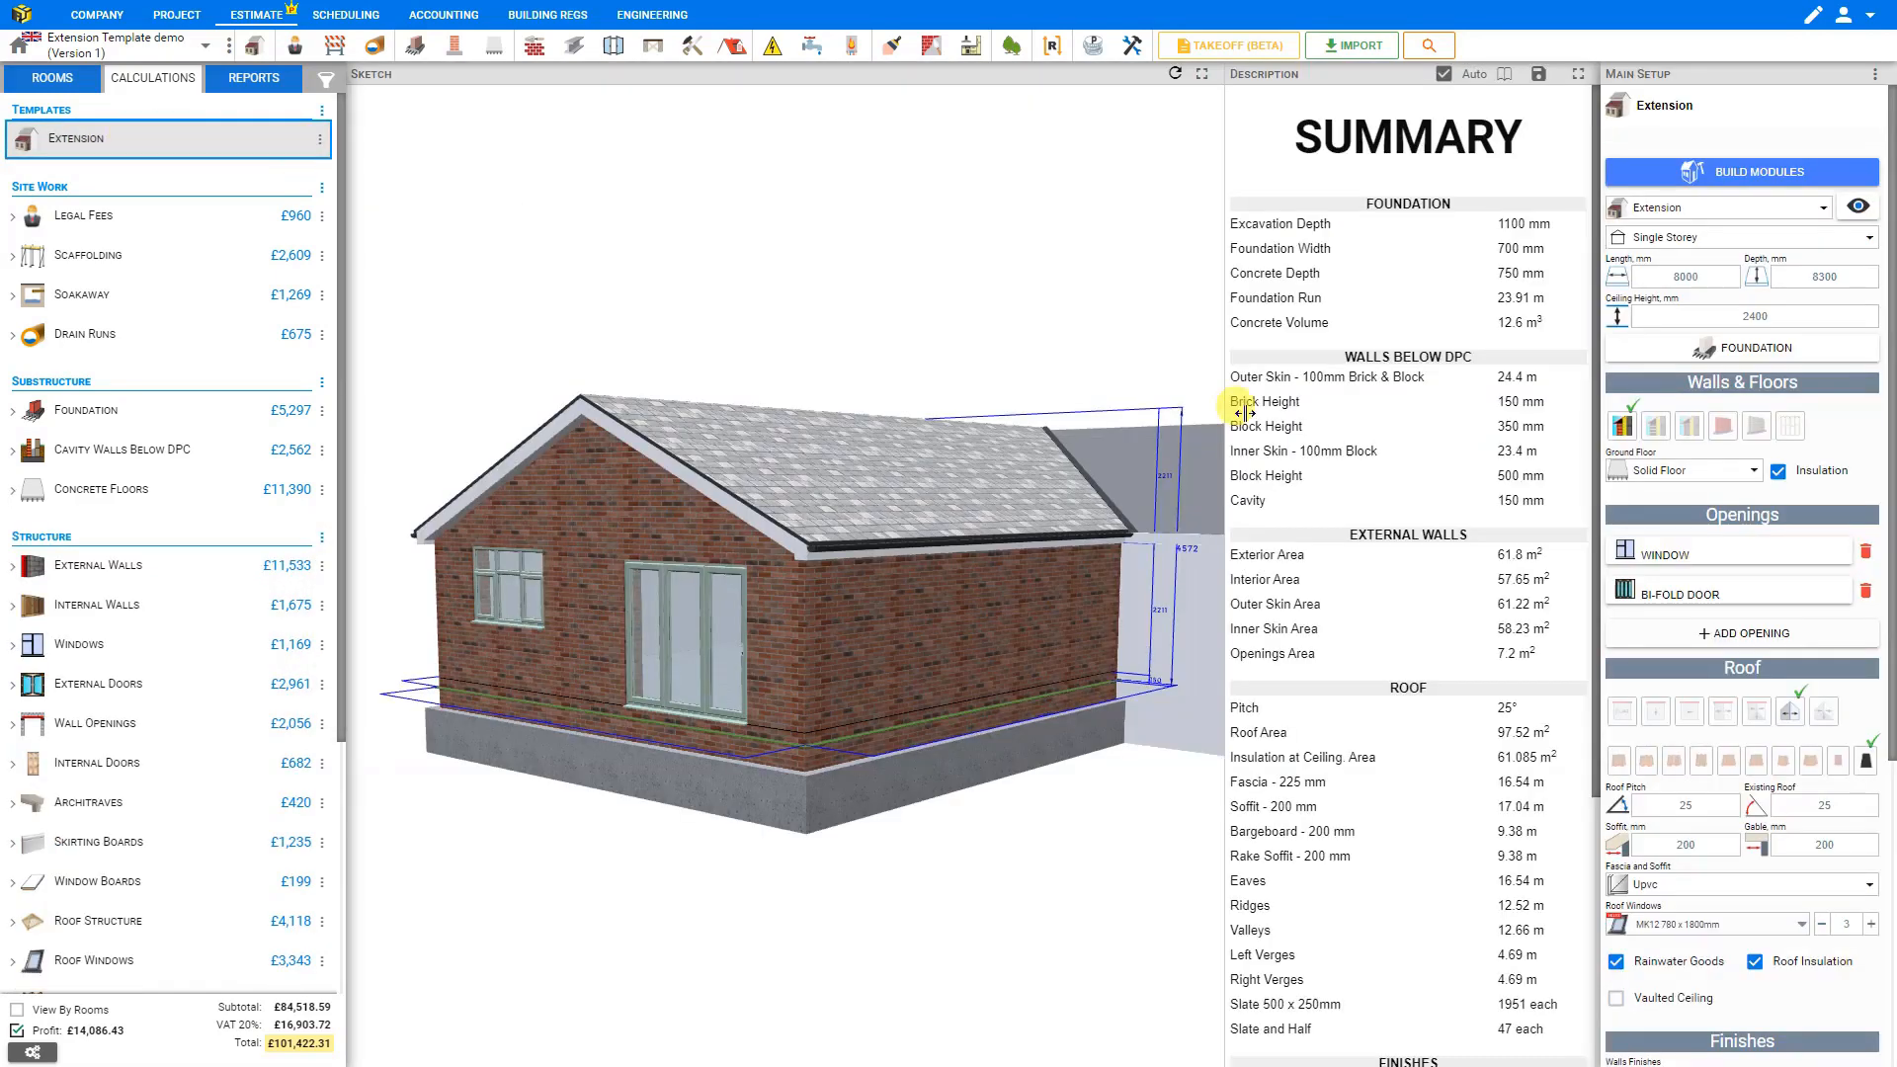
pyautogui.click(1755, 474)
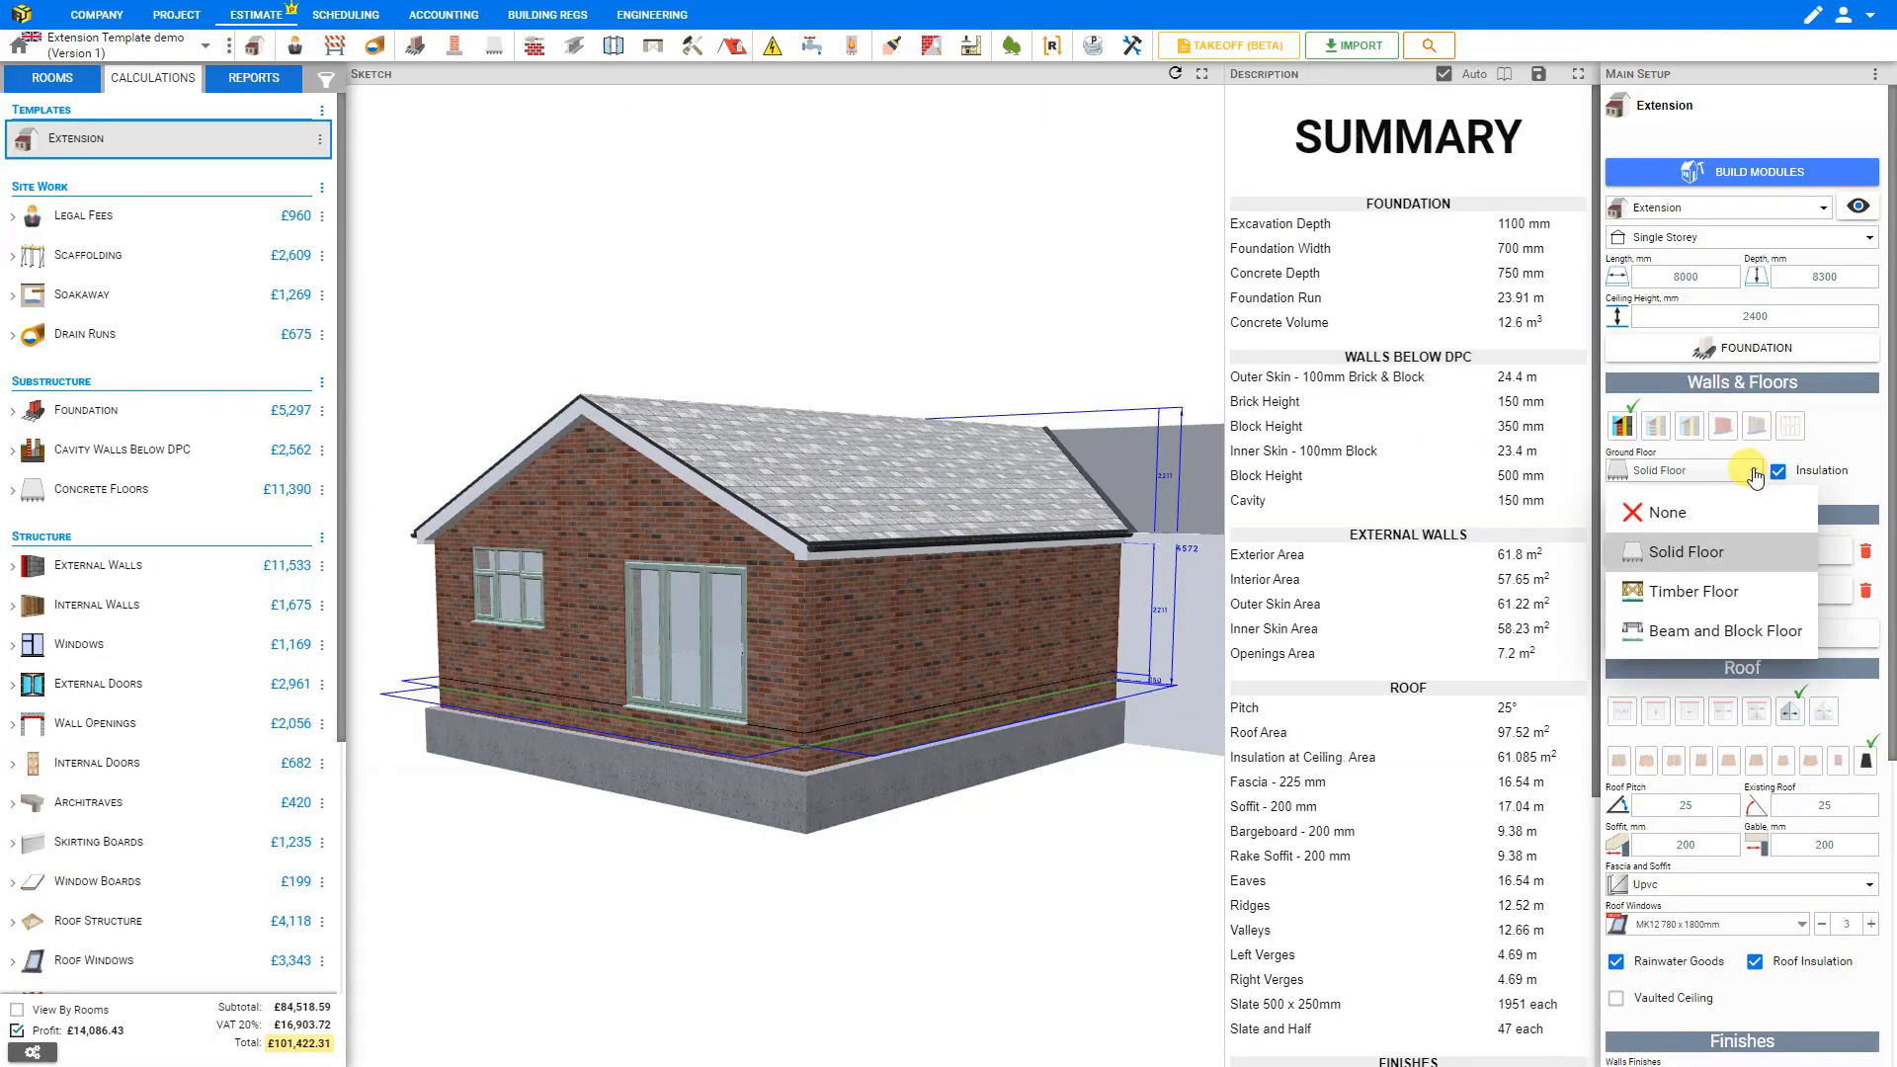
pyautogui.click(1670, 514)
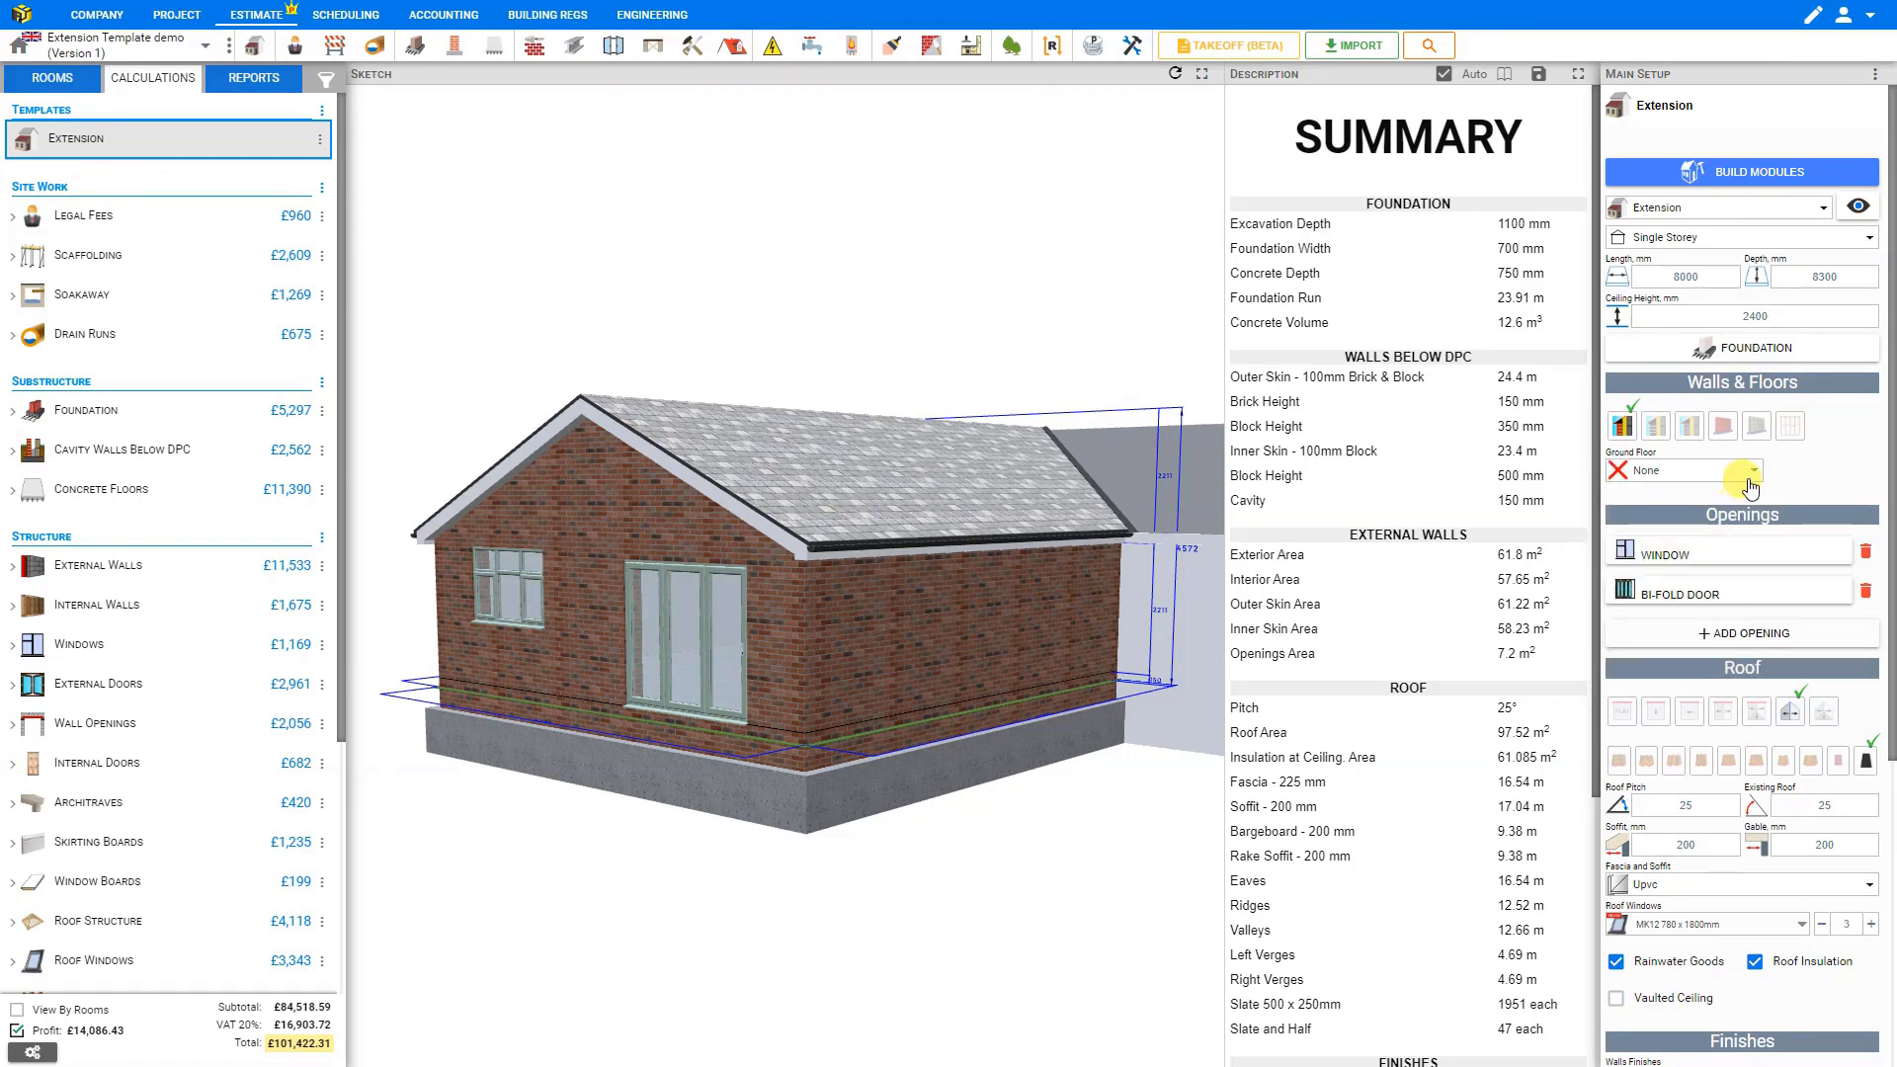
# Set the Extension foundation width to 600 mm and excavation depth to 1300 mm, and rebuild the template modules
pyautogui.click(1757, 349)
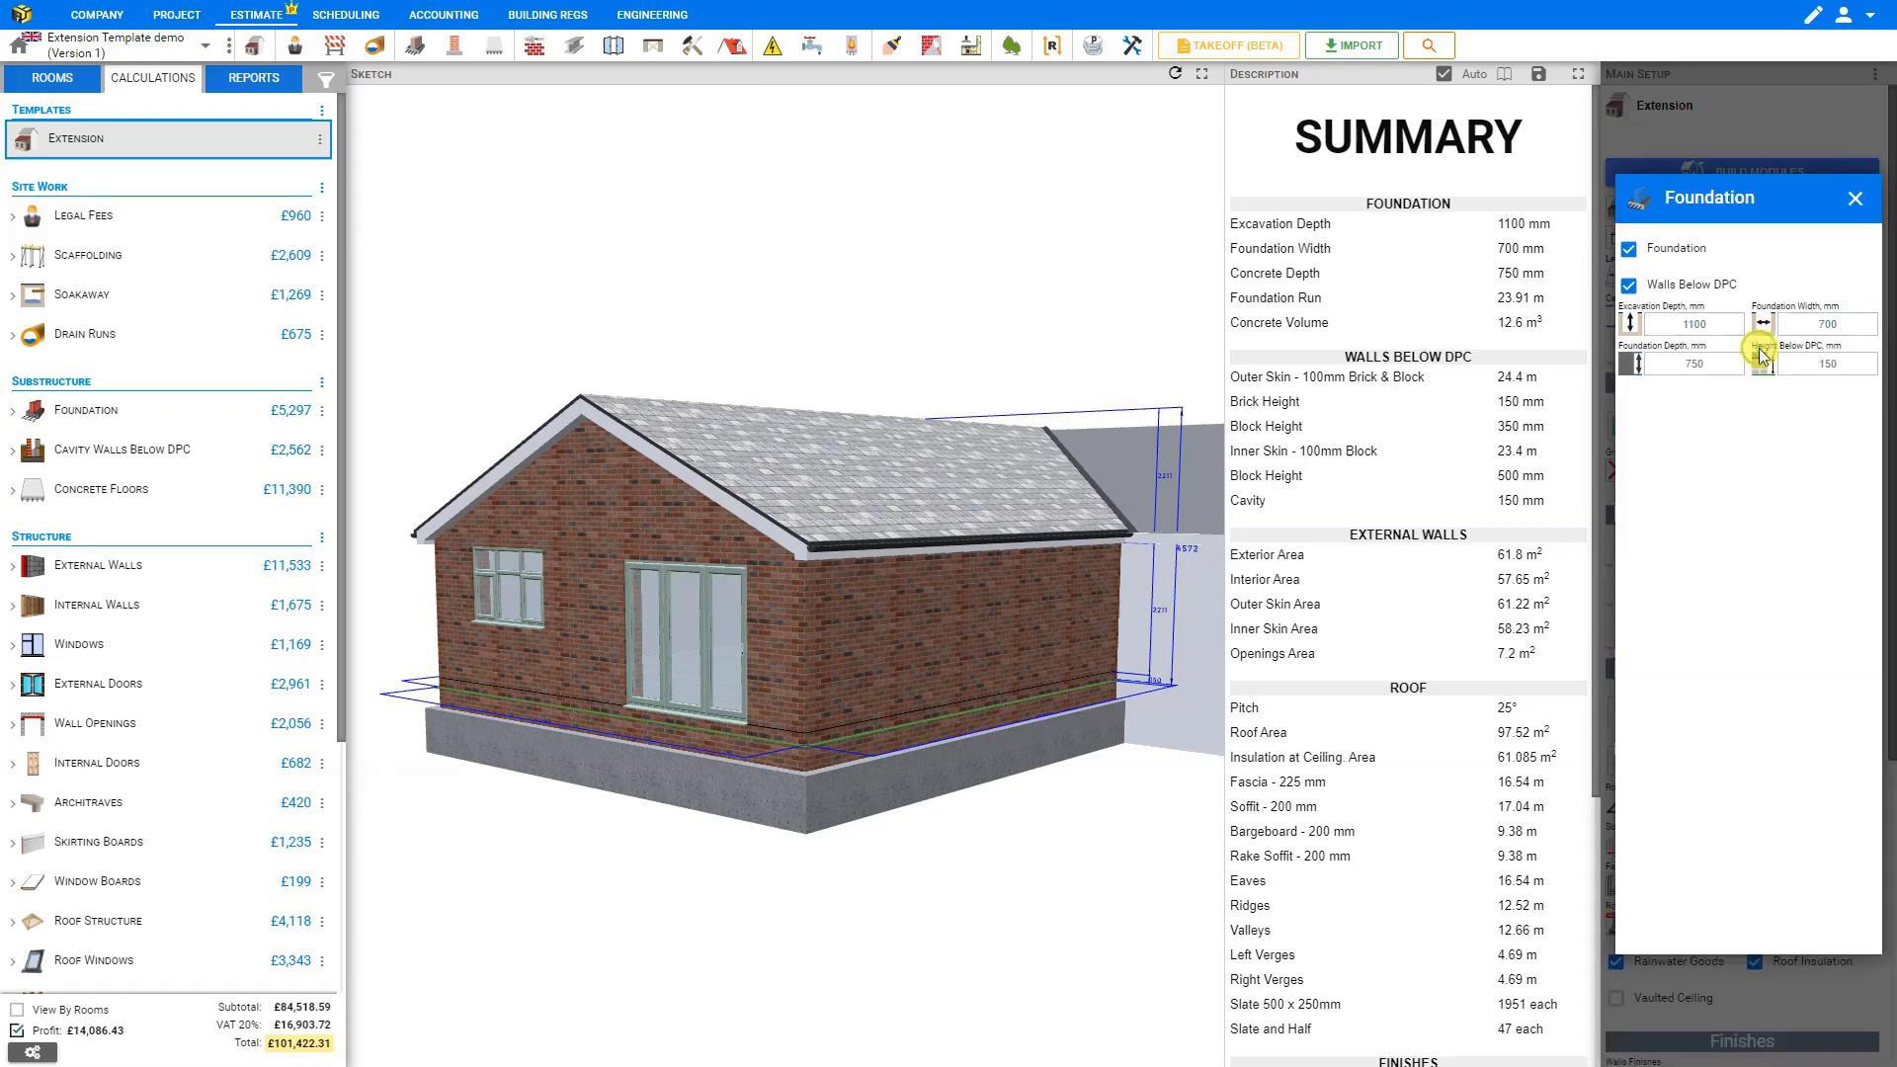
pyautogui.doubleClick(1829, 325)
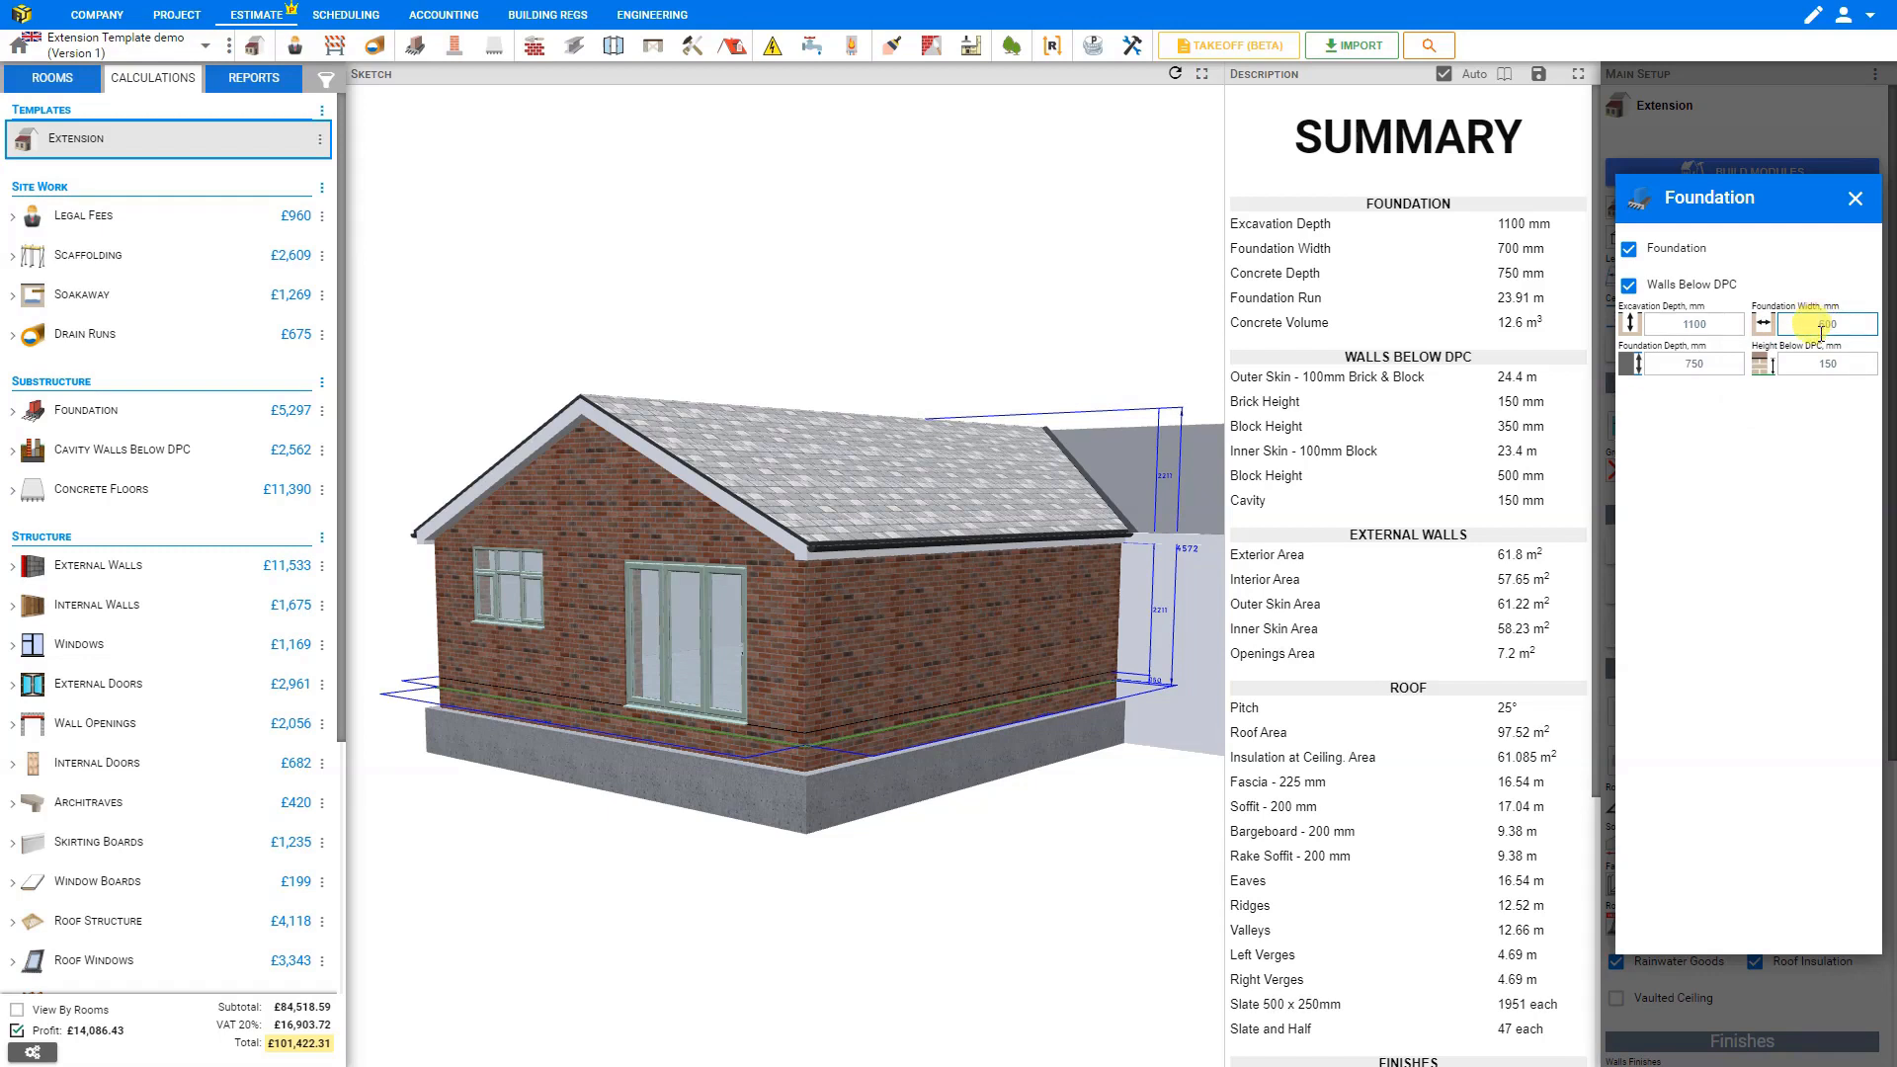
pyautogui.click(1692, 323)
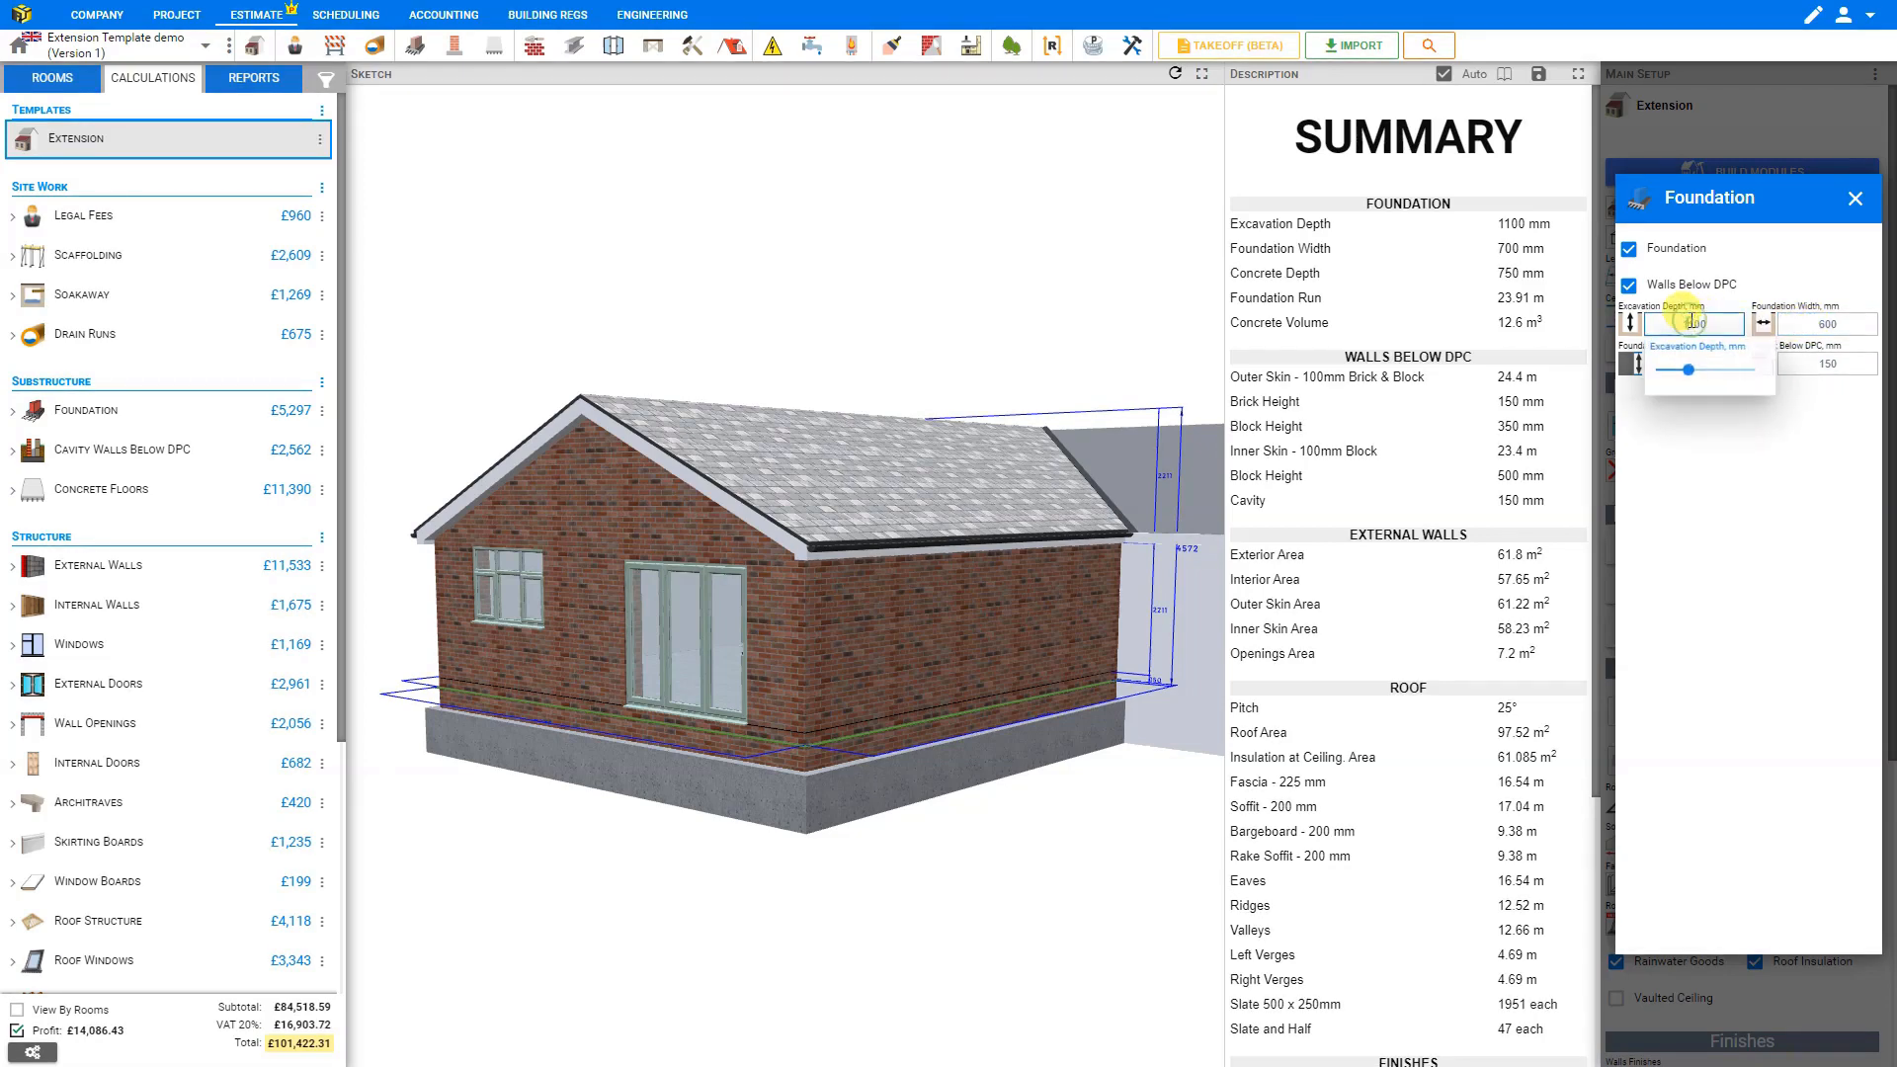
pyautogui.press('BackSpace')
pyautogui.write('3')
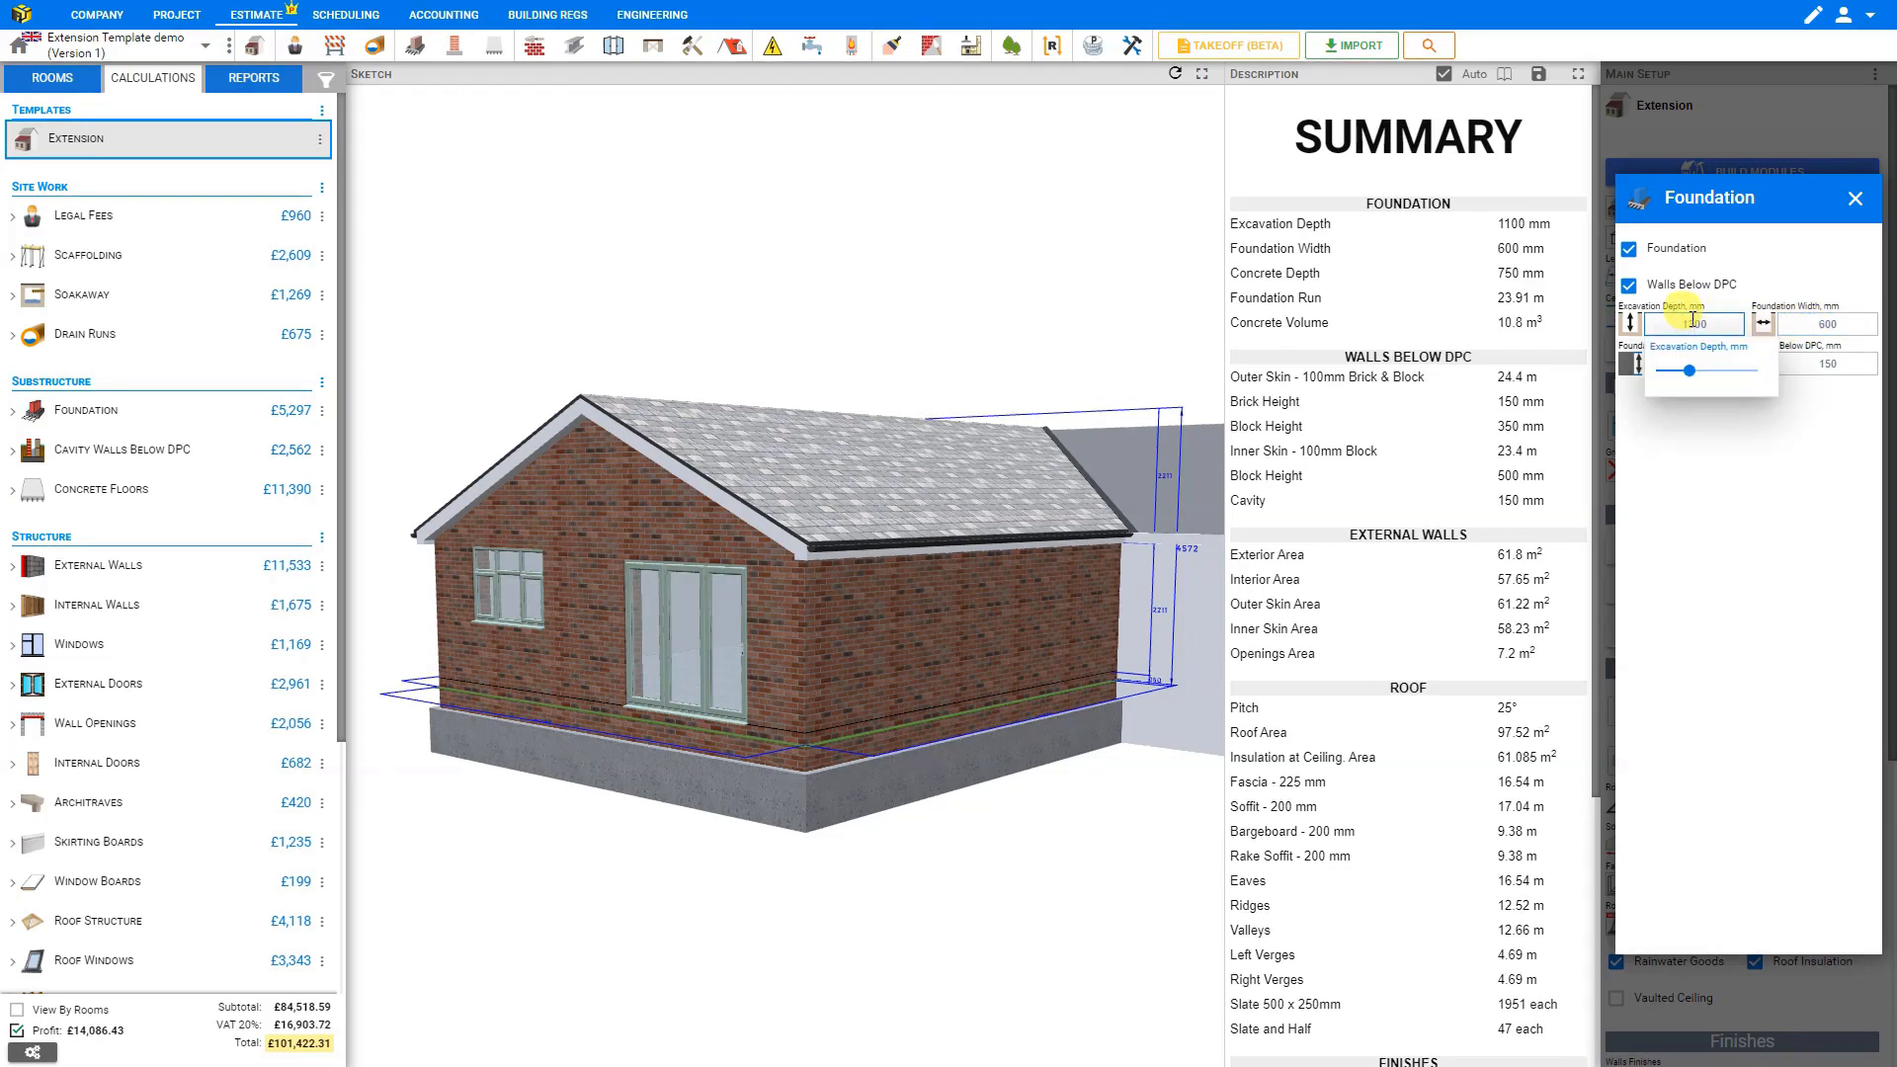
pyautogui.click(1855, 198)
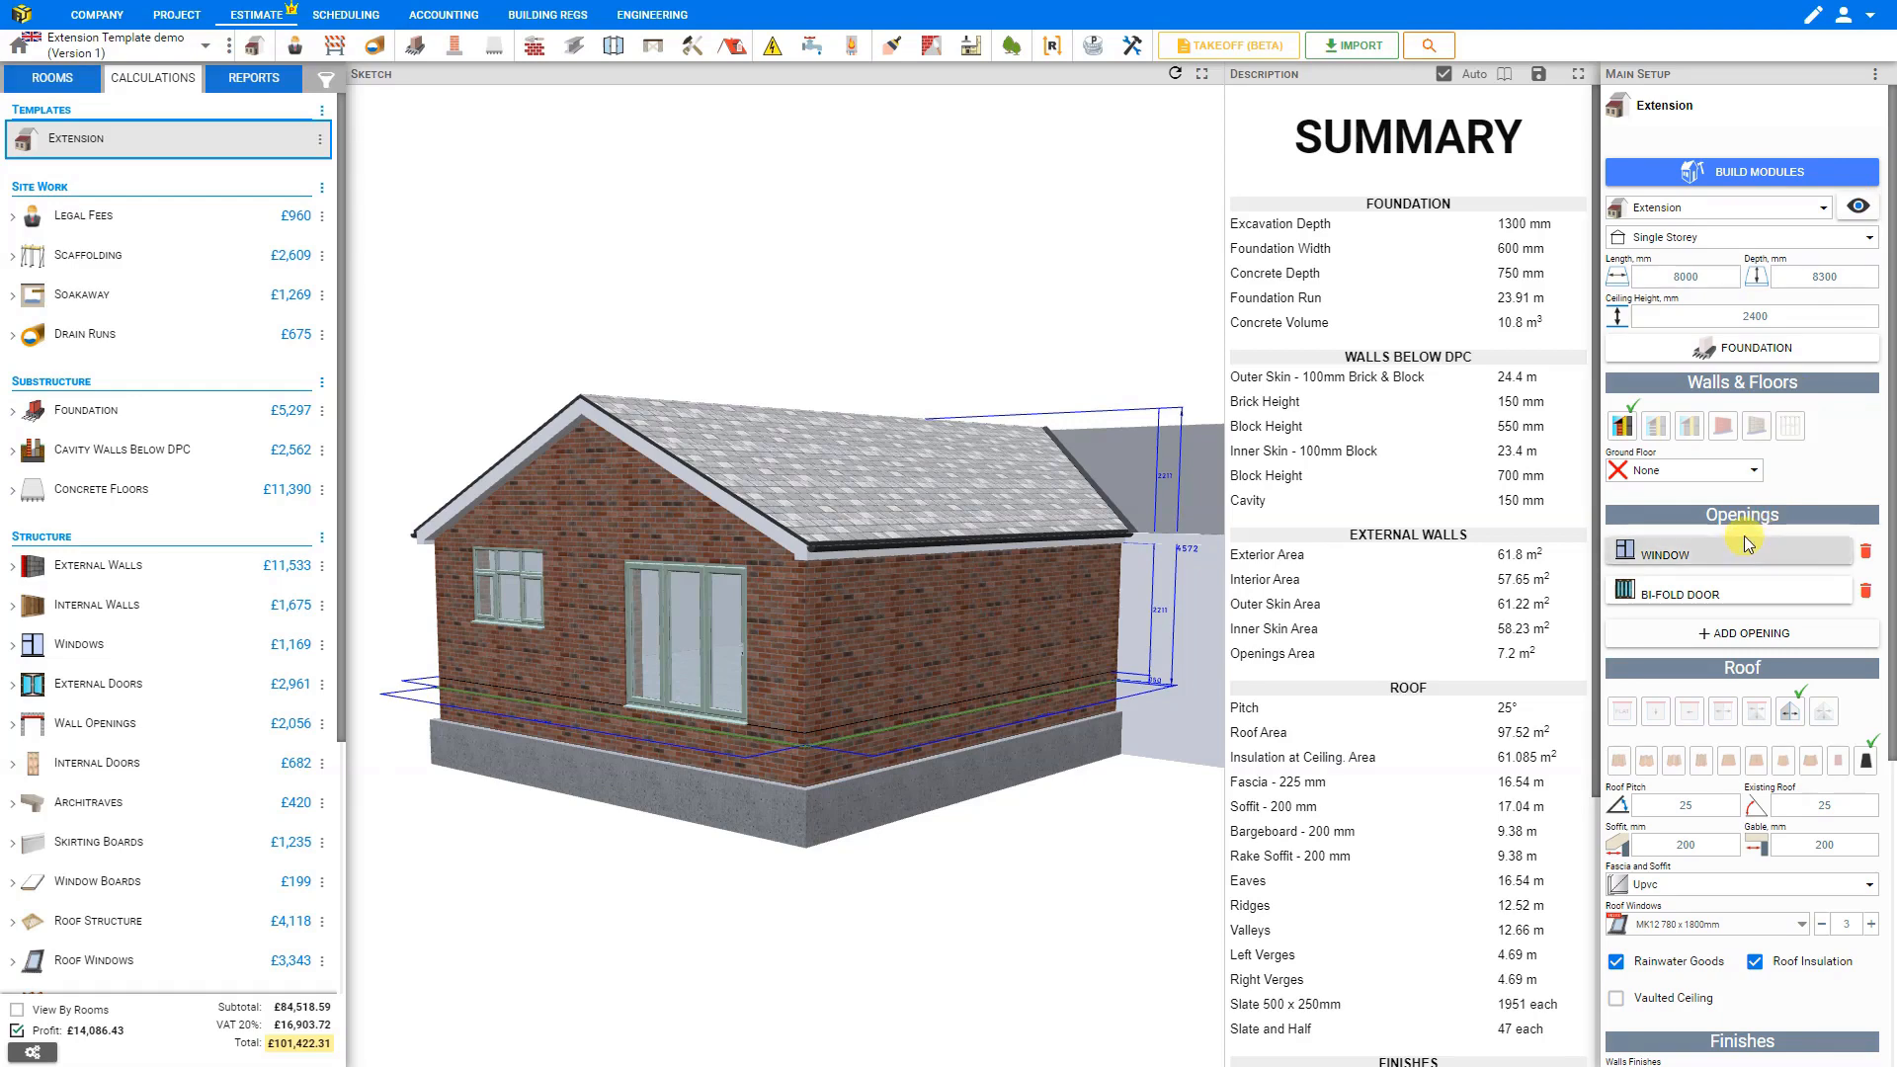
pyautogui.click(1768, 176)
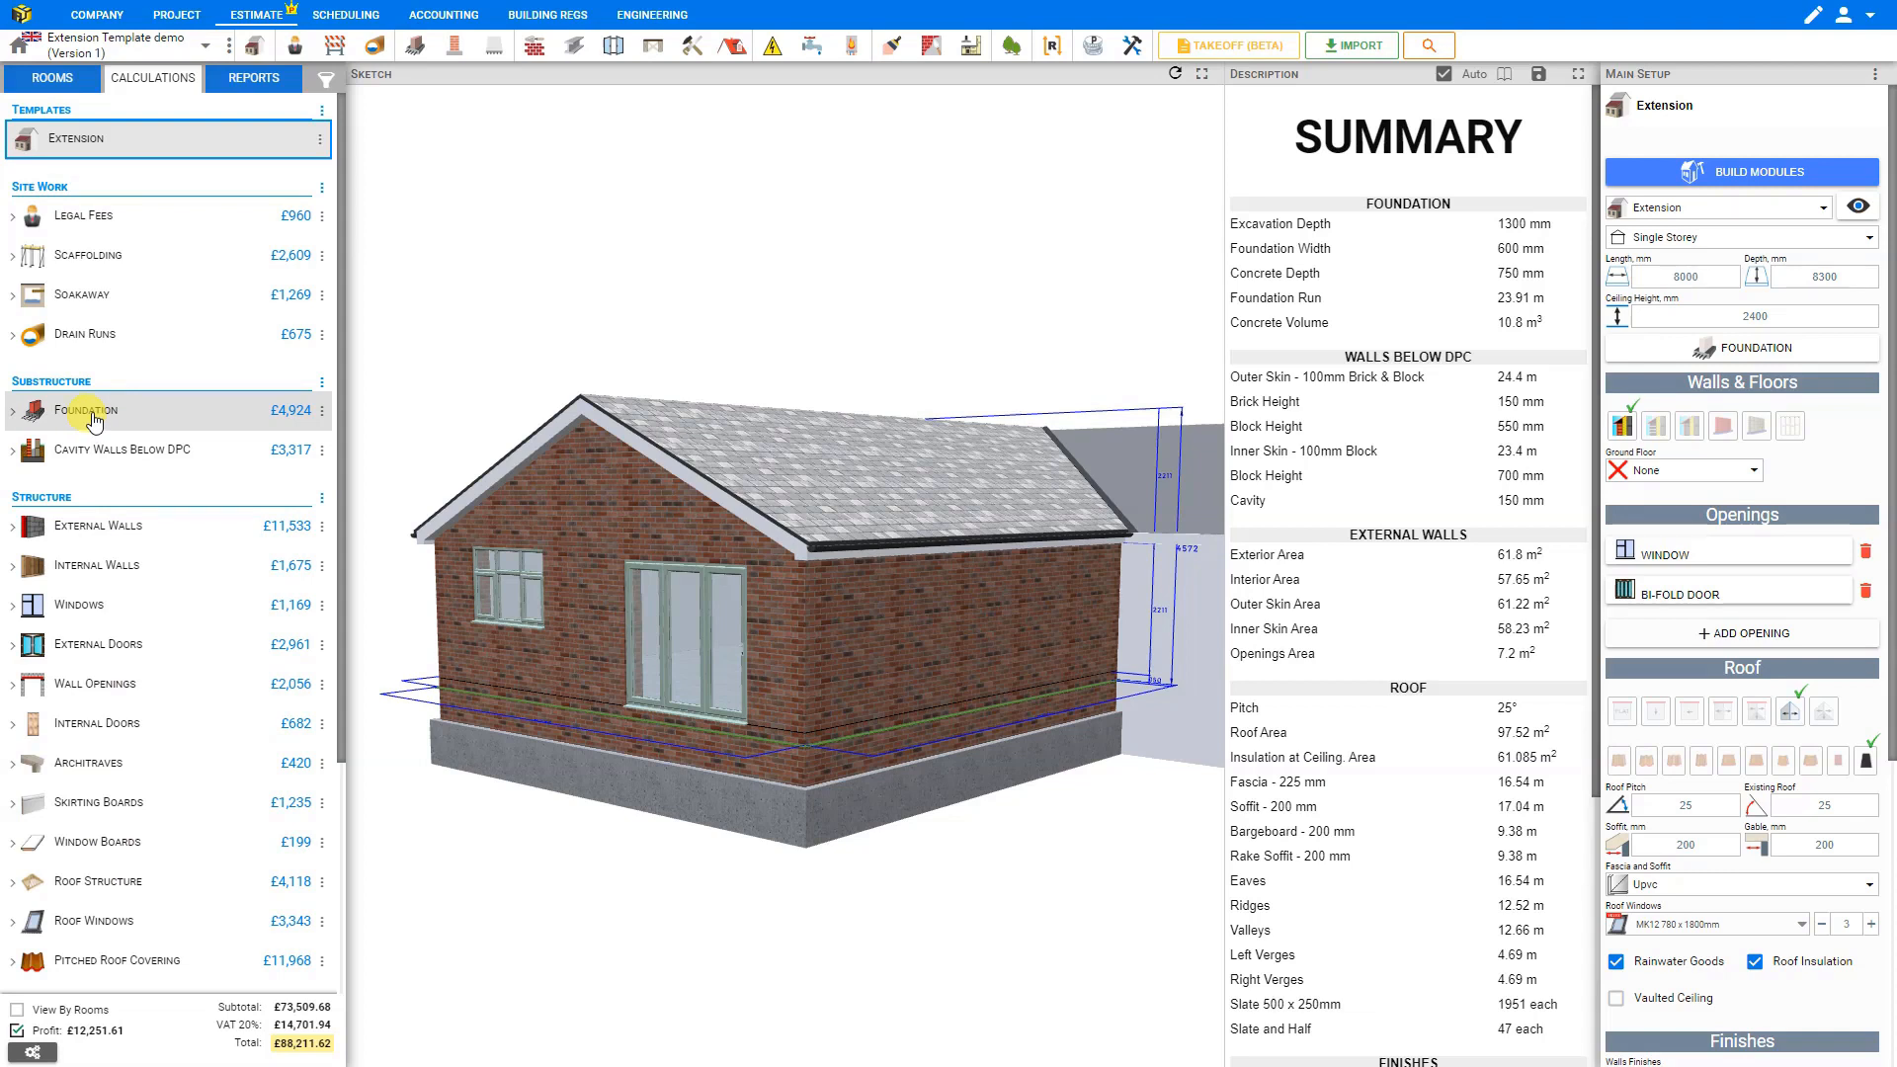
# Add a third opening, a window, to the Extension template with a 2200 mm offset on the Right Wall
pyautogui.click(1750, 637)
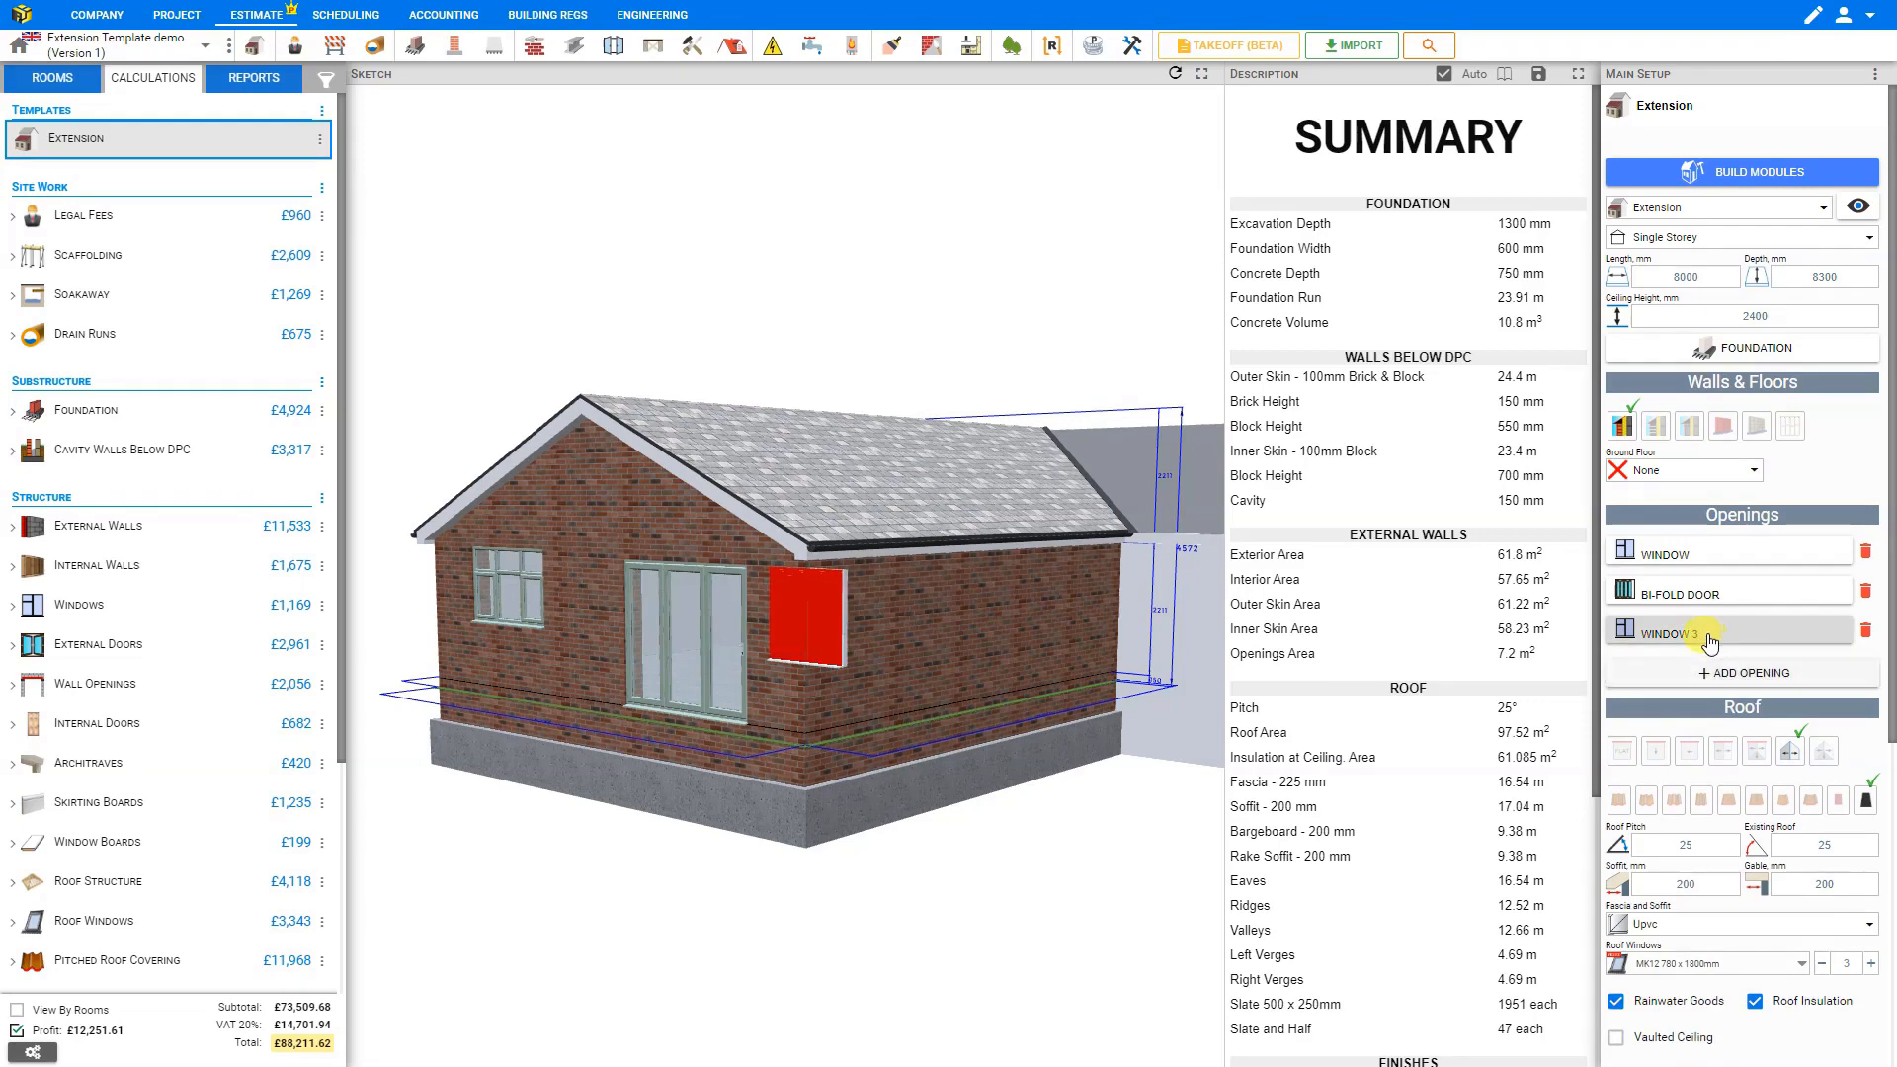
pyautogui.click(1710, 637)
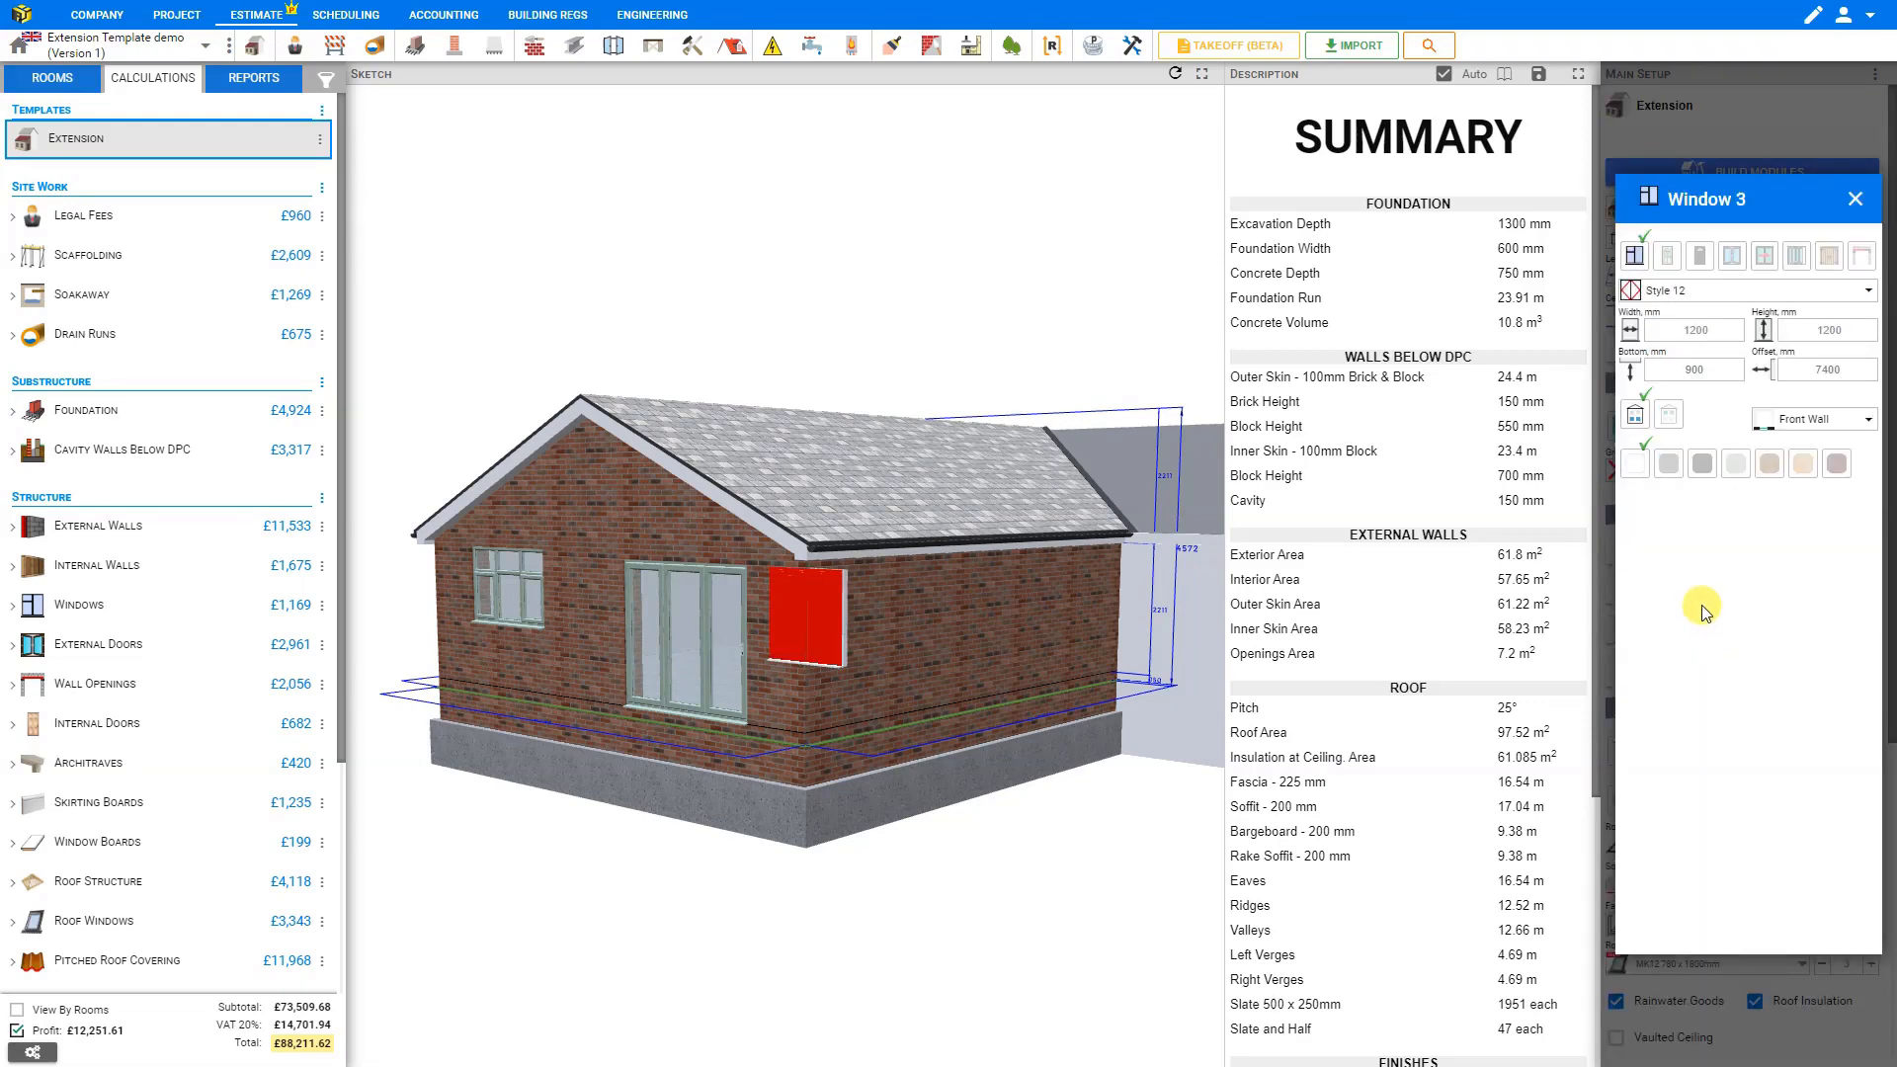
pyautogui.click(1829, 371)
pyautogui.doubleClick(1829, 372)
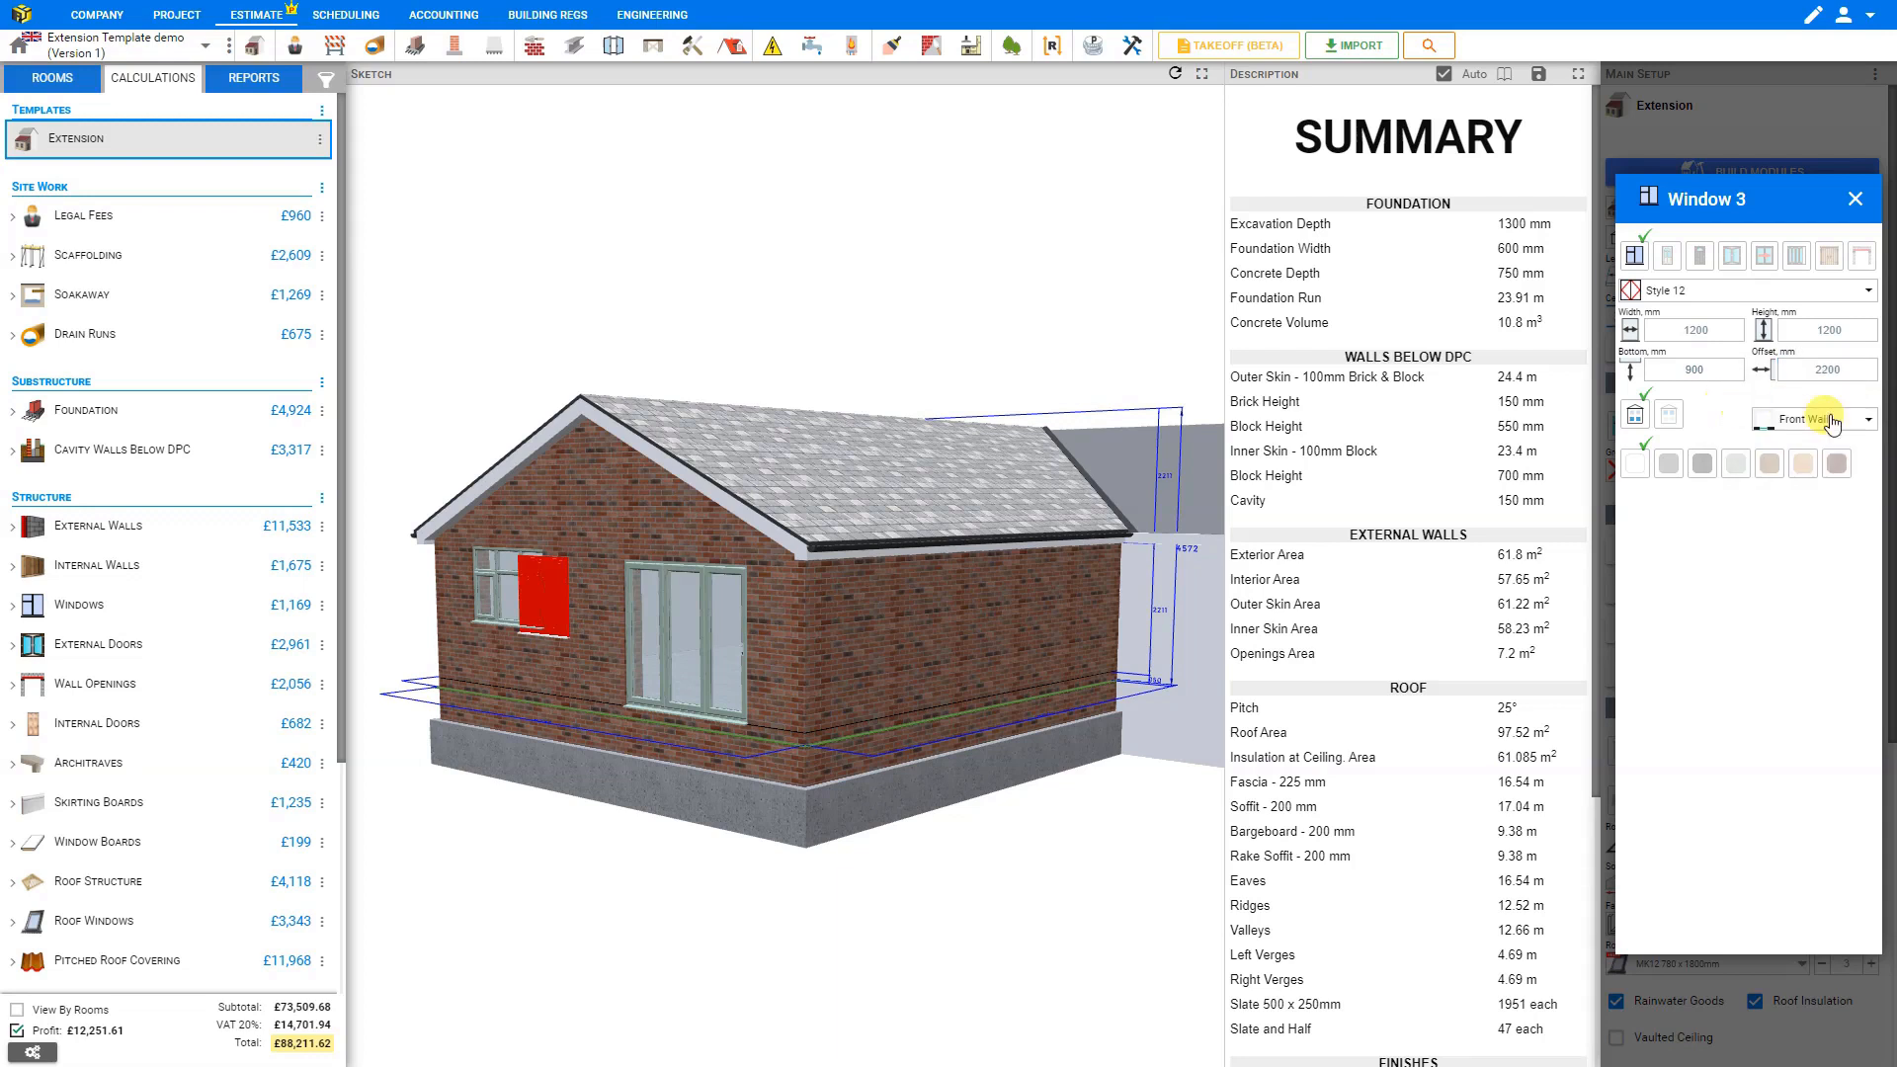
pyautogui.click(1818, 419)
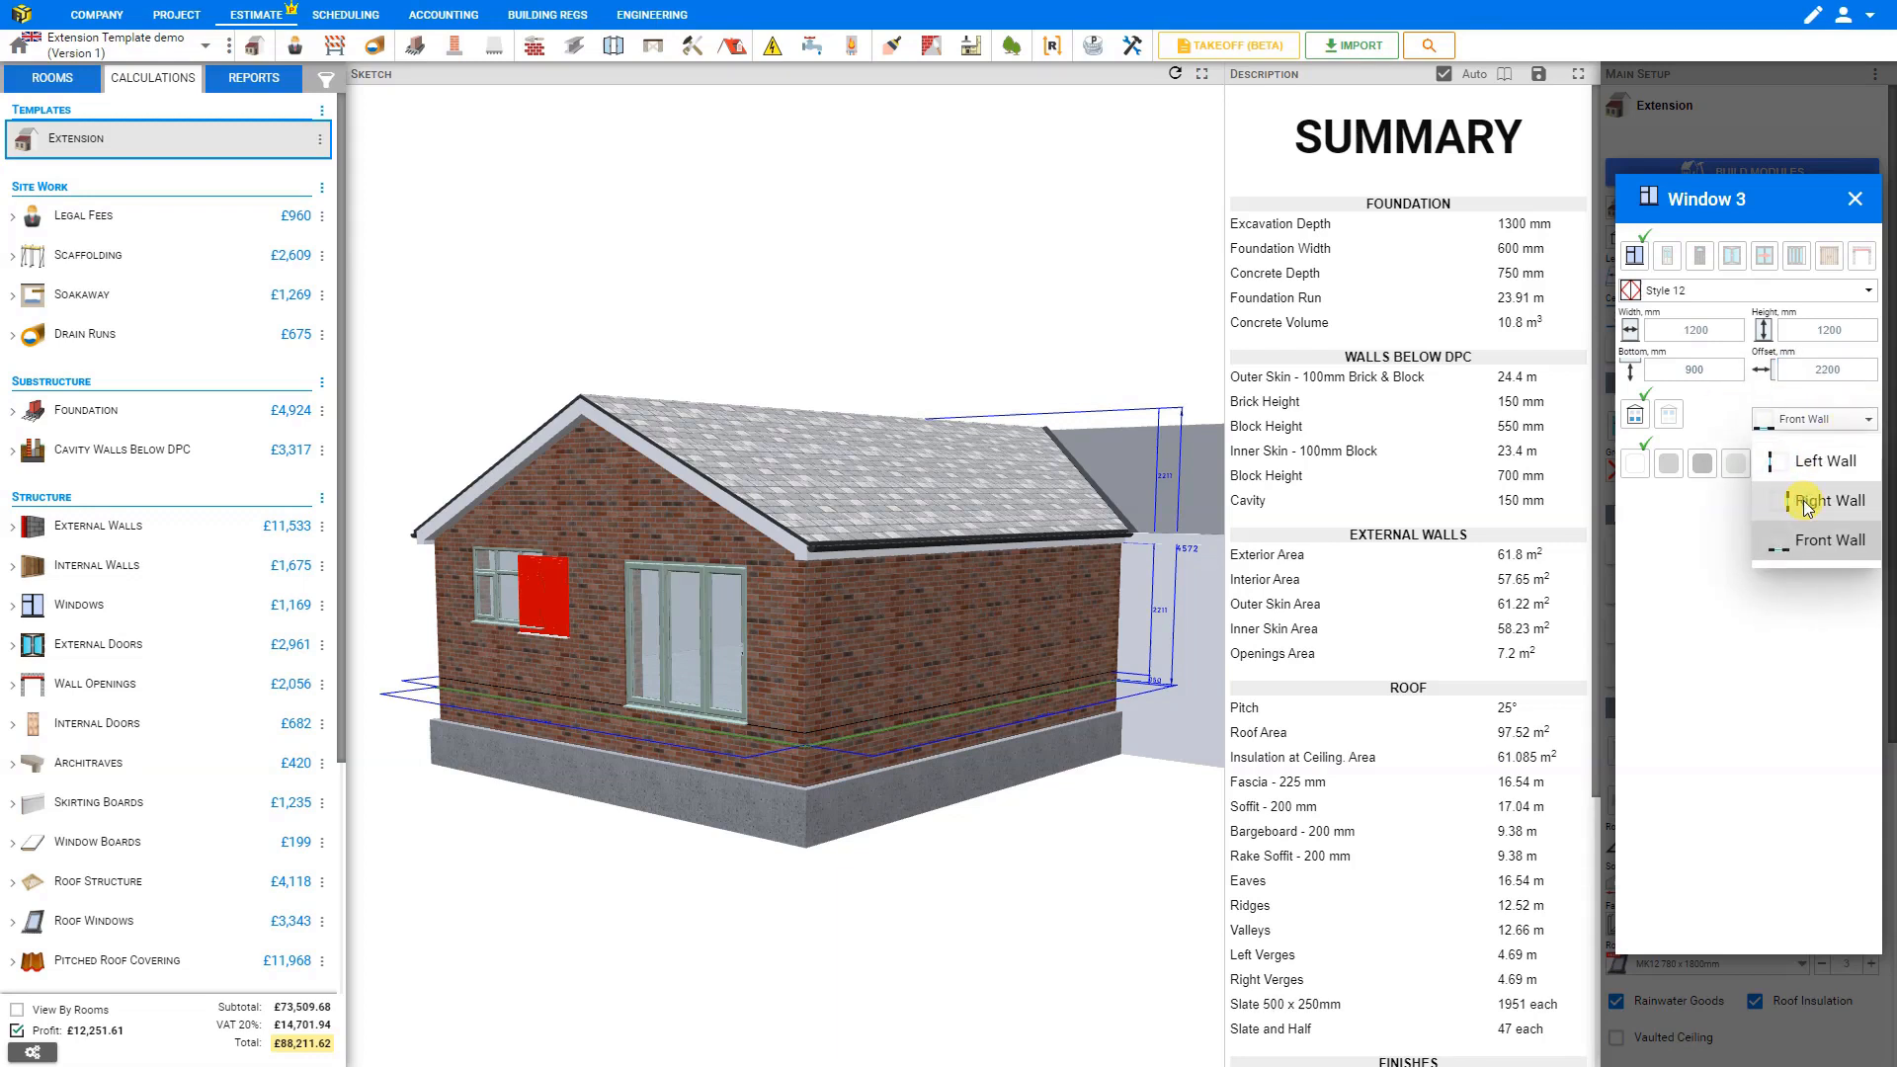
pyautogui.click(1816, 501)
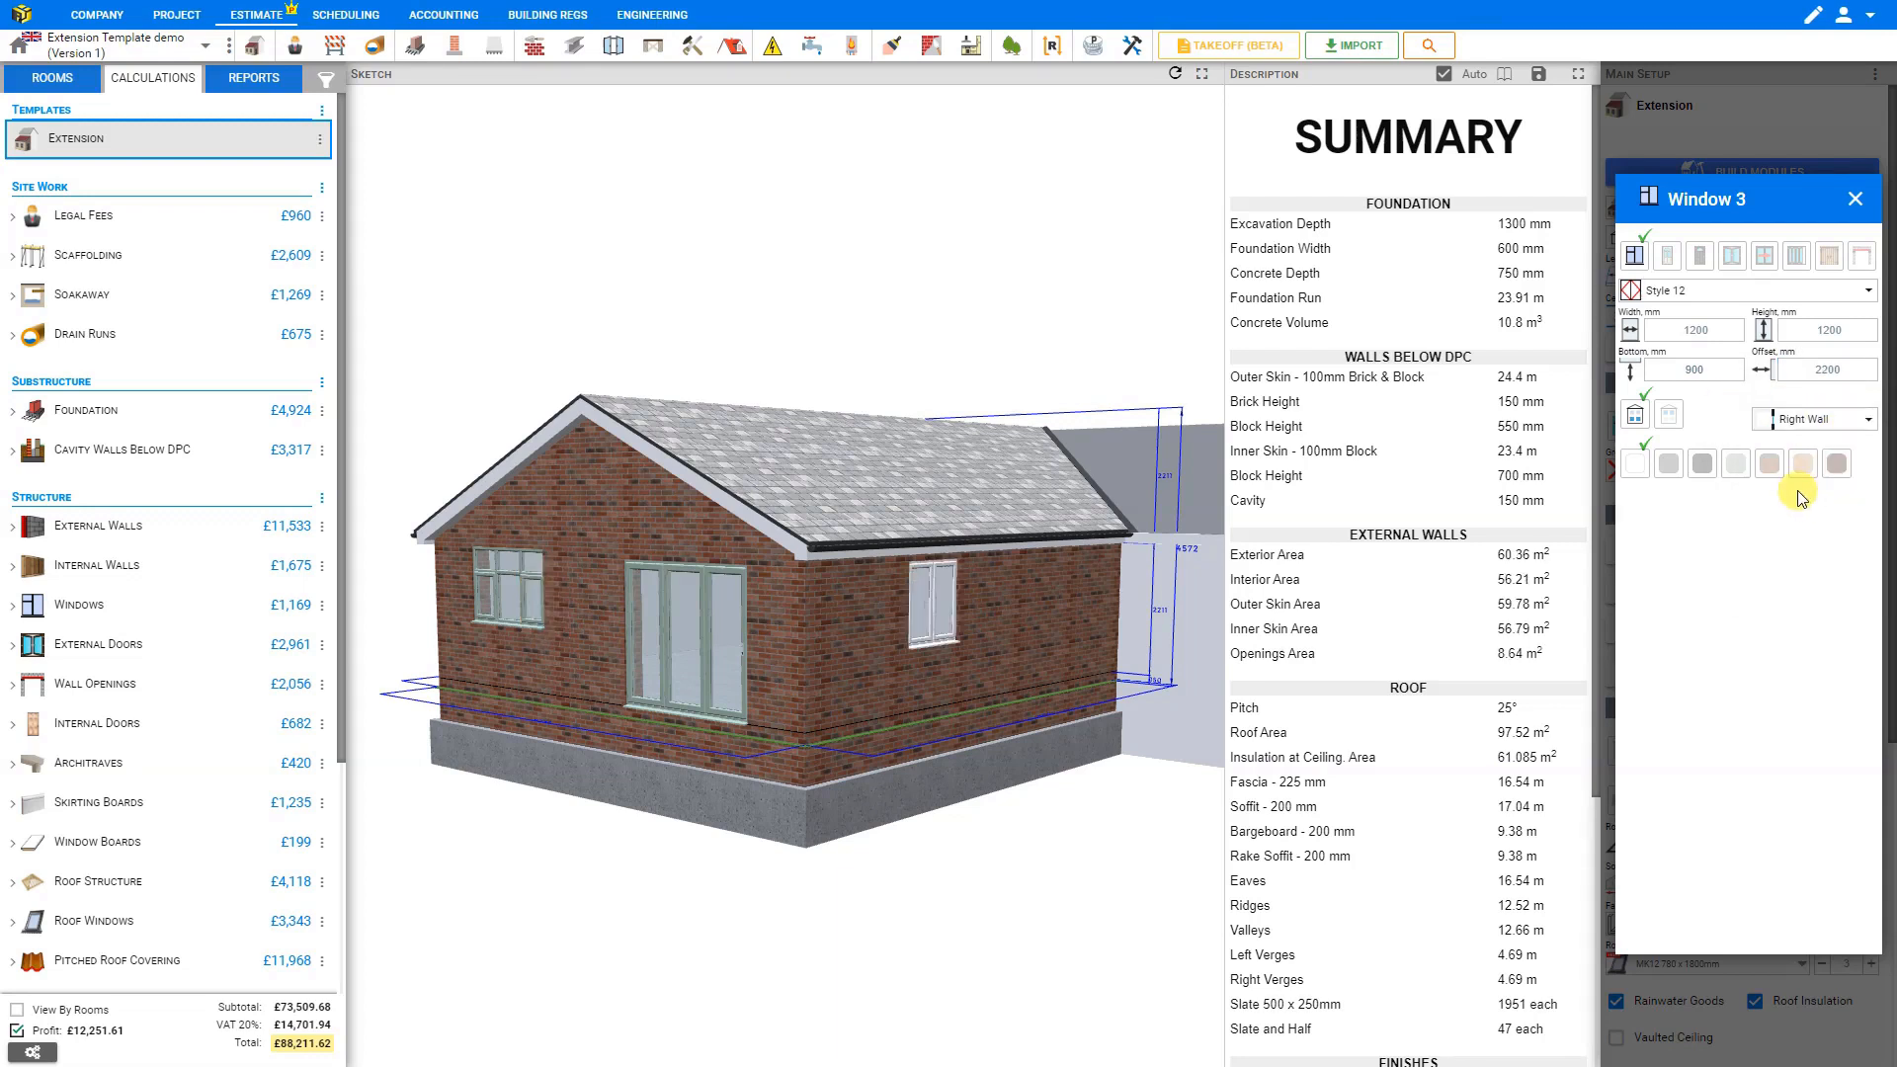
# Colour the new window Chartwell Green and rebuild the Extension modules
pyautogui.click(1736, 465)
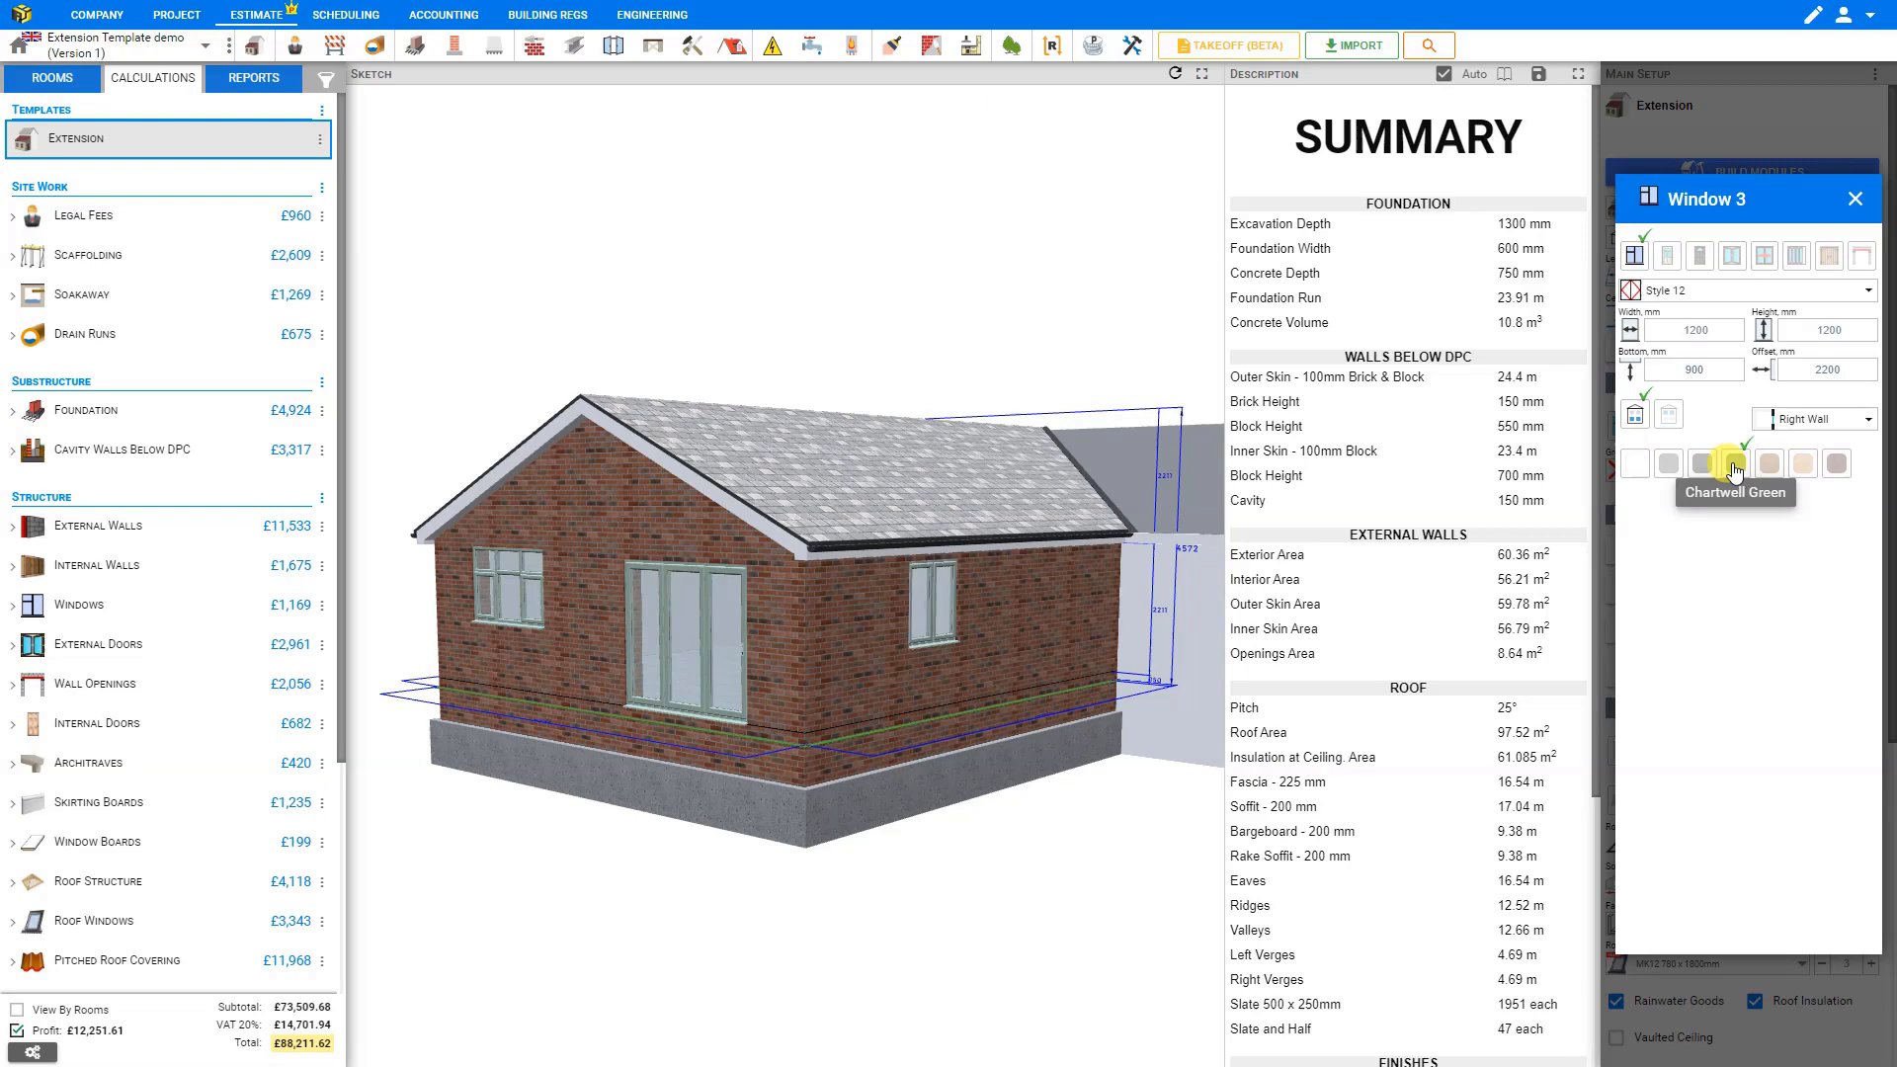
pyautogui.click(1855, 199)
pyautogui.click(1763, 170)
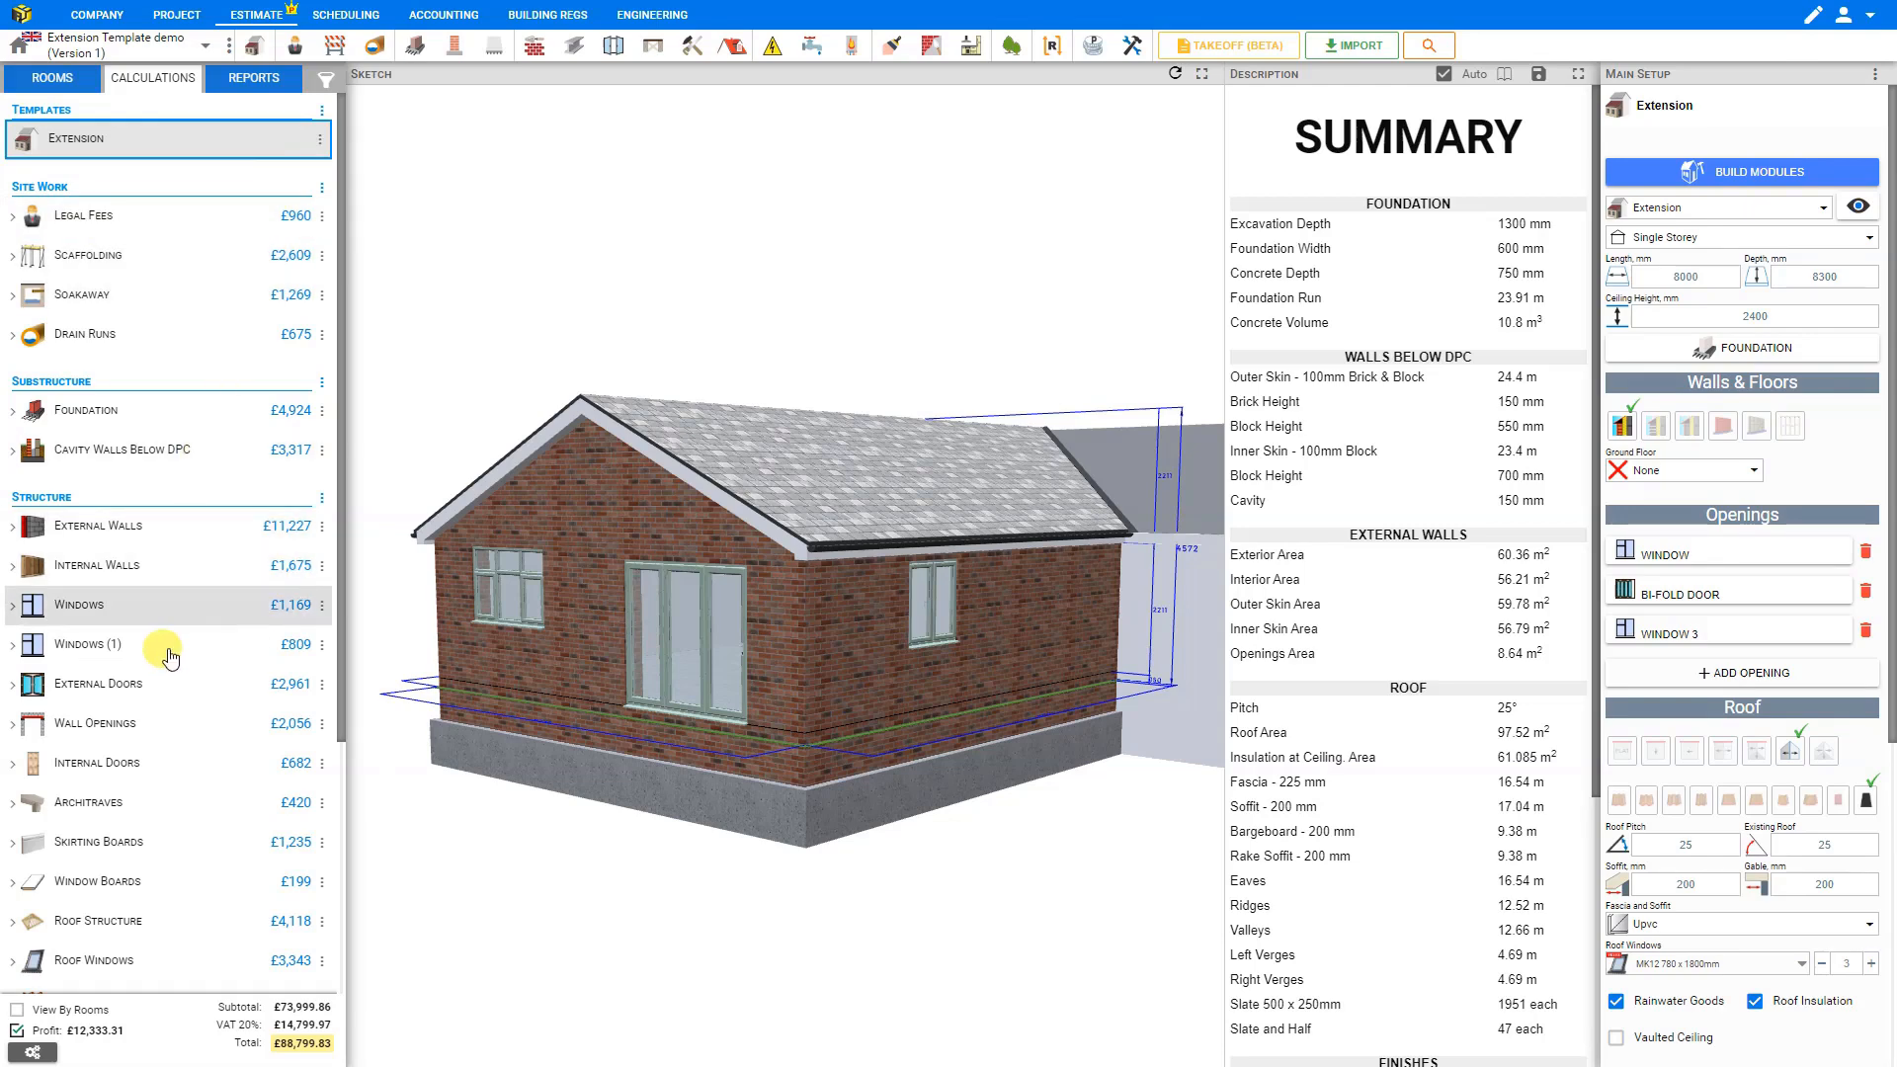
# Check the actions available for the Extension template and look through its modules from Site Work to Finishes
pyautogui.click(321, 143)
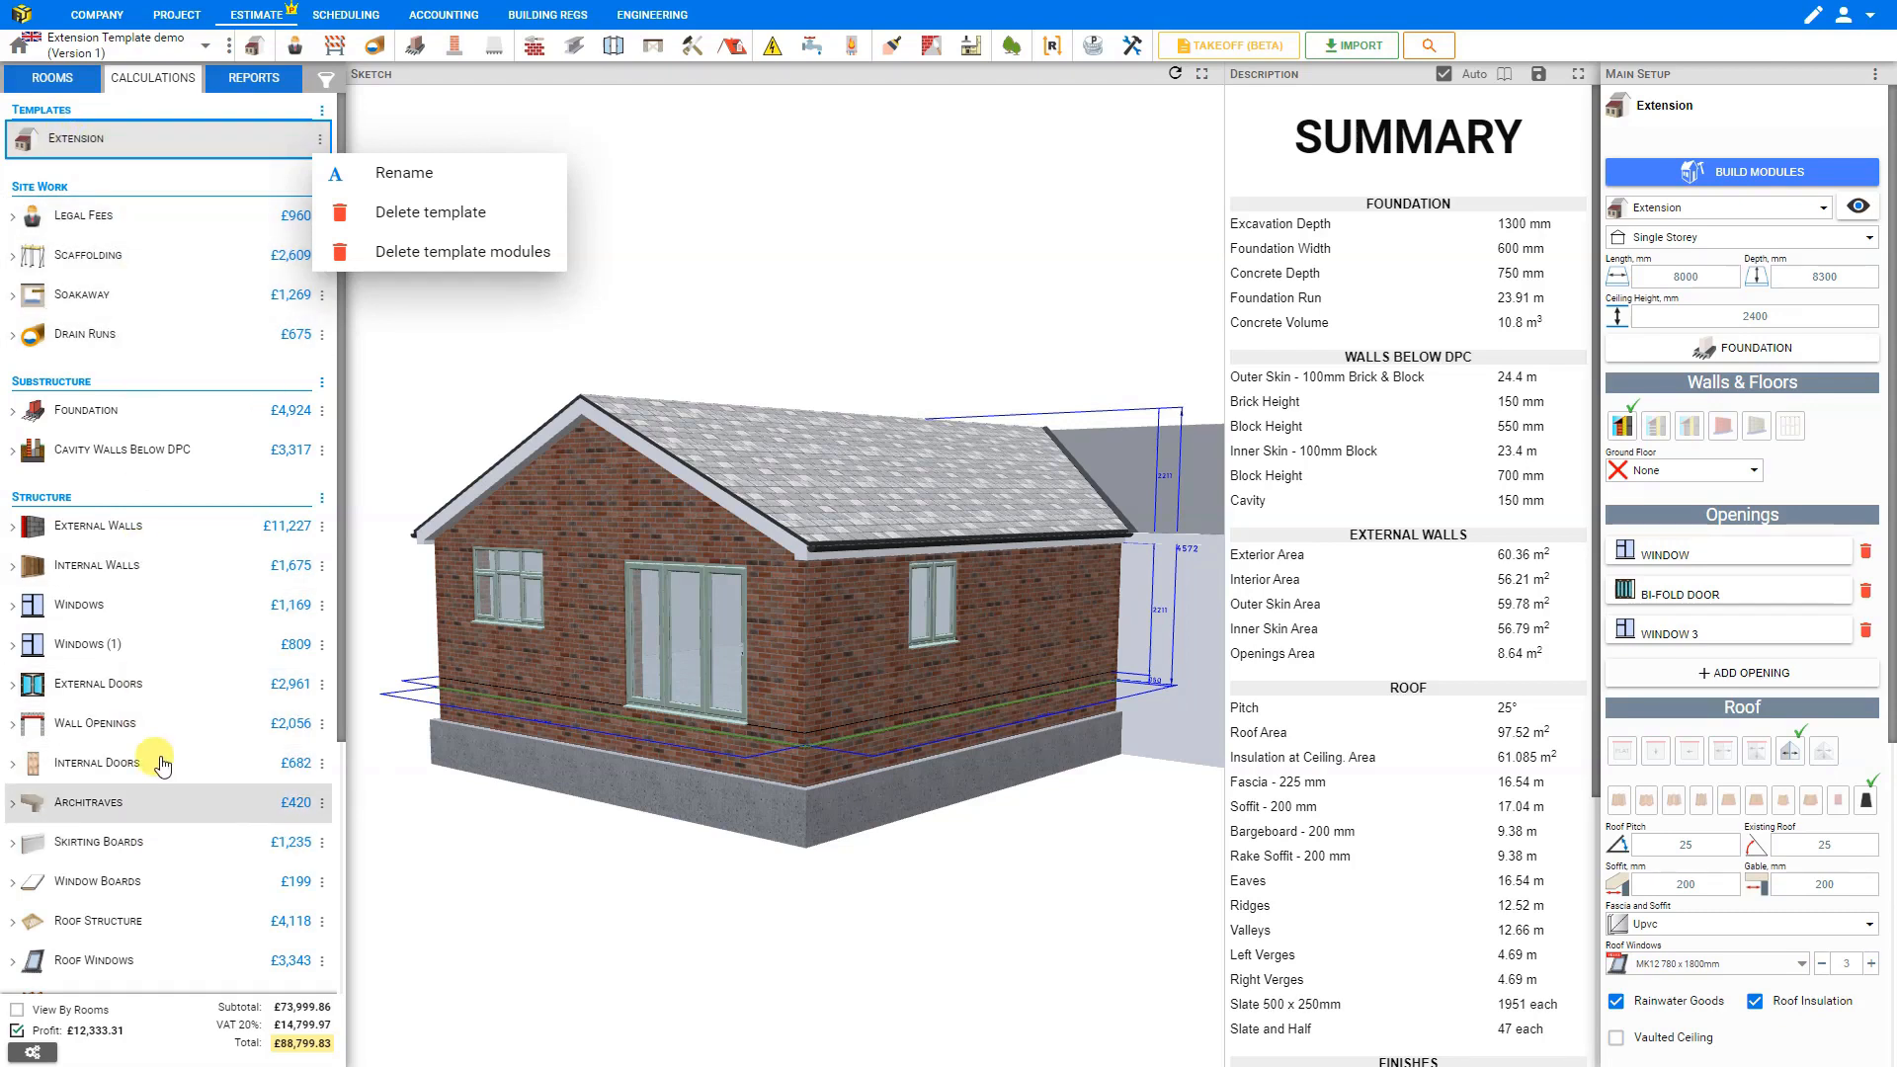
pyautogui.click(282, 191)
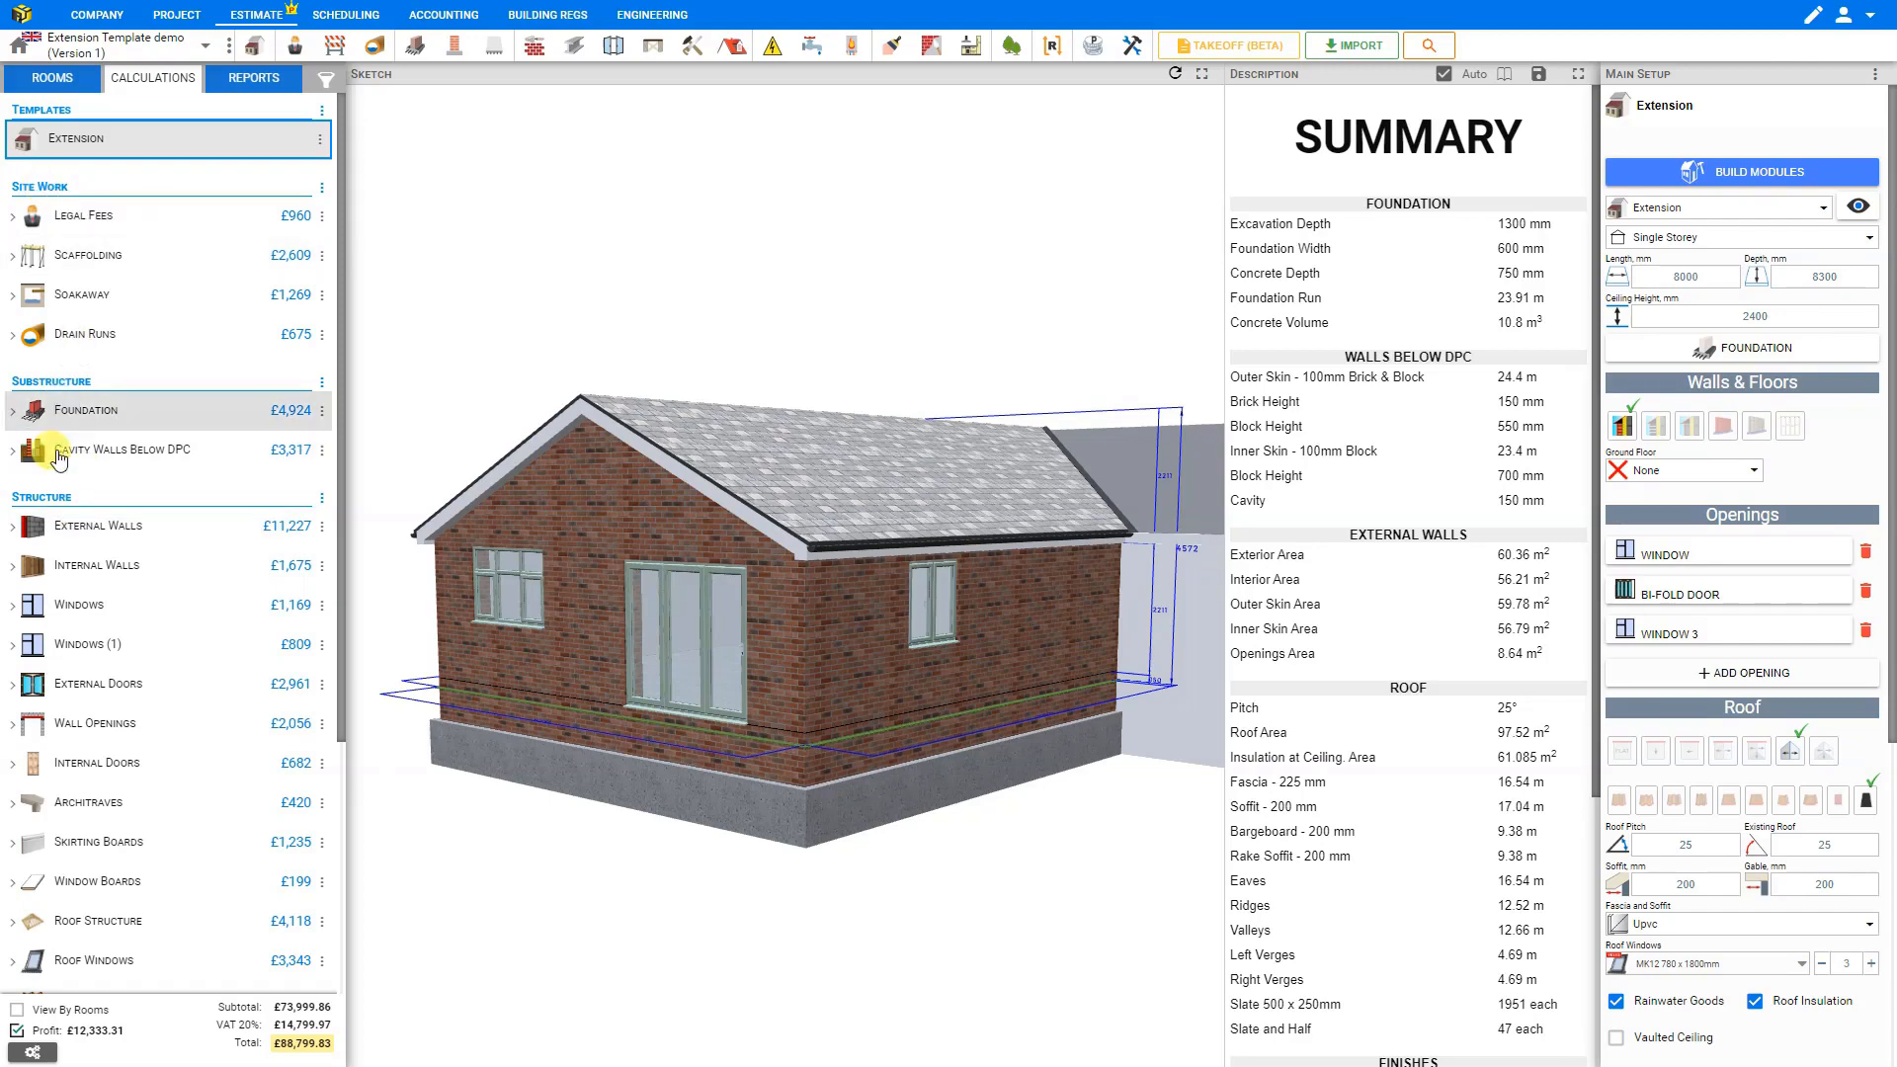
pyautogui.scroll(-4, 52, 514)
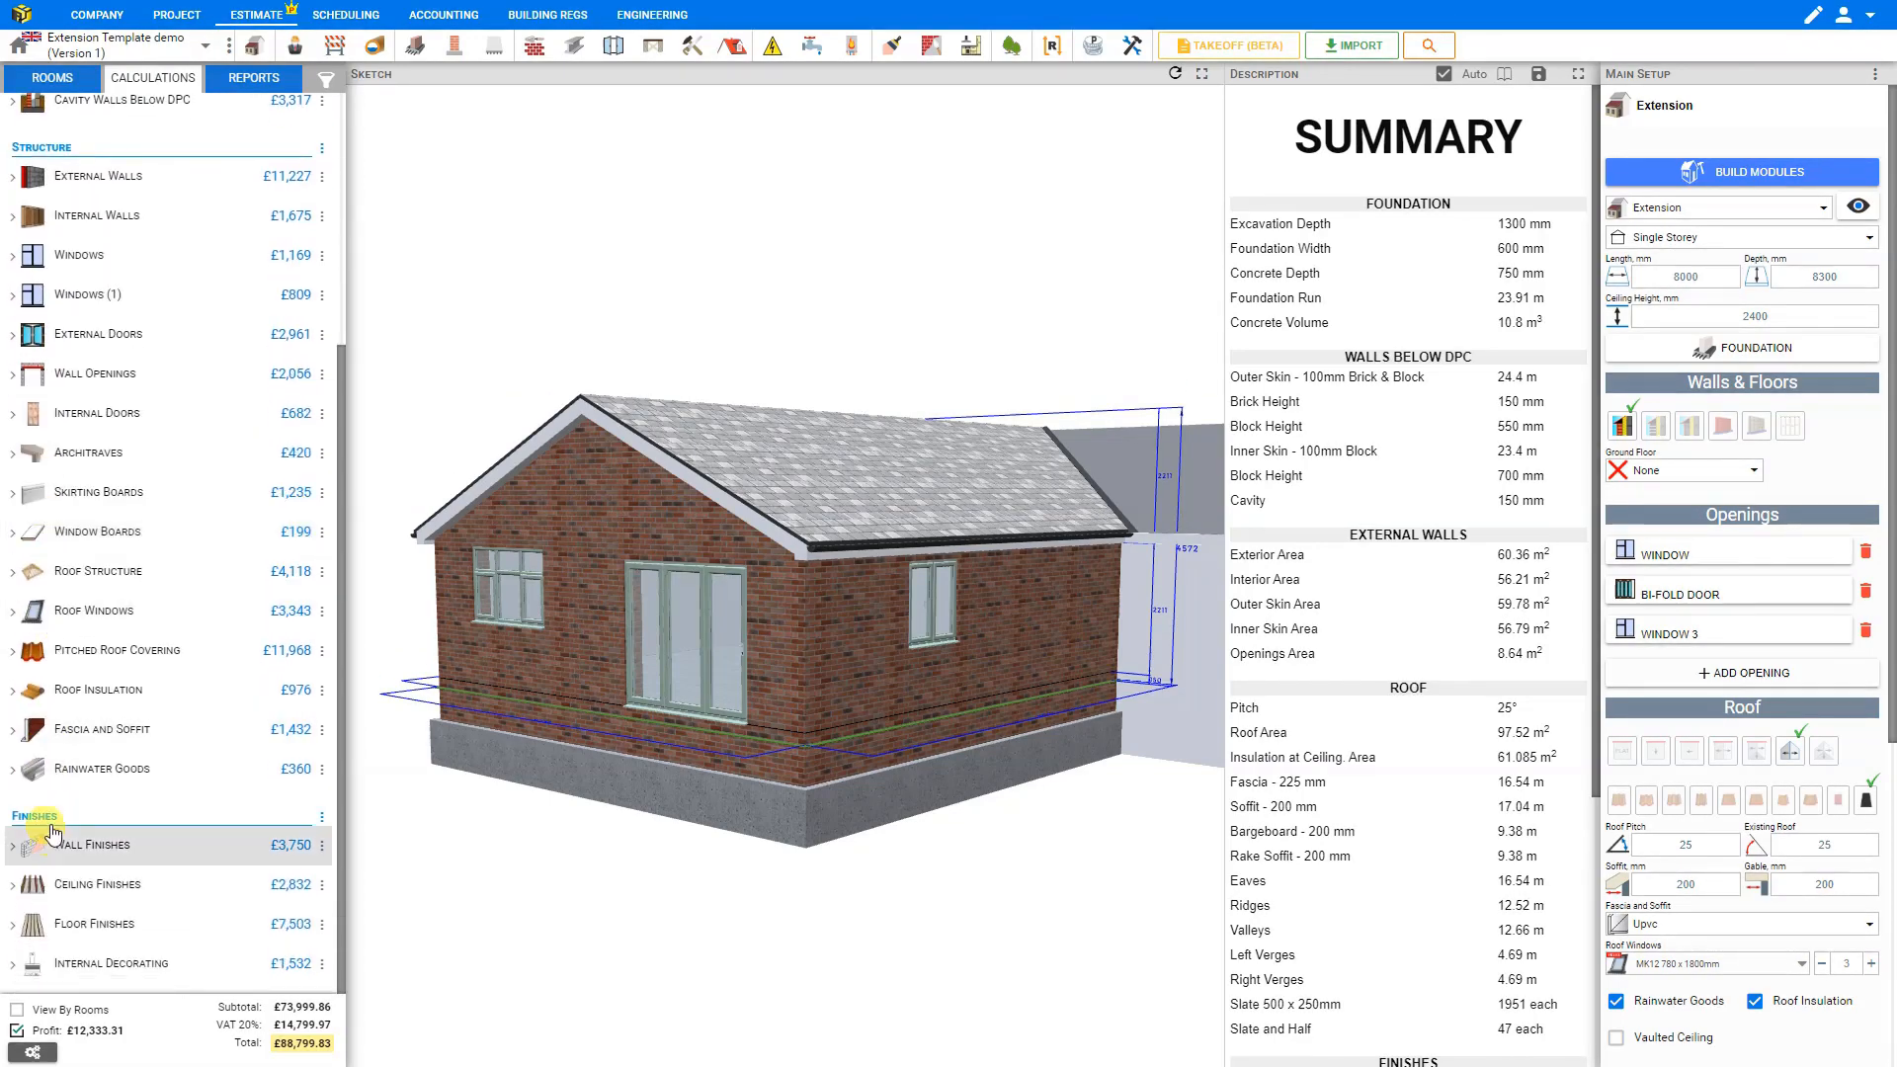
pyautogui.scroll(4, 70, 770)
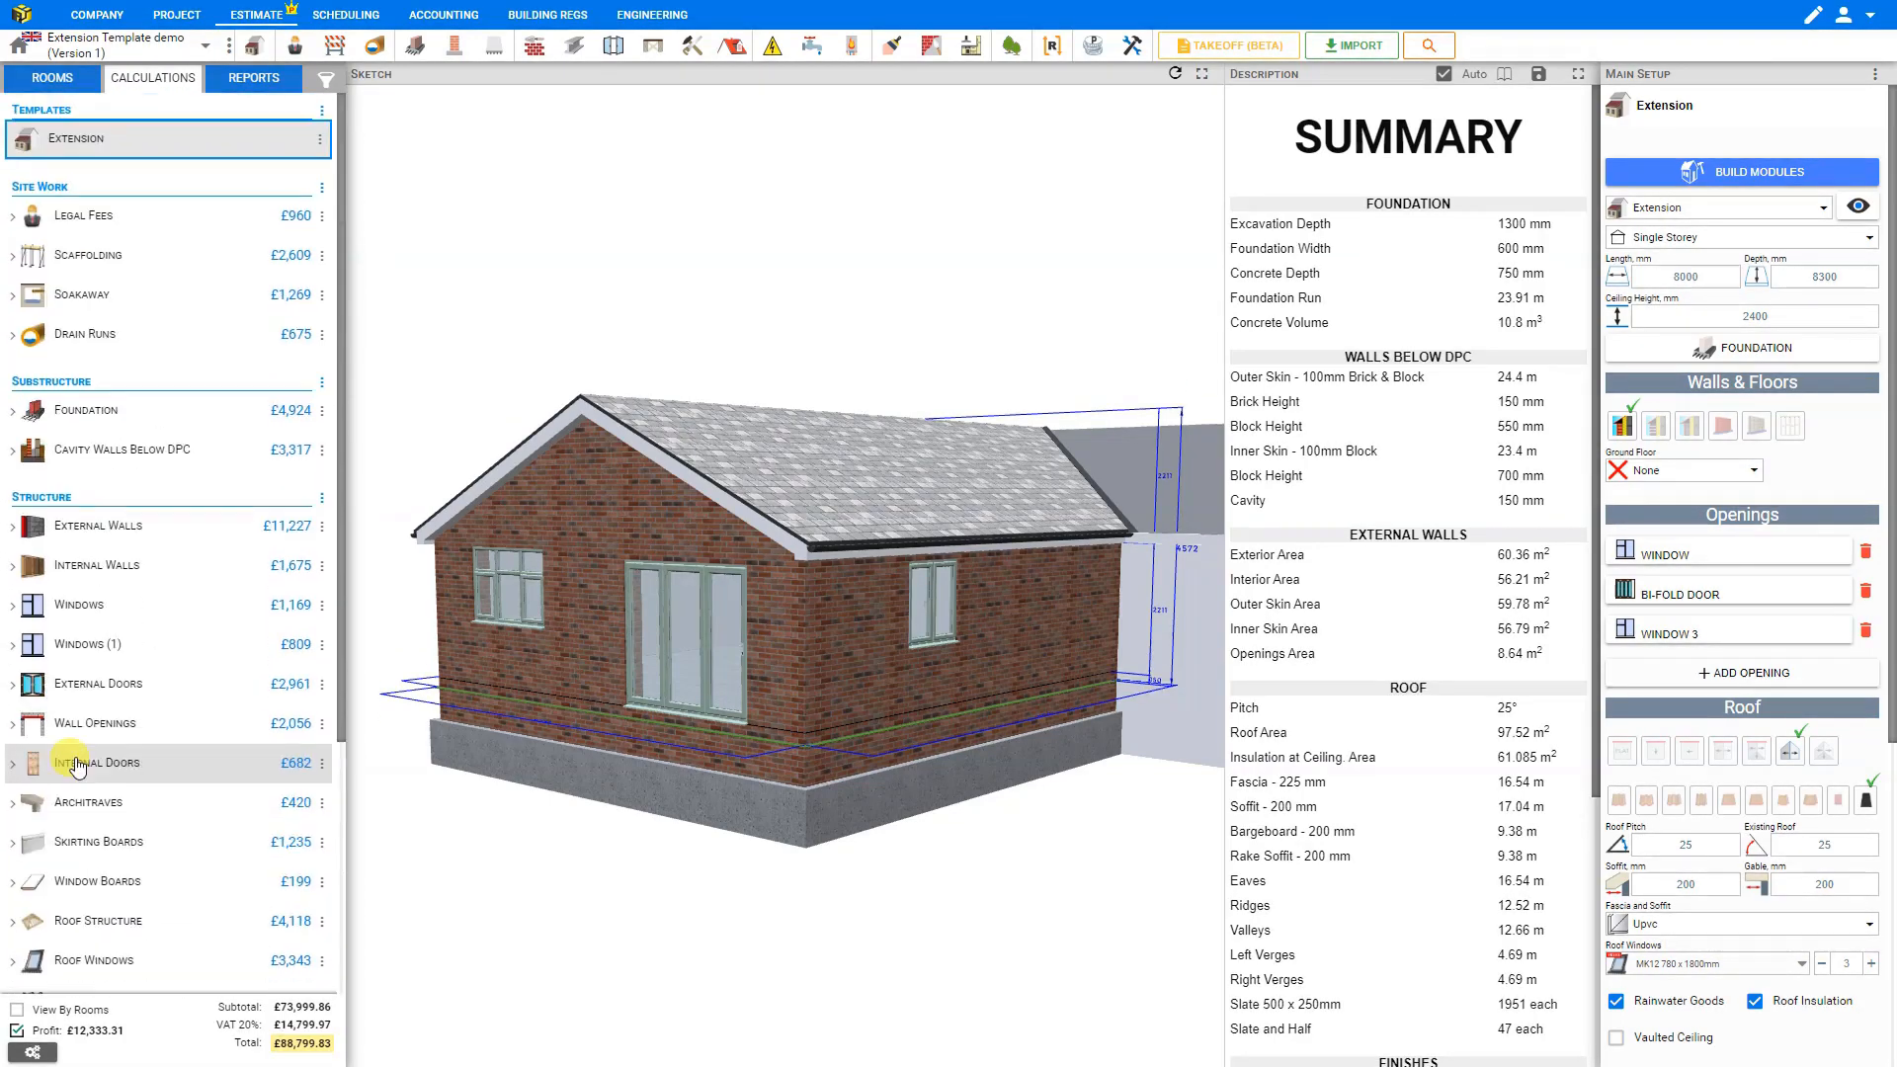
# Group the calculations by rooms and look through the General and Extension groups
pyautogui.click(17, 1016)
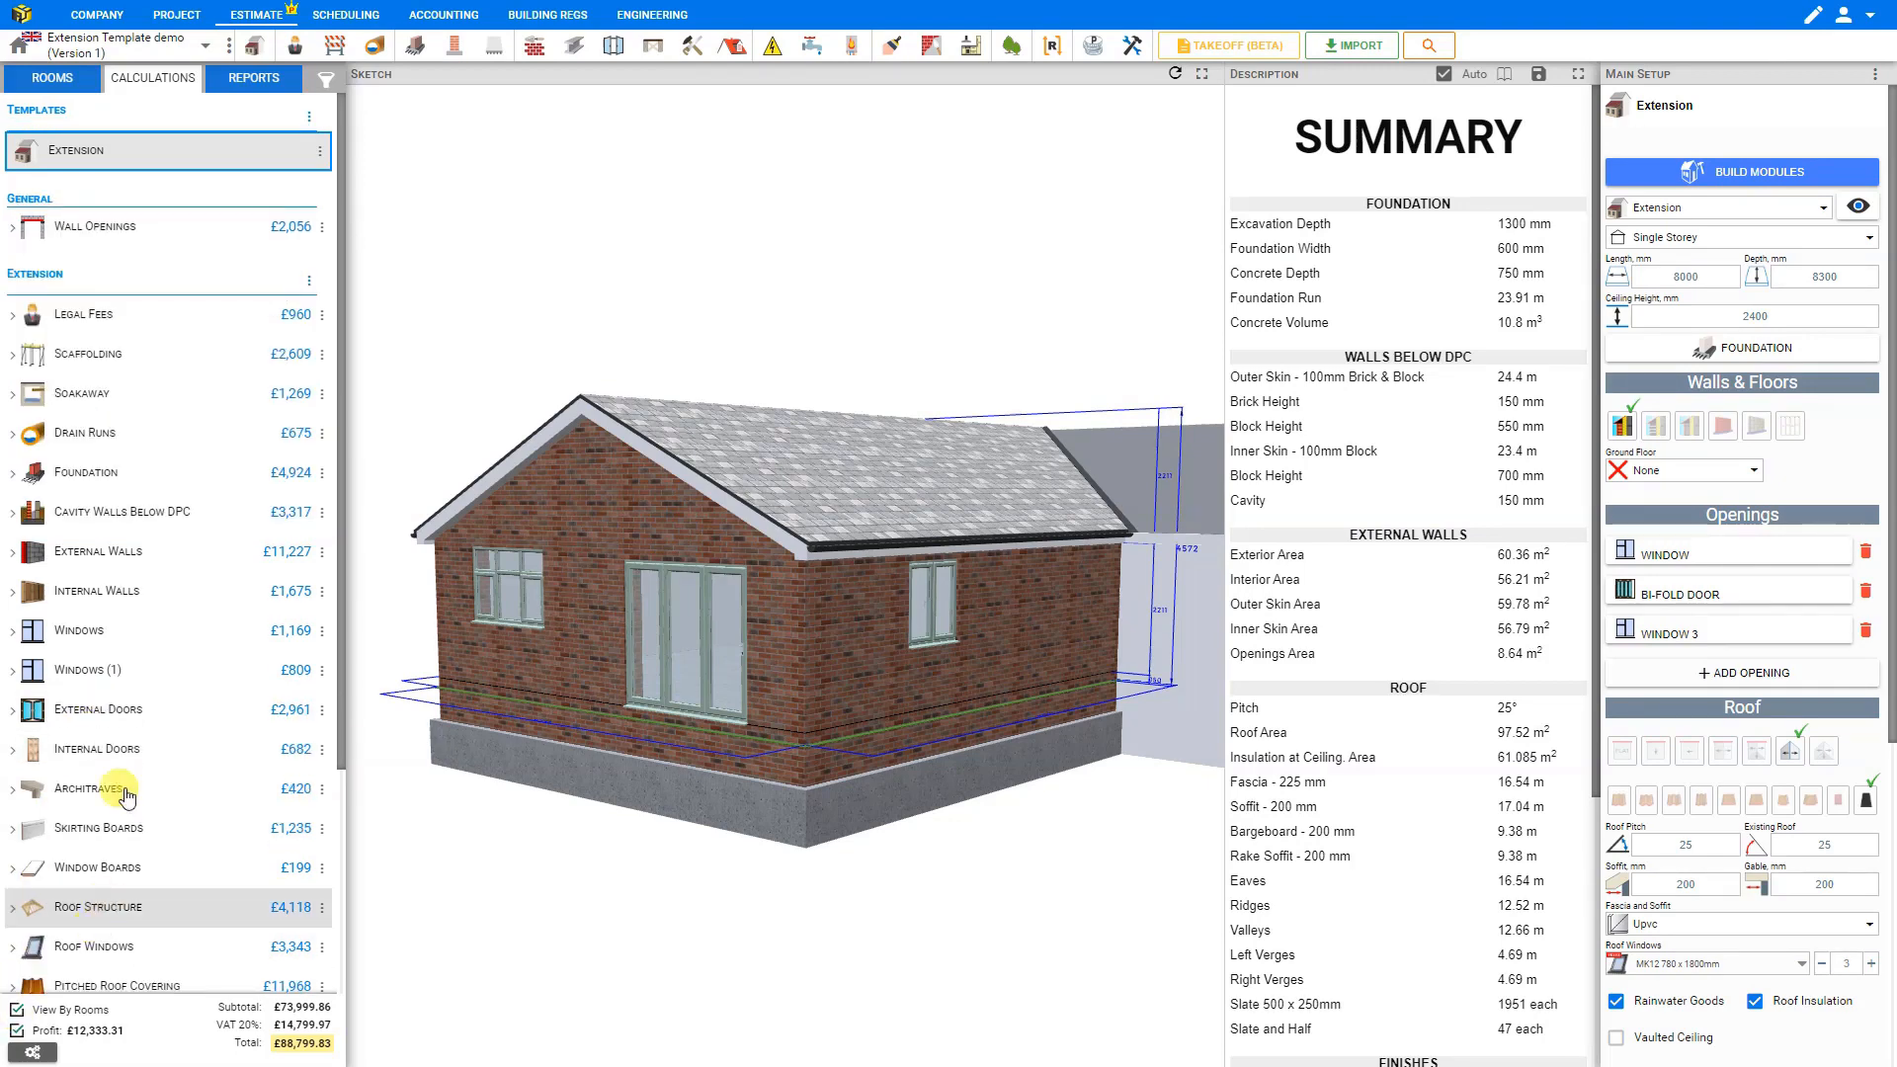
pyautogui.scroll(-3, 151, 710)
pyautogui.scroll(3, 151, 709)
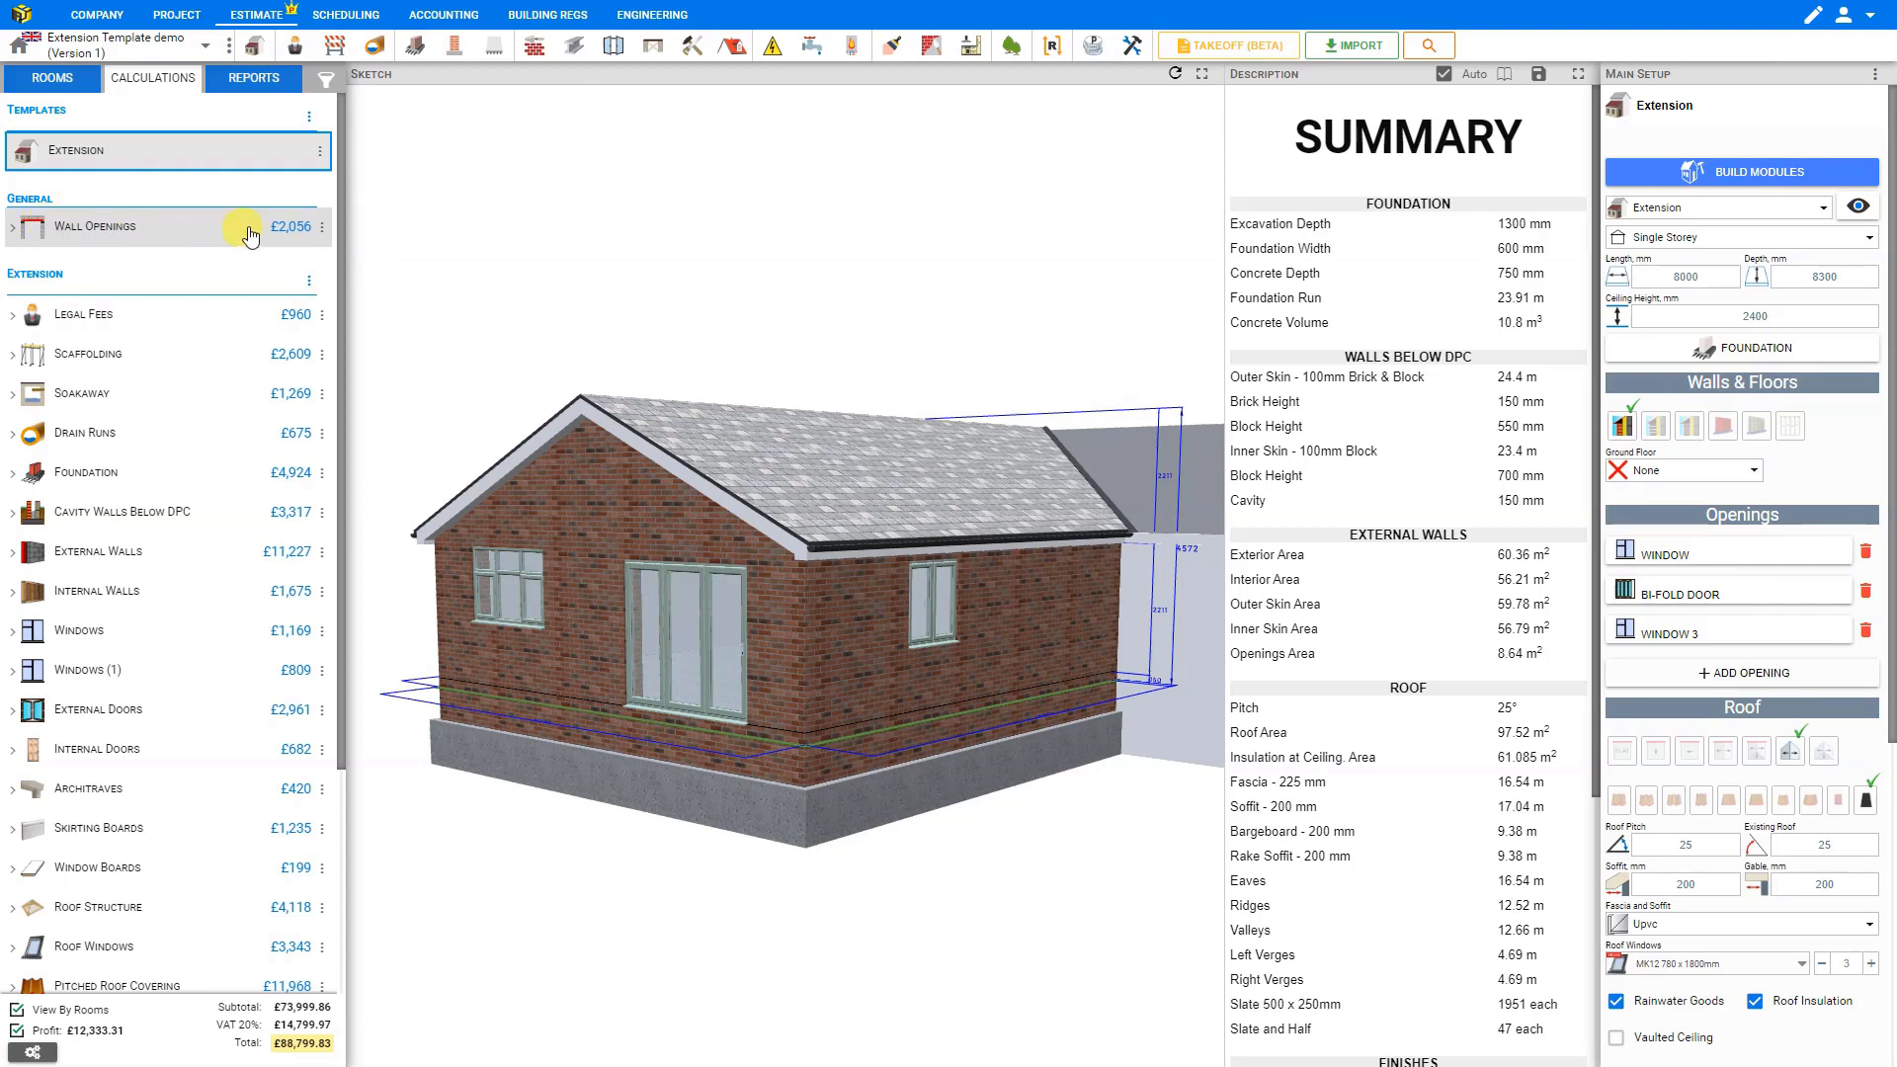
# Change the Wall Openings module's location from General Location to Extension in its module summary
pyautogui.click(322, 229)
pyautogui.click(351, 259)
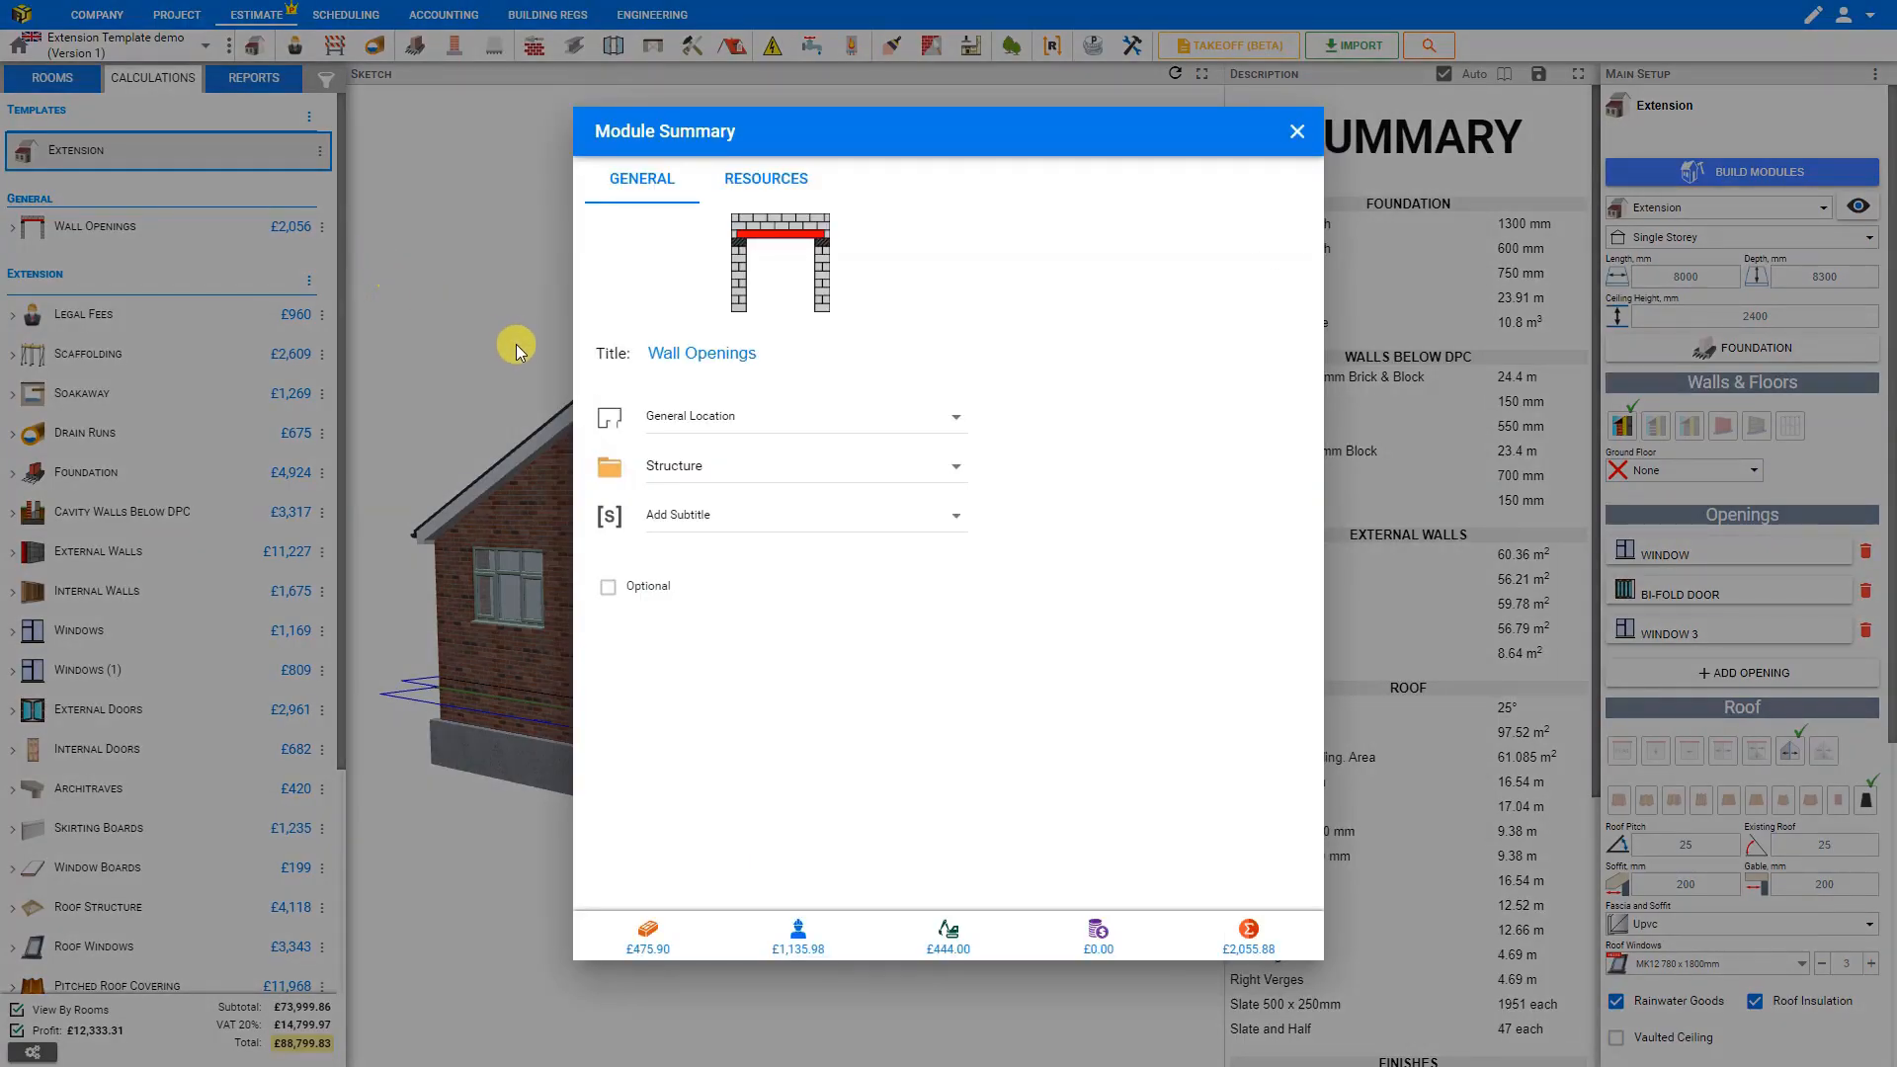
pyautogui.click(953, 419)
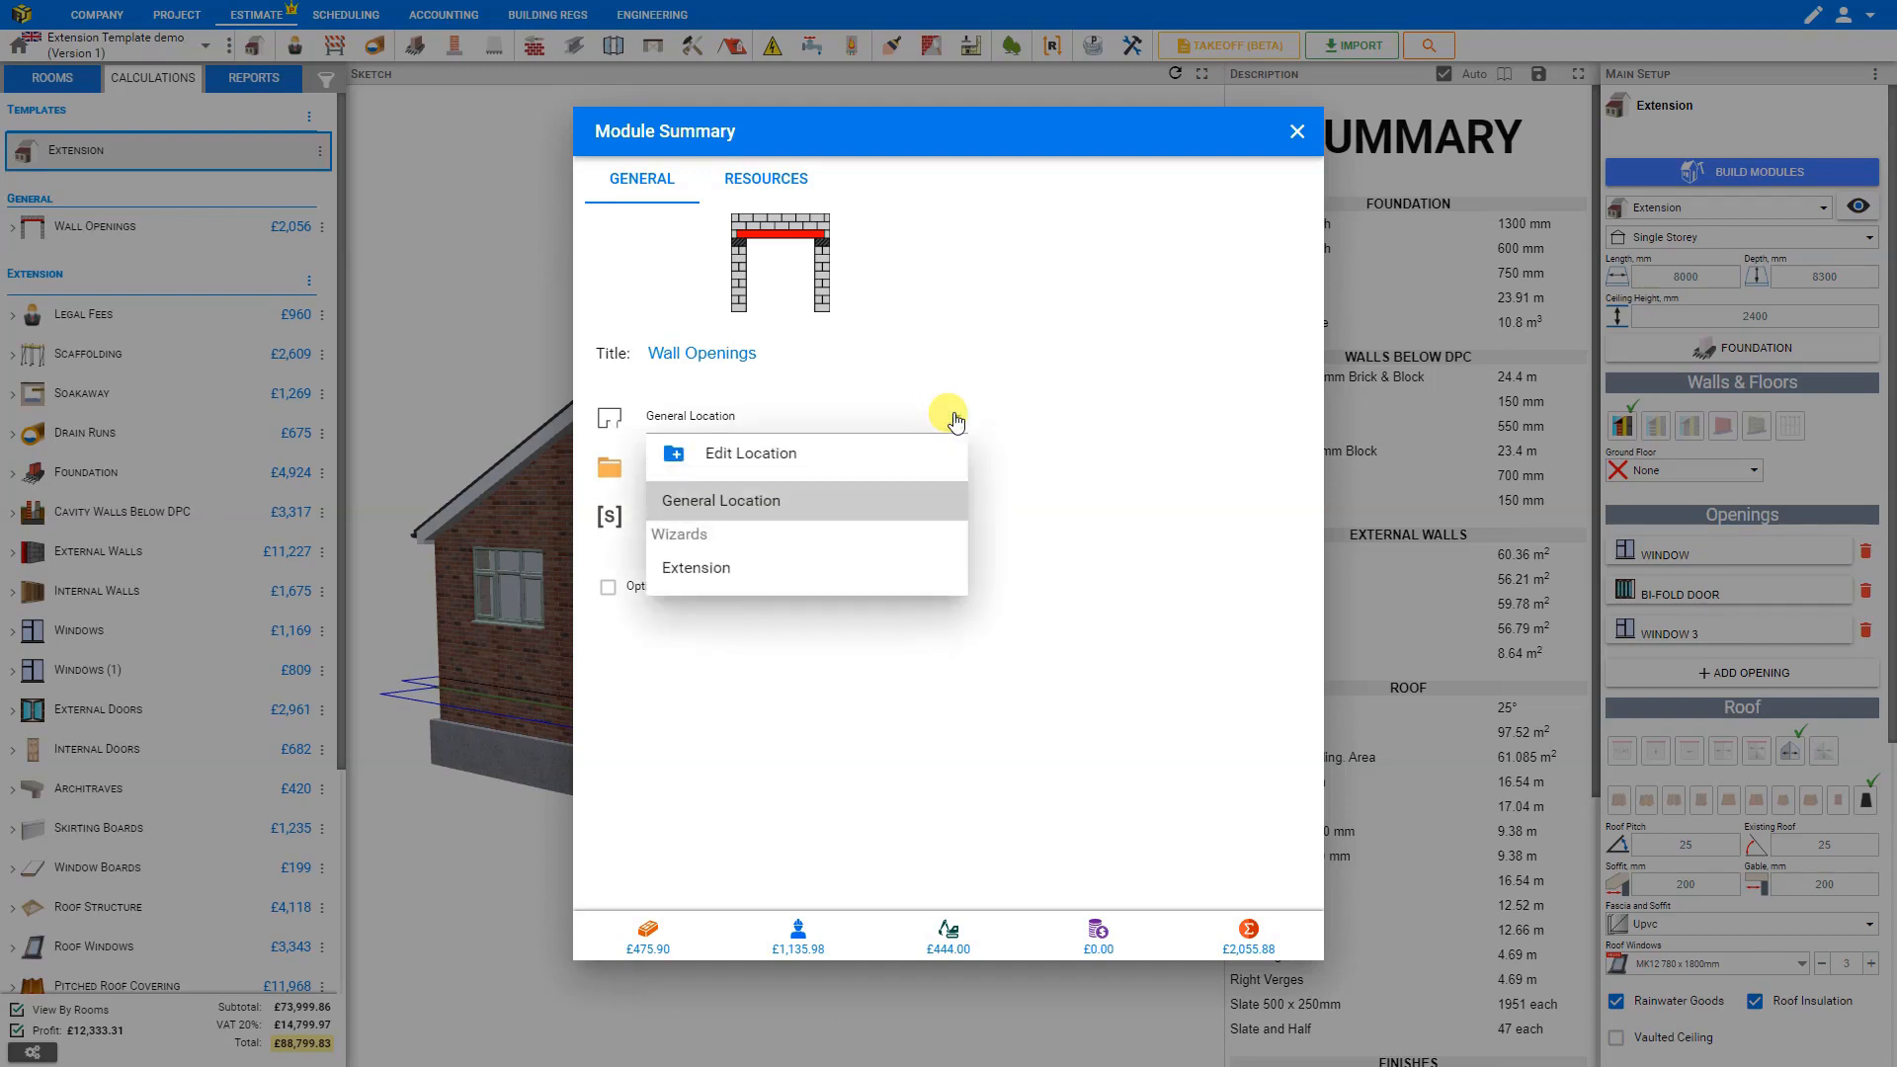
pyautogui.click(724, 573)
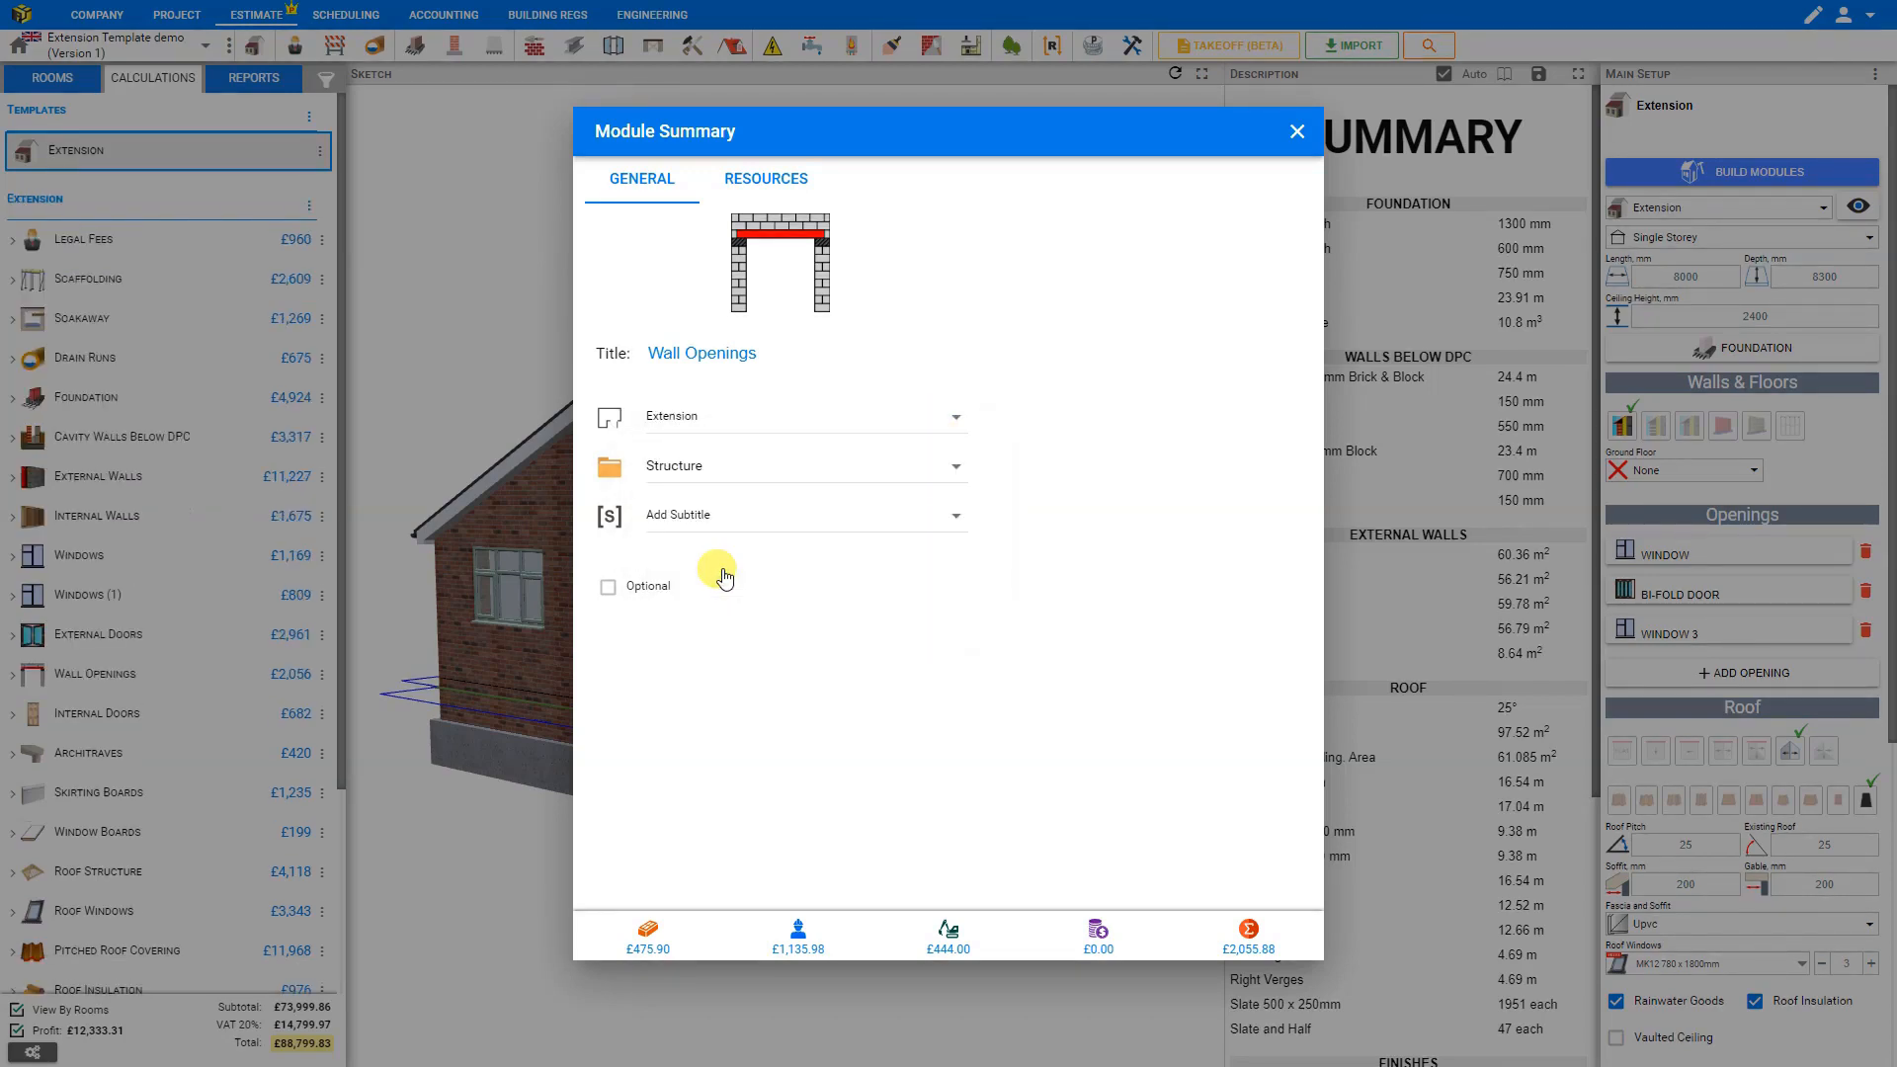
pyautogui.click(1297, 131)
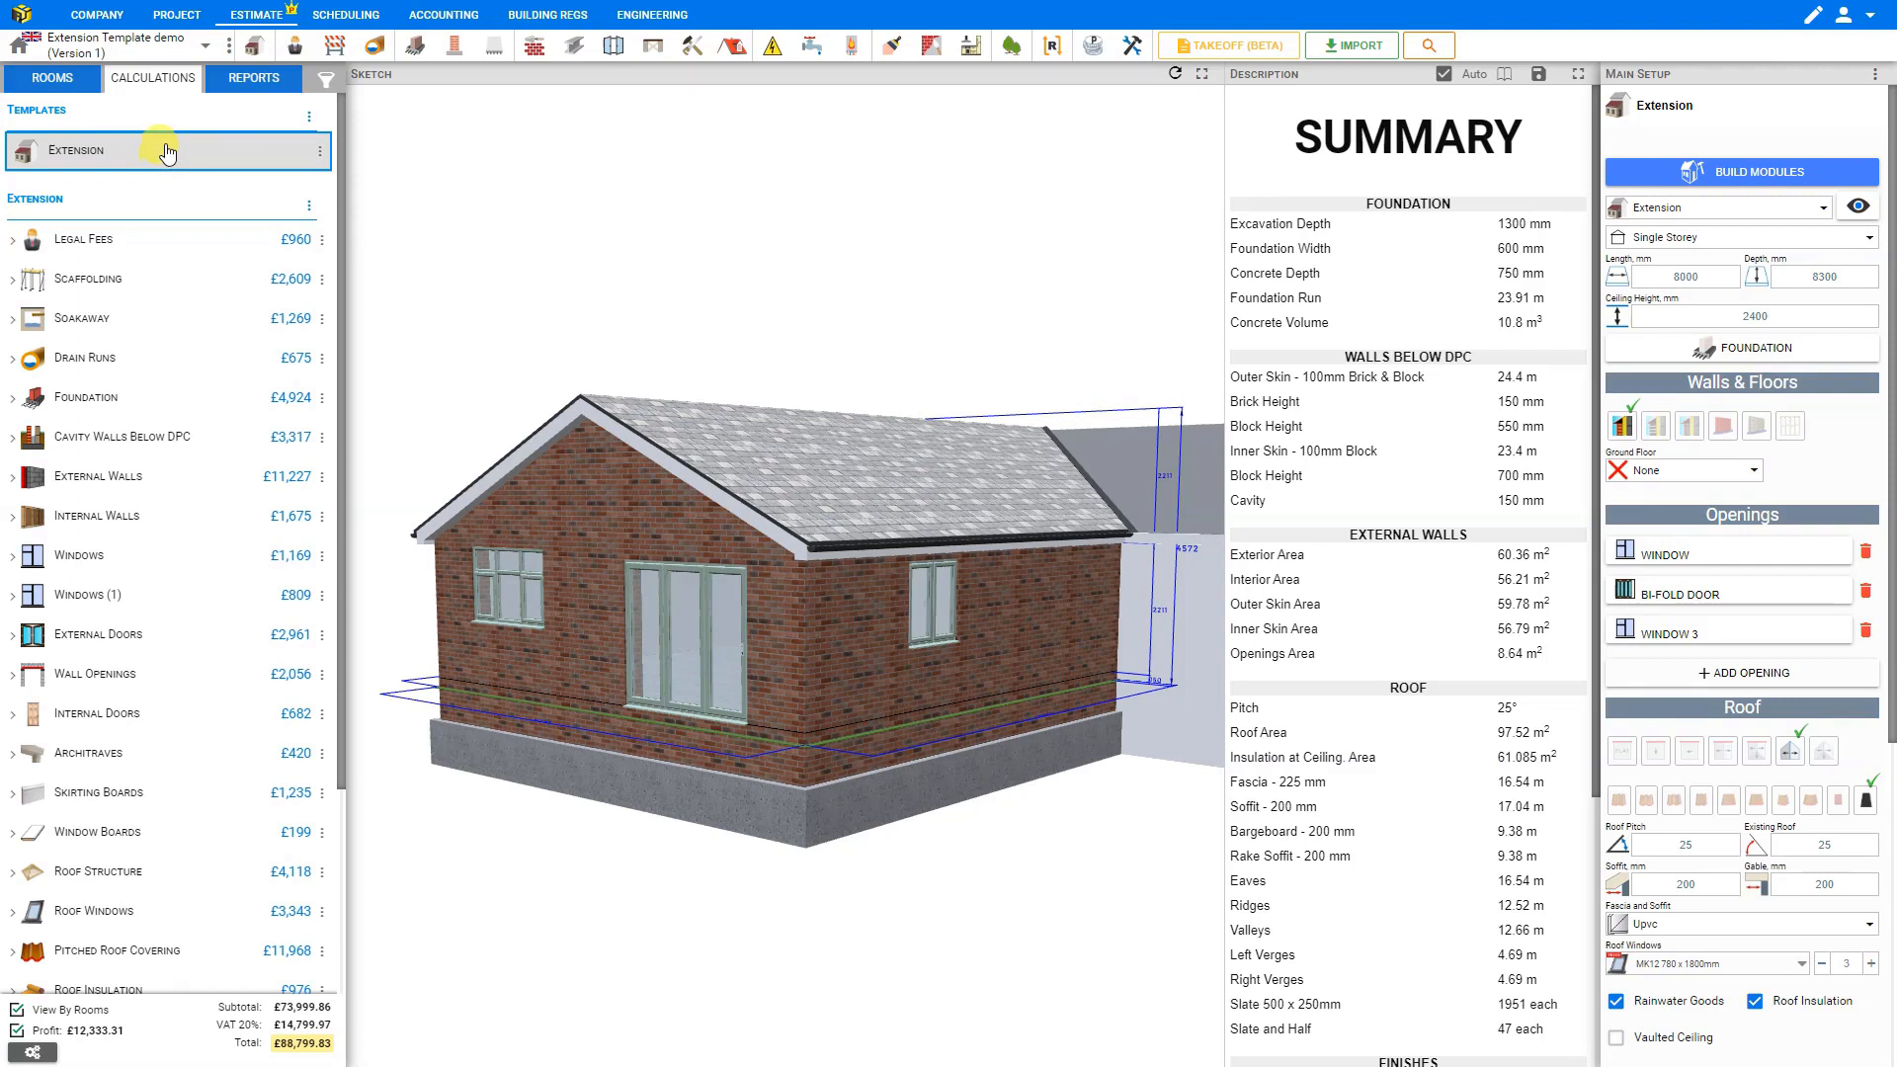
# Create a Garage building template under its default title and build its modules
pyautogui.click(255, 47)
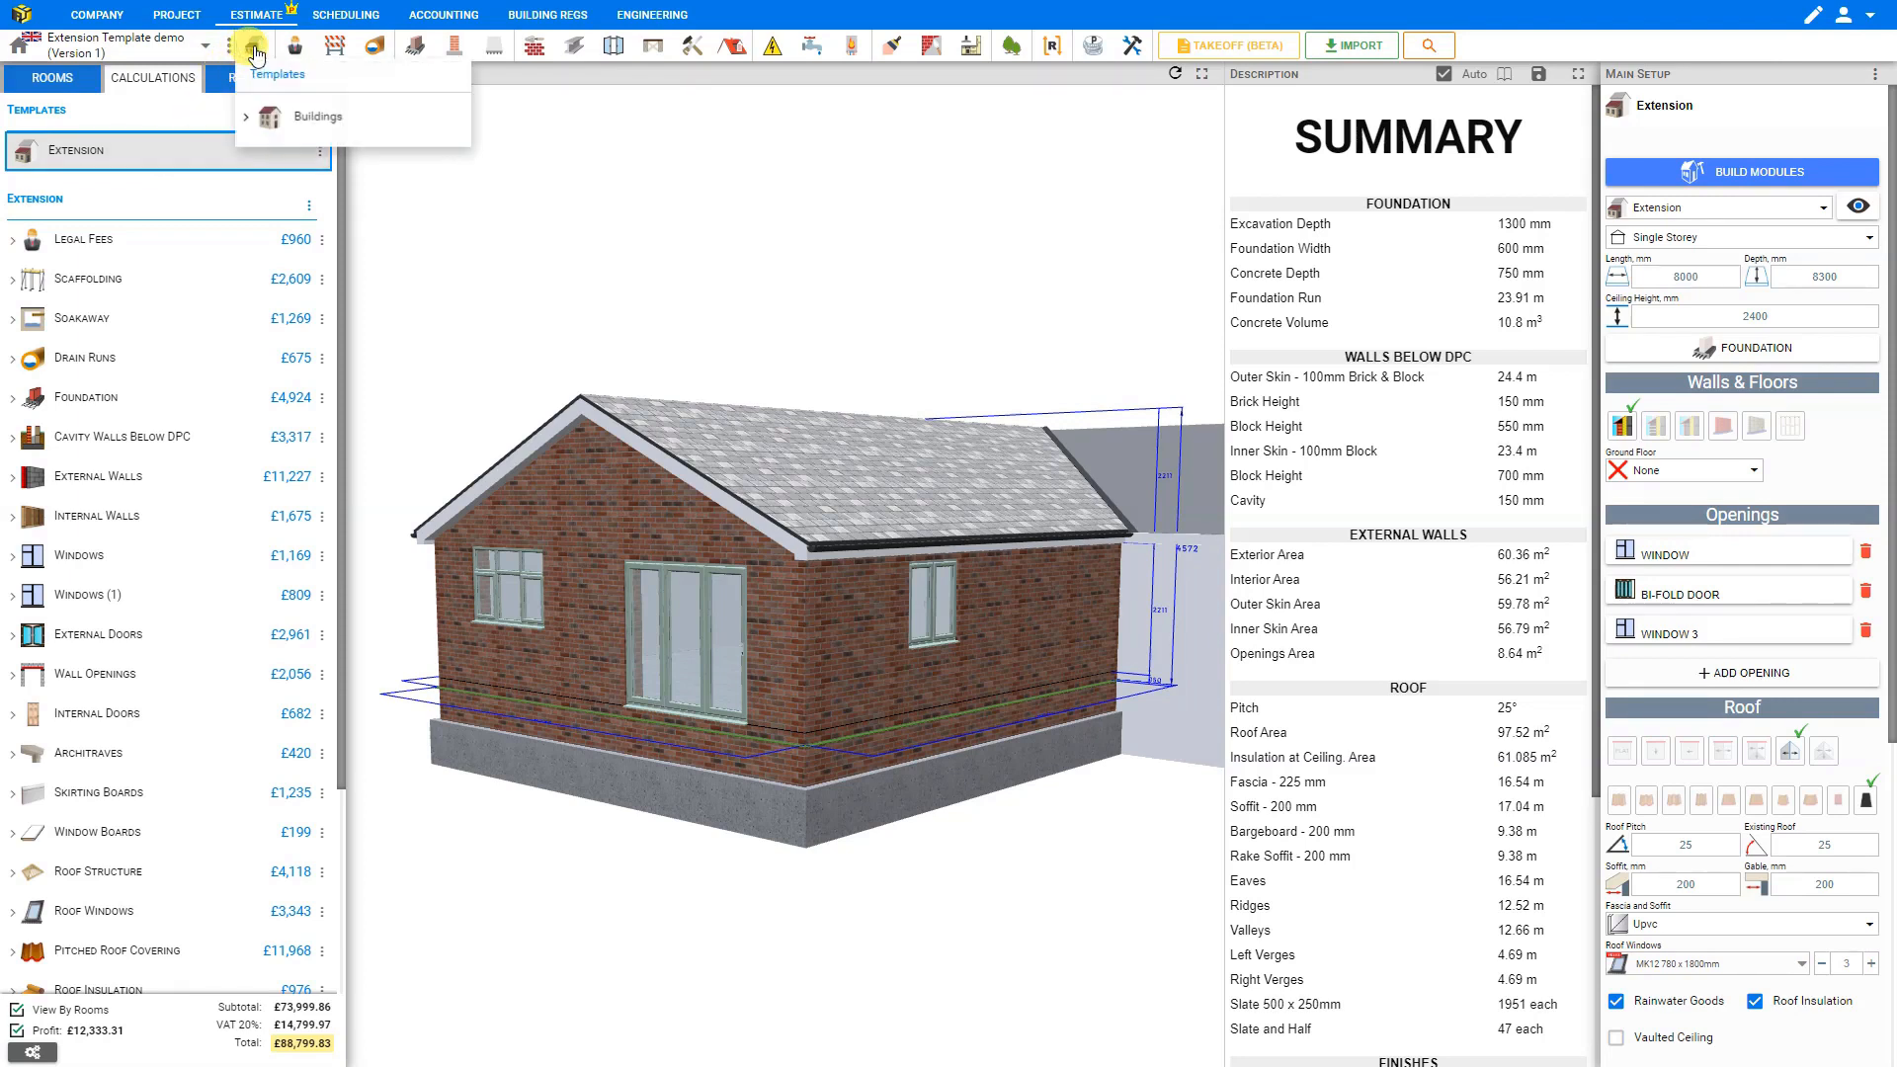
pyautogui.click(249, 118)
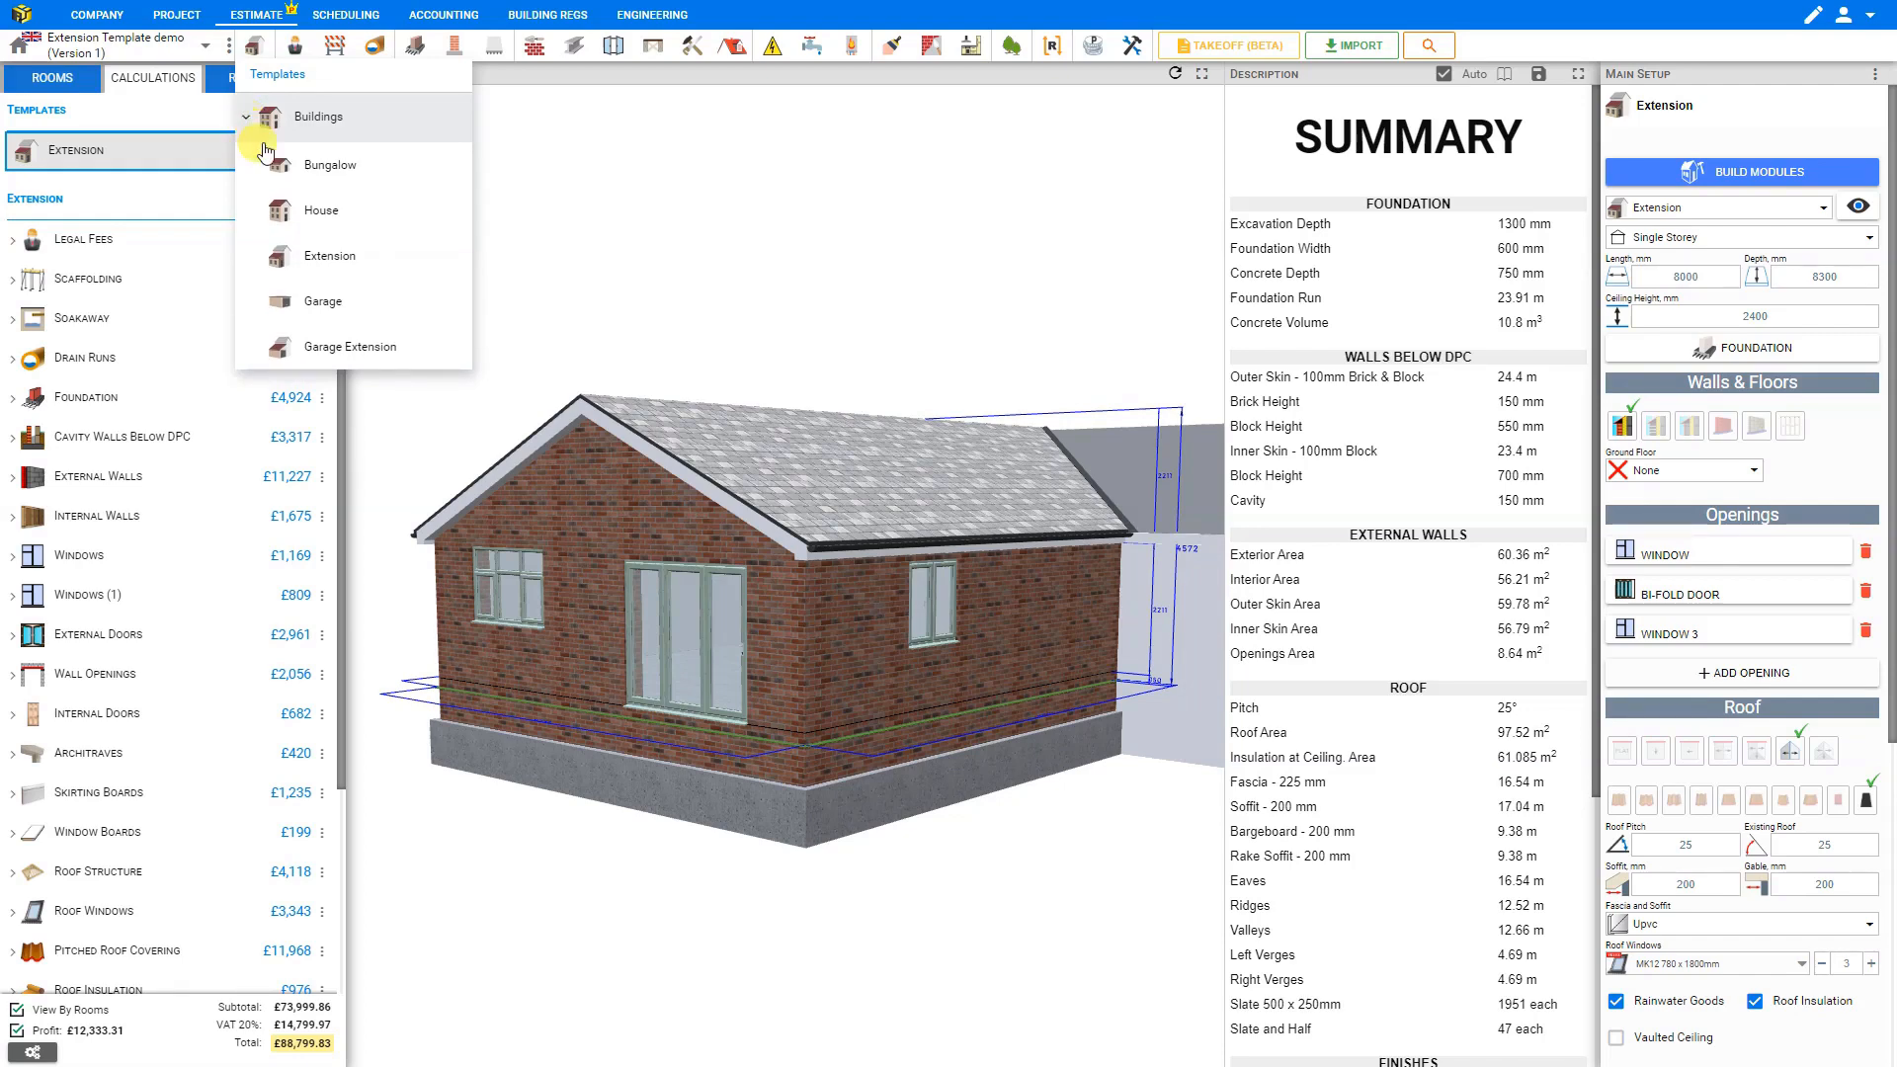
pyautogui.click(295, 304)
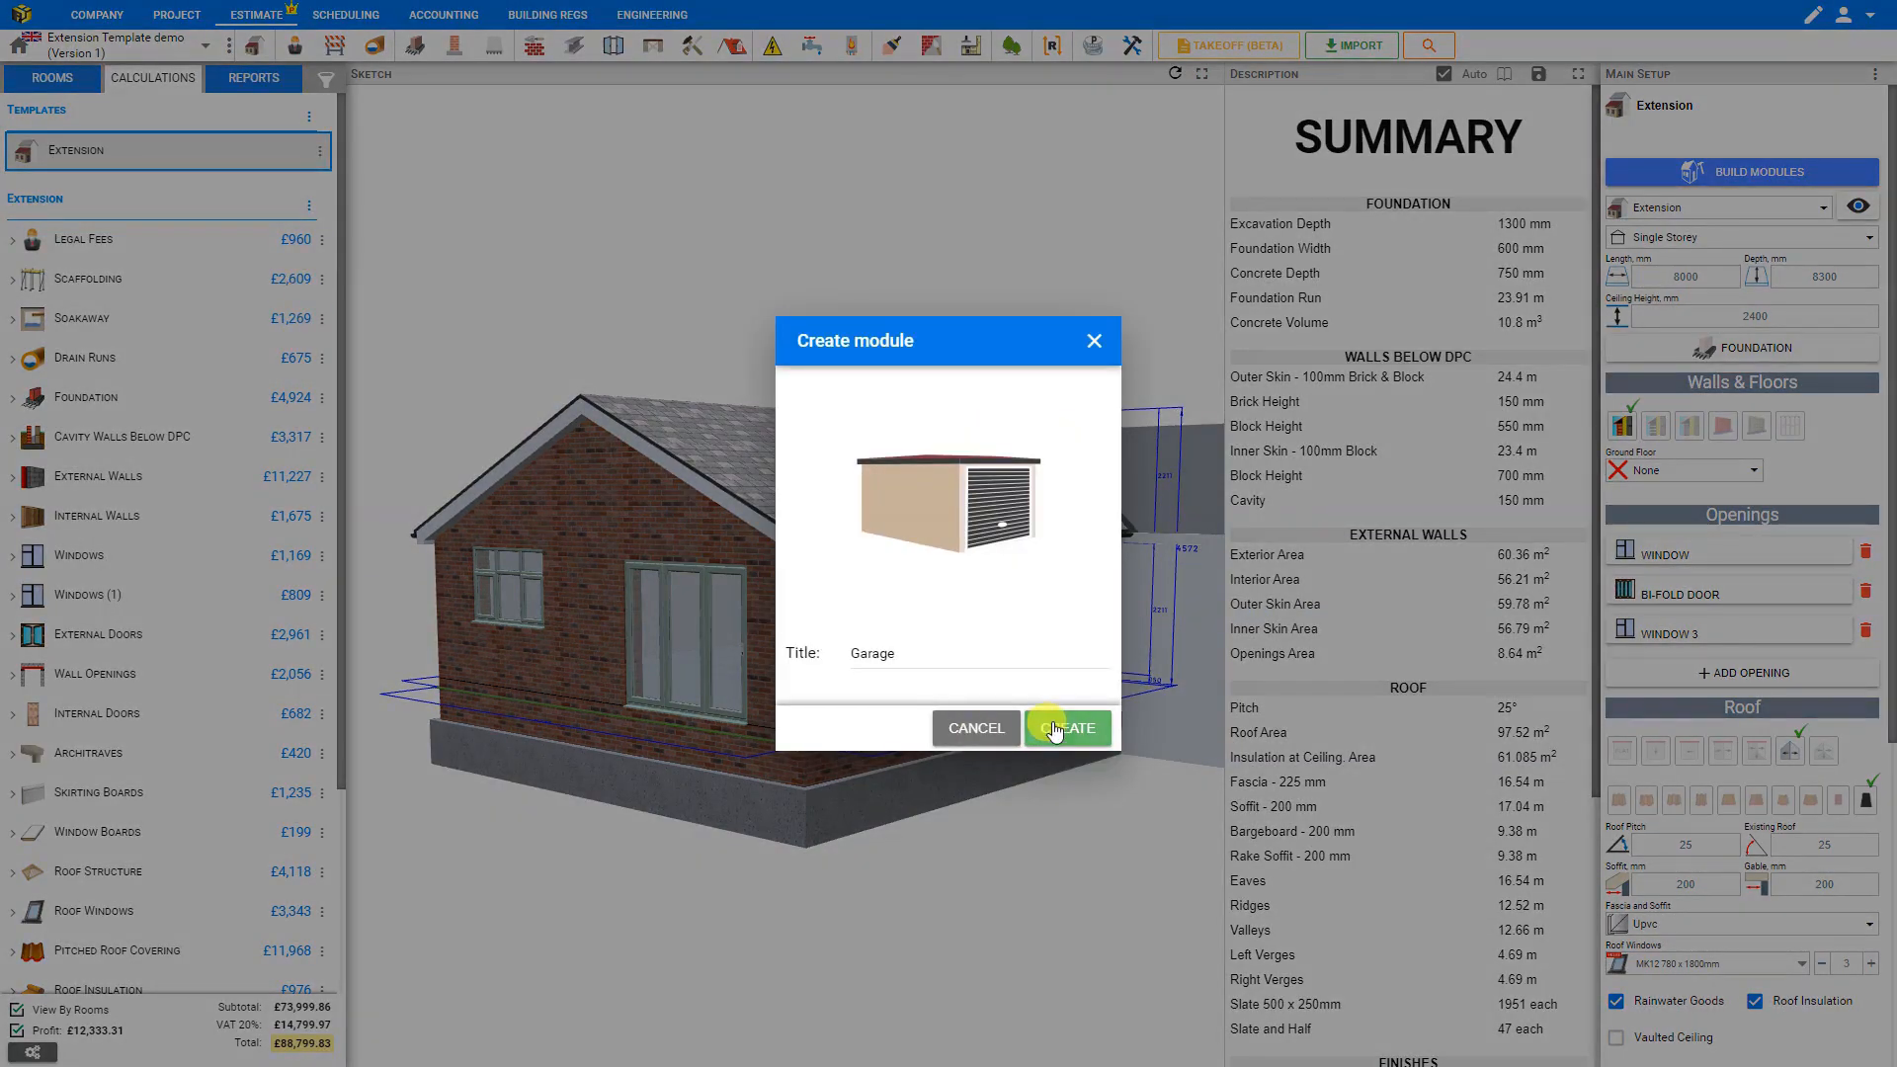
pyautogui.click(1058, 730)
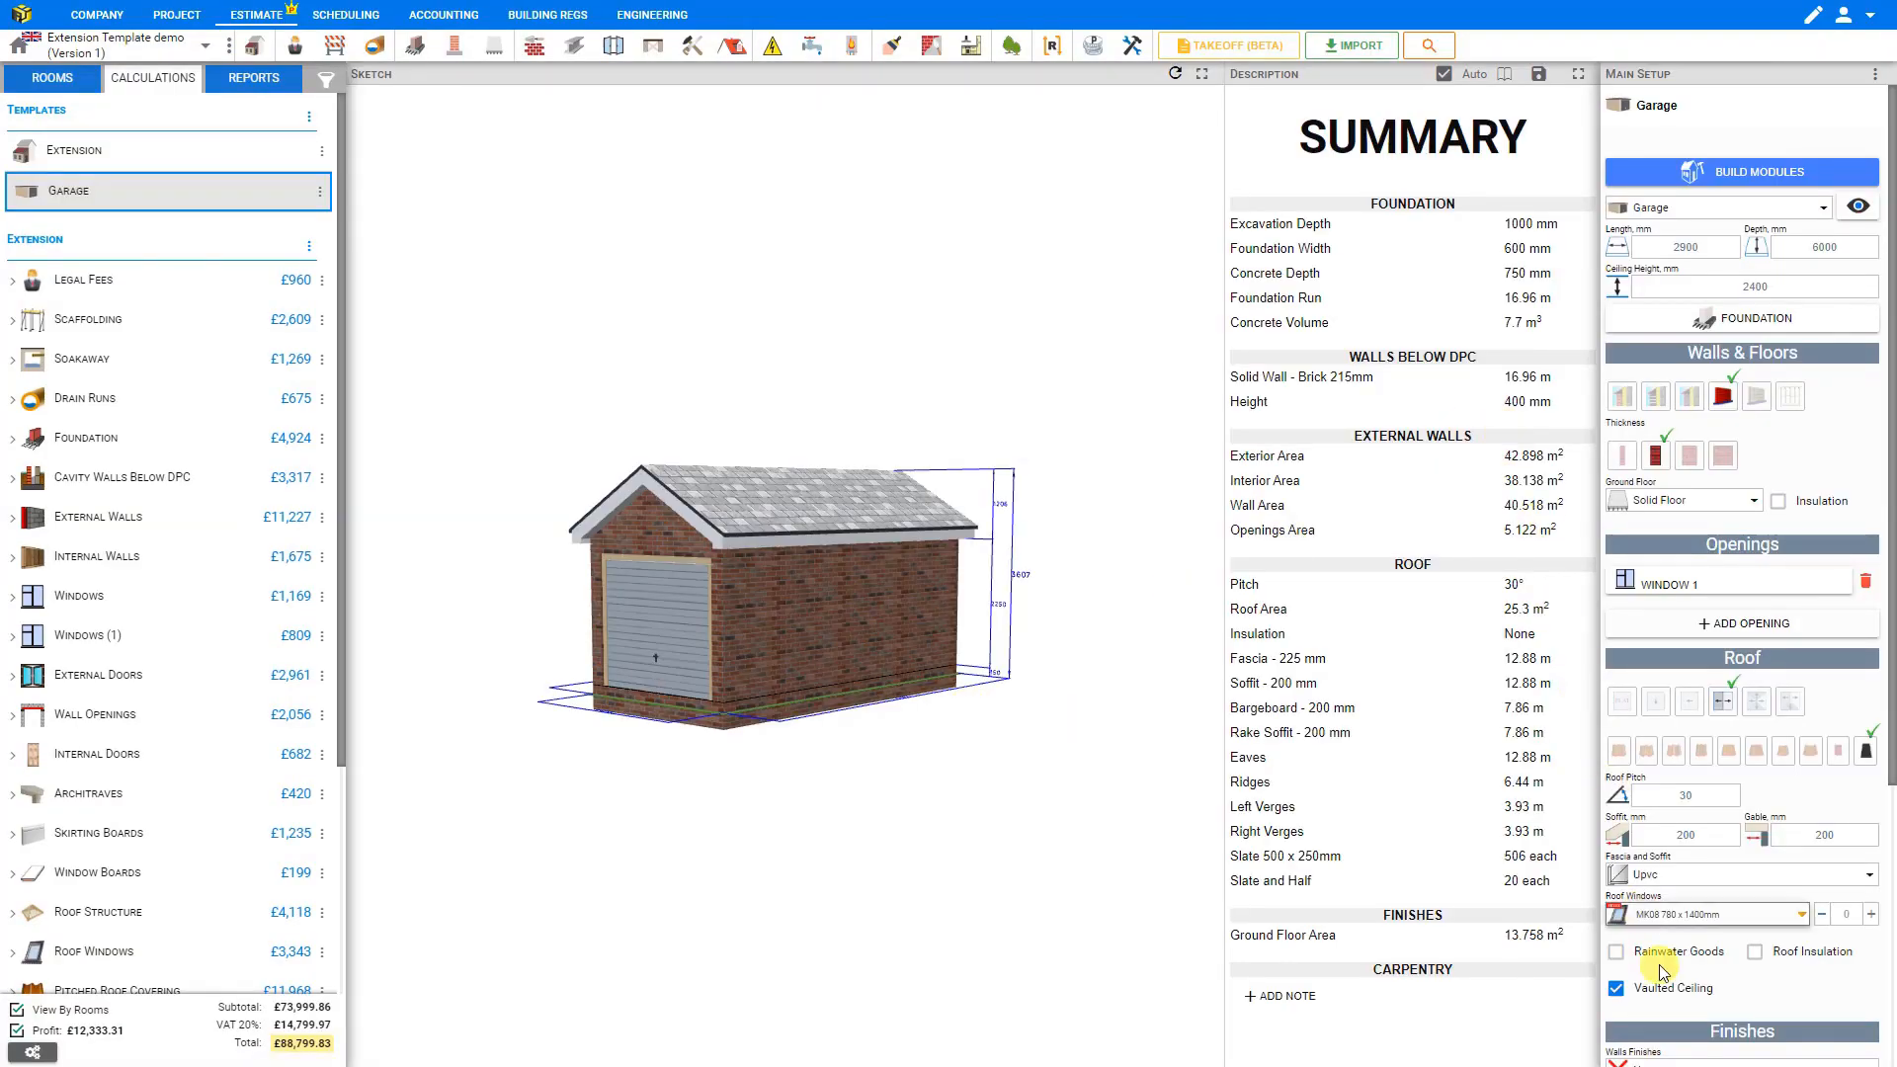
pyautogui.click(1741, 175)
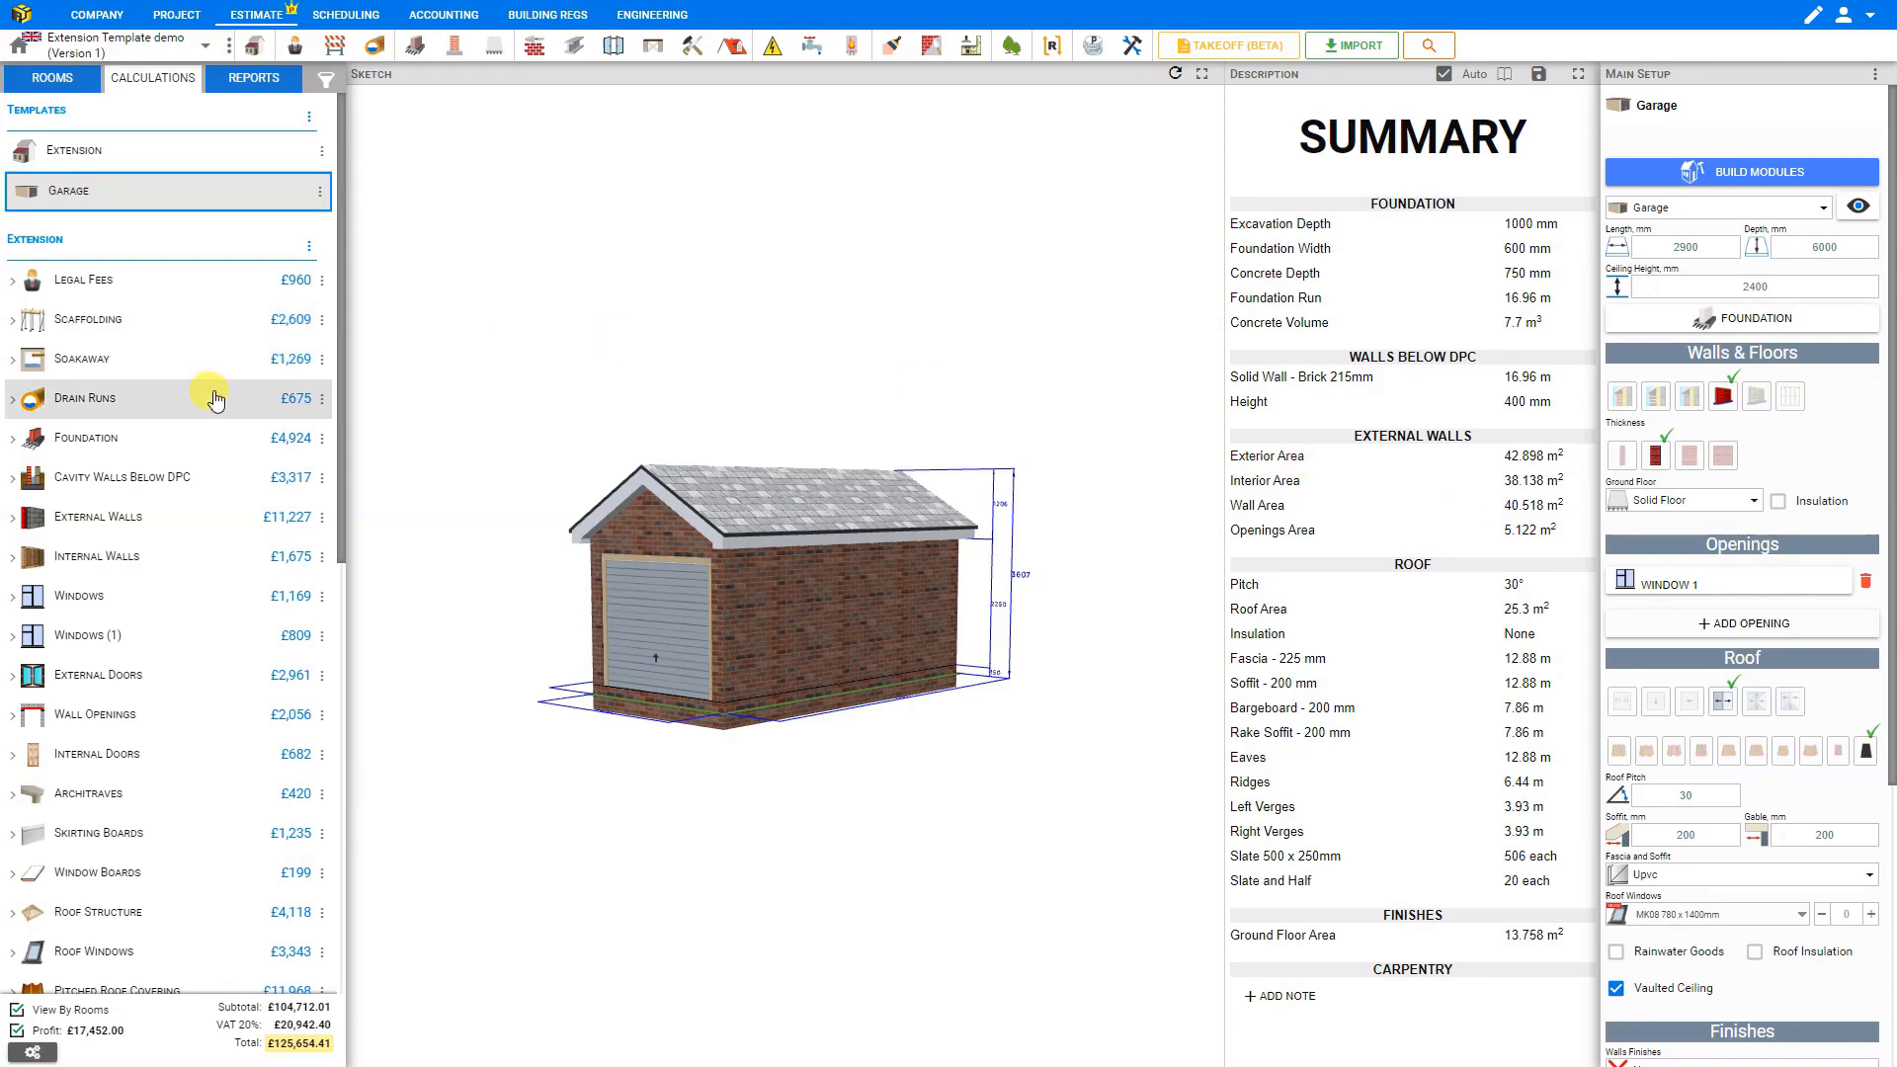
# Look through the modules grouped under Extension and Garage in the calculations list
pyautogui.scroll(-8, 208, 413)
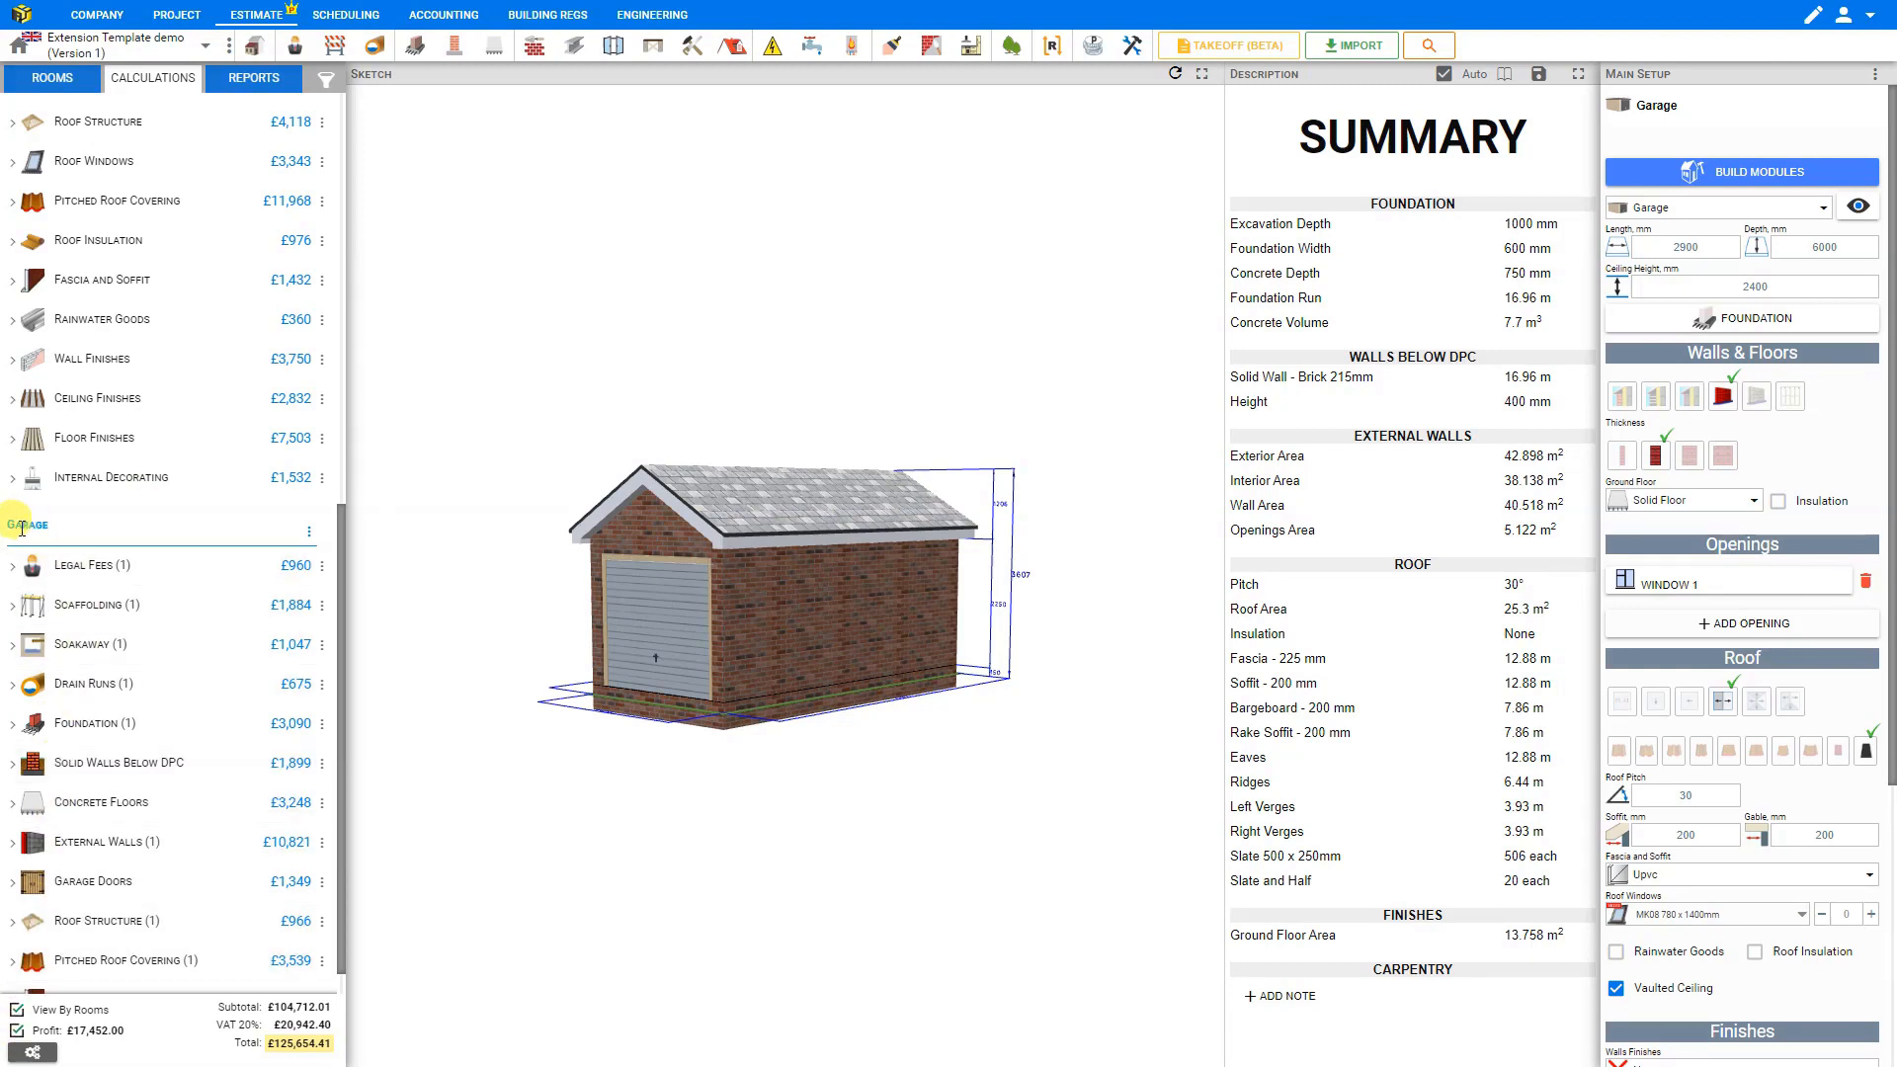
pyautogui.scroll(-1, 65, 563)
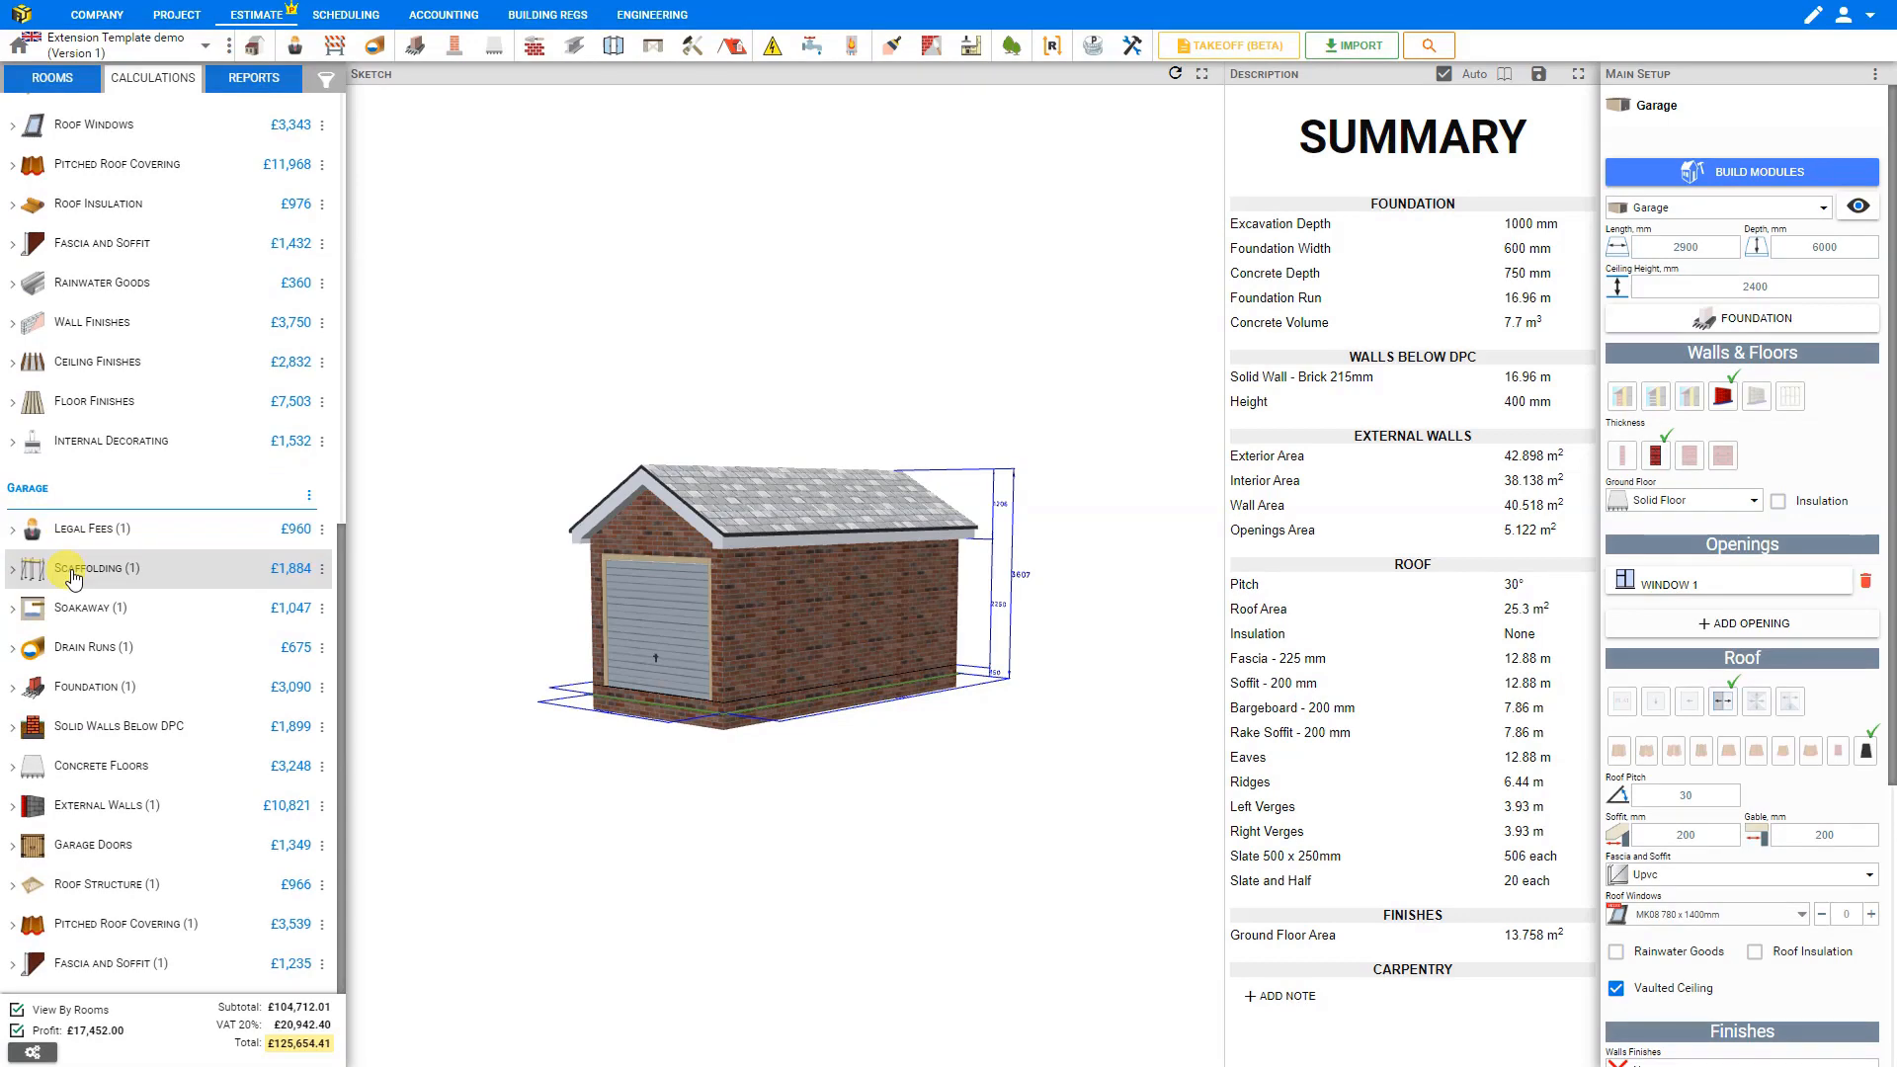
pyautogui.scroll(9, 65, 498)
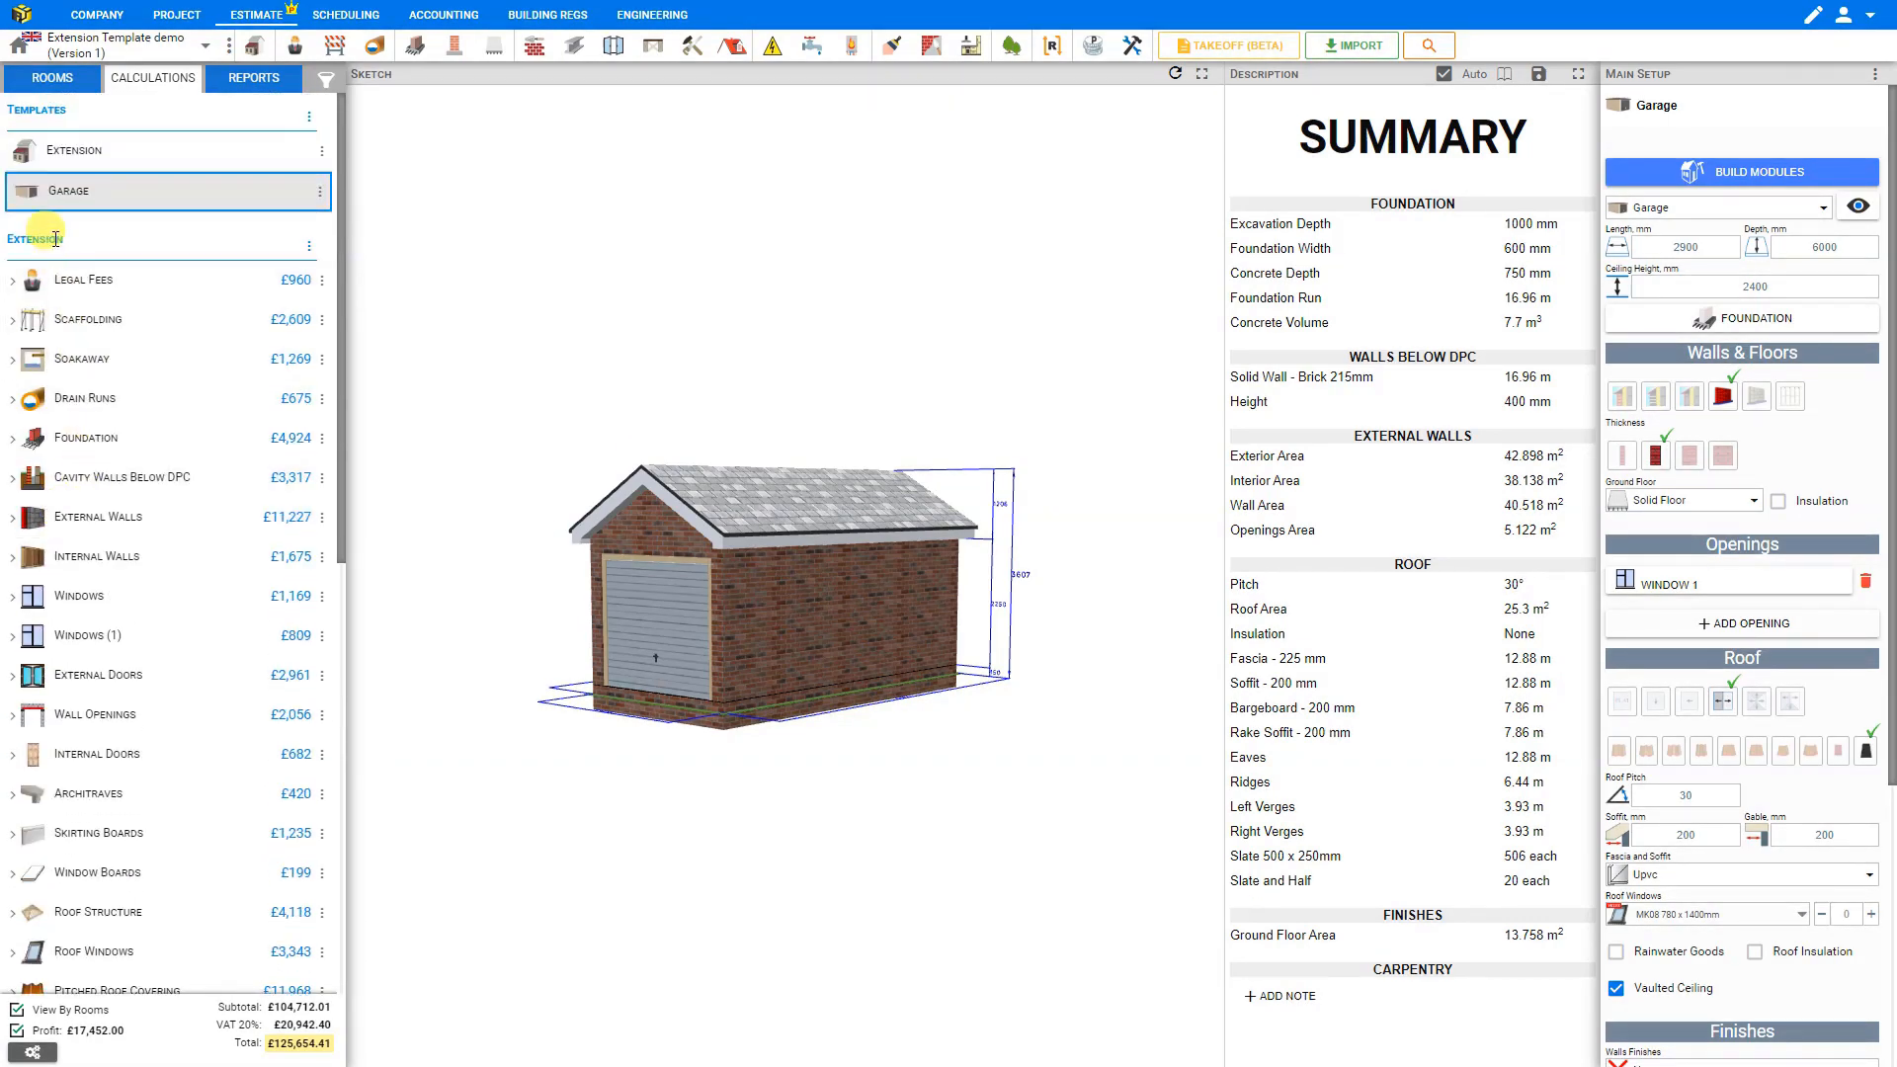
pyautogui.scroll(-9, 119, 411)
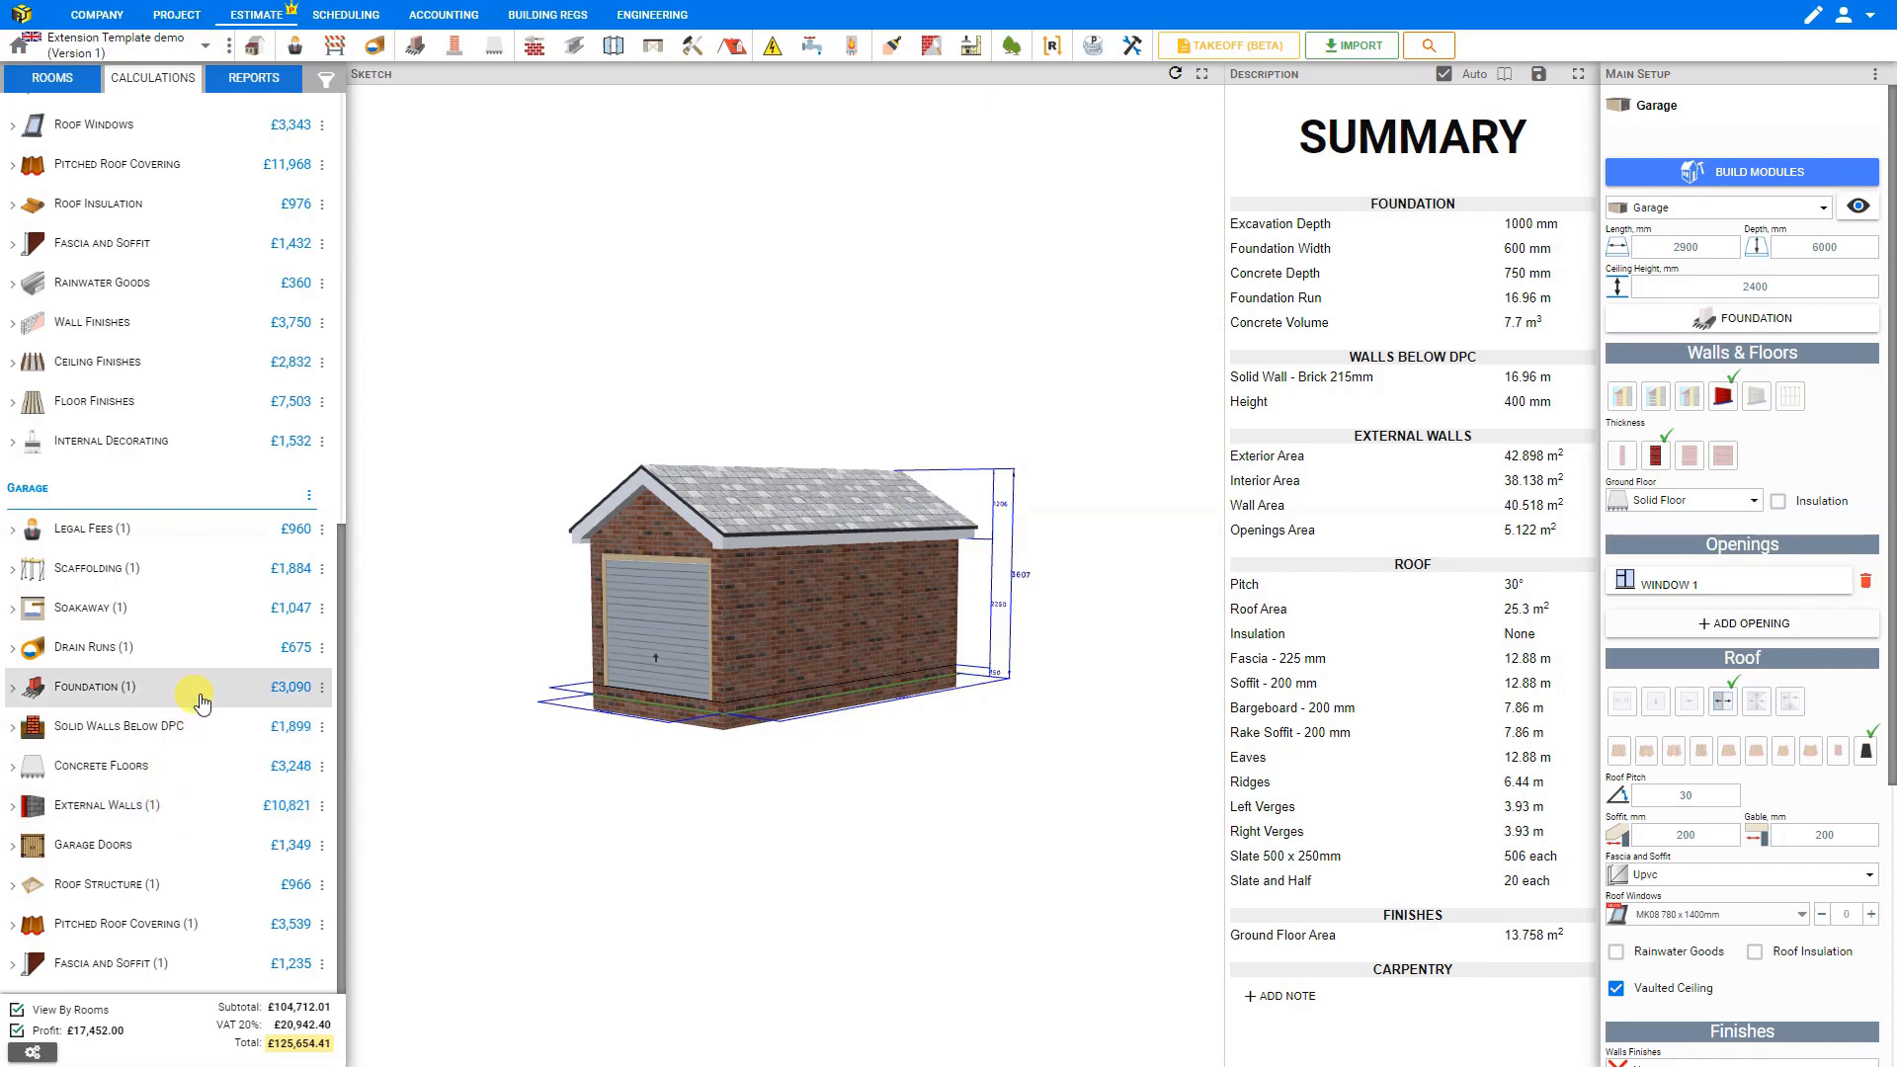
pyautogui.scroll(8, 237, 786)
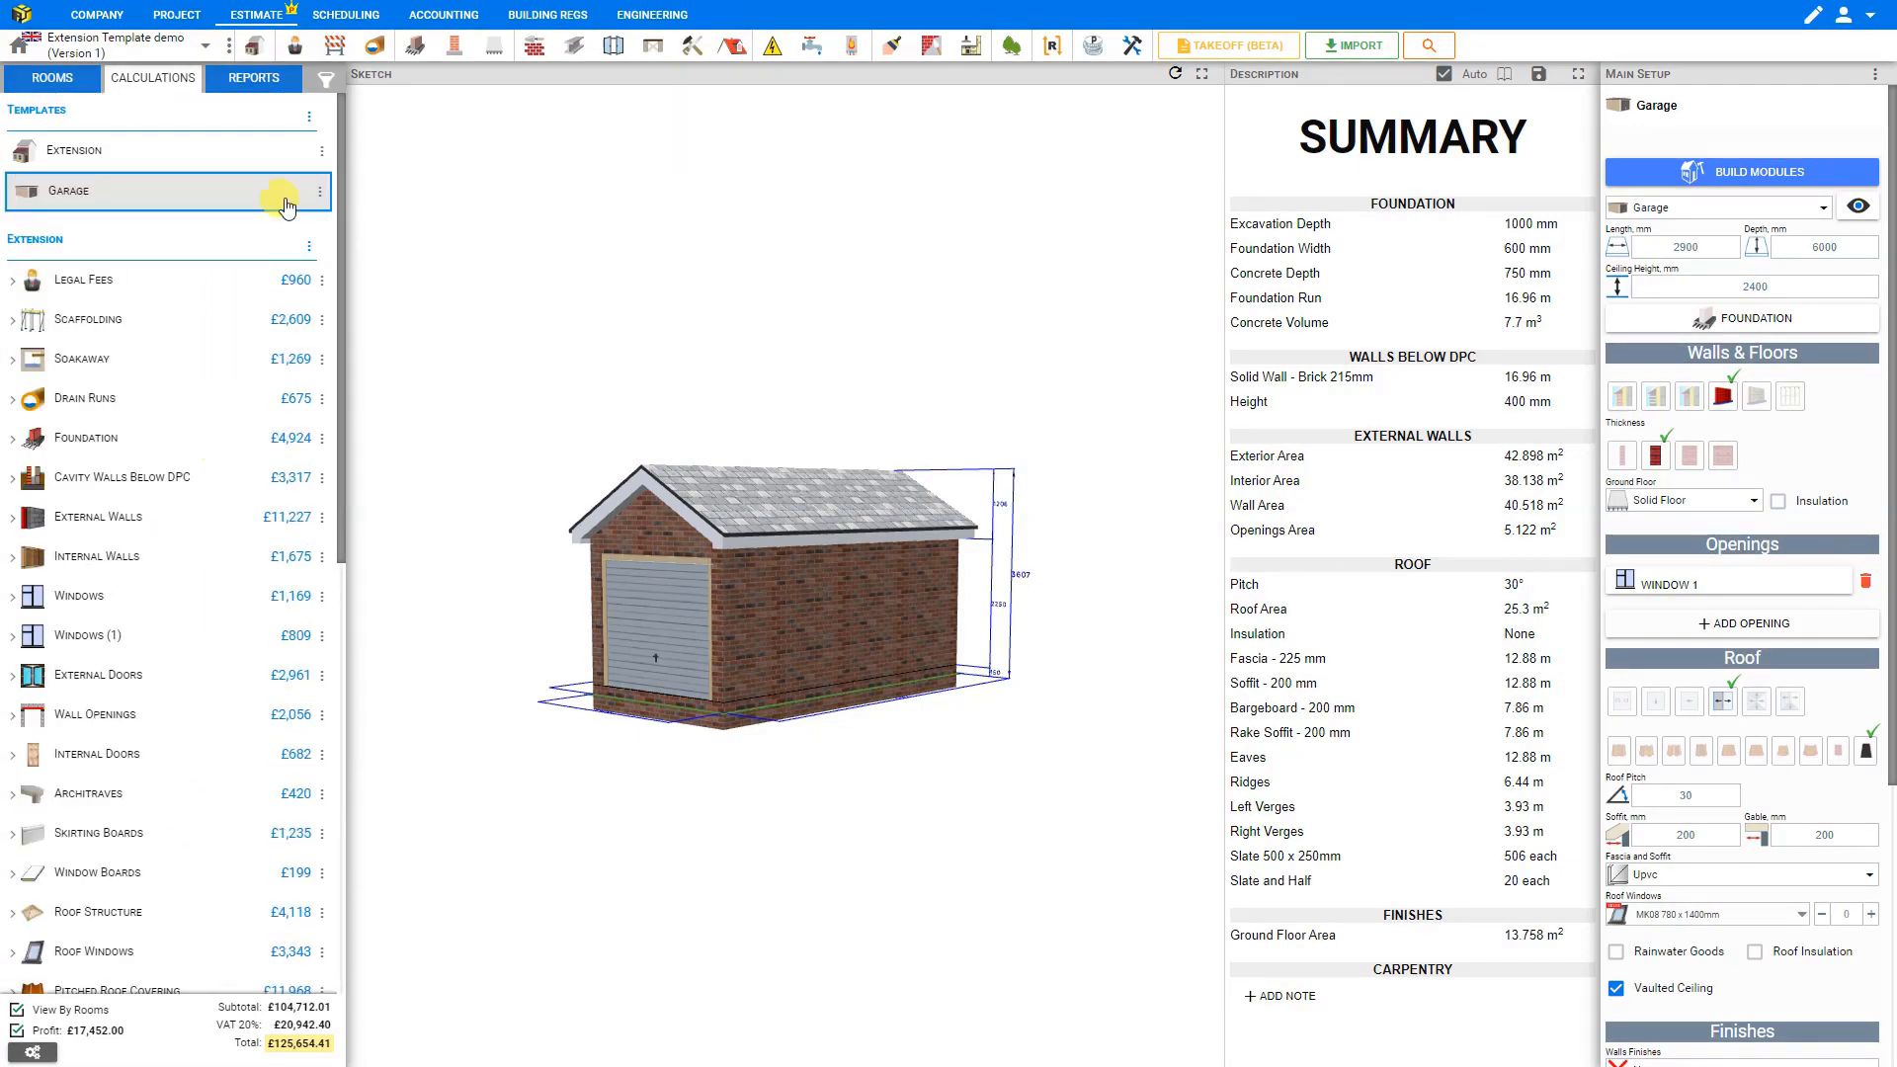
# Delete the Garage template's modules and the Garage template itself
pyautogui.click(319, 192)
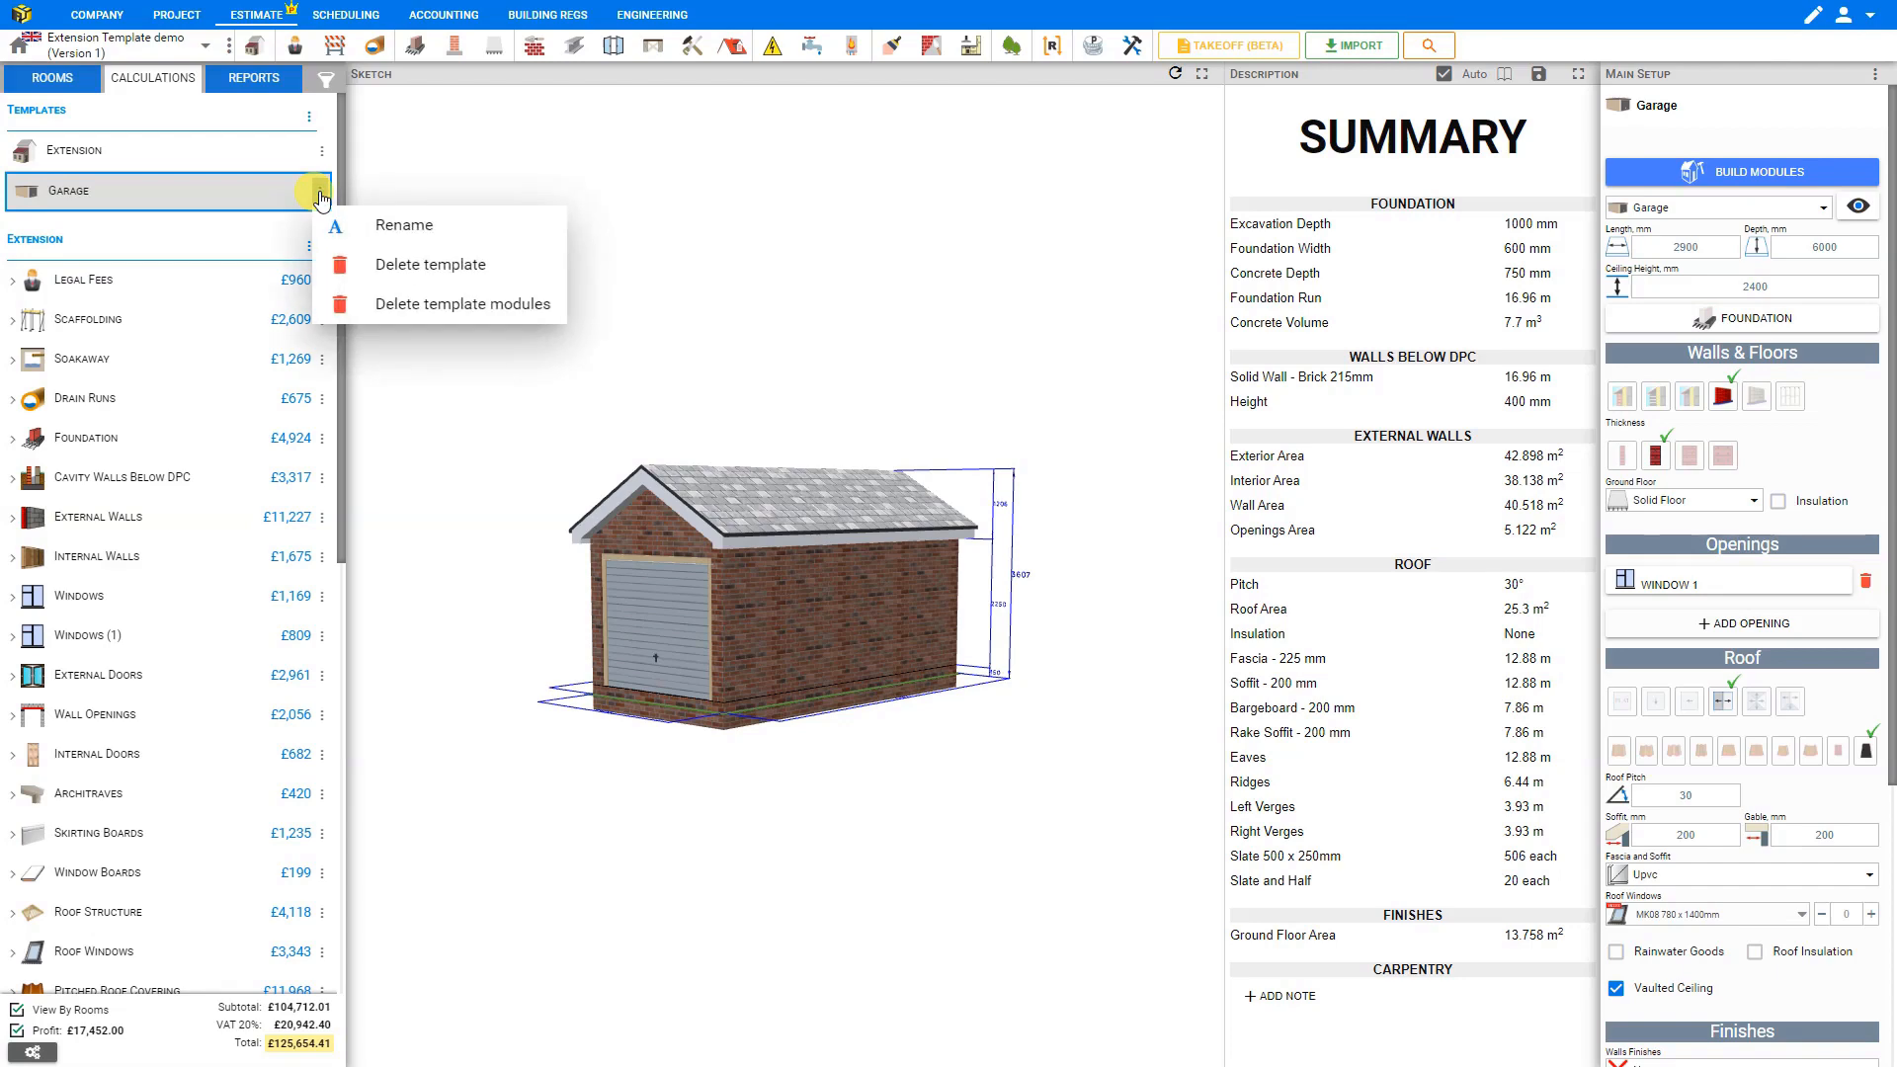
pyautogui.click(404, 305)
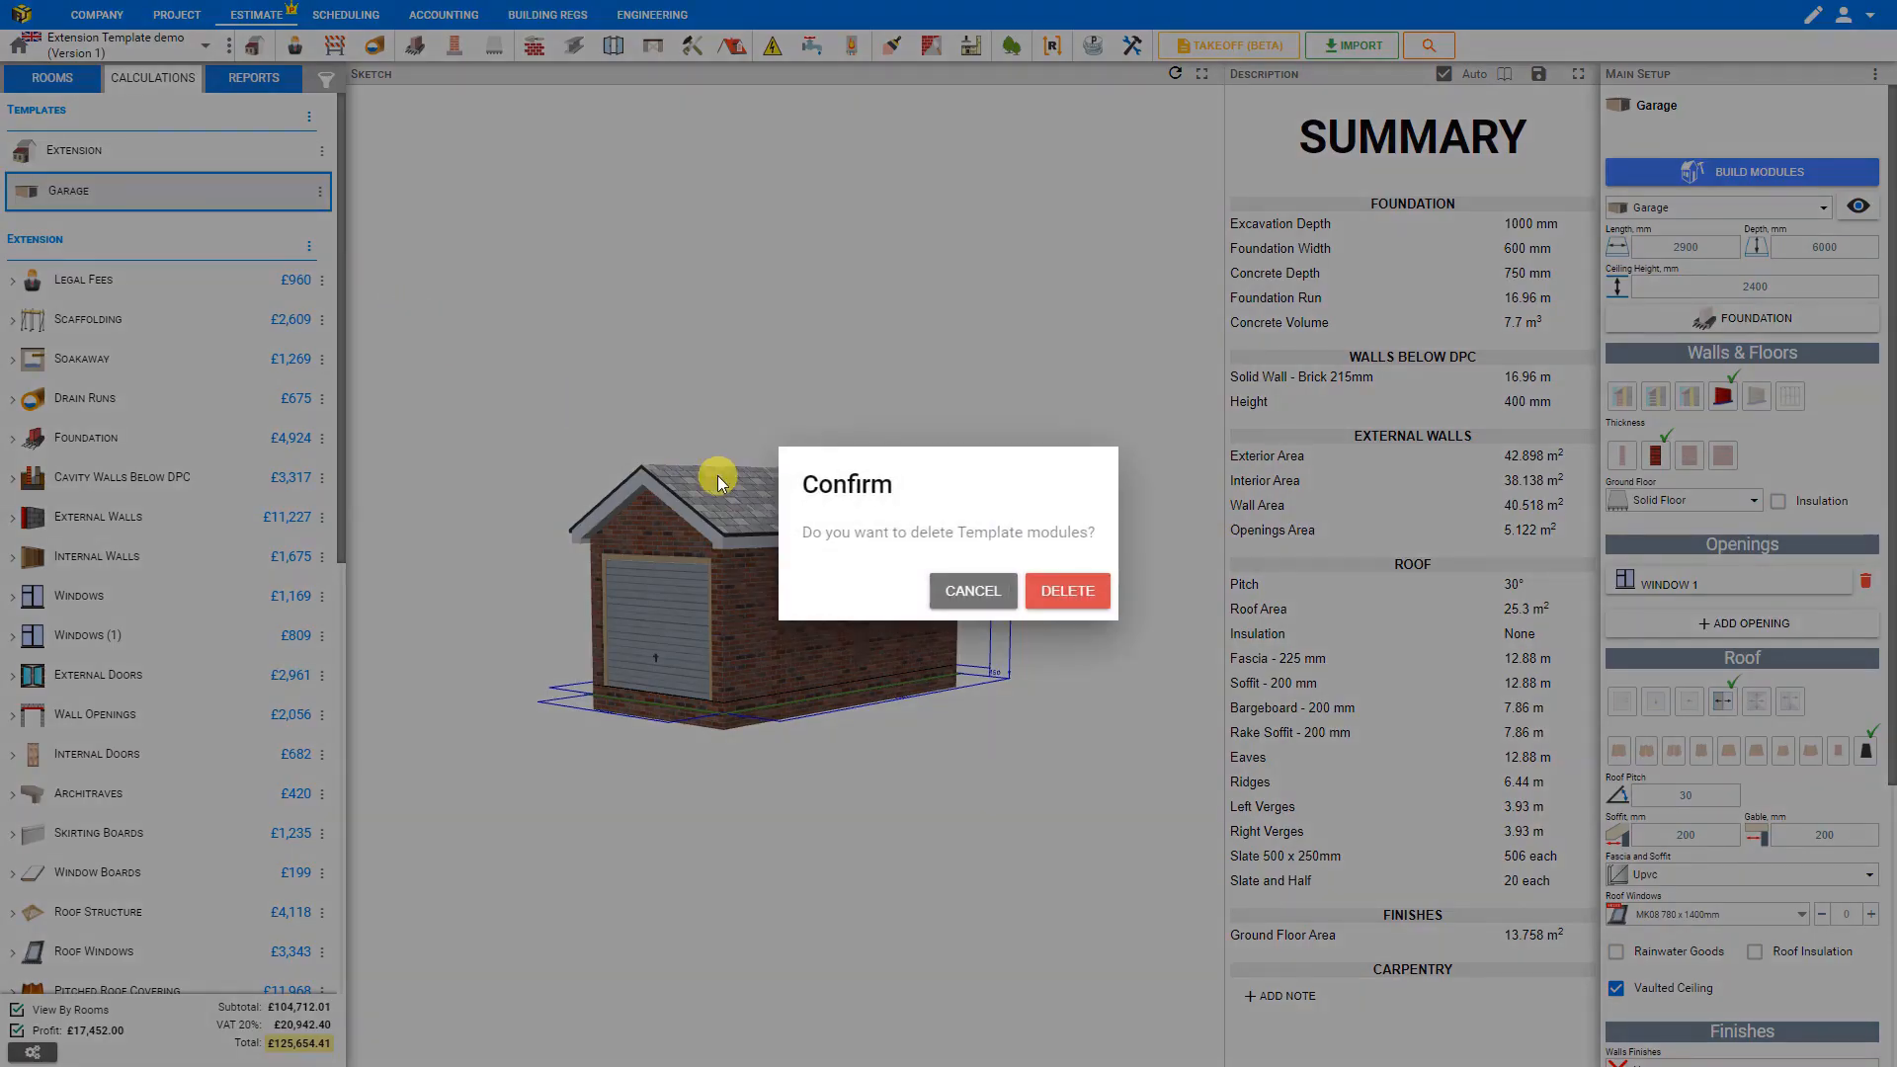
pyautogui.click(1081, 592)
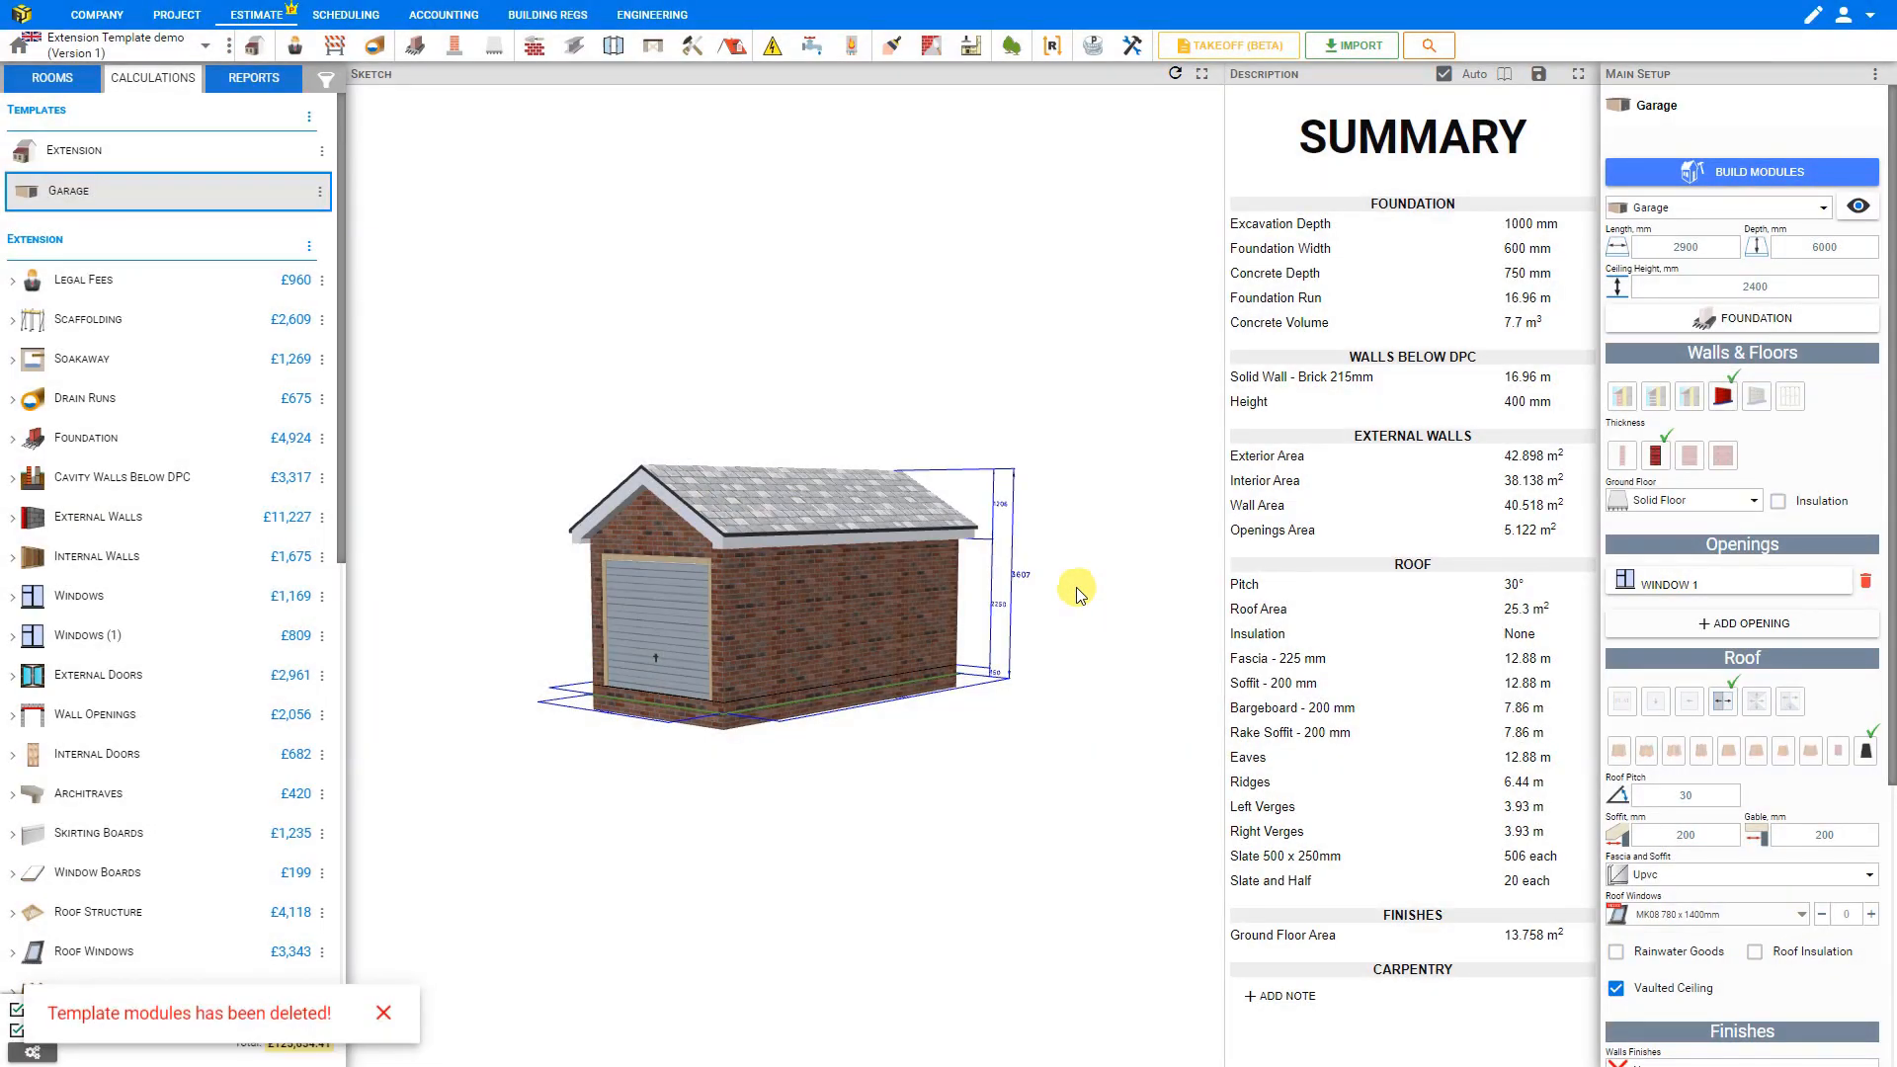
pyautogui.scroll(-7, 205, 595)
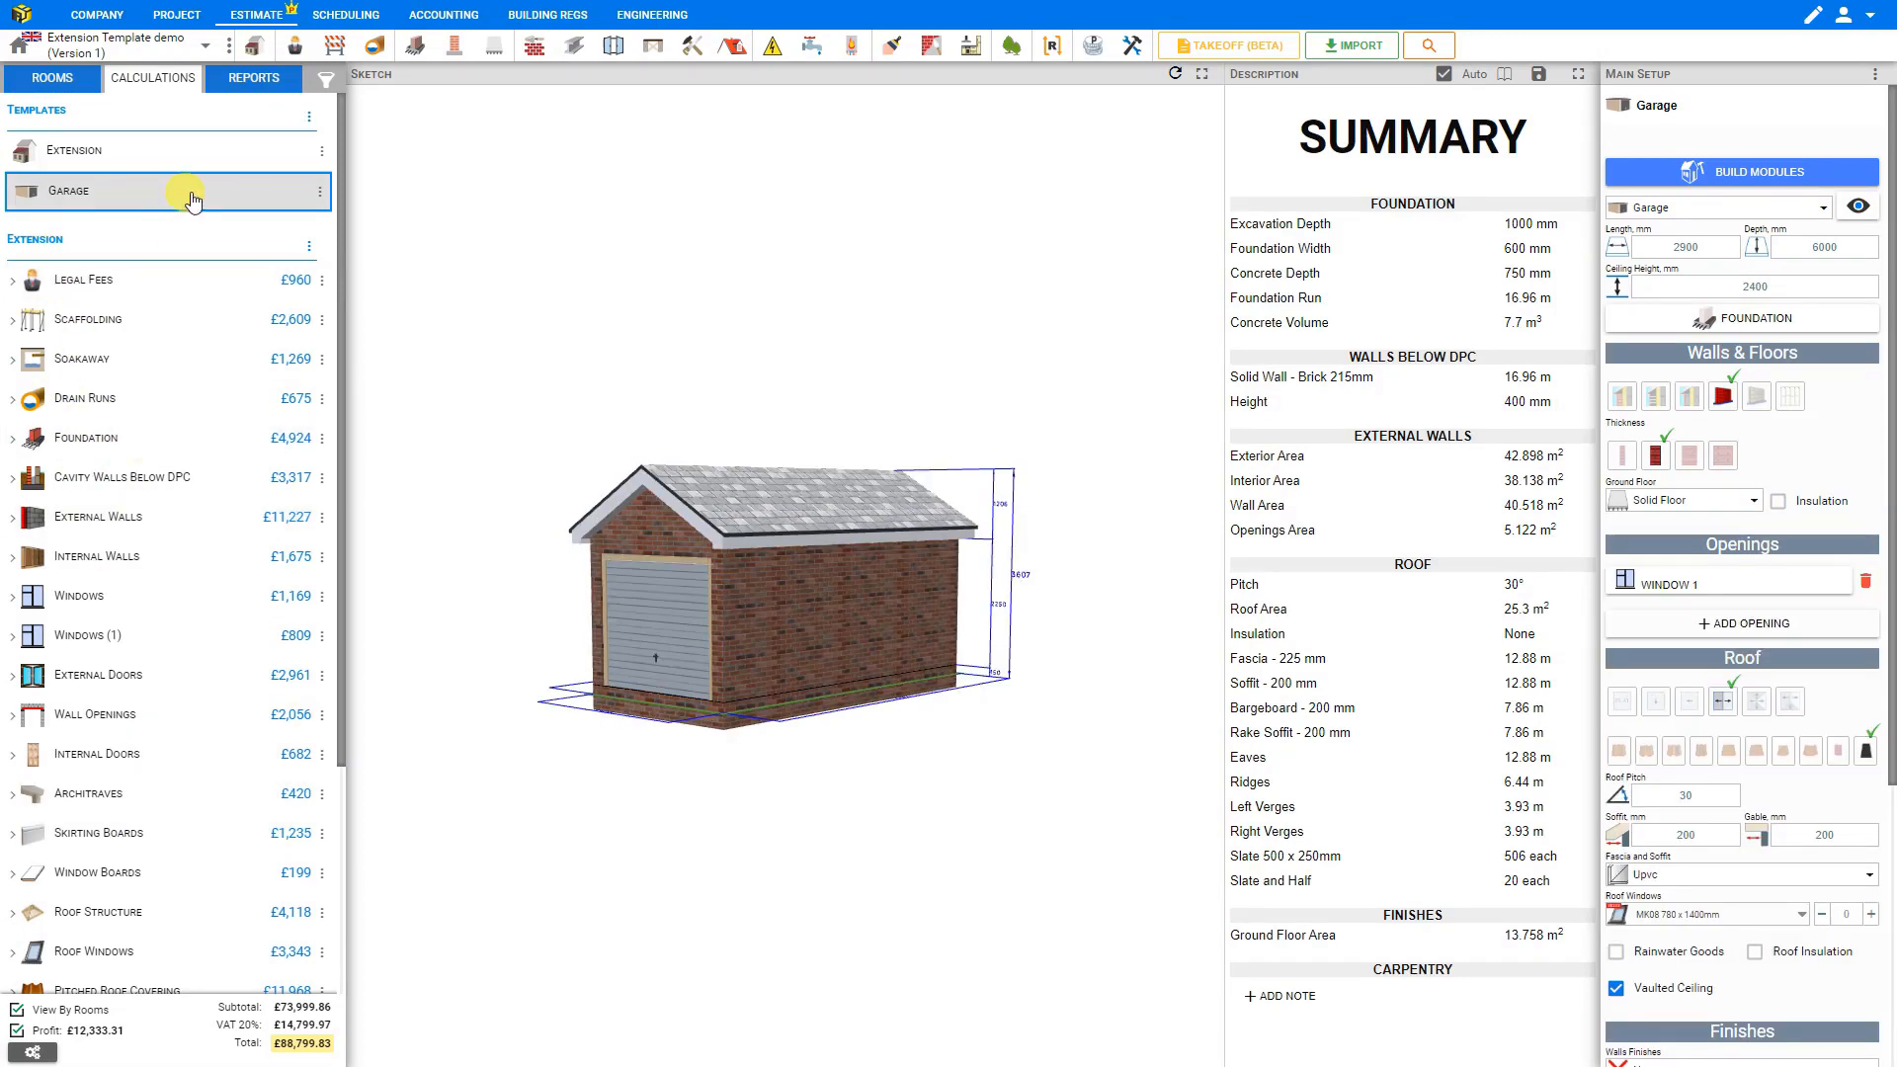
pyautogui.click(317, 195)
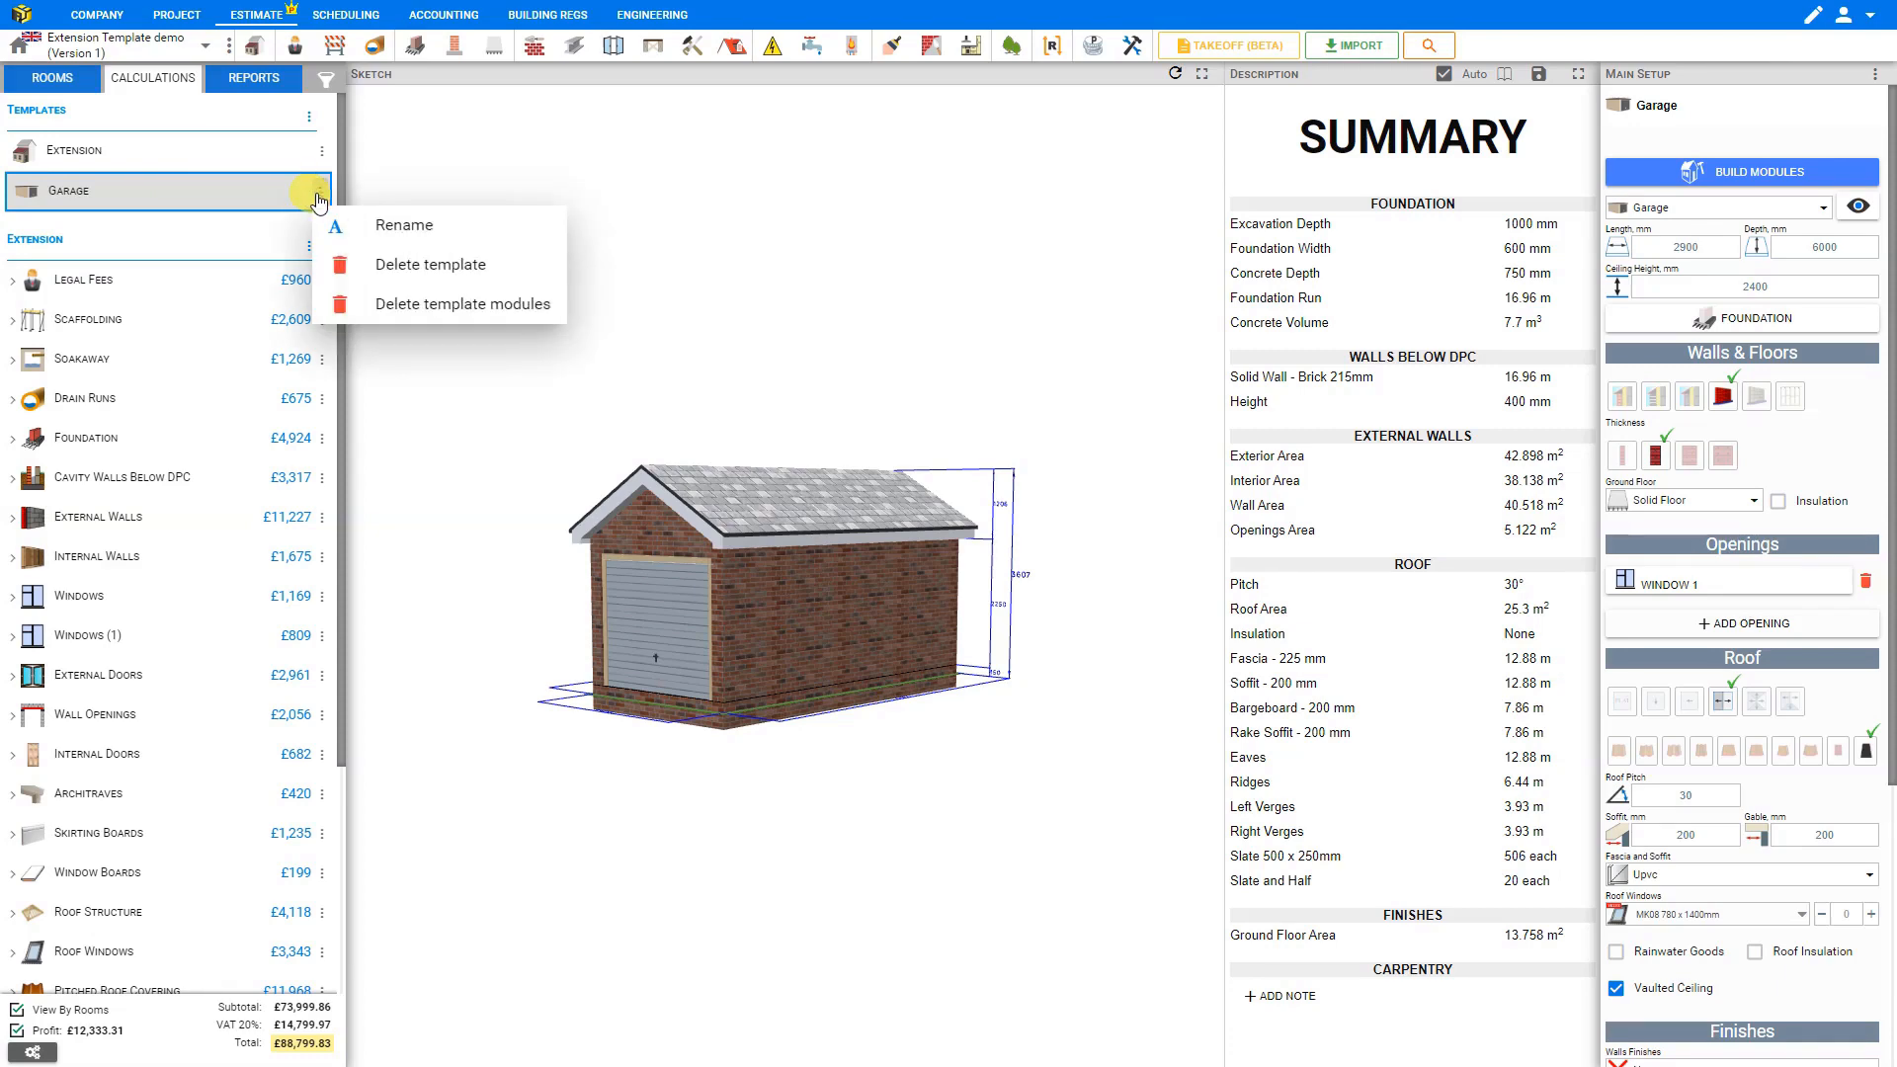
pyautogui.click(391, 266)
pyautogui.click(1035, 590)
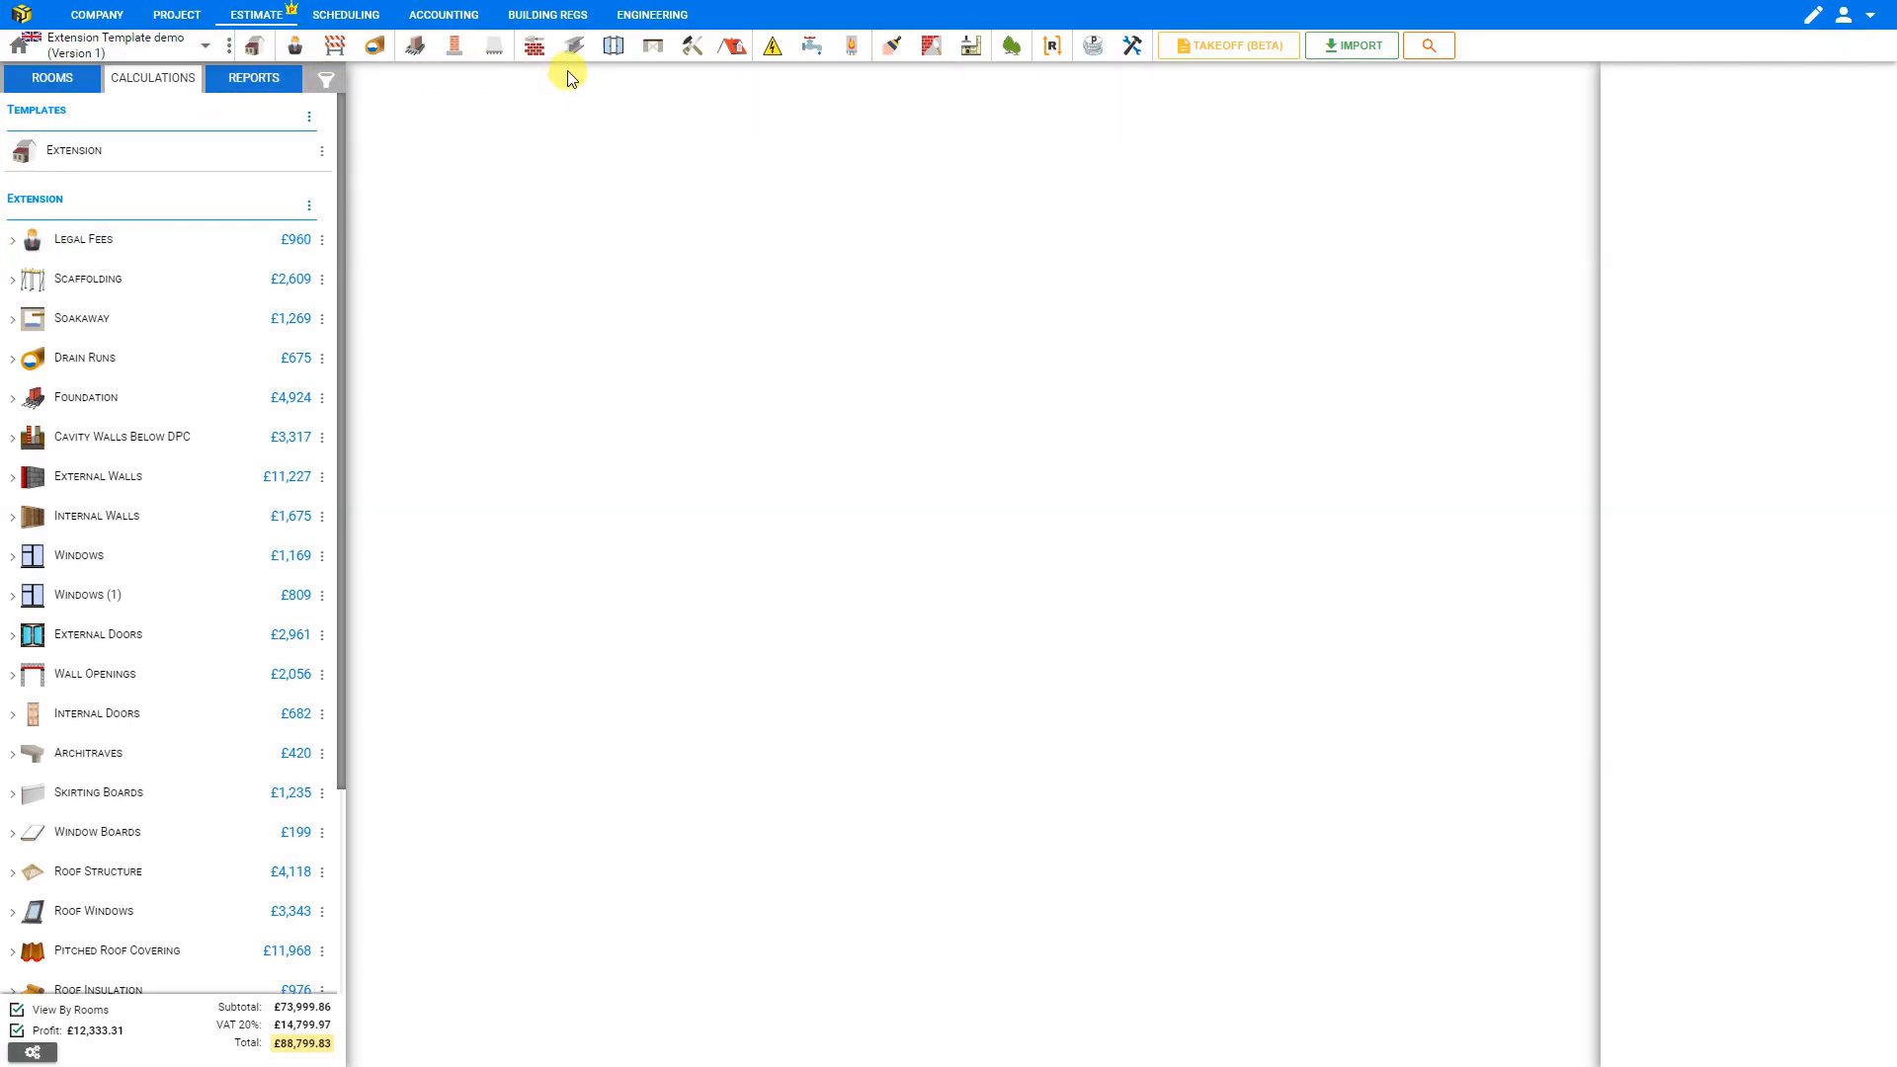
# Create an Electrics module under its default title, in the Services category and General Location
pyautogui.click(533, 47)
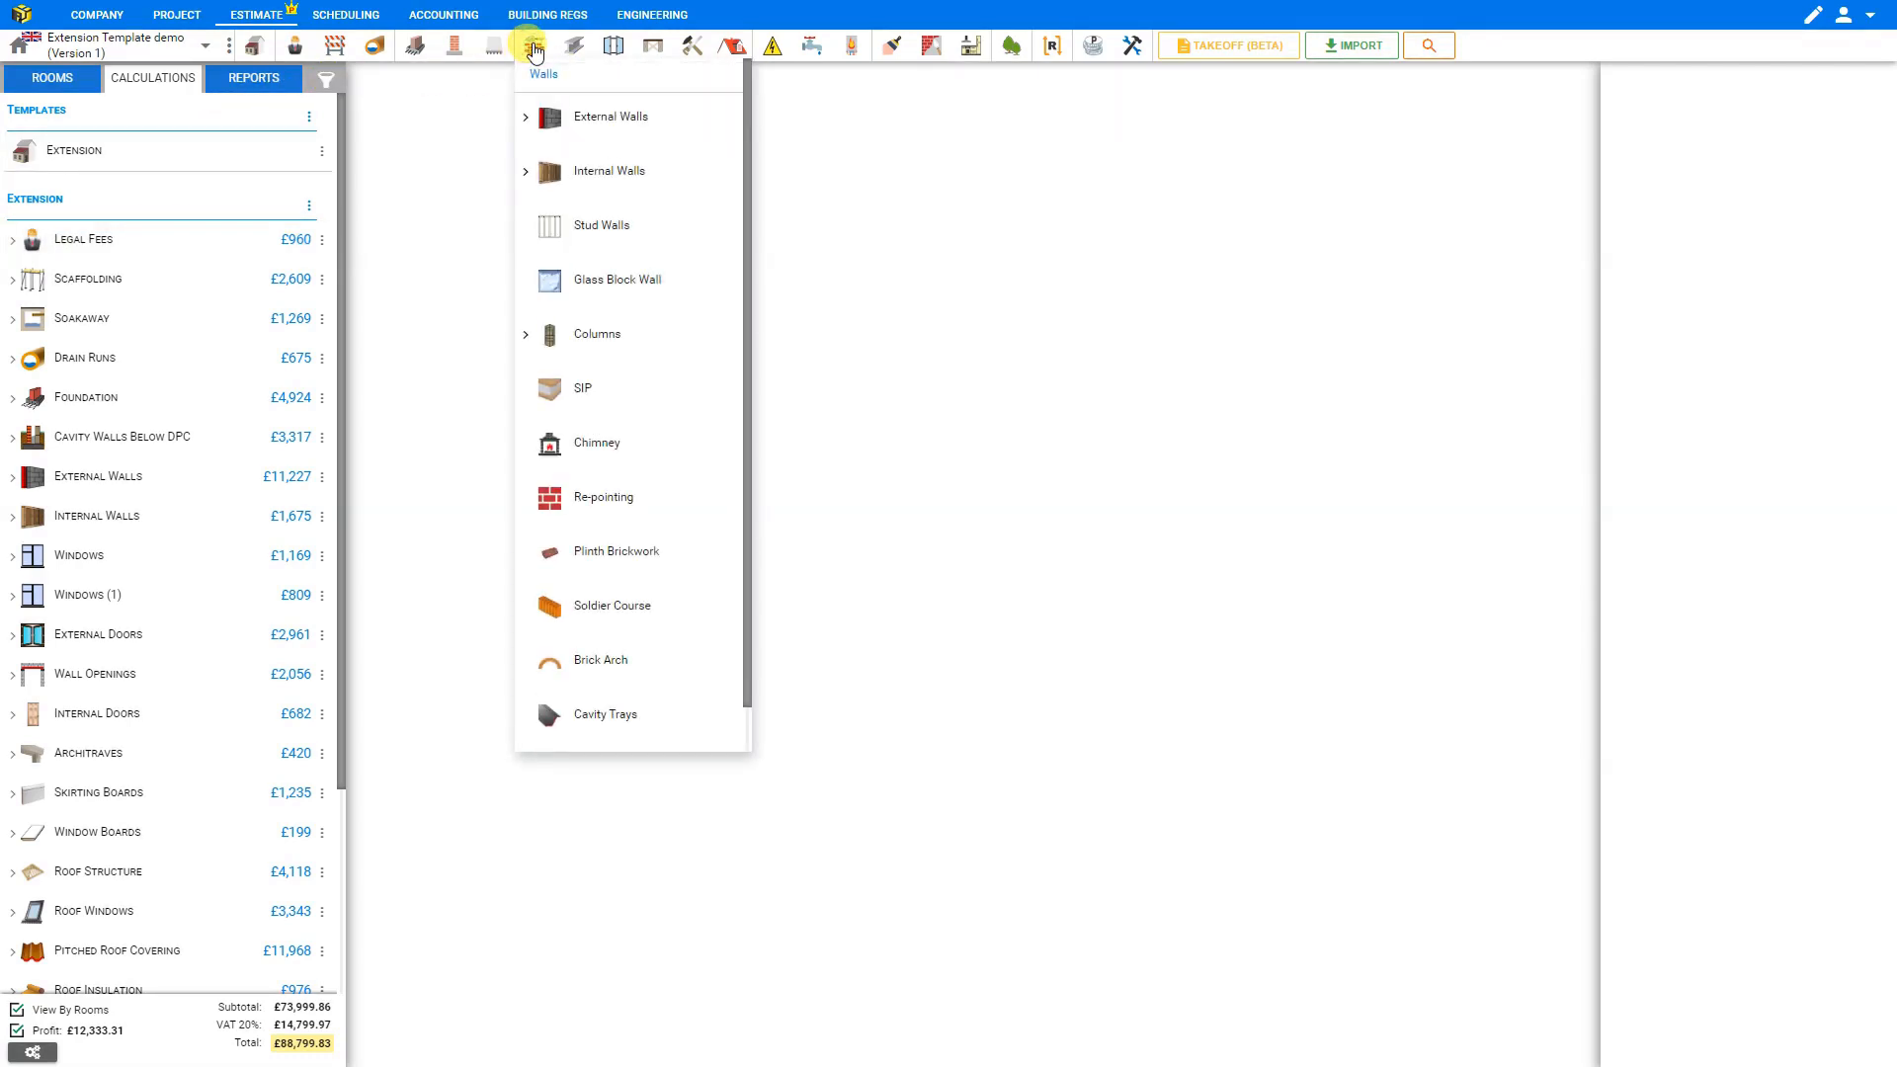
pyautogui.click(772, 46)
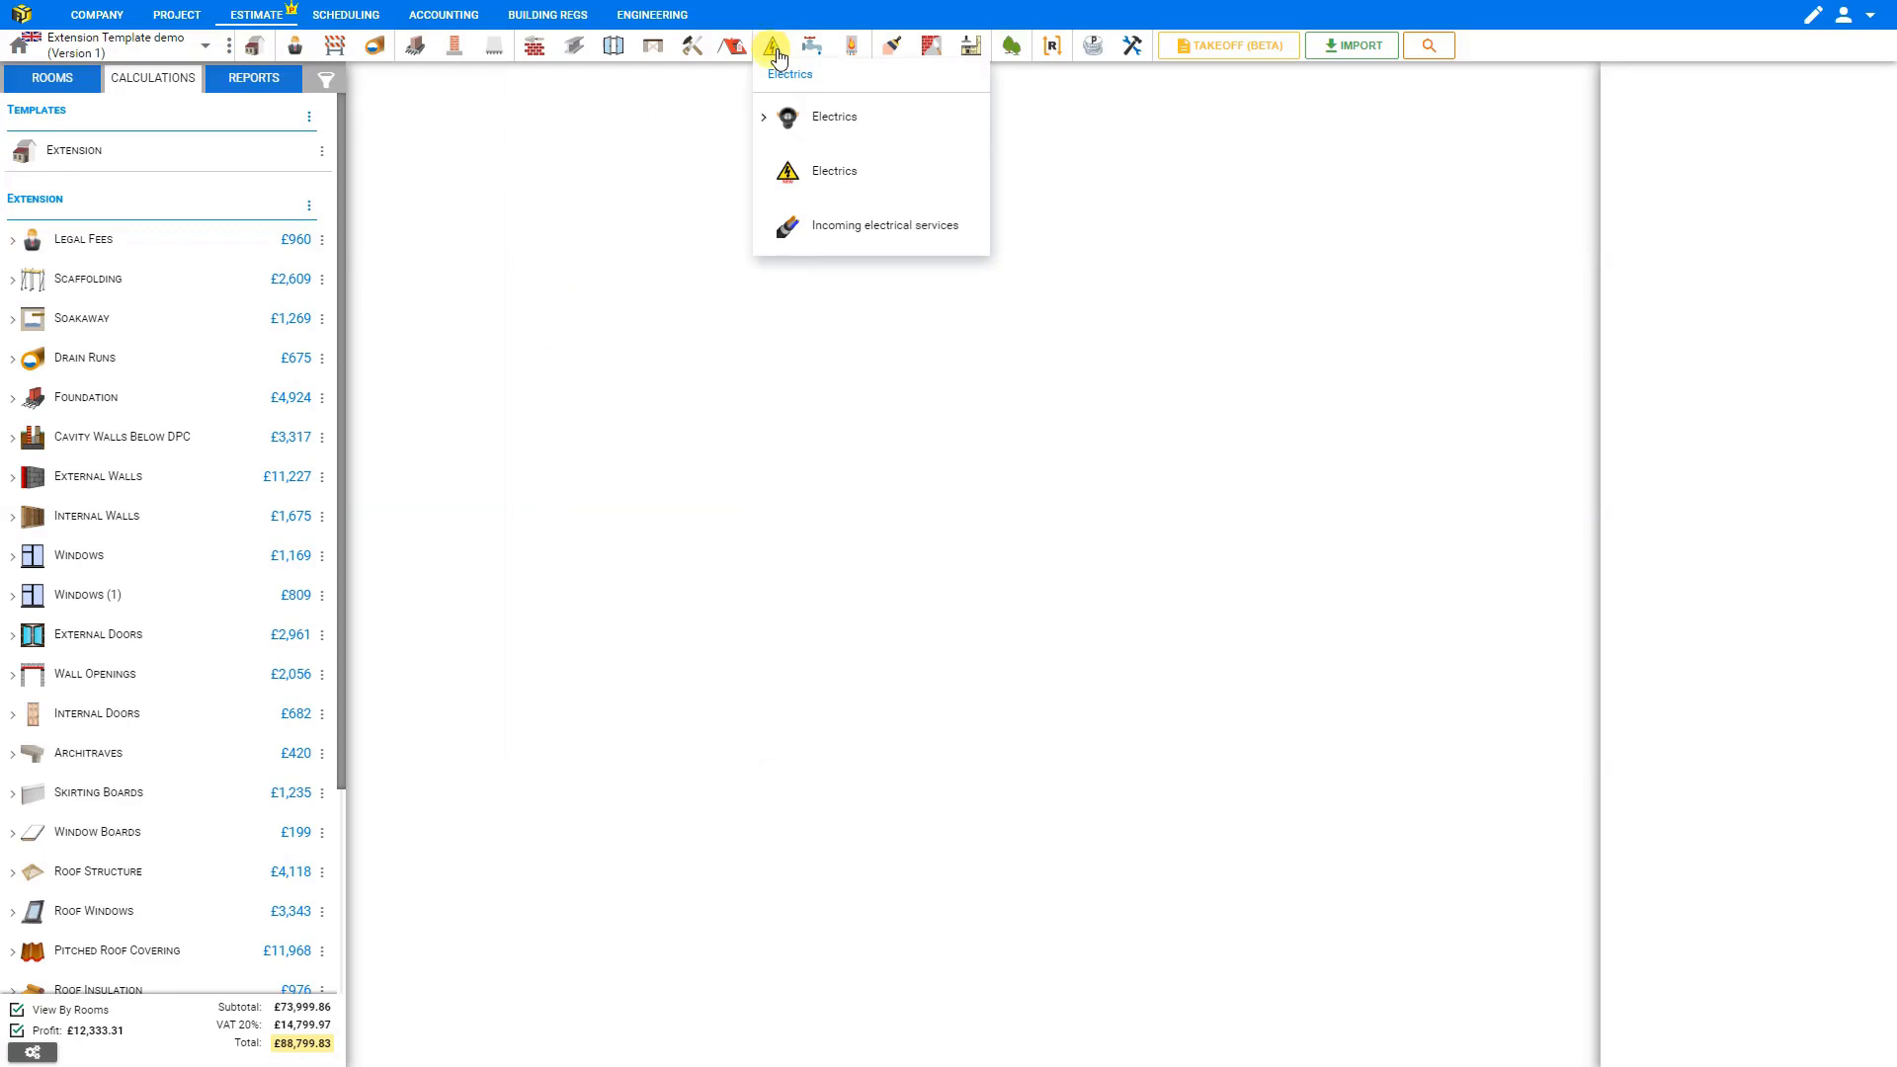
pyautogui.click(790, 172)
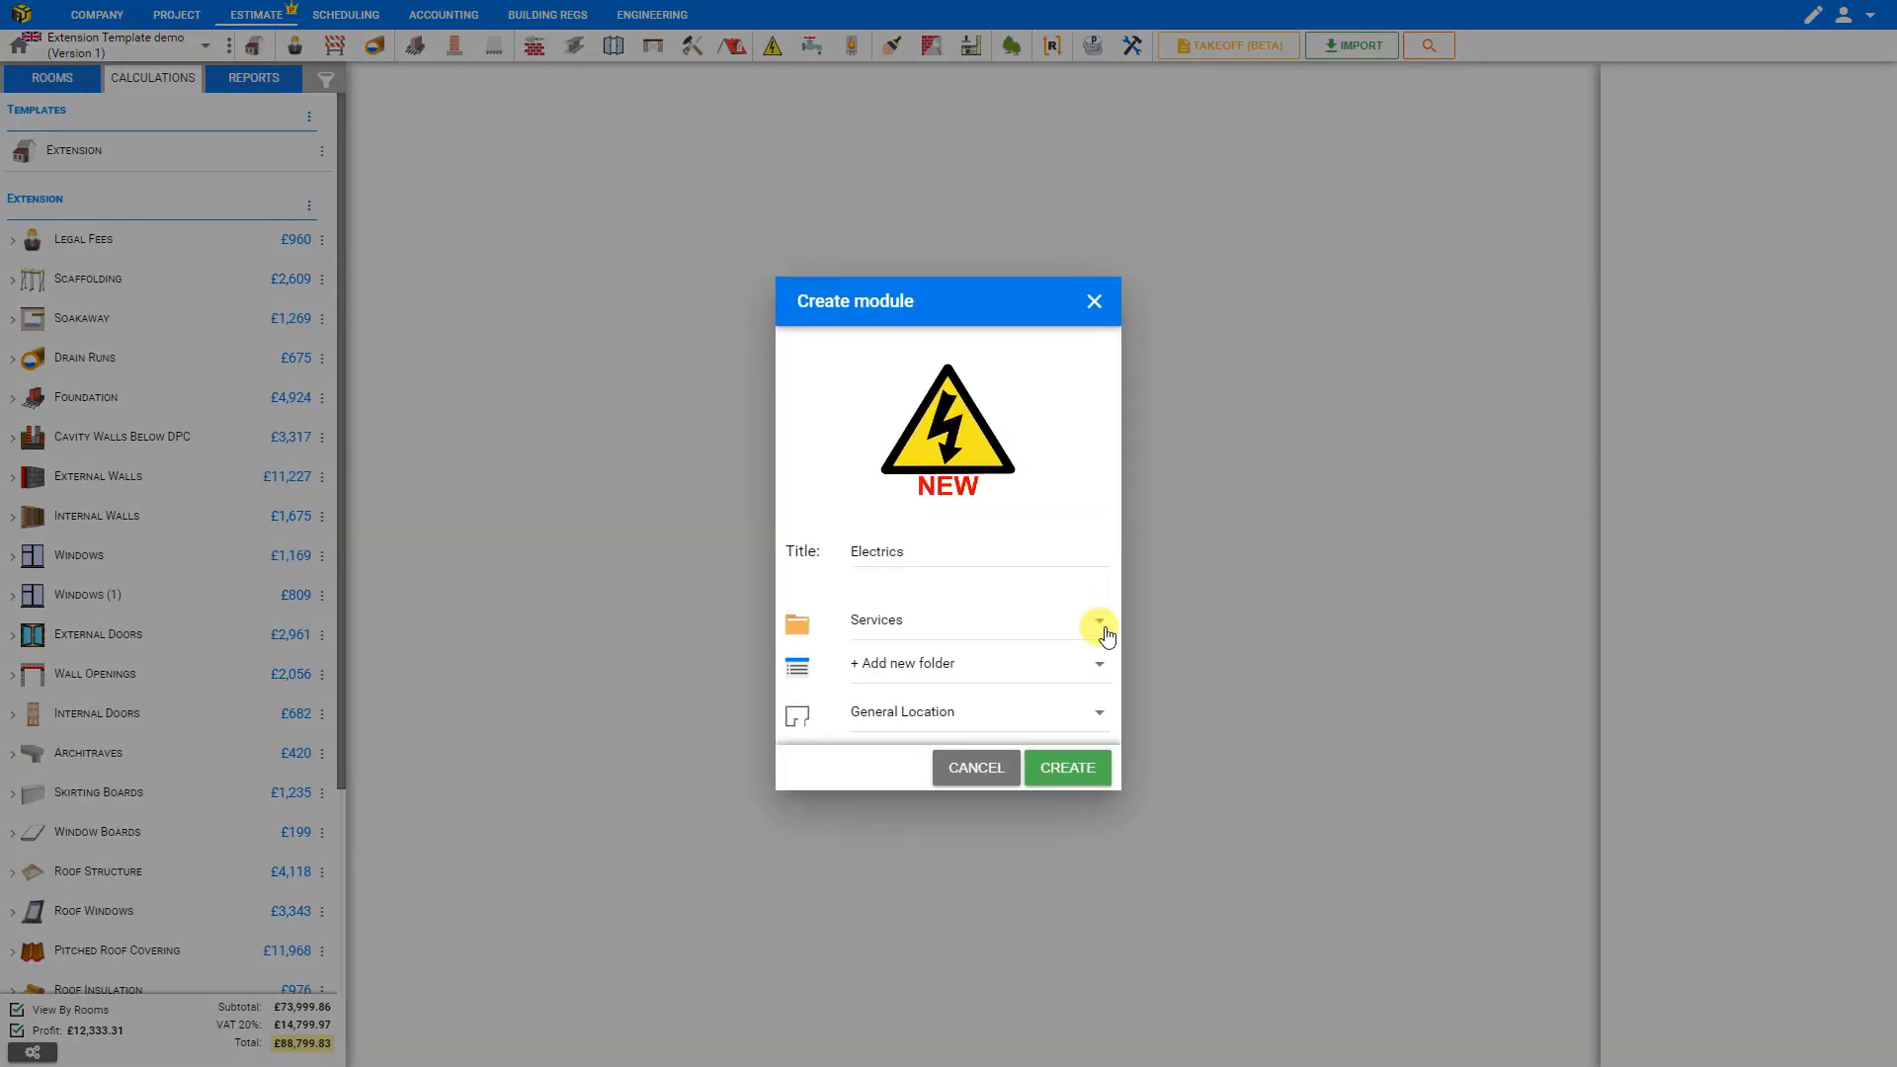
pyautogui.click(1067, 768)
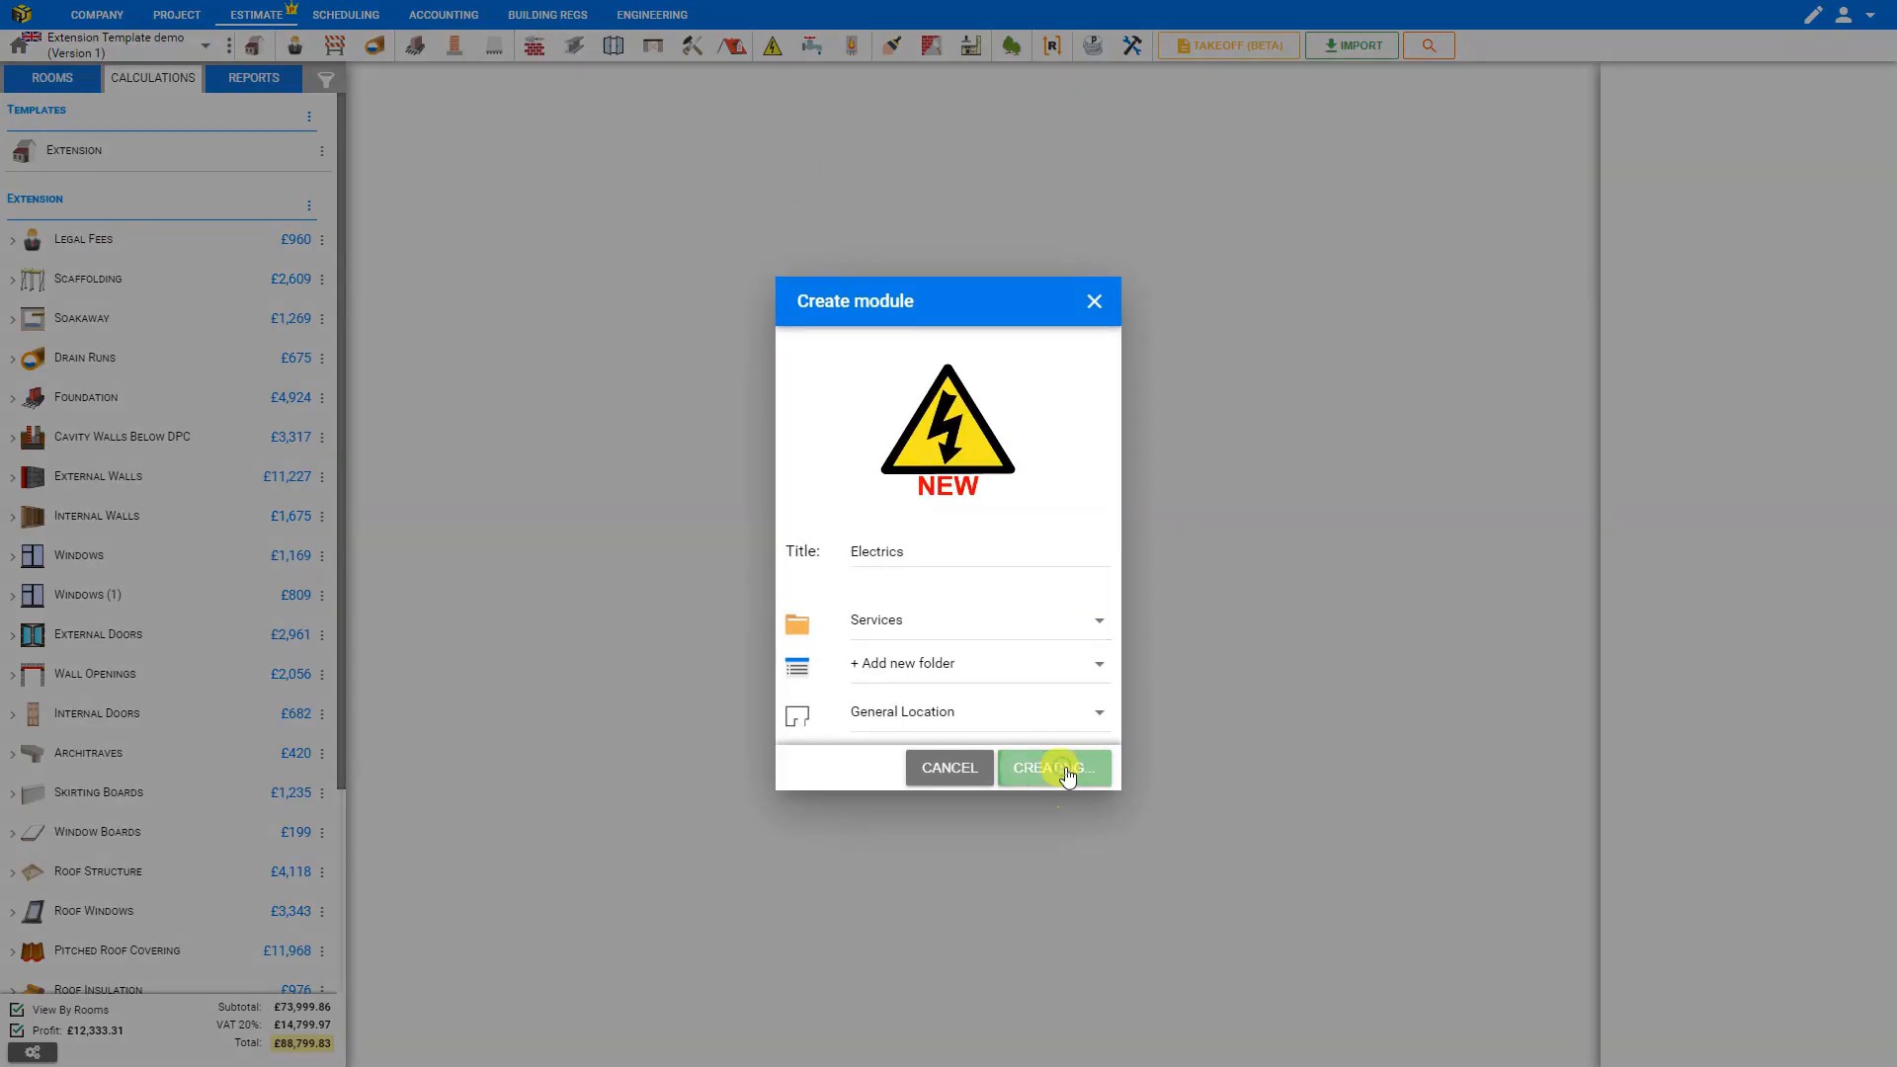
# Set the Electrics module's second fix to 20 pendants and 30 double switched sockets
pyautogui.click(1854, 265)
pyautogui.write('20')
pyautogui.click(1862, 343)
pyautogui.write('0')
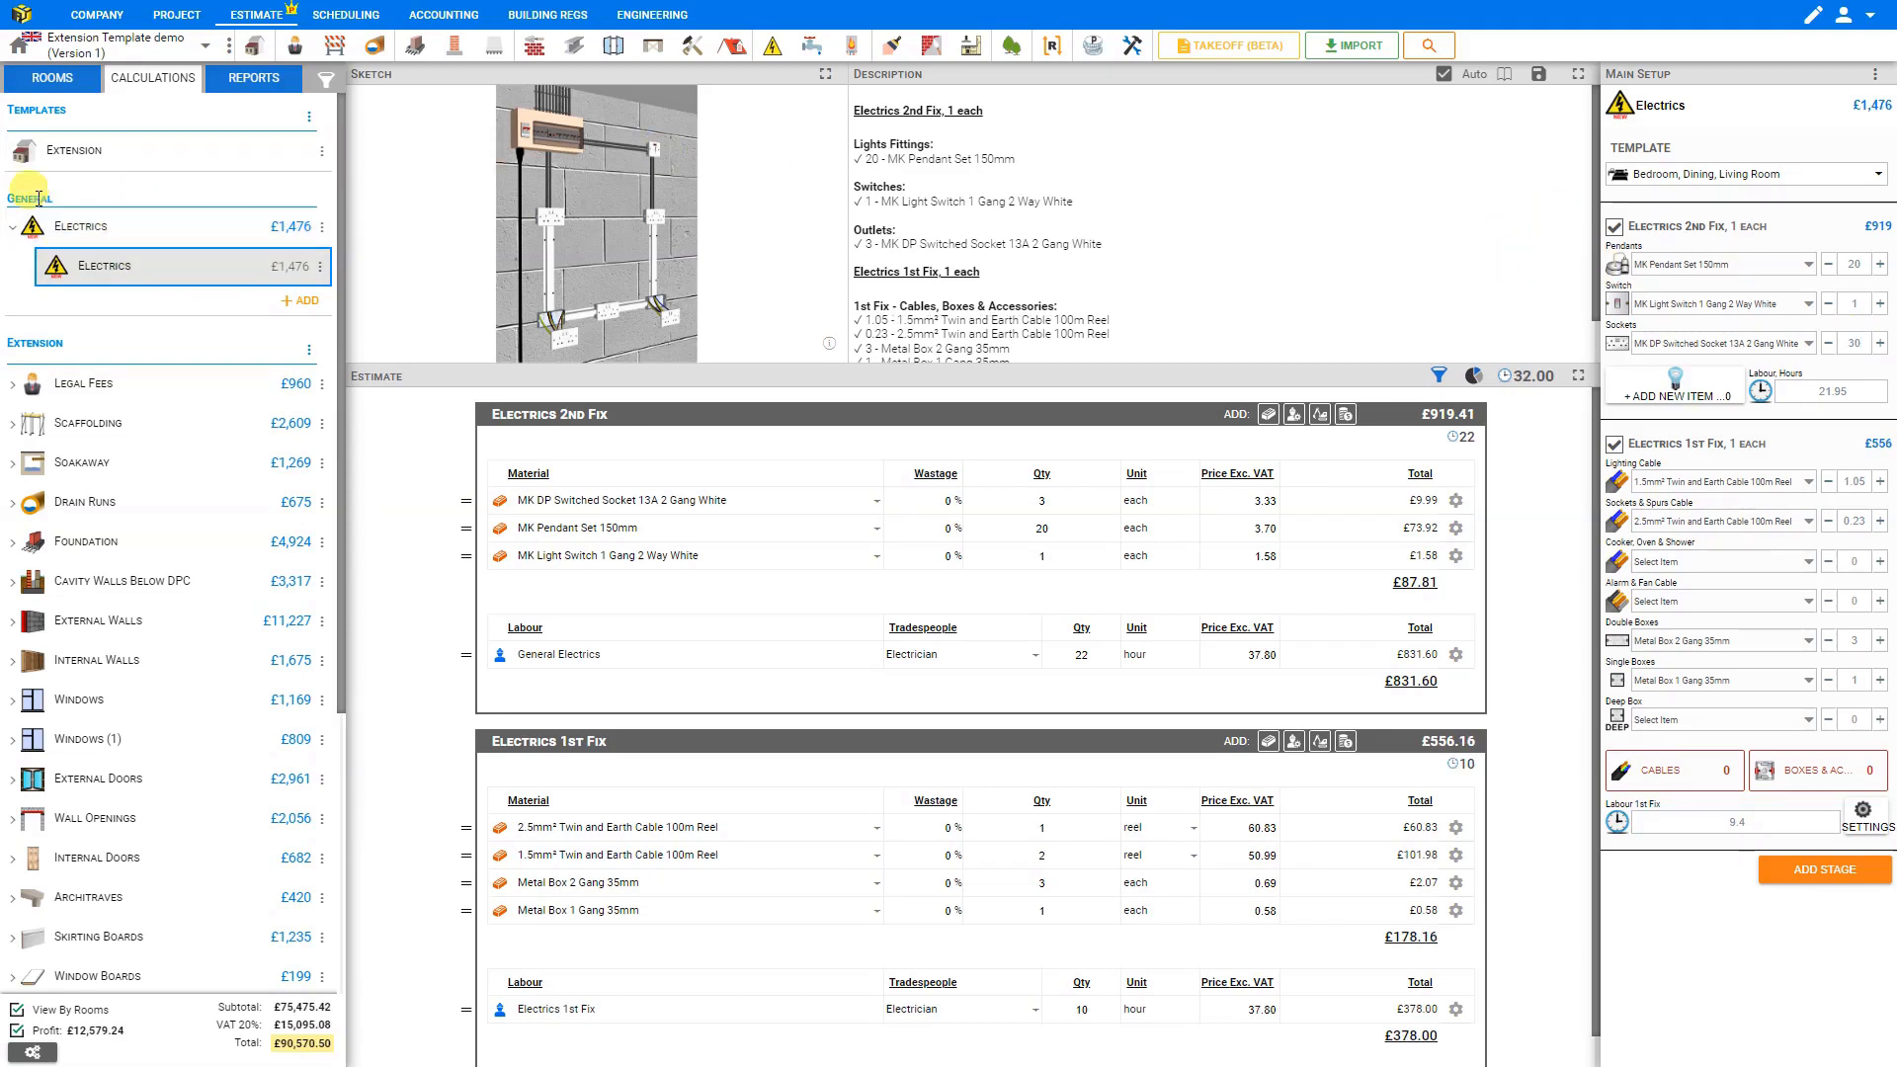
# Change the Electrics module's location to Extension in its module summary and check its place in the Extension group
pyautogui.click(322, 226)
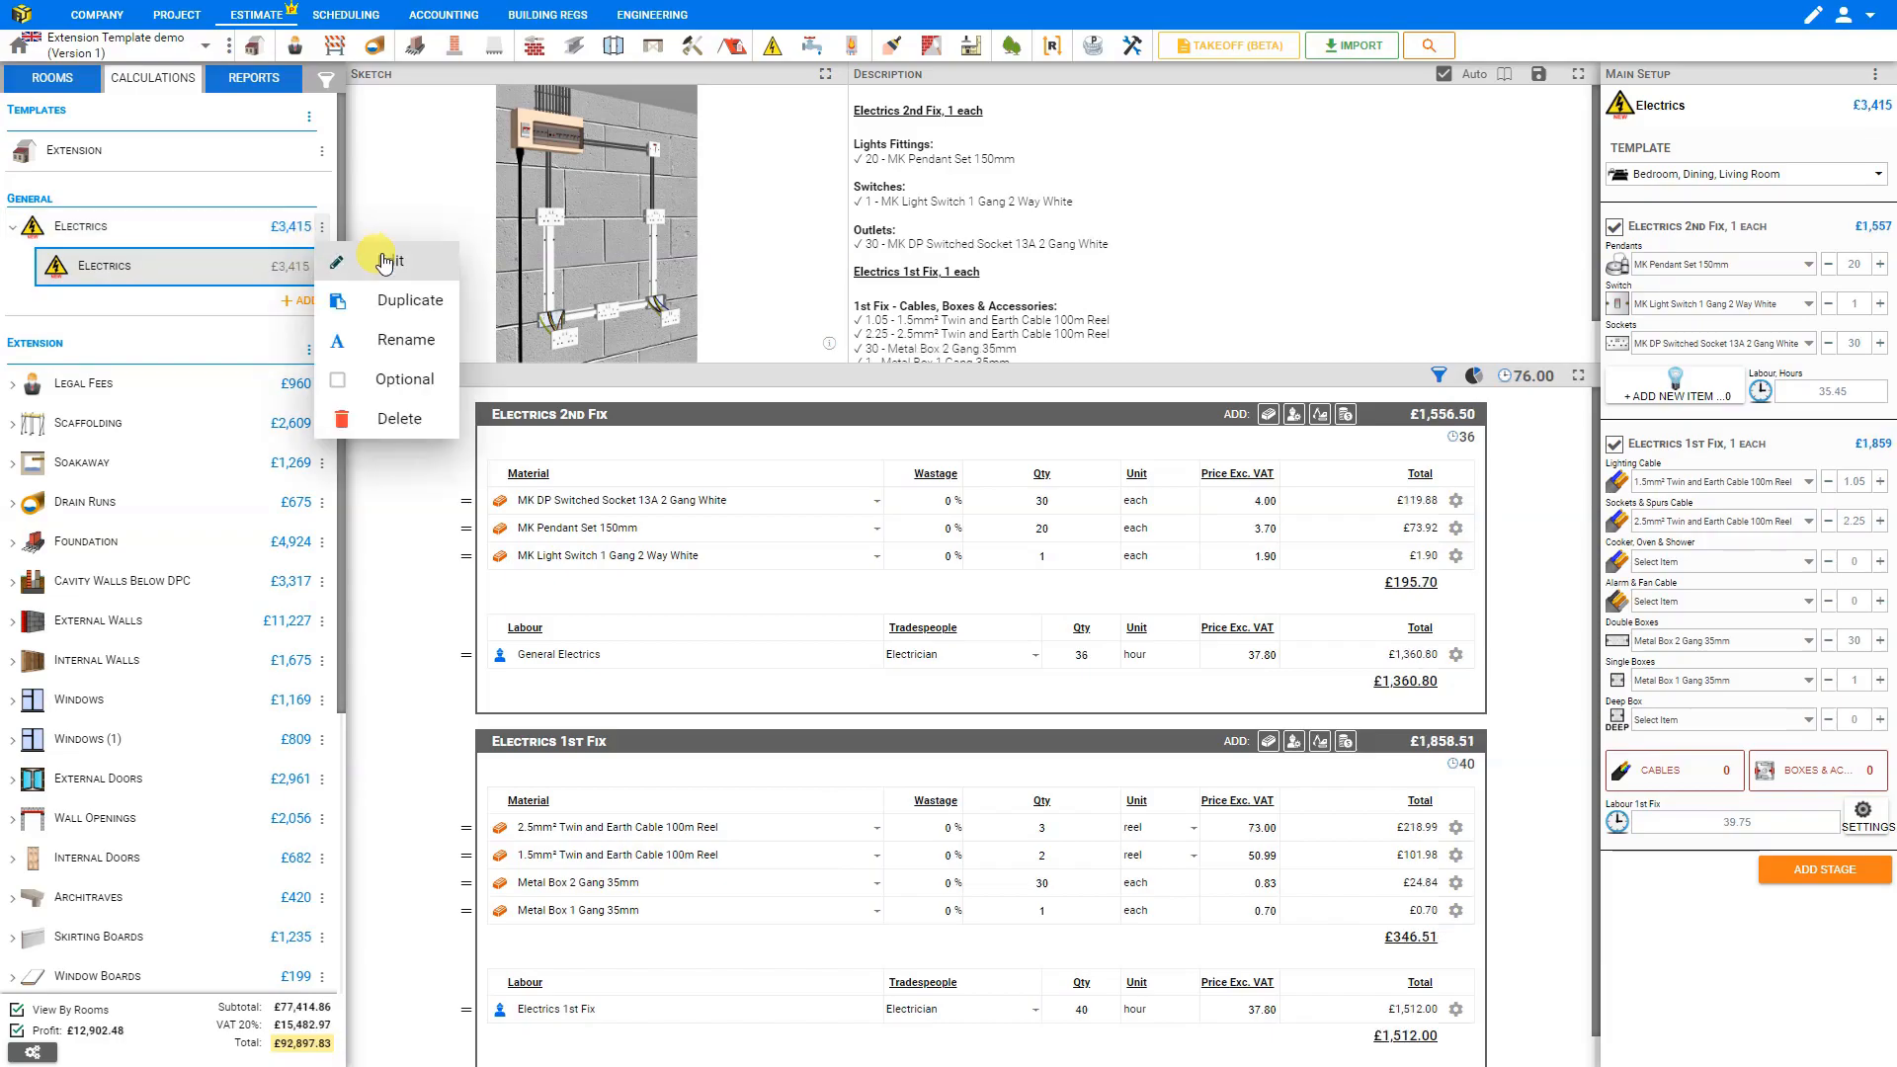
pyautogui.click(385, 261)
pyautogui.click(771, 416)
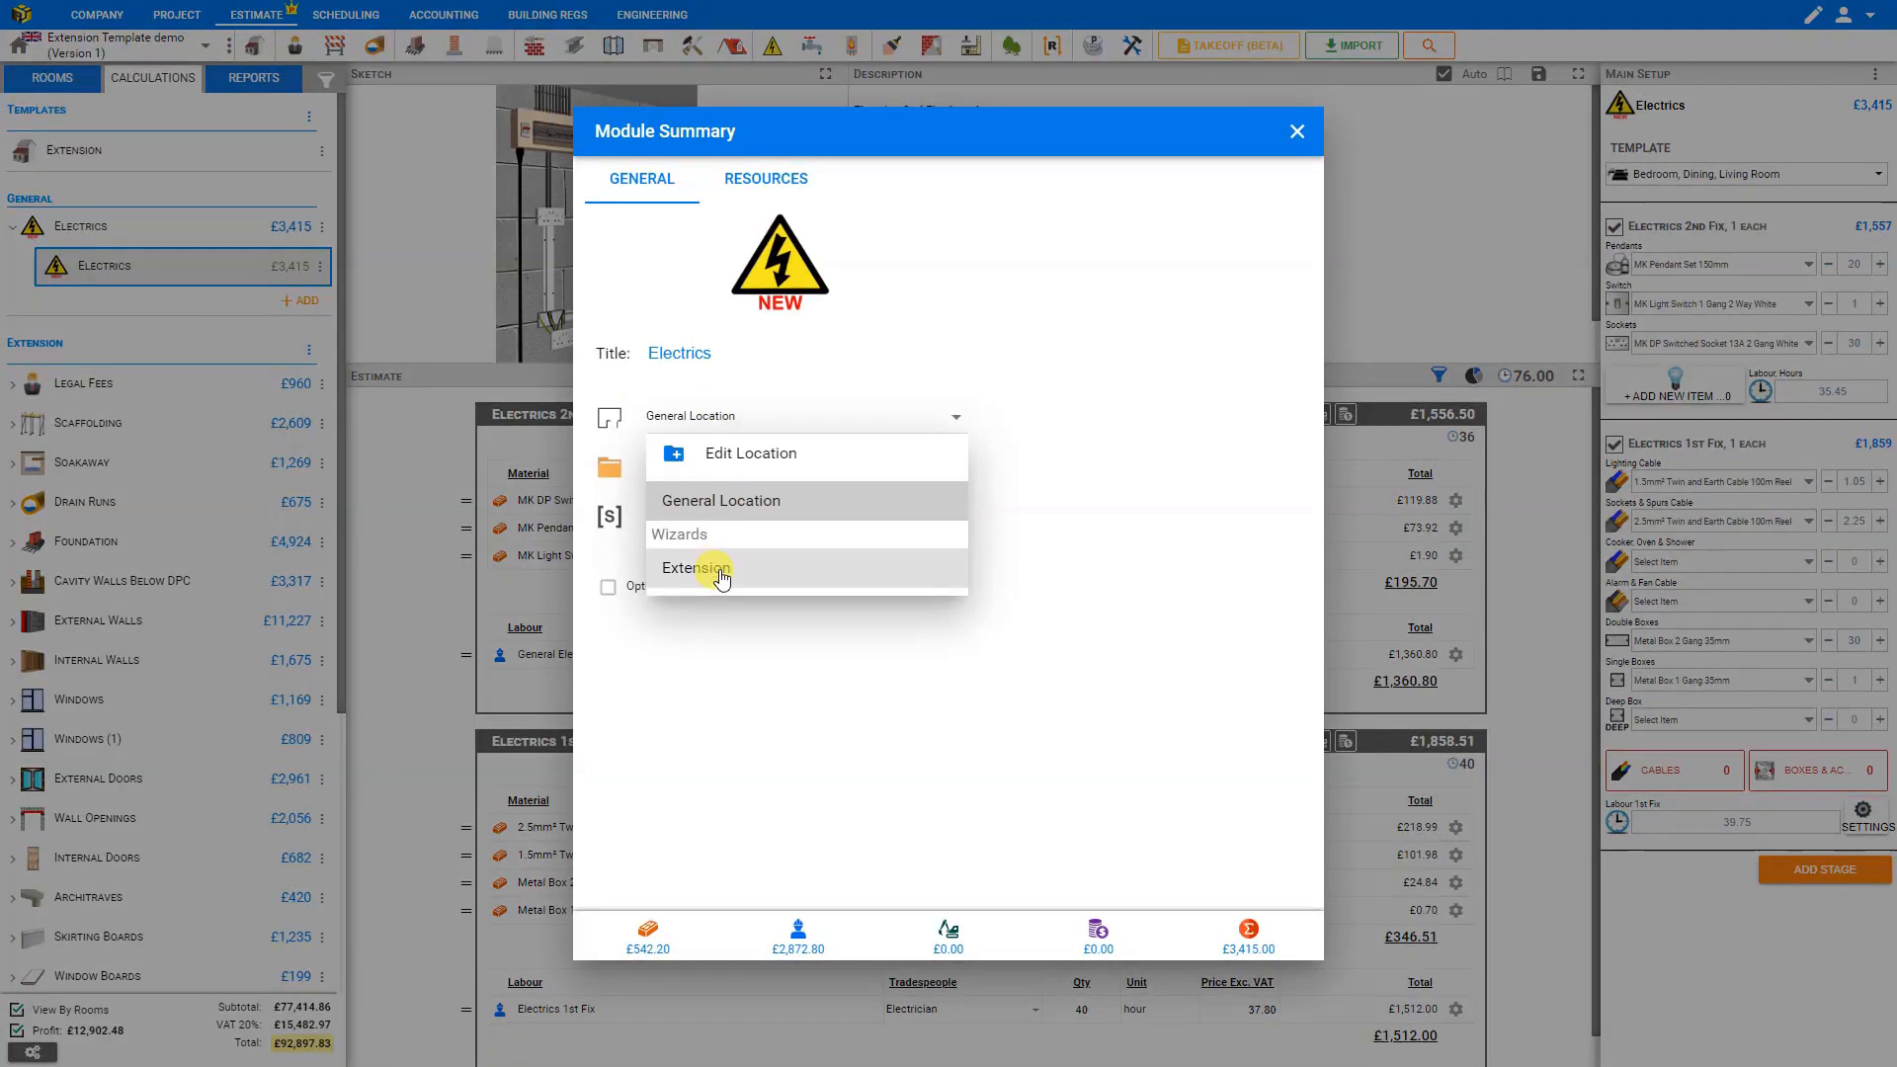
pyautogui.click(696, 568)
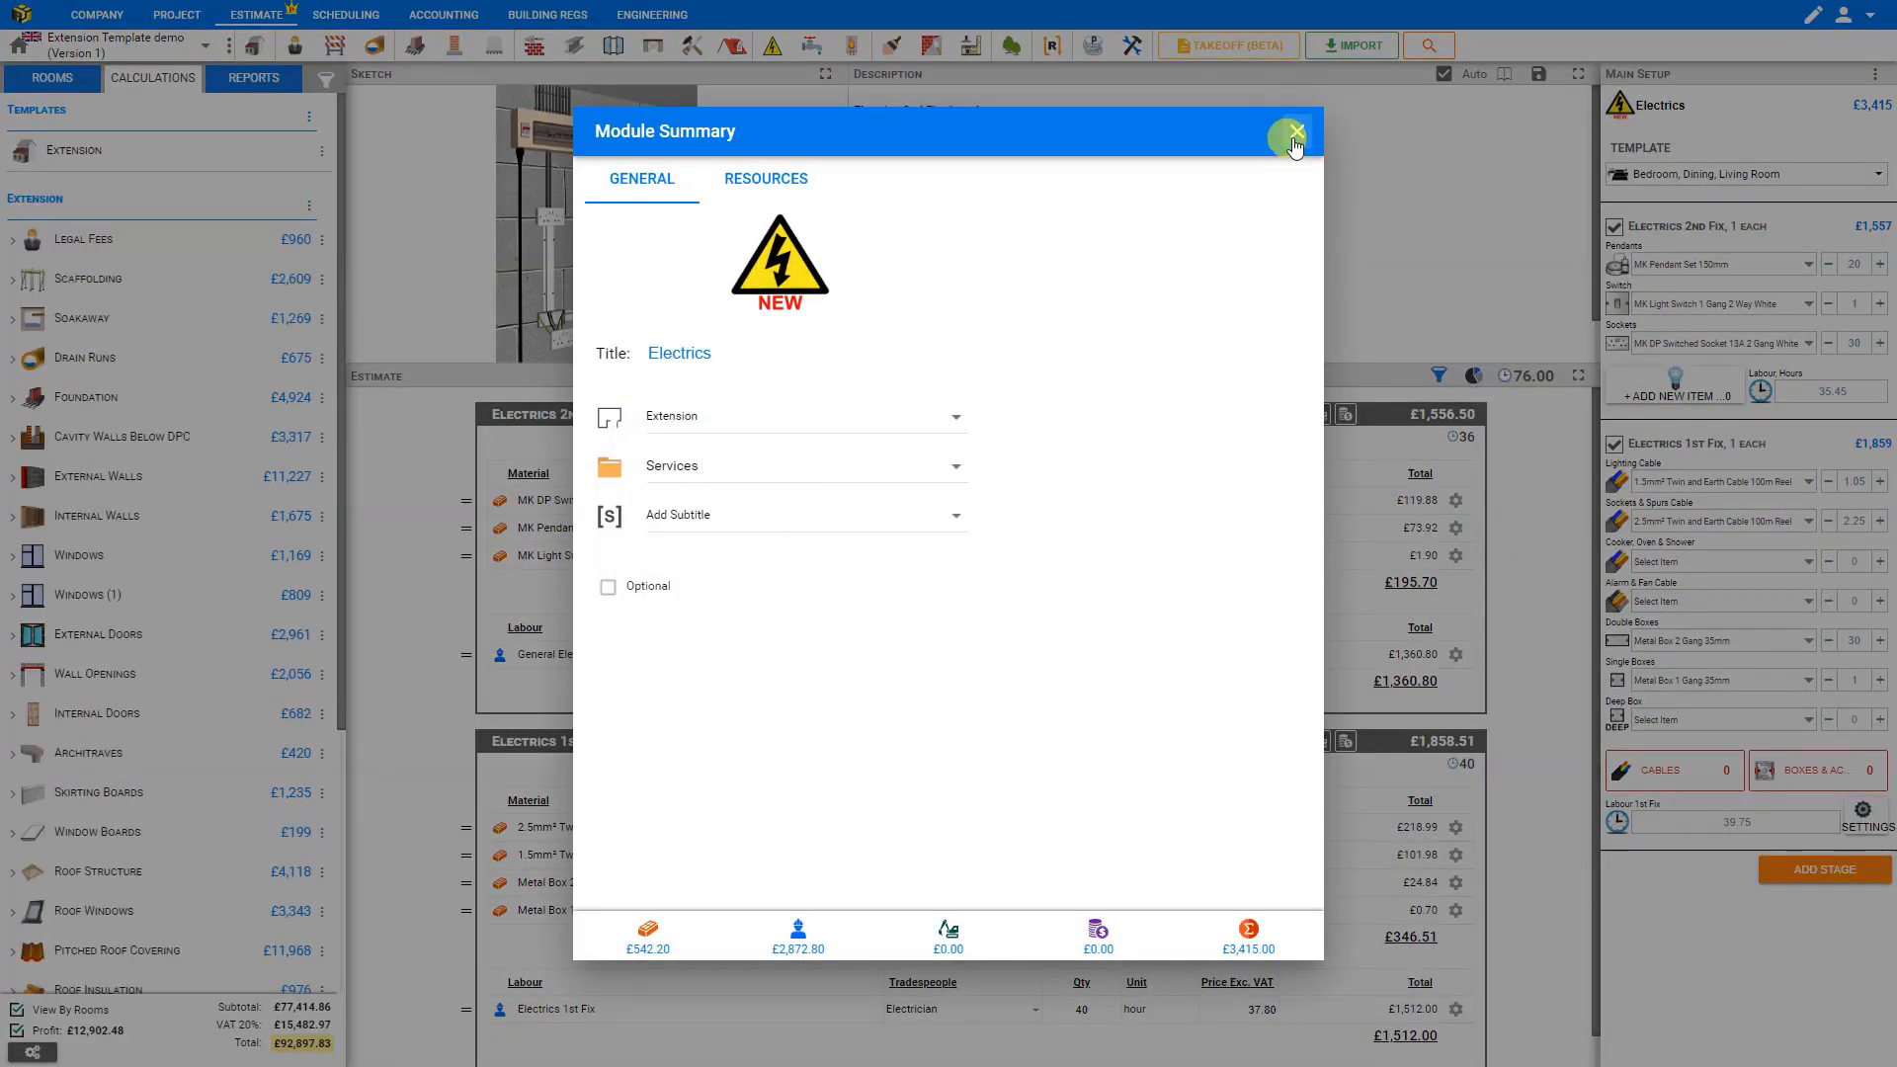
pyautogui.click(1296, 132)
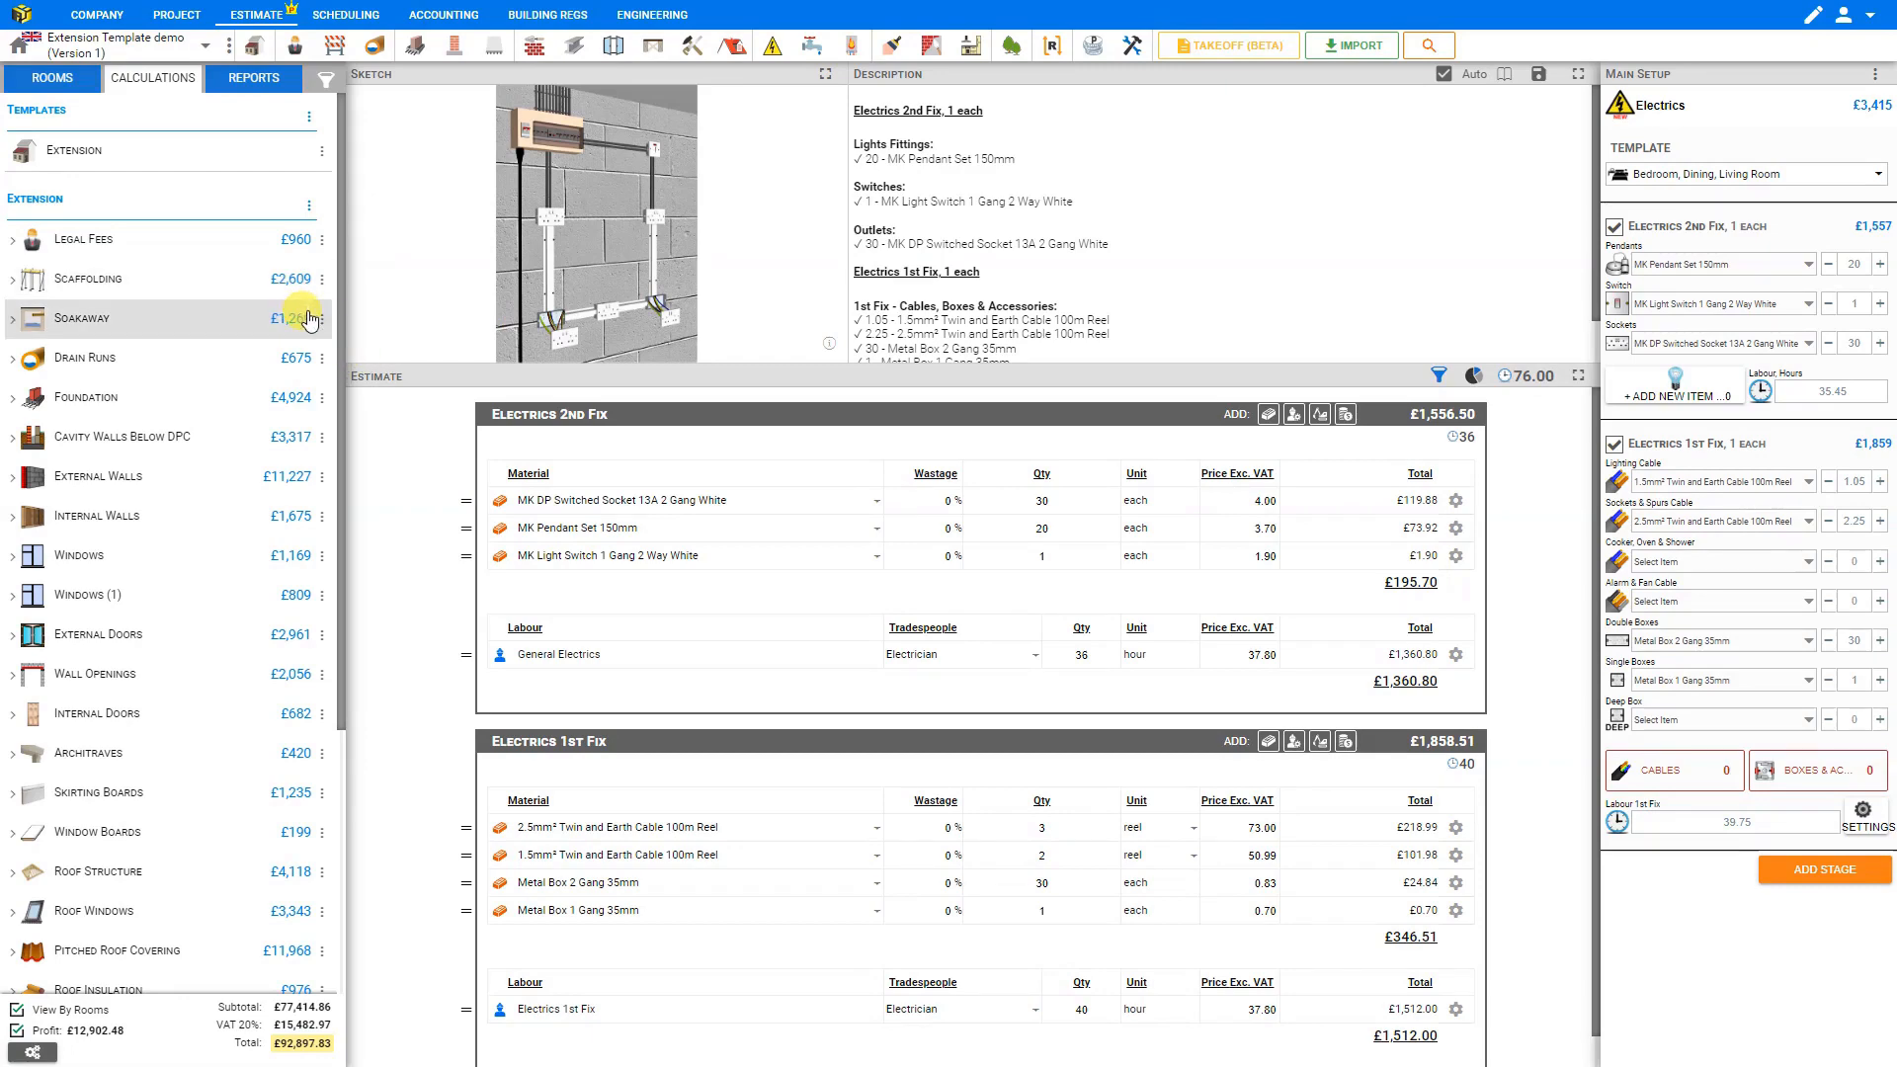
pyautogui.scroll(-4, 282, 454)
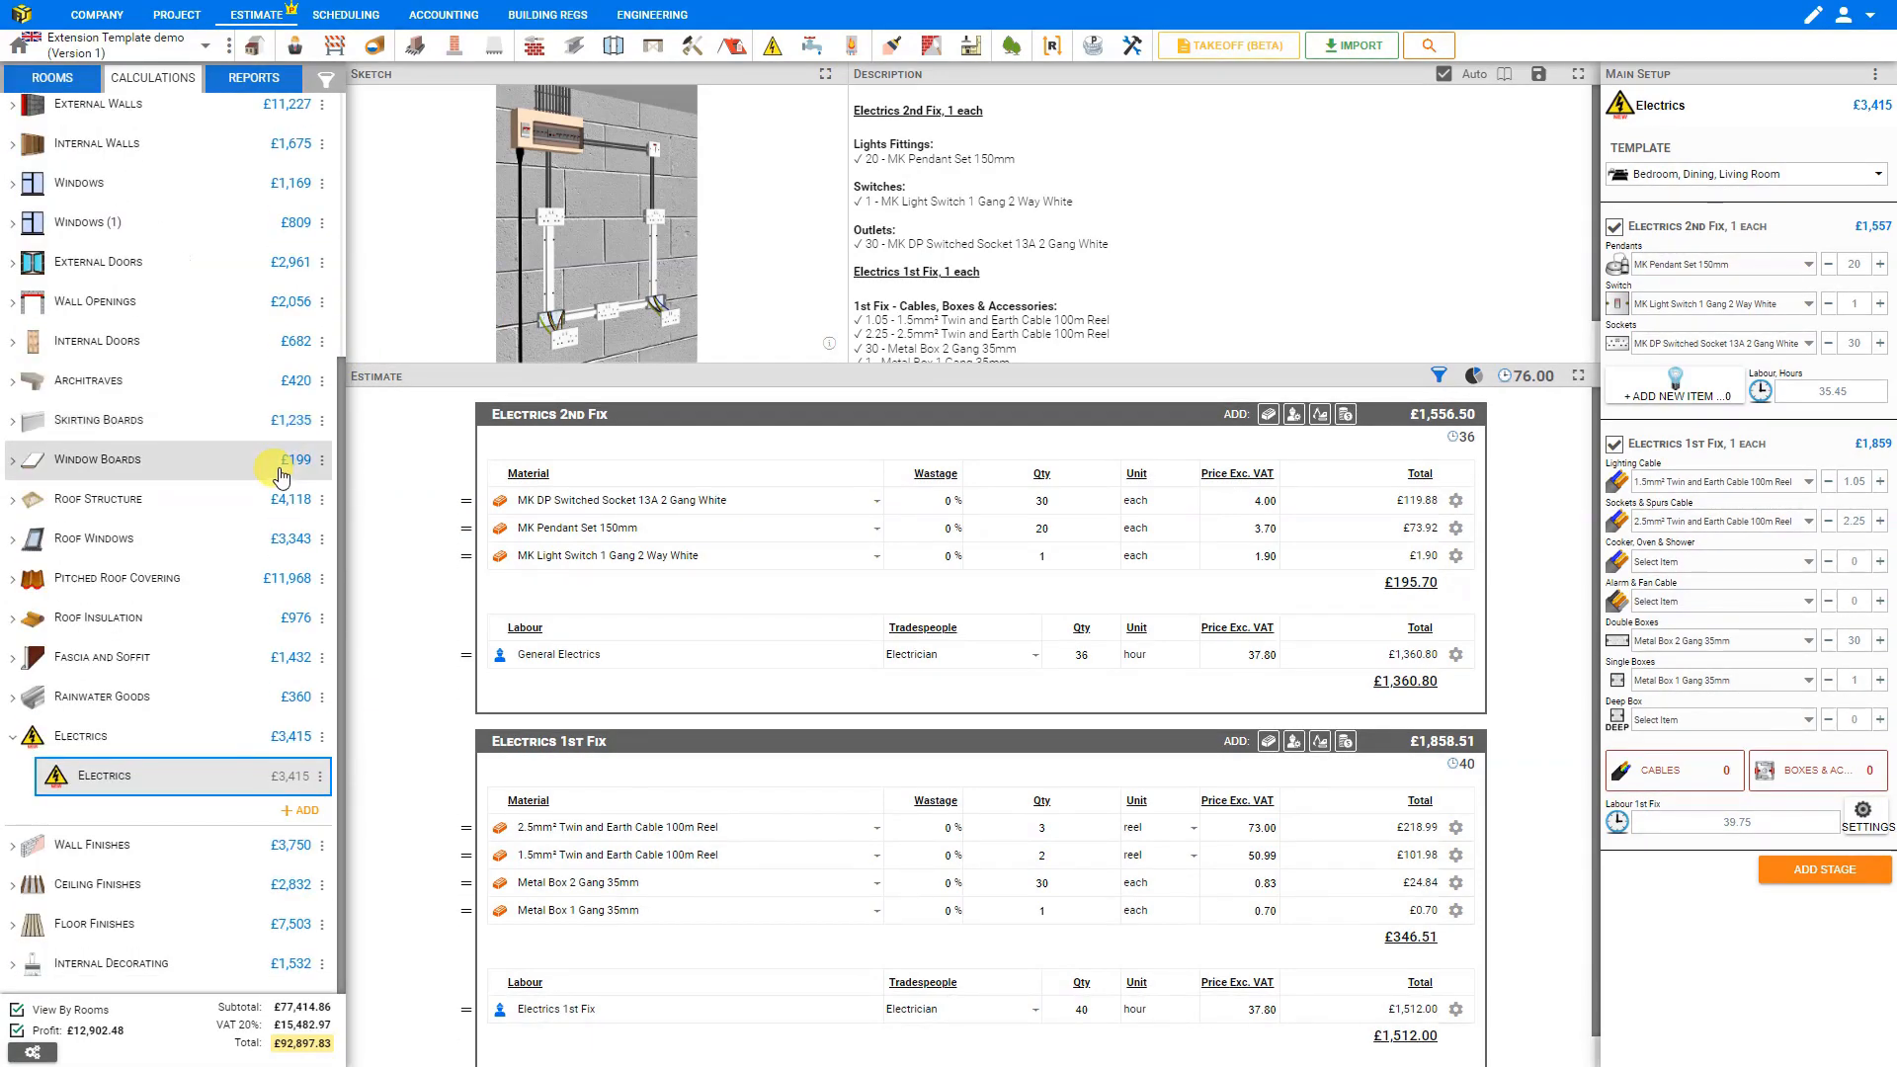
pyautogui.scroll(4, 128, 711)
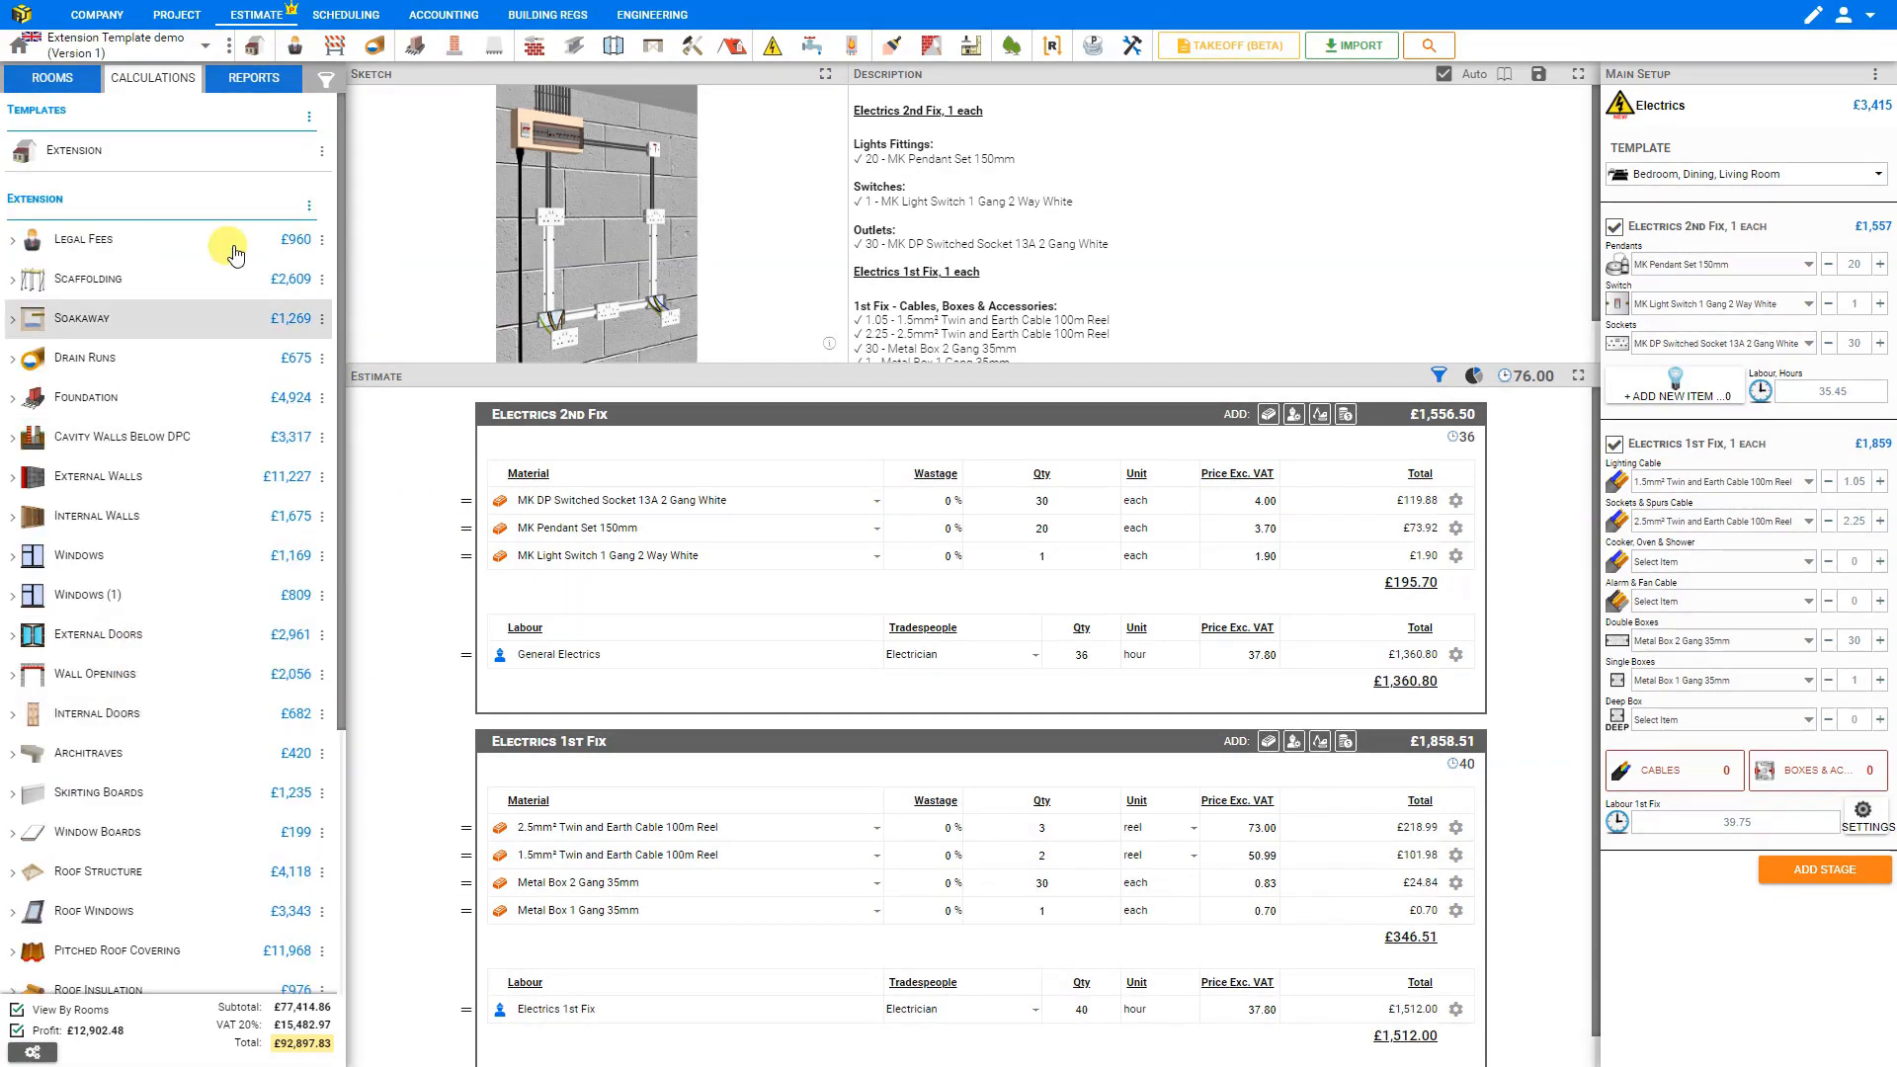
# Open the quote report and read from the Extension summary through the itemised Legal Fees, Scaffolding, Soakaway and Drain Runs sections
pyautogui.click(255, 81)
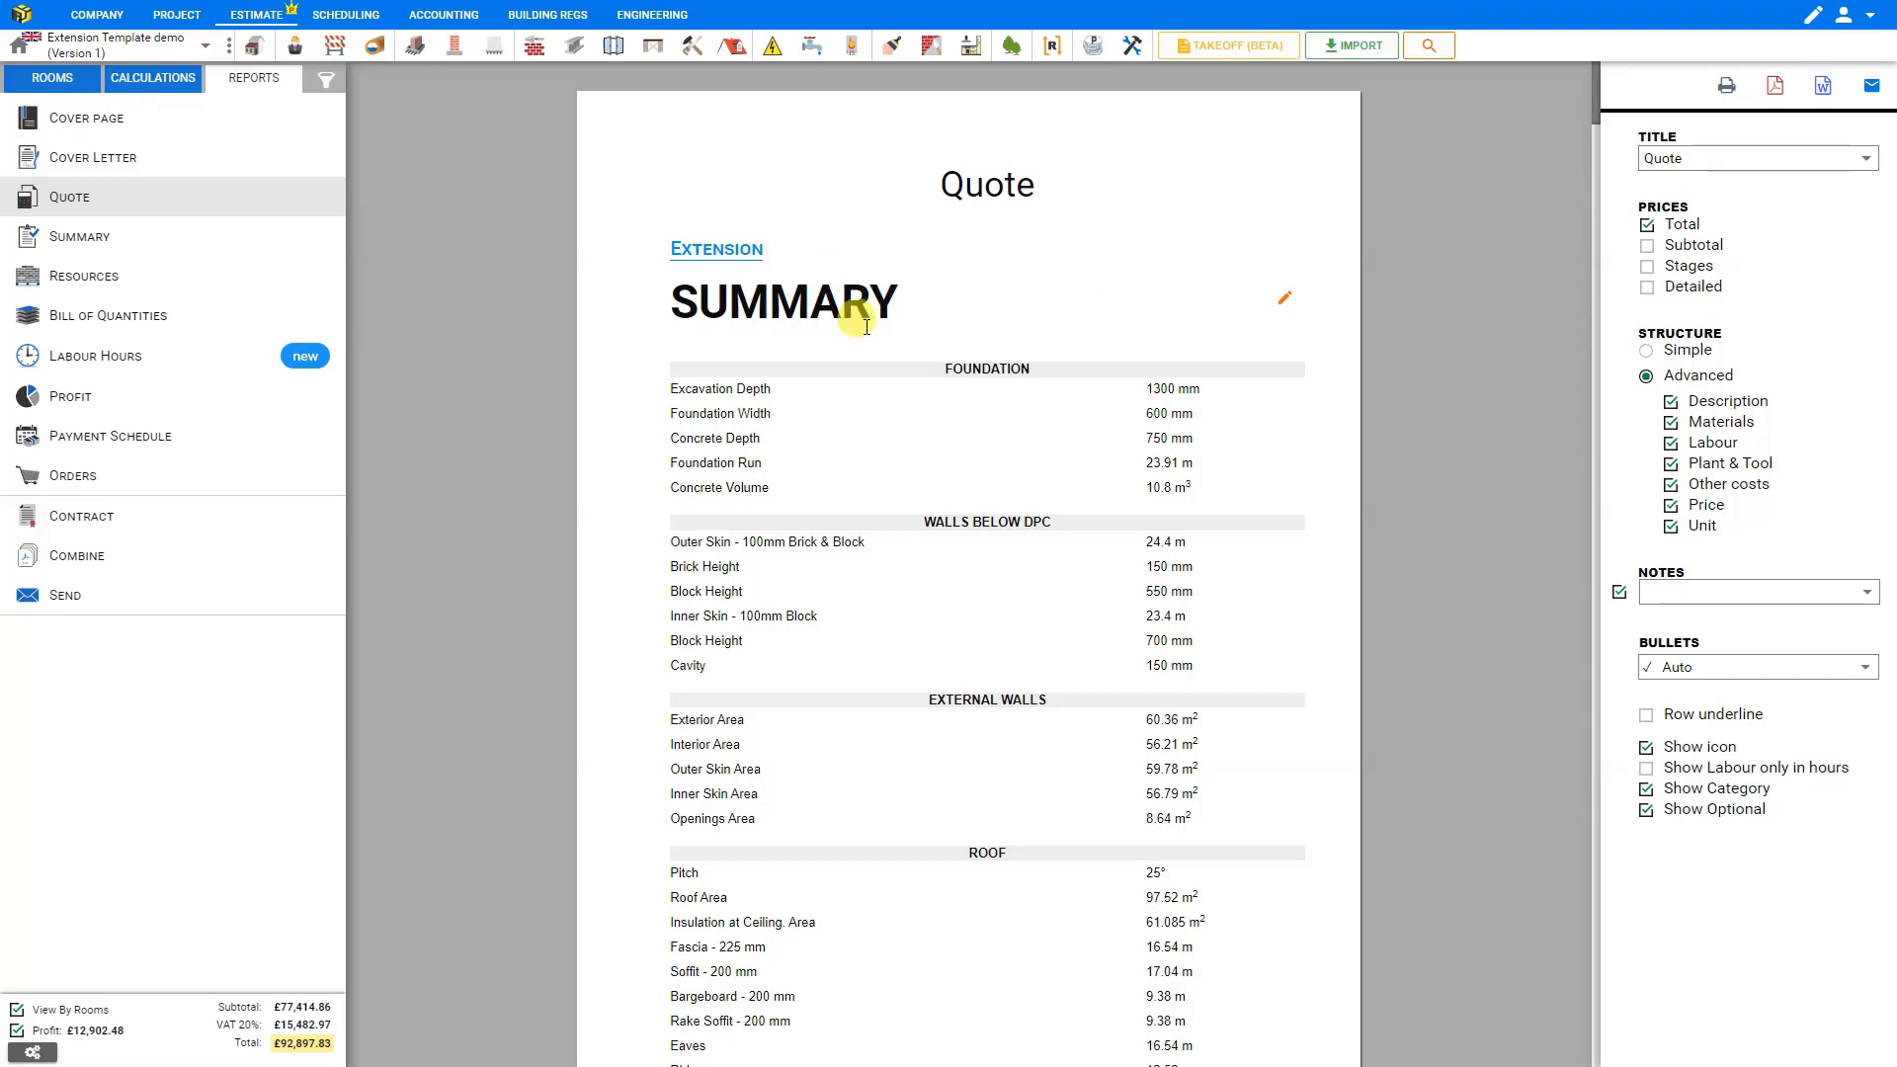
pyautogui.scroll(-7, 867, 330)
pyautogui.scroll(-6, 867, 330)
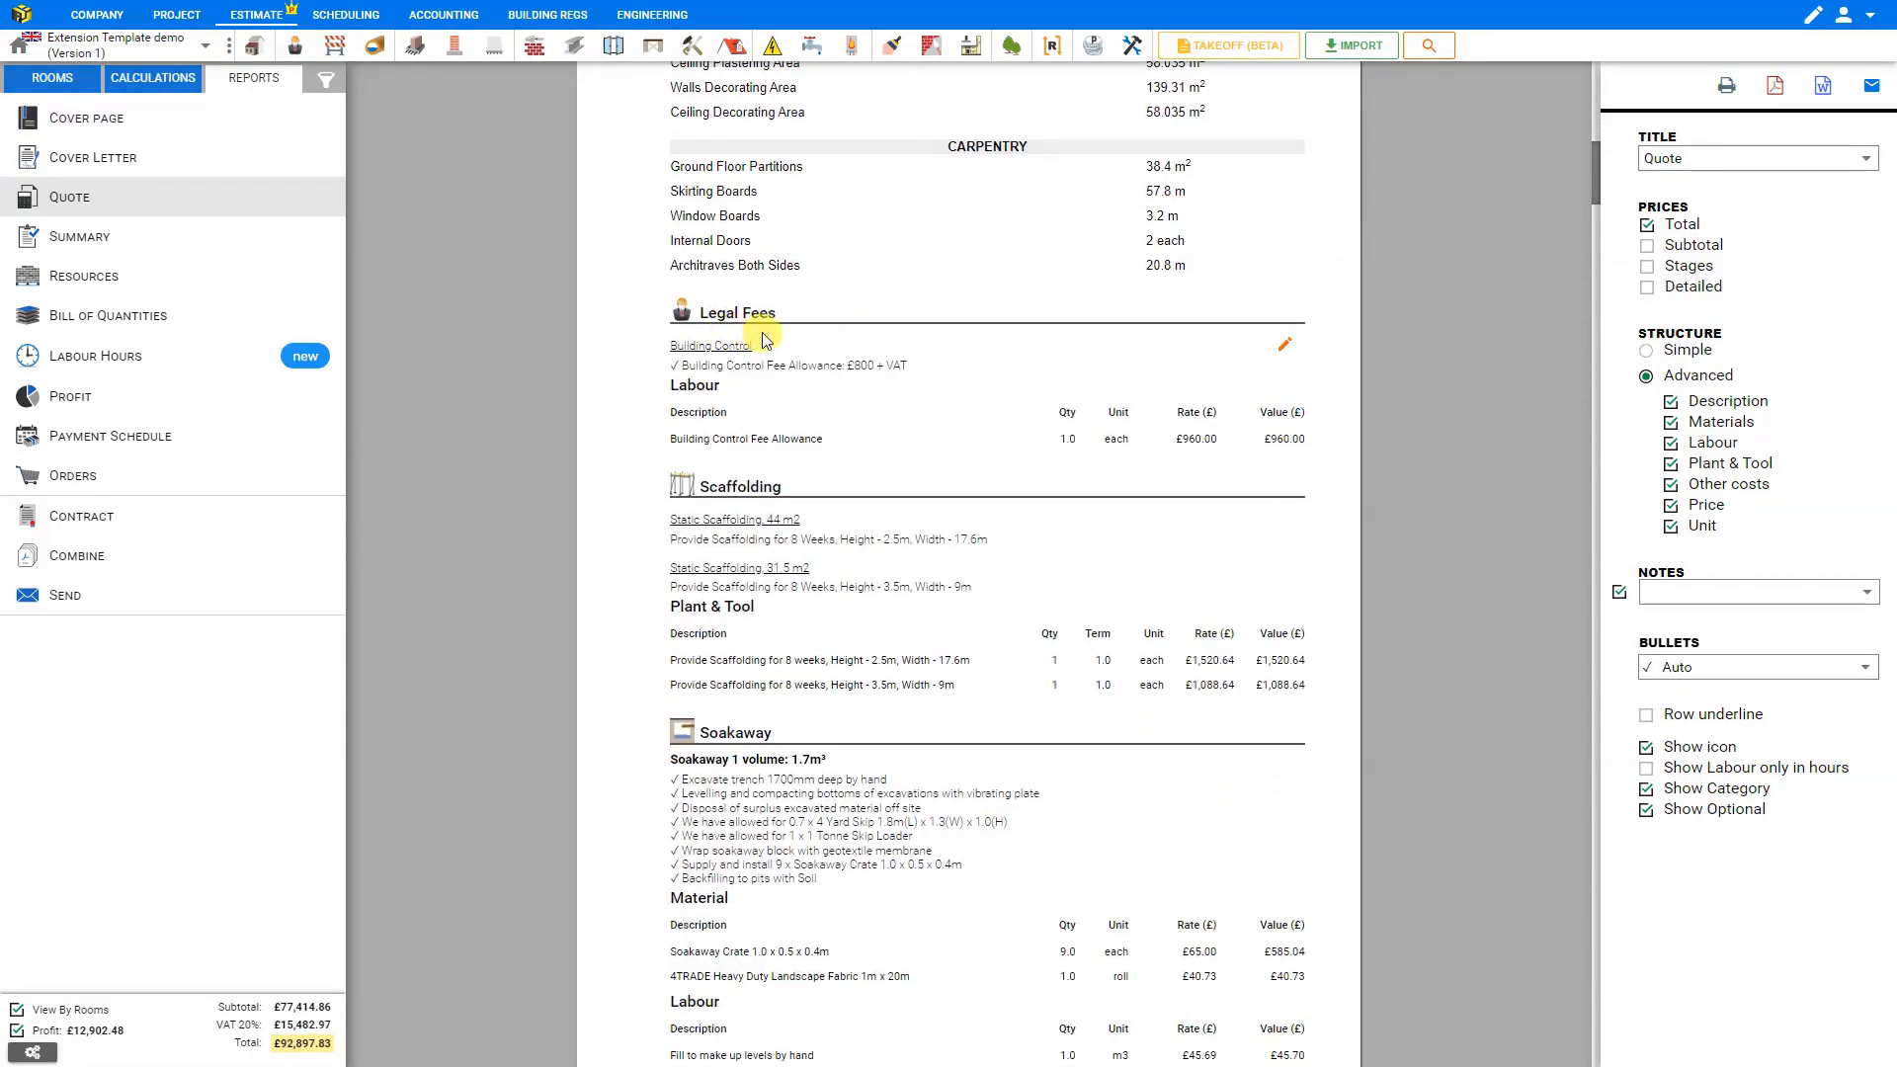
pyautogui.scroll(-9, 767, 339)
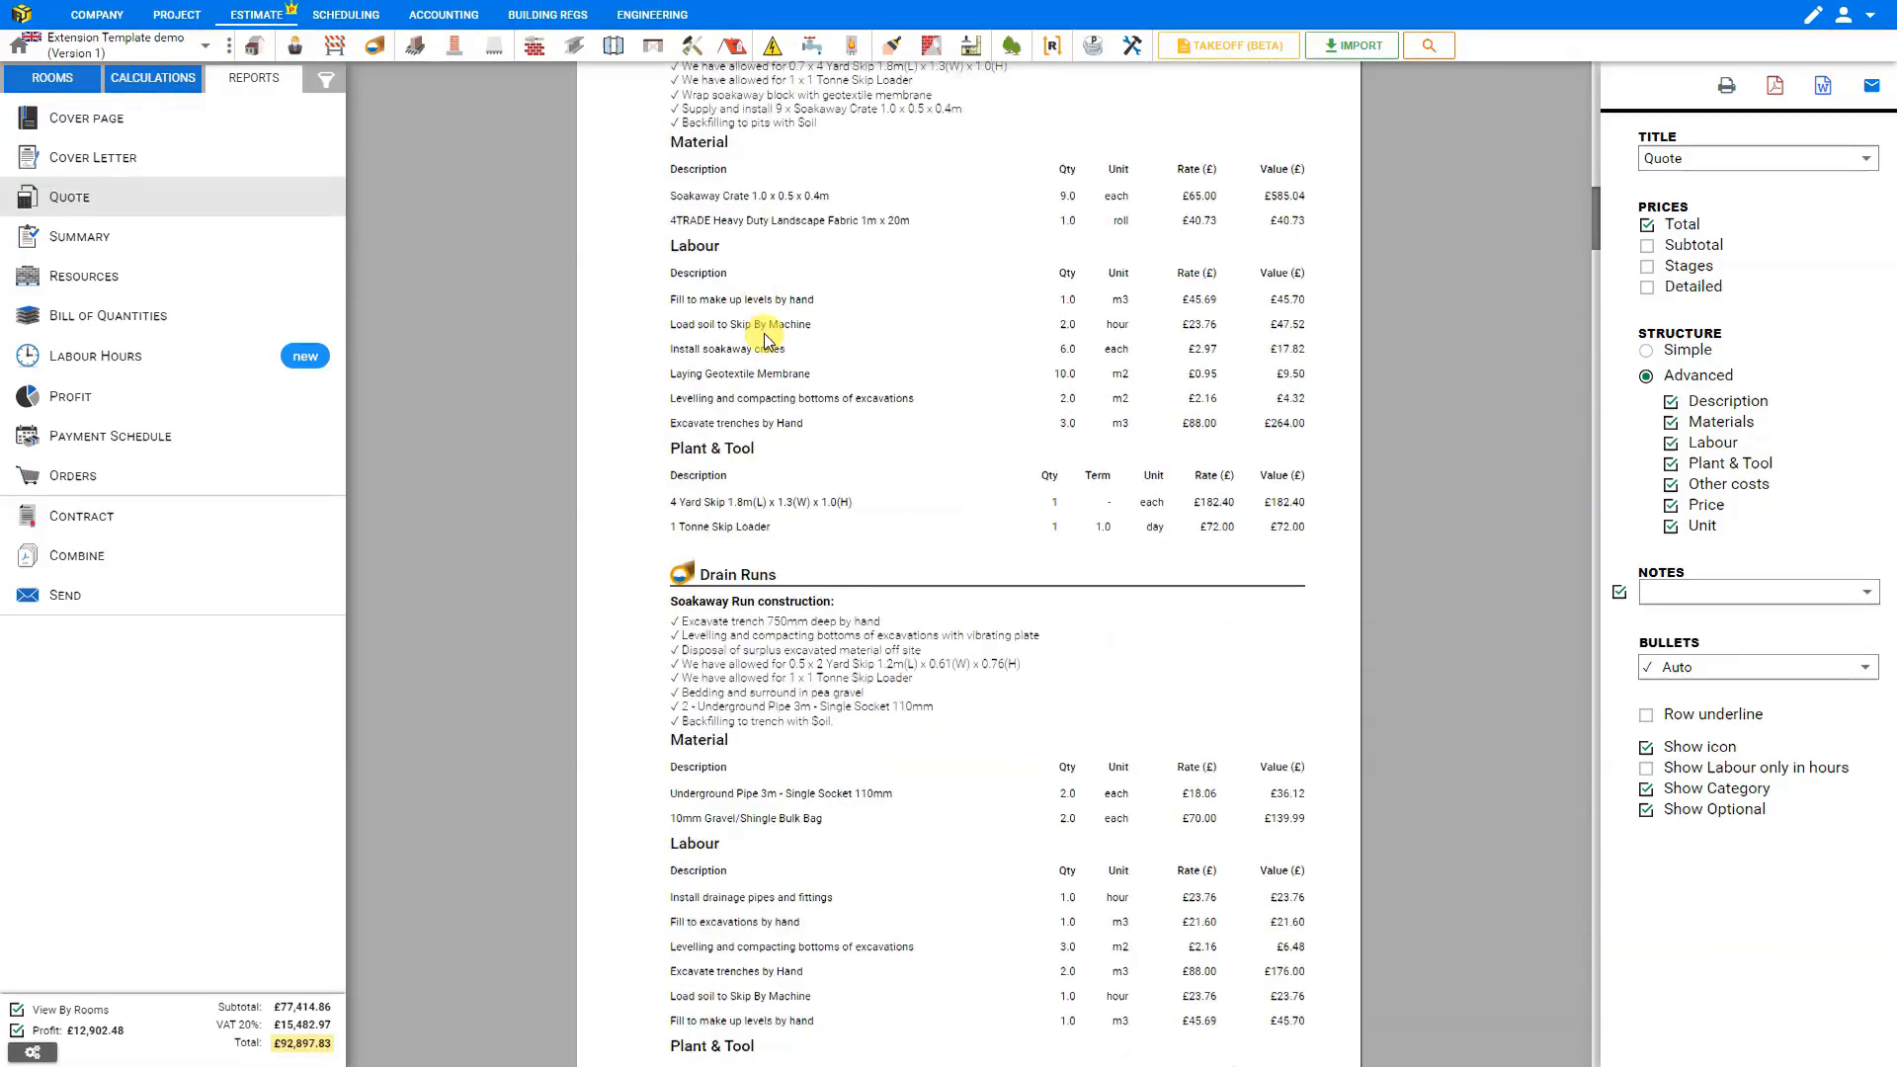
# Include stage prices, the subtotal and detailed costs in the quote, keeping the total shown
pyautogui.click(1647, 267)
pyautogui.moveTo(1596, 220); pyautogui.dragTo(1614, 93)
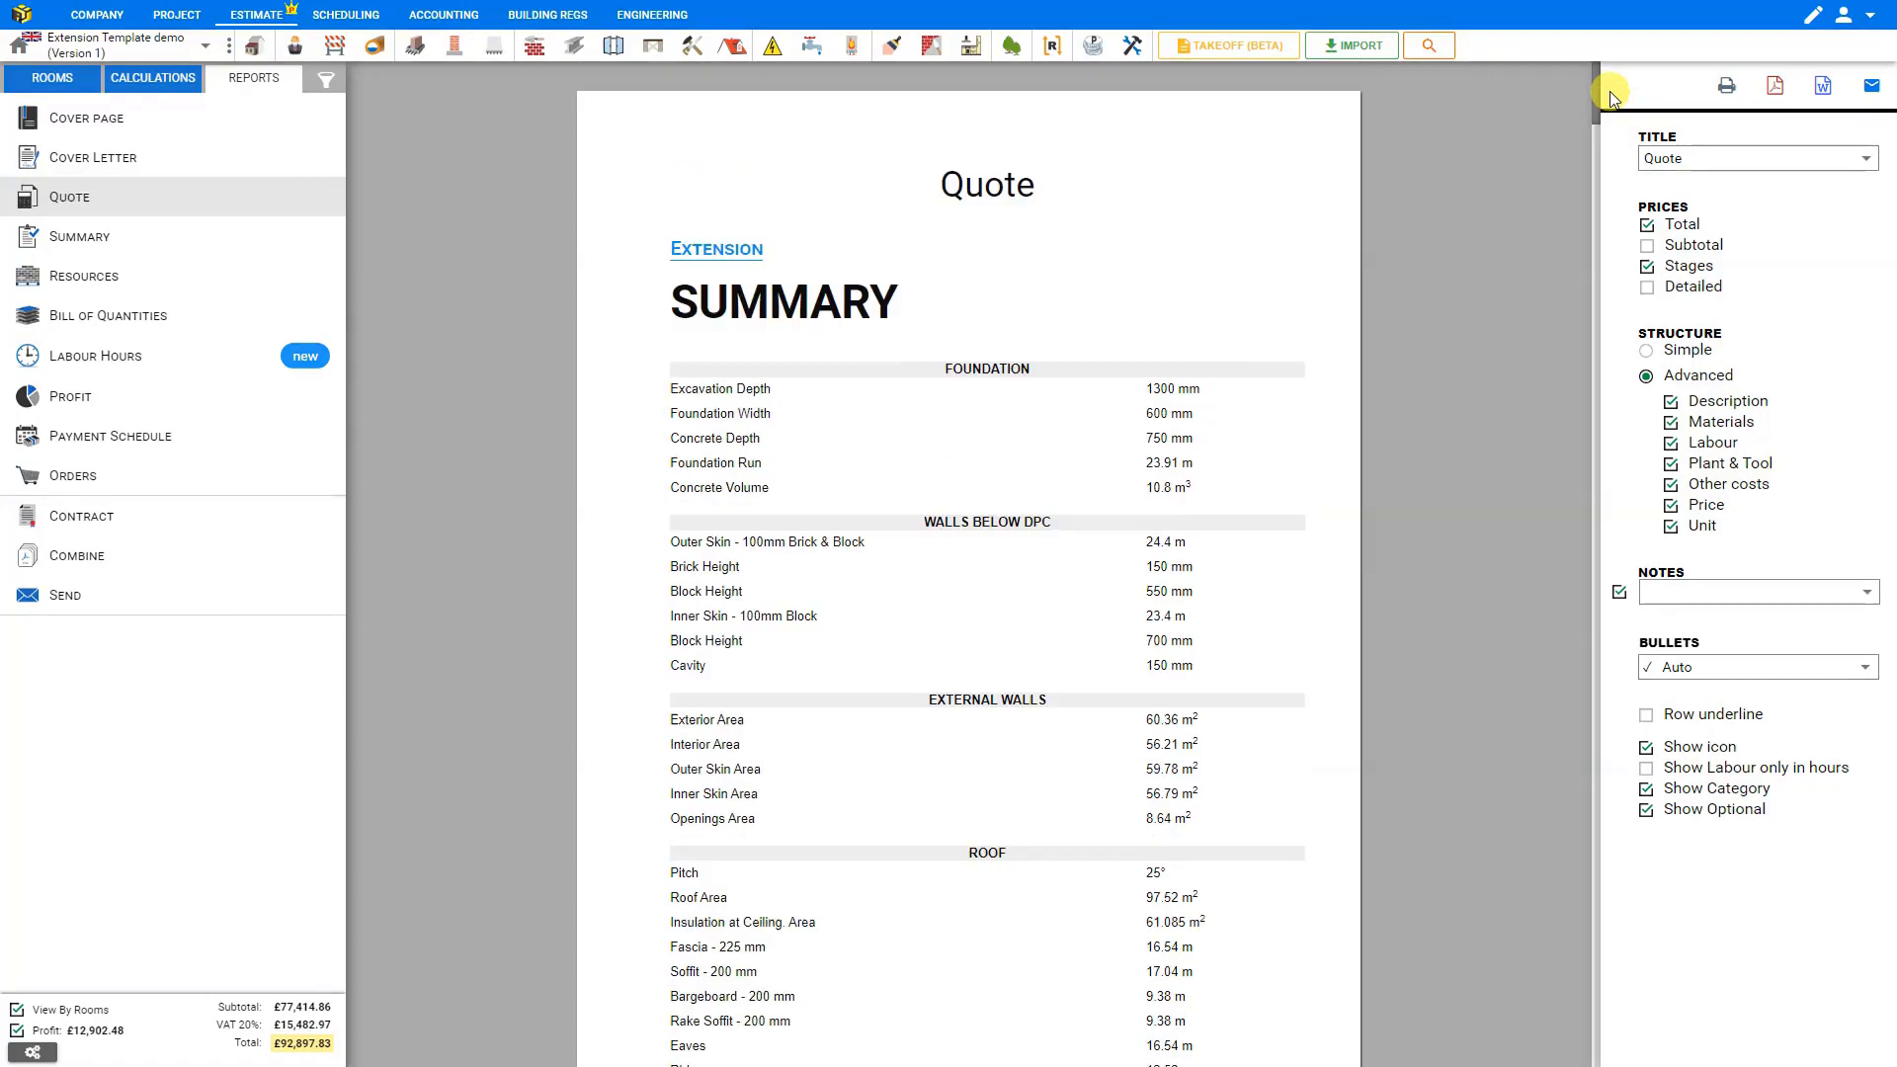
pyautogui.click(1647, 246)
pyautogui.moveTo(1559, 191); pyautogui.dragTo(1563, 1042)
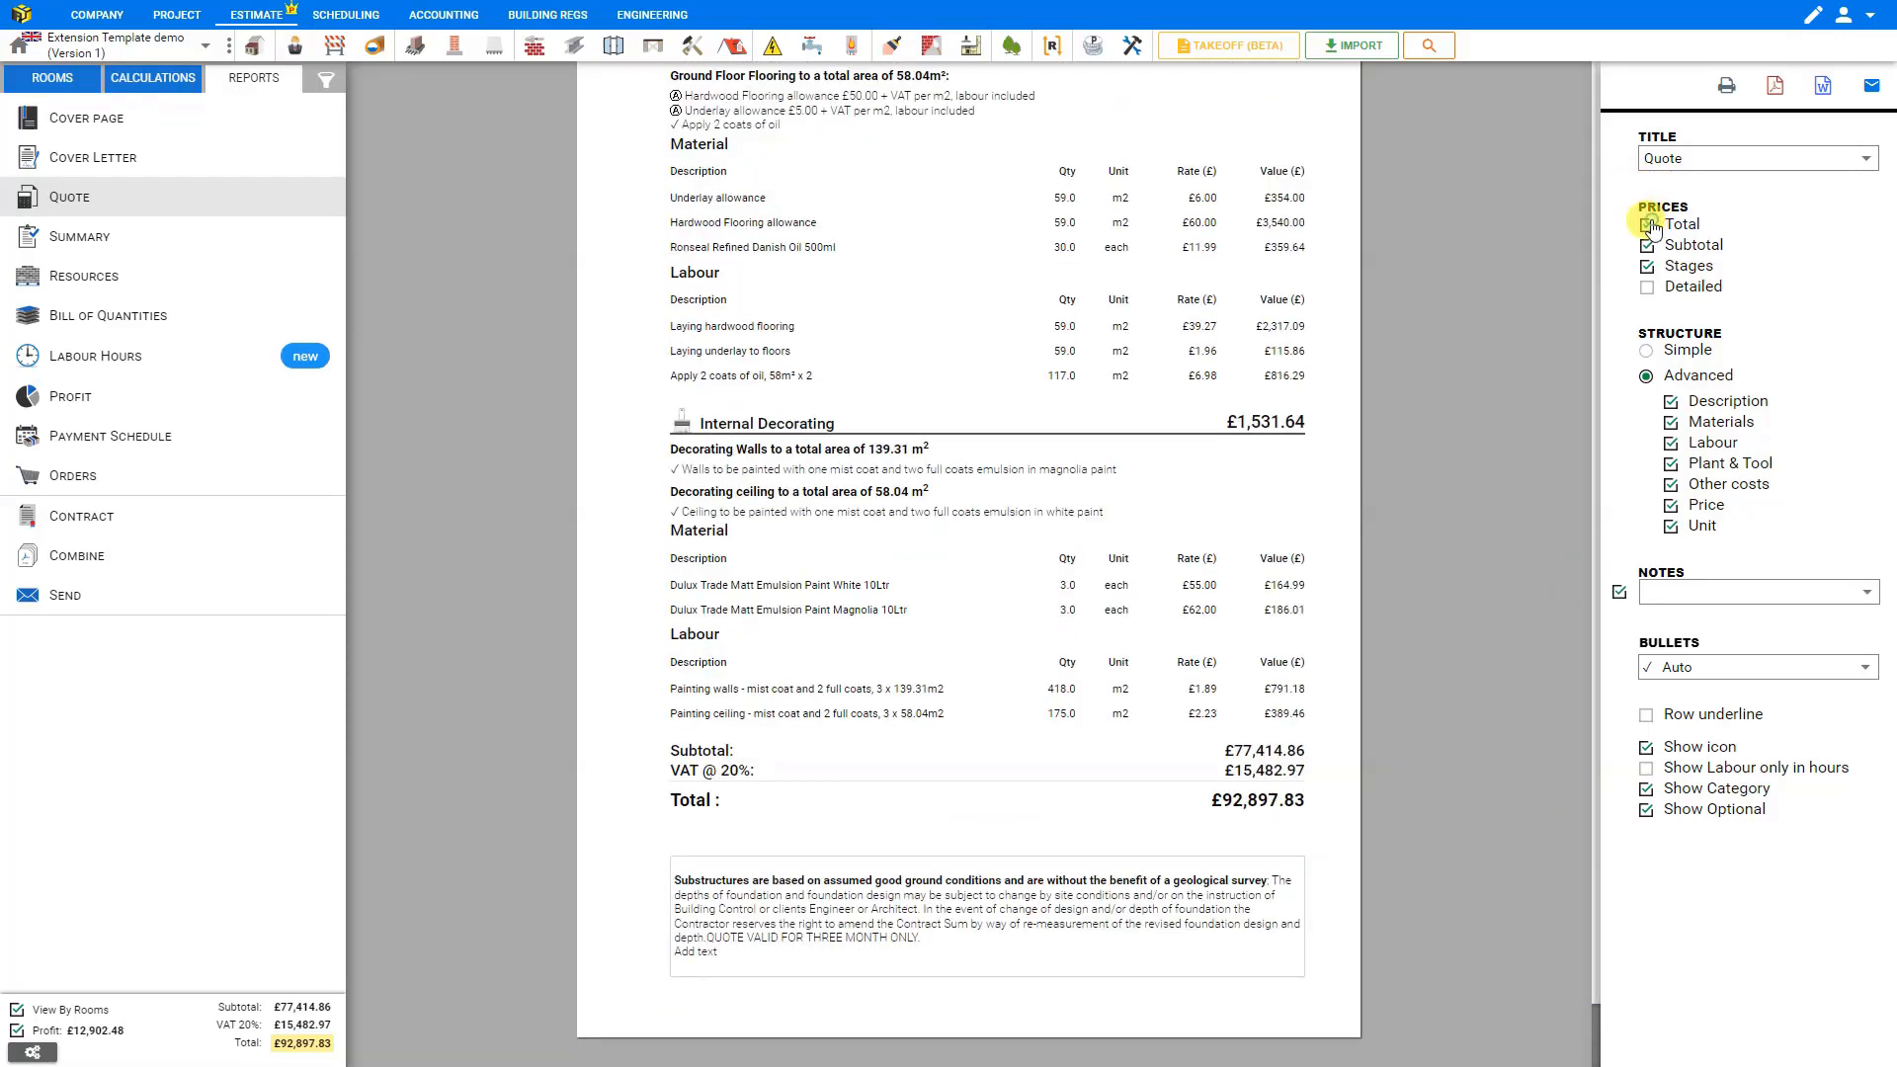
pyautogui.click(1648, 225)
pyautogui.click(1648, 225)
pyautogui.click(1647, 290)
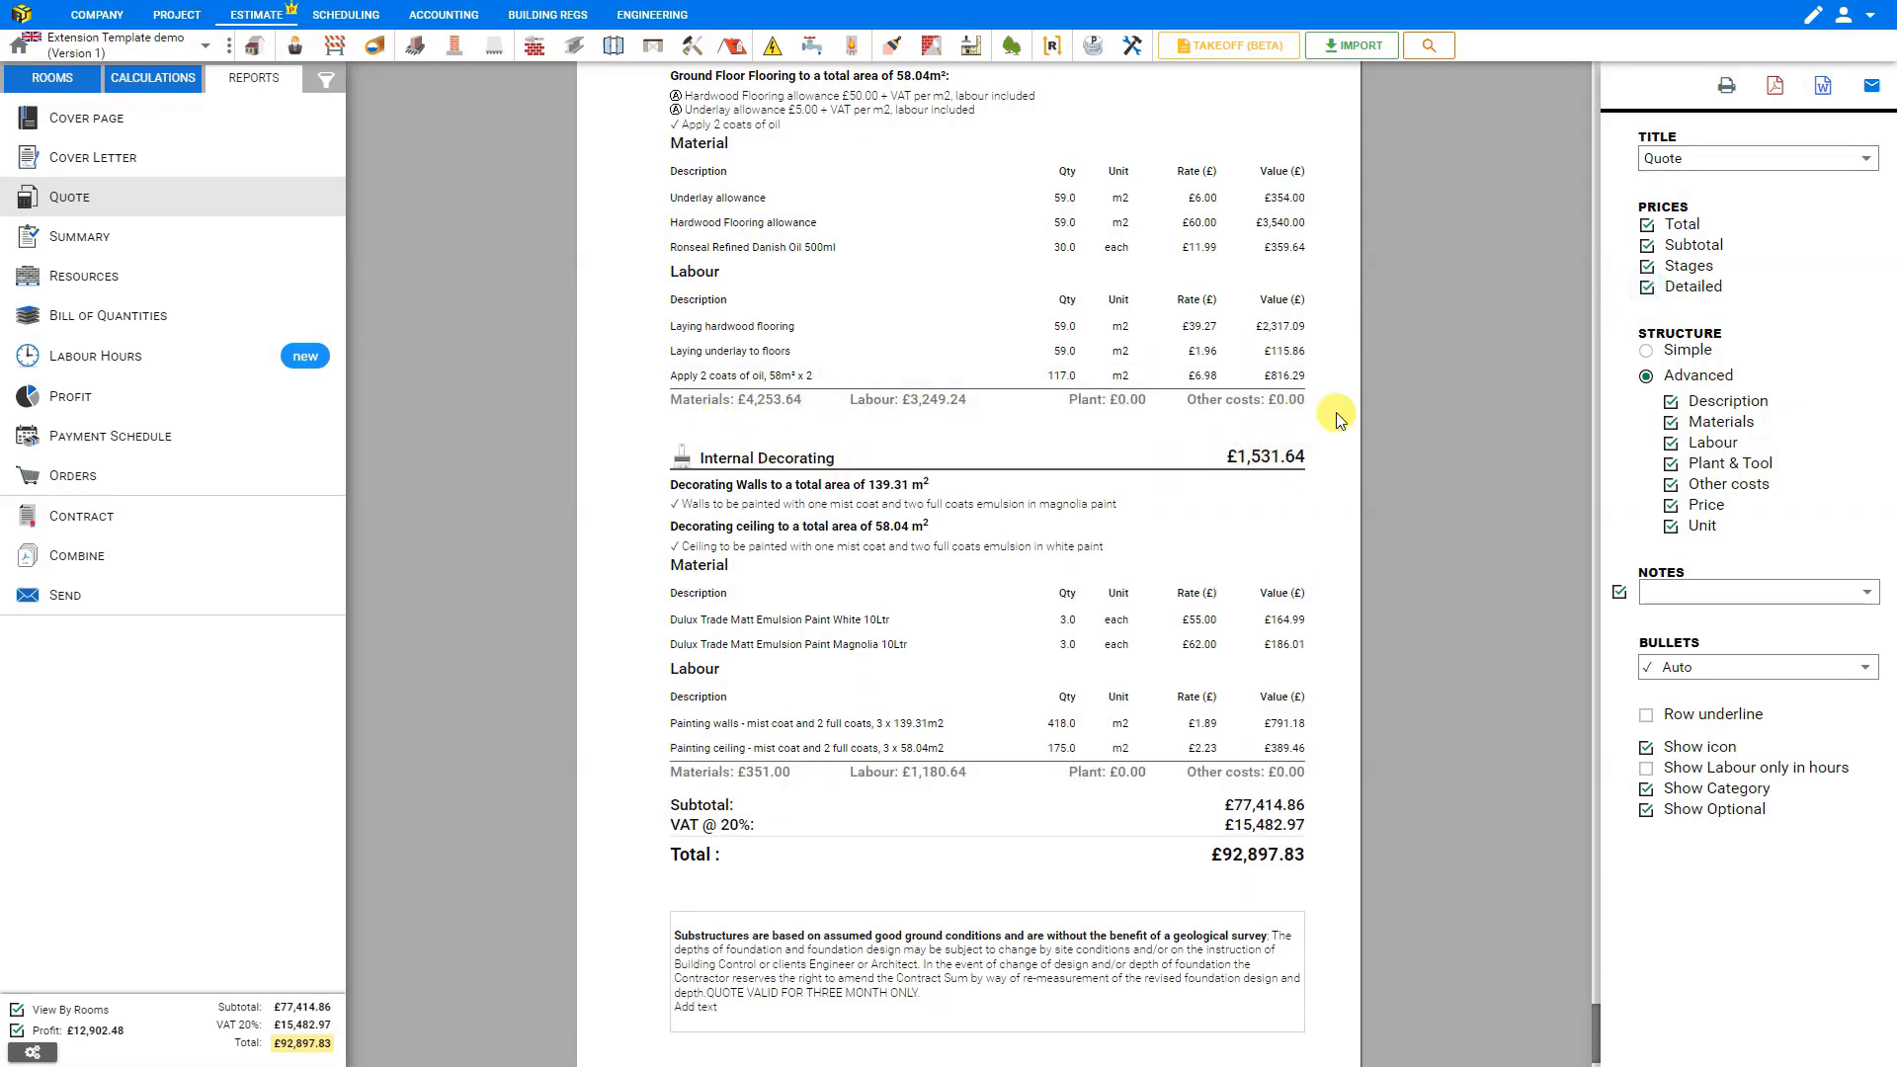
# Preview the quote in the Simple structure, return it to Advanced, and toggle Description and Materials off and back on
pyautogui.click(1647, 354)
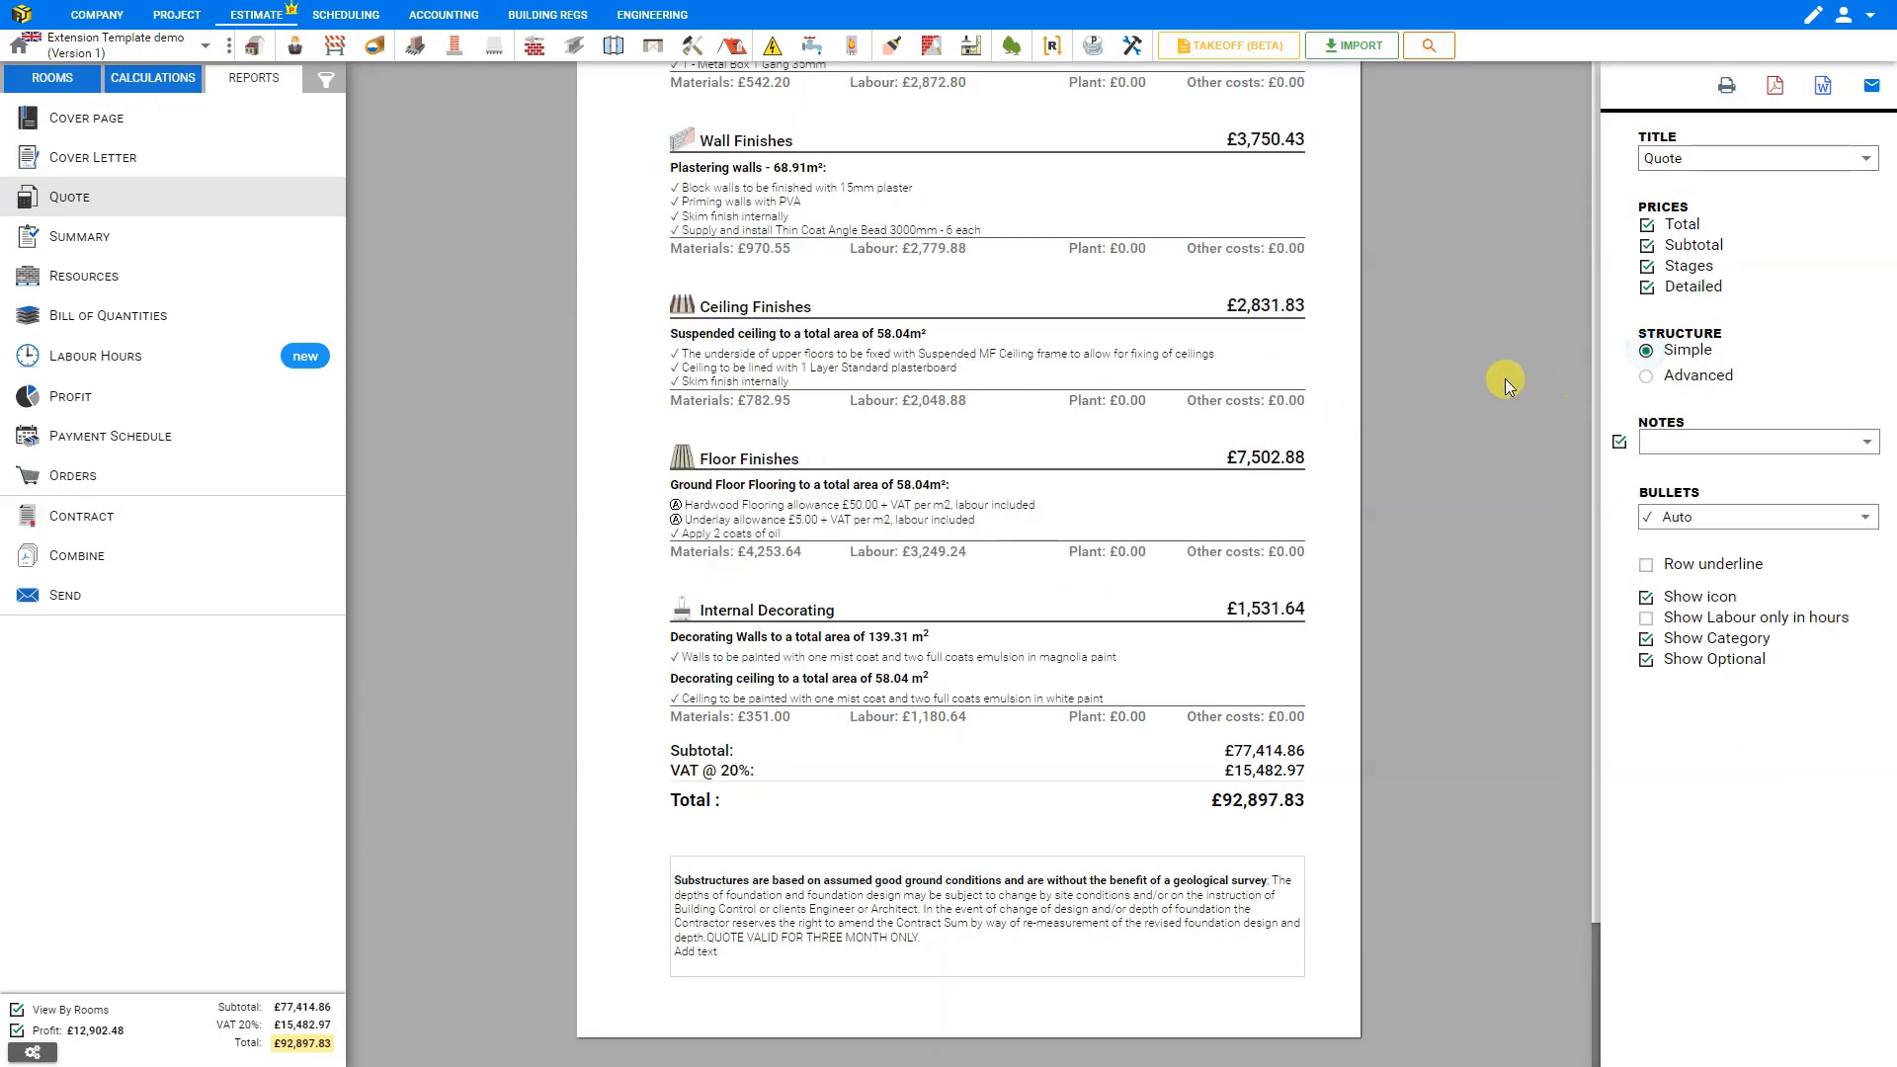
pyautogui.click(1646, 377)
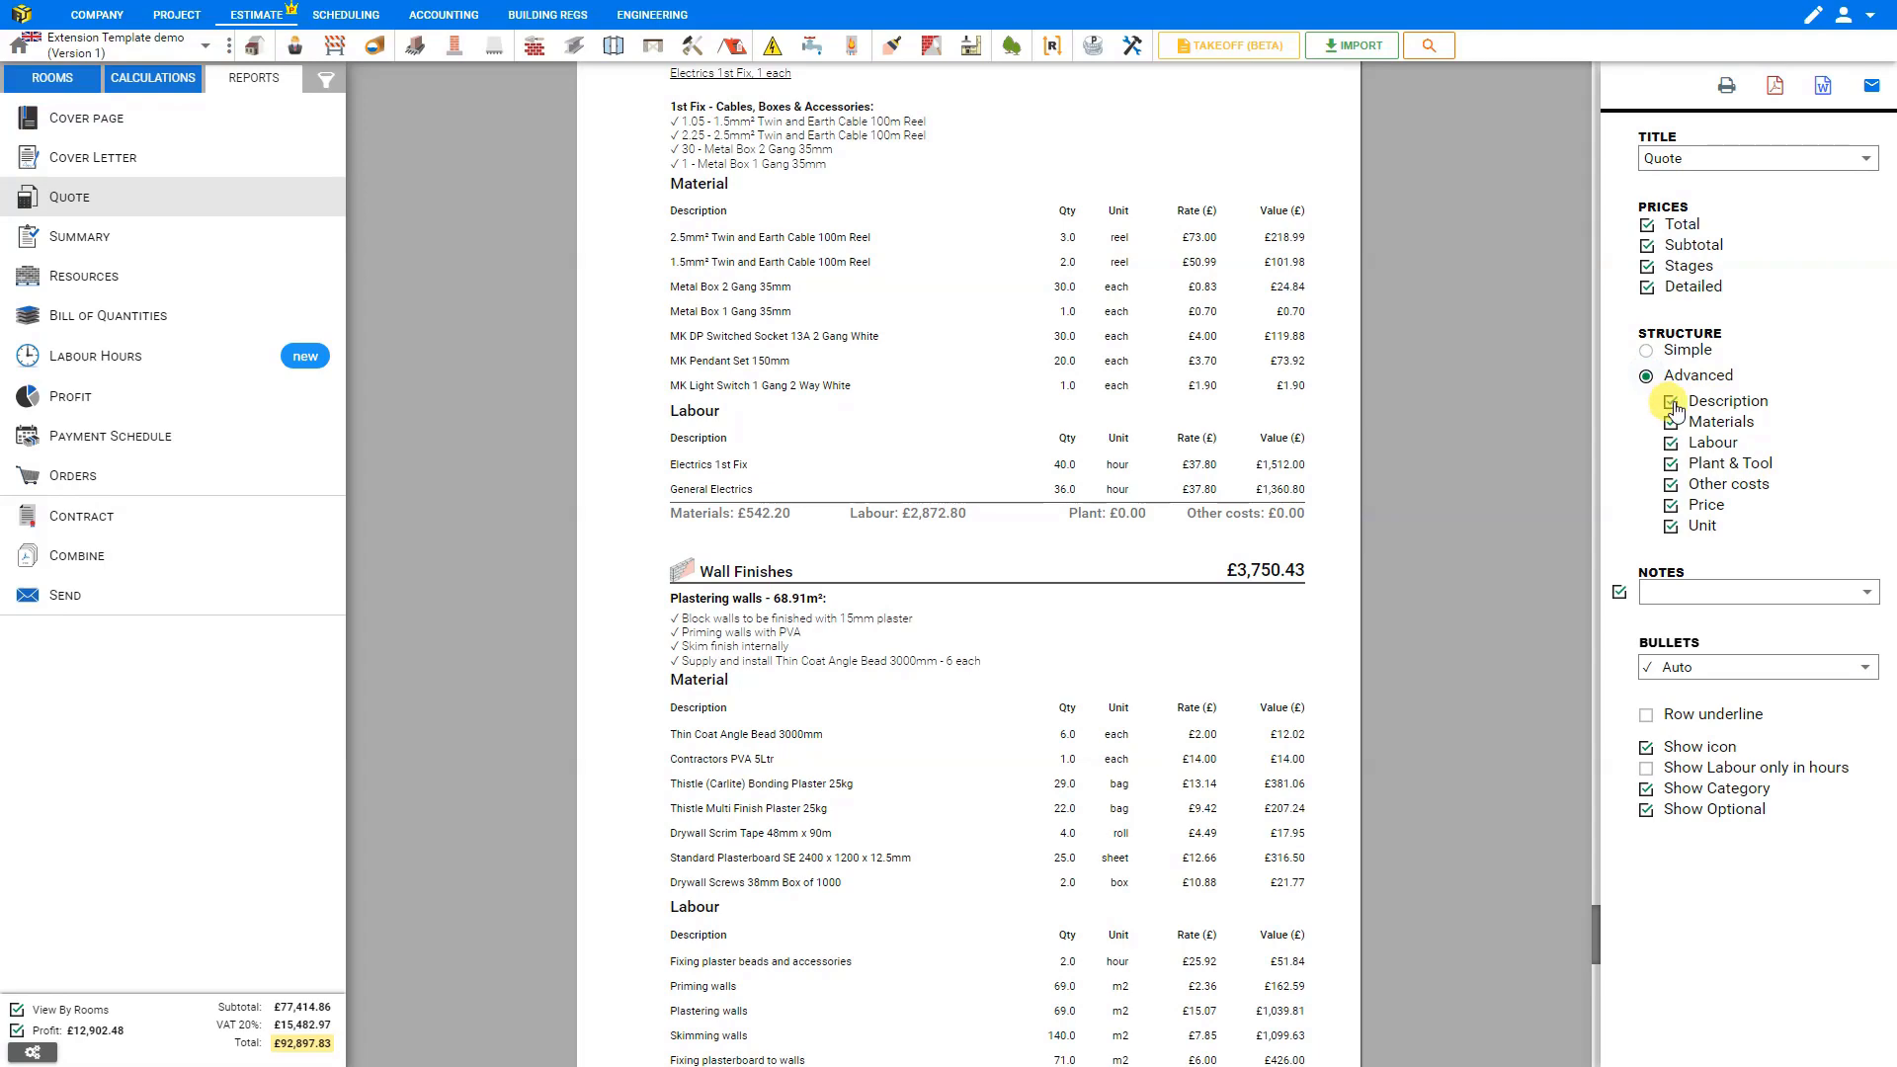
pyautogui.click(1669, 403)
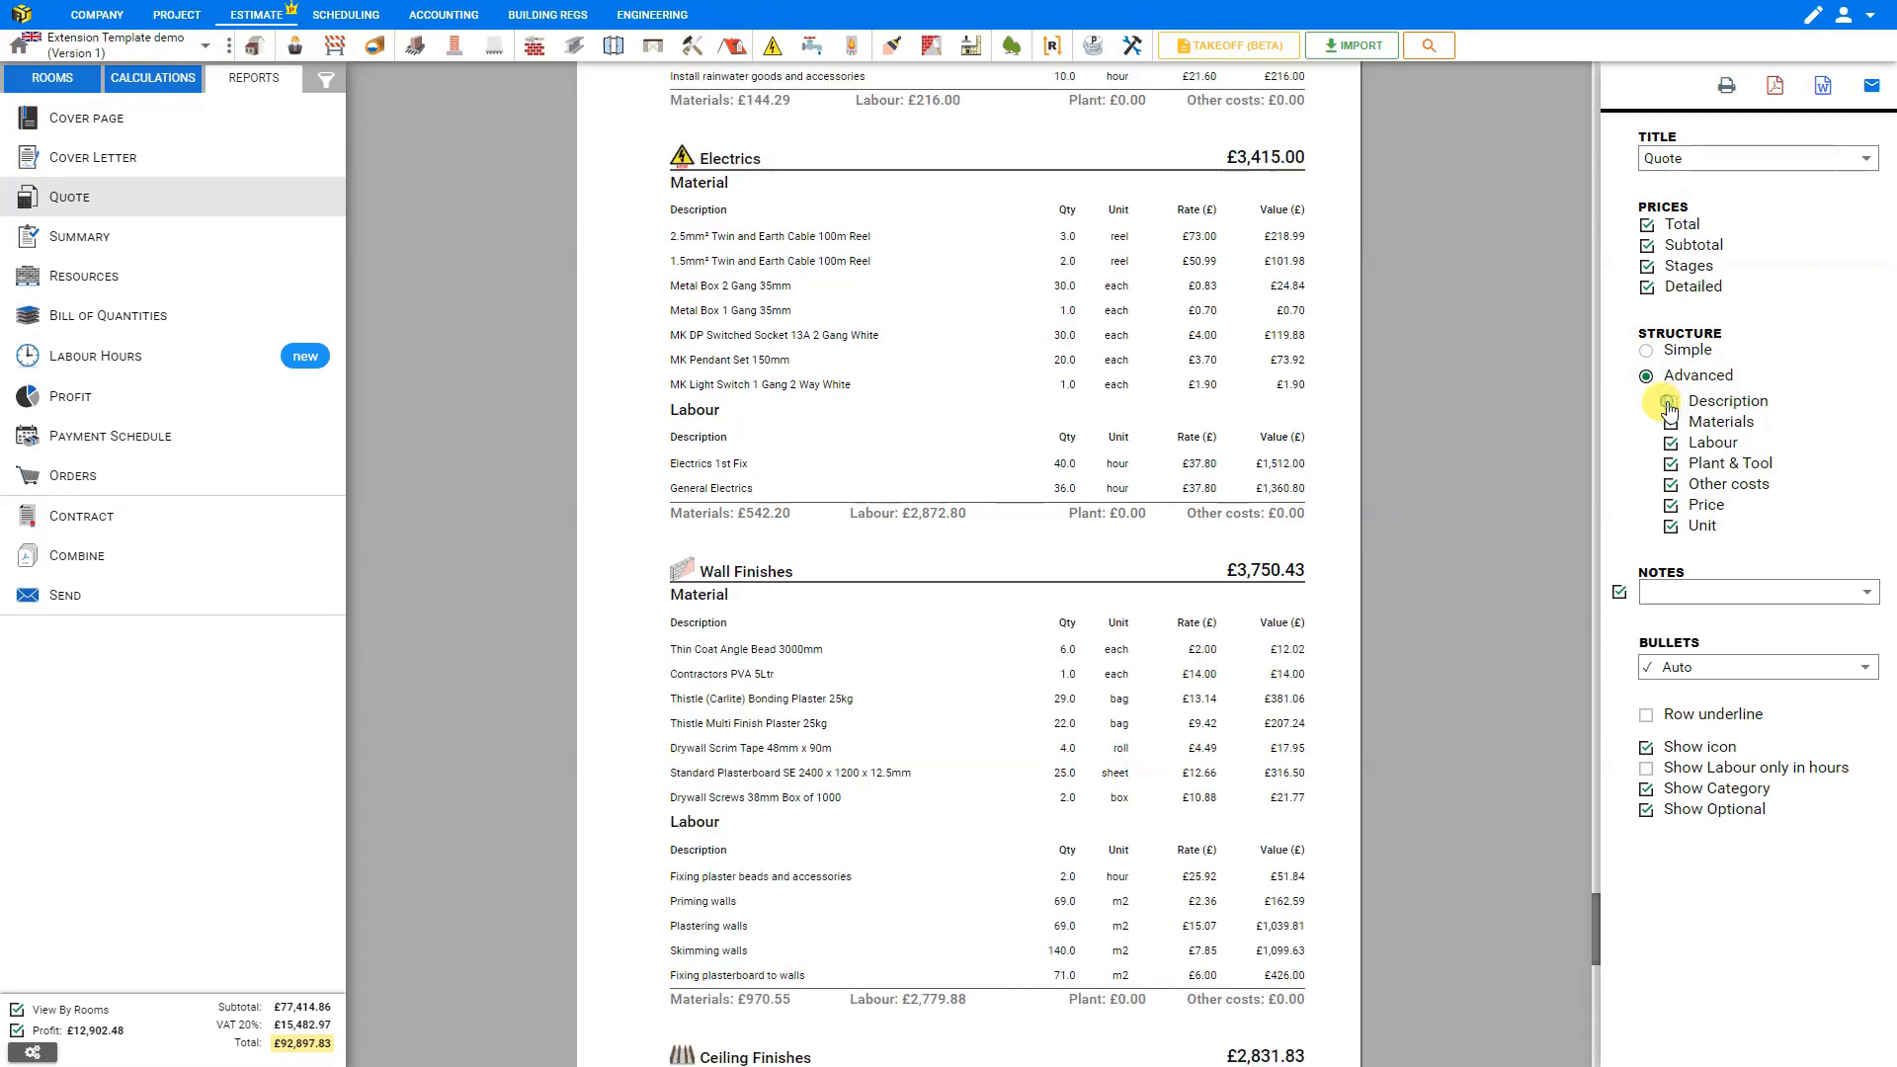
pyautogui.click(1668, 404)
pyautogui.click(1669, 424)
pyautogui.click(1669, 424)
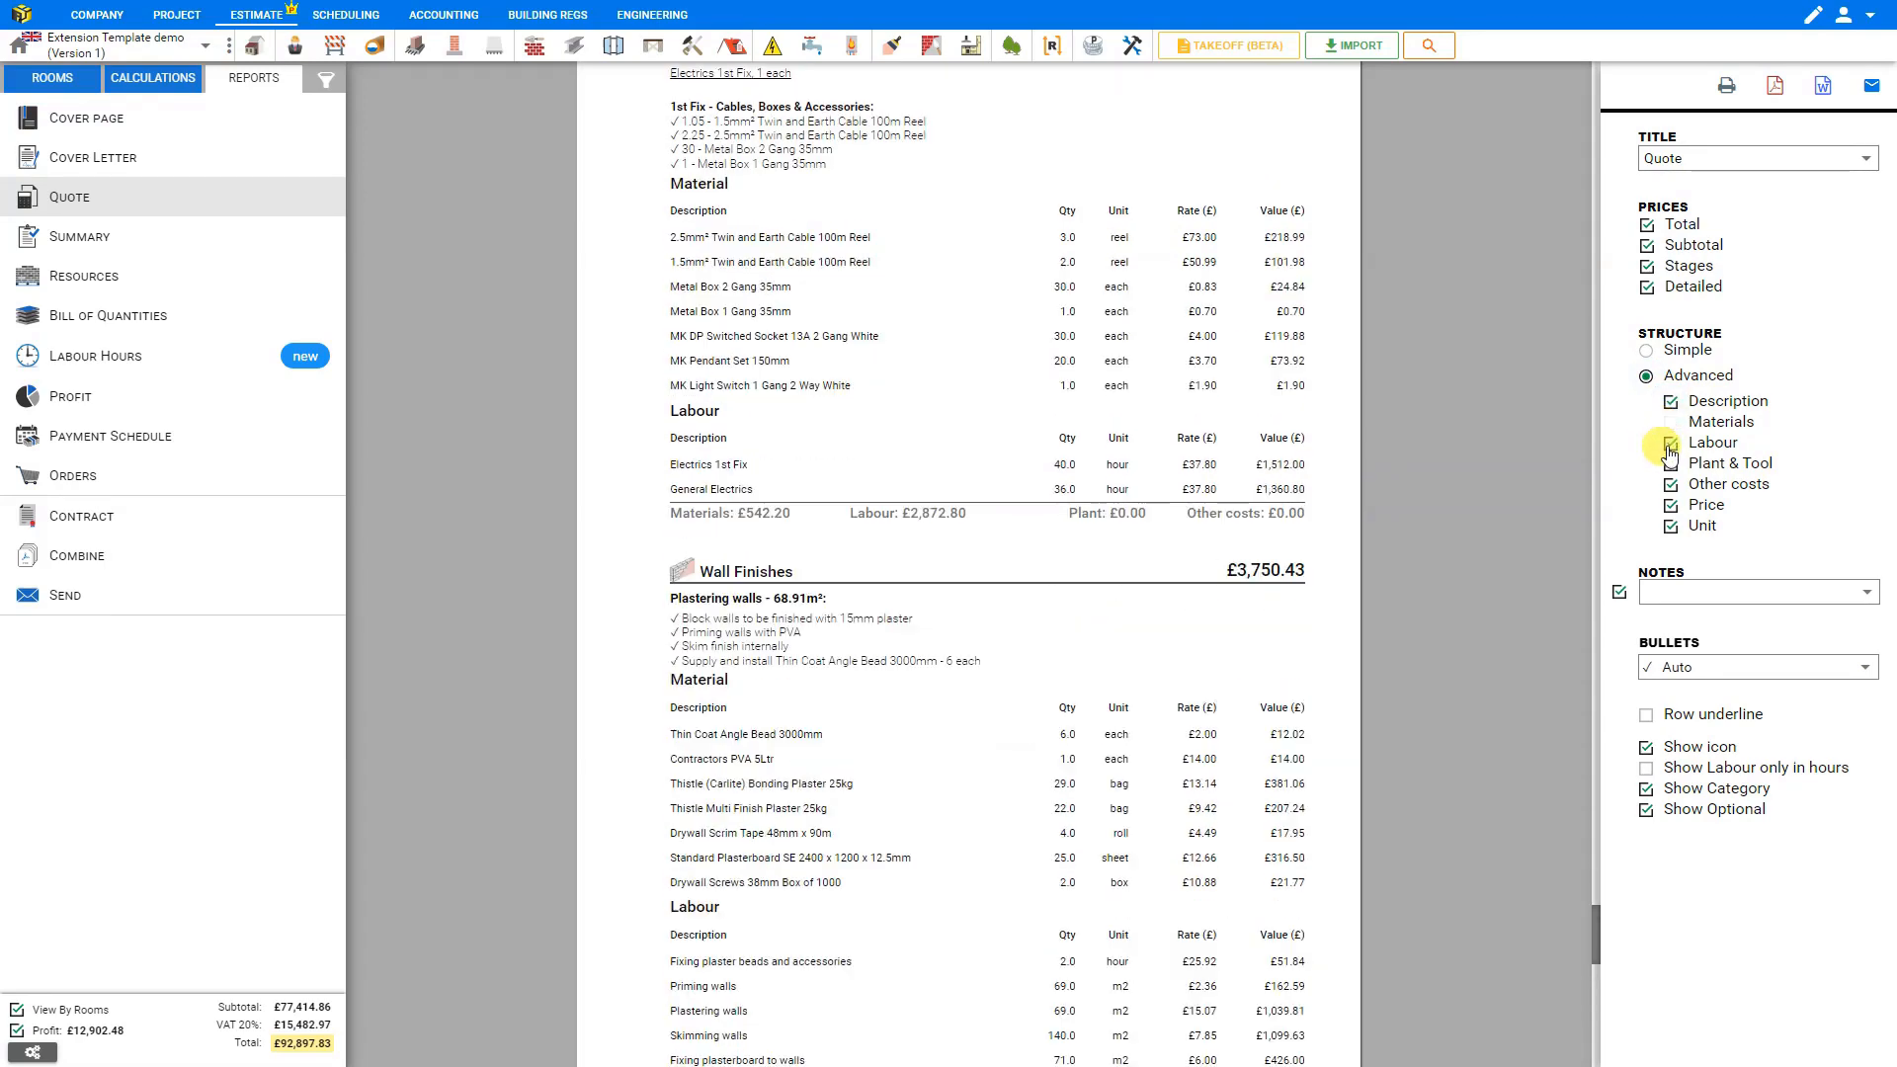
# Toggle the quote's Labour, Price and Unit details off and back on, and review the end of the quote
pyautogui.click(1669, 446)
pyautogui.click(1670, 446)
pyautogui.click(1670, 507)
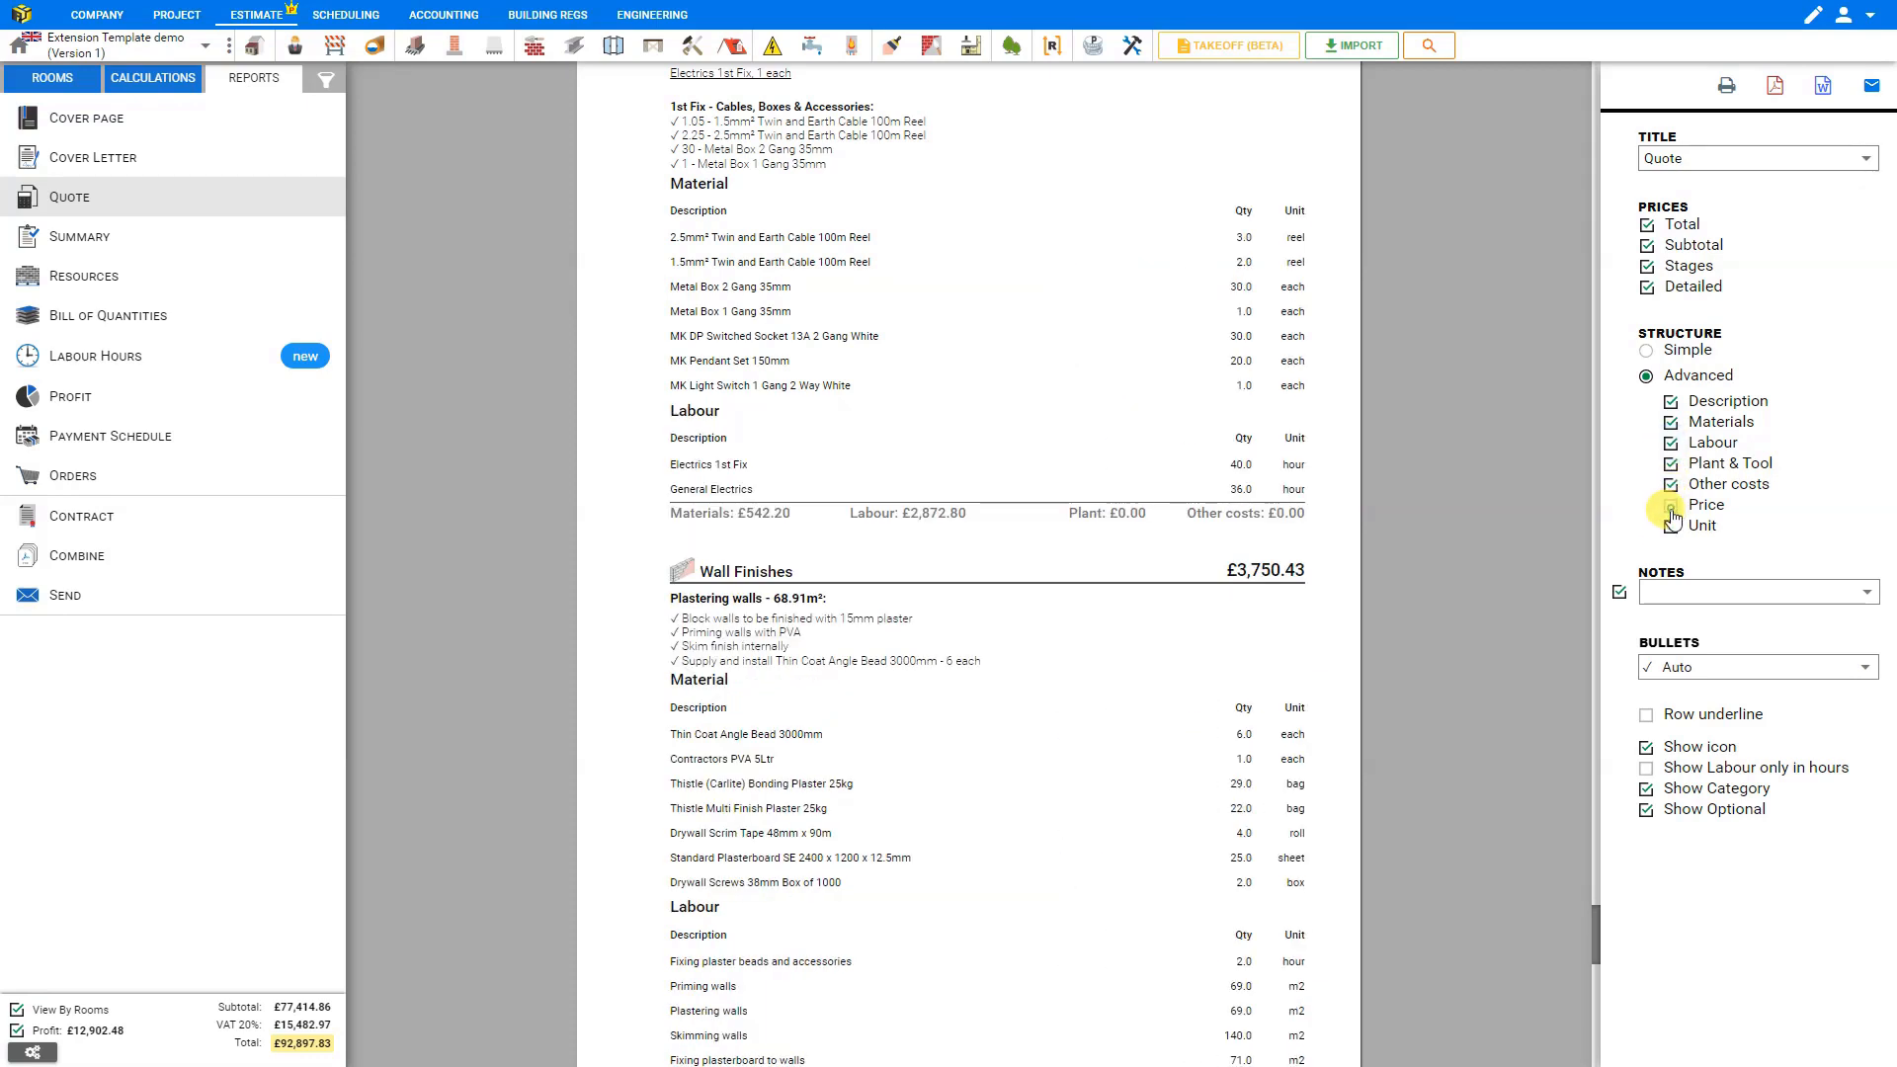
pyautogui.click(1670, 506)
pyautogui.click(1669, 528)
pyautogui.click(1670, 531)
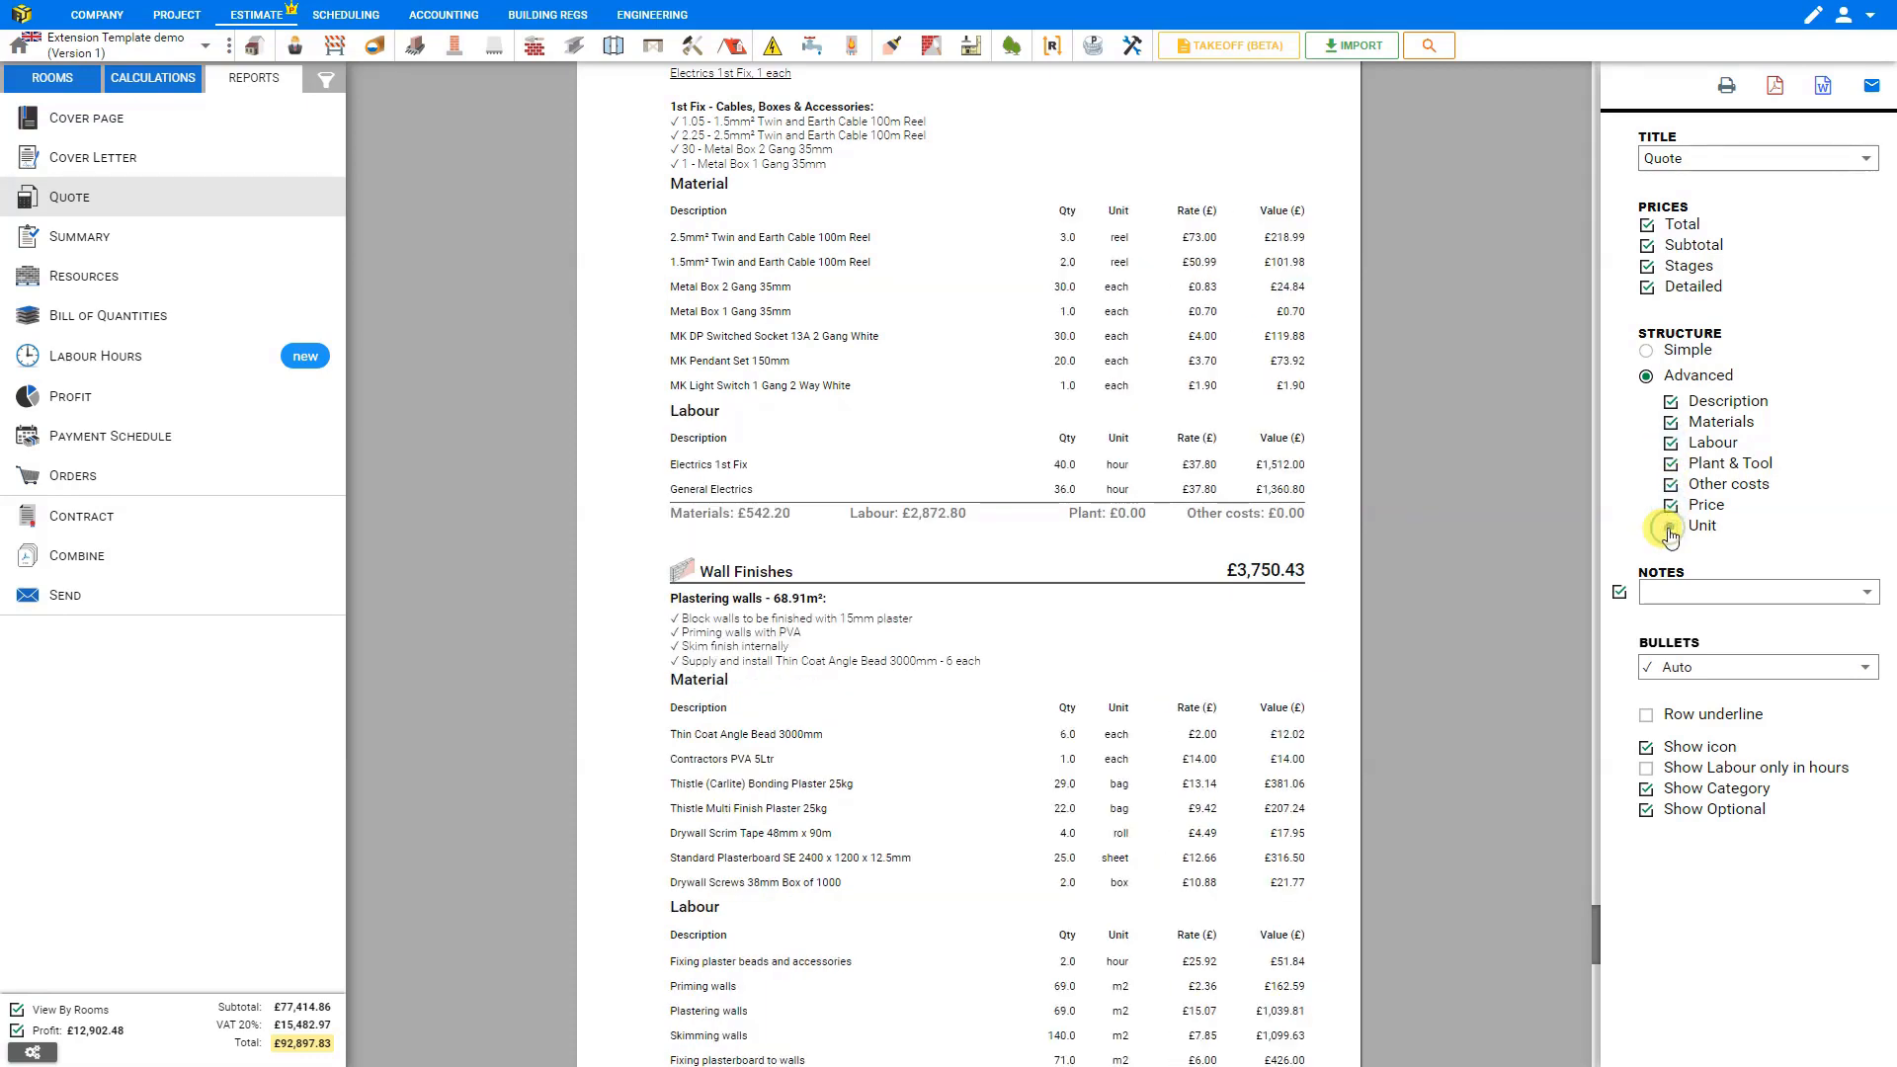
pyautogui.scroll(-10, 1592, 946)
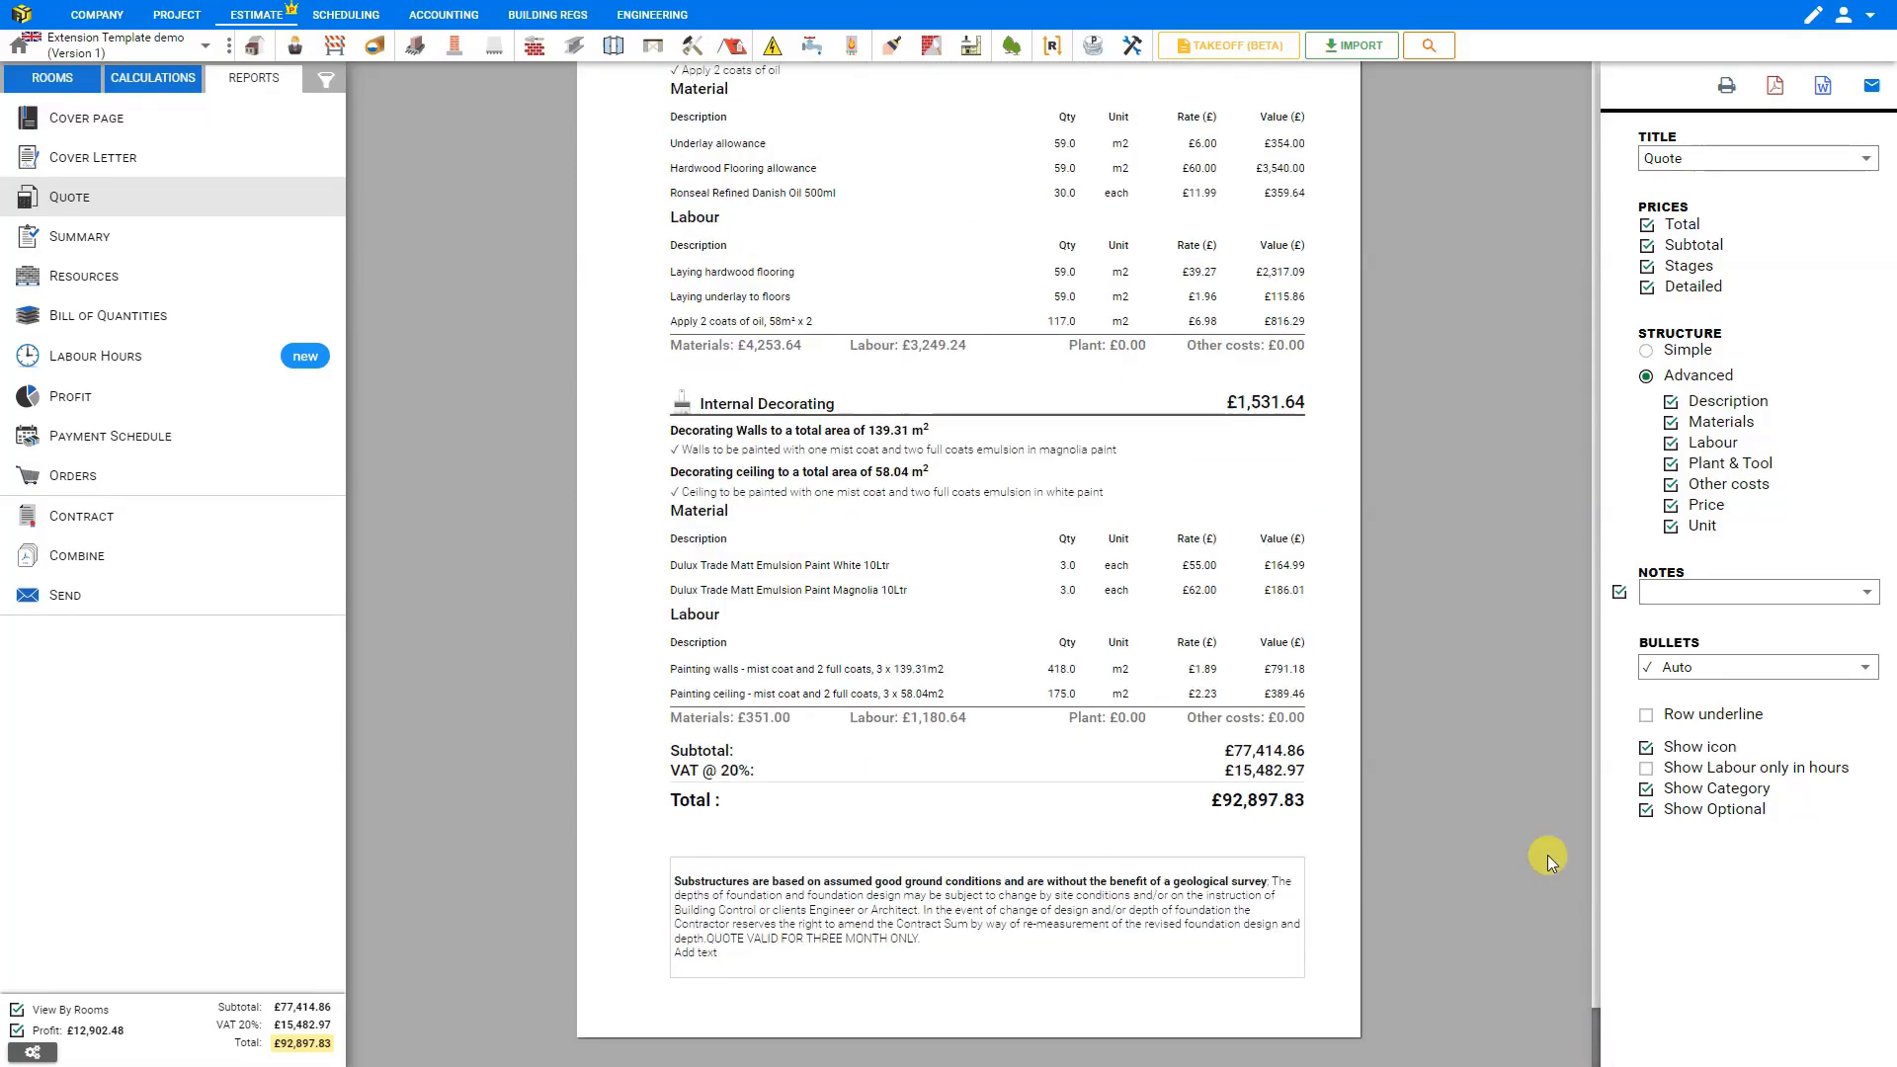
# Toggle the notes section at the end of the quote off and back on
pyautogui.click(1619, 591)
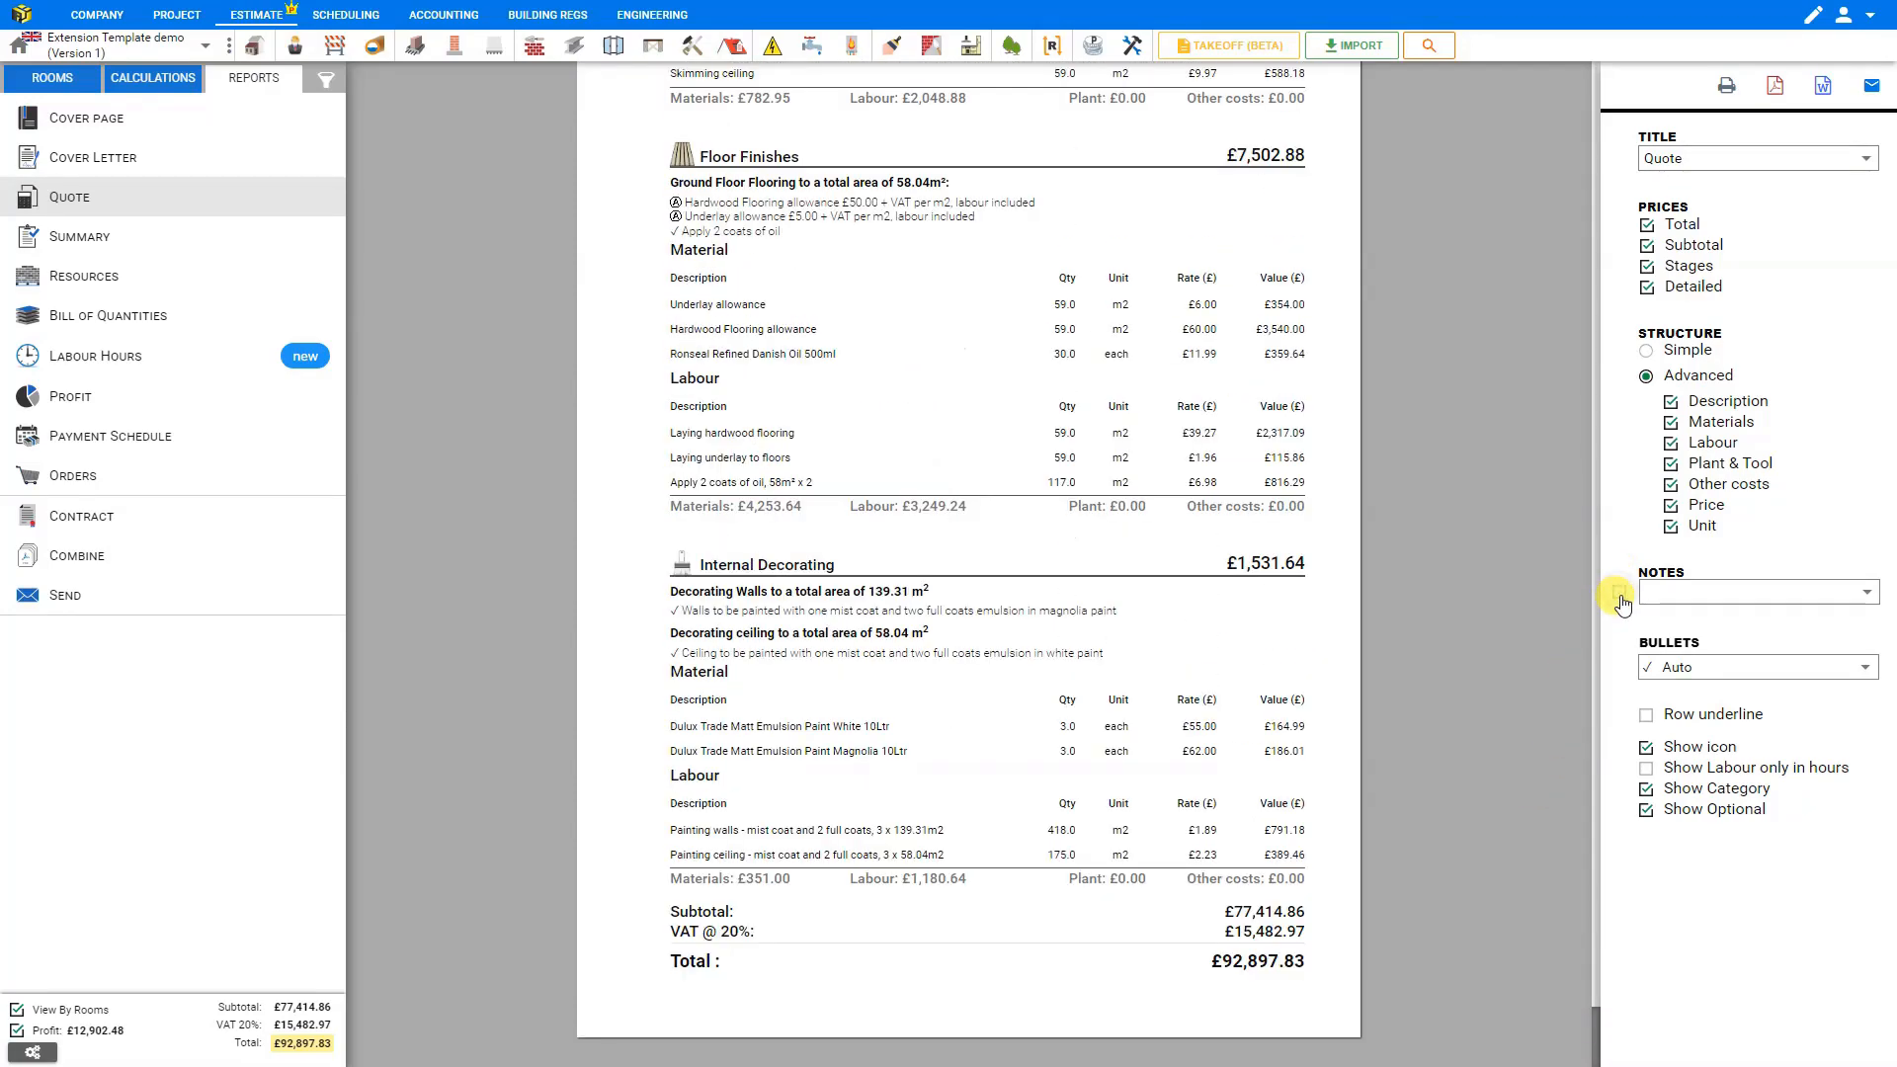
pyautogui.click(1619, 591)
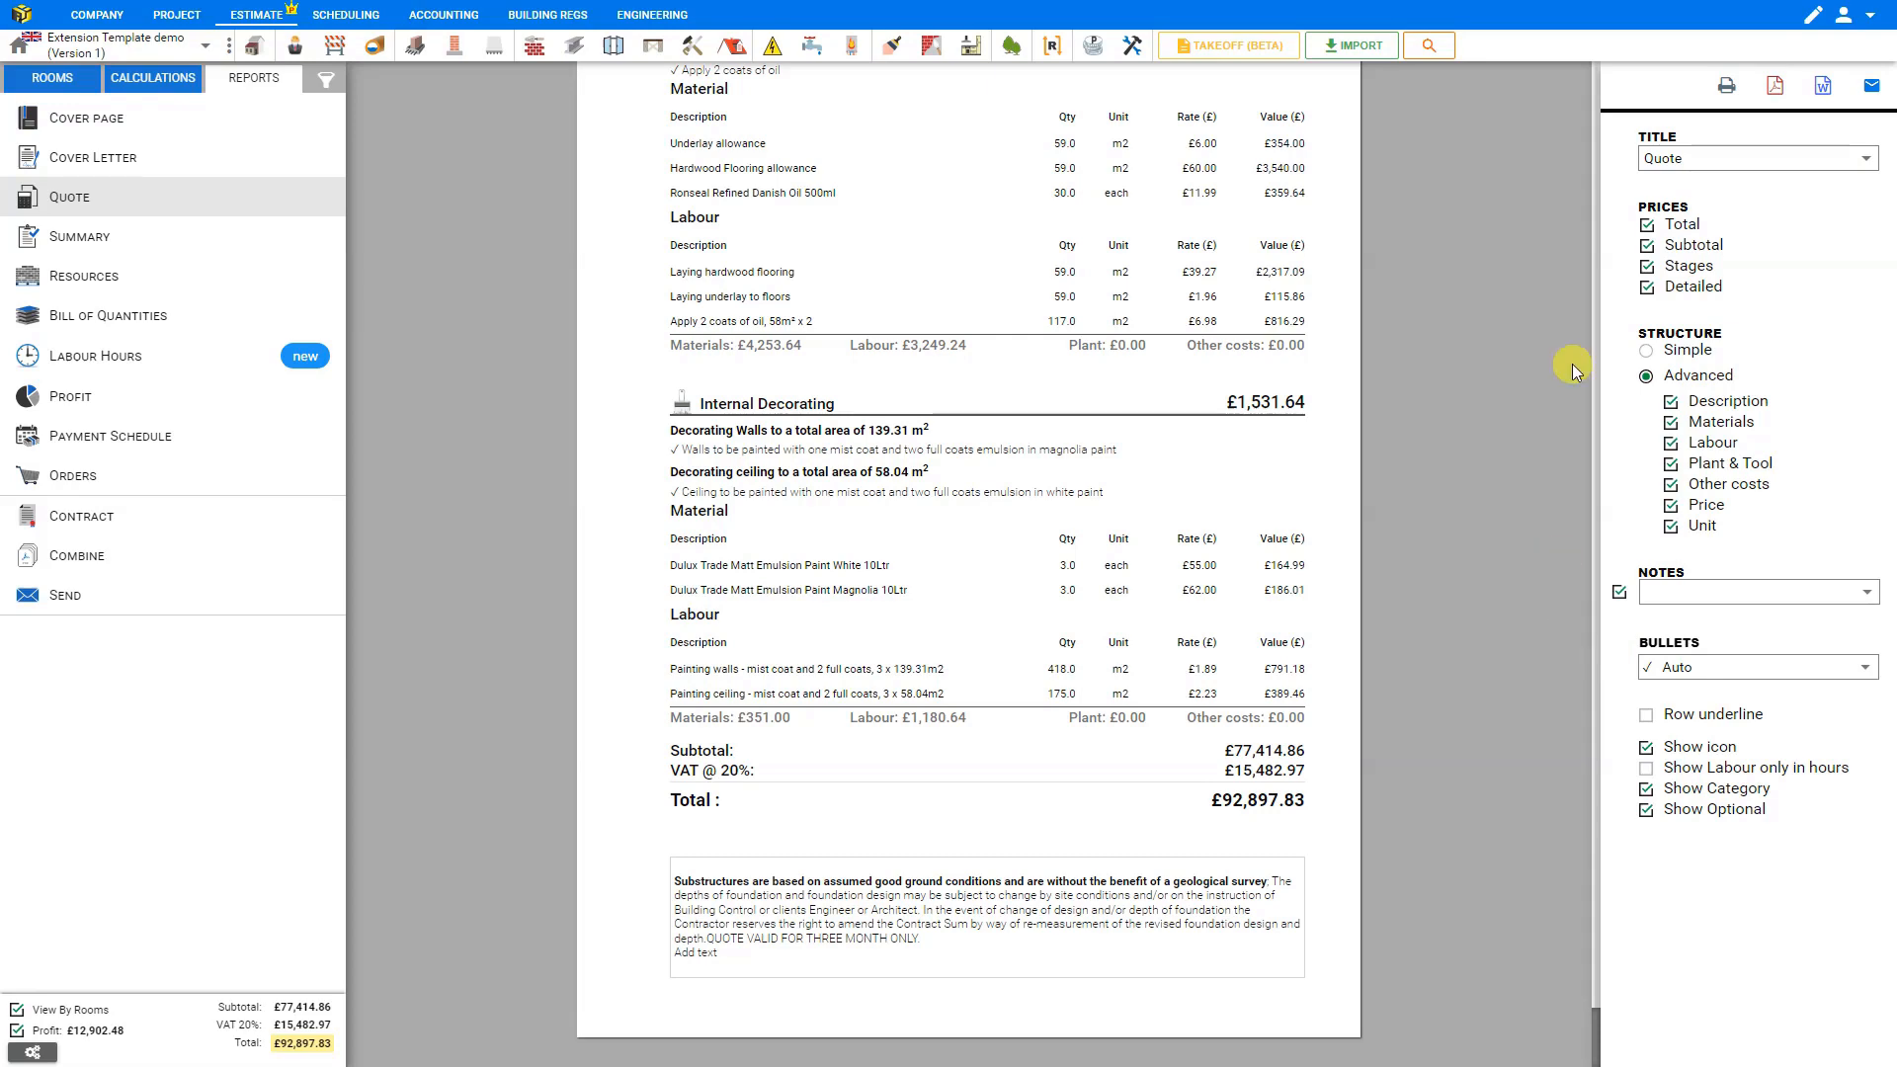
# Preview the quote's print and PDF exports, closing each preview without printing or downloading
pyautogui.click(1727, 87)
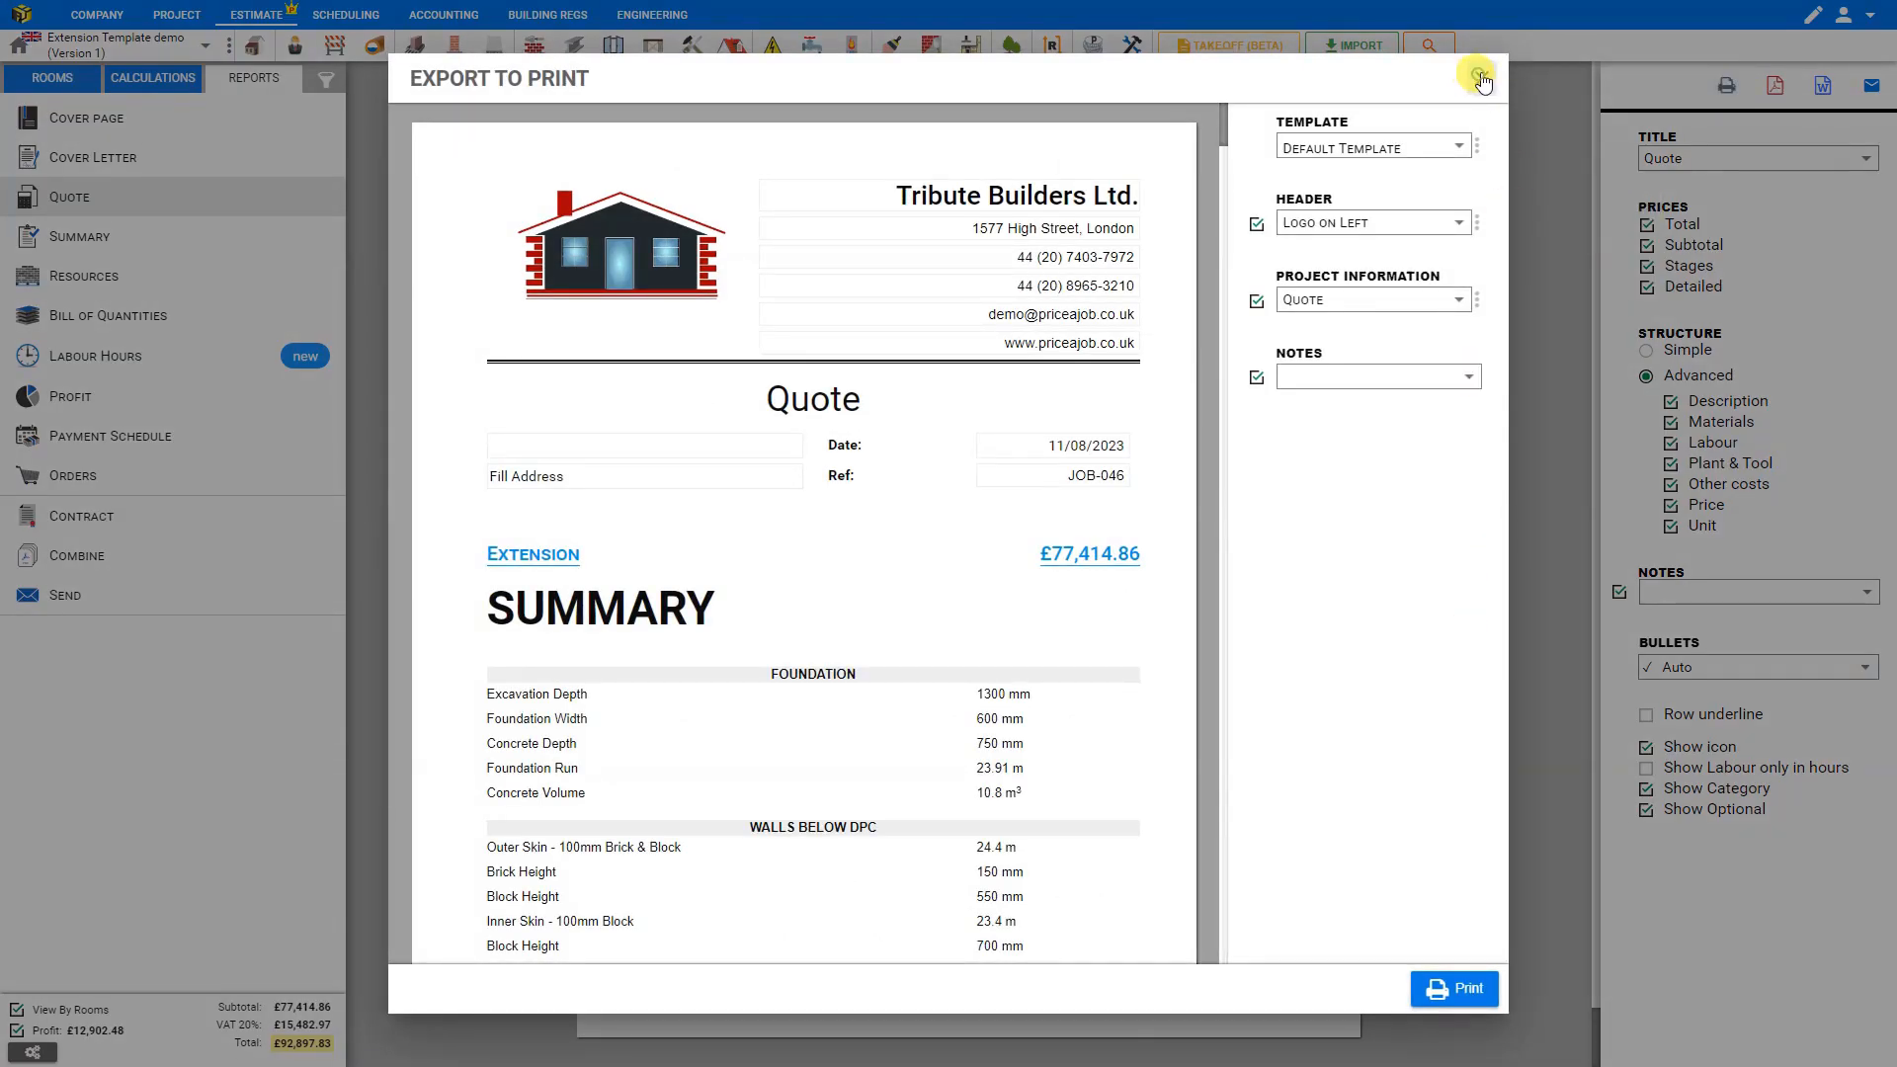
pyautogui.click(1482, 79)
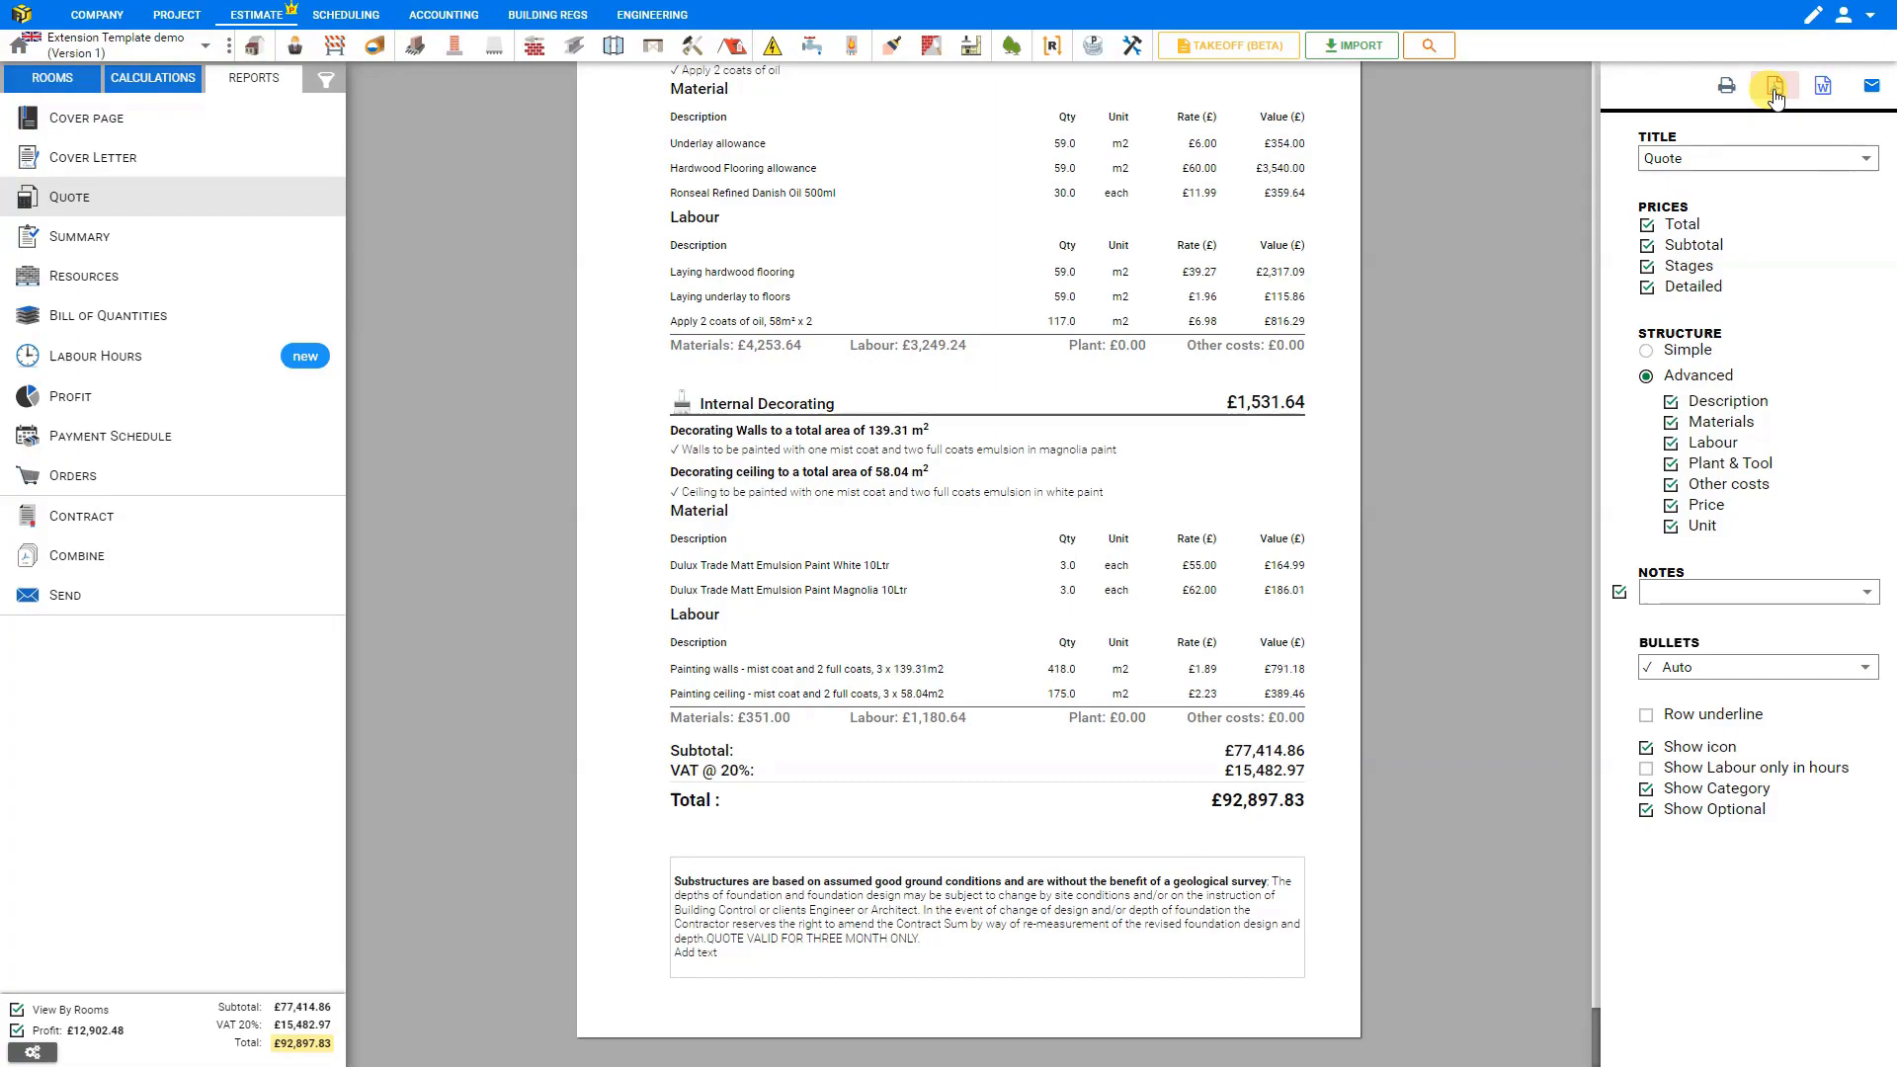
pyautogui.click(1774, 89)
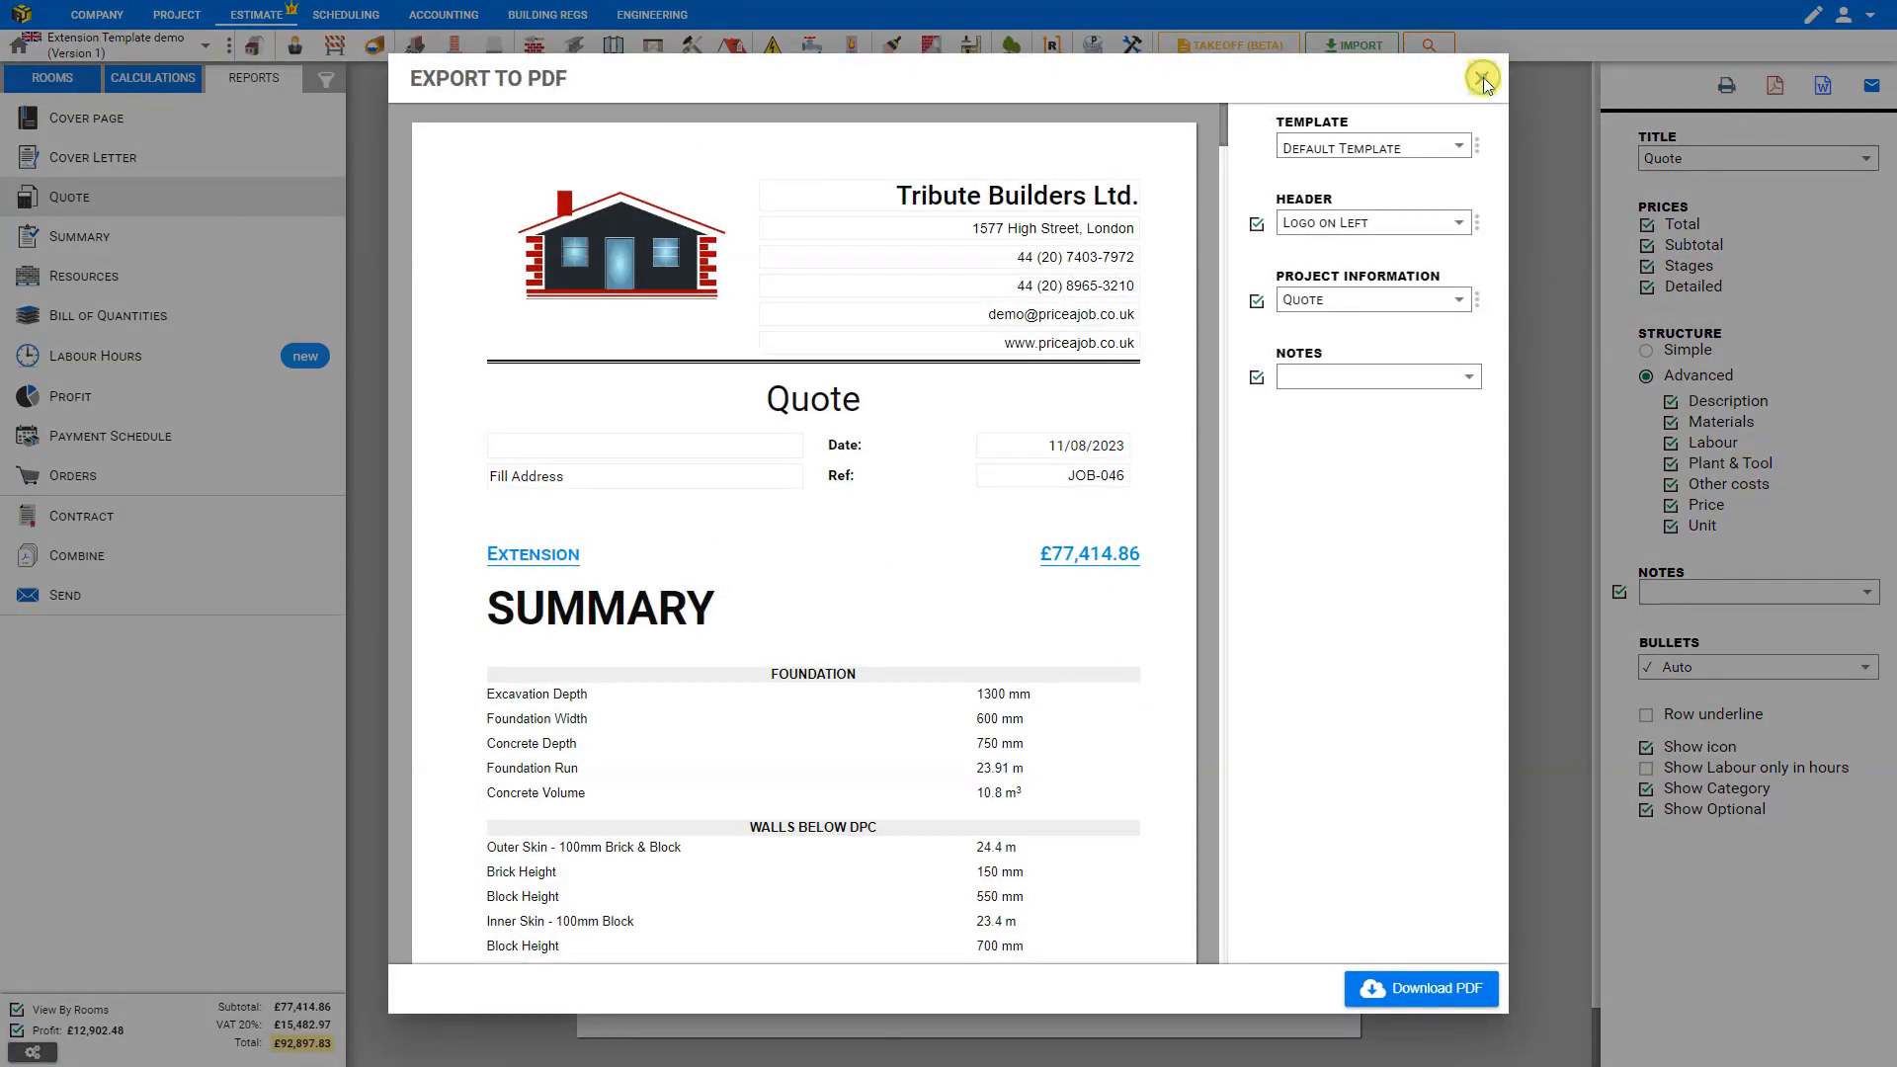
pyautogui.click(1482, 79)
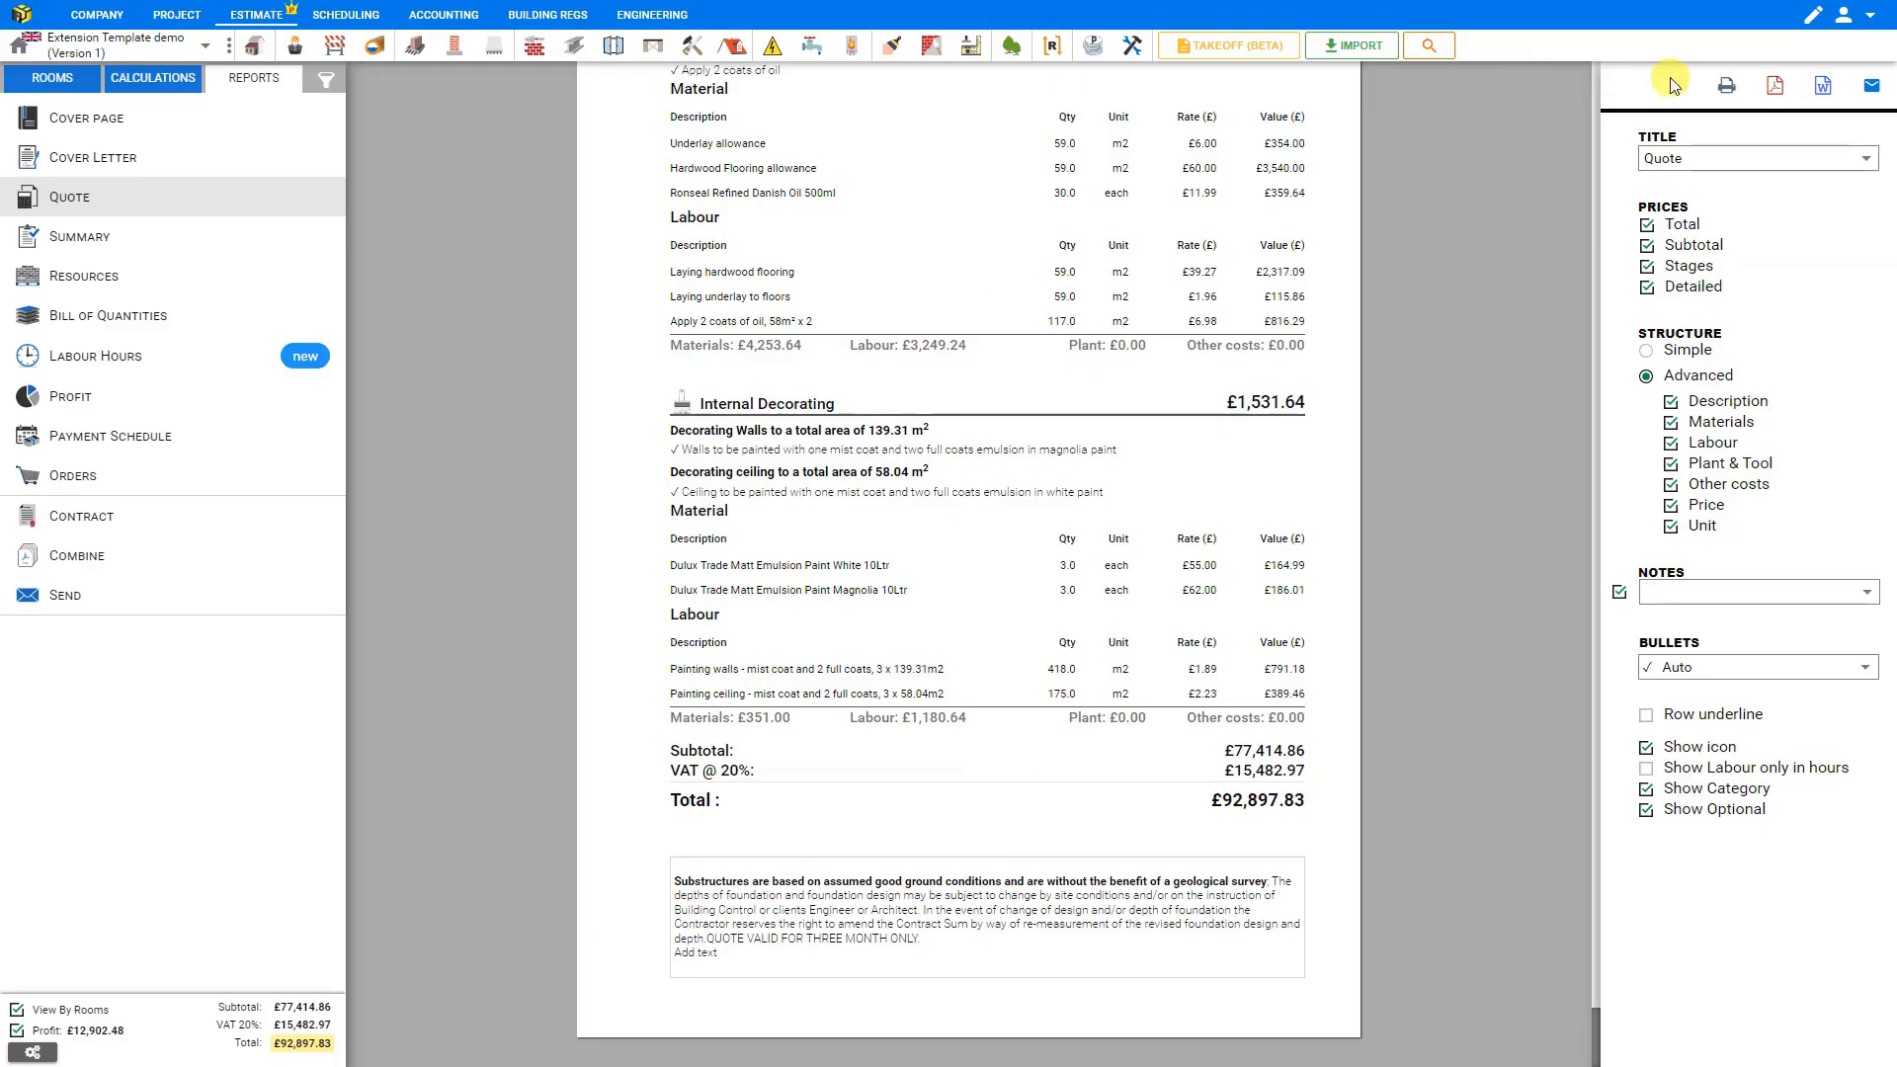
# Preview the quote's Word export without downloading it, and open the email draft for sending the quote
pyautogui.click(1821, 91)
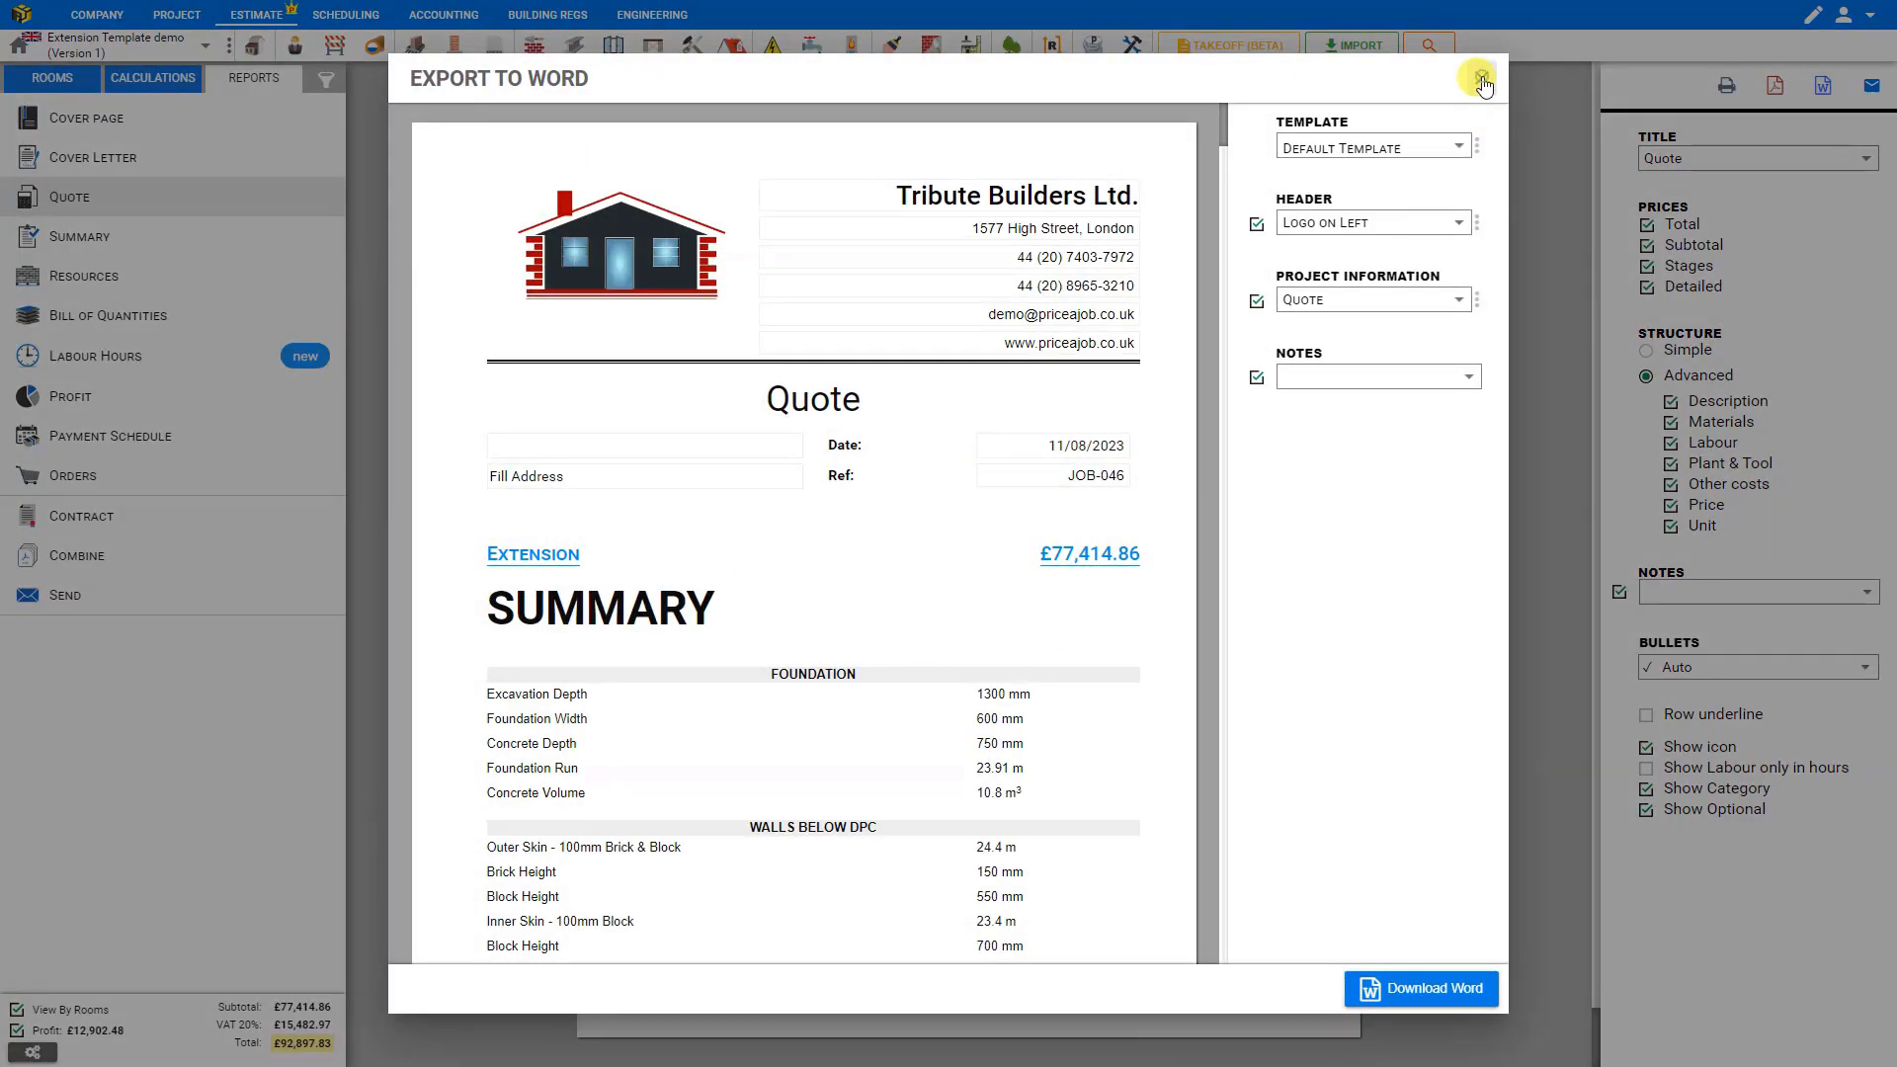
pyautogui.click(1482, 79)
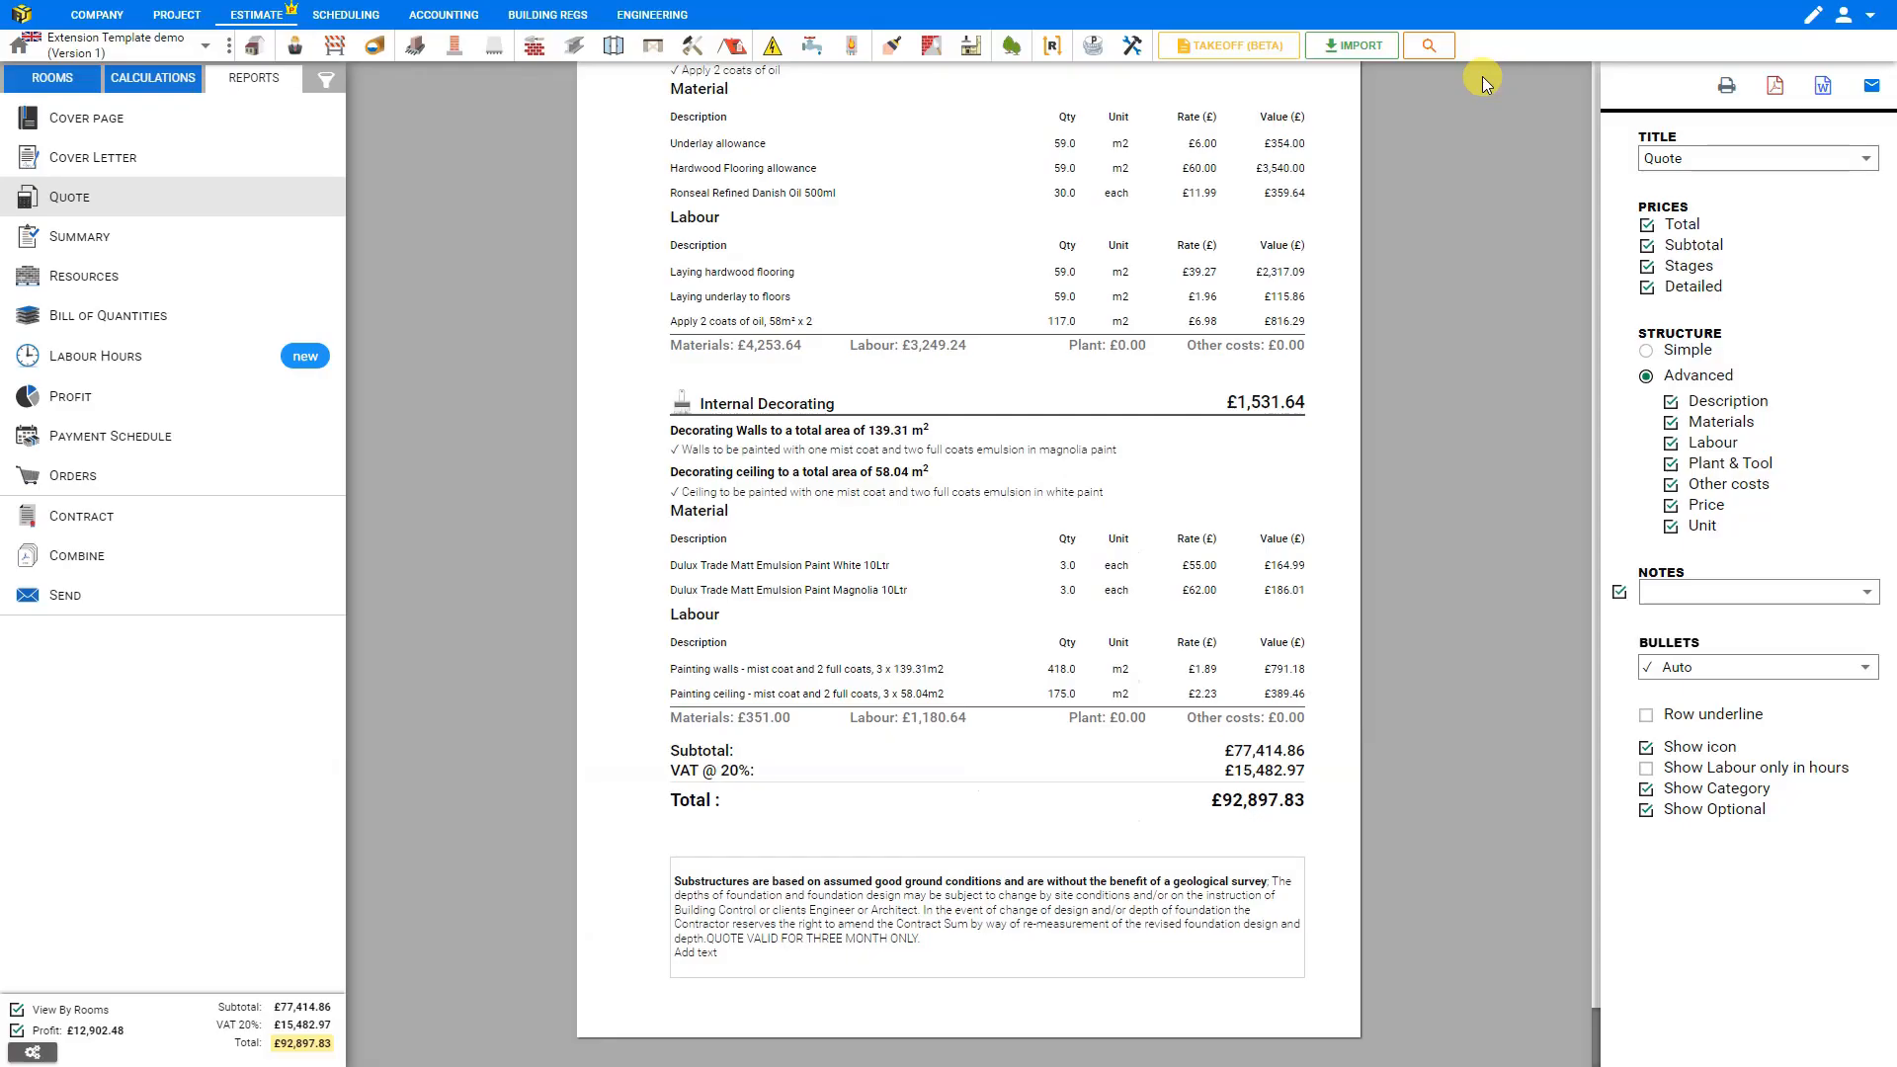
pyautogui.click(1871, 87)
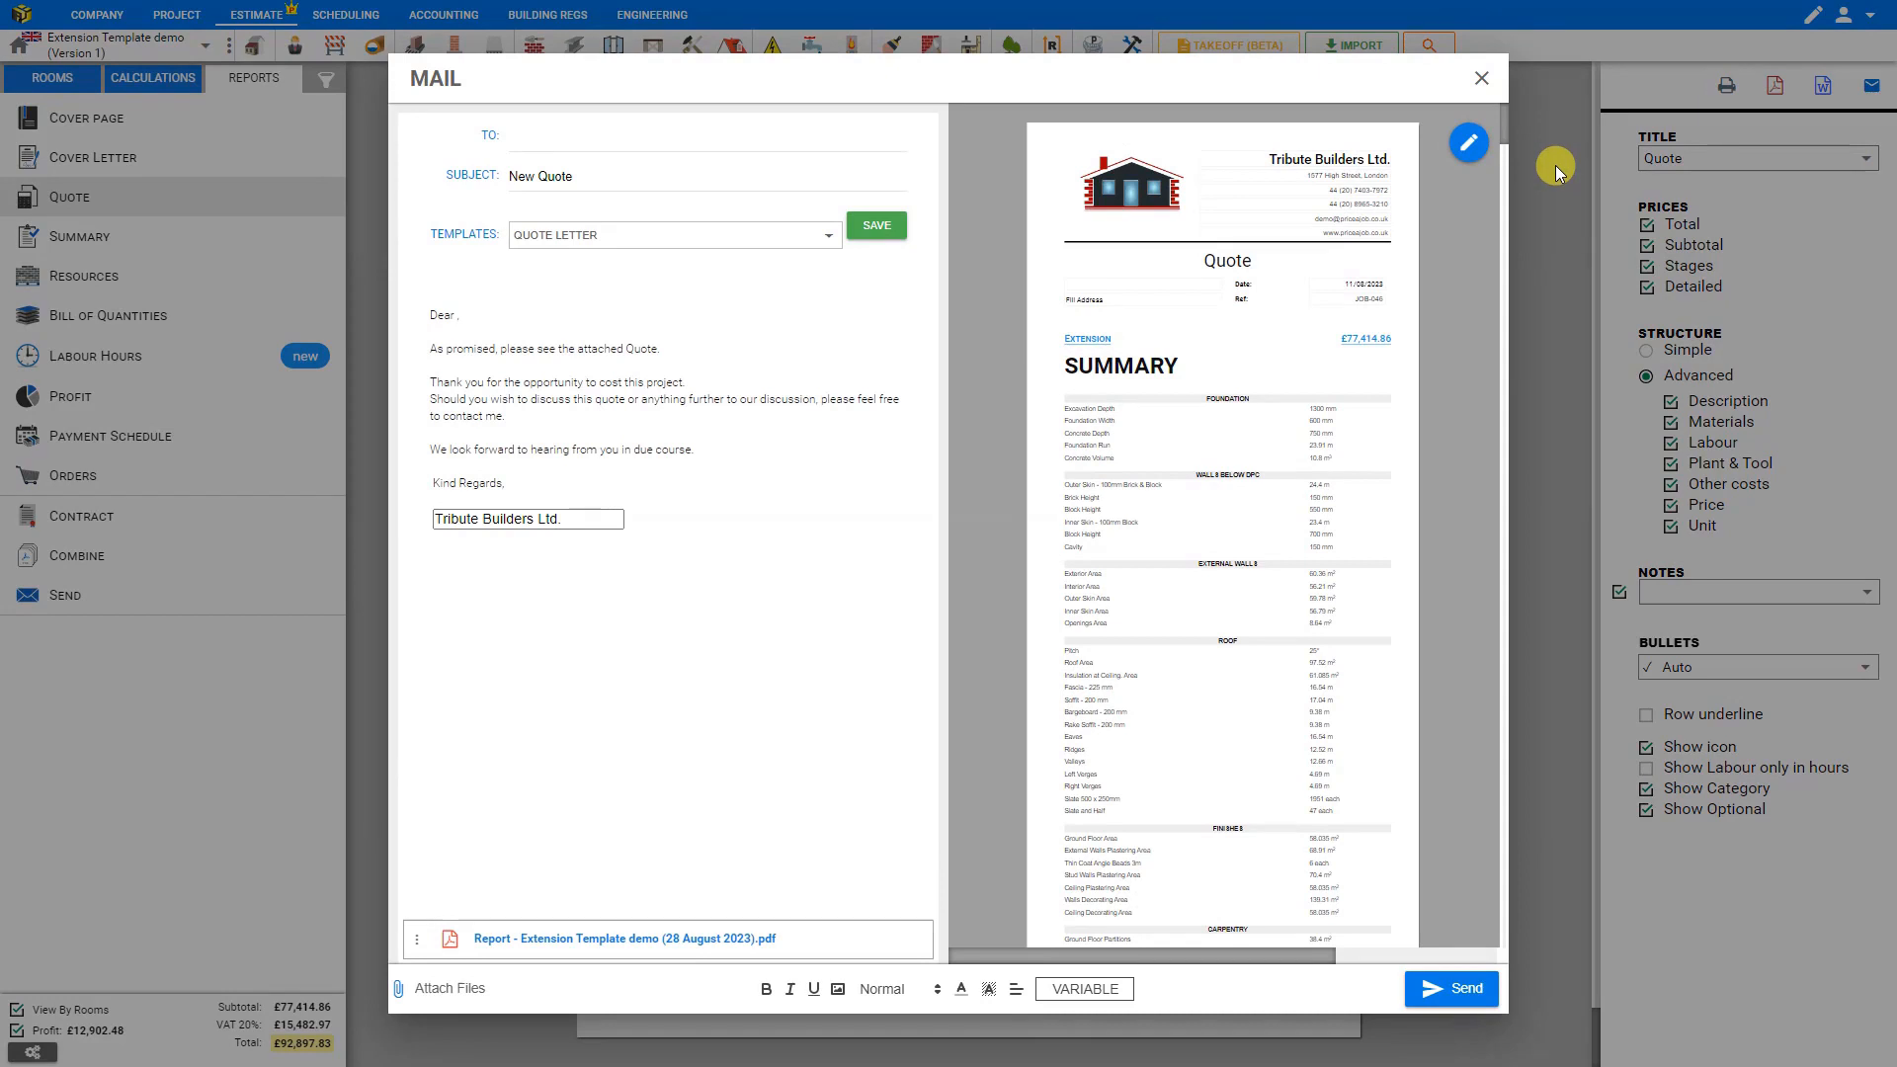